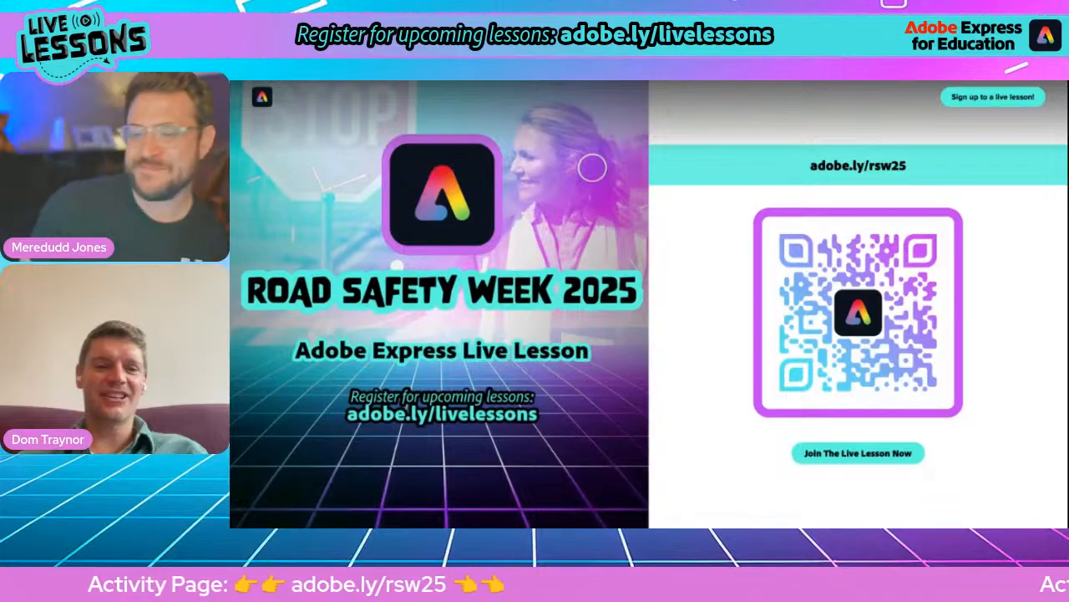
- Read the Activity 1 brief on designing a safe vehicle of the future, including its four listed safety features
scroll(599, 316, "down", 1)
scroll(598, 316, "down", 4)
scroll(598, 316, "down", 1)
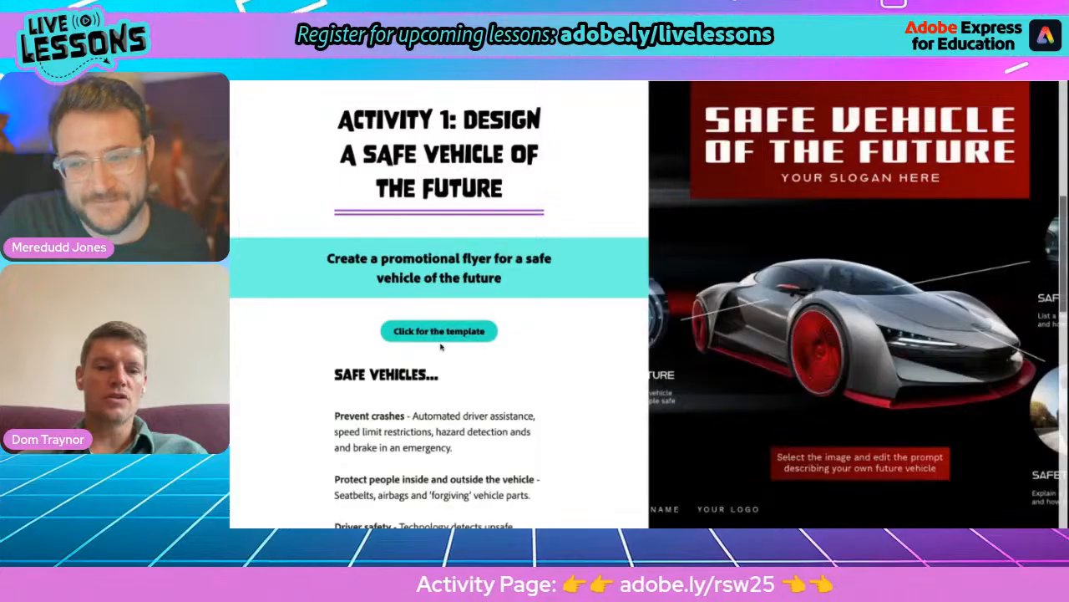
scroll(441, 345, "down", 3)
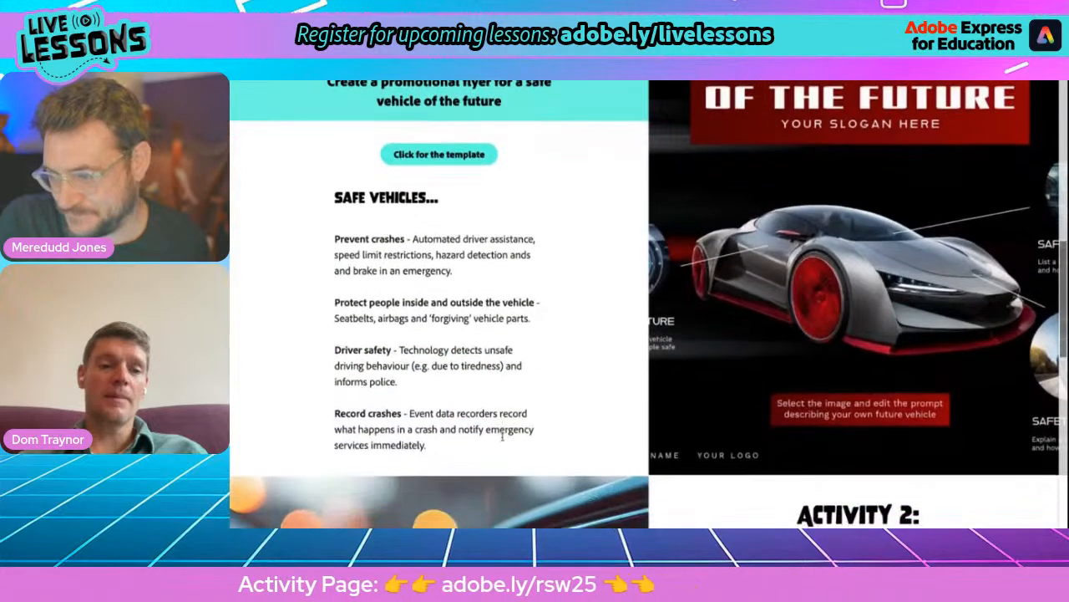
left_click_drag(334, 239, 404, 238)
left_click_drag(335, 302, 534, 303)
left_click_drag(334, 349, 392, 349)
left_click_drag(334, 413, 406, 412)
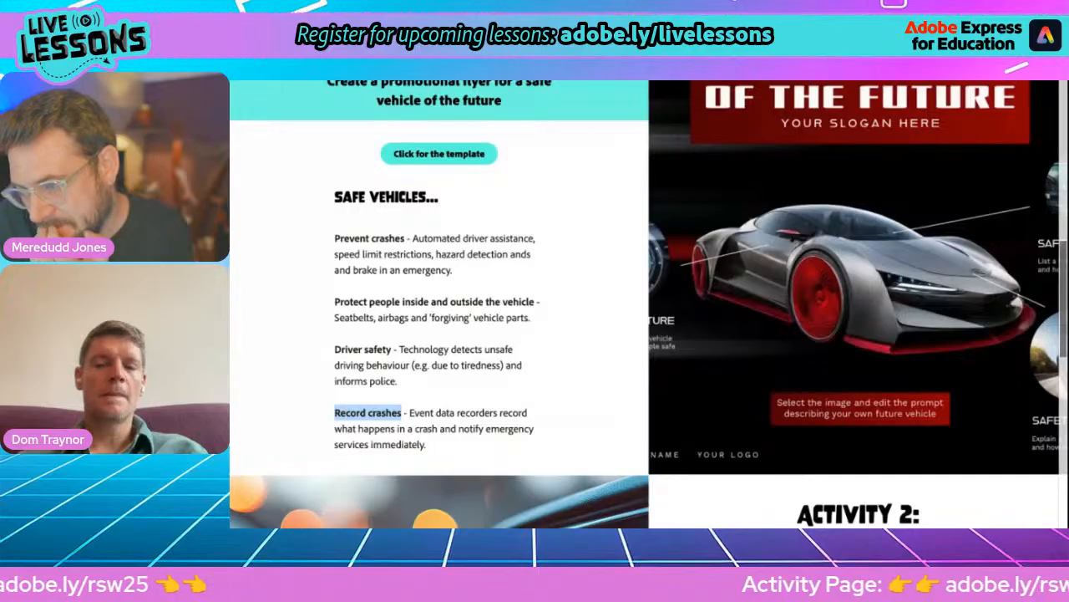
scroll(648, 304, "up", 1)
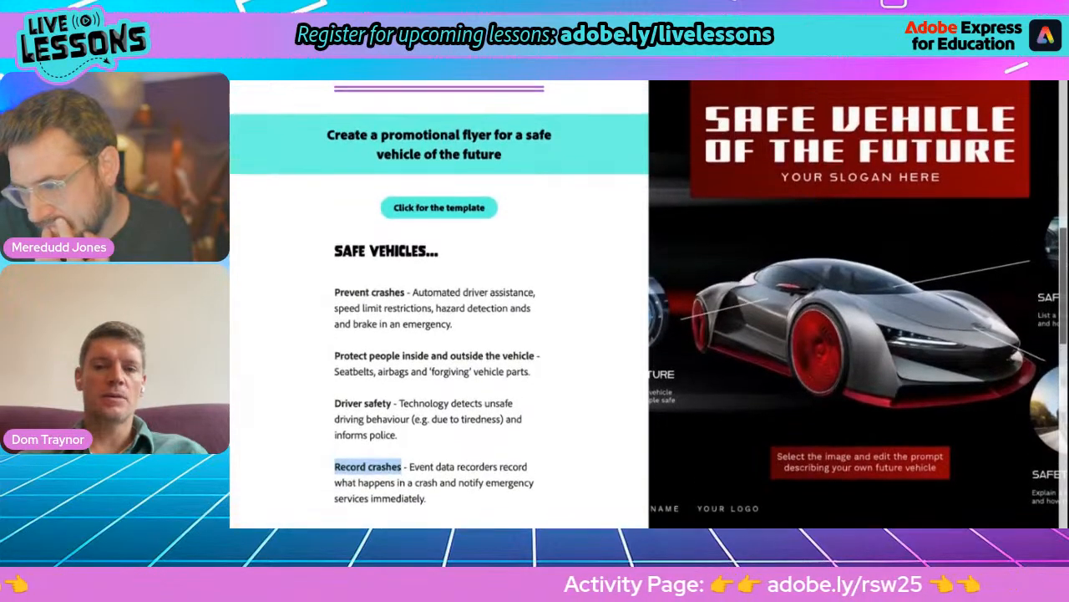
scroll(648, 304, "up", 3)
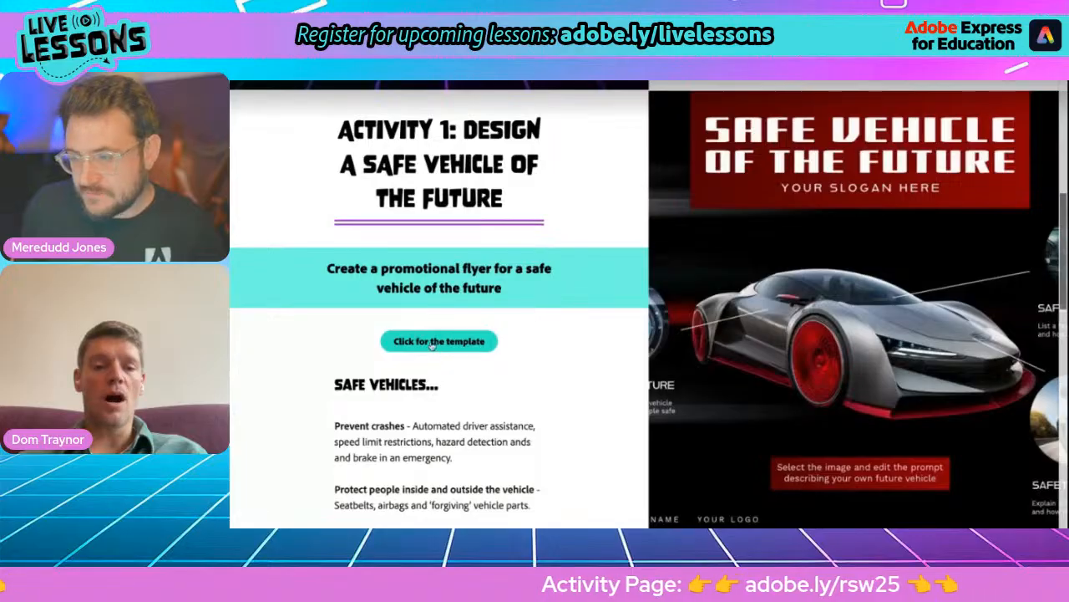
- Open the Activity 1 template in the editor and rename the document "Whales' Wheels"
left_click(437, 342)
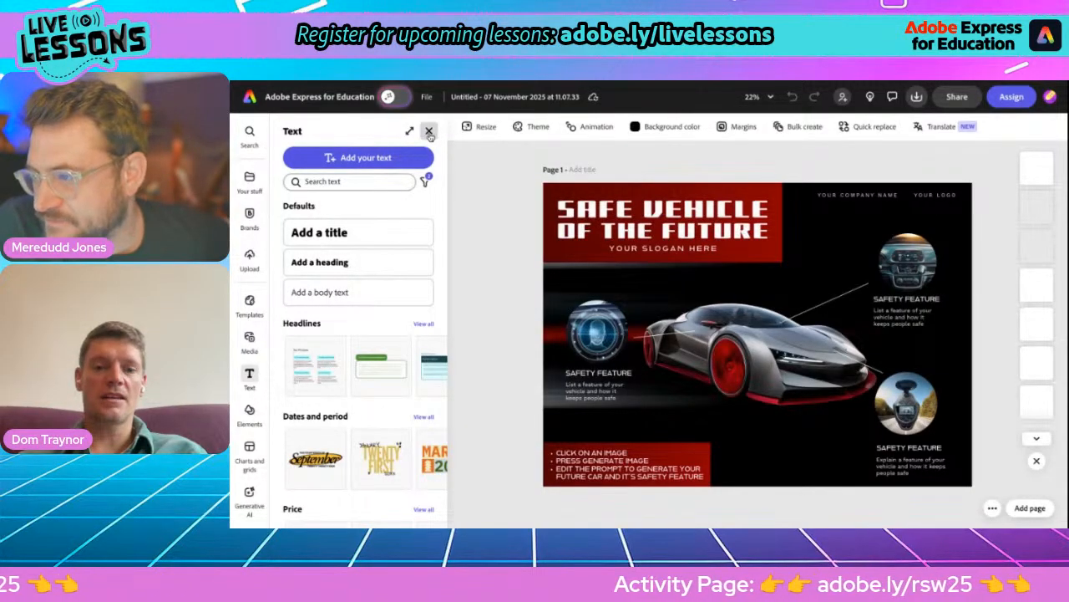
left_click(429, 132)
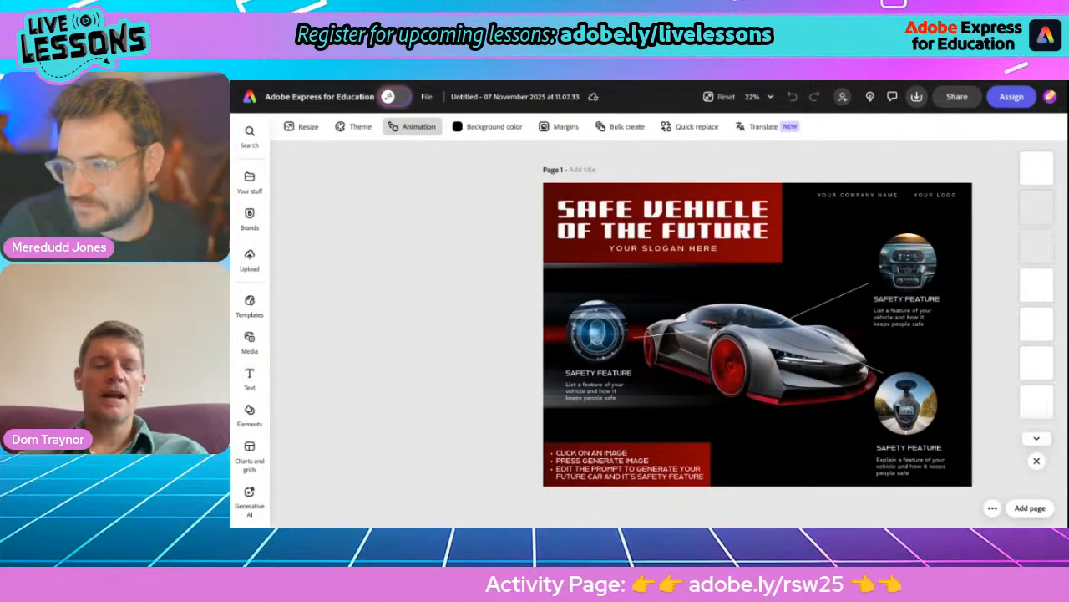
left_click(479, 97)
key("ctrl+a")
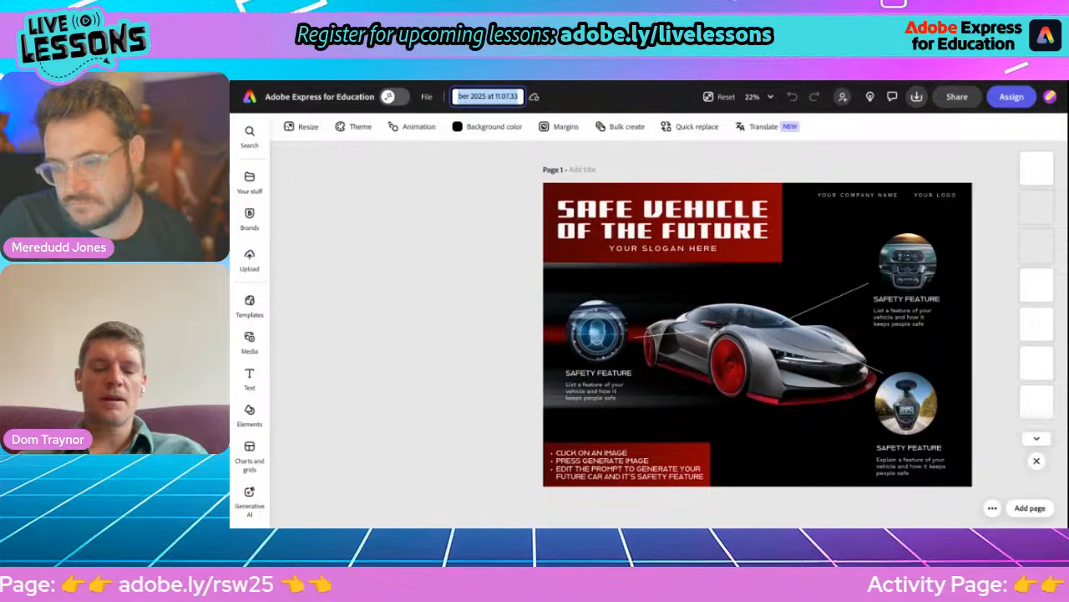
type("Whales' Wheels")
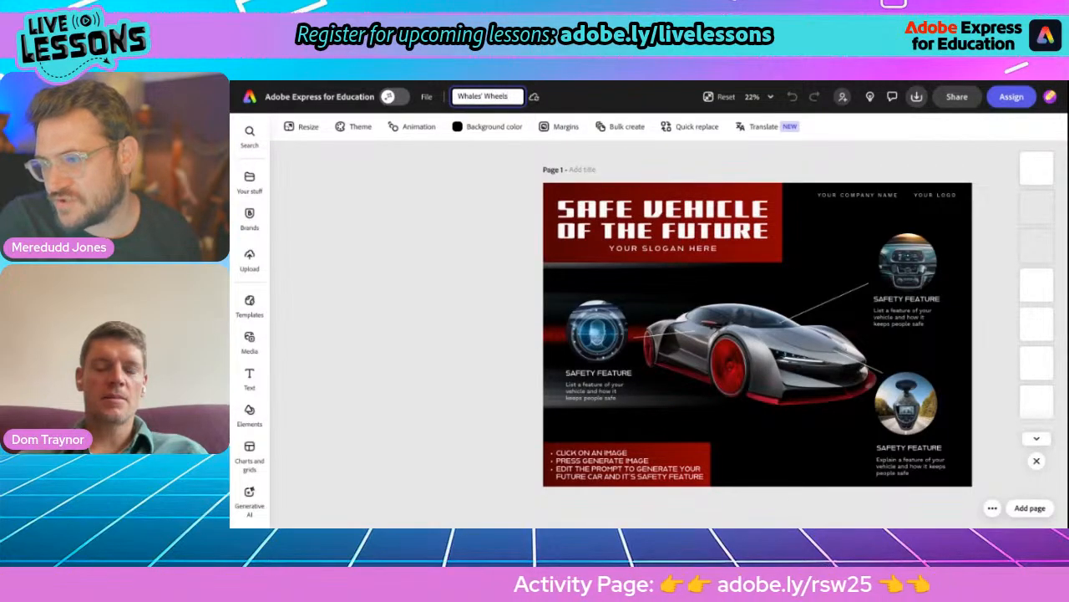
key("Return")
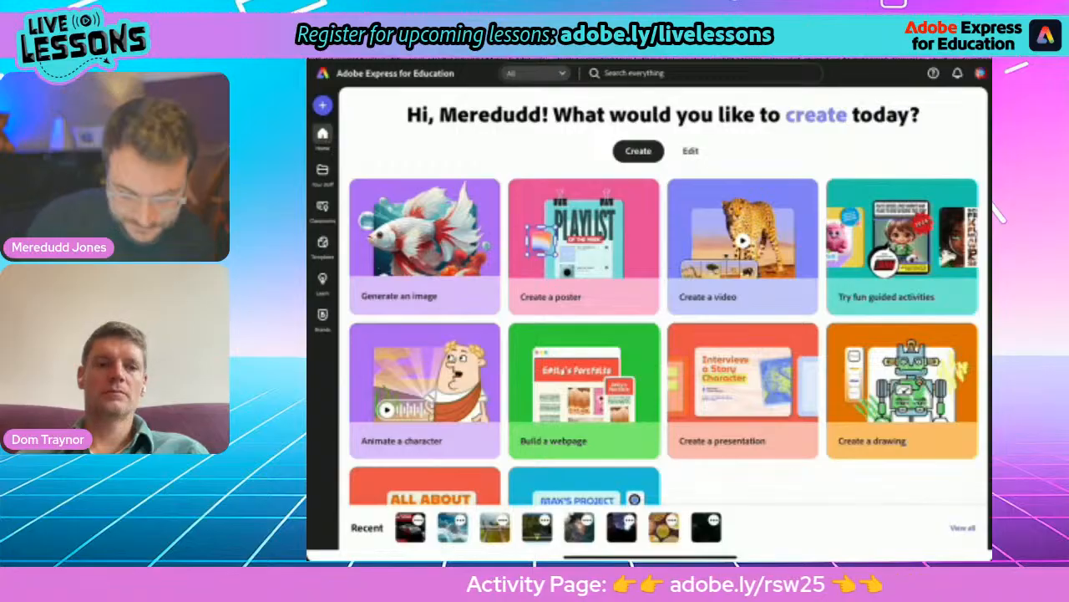
- On the iPad's Adobe Express home page, search everything for "Safe vehicle"
left_click(702, 73)
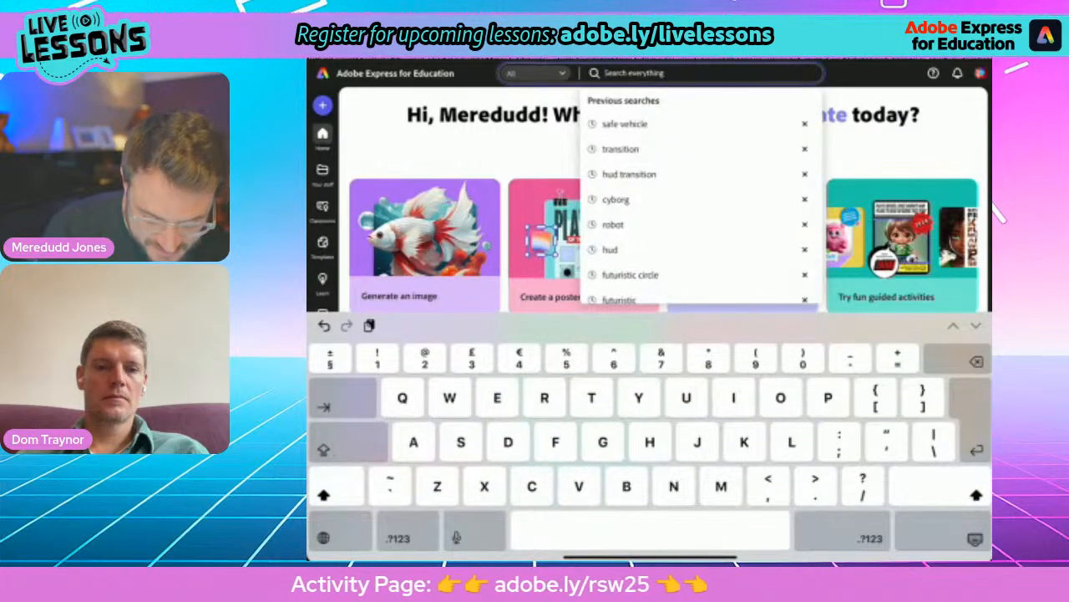
type("Safe")
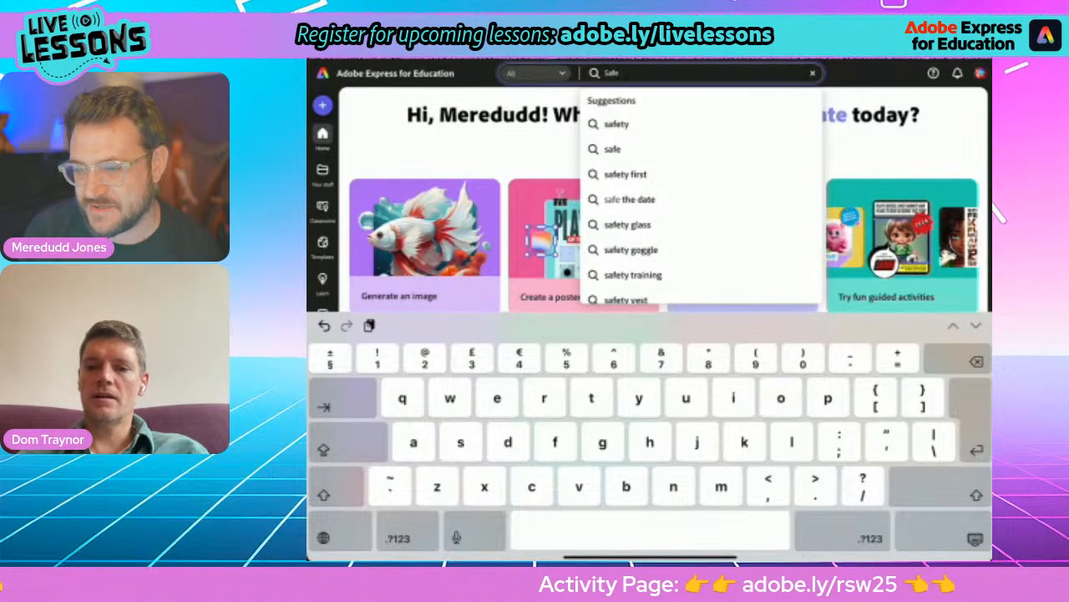
type("vehicle")
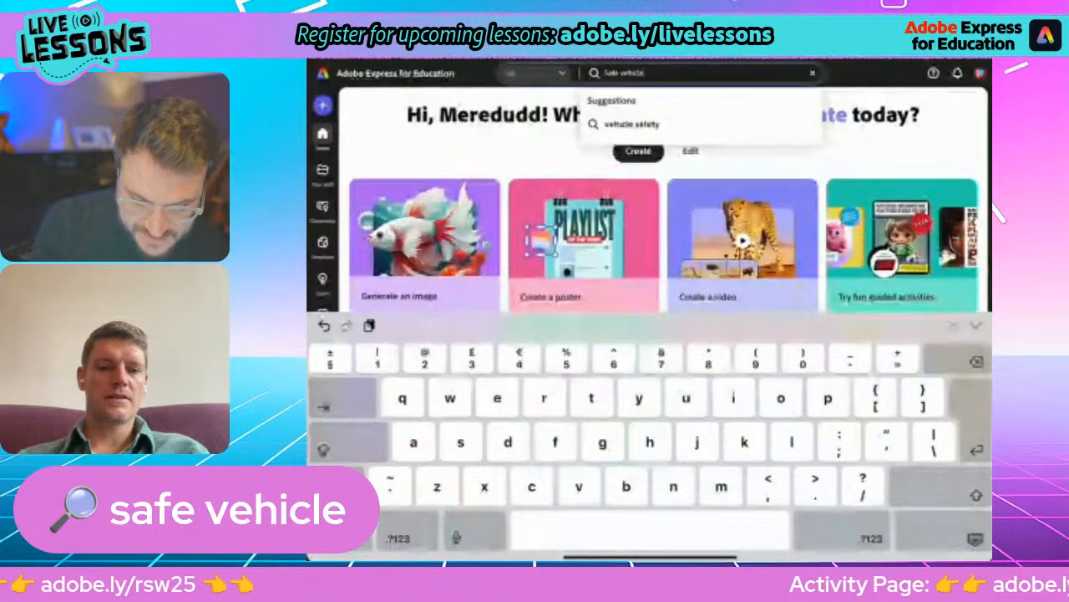
key("Return")
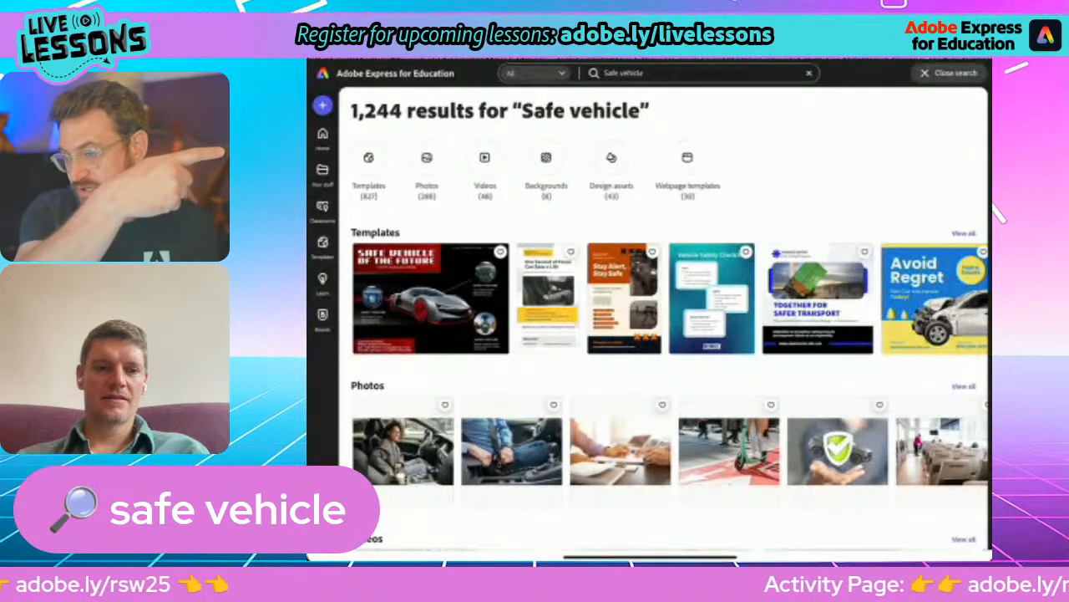
- Show all matching templates with the United Kingdom region included, and start customizing the "Safe Vehicle for the Future" poster
left_click(963, 233)
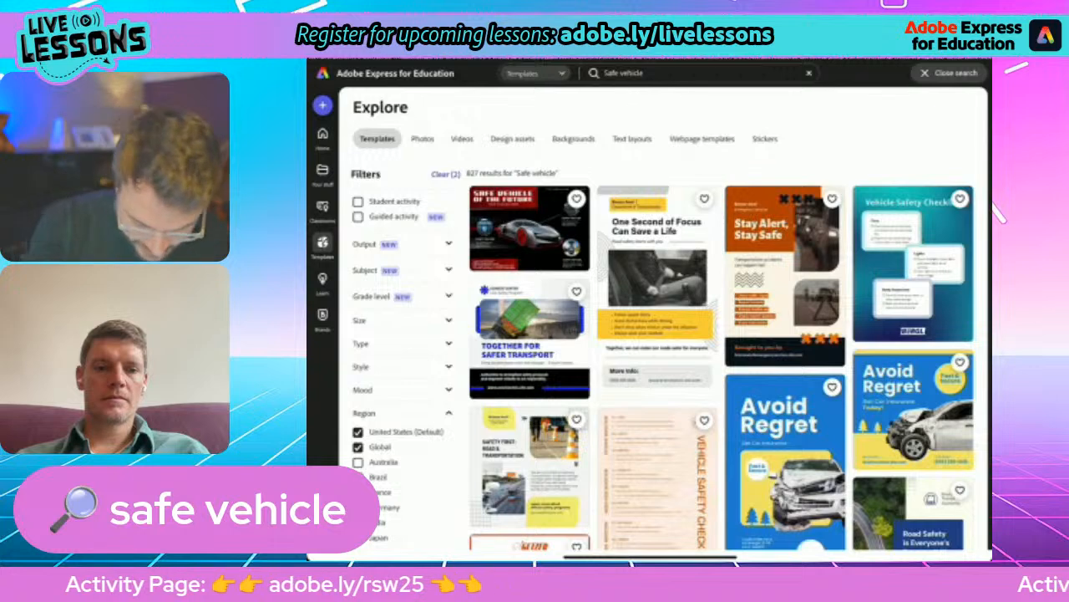
scroll(401, 351, "down", 2)
scroll(401, 351, "up", 1)
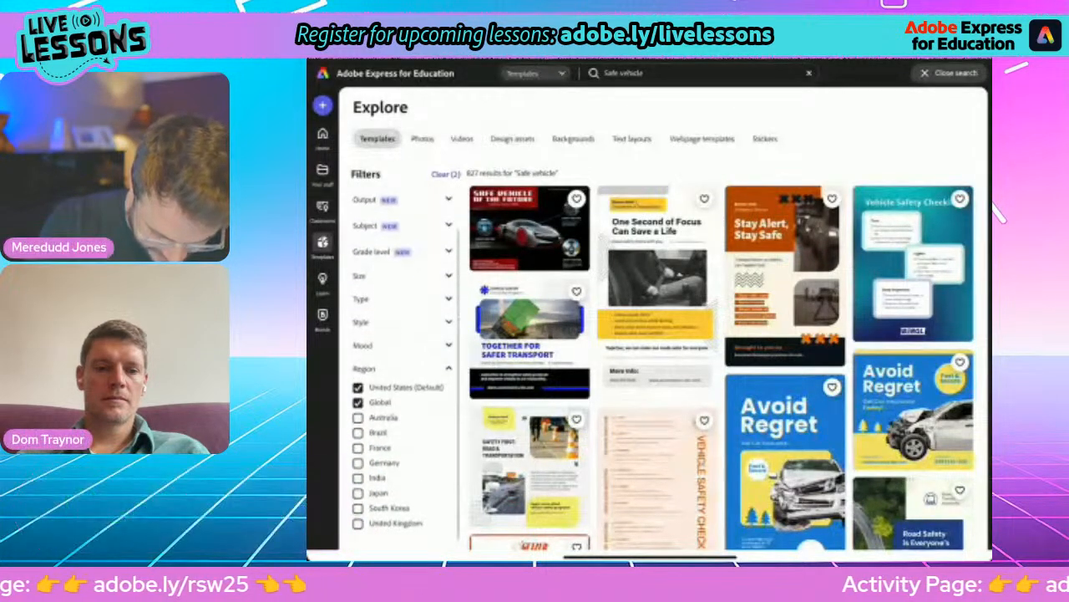
left_click(359, 524)
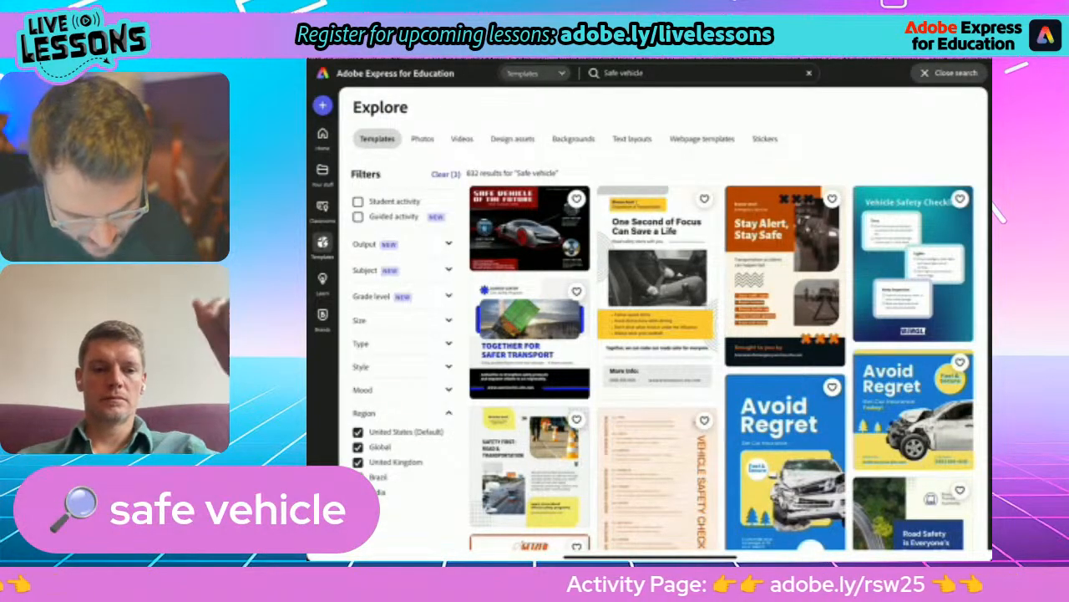
left_click(530, 228)
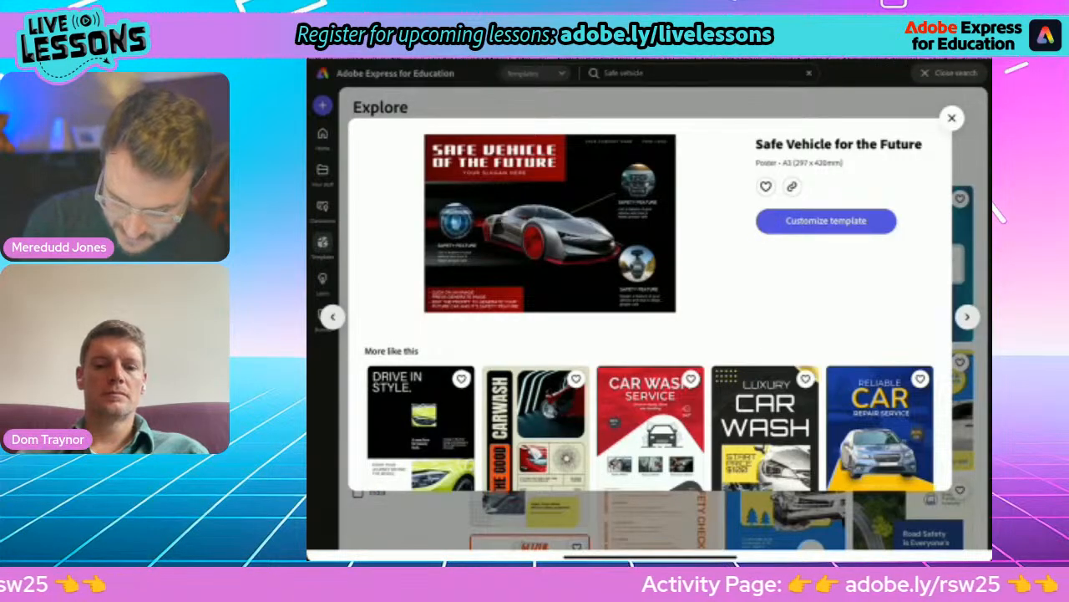
left_click(827, 221)
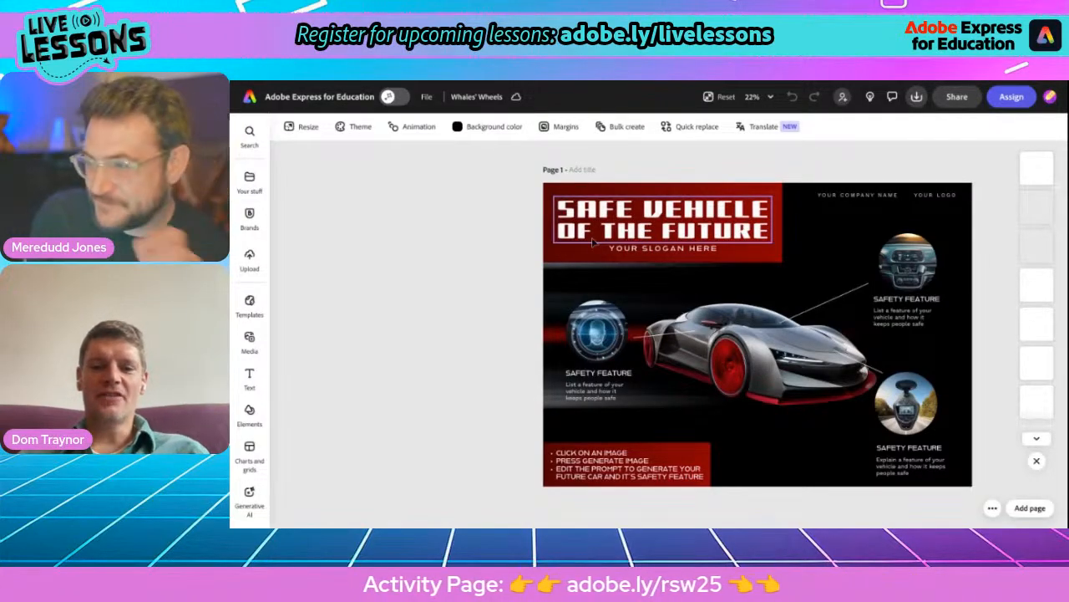
- Switch to the Whales' Wheels document and select the circular safety feature images to examine their image editing options
scroll(592, 241, "up", 3)
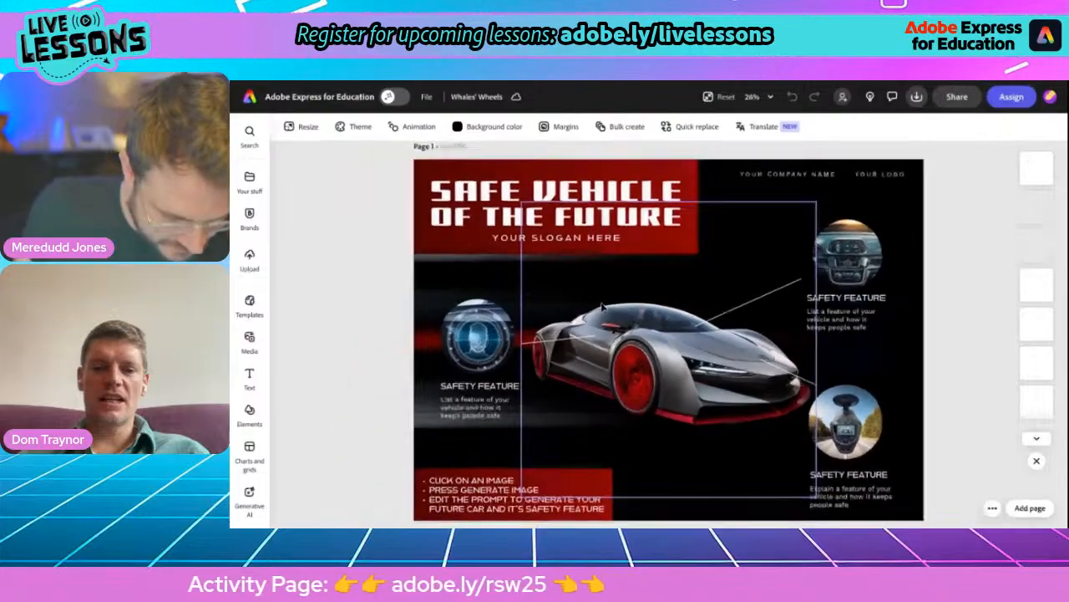
scroll(601, 306, "down", 1)
scroll(601, 307, "down", 1)
scroll(602, 307, "up", 1)
scroll(601, 307, "down", 1)
left_click(601, 306)
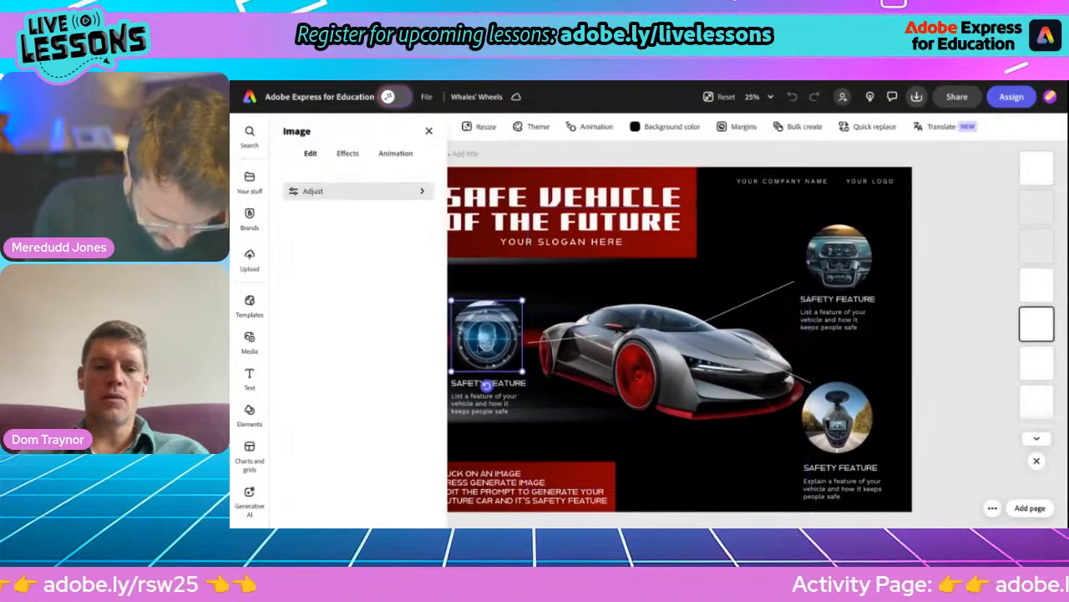
left_click(911, 259)
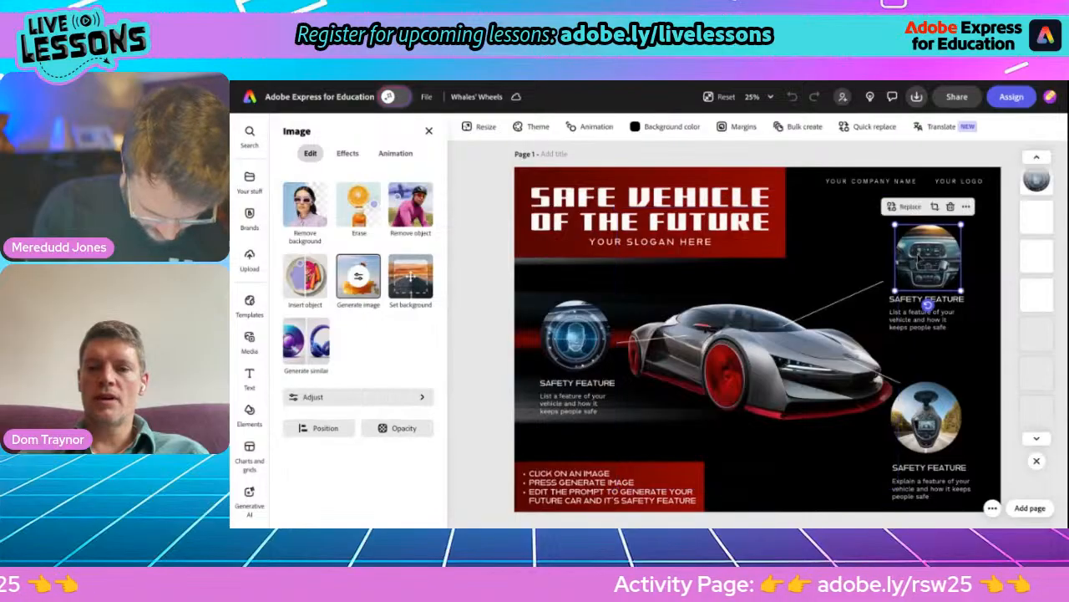
left_click(926, 422)
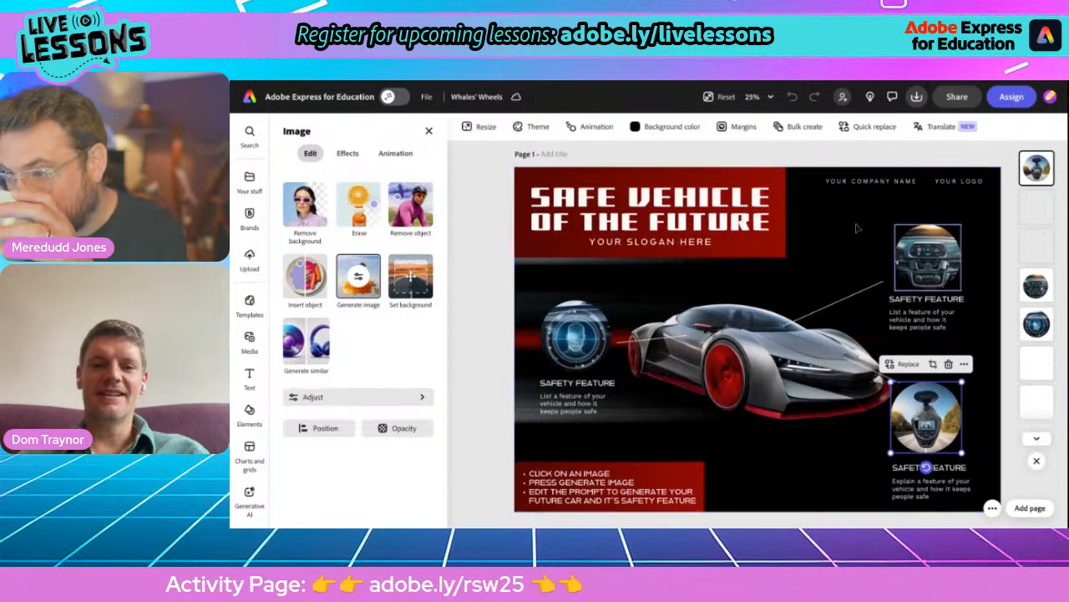
- Start replacing the poster's background image from the Backgrounds collection, searching for "dark yellow"
left_click(980, 232)
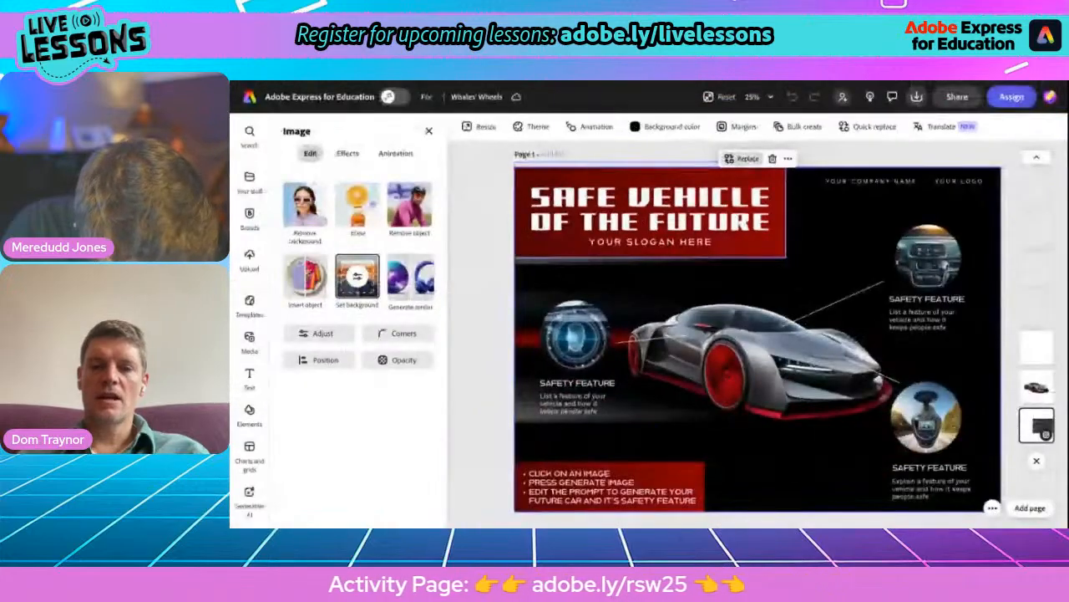
left_click(745, 160)
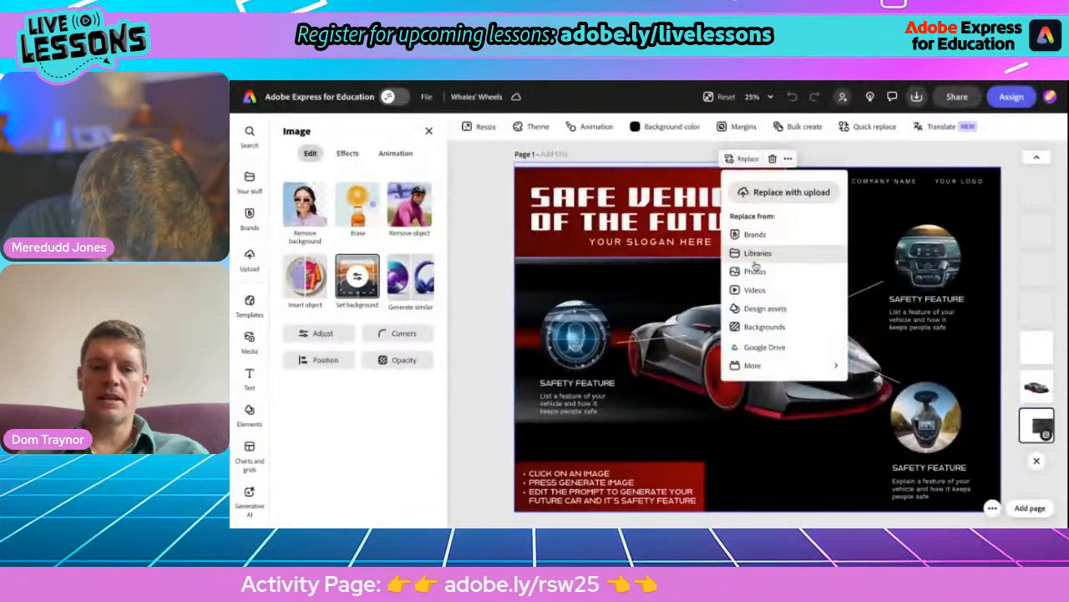
left_click(753, 326)
left_click(340, 181)
type("dark")
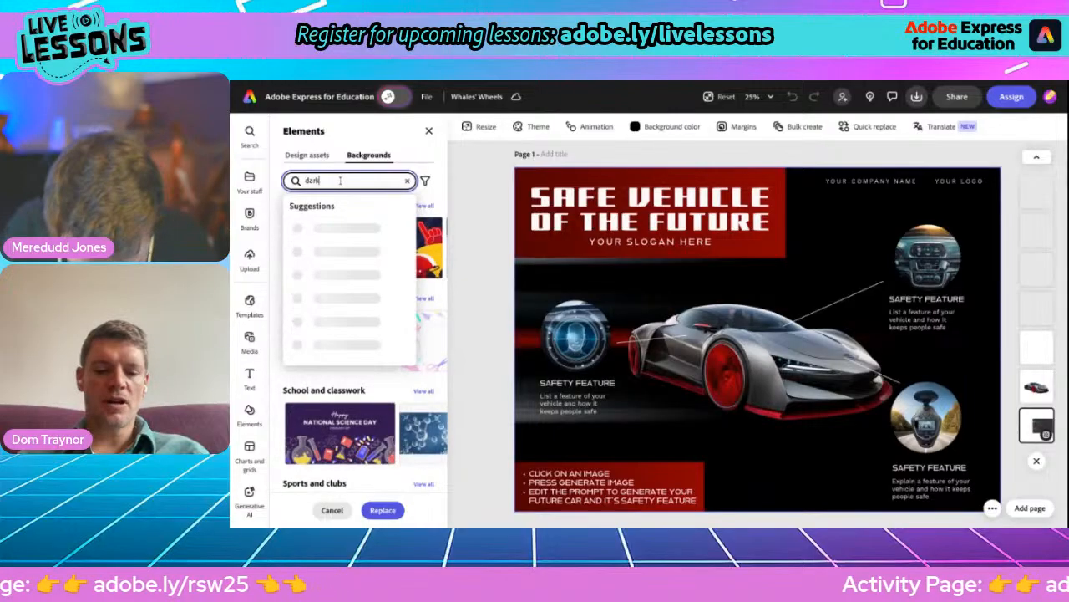
type(" yel")
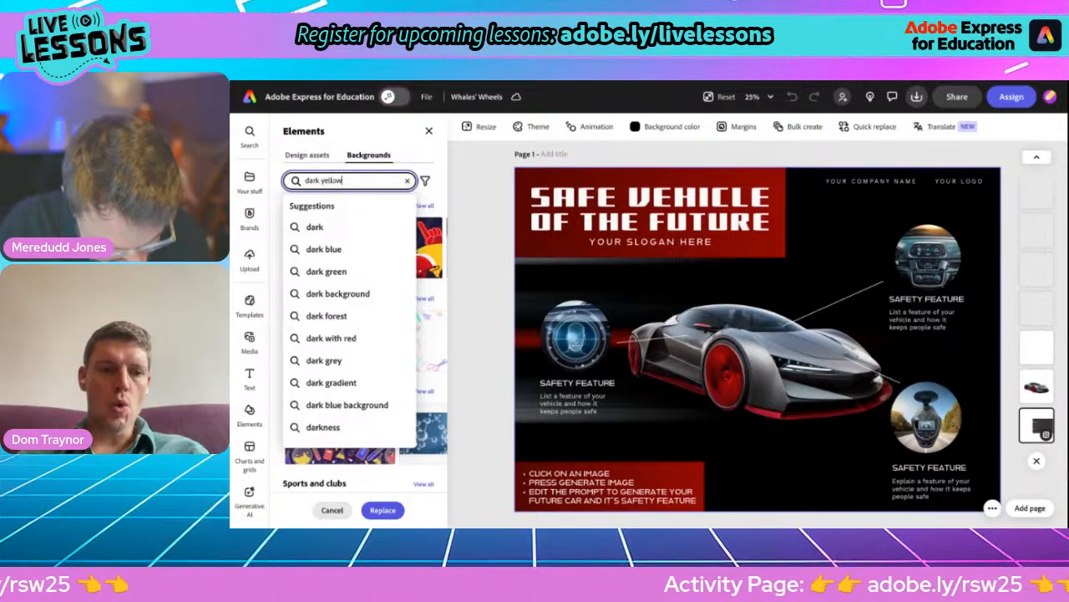
type("low")
key("Return")
scroll(360, 351, "down", 2)
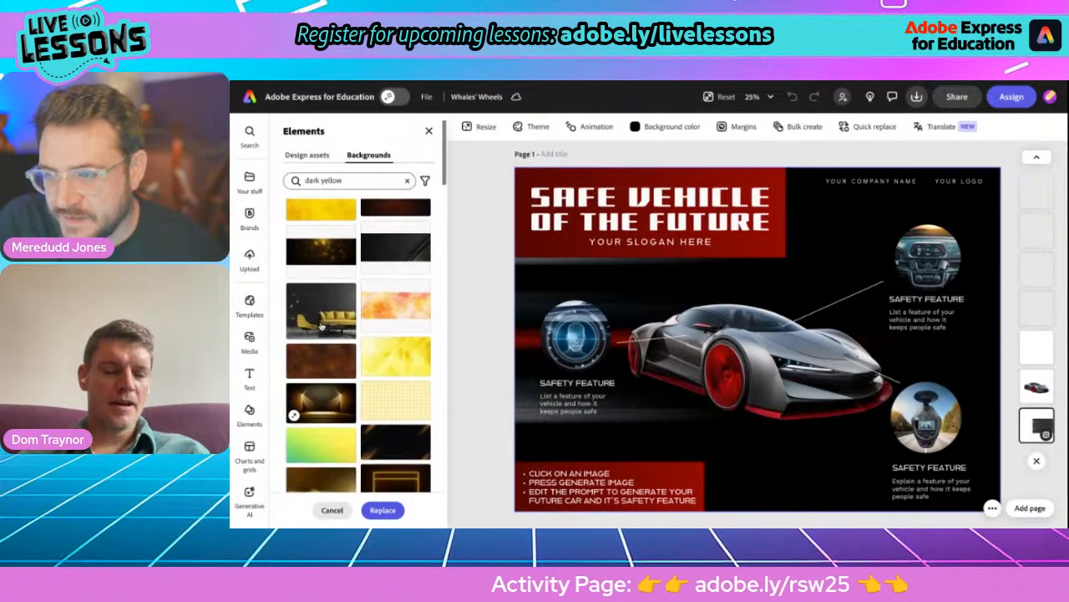
- Try the yellow checked background on the poster, followed by the gold glitter one
left_click(374, 385)
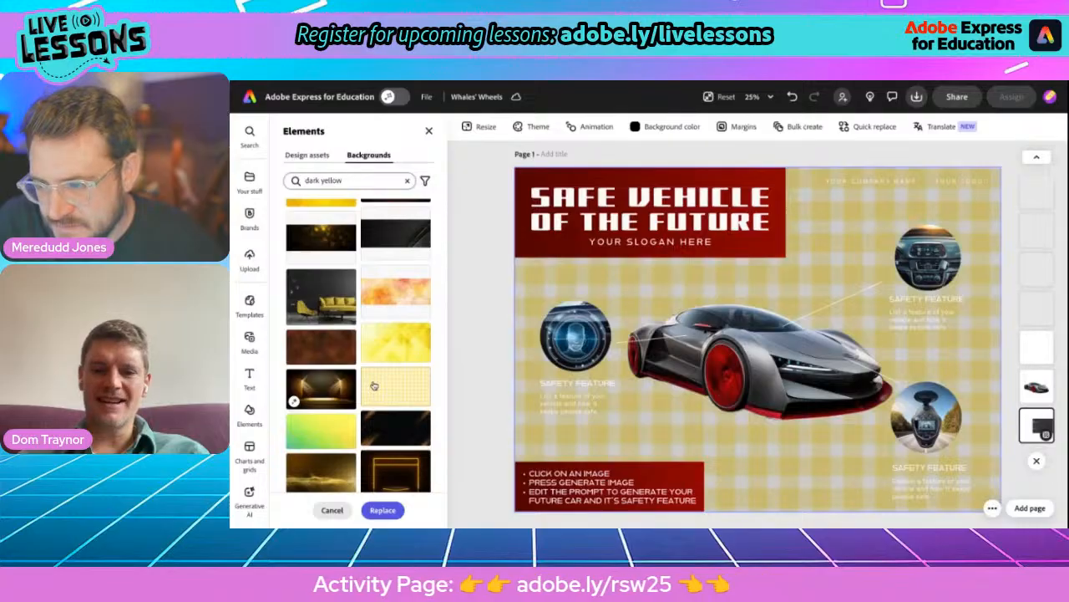
scroll(324, 384, "down", 2)
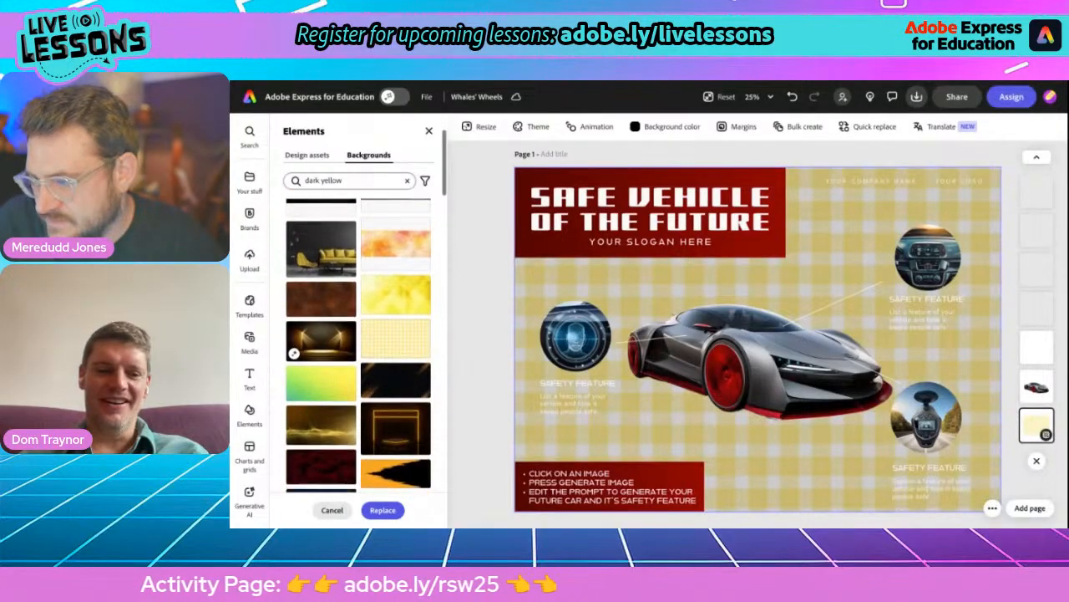
left_click(324, 387)
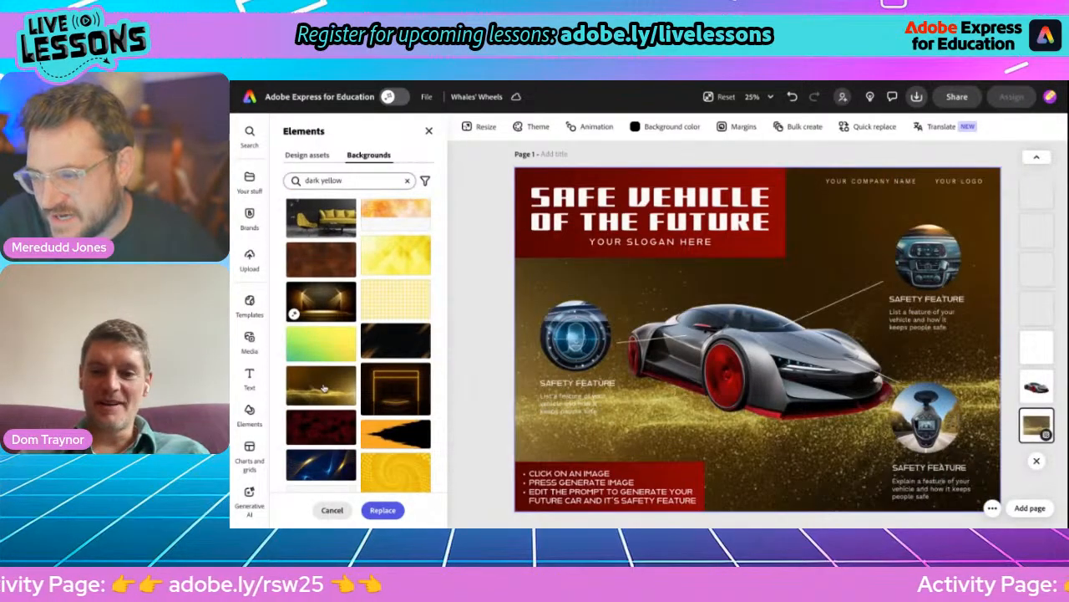
- Try the gold glow background on the poster, followed by the dark red wave and the dark grey geometric ones
scroll(333, 407, "down", 5)
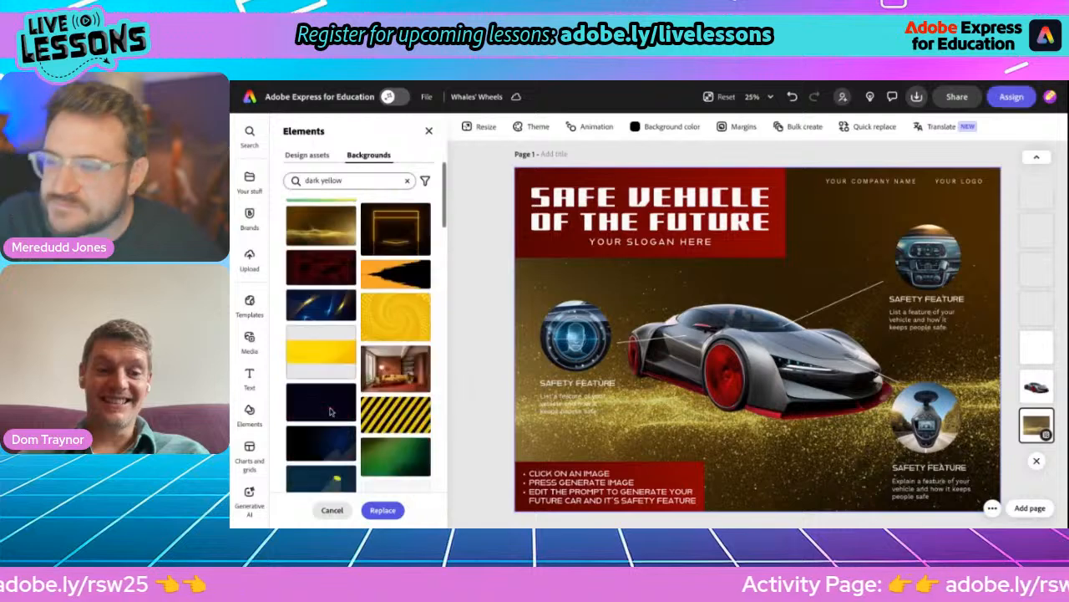
scroll(324, 334, "down", 4)
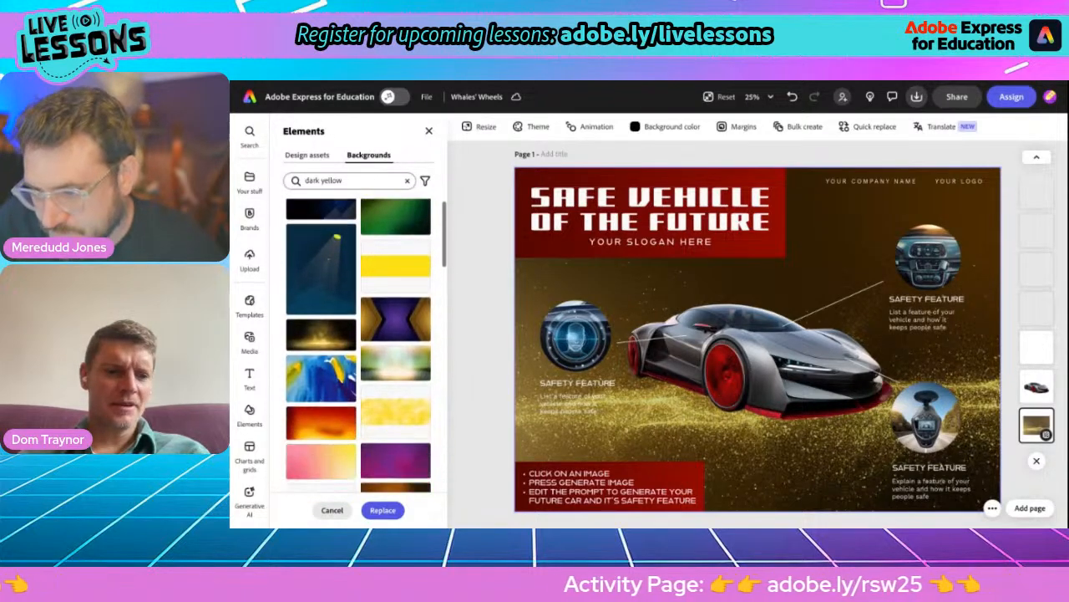
left_click(324, 324)
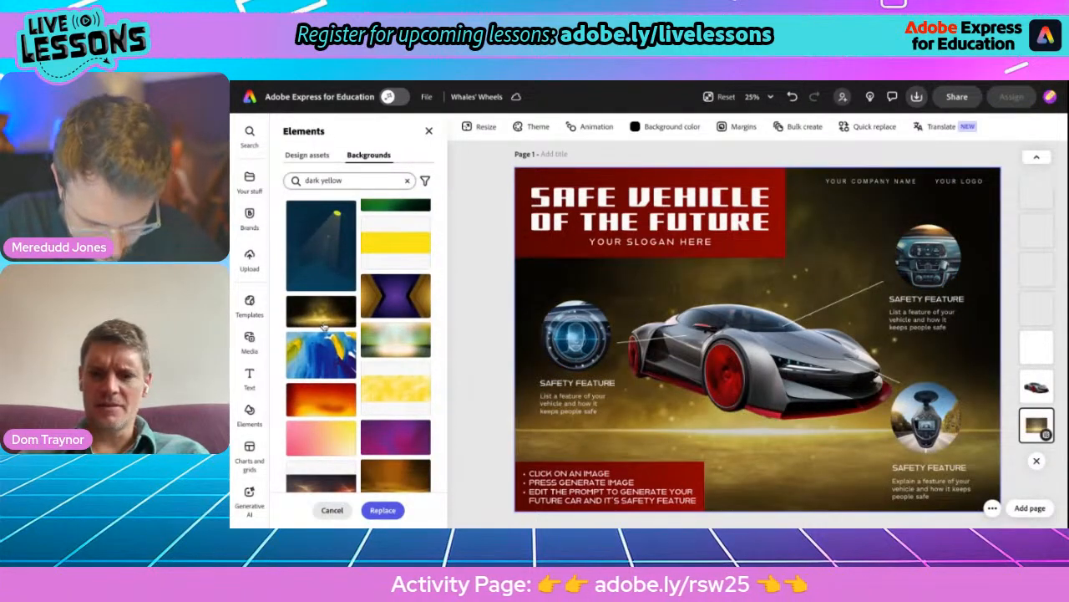
scroll(324, 327, "down", 3)
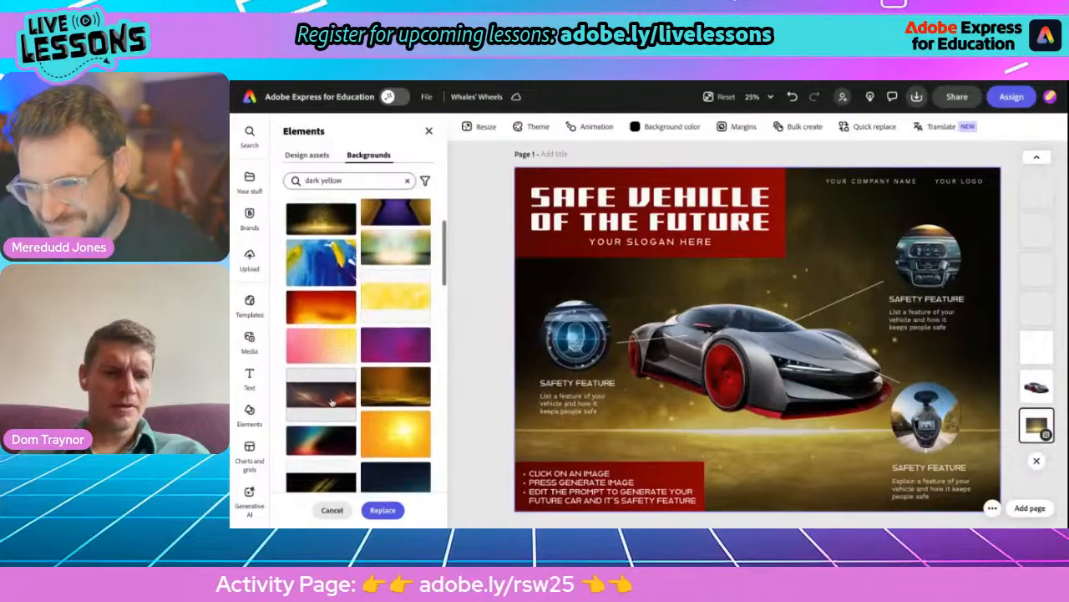
left_click(326, 389)
scroll(326, 394, "down", 1)
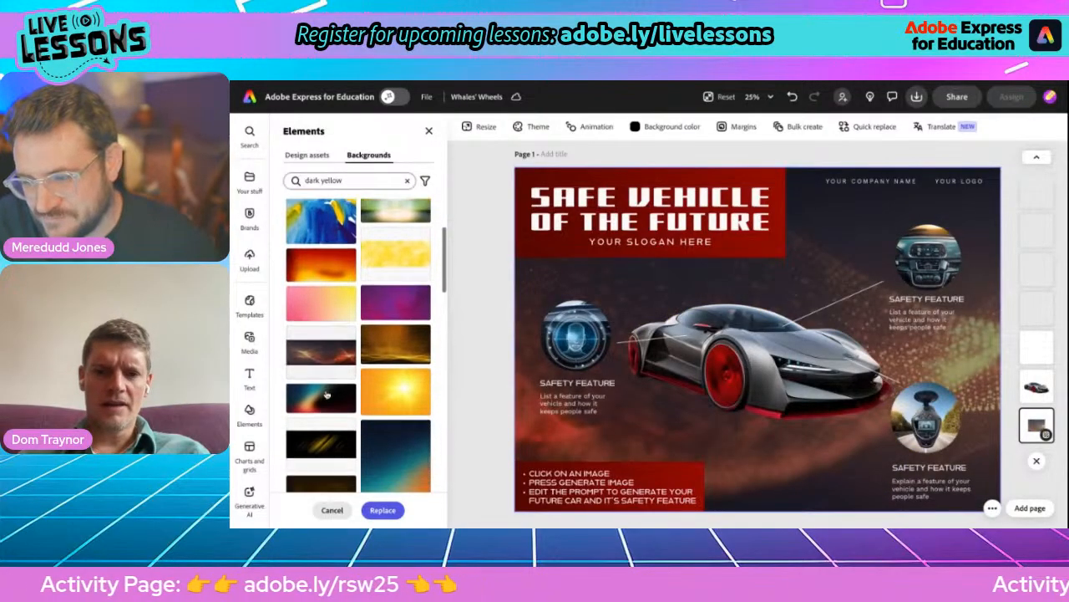
scroll(326, 395, "up", 1)
scroll(318, 393, "down", 5)
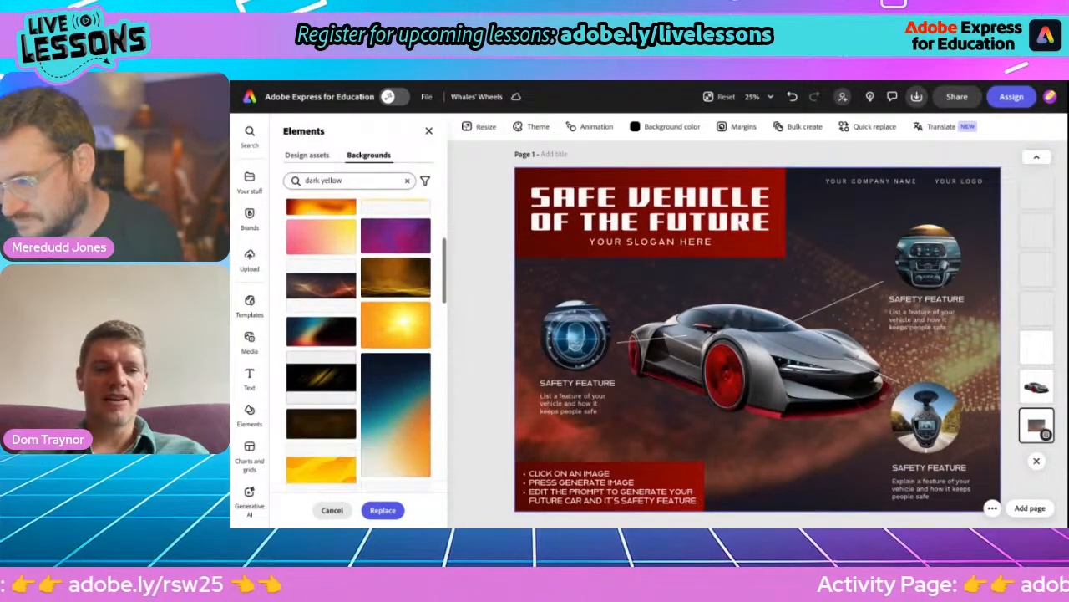
left_click(316, 392)
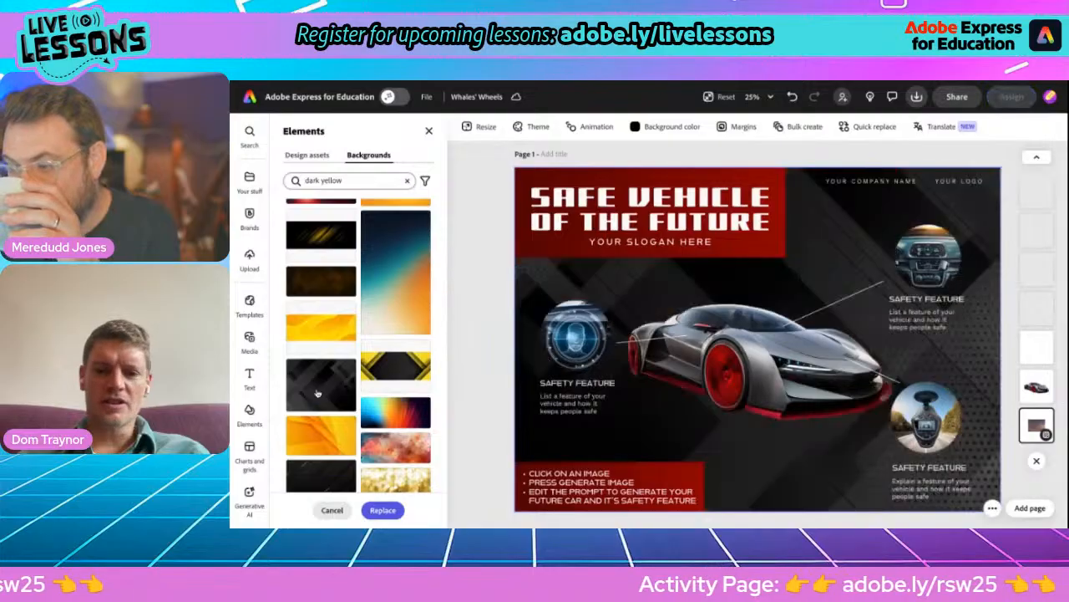
- Replace the poster's background with the black image with diagonal gold lines
scroll(317, 410, "down", 2)
left_click(317, 431)
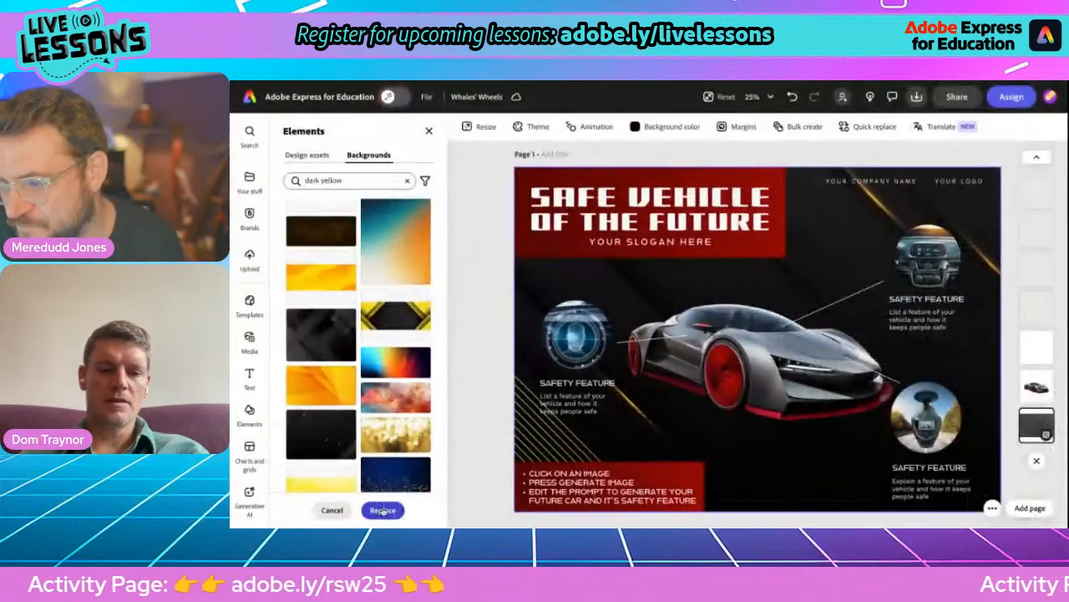
left_click(383, 510)
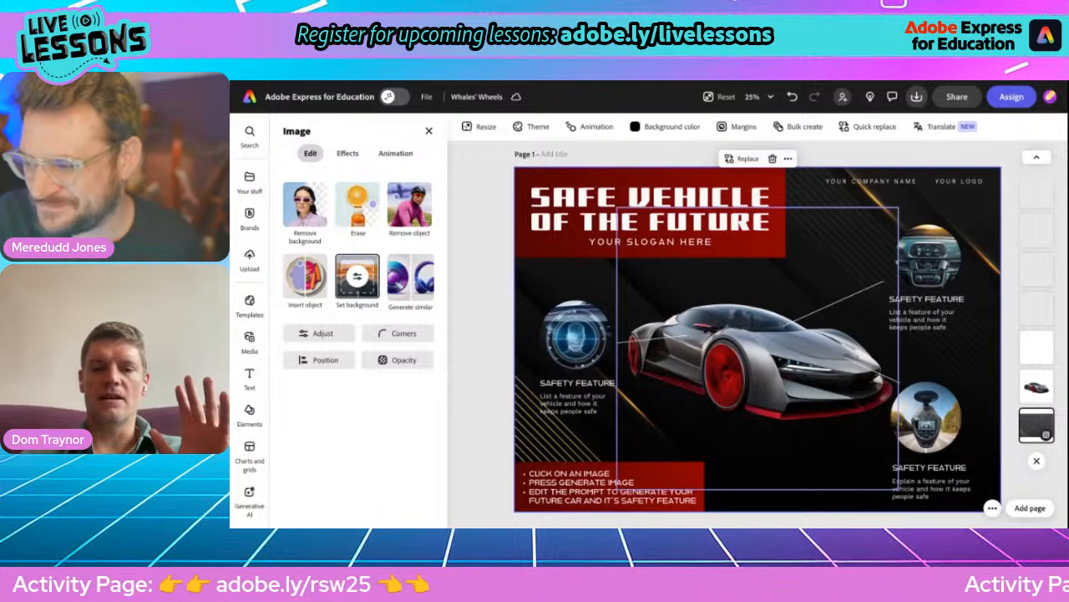
- Generate a new image in place of the sports car with the prompt "blue sports utility vehicle with gold wheels and a surfboard on the roof rack"
left_click(757, 355)
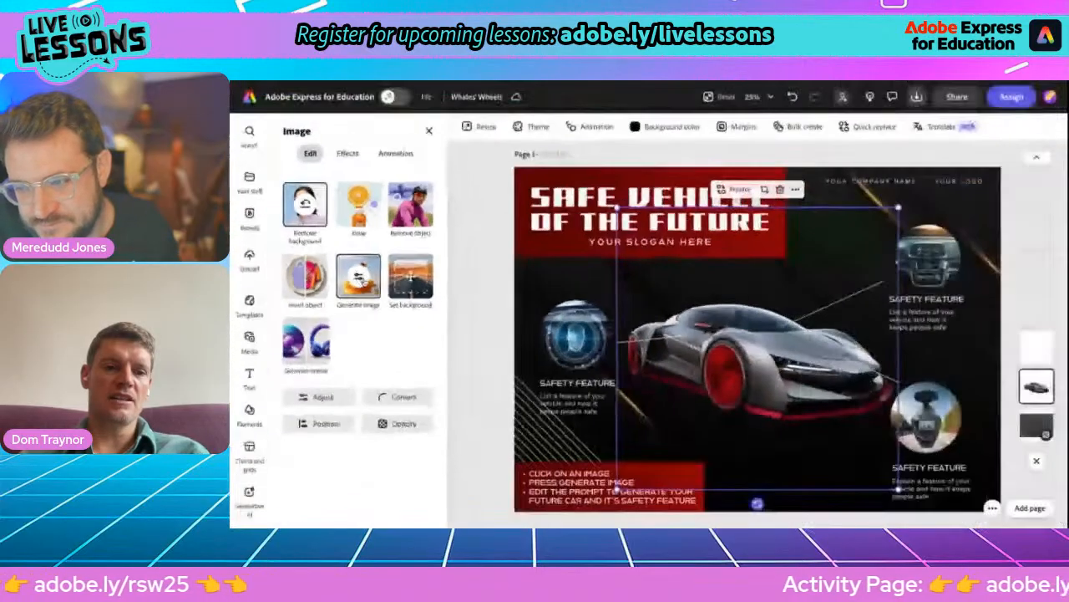
left_click(358, 277)
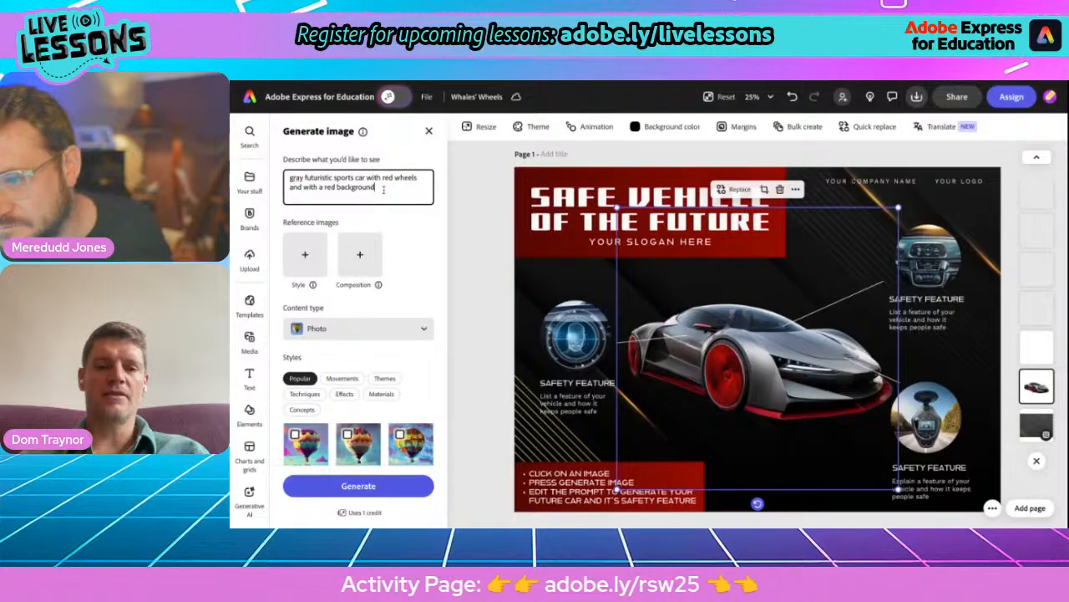
triple_click(303, 177)
type("blu")
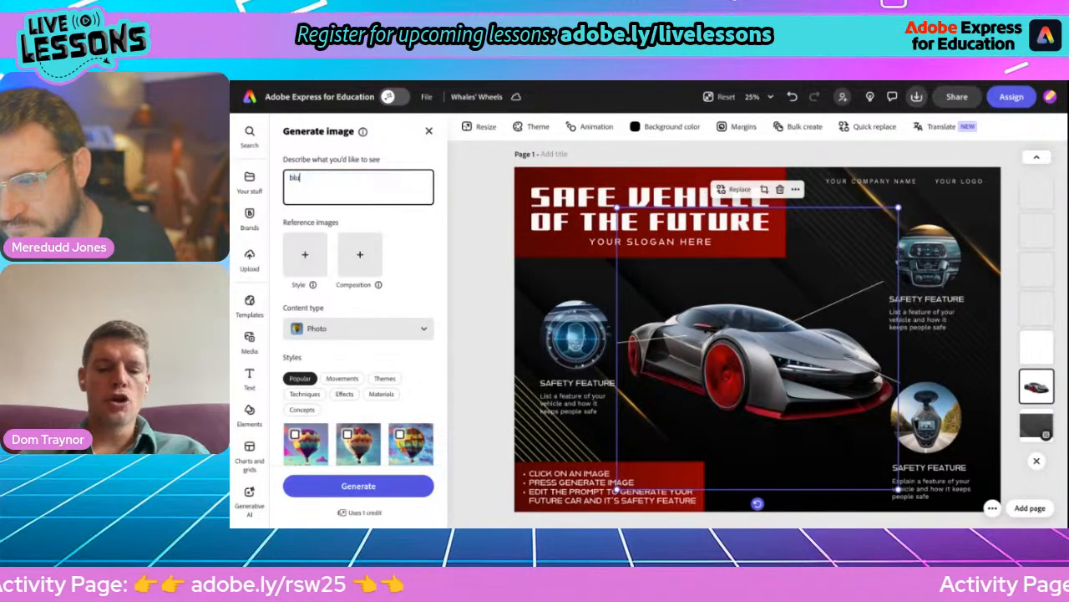
type("e sports u")
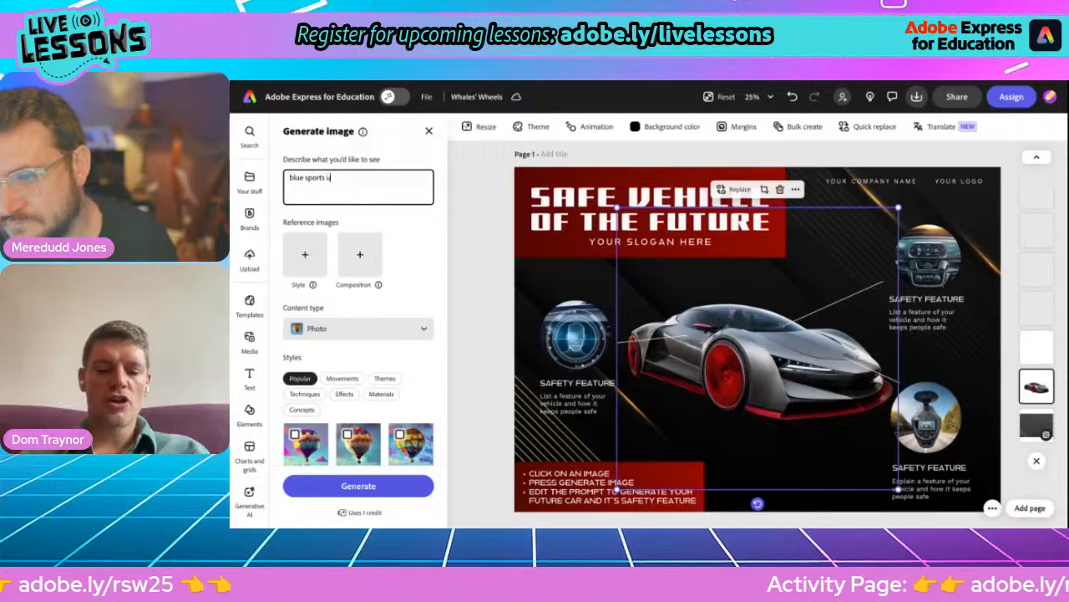
type("tility veh")
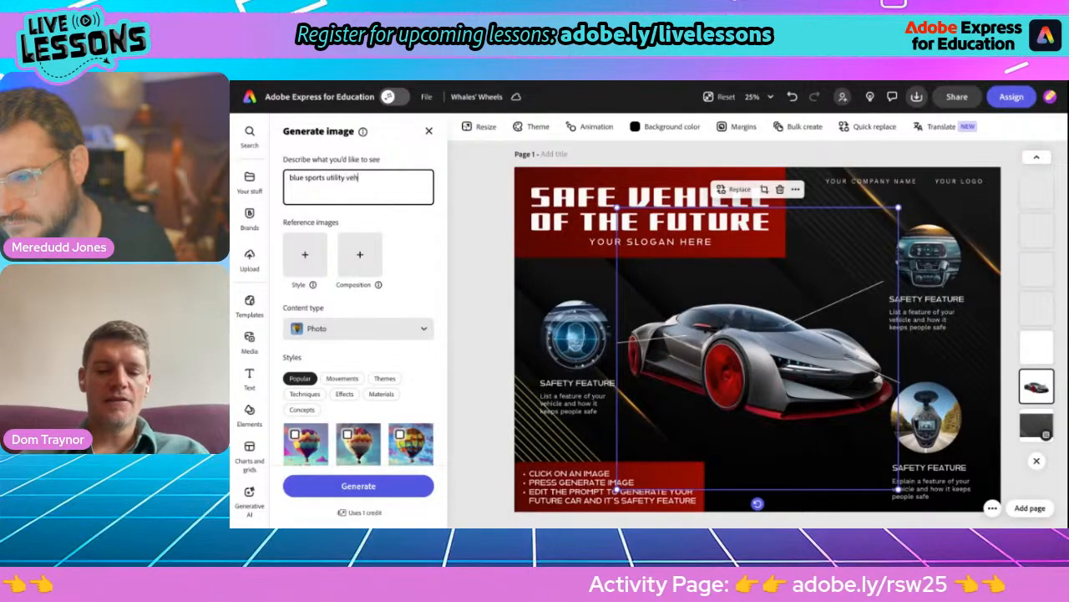
type("icle with")
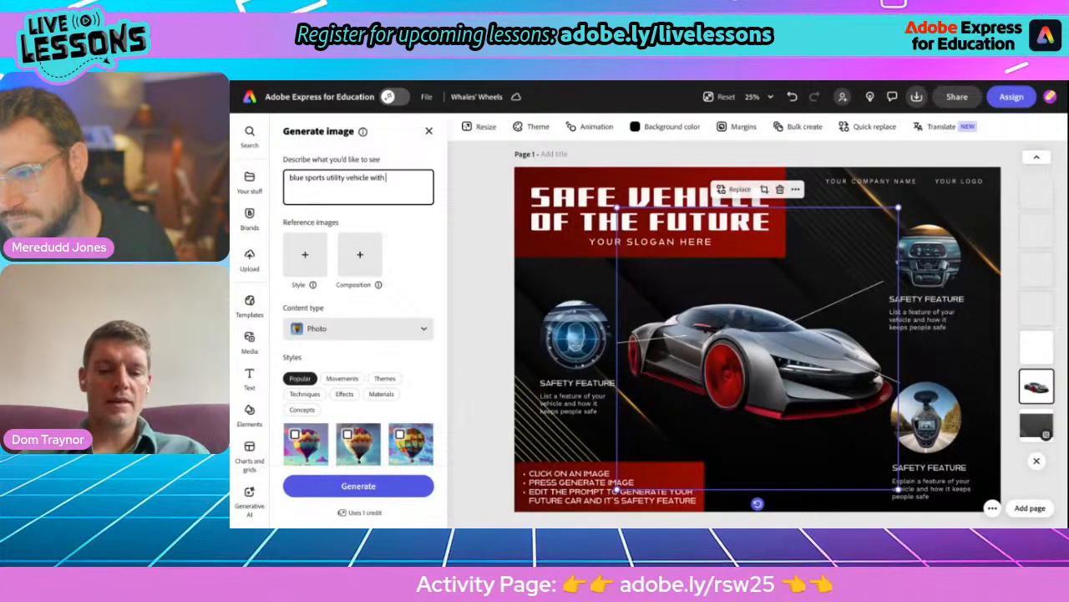
type(" gold wheels")
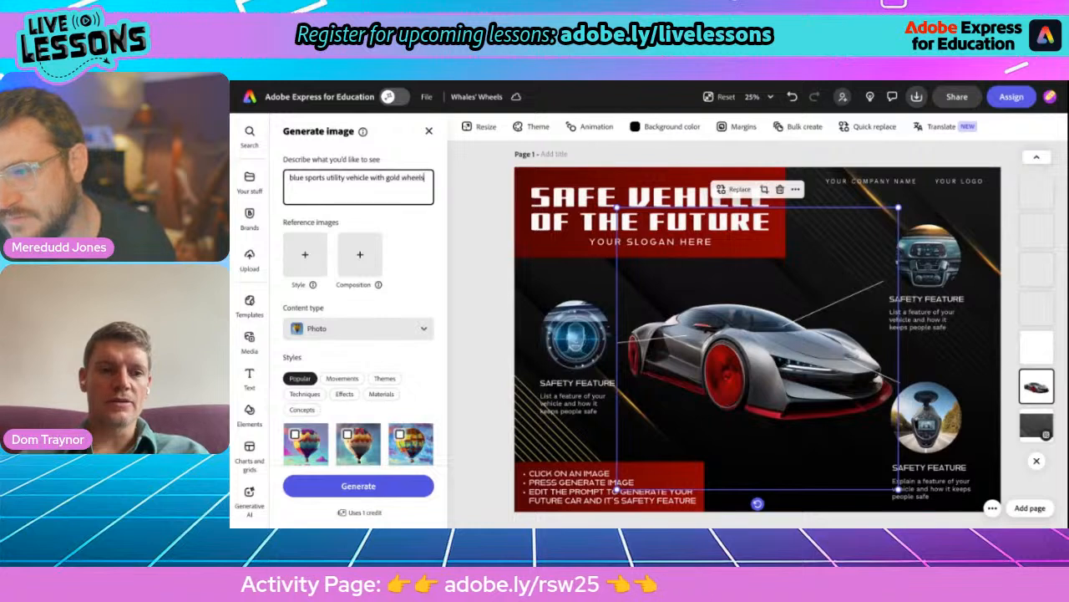
type(" and a s")
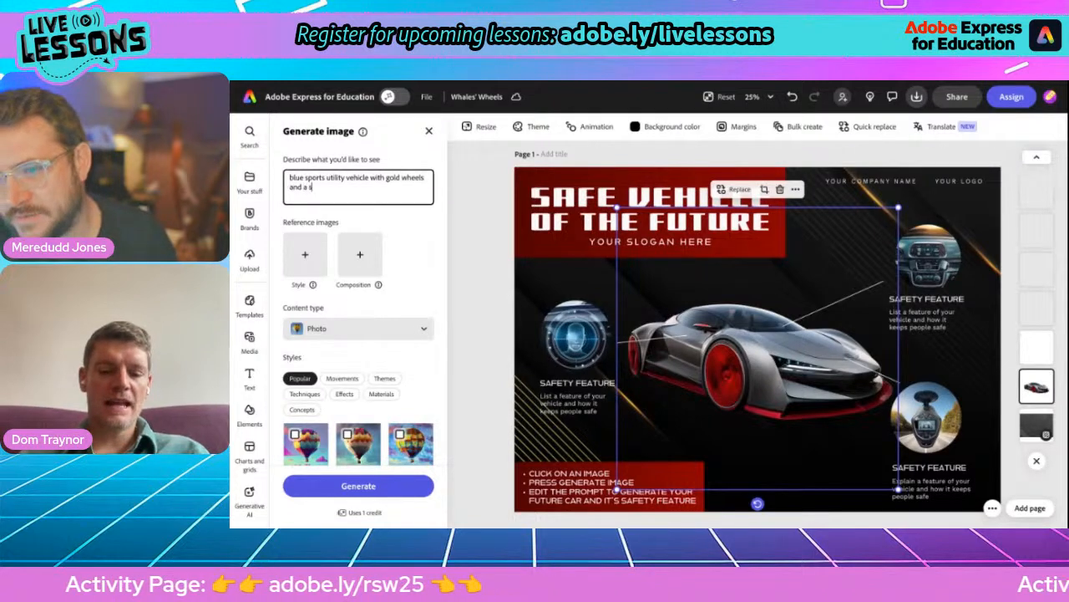
type("urfboard on the roof rack")
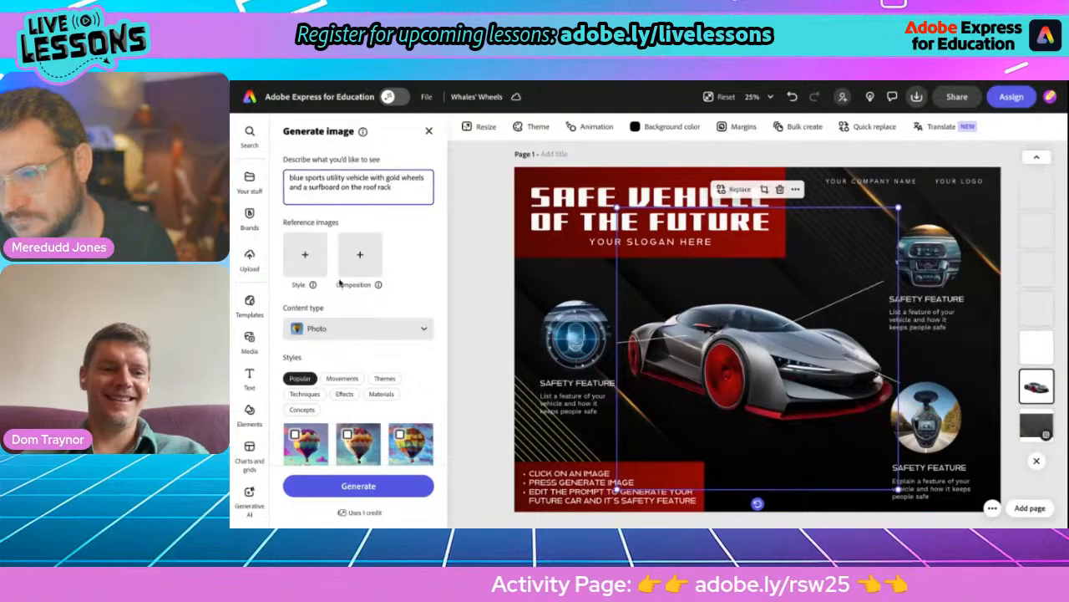
scroll(365, 333, "down", 2)
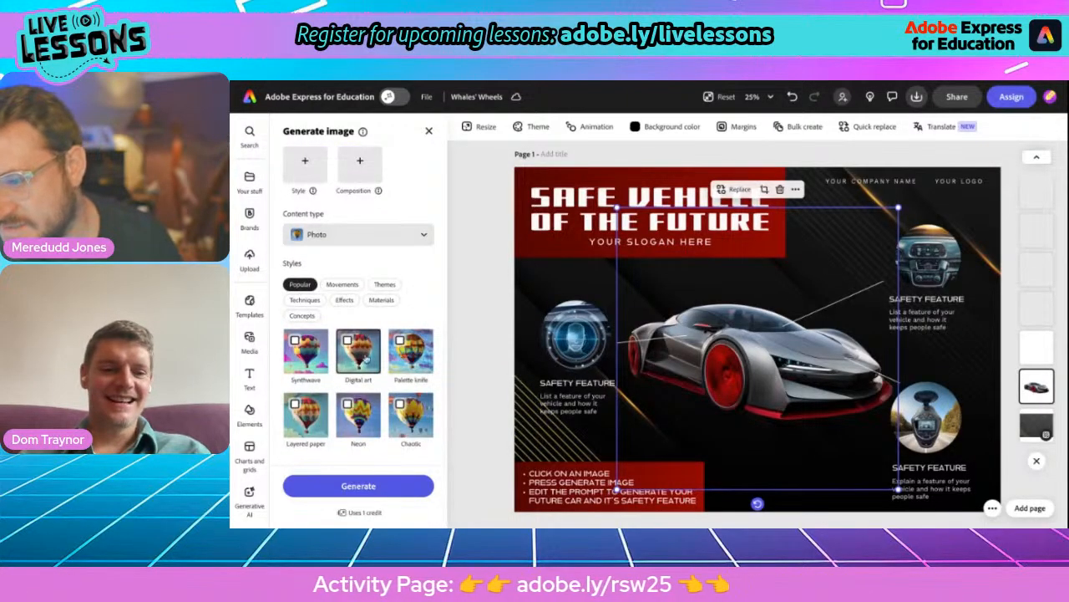
left_click(359, 486)
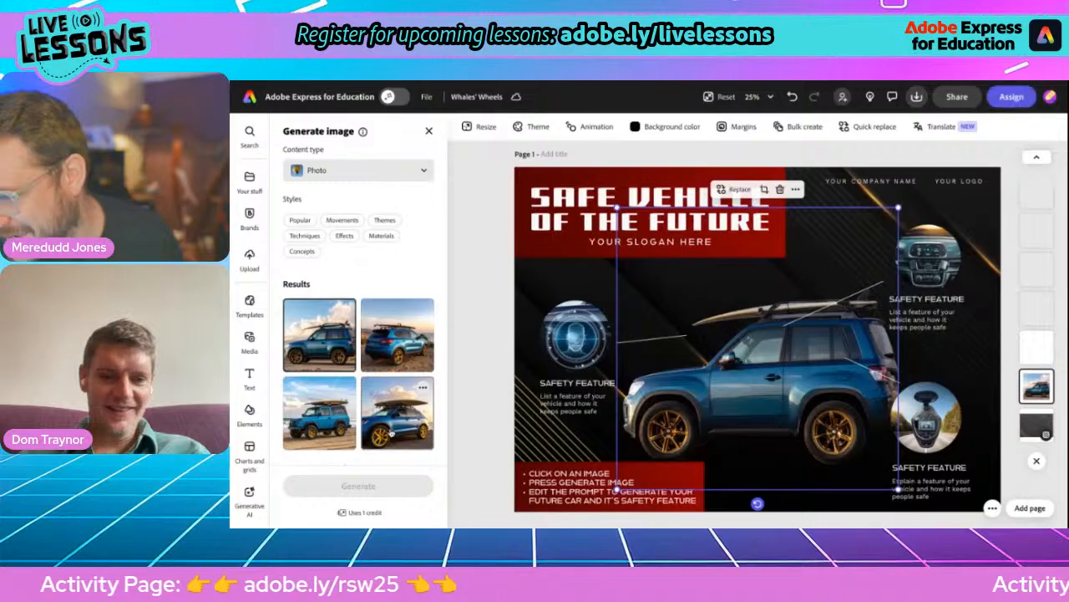
- Compare the generated vehicles, keep the boxy light-blue off-roader with the yellow surfboard, and enlarge it slightly on the poster
left_click(333, 424)
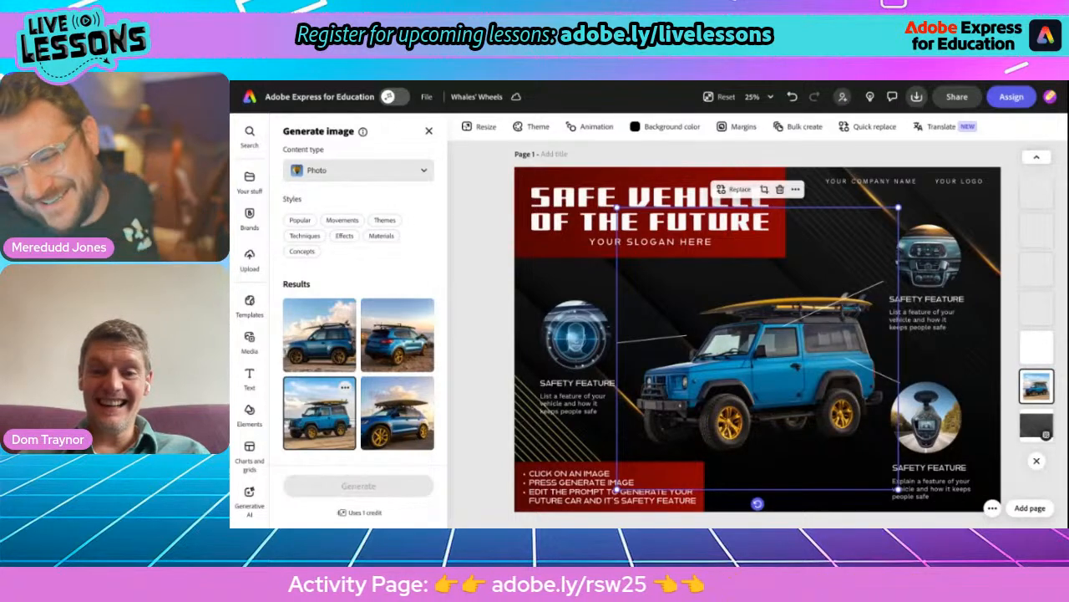
left_click(379, 363)
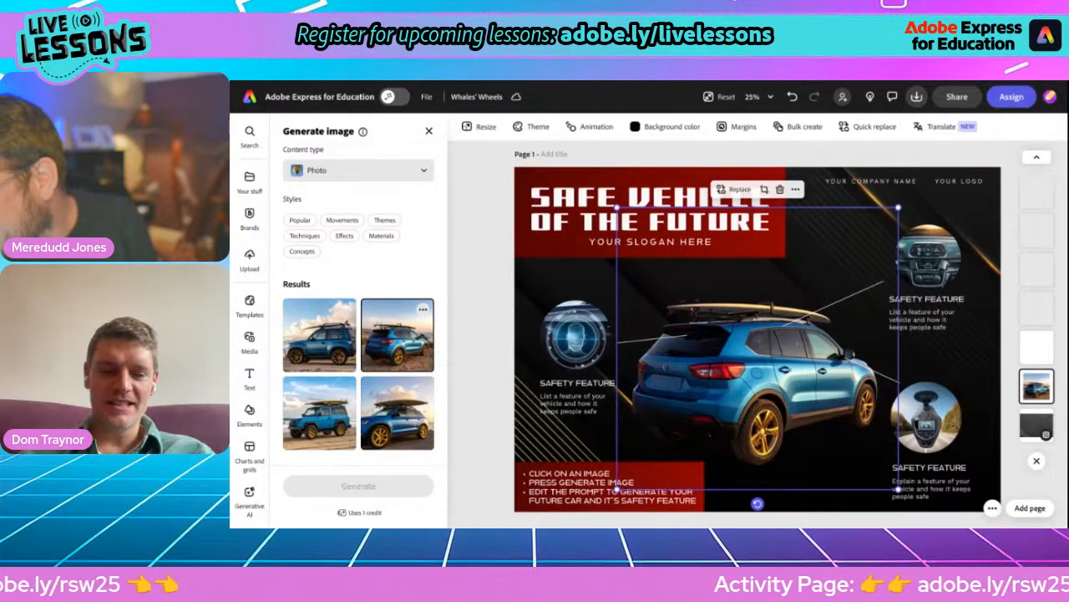
left_click(332, 427)
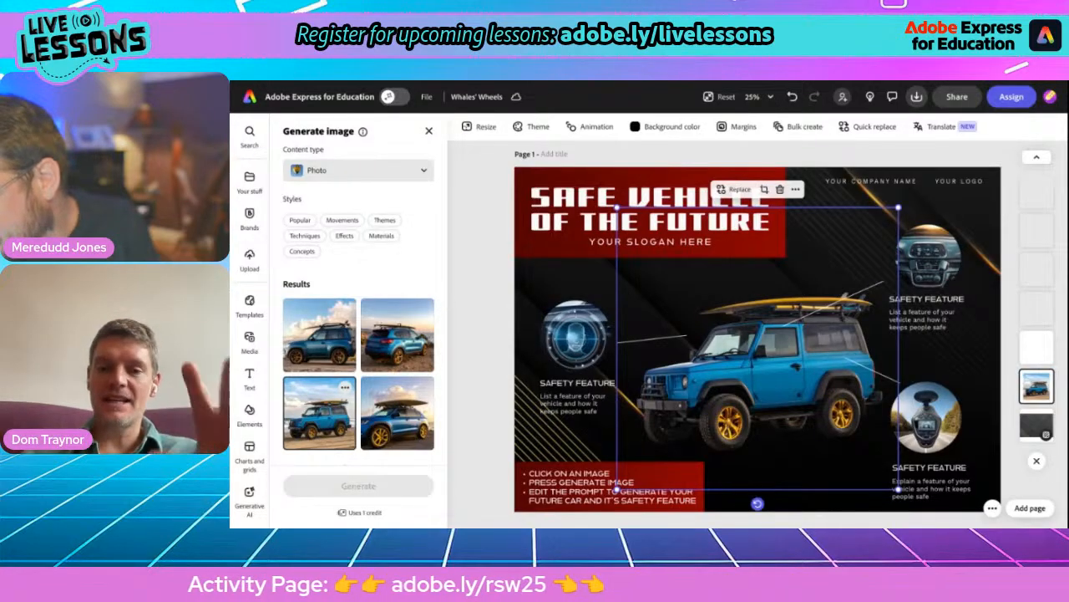
scroll(327, 277, "up", 3)
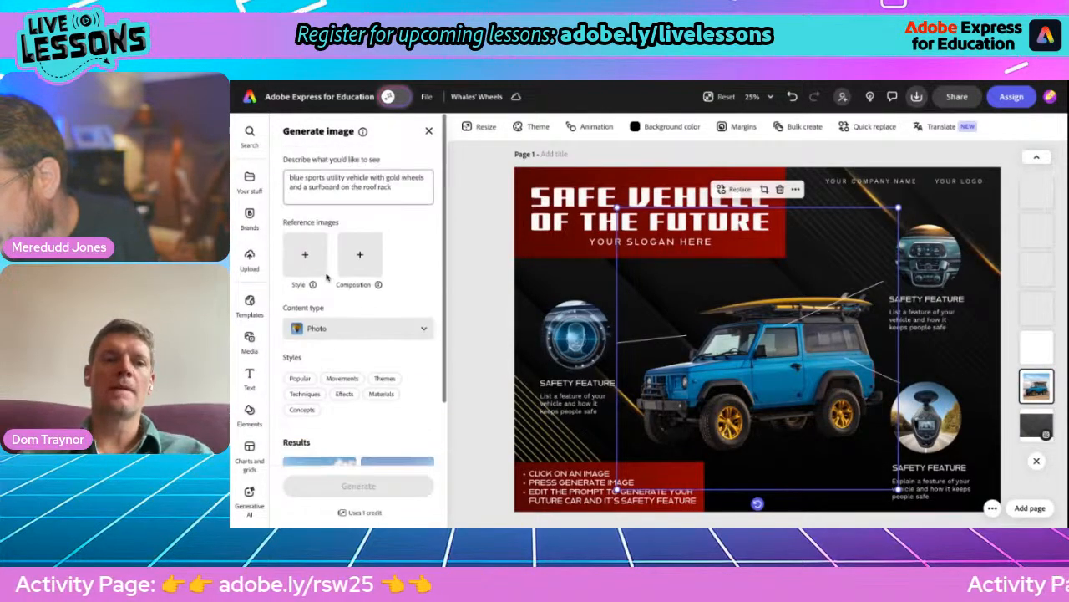
left_click(429, 131)
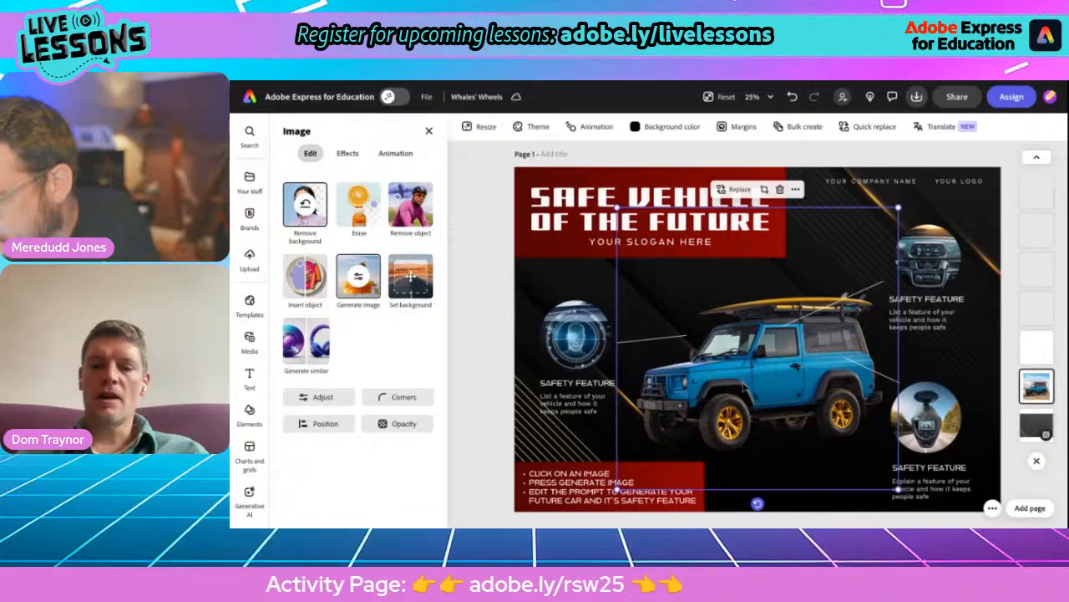
left_click_drag(617, 207, 590, 182)
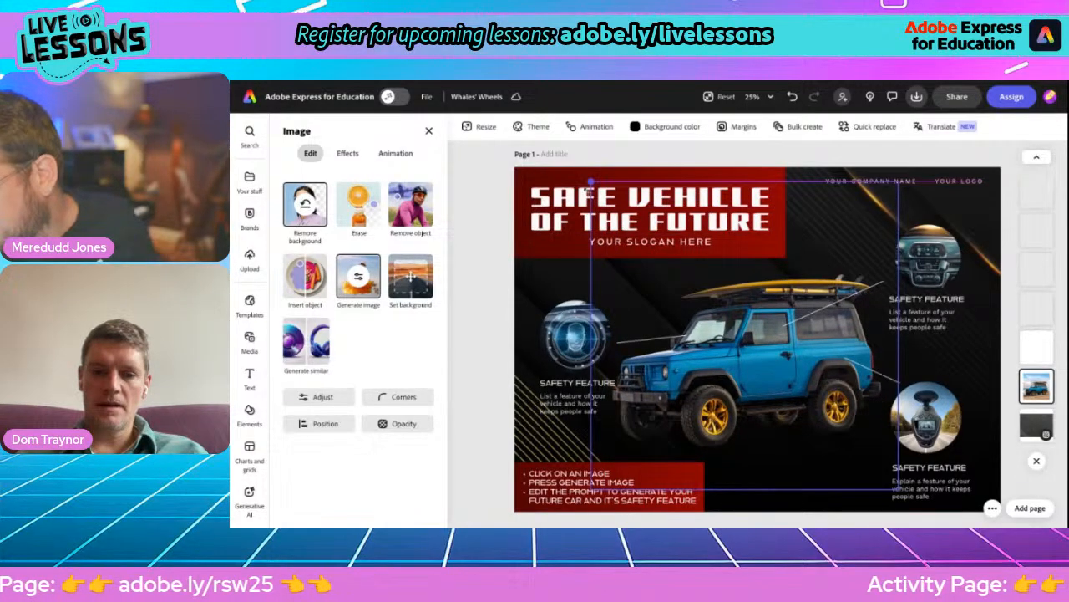
left_click_drag(720, 369, 725, 371)
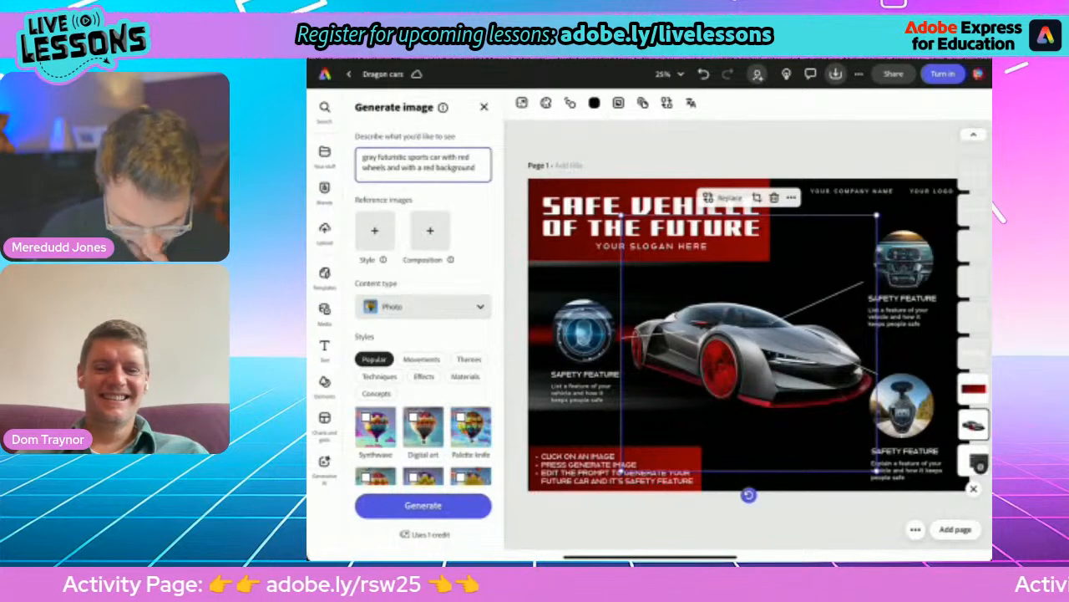
- Shift the grey sports car slightly on the poster and clear its existing image-generation prompt
mouse_move(749, 351)
left_mouse_down()
mouse_move(752, 366)
mouse_move(761, 350)
mouse_move(759, 359)
left_mouse_up()
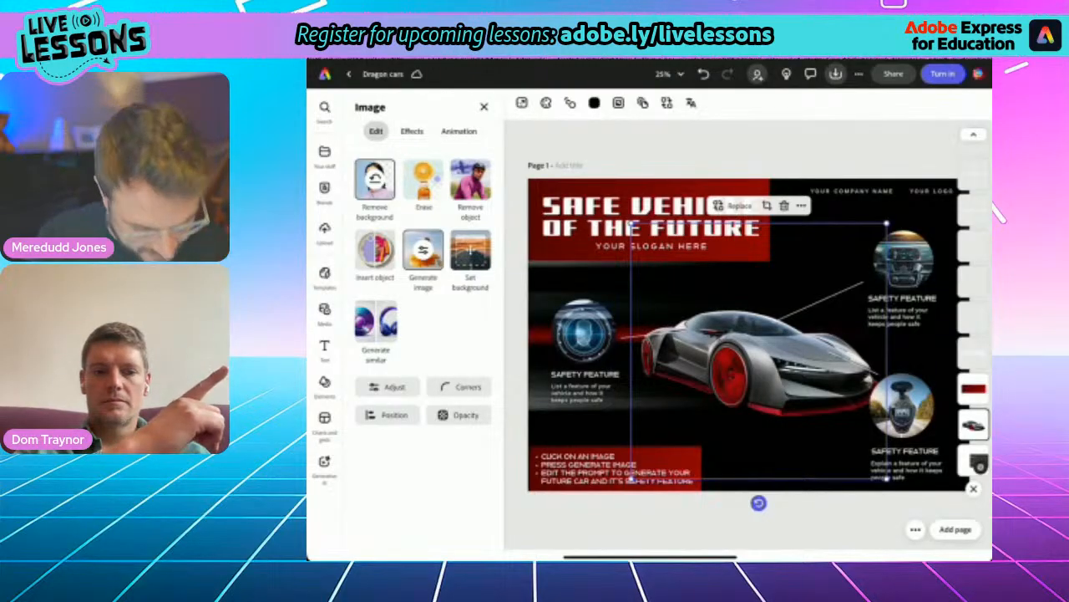
left_click(424, 251)
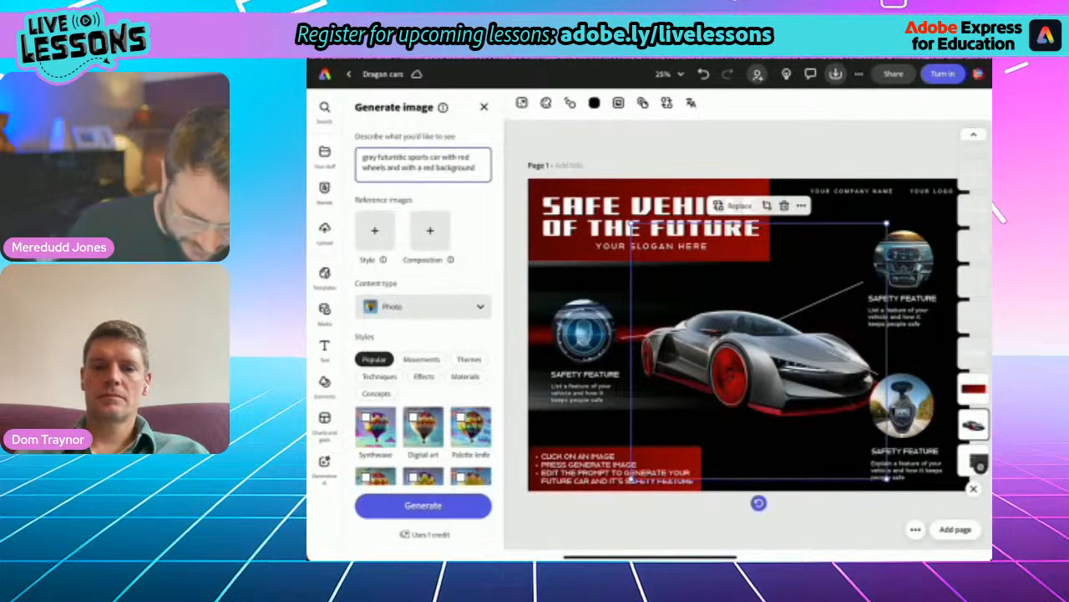
left_click(437, 168)
left_click(476, 168)
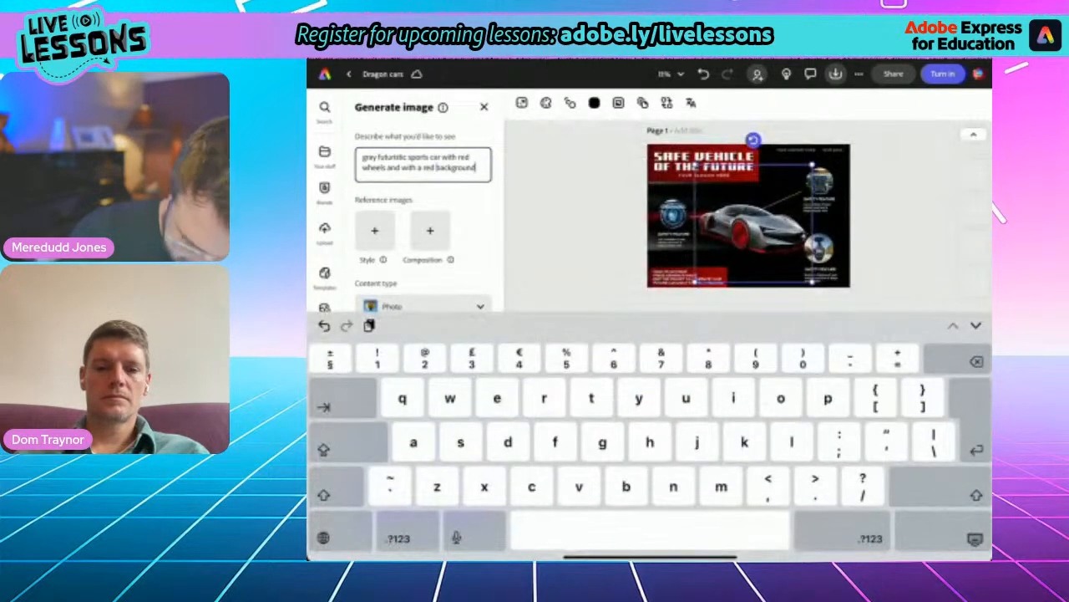
key("BackSpace")
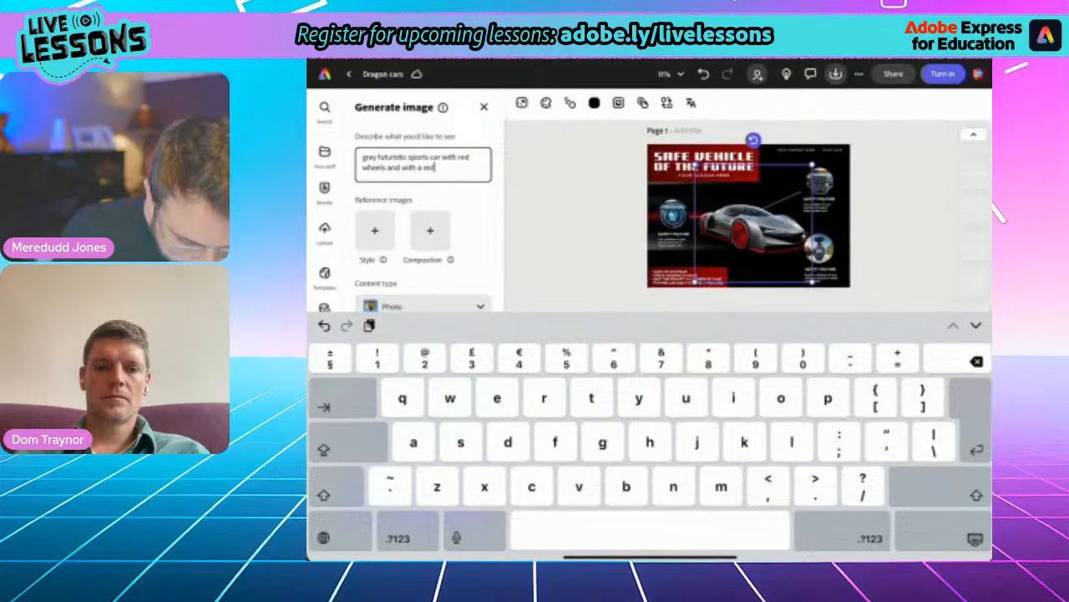
key("BackSpace")
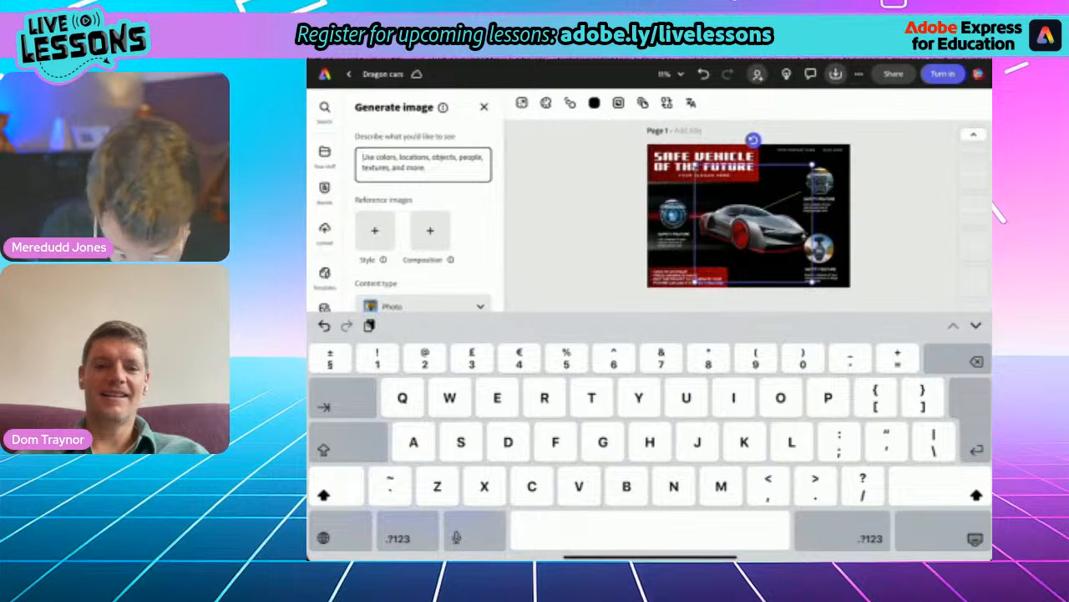
- Begin the new image prompt with "Red futuristic minivan."
type("Red ")
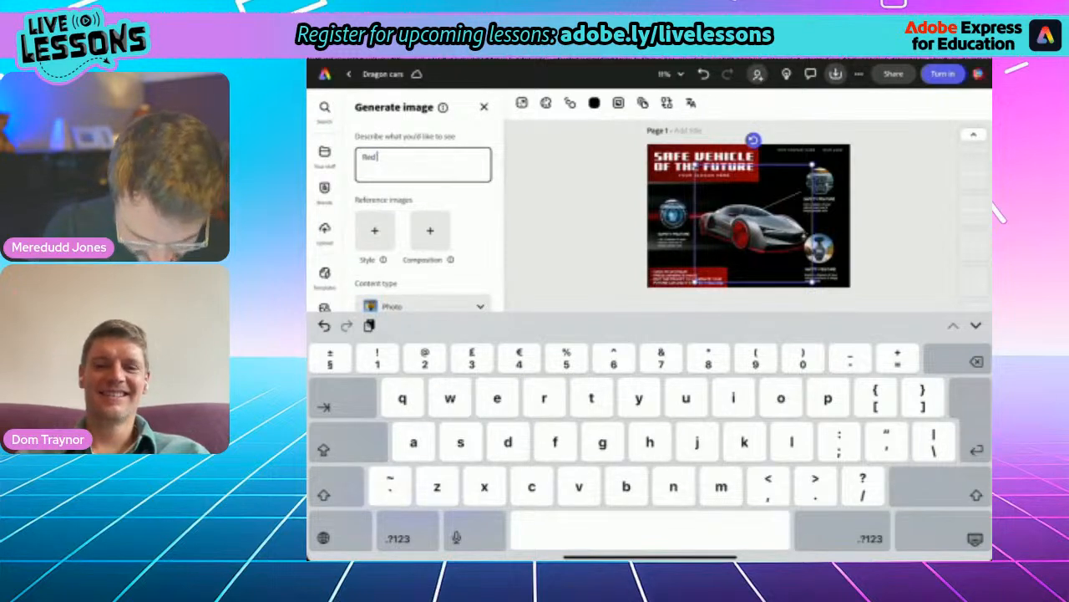
type("futu")
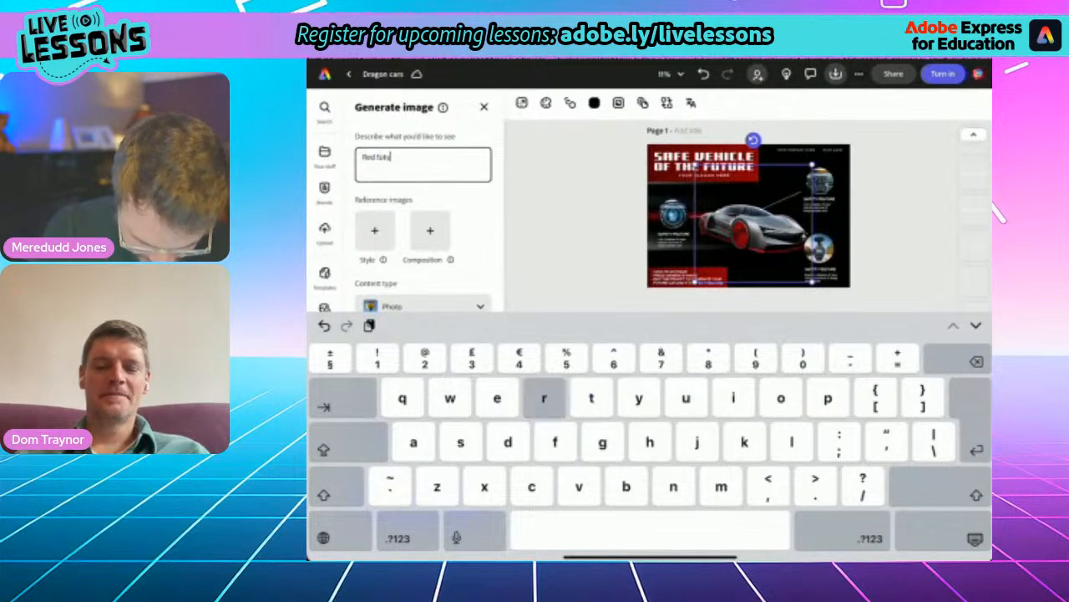
type("ristic minivan")
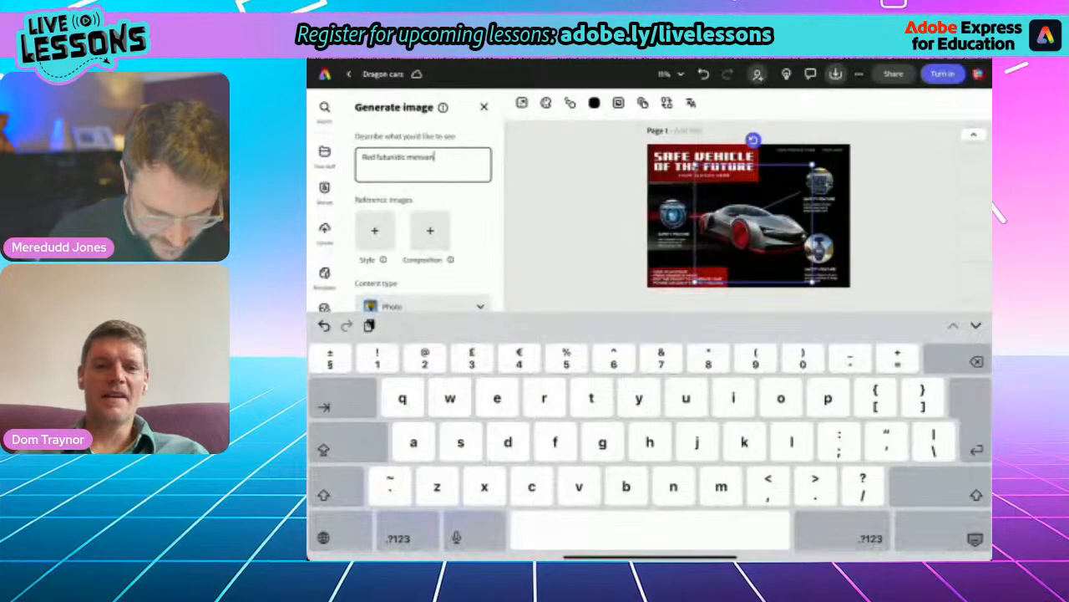
key("shift")
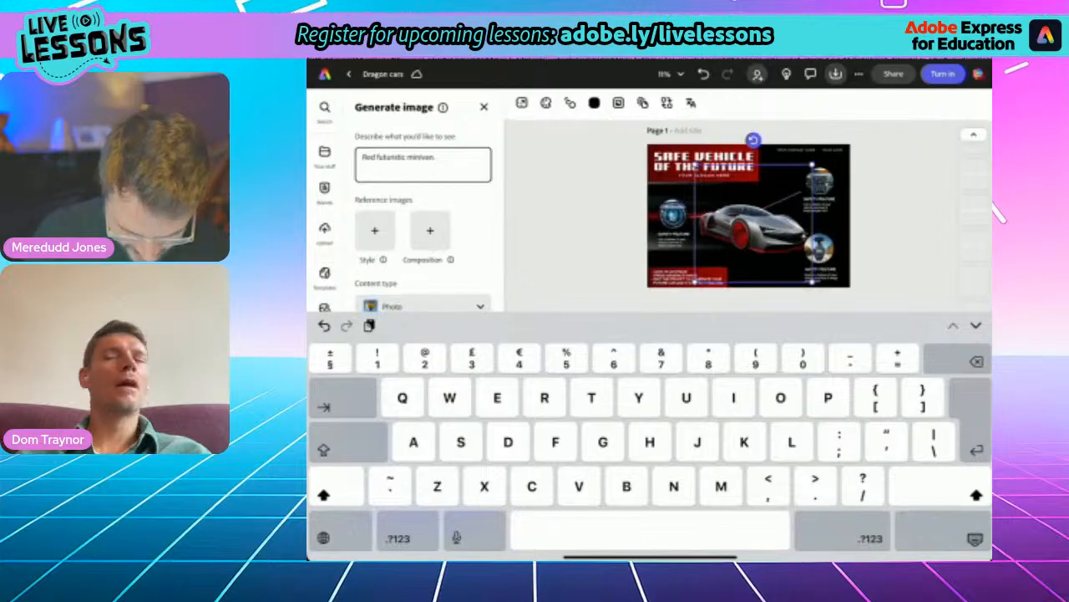
- Extend the prompt with "Large, safety bumpers. Cushioned panels." and generate the new vehicle images
type("Lar")
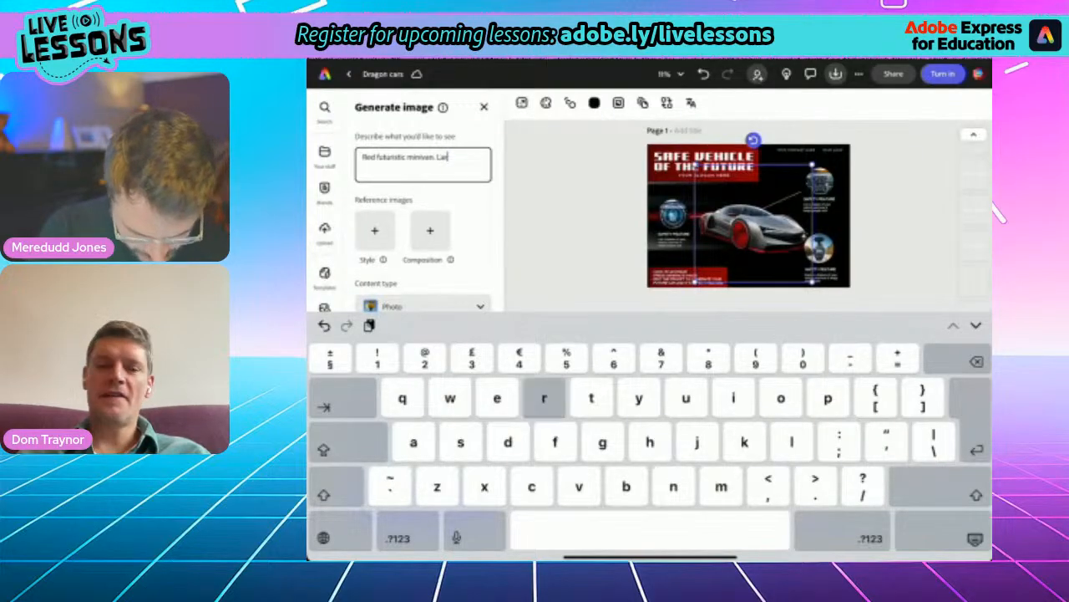
type("ge")
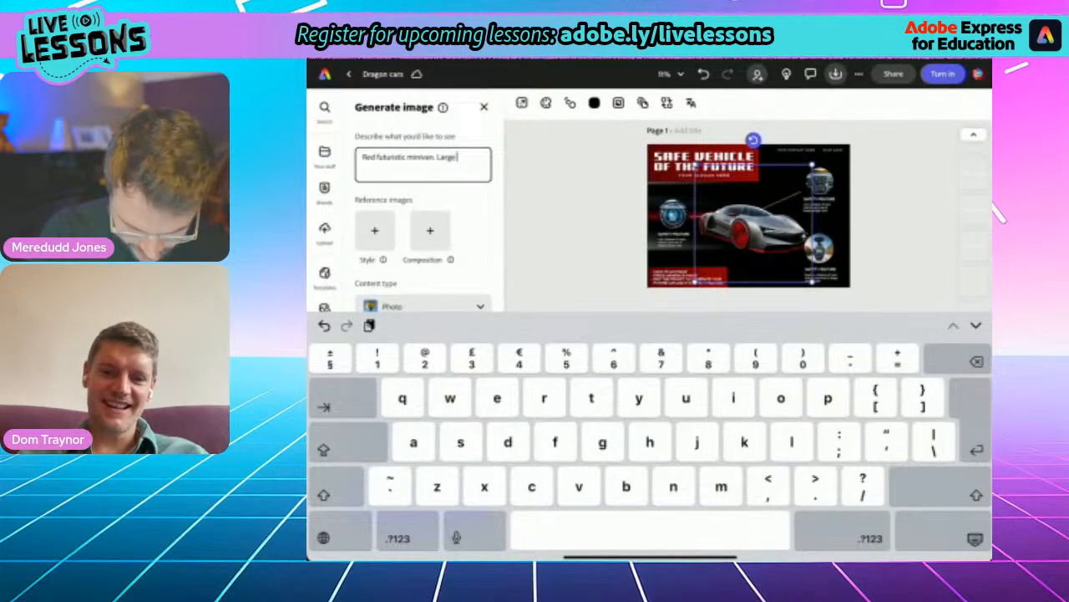
type(". saf")
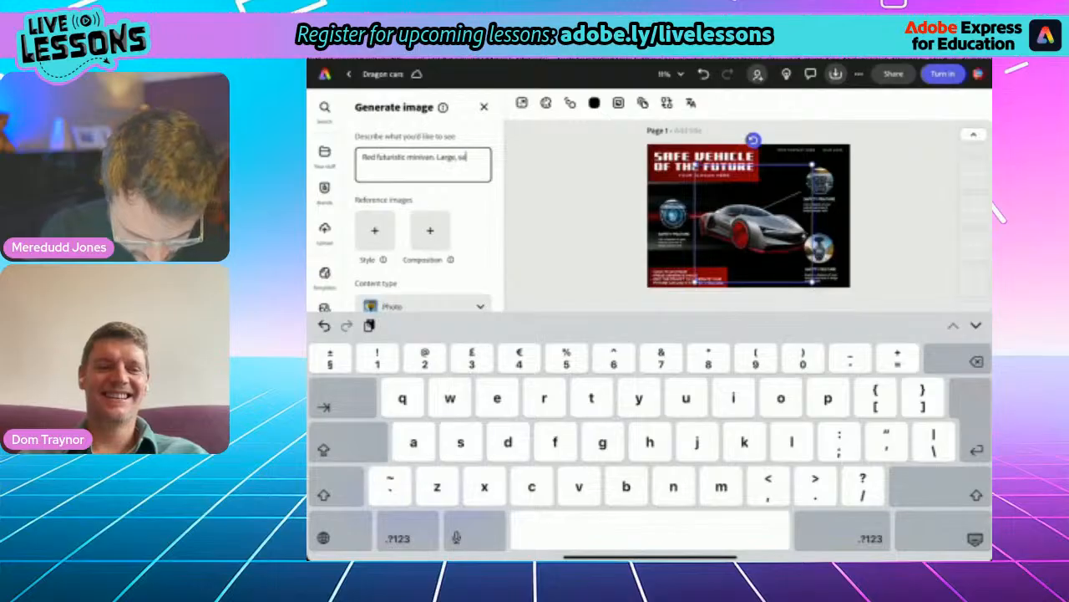
type("ety buil")
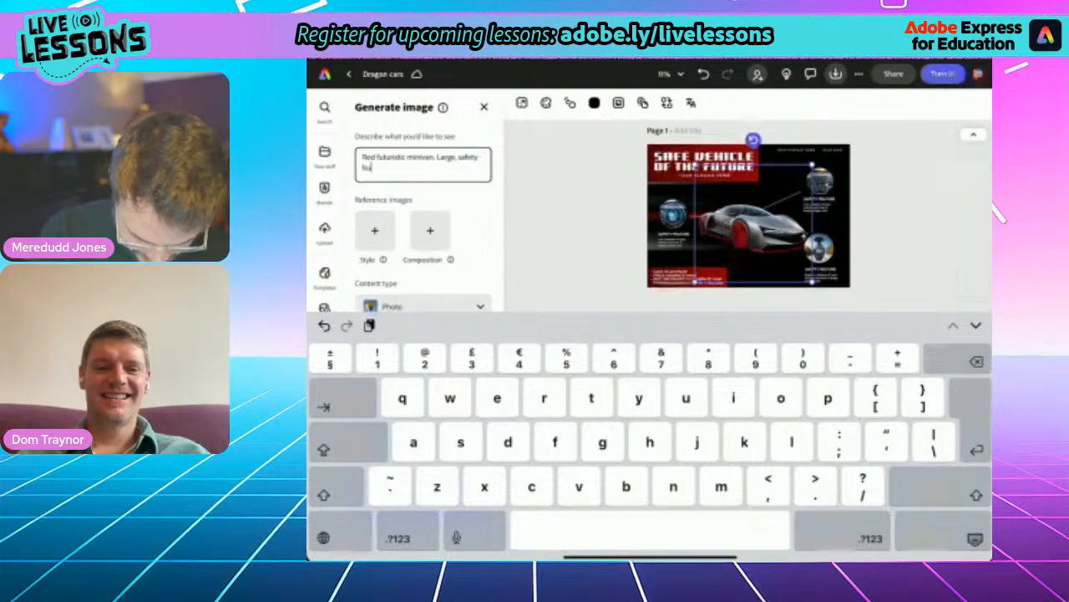
type("ers")
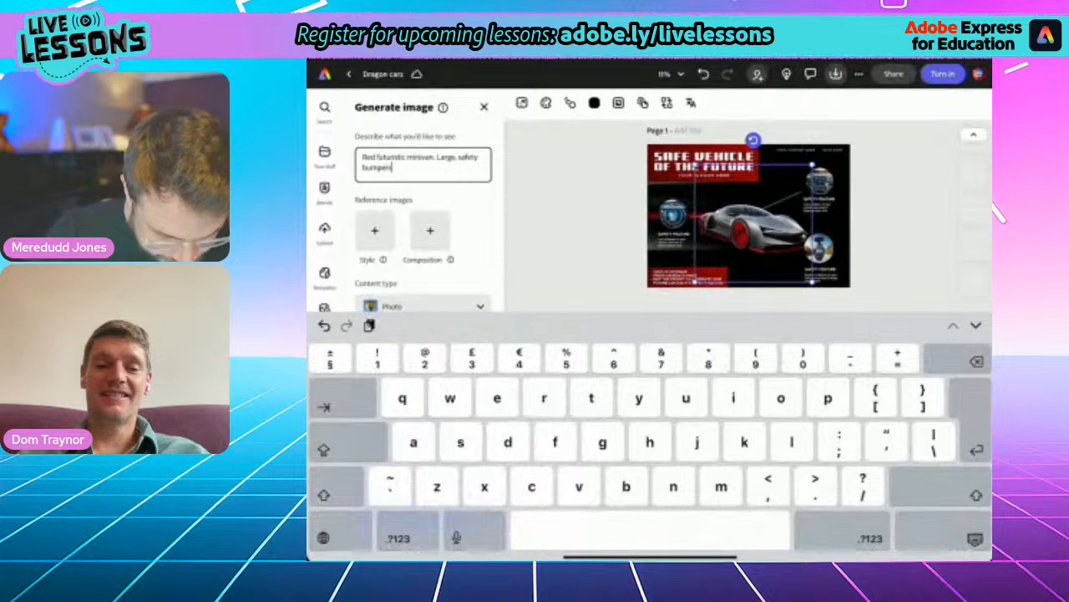
type(". ")
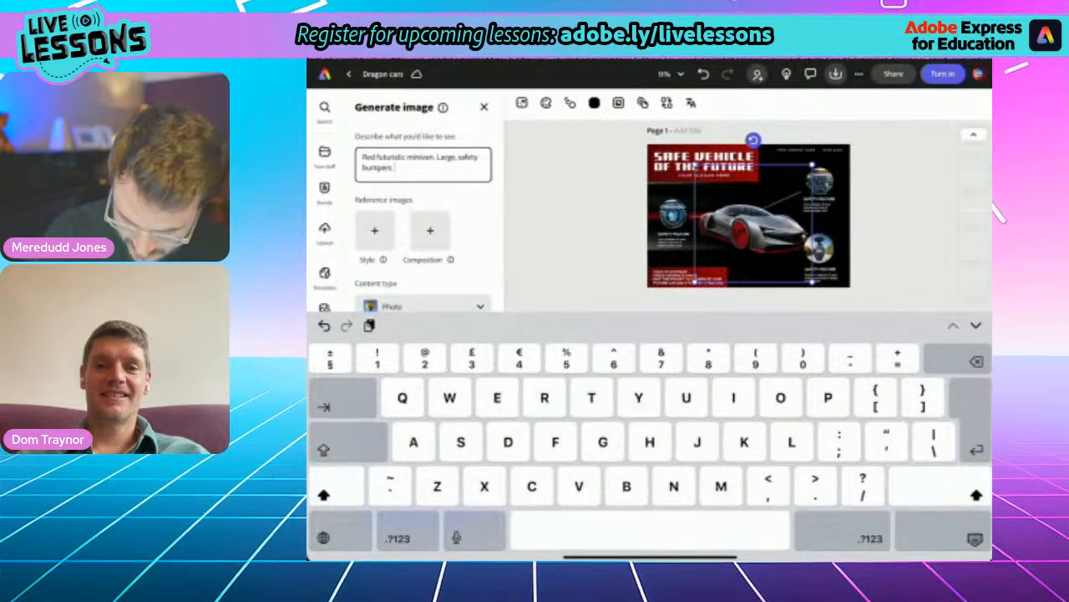
type("C")
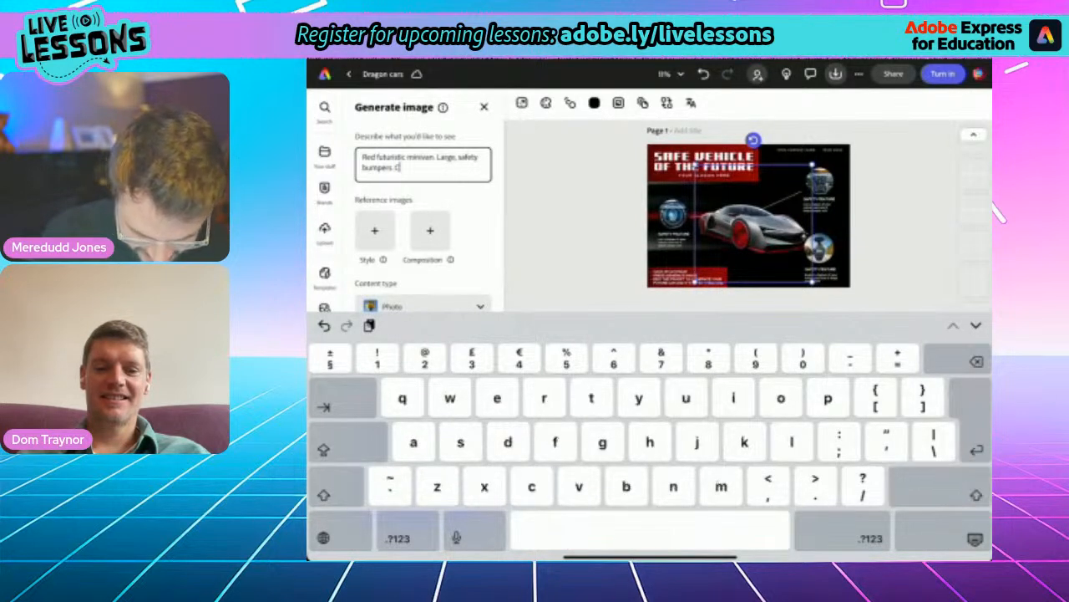
type("ushion")
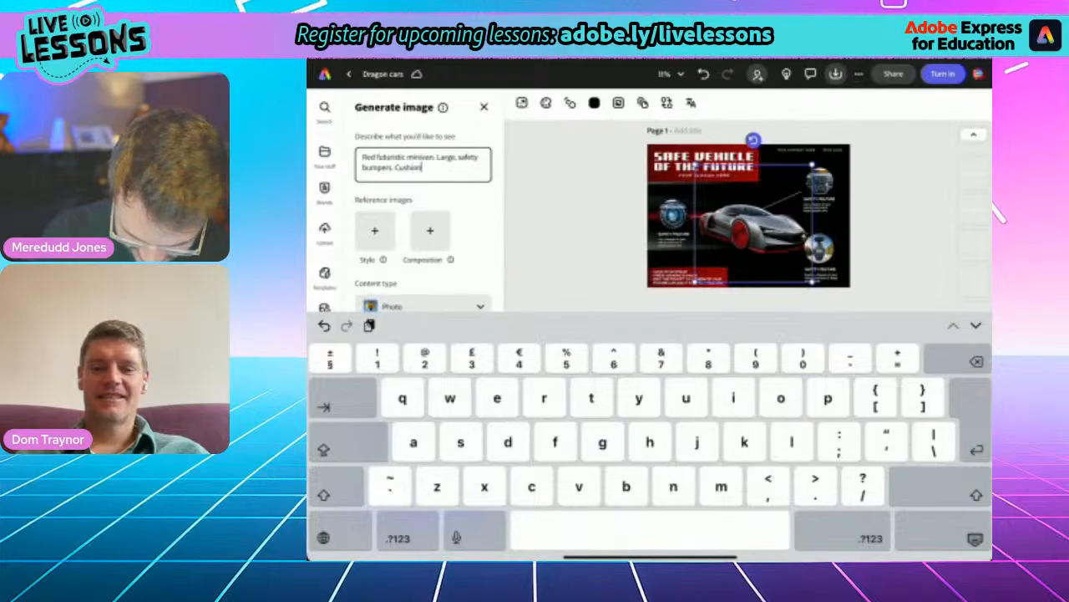
type("ed panels.")
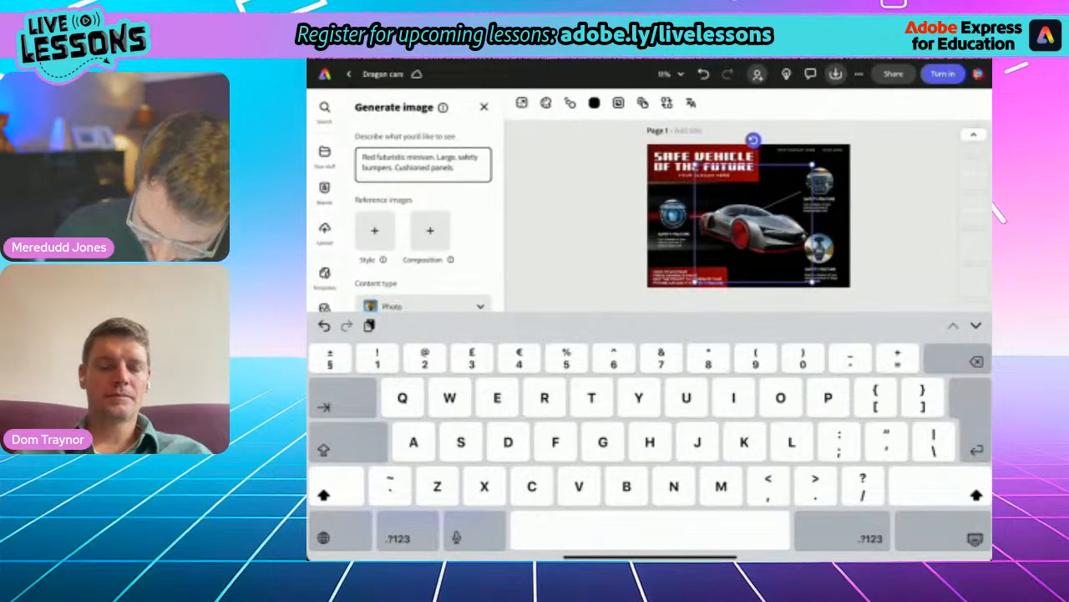
key("Return")
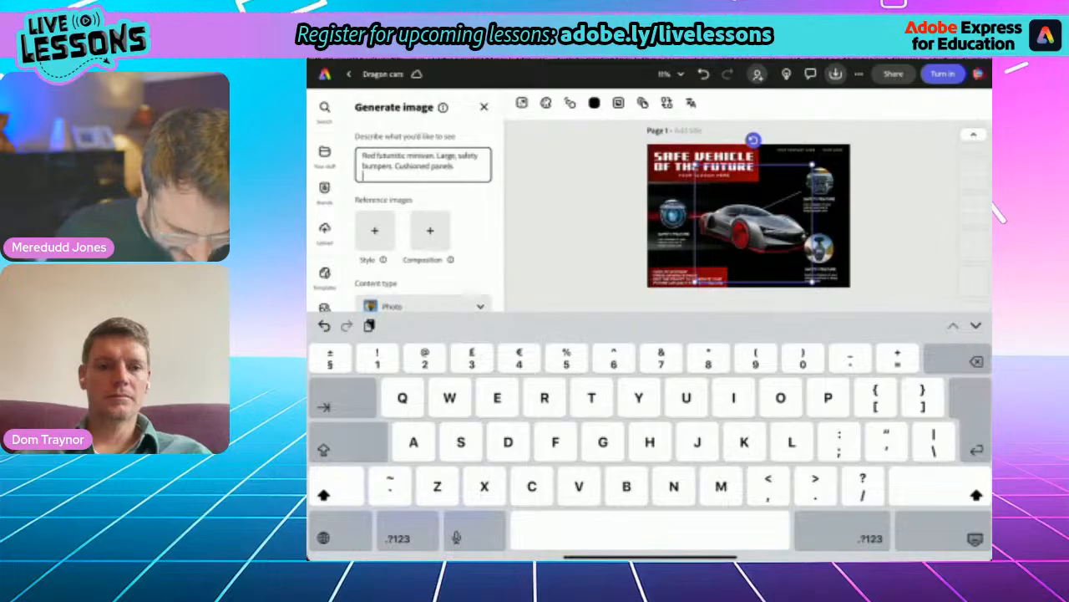
left_click(975, 539)
left_click(422, 506)
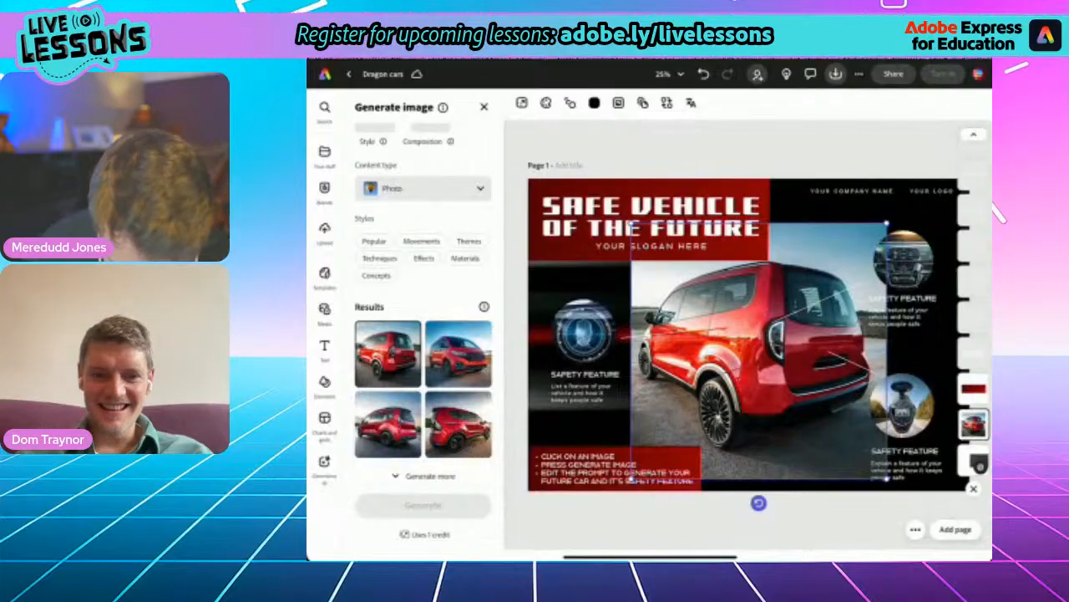
- Use the generated red minivan seen from the front and move it slightly left, clear of the safety feature images
left_click(458, 353)
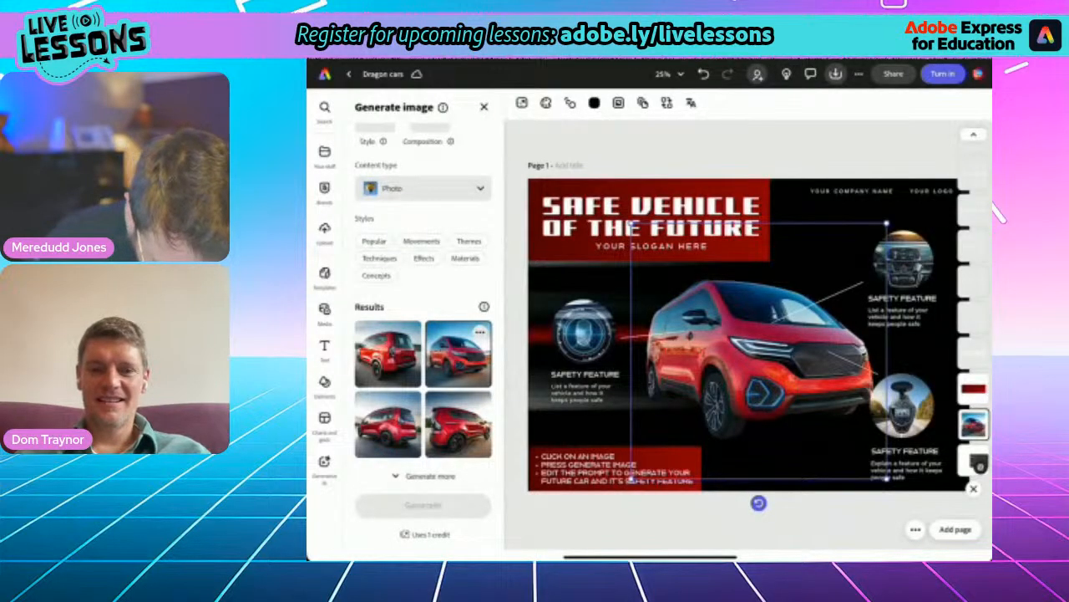
left_click_drag(758, 351, 738, 343)
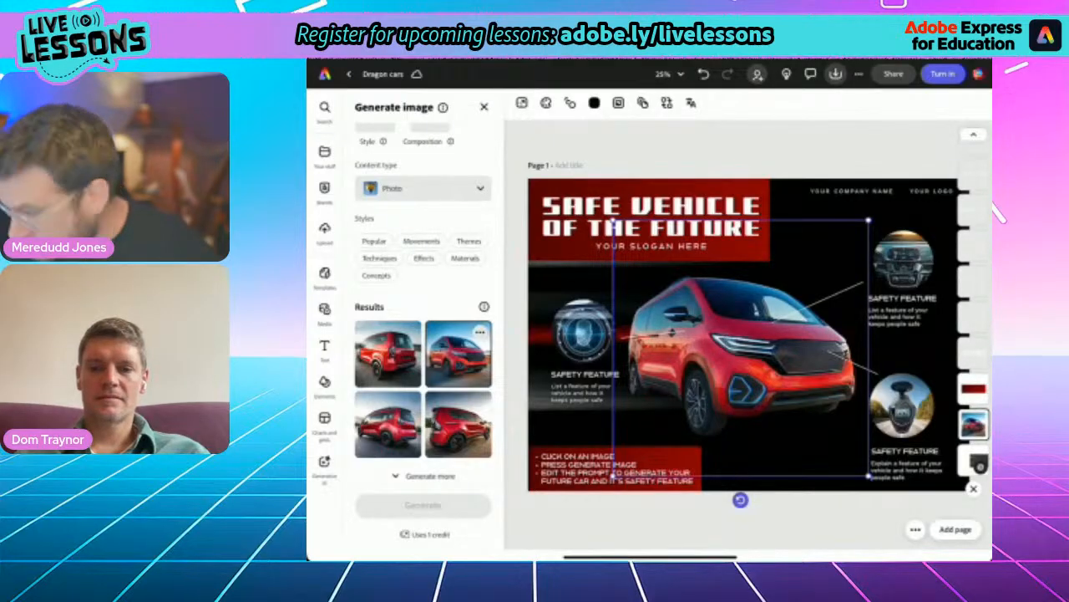
- Search the background library for "Dark futuristic"
left_click(973, 460)
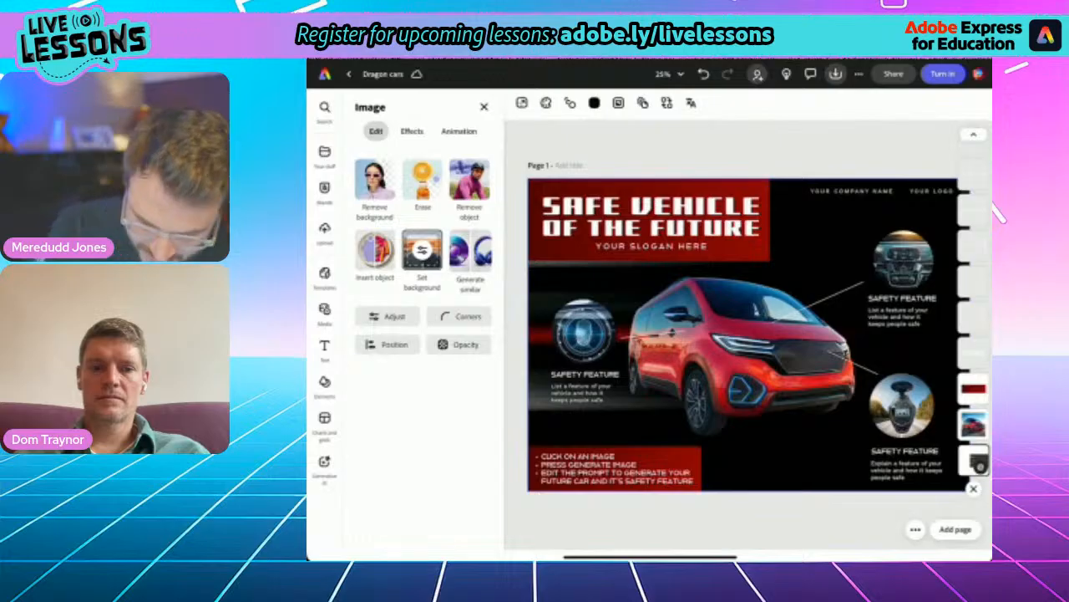
left_click(325, 345)
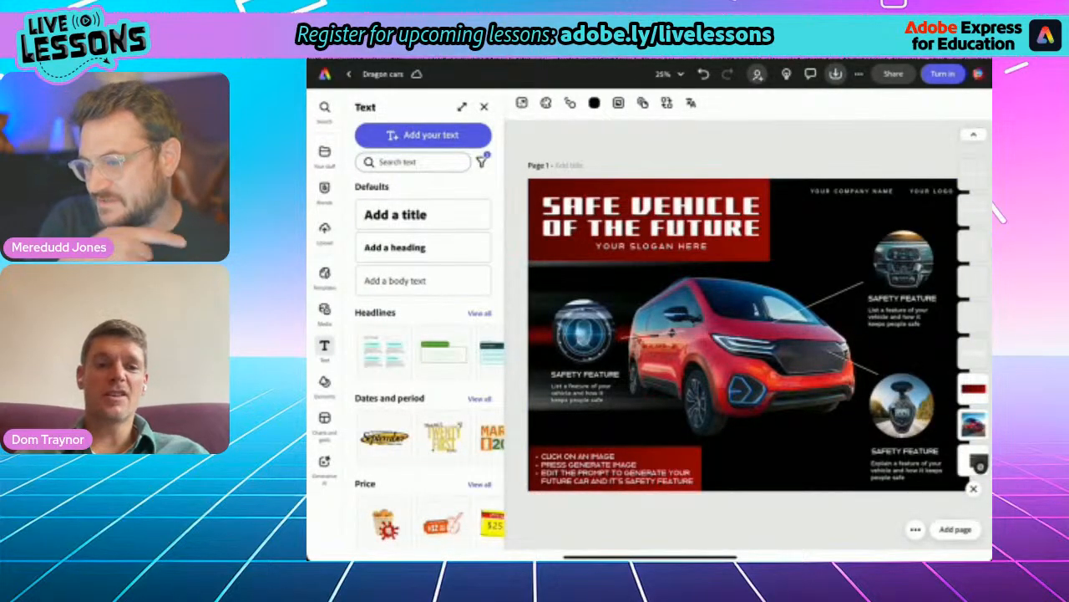
left_click(324, 382)
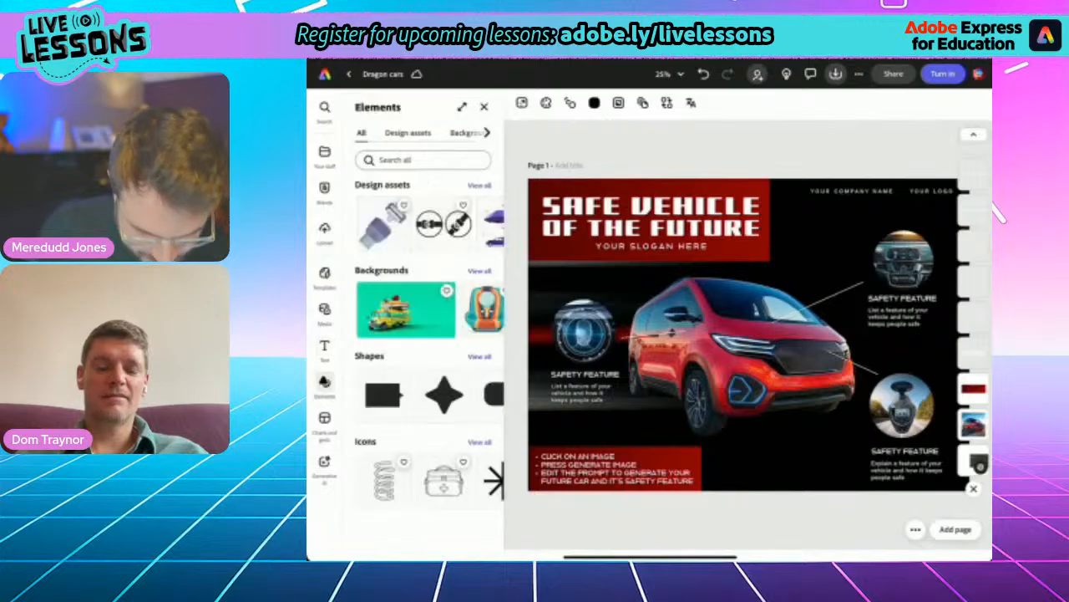
left_click(465, 133)
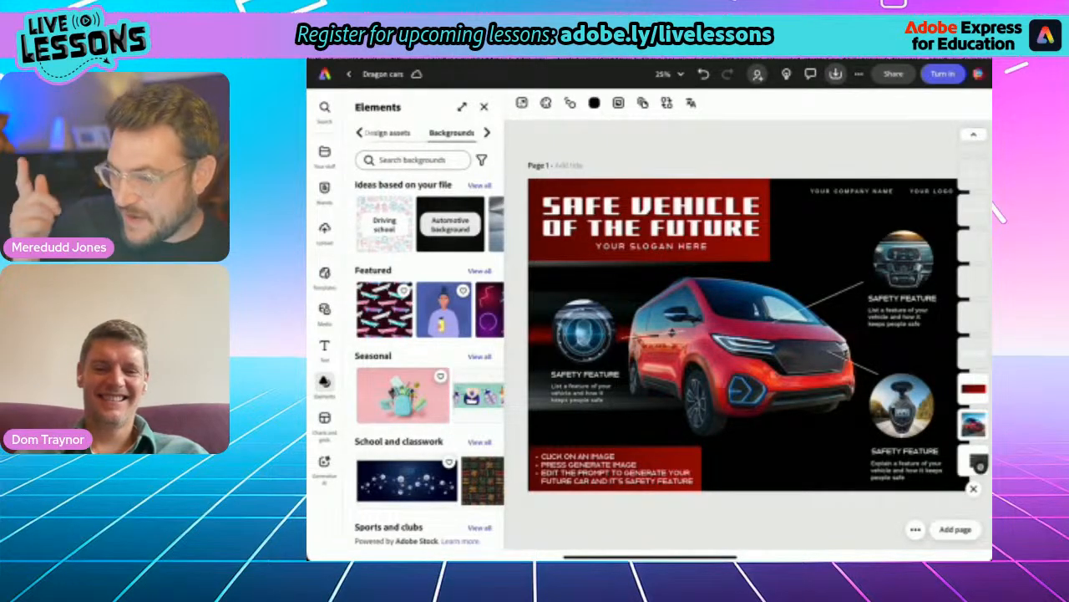
left_click(413, 159)
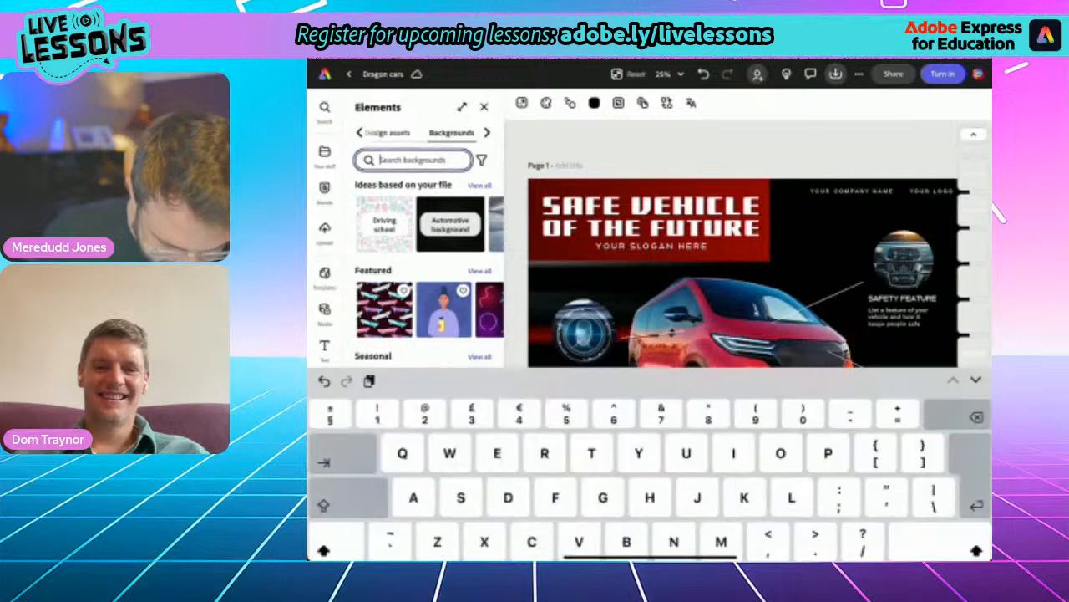
type("Da")
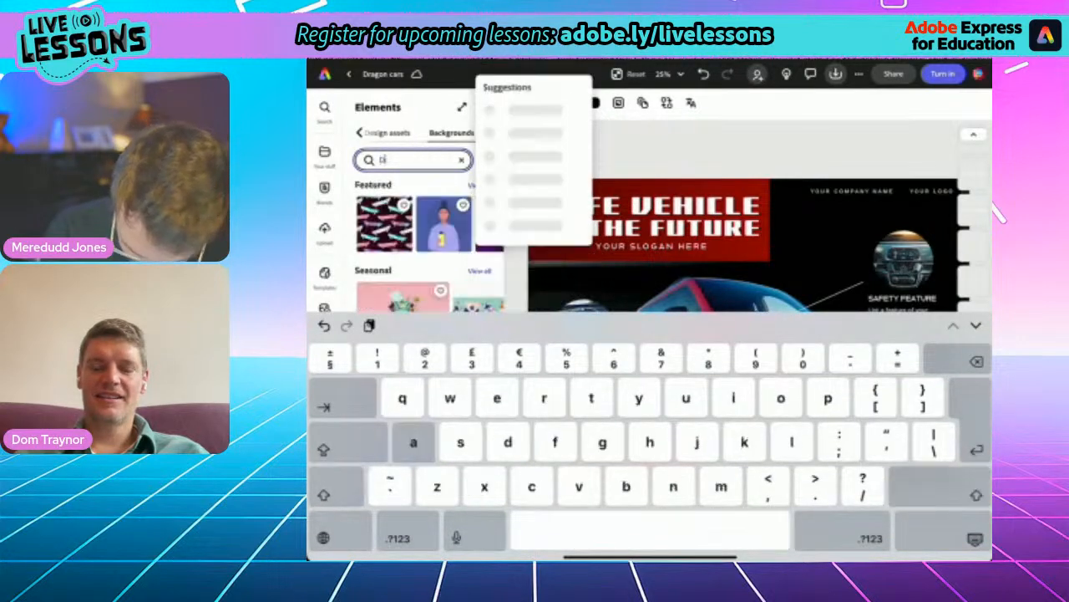
type("rk futu")
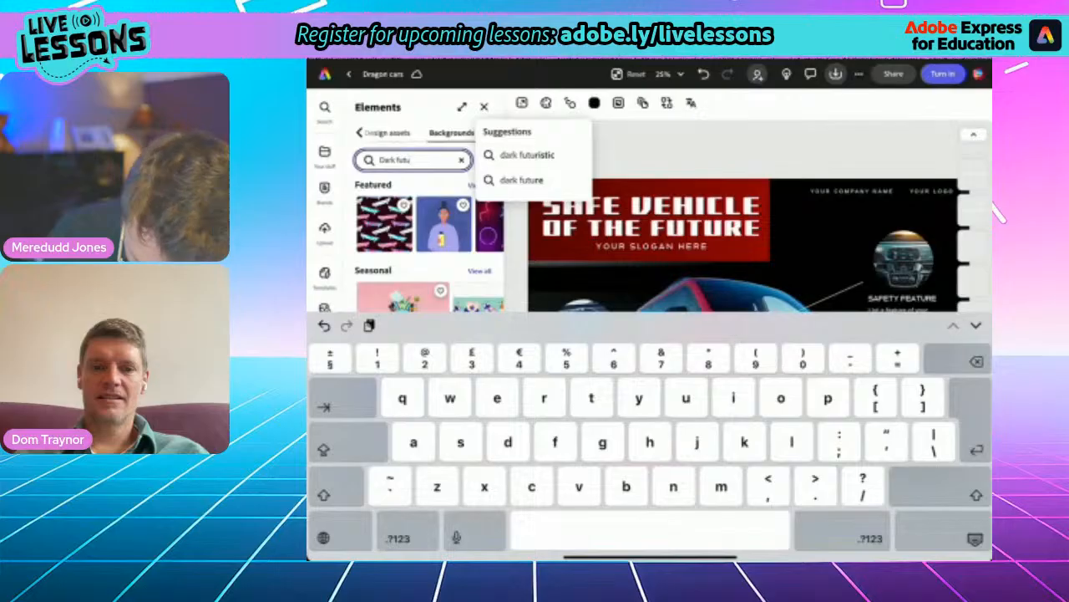
type("ristic")
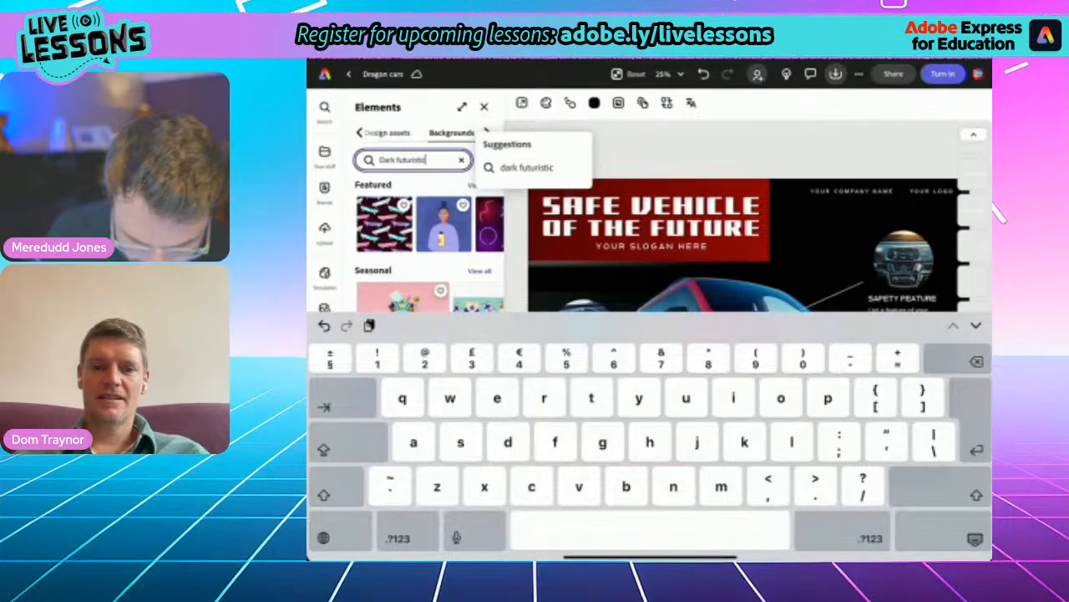
key("Return")
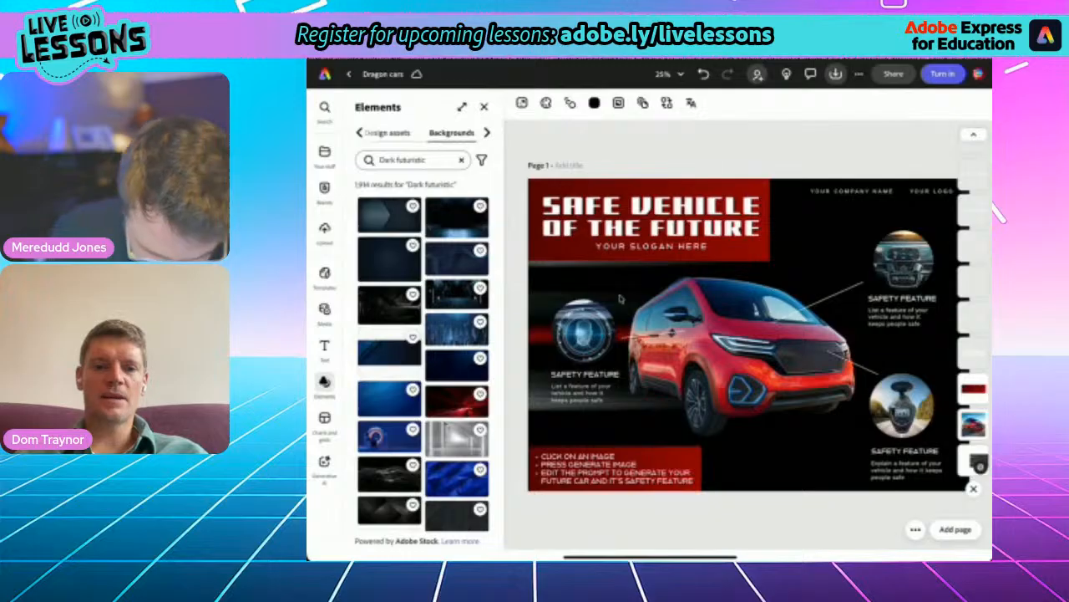
- Replace the poster's background with the dark futuristic interior that has a blue-lit floor, and check it behind the minivan
left_click(457, 295)
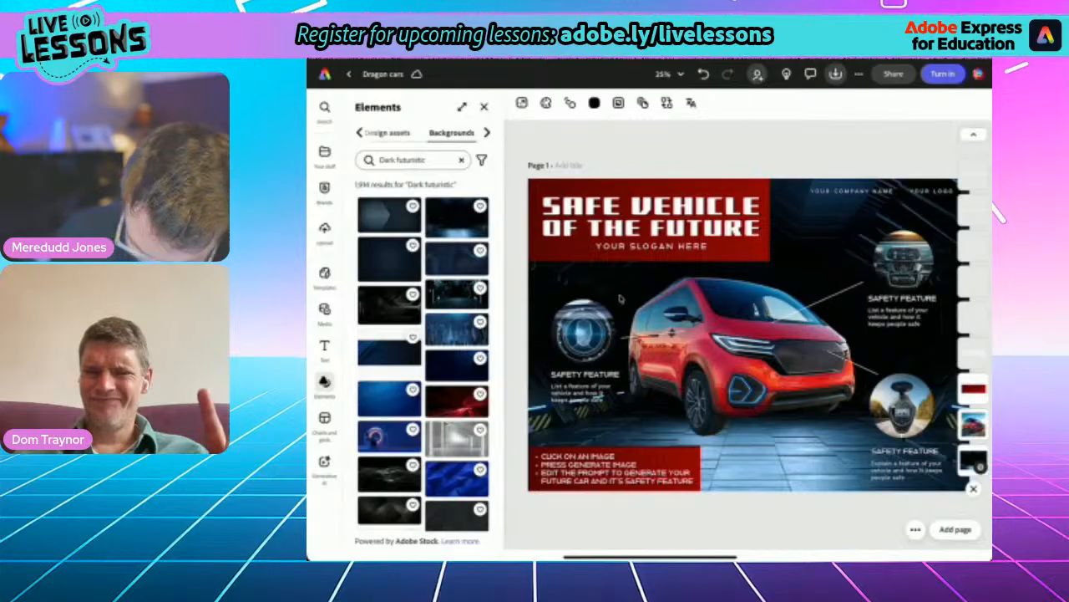
key("ctrl+minus")
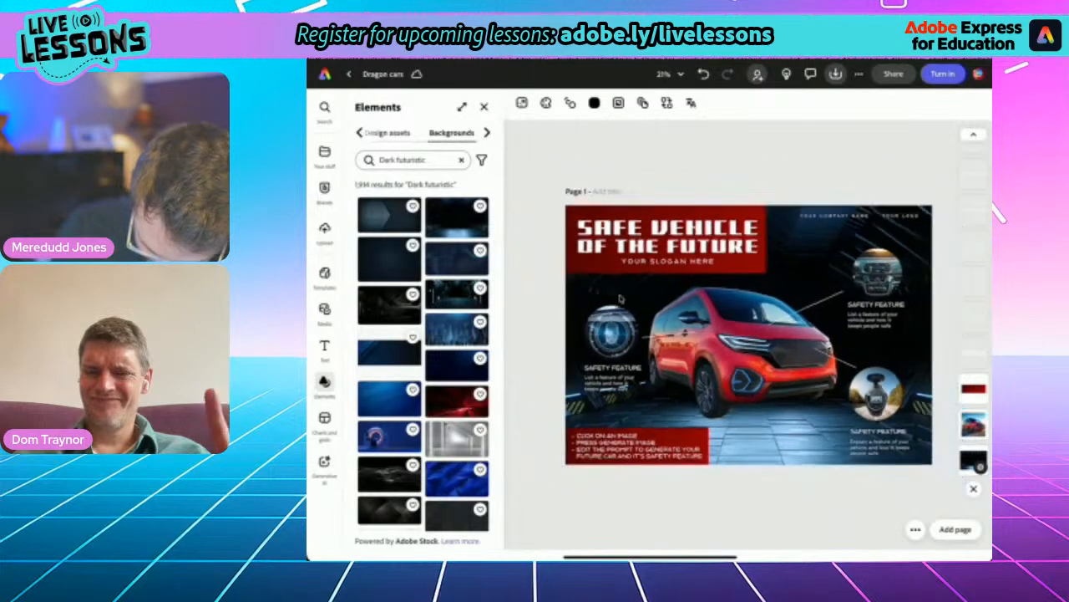
key("ctrl+minus")
left_click(744, 344)
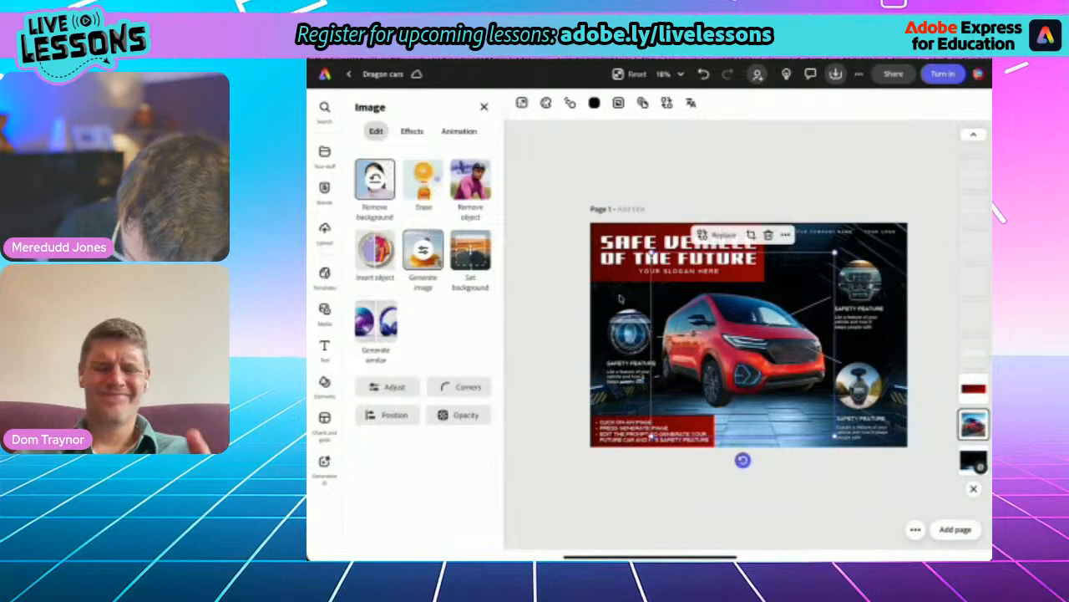
left_click(620, 298)
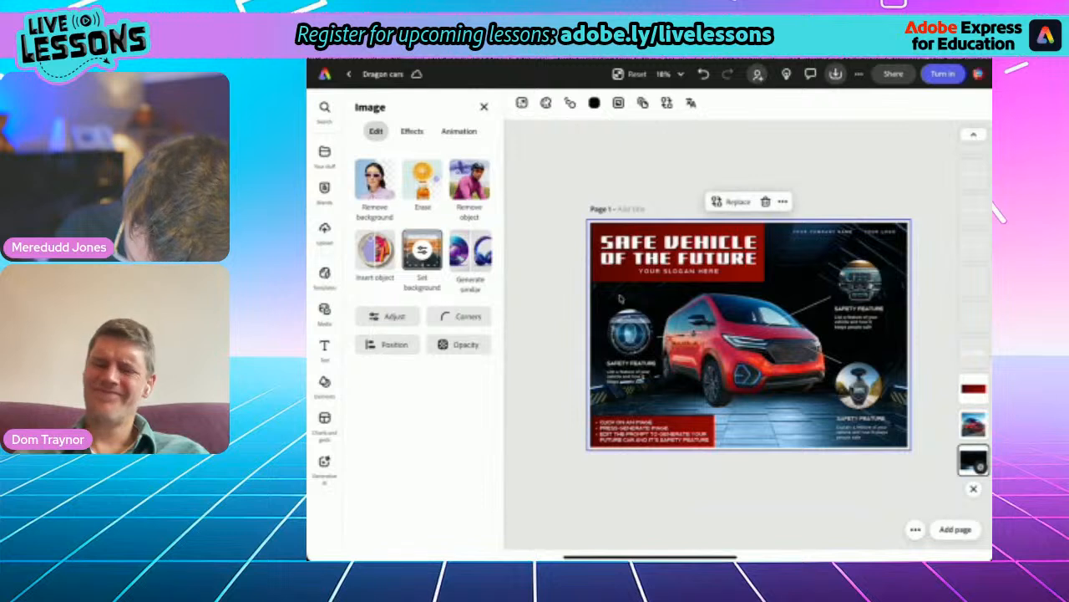
- Enlarge the dark futuristic background image beyond the page edges and shift it right behind the minivan
double_click(620, 298)
left_click_drag(567, 219, 503, 177)
left_click_drag(620, 297, 652, 298)
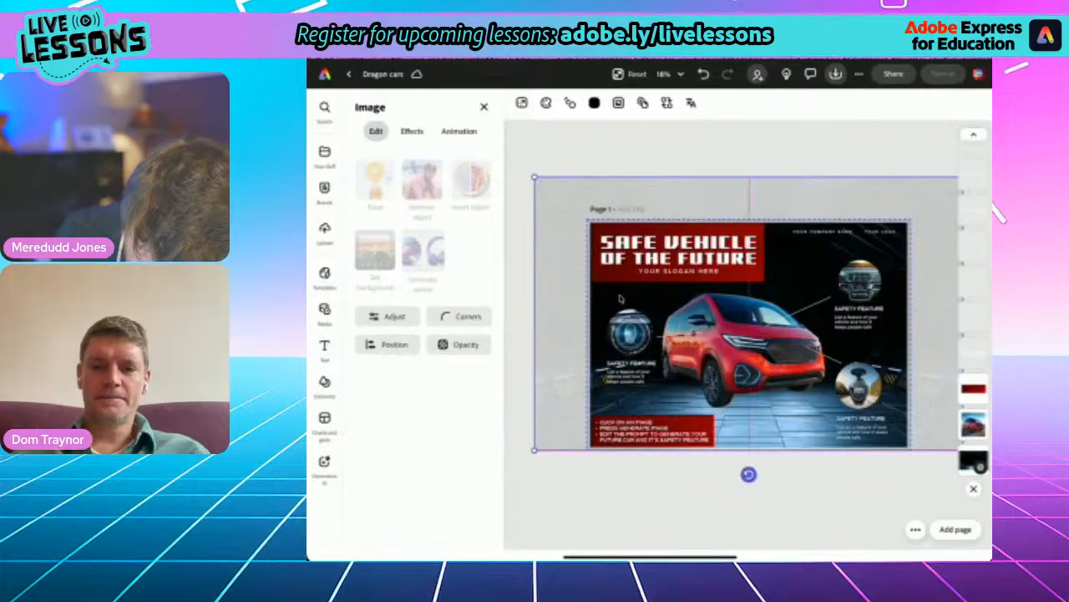
key("Escape")
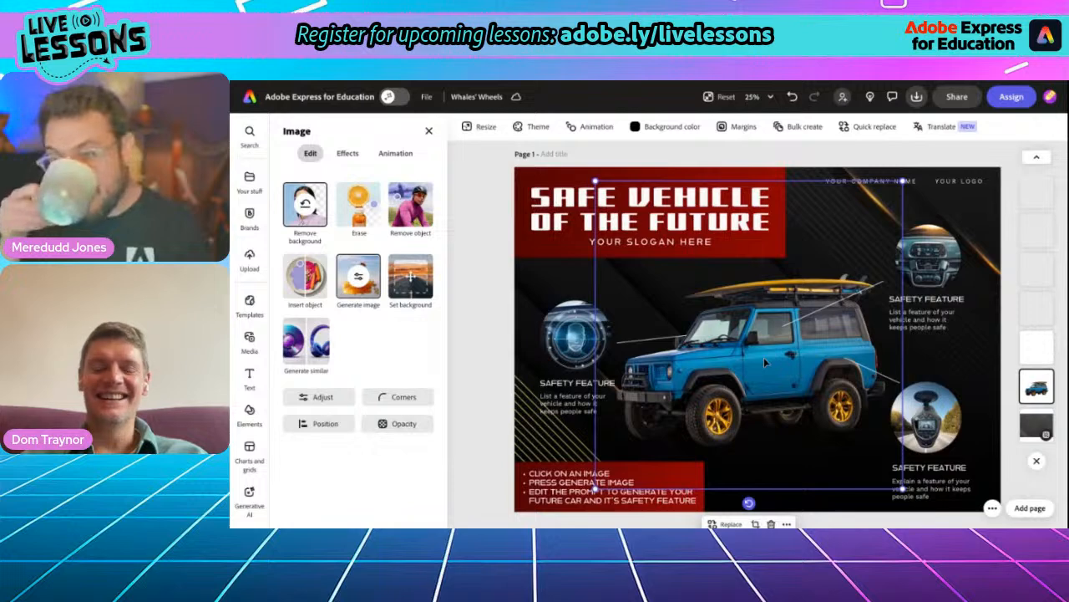
- Replace the Whales' Wheels flyer title with "THE XRG9000 SPORTS UTILITY VEHICLE" and move it slightly up in the red banner
left_click(564, 213)
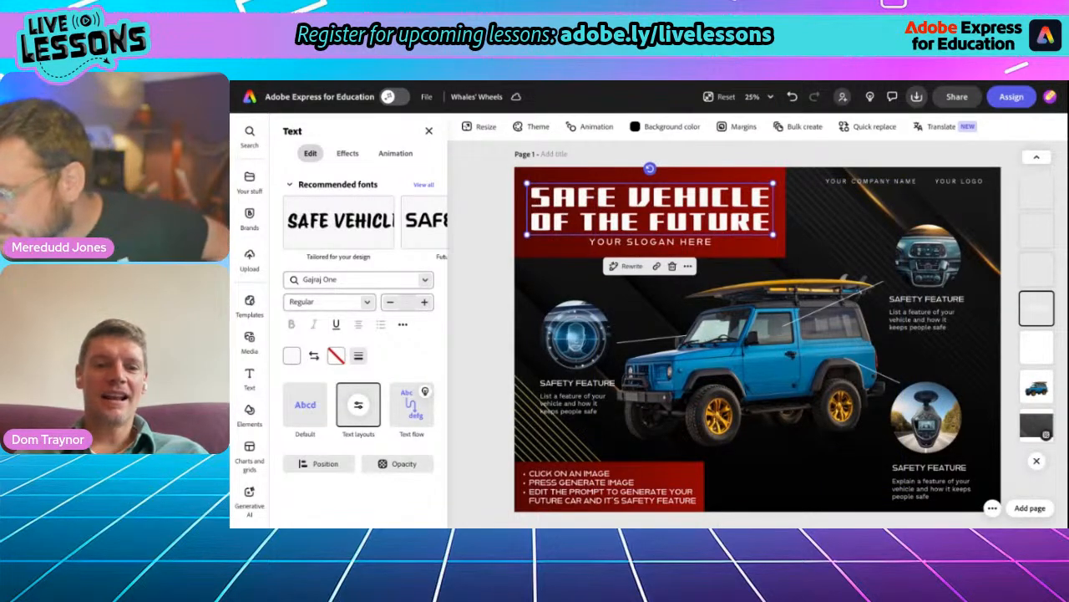
double_click(650, 203)
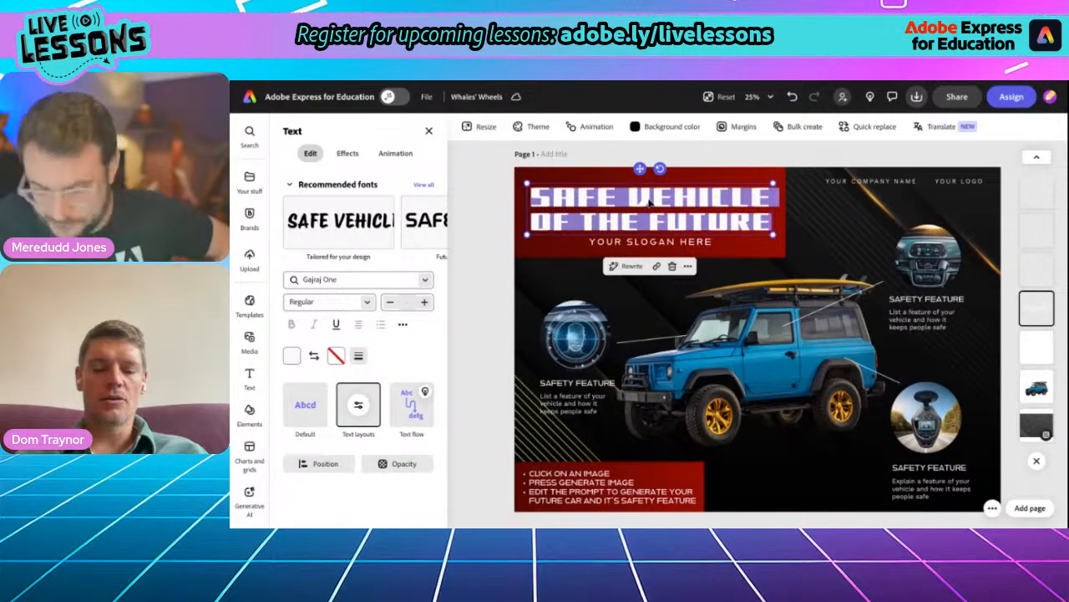
type("THE ")
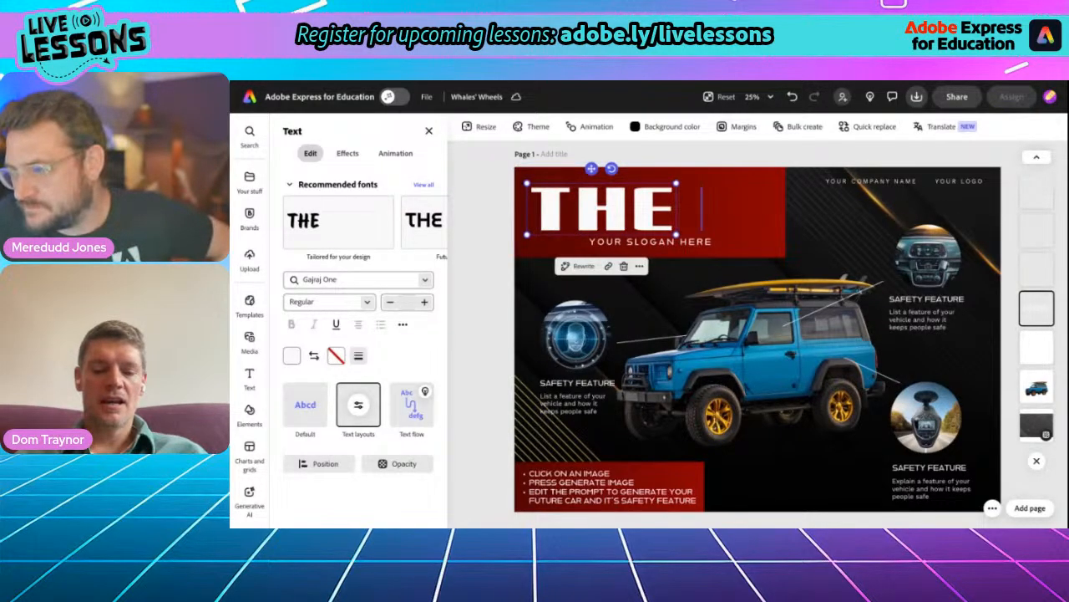
type("XR")
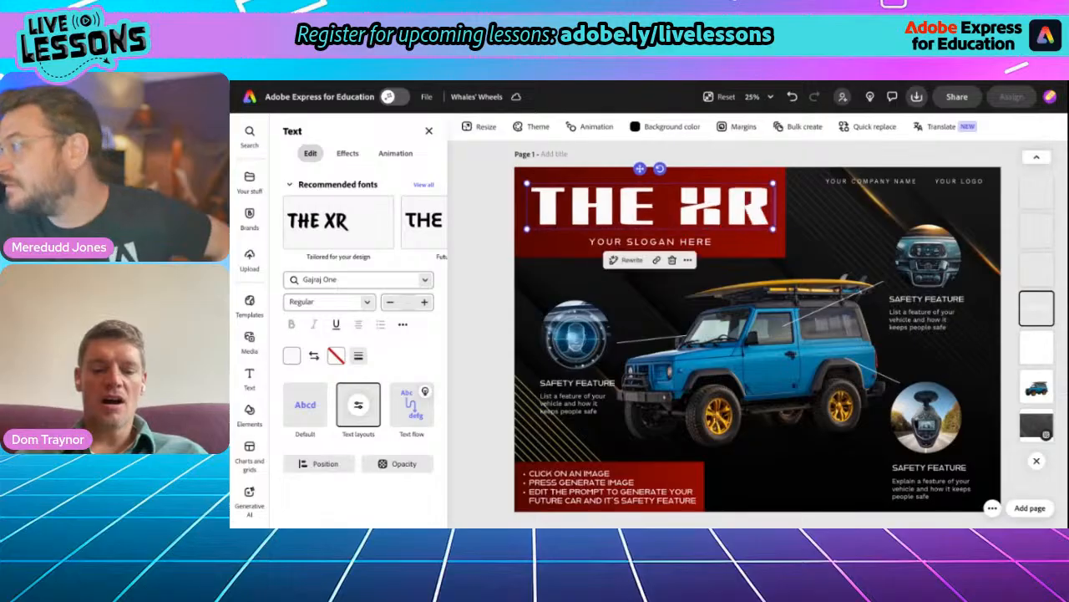
type("G9000")
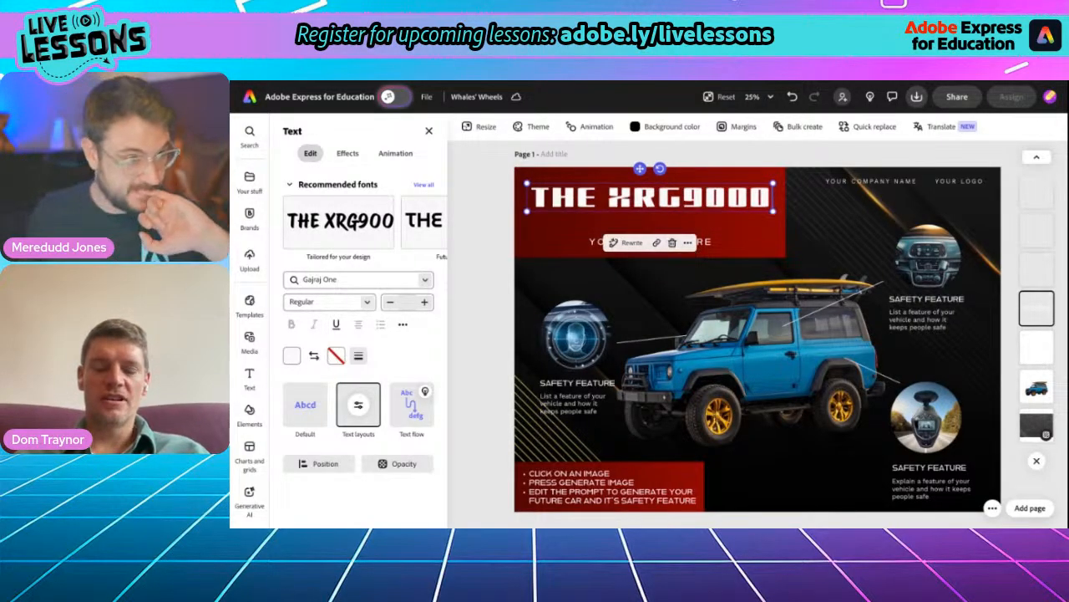
type(" SPORT")
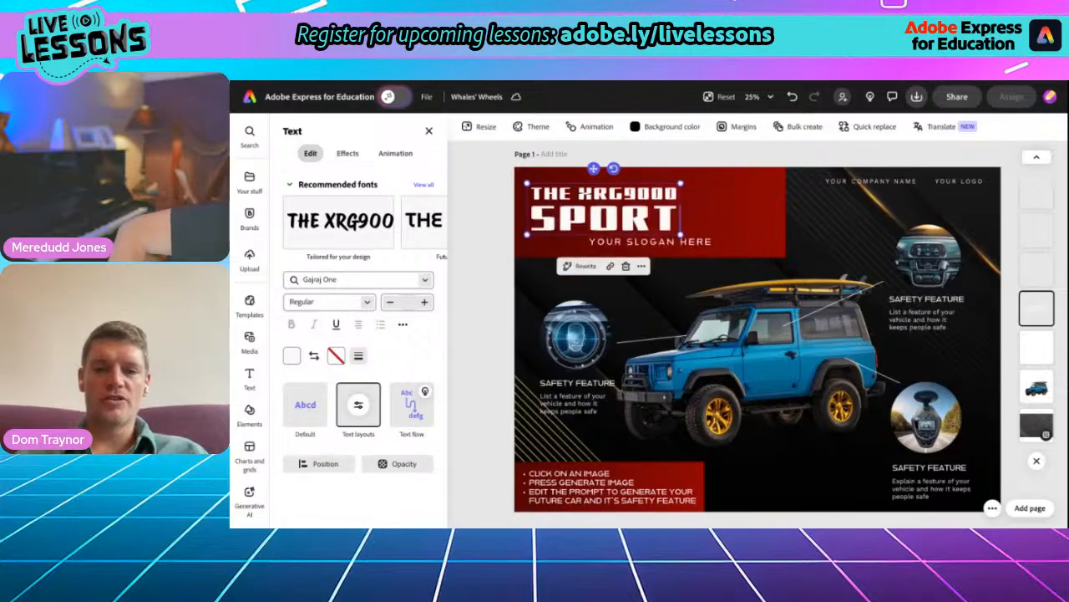
type("S UTI")
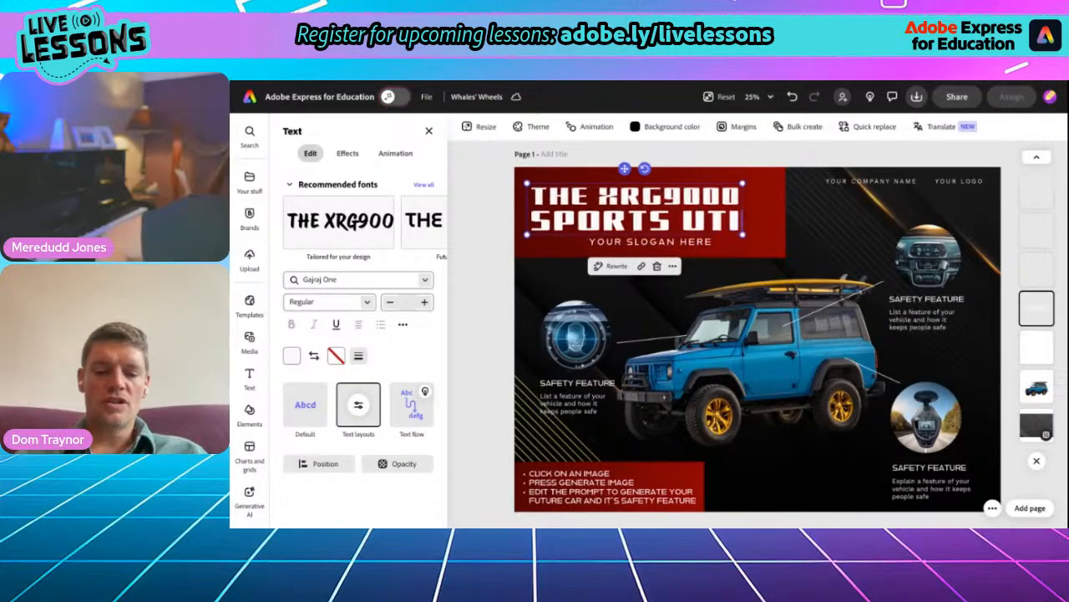
type("LITY VEHICLE")
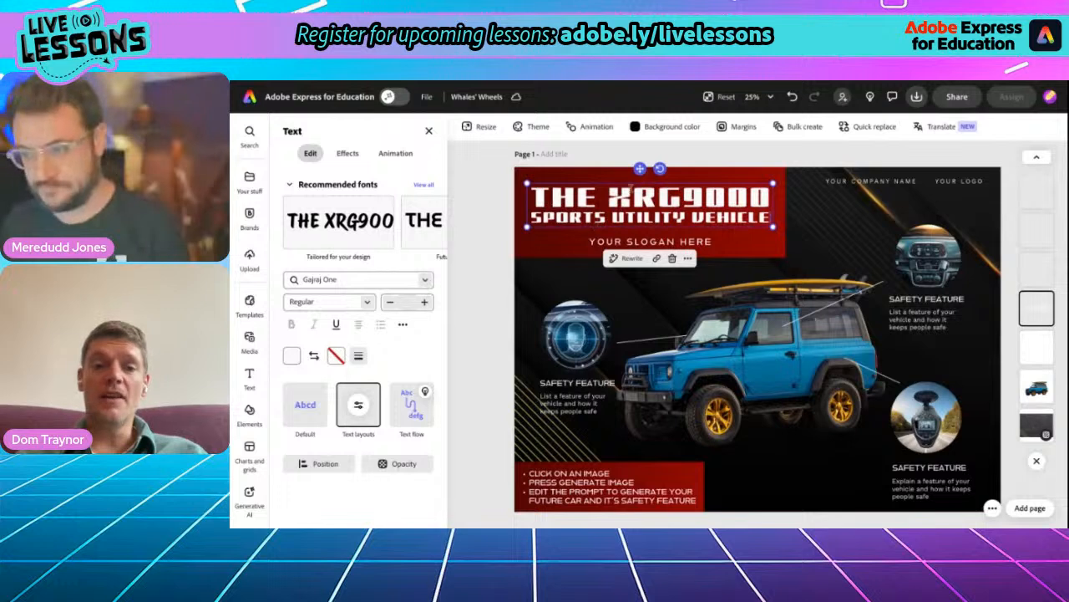
left_click_drag(640, 168, 638, 164)
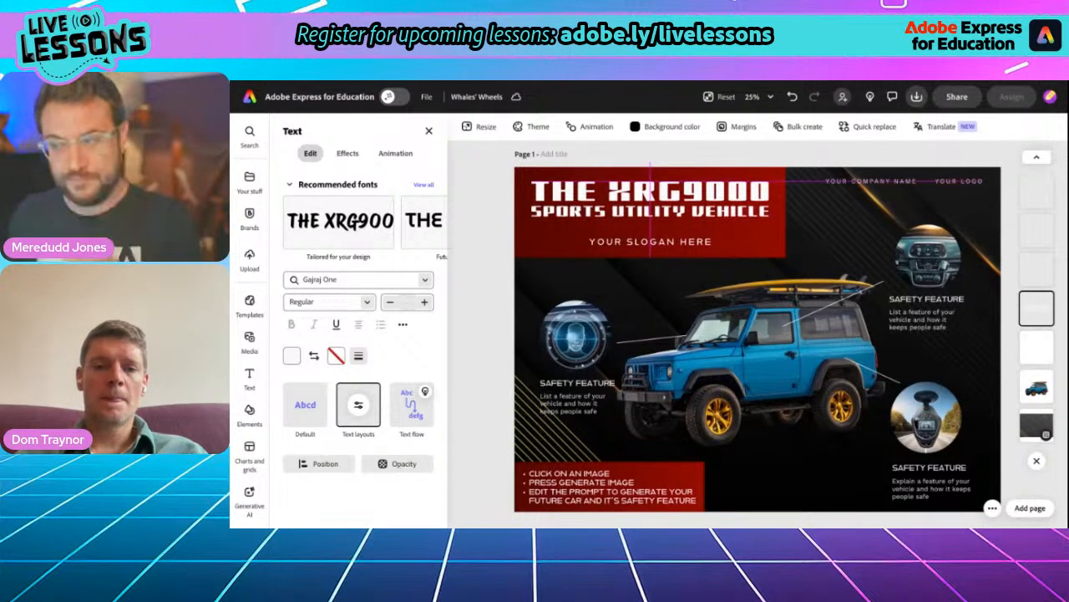
left_click_drag(638, 164, 638, 165)
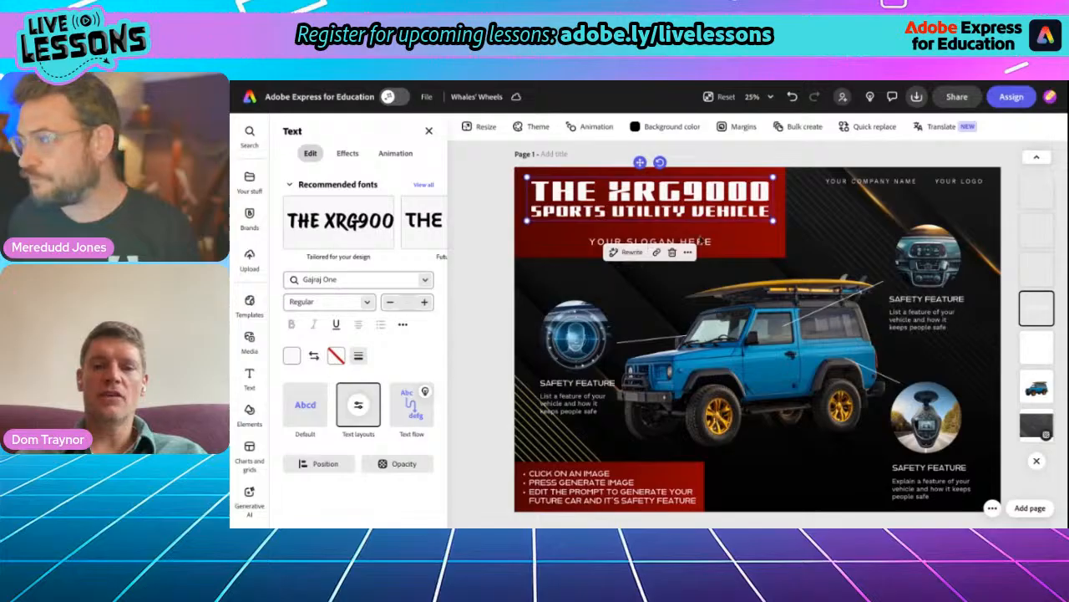
- Replace the slogan placeholder below the title with "SAFETY IN STYLE"
left_click(707, 242)
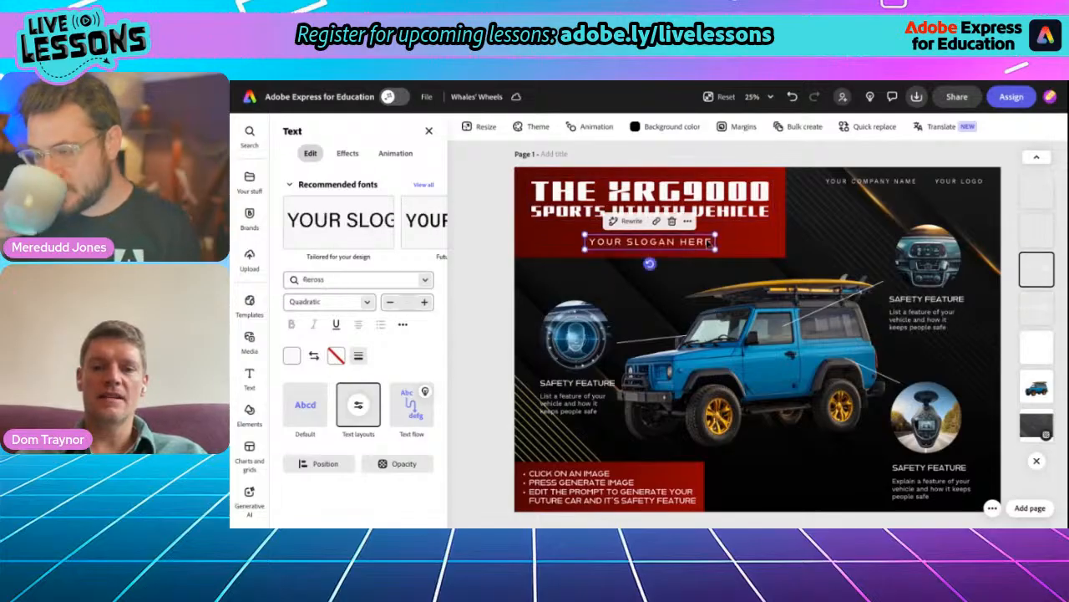
triple_click(659, 243)
type("SAFETY IN STY")
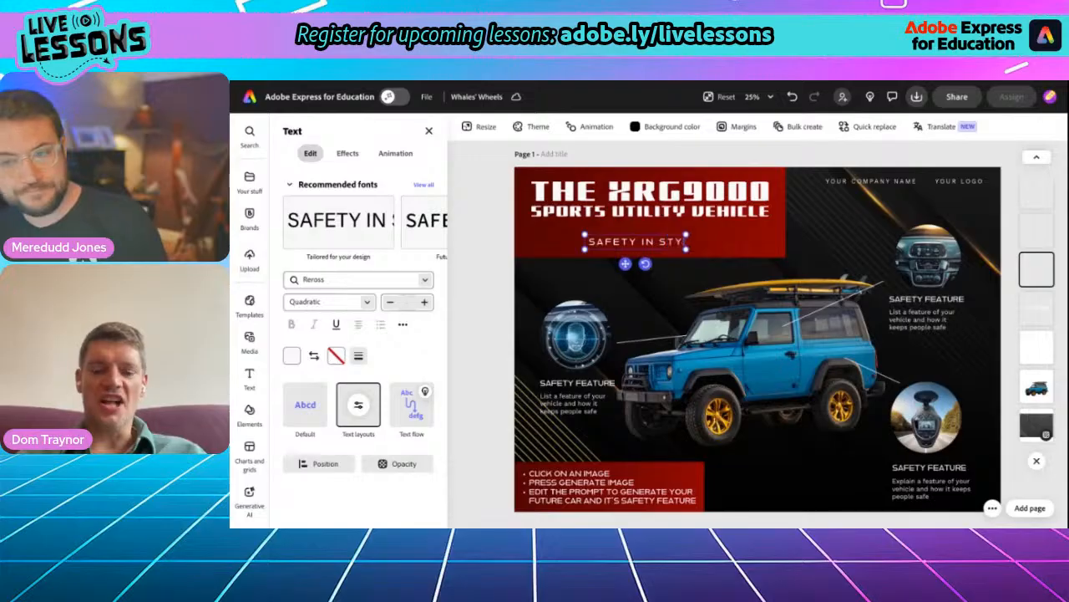
type("LE")
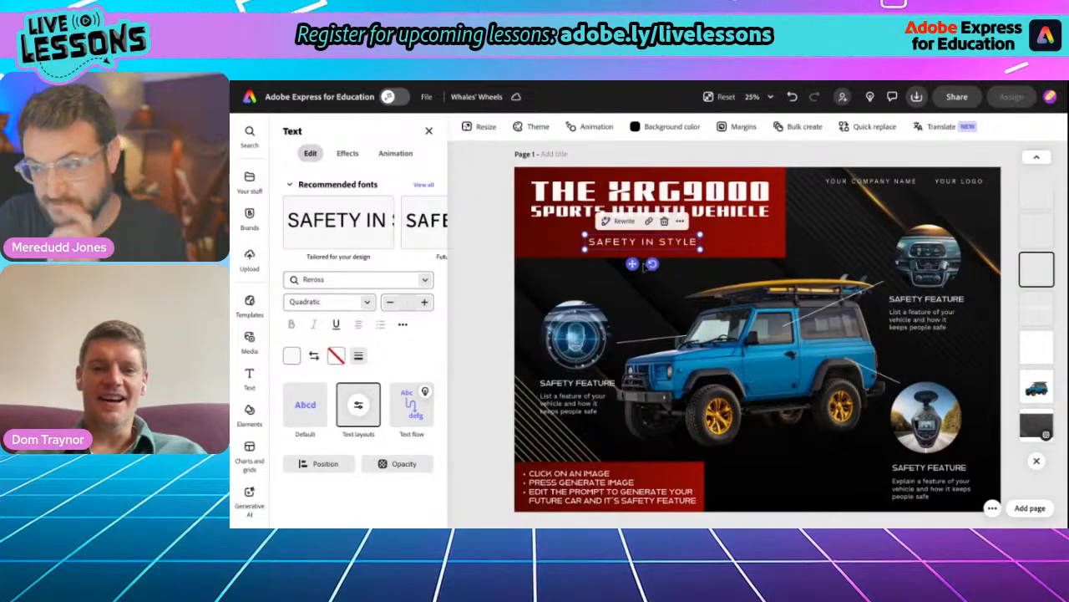
- Enlarge the slogan, centre it in the banner, and nudge the title slightly down towards it
left_click_drag(700, 236, 742, 231)
left_click_drag(663, 260, 642, 262)
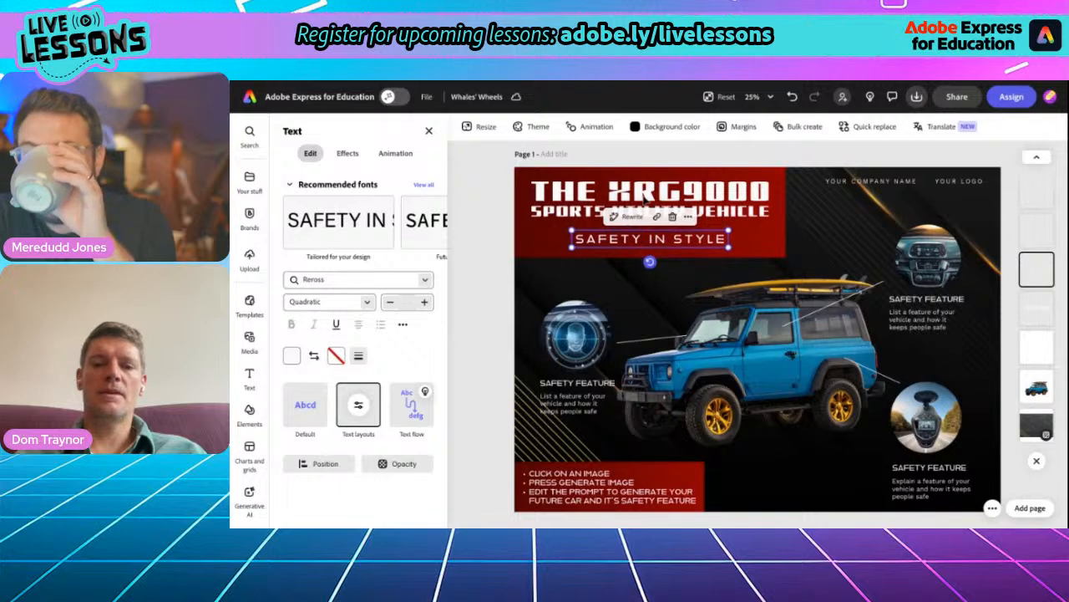
left_click(644, 194)
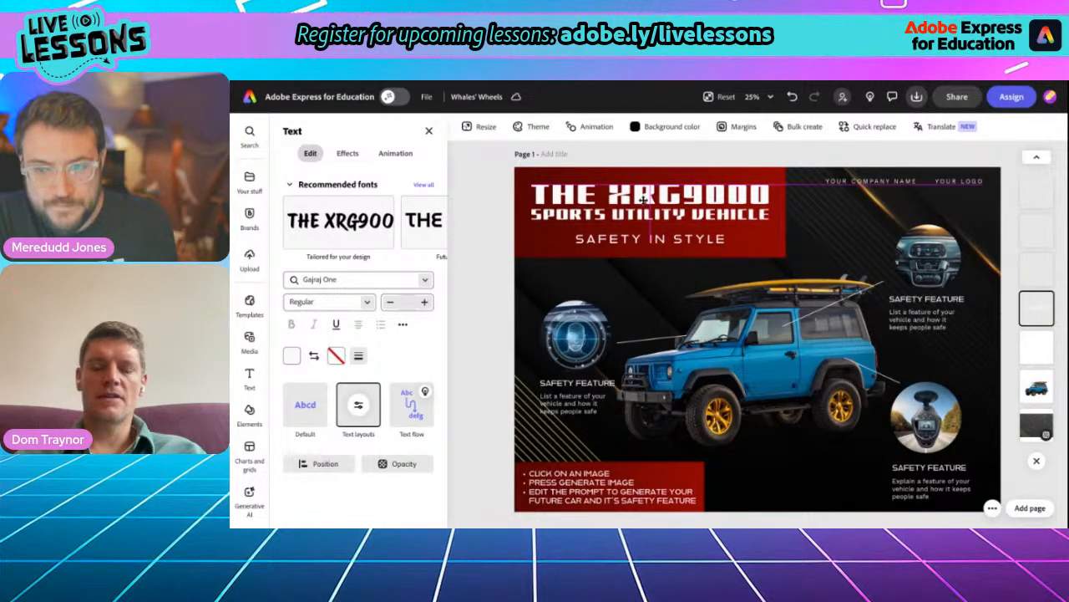
left_click_drag(643, 200, 643, 201)
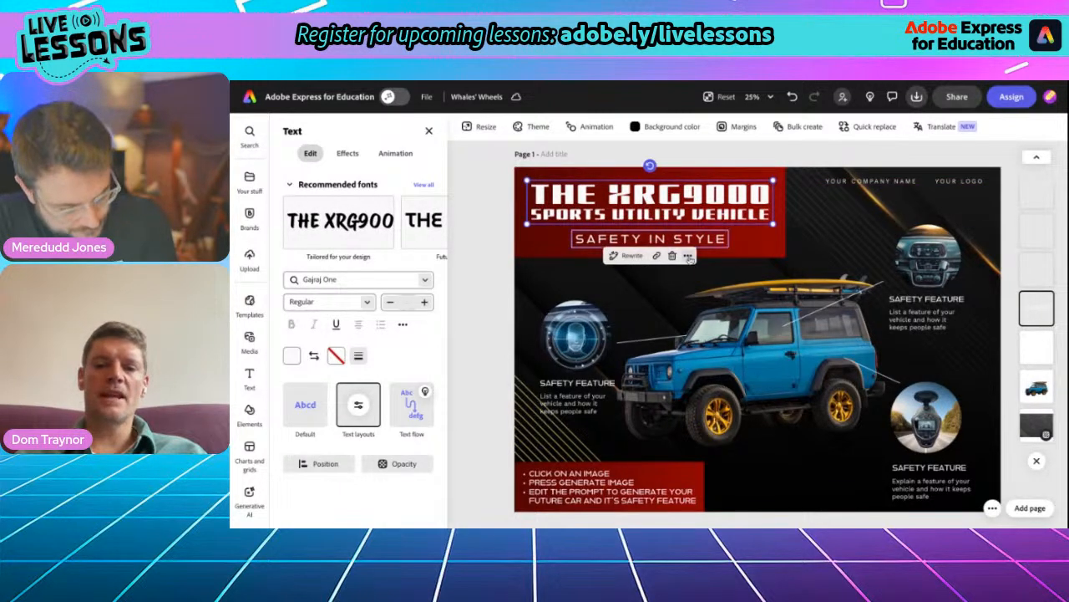
- Fill the title banner rectangle with the preset orange-to-brown linear gradient #F39F22 #712F0A
left_click(772, 260)
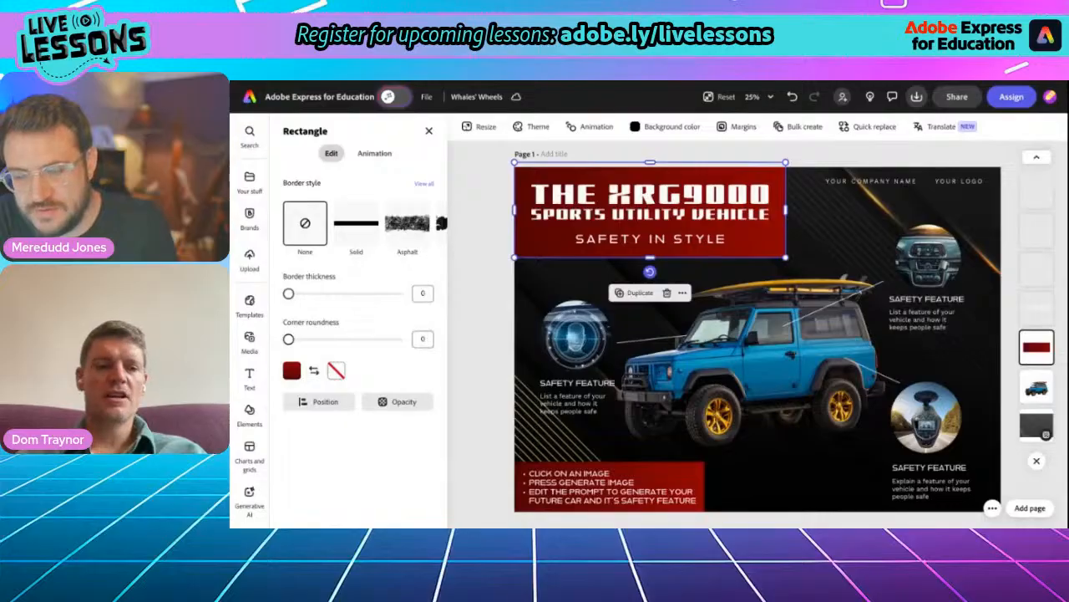
left_click(292, 370)
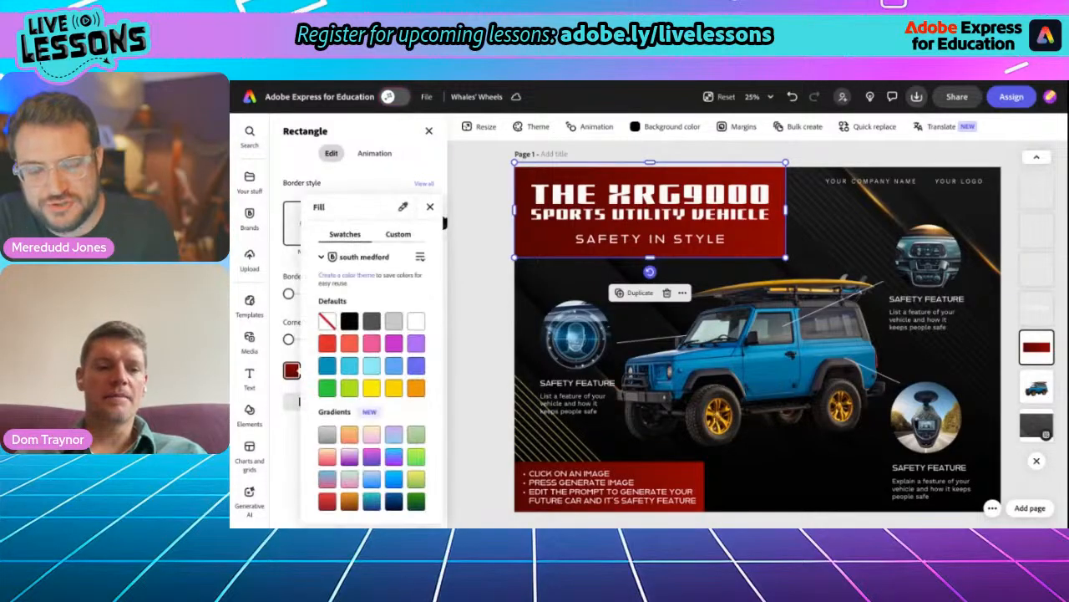
left_click(349, 500)
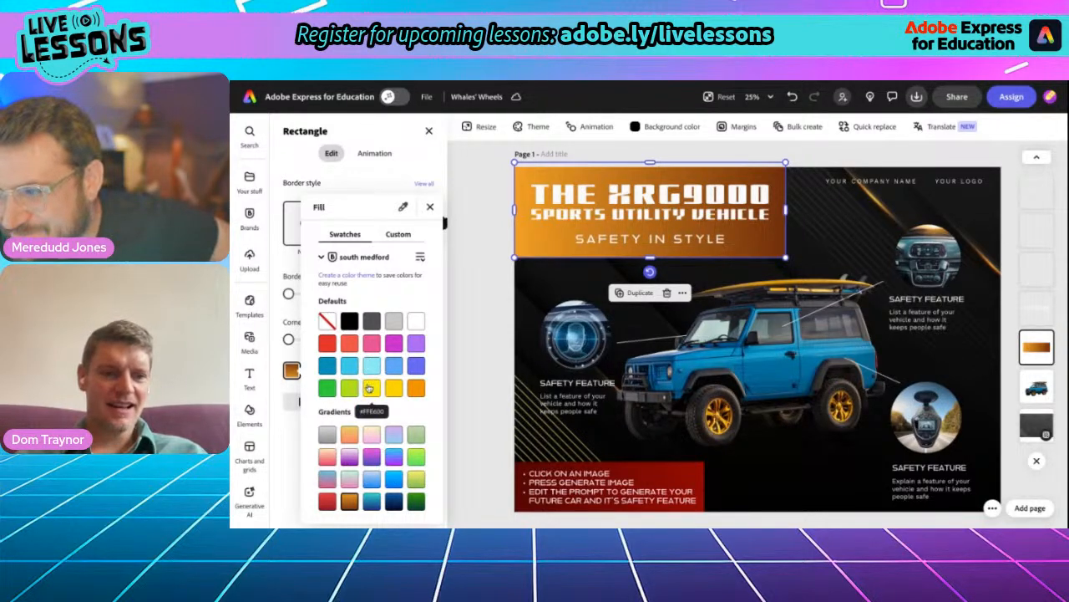
left_click(429, 207)
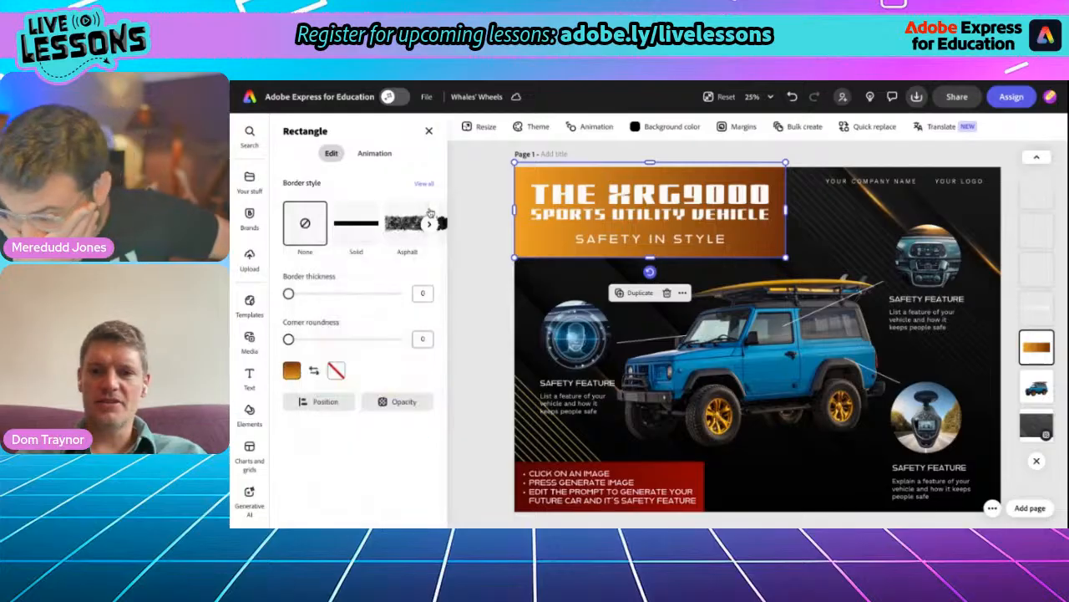
- Scale up the red instruction list below the vehicle slightly, to text size 14
left_click(478, 207)
left_click(573, 484)
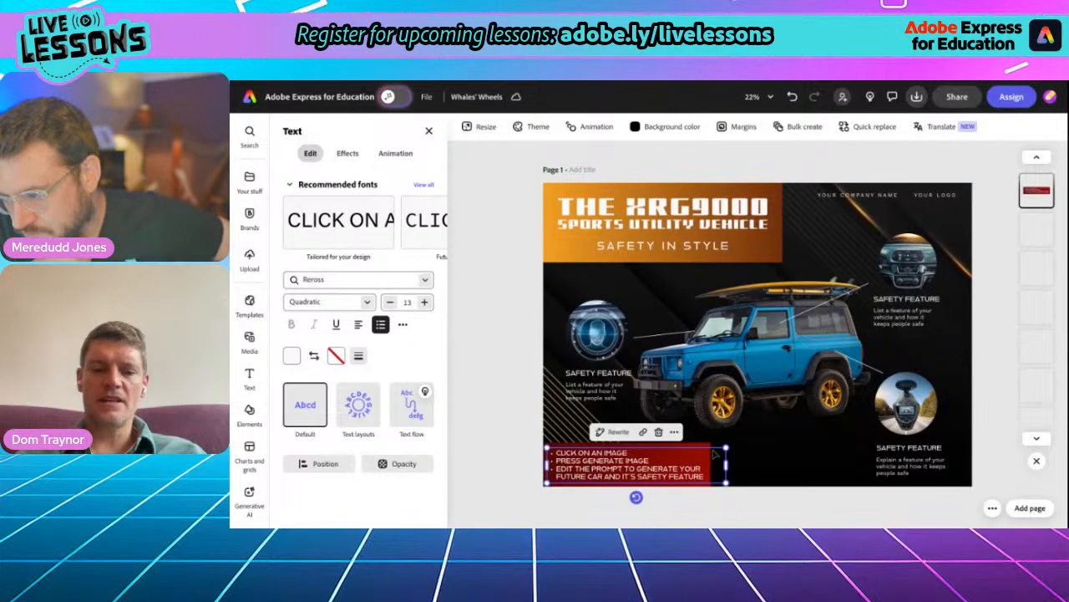
mouse_move(727, 447)
left_mouse_down()
mouse_move(809, 430)
mouse_move(733, 455)
left_mouse_up()
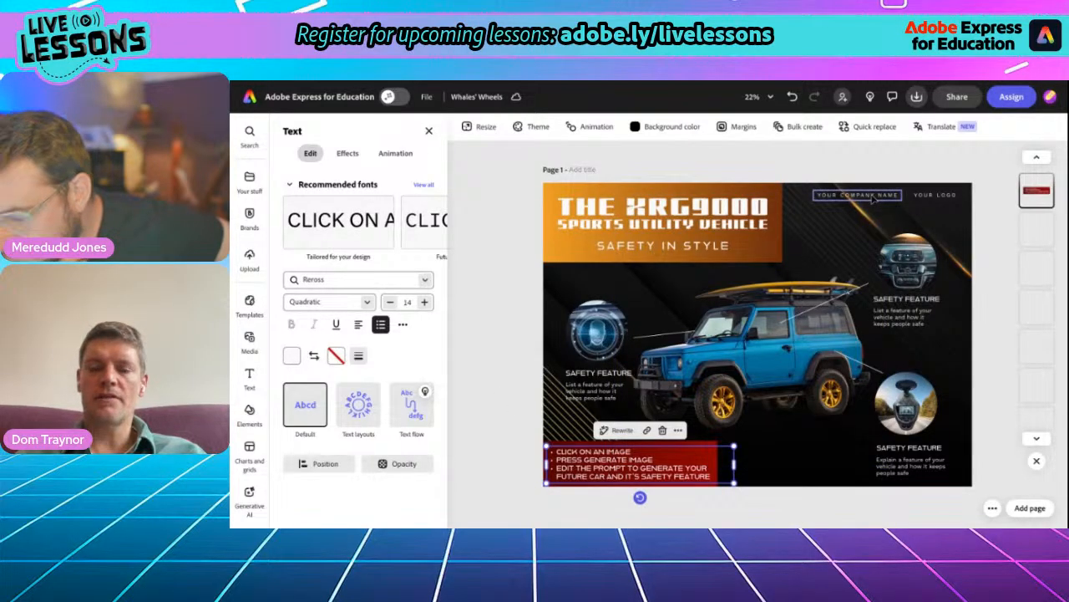
- Replace the company name placeholder with "WHALES WHEELS"
scroll(874, 198, "up", 5)
left_click(839, 198)
double_click(840, 199)
type("WHALES WHEELS")
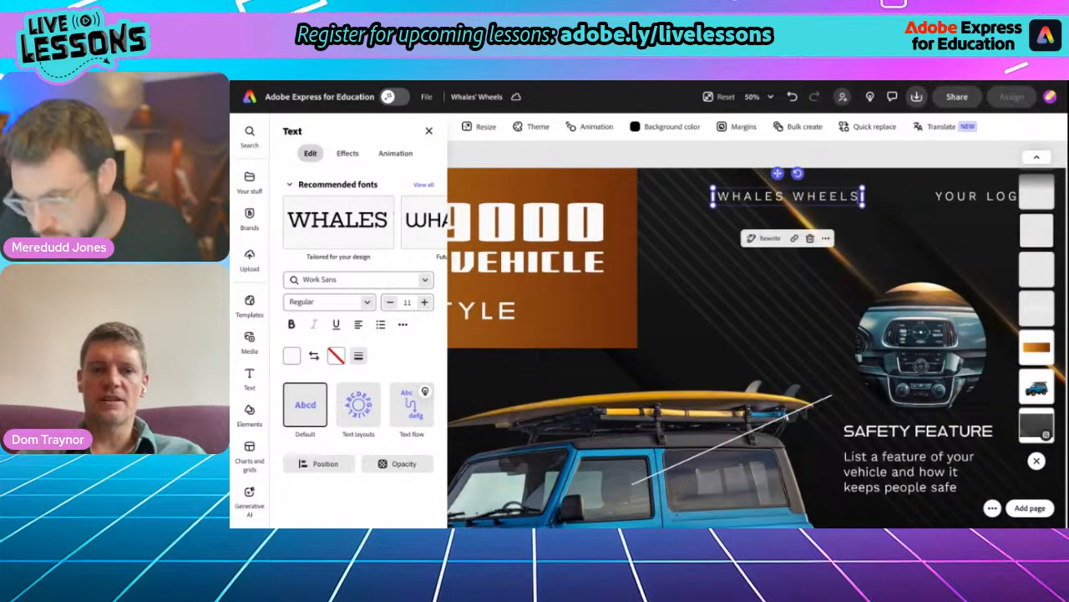
- Delete the "YOUR LOGO" placeholder text beside the company name
left_click(972, 199)
double_click(971, 198)
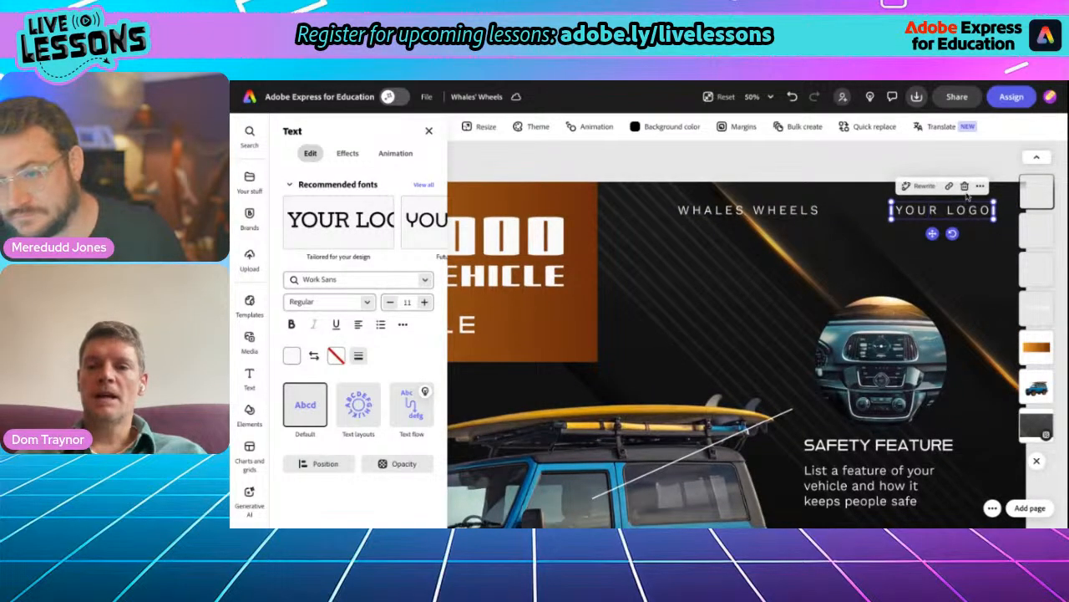
left_click(965, 185)
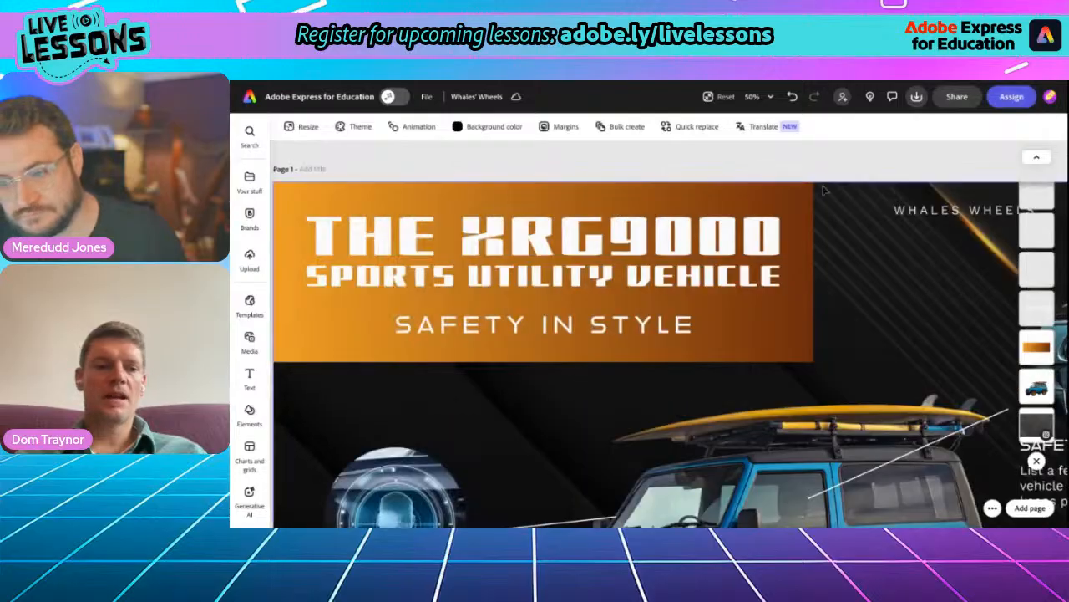
- Search the icon elements for "whale" and look through the icons for a suitable logo
left_click(249, 410)
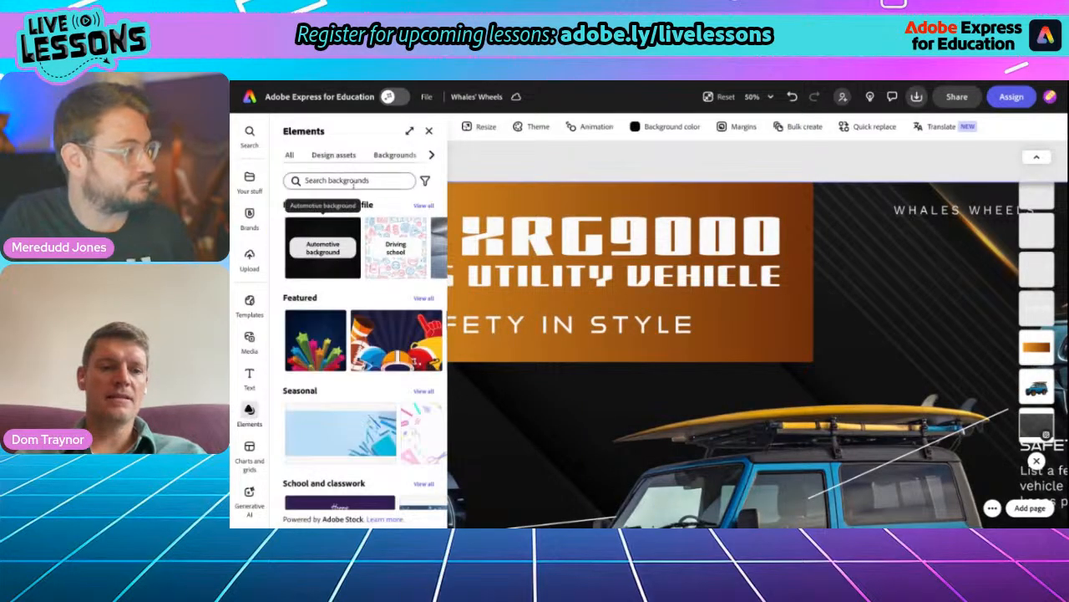
left_click(432, 156)
left_click(432, 156)
left_click(409, 155)
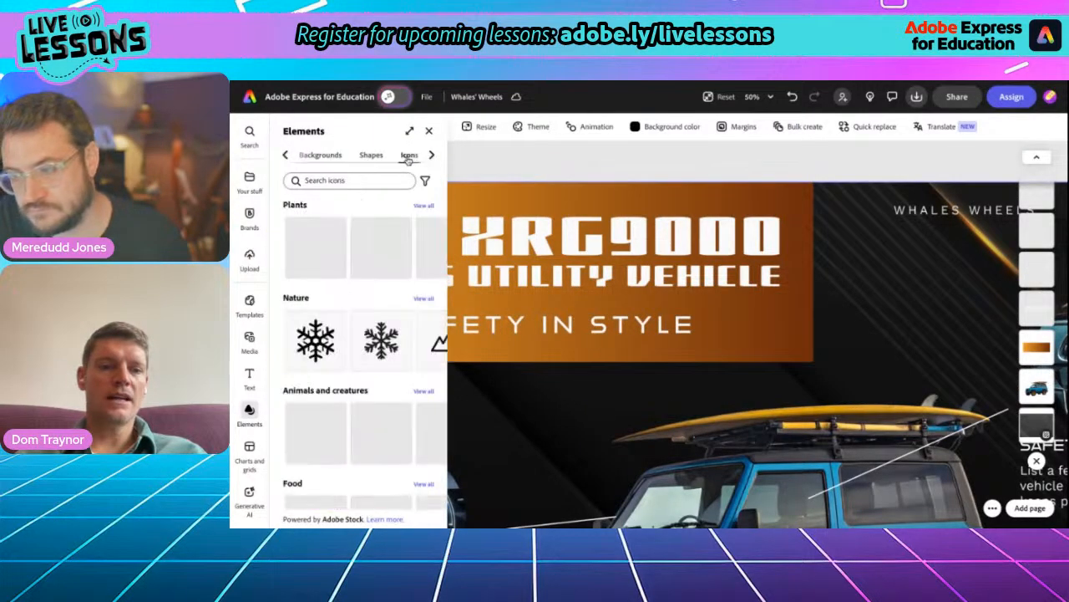
left_click(326, 181)
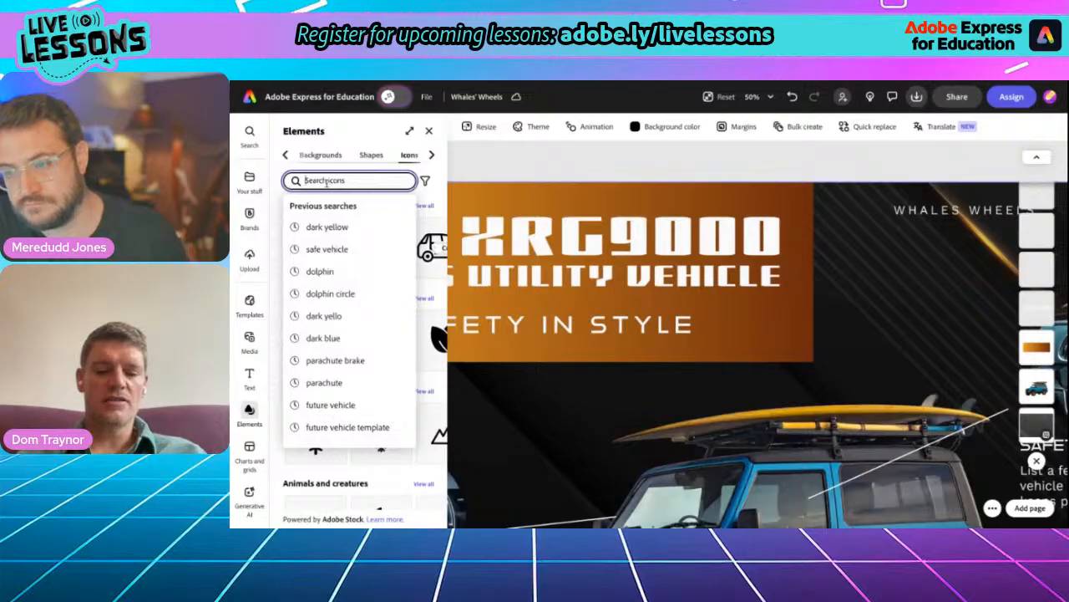
type("whale")
key("Return")
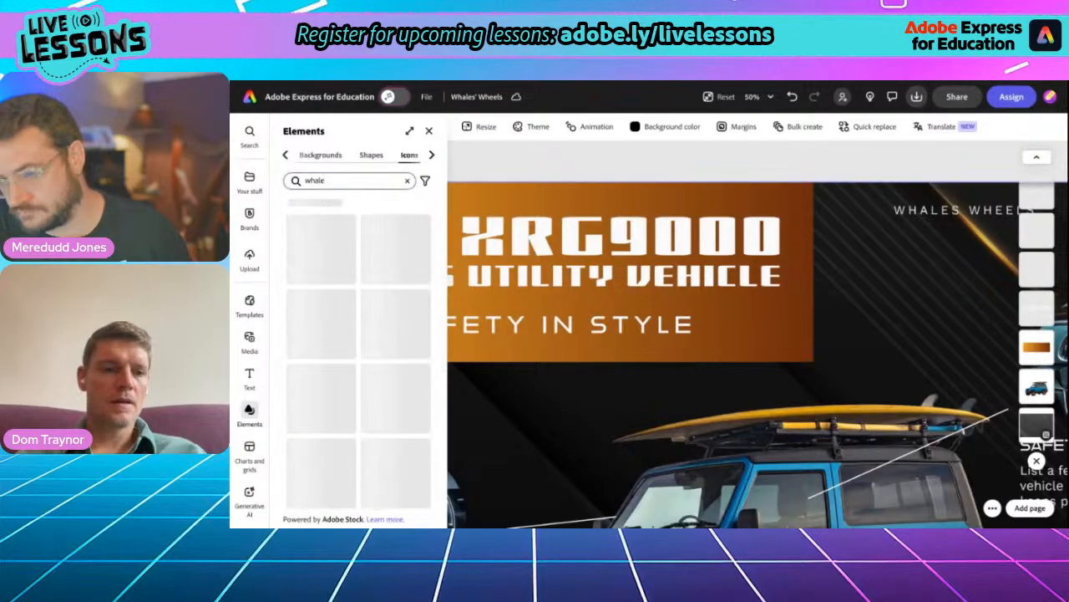
scroll(334, 334, "down", 5)
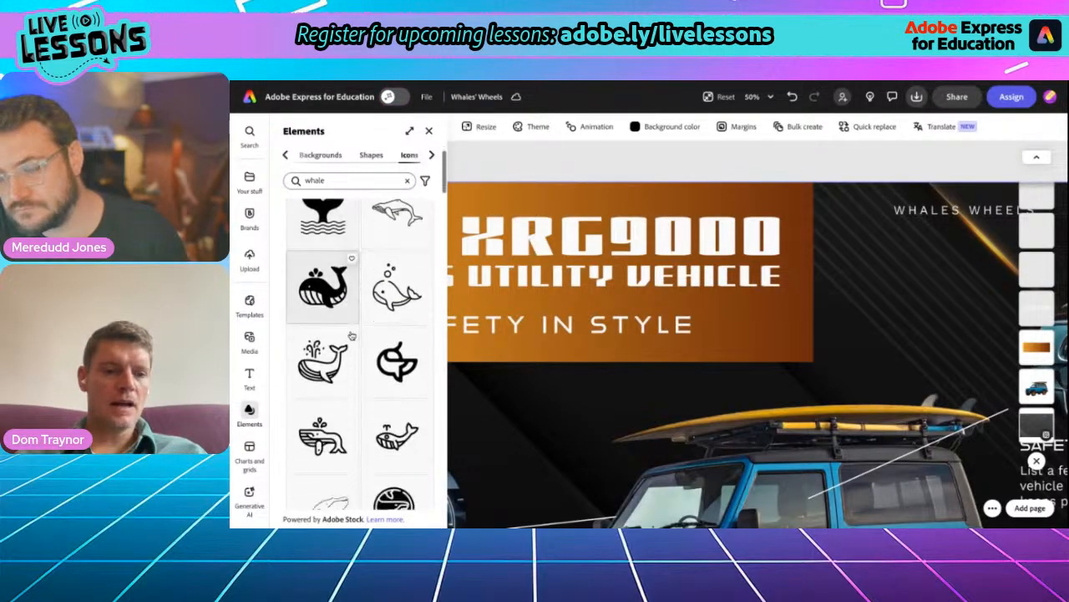
scroll(352, 335, "down", 5)
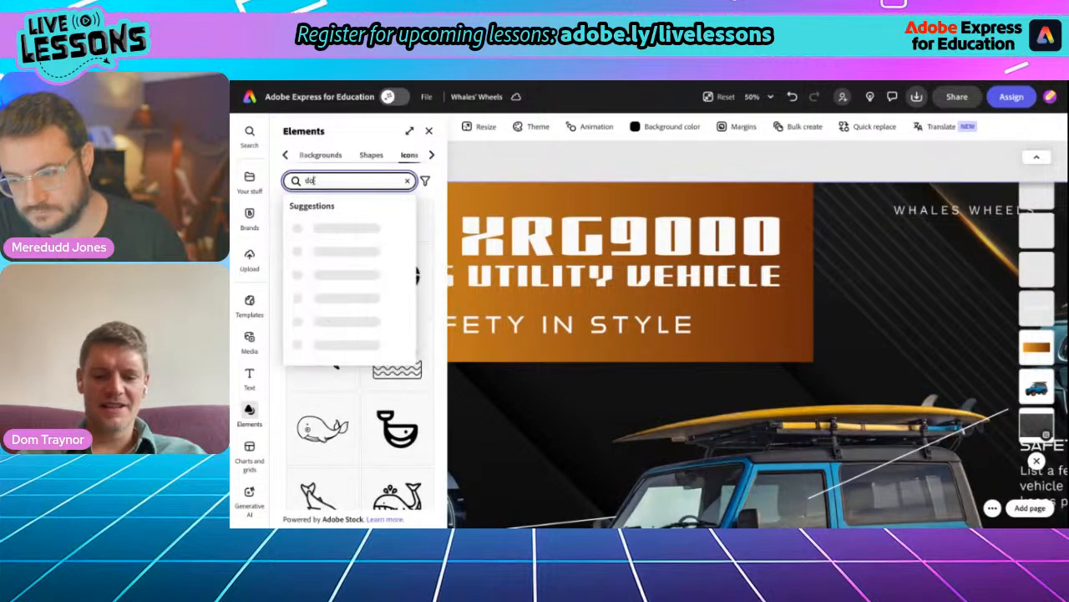
- Search the icon elements for "dolphin" and look through the icons for a logo
type("phin")
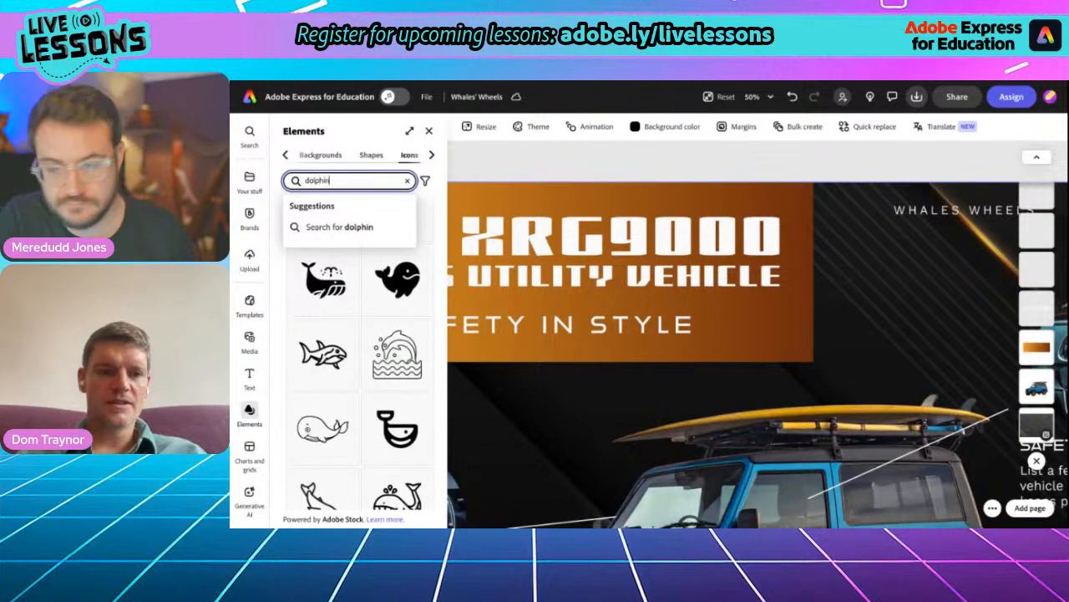
key("Return")
scroll(318, 289, "down", 10)
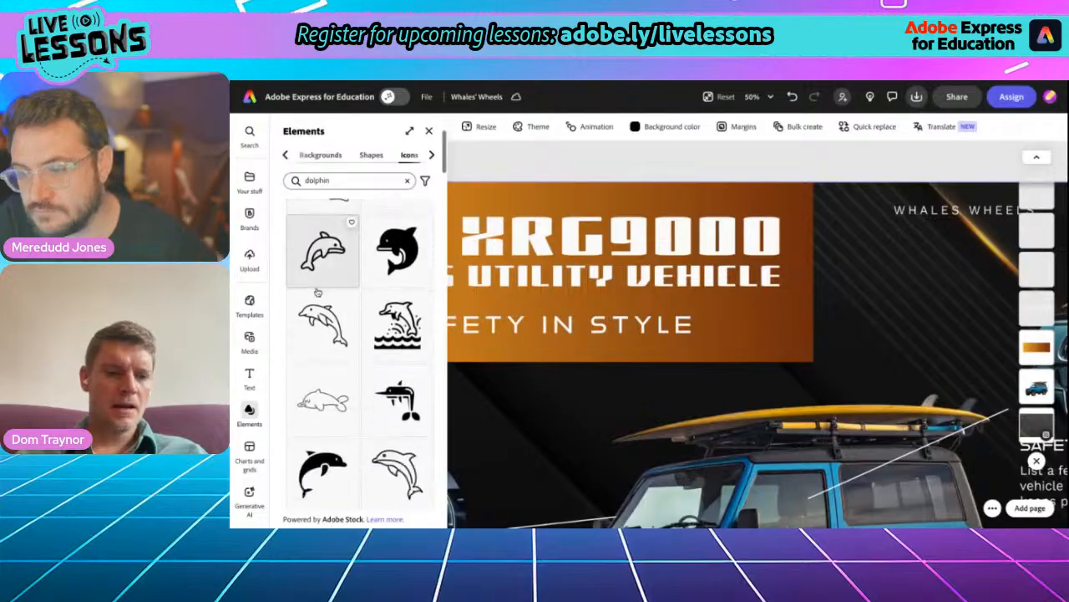
- Add the geometric faceted whale icon from the dolphin results to the flyer as the logo
scroll(318, 292, "down", 8)
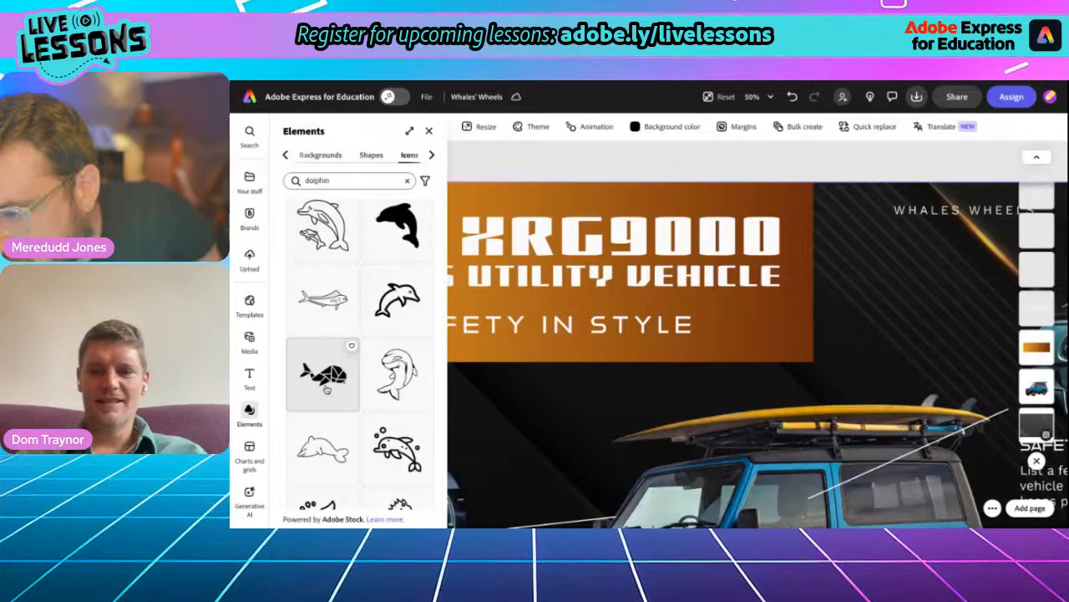
left_click(328, 387)
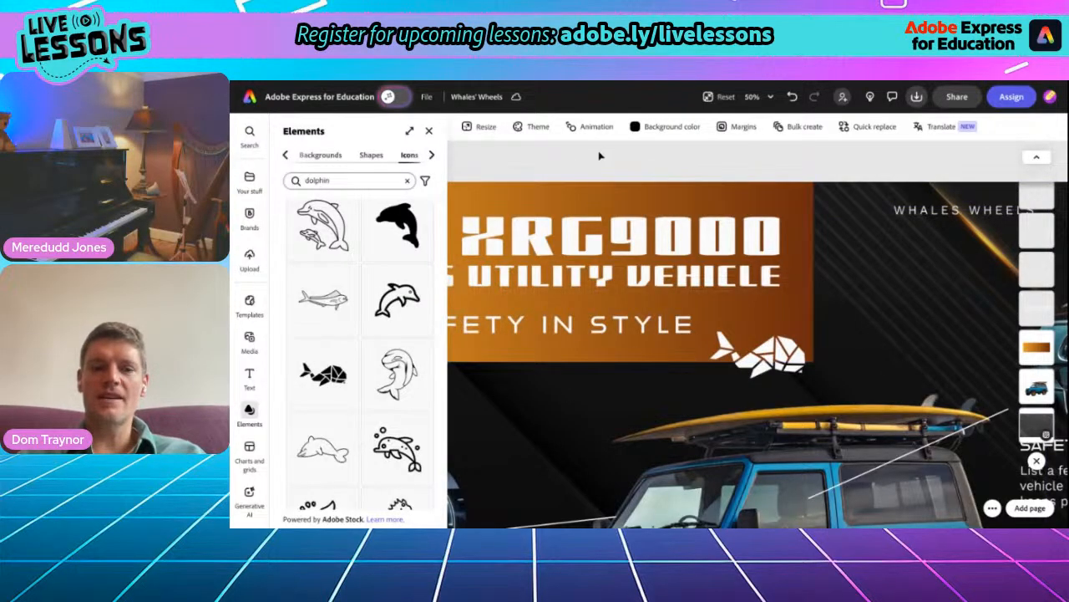
left_click(429, 131)
- Move the whale icon up beside the "WHALES WHEELS" company name
scroll(591, 273, "down", 5)
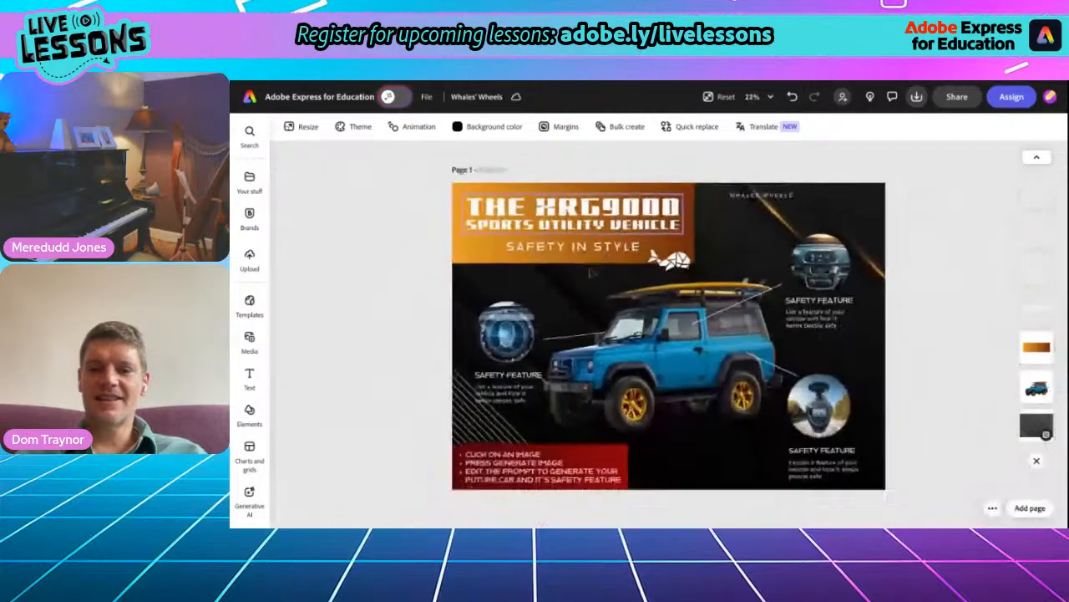
left_click_drag(670, 270, 846, 210)
left_click(869, 205)
left_click(740, 155)
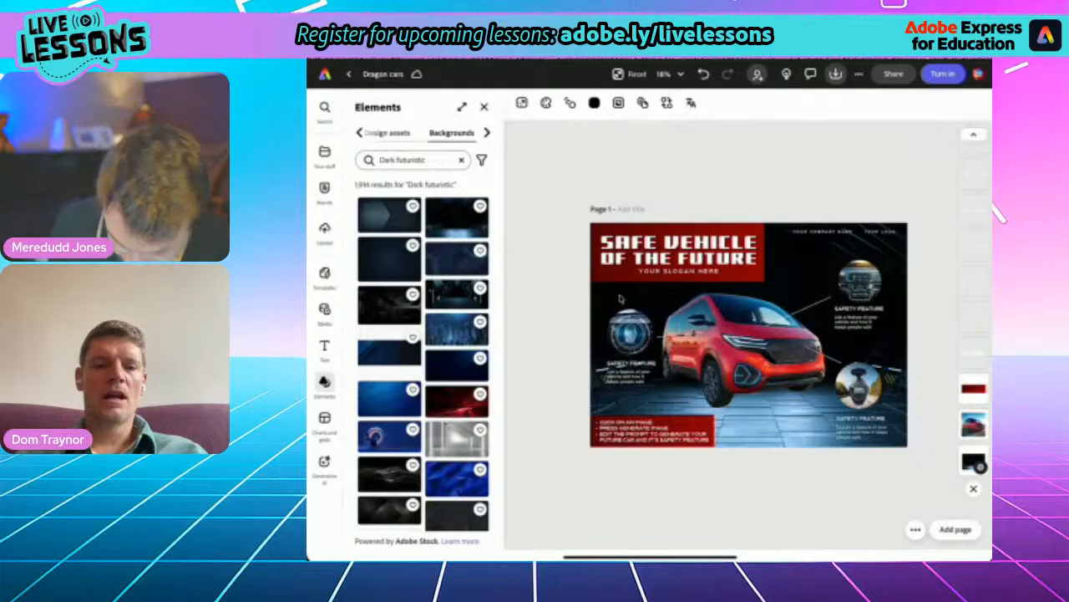
- Replace the "SAFE VEHICLE OF THE FUTURE" title on the Dragon cars flyer with "BUNGLE"
scroll(620, 298, "up", 5)
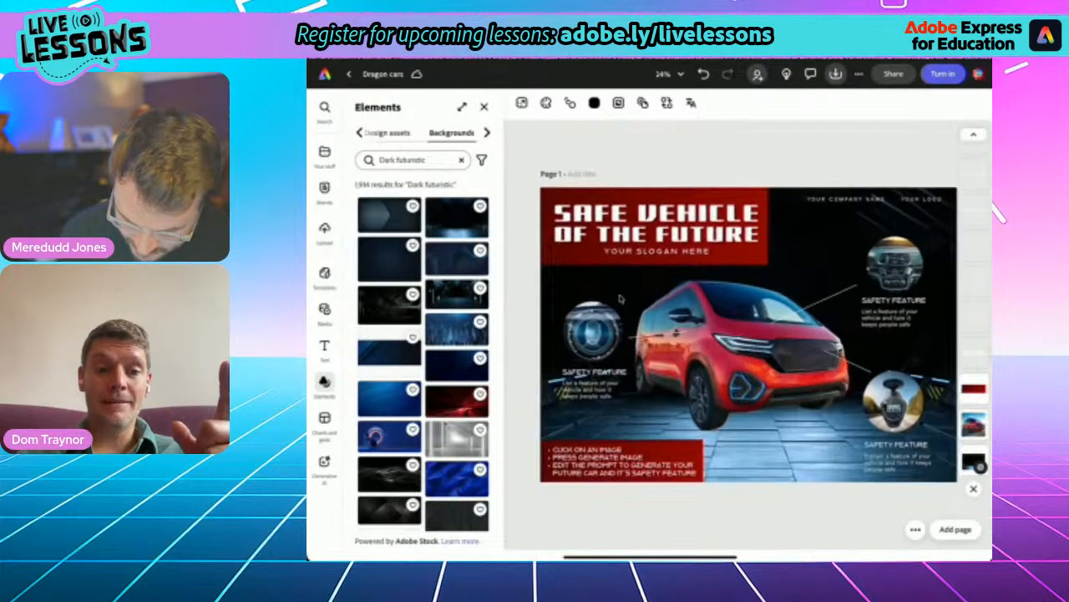
left_click(664, 199)
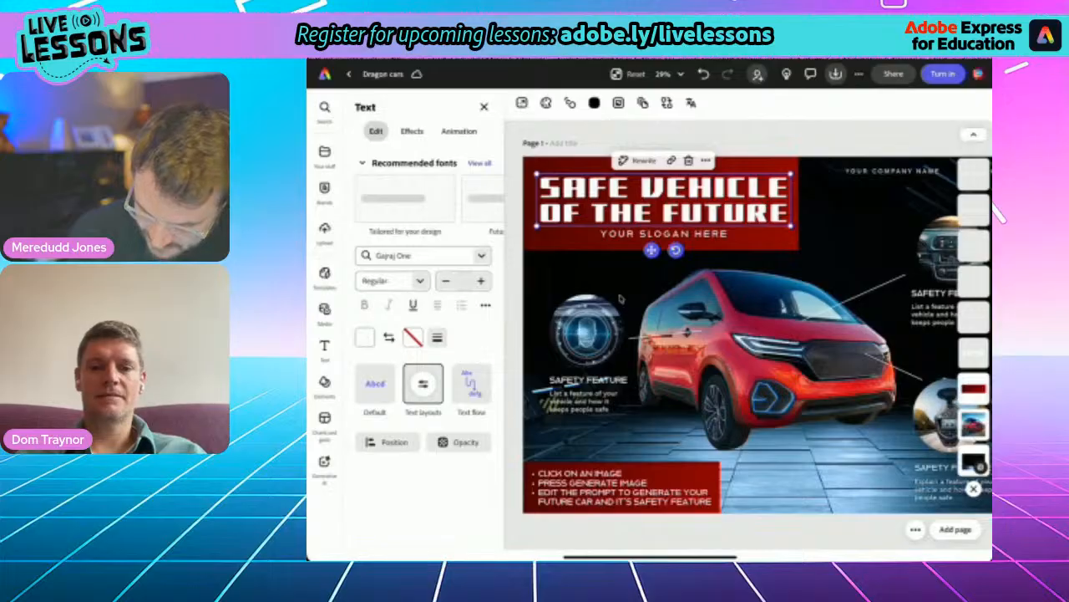
double_click(664, 200)
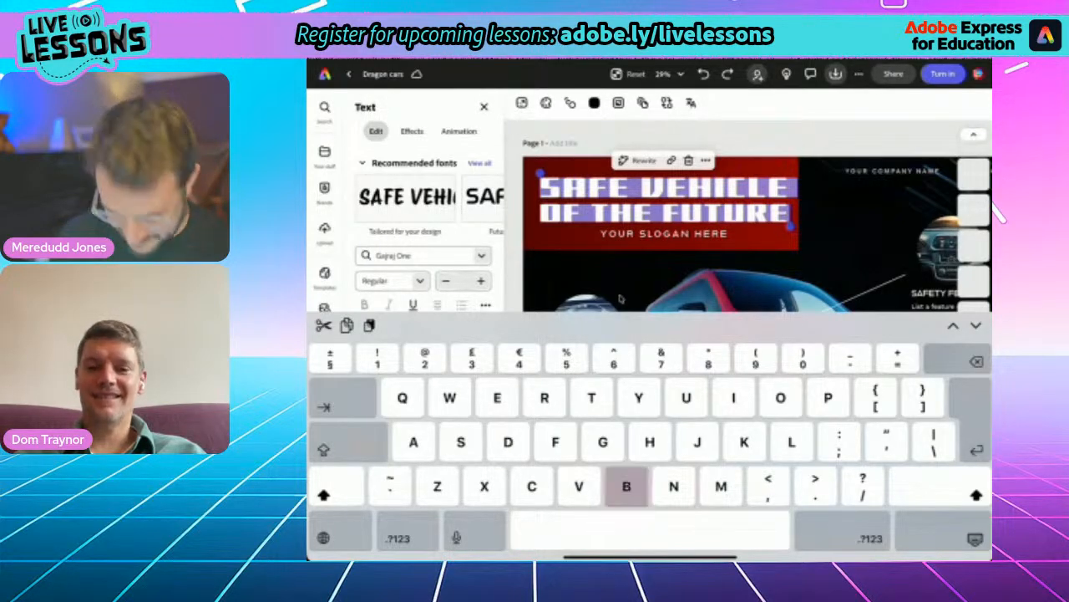
type("BUNGLE")
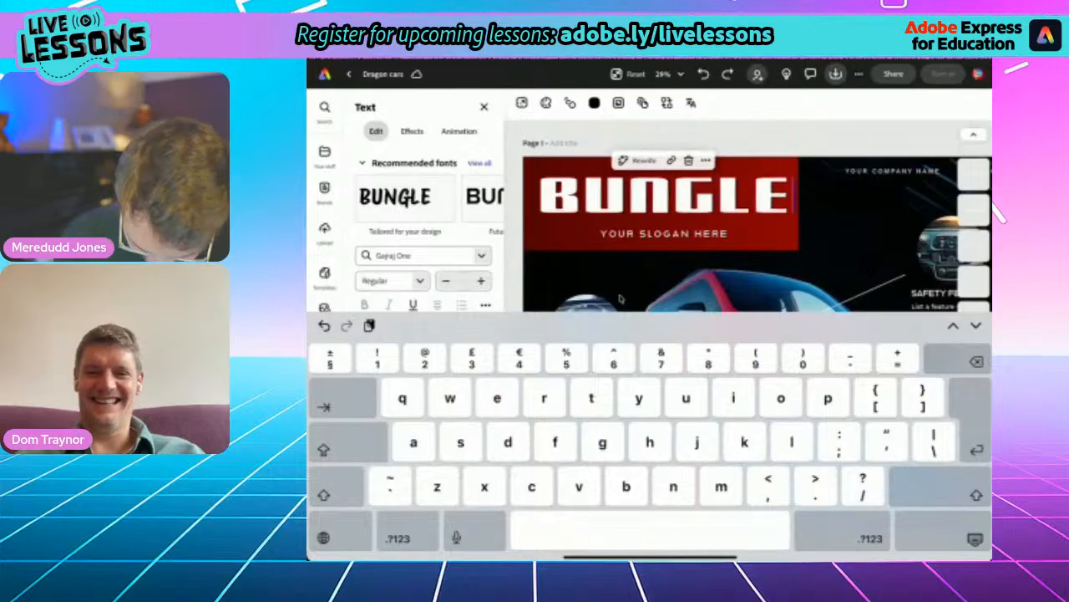
left_click(975, 538)
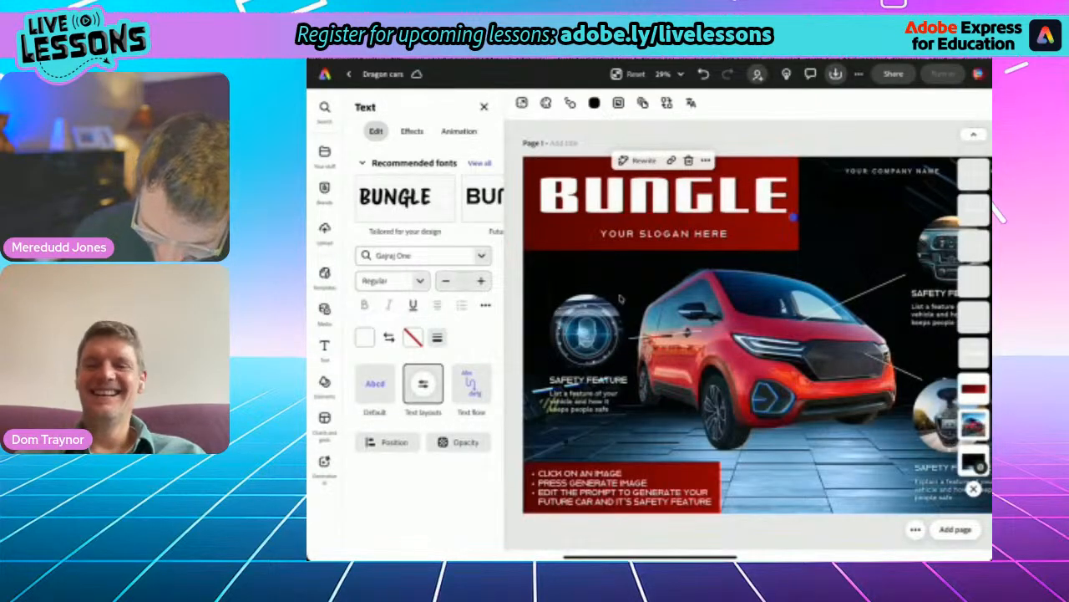
- Replace the slogan placeholder under the title with "MAXIMUM CAPACITY, SAFETY NATIVE"
left_click(700, 234)
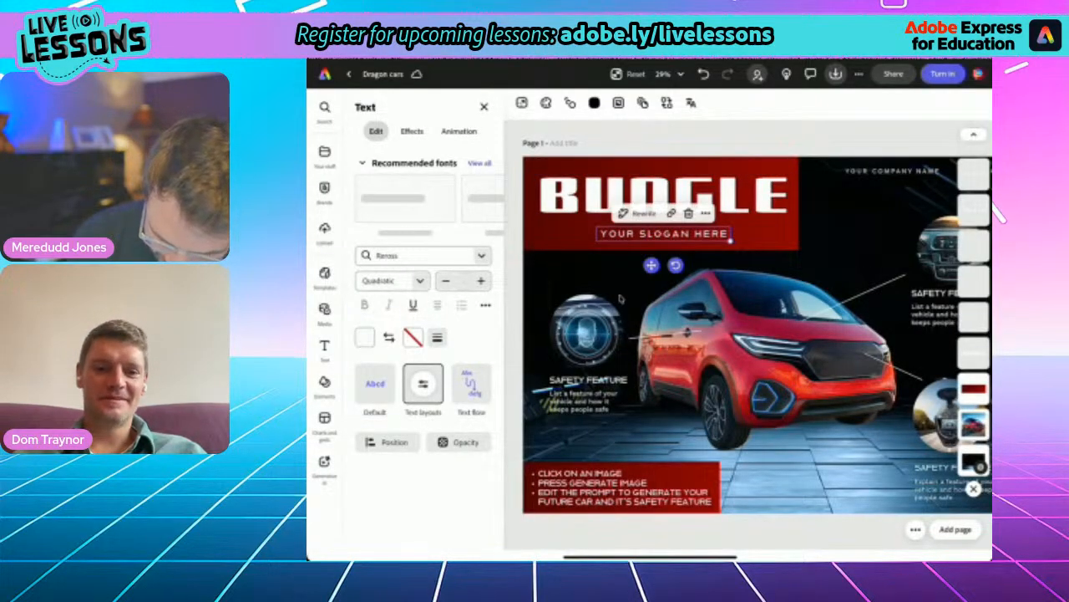
left_click(662, 234)
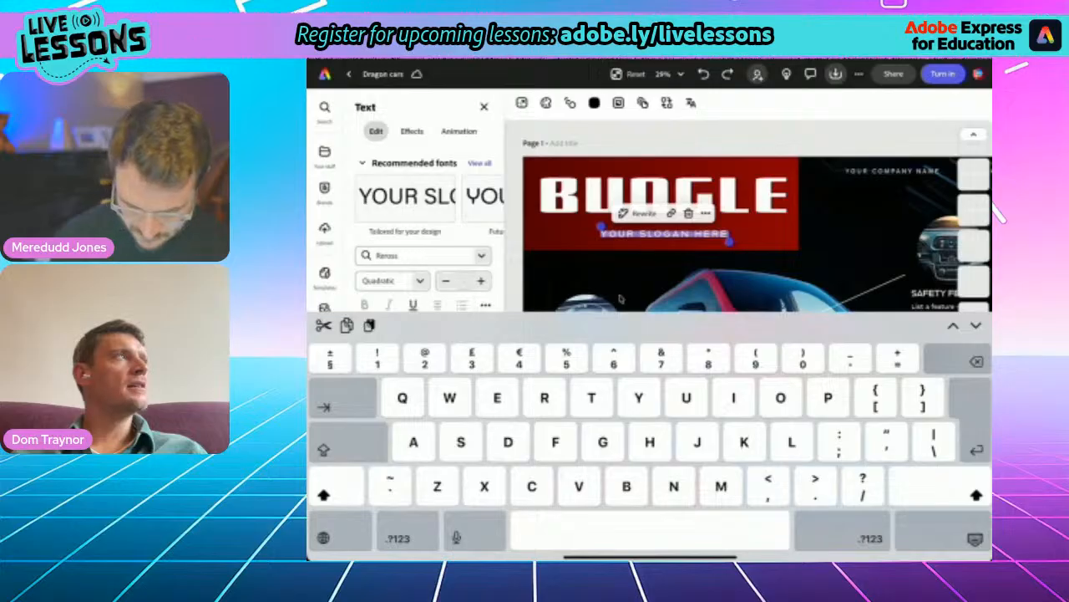
type("Max")
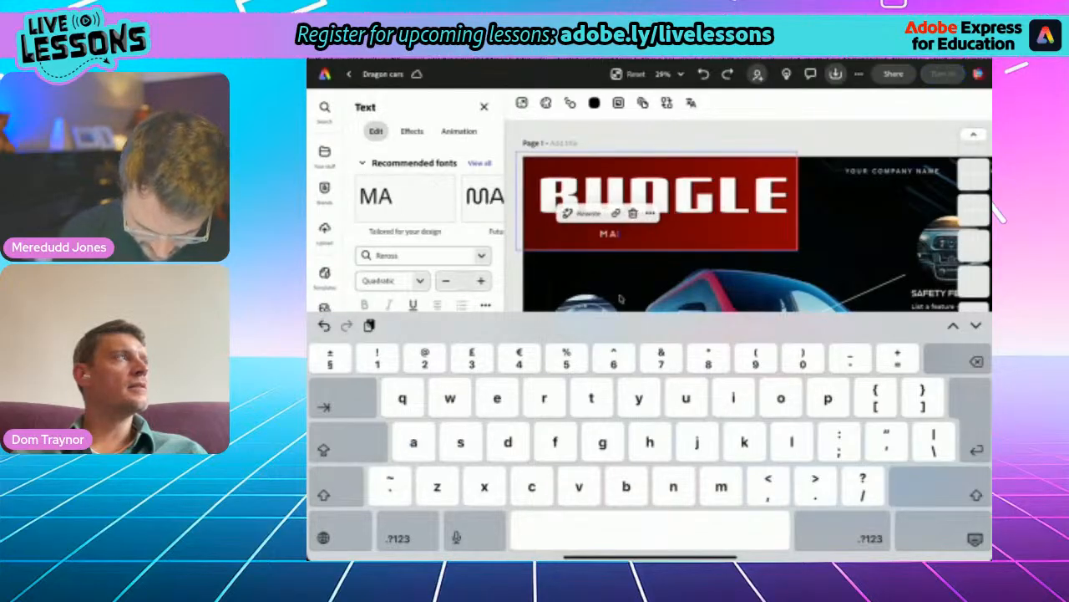
type("im")
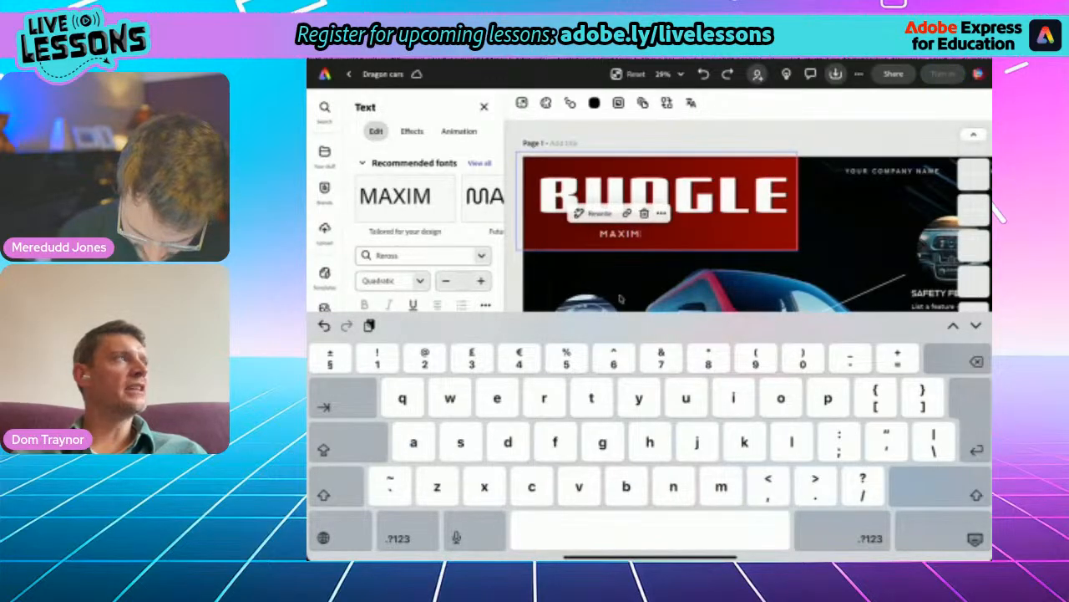
type("um")
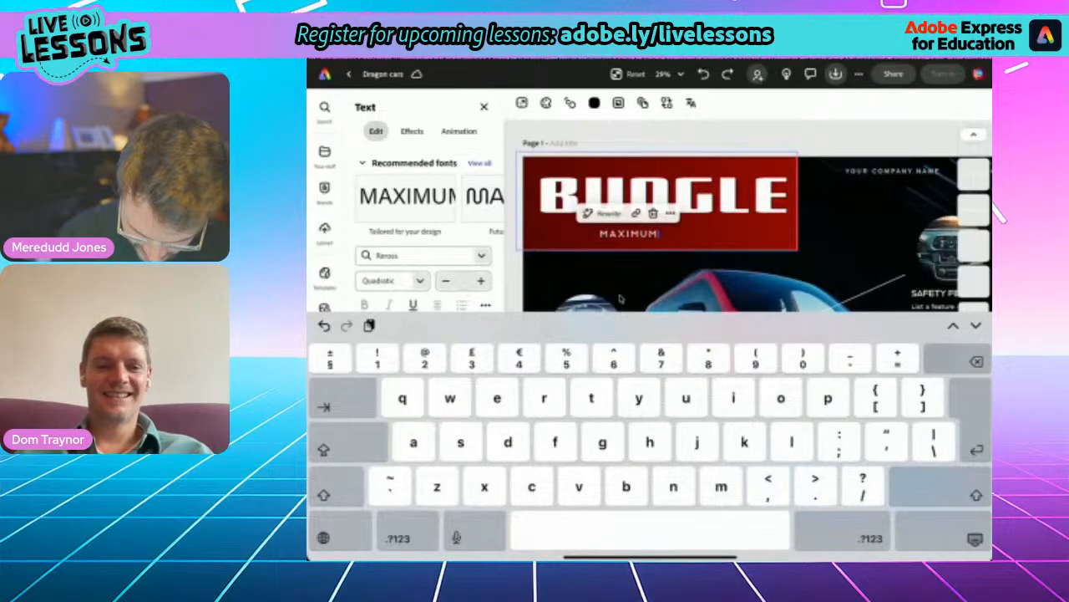
type(" capacity")
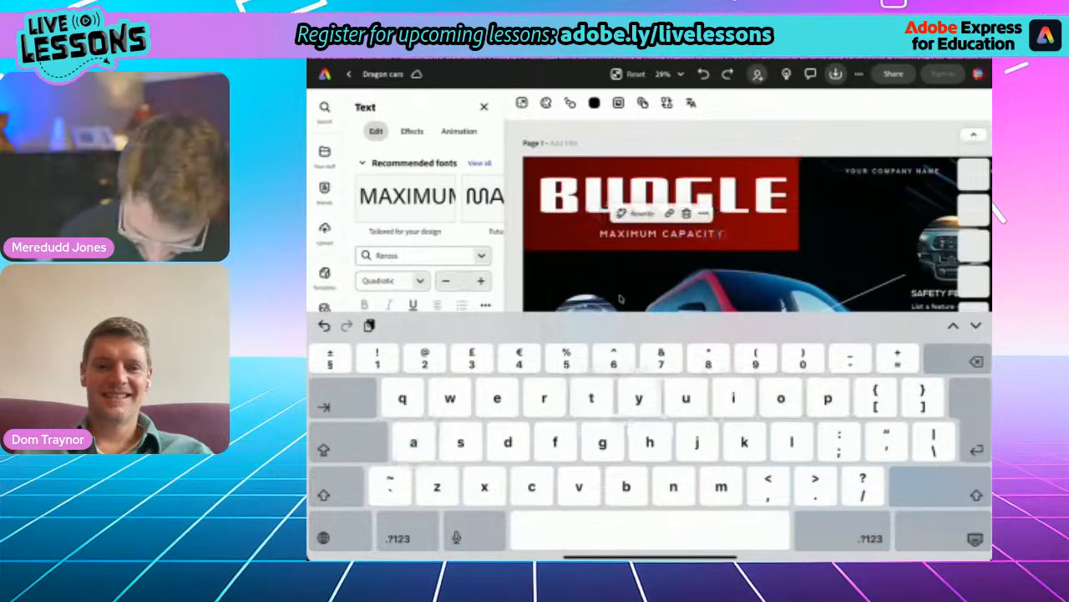
type(",")
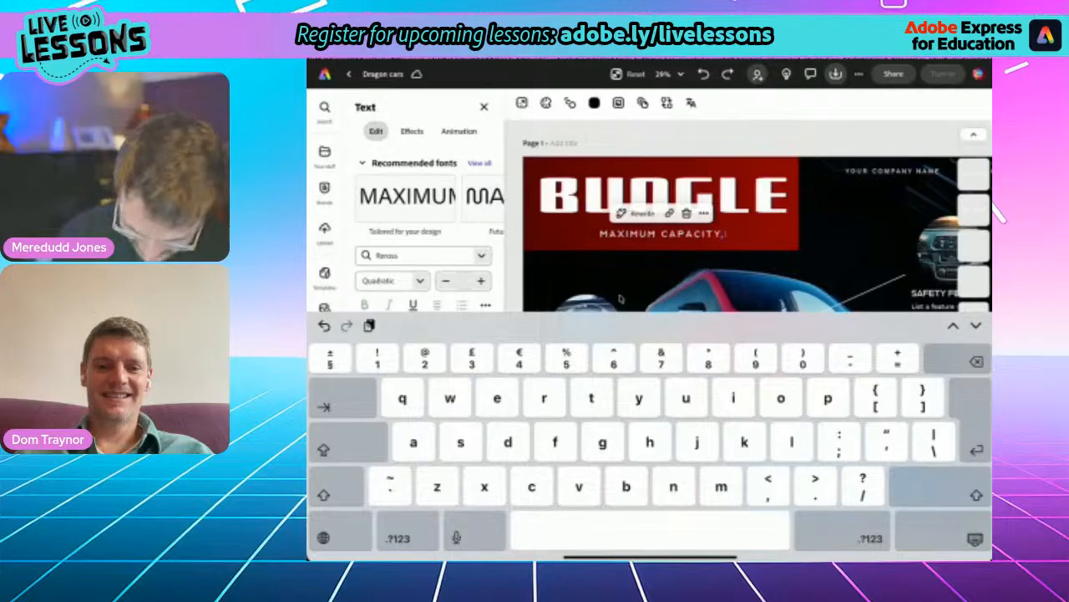
type("SAFETY!")
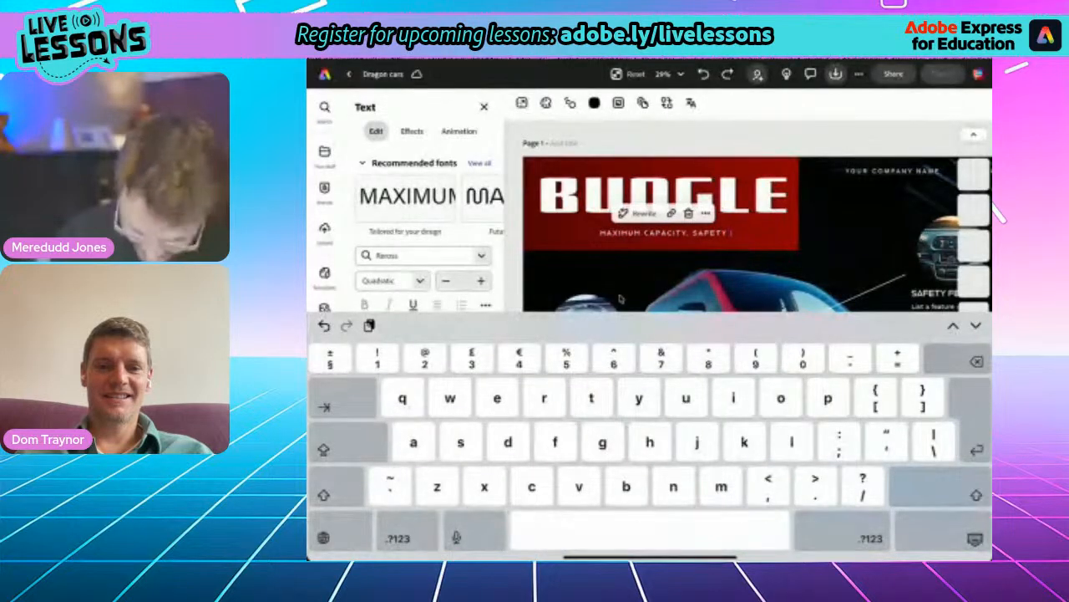
type(" F")
key("BackSpace")
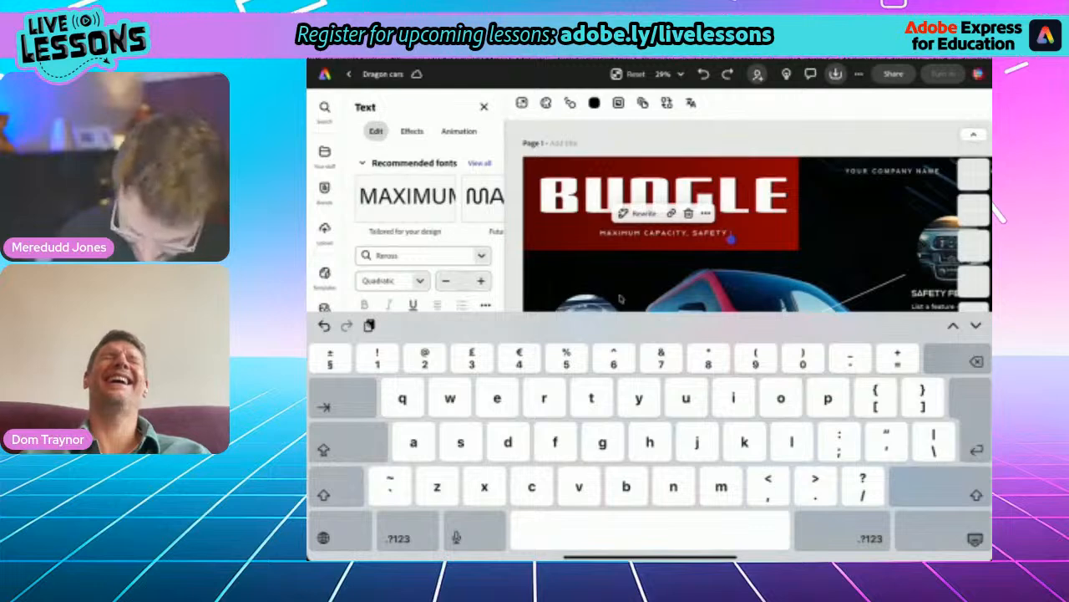
type("NATIVE")
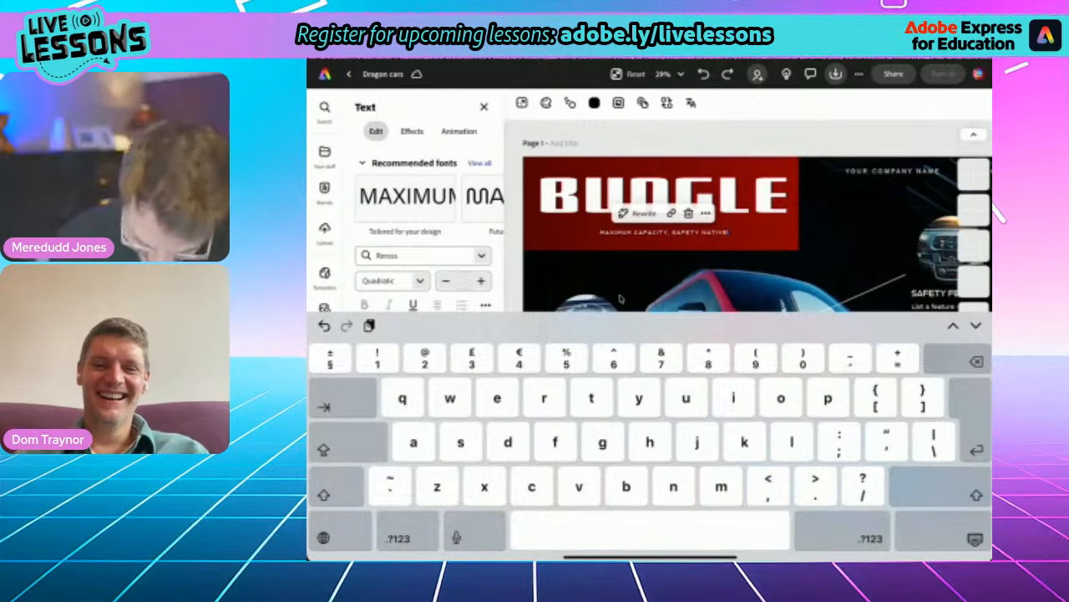
key("Escape")
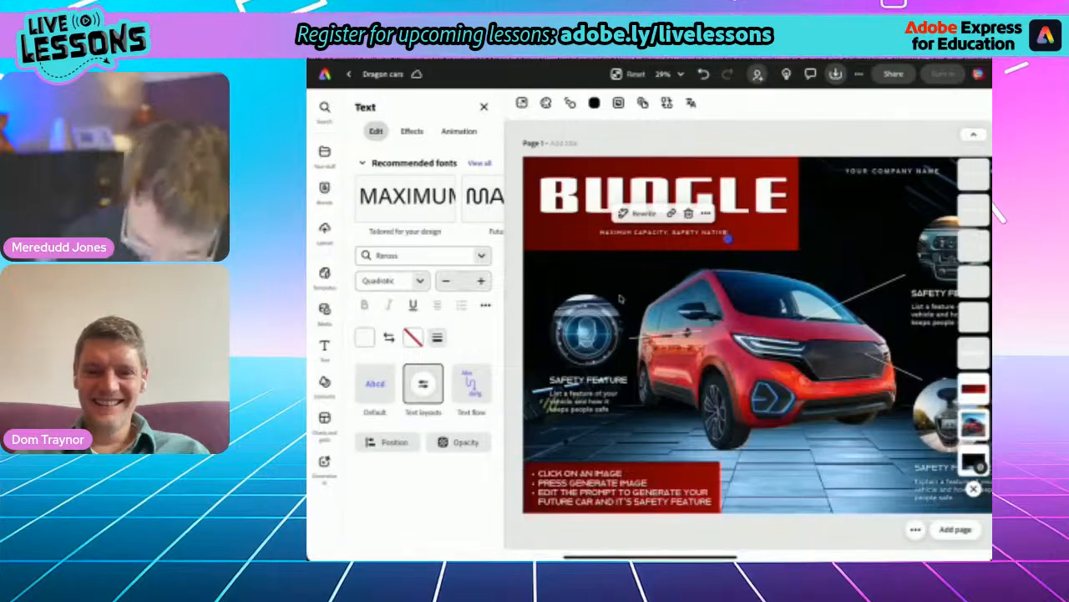
- Replace the company name placeholder with "Dragon Cars"
scroll(620, 300, "up", 3)
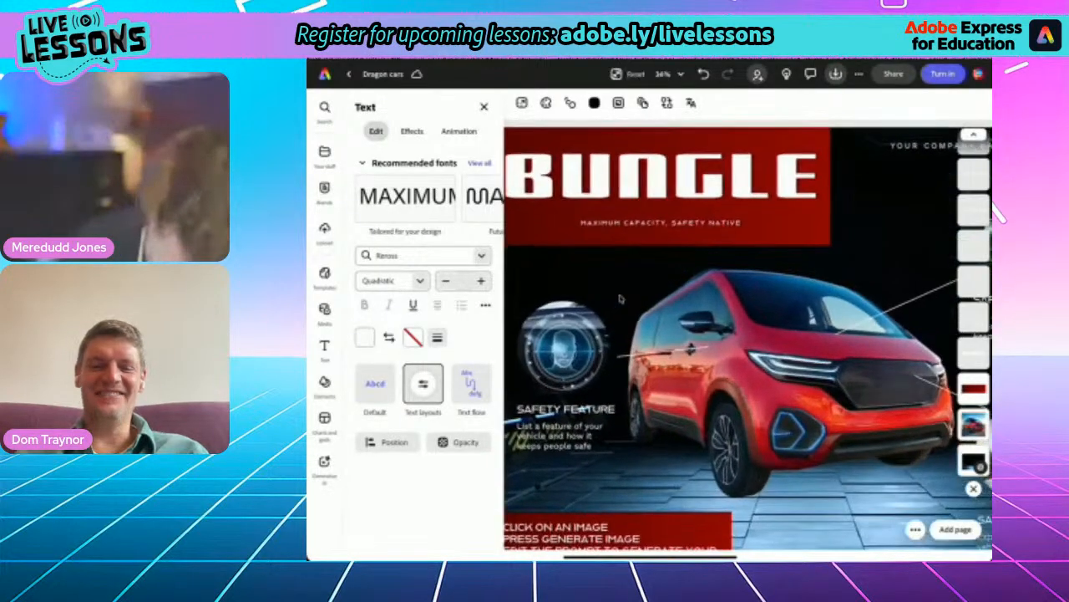
scroll(620, 299, "down", 5)
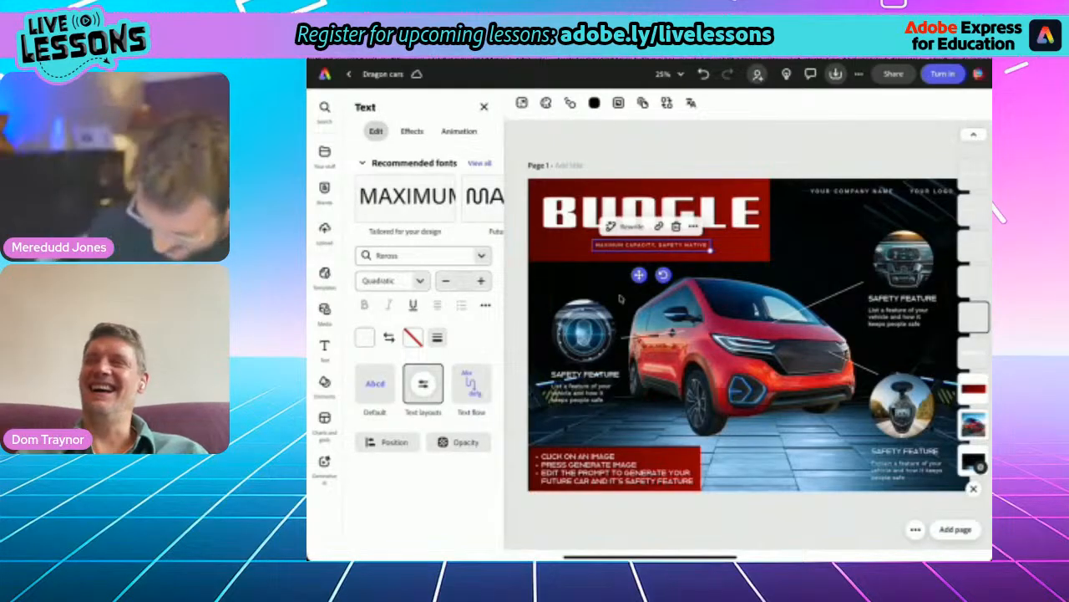
scroll(620, 299, "up", 5)
scroll(620, 299, "down", 2)
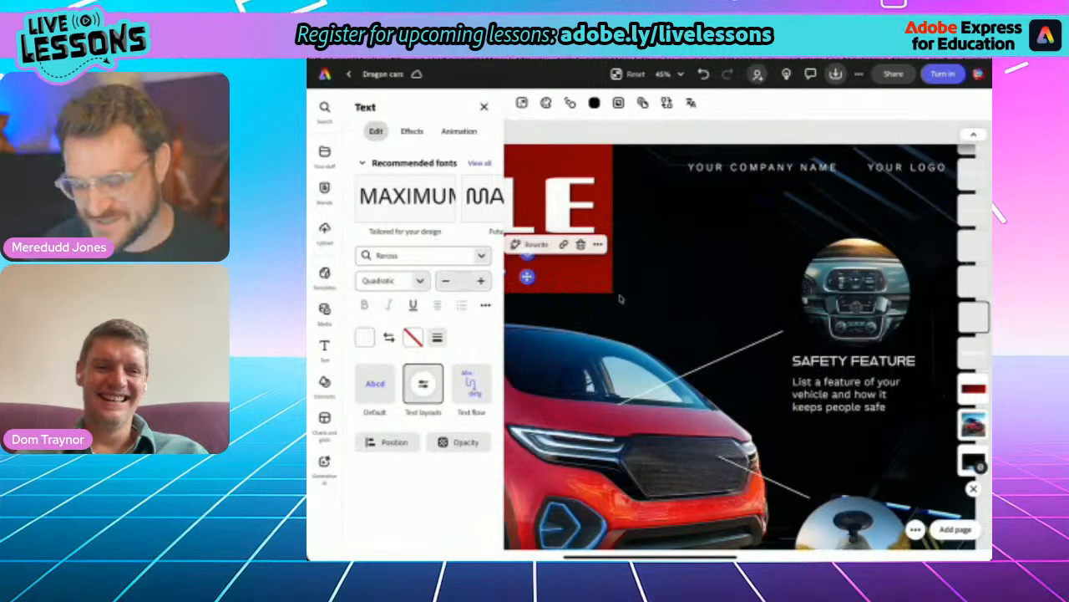
left_click(762, 168)
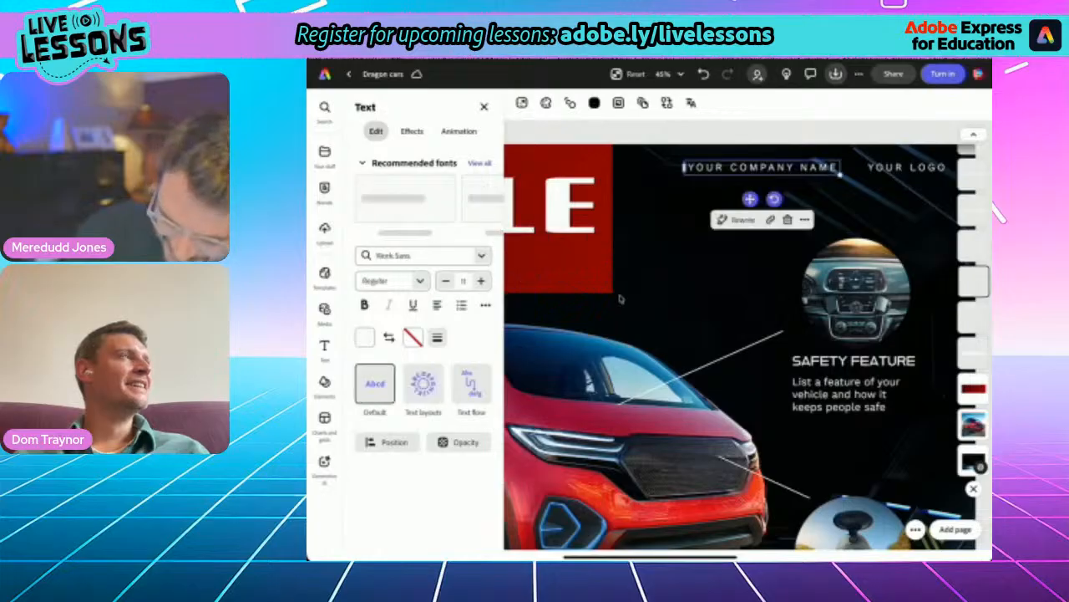
double_click(787, 167)
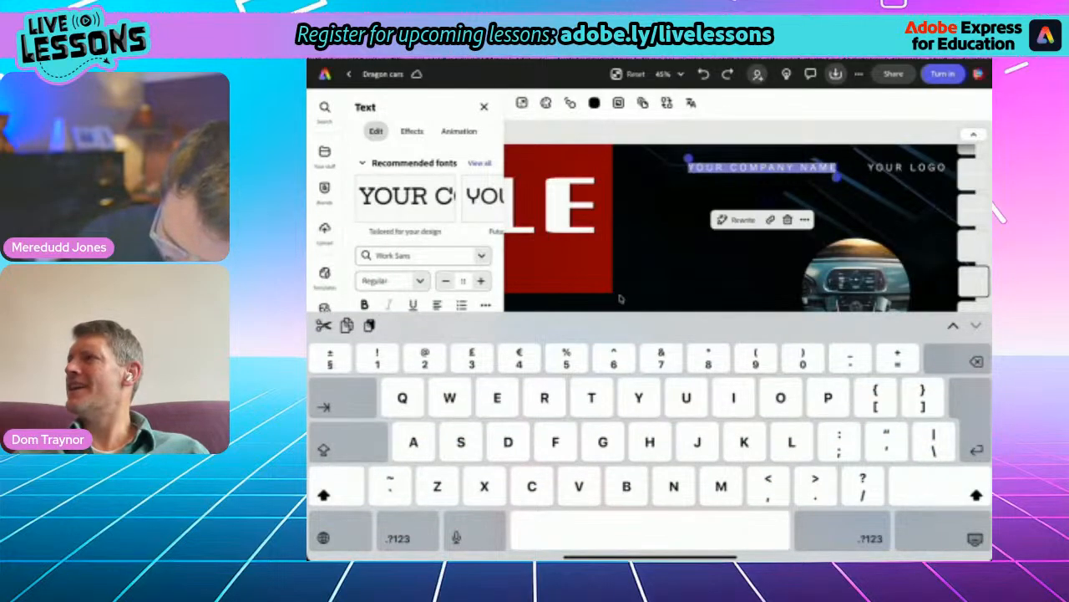
type("Dra")
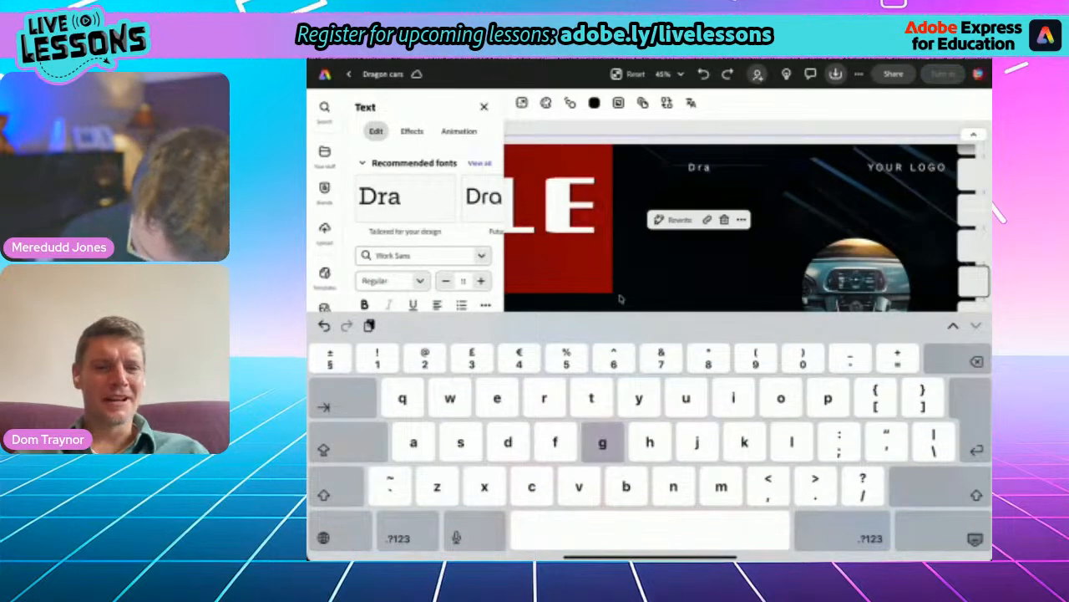
type("gon cars")
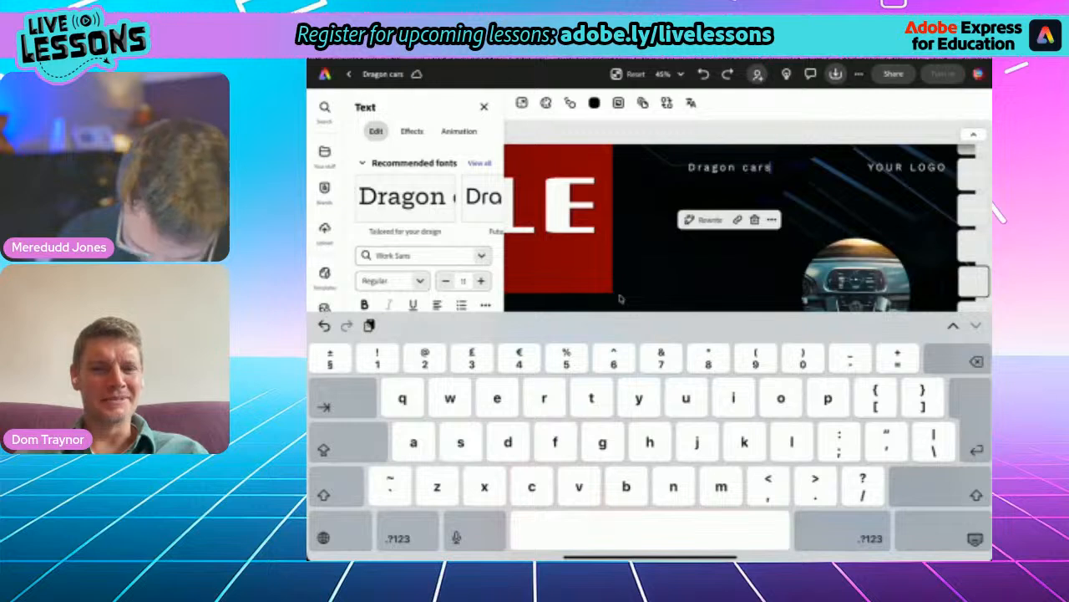
key("BackSpace")
key("BackSpace")
key("BackSpace")
key("BackSpace")
key("BackSpace")
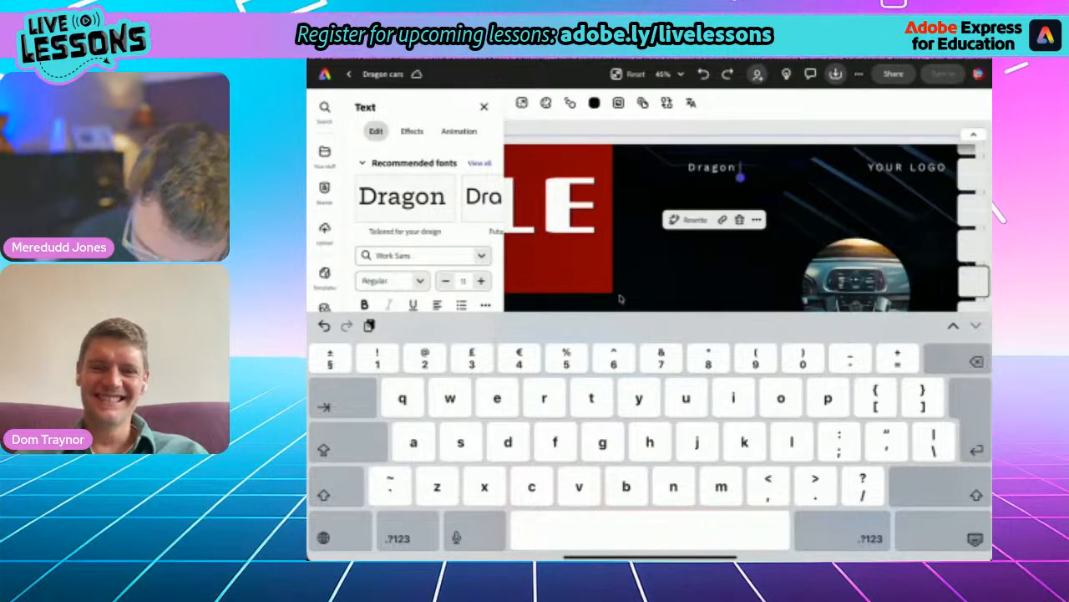
key("shift")
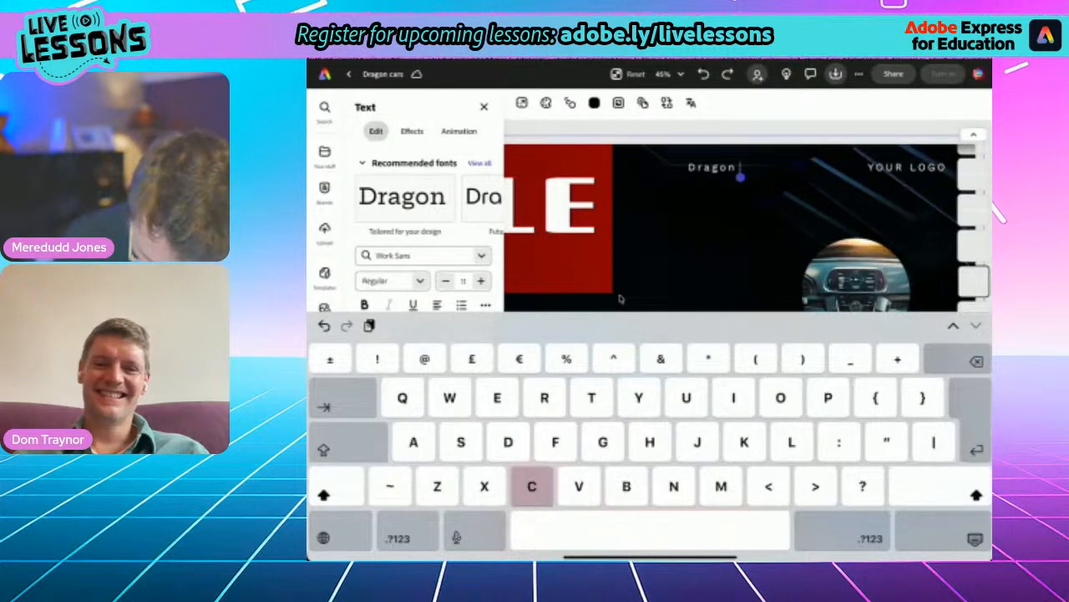
type("Cars")
left_click(975, 539)
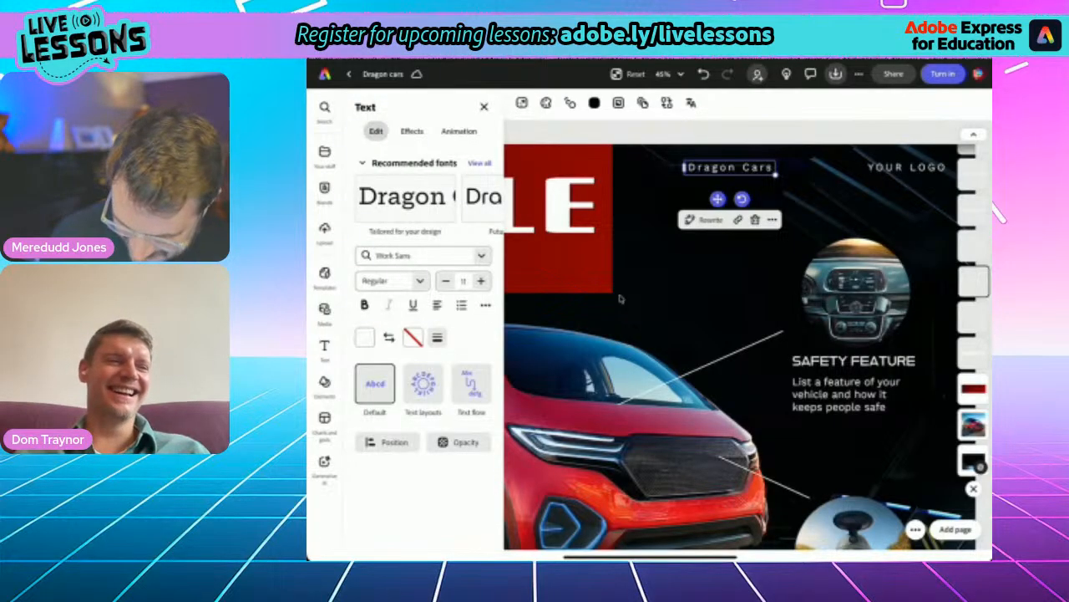
- Delete the "YOUR LOGO" placeholder text beside the Dragon Cars company name
left_click(907, 167)
key("Delete")
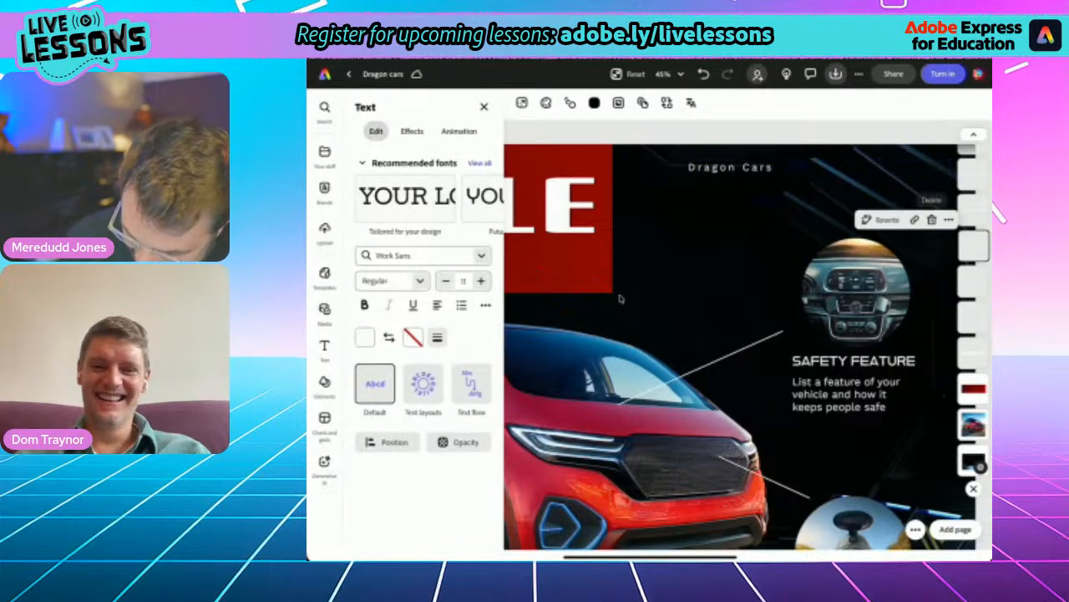
- Generate a square (1:1) image for the company logo with the prompt "Futuristic logo, from the letter D. Red. Metallic."
left_click(324, 310)
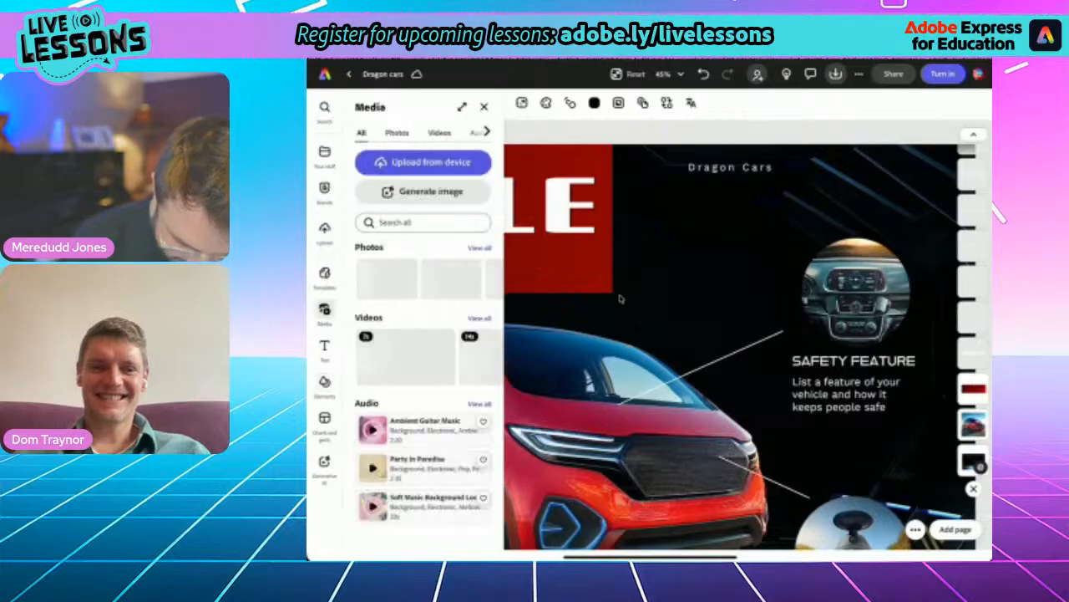
left_click(430, 192)
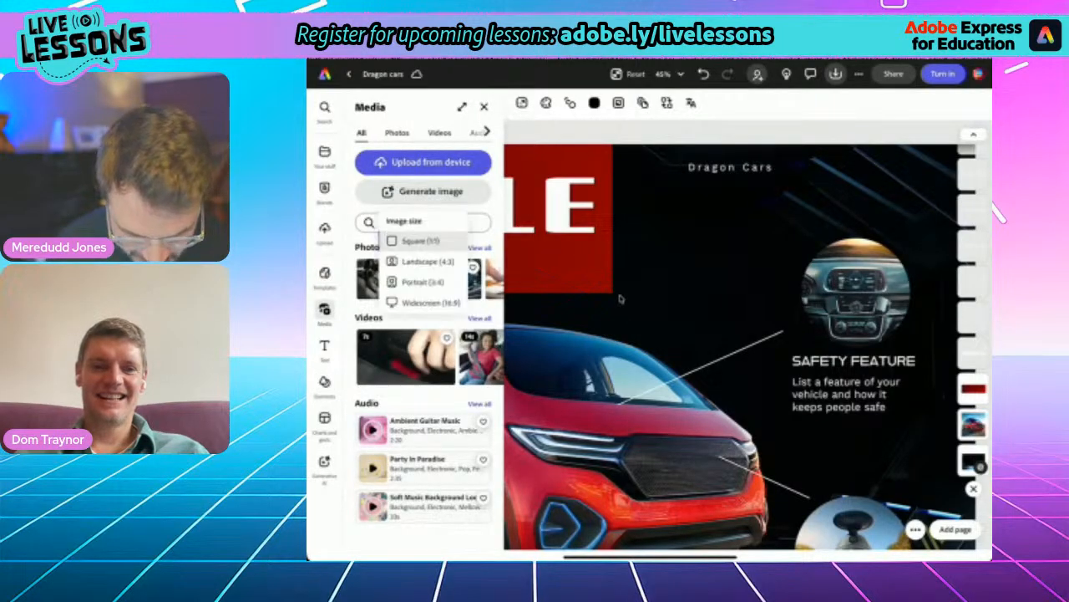
left_click(421, 241)
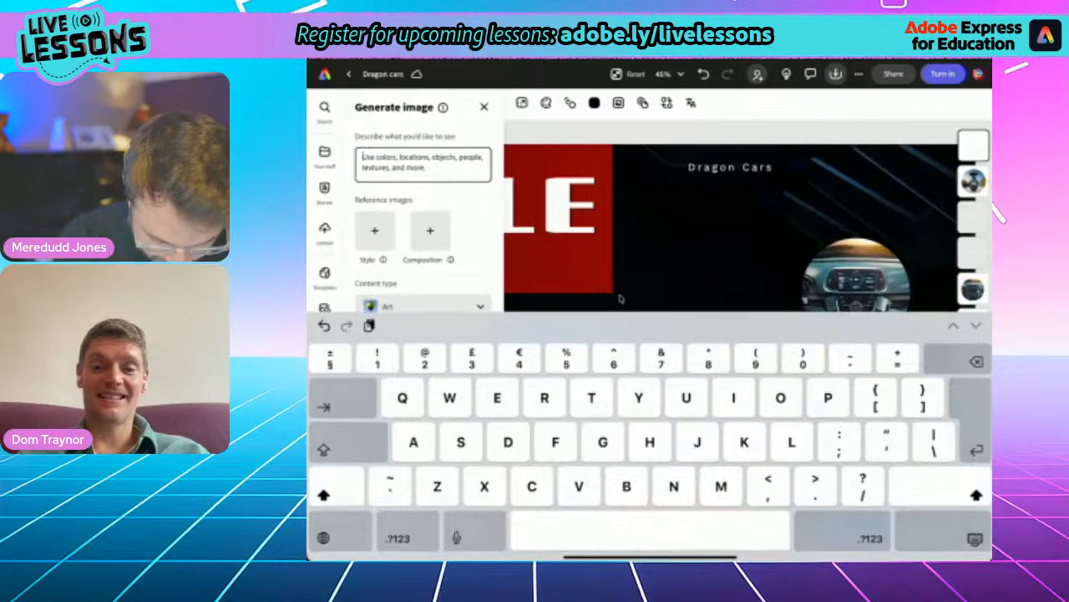
type("Futuri")
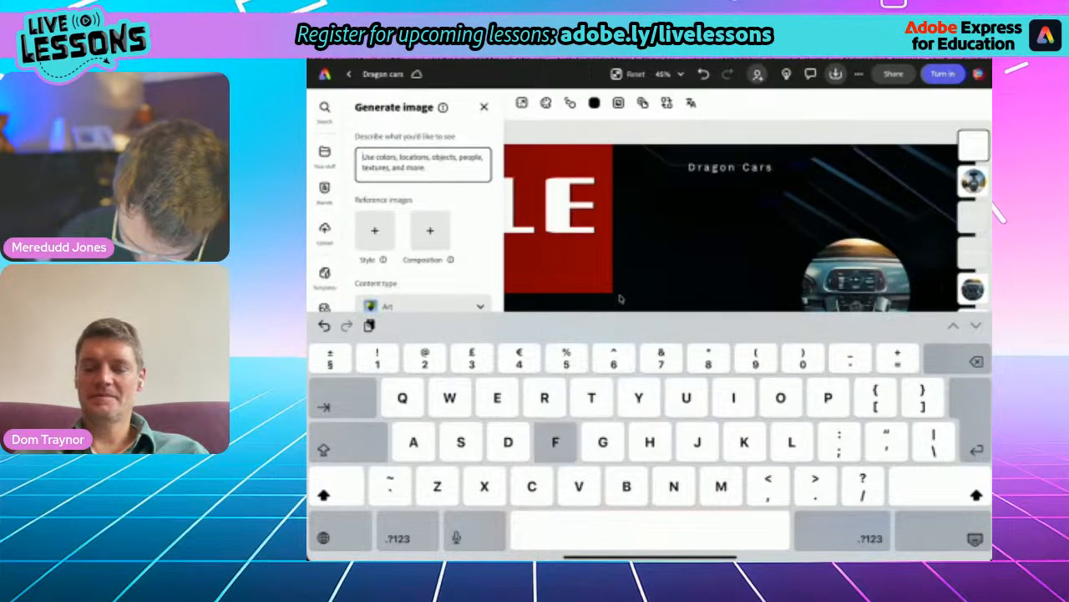
type("istic")
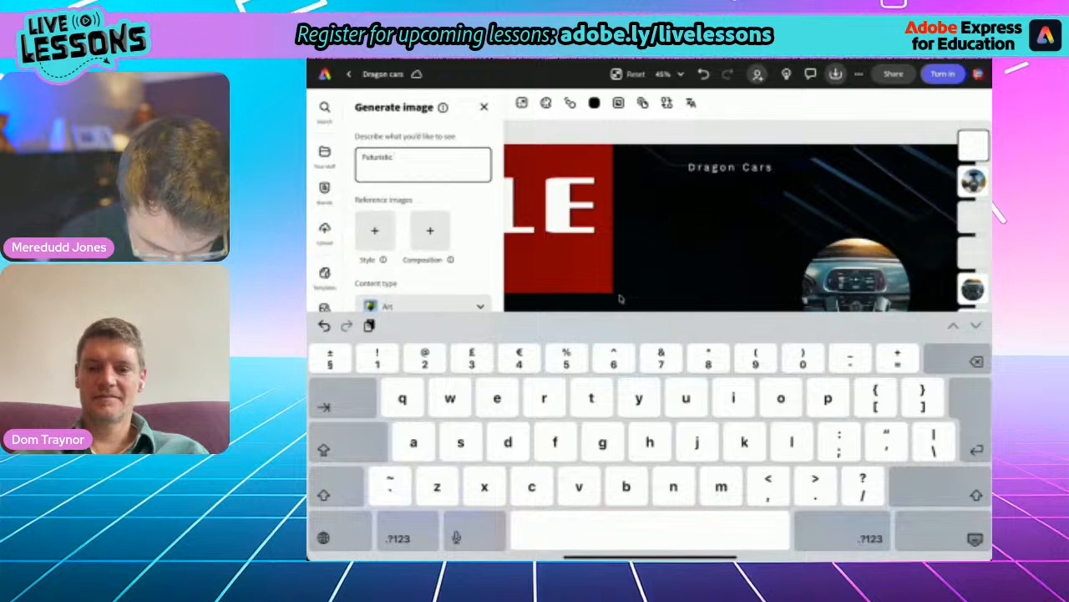
type(" logo, from")
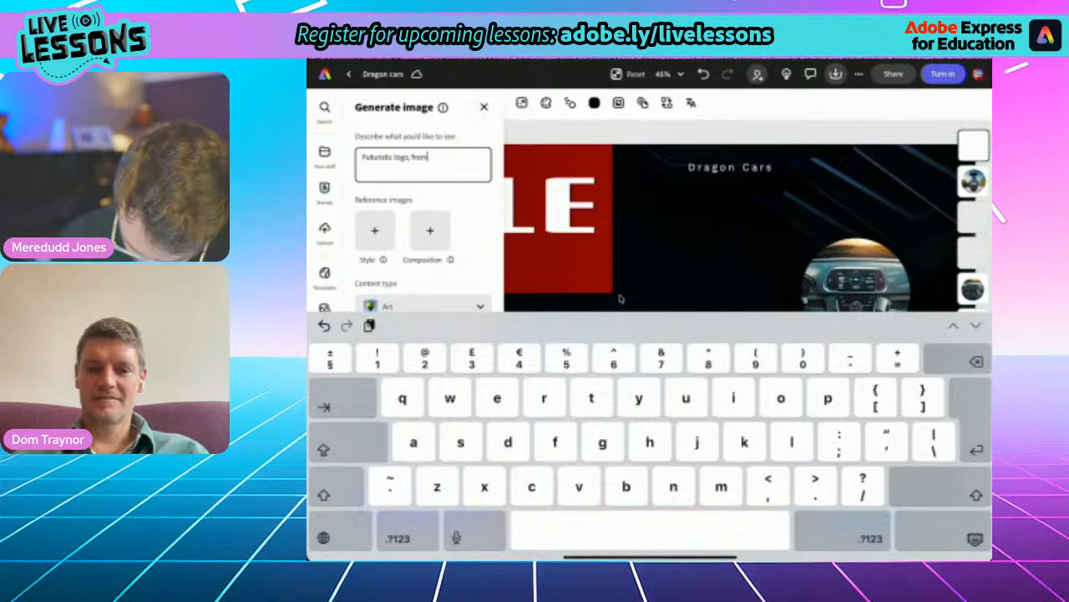
type(" the latter D")
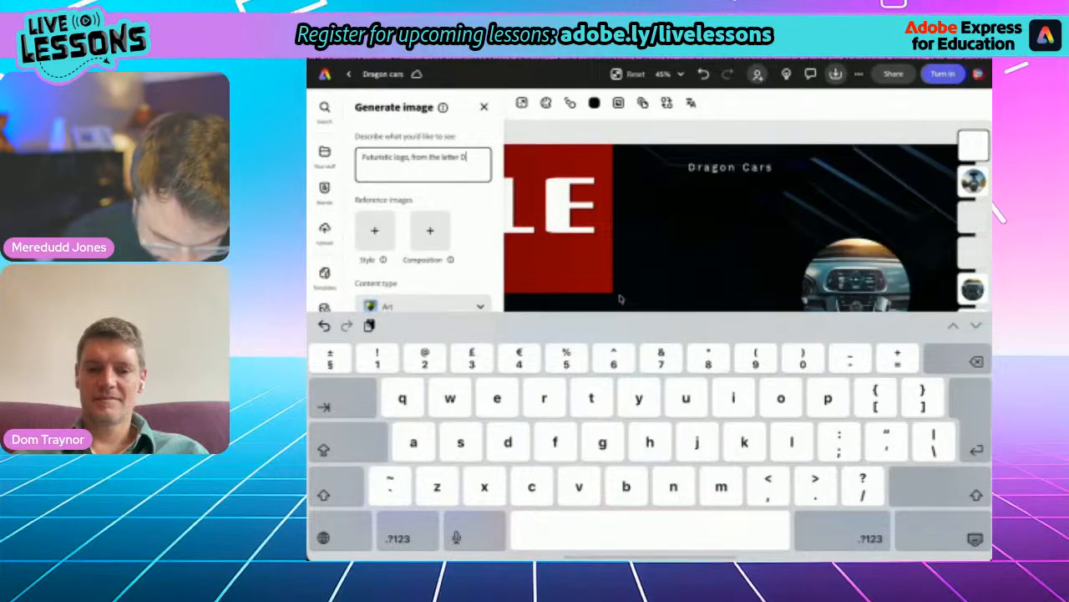
type(".")
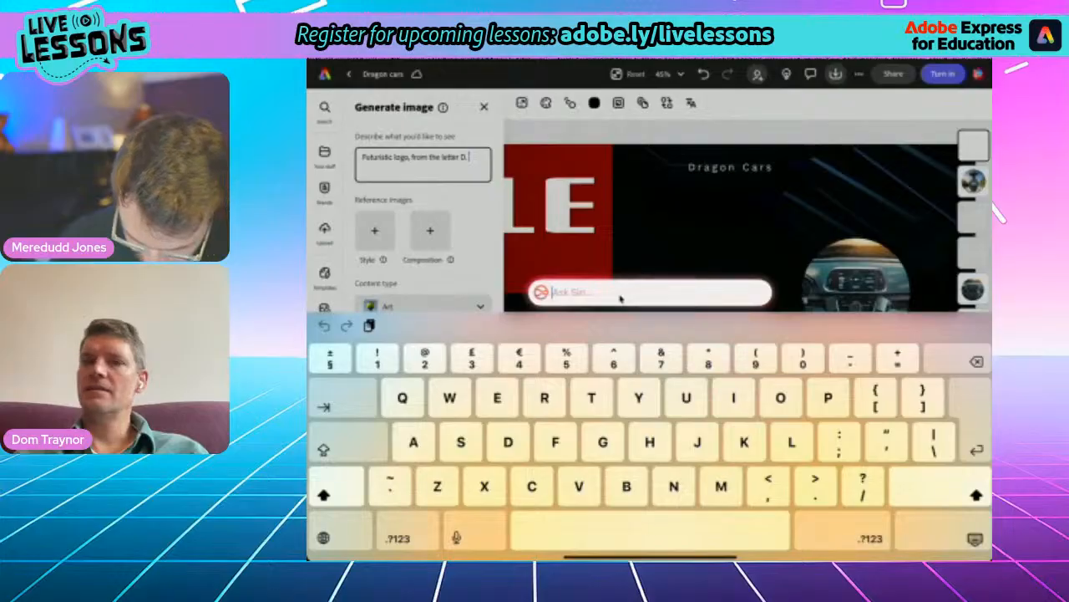
key("Escape")
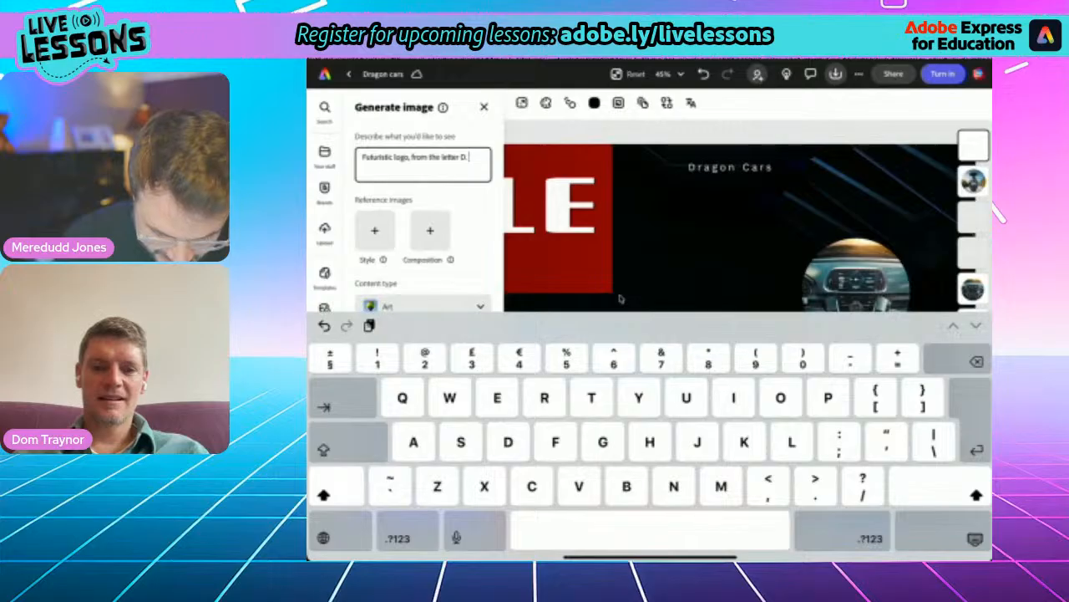
type("Red.")
type(" Meta")
type("llic.")
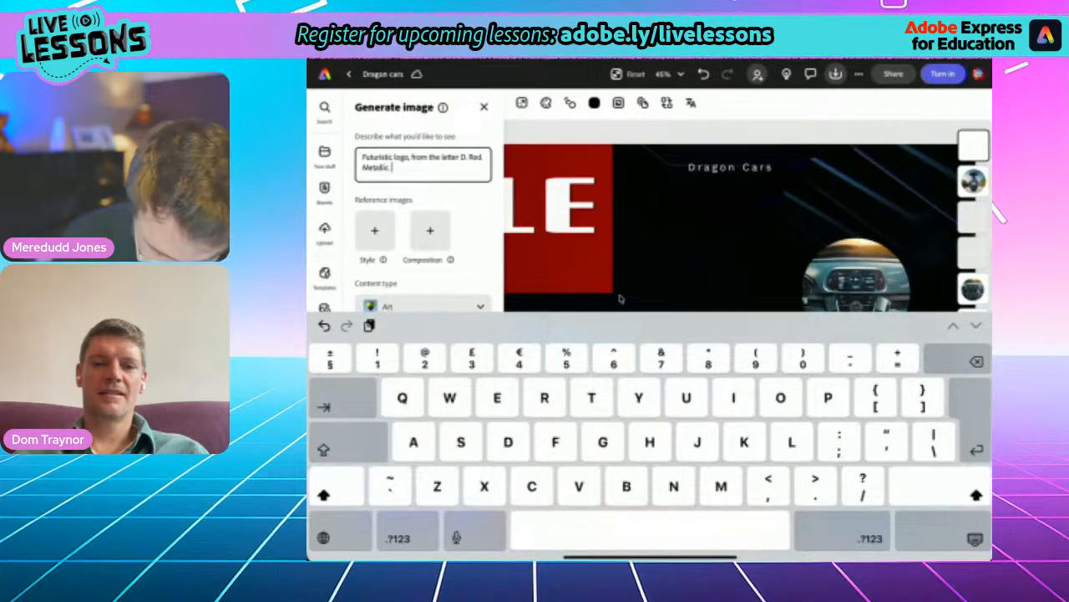
key("Return")
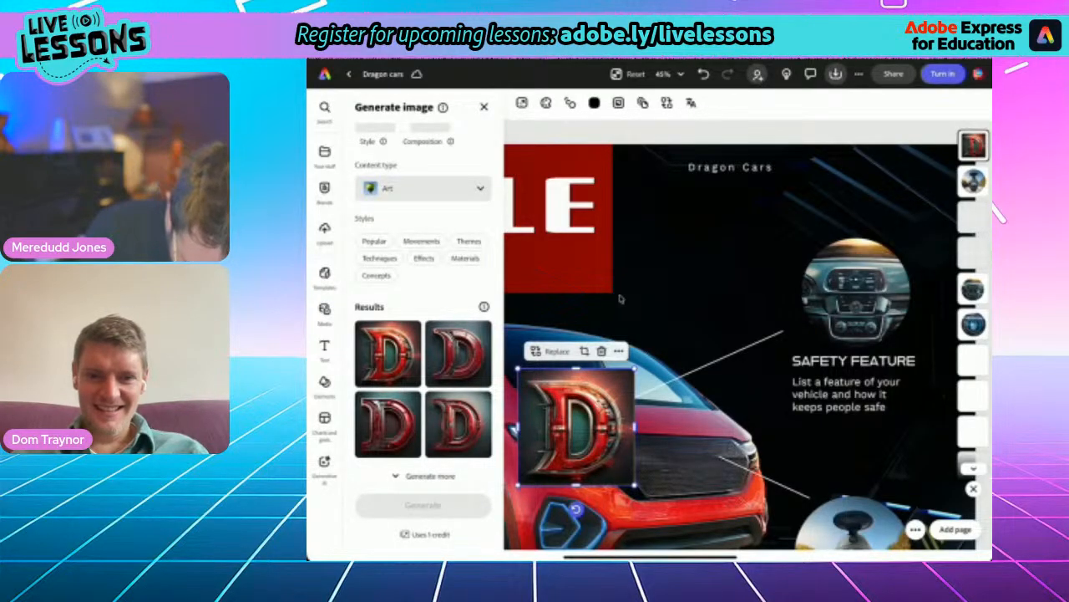
- Use the fourth generated D logo and place it below the Dragon Cars company name
left_click(458, 425)
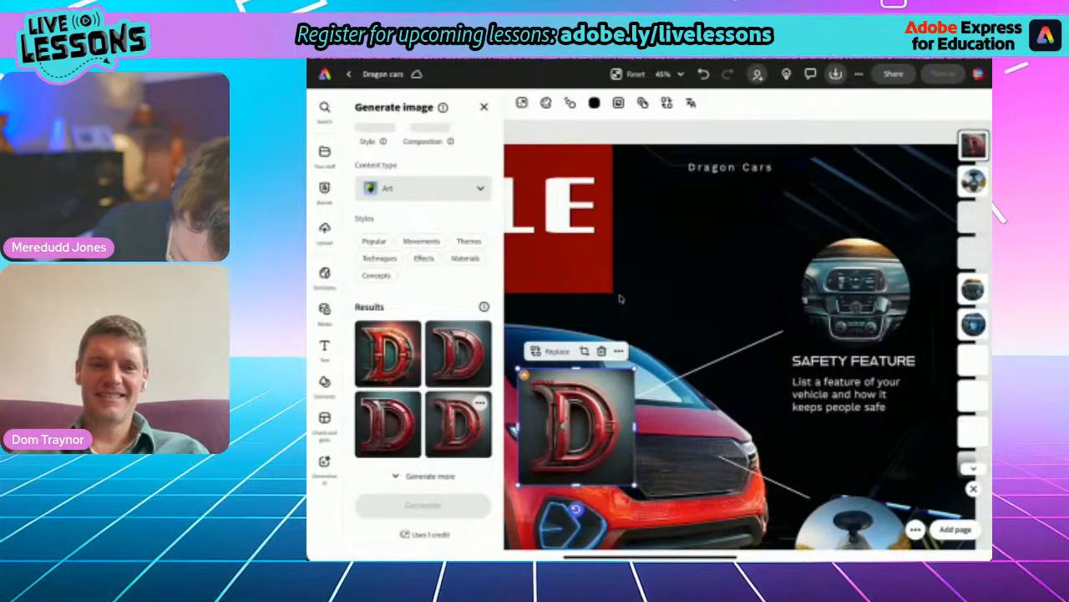
left_click_drag(576, 426, 764, 242)
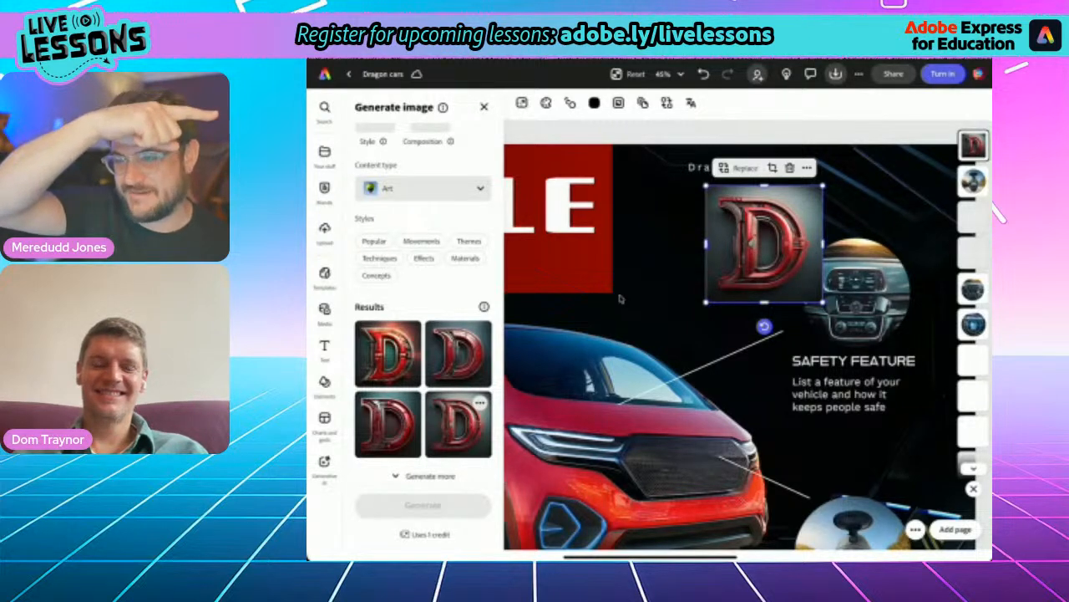
- Remove the background from the red D logo and scale it down to fit above the first safety feature image
key("Escape")
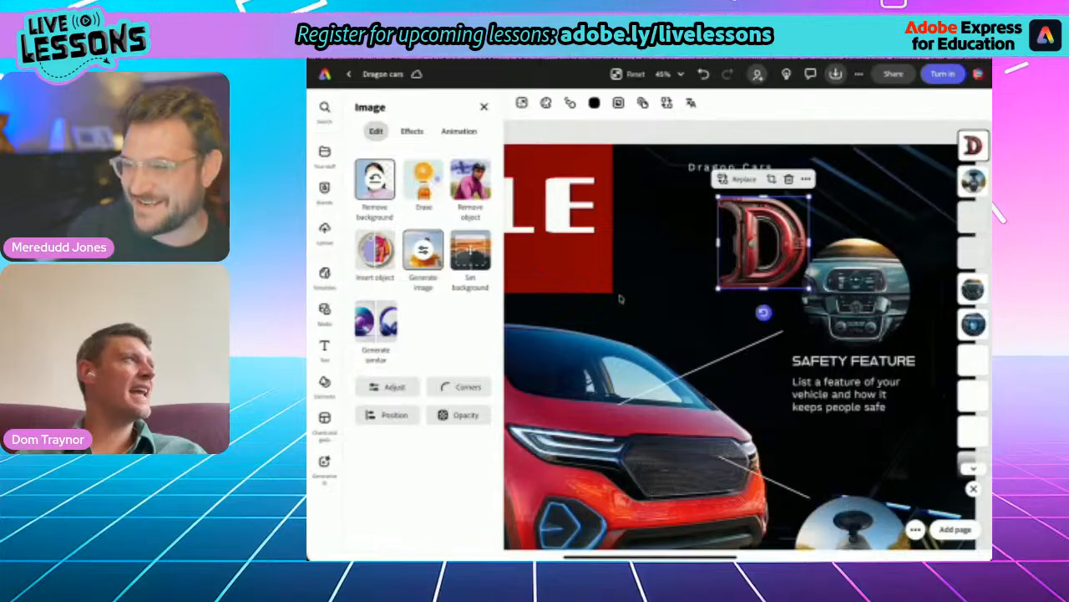
left_click_drag(716, 287, 741, 264)
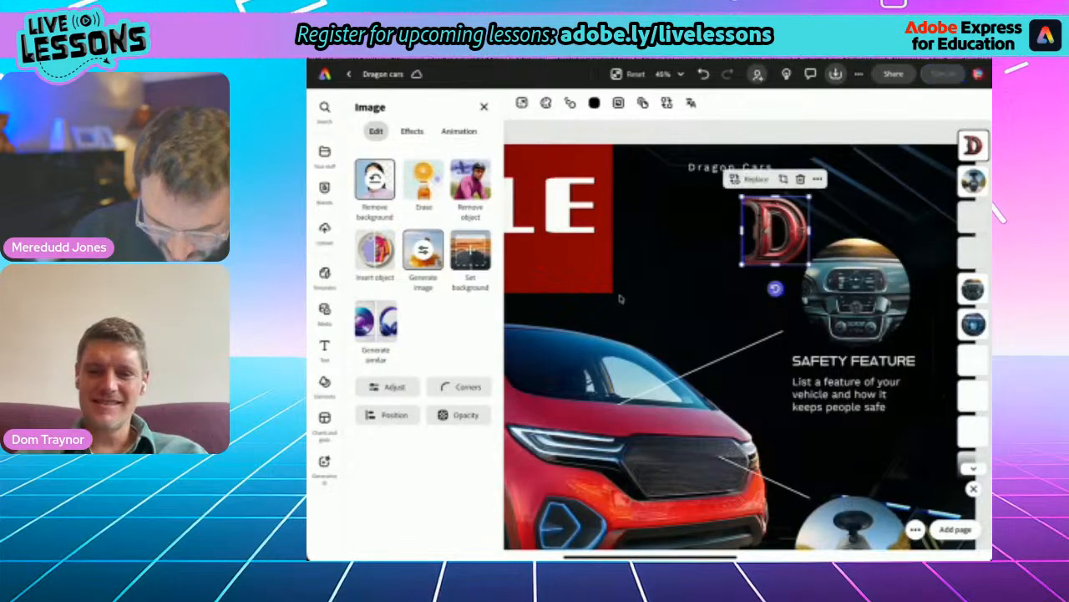
left_click(620, 299)
- Move the D logo into the flyer's upper-right corner and shift the Dragon Cars name beside it
scroll(620, 298, "down", 4)
scroll(620, 298, "up", 5)
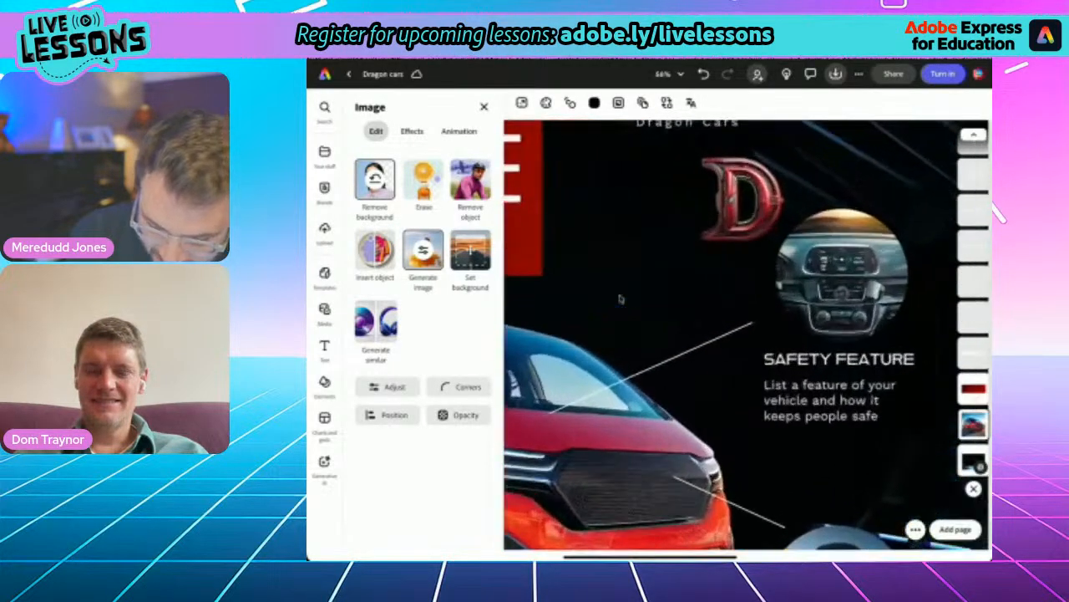
scroll(620, 299, "down", 5)
scroll(620, 298, "up", 3)
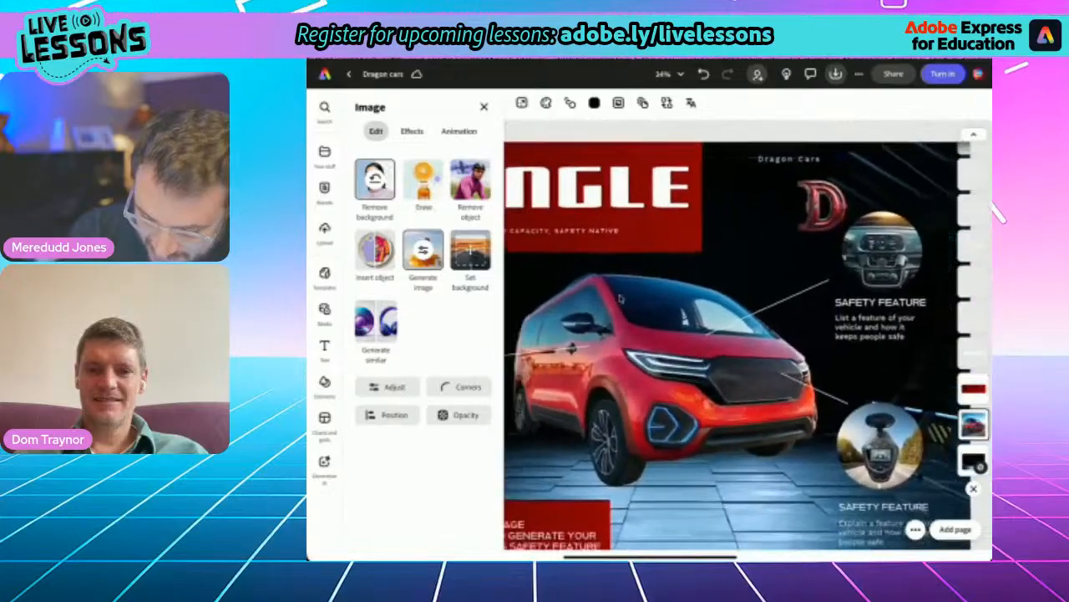
scroll(620, 299, "down", 2)
scroll(620, 298, "down", 2)
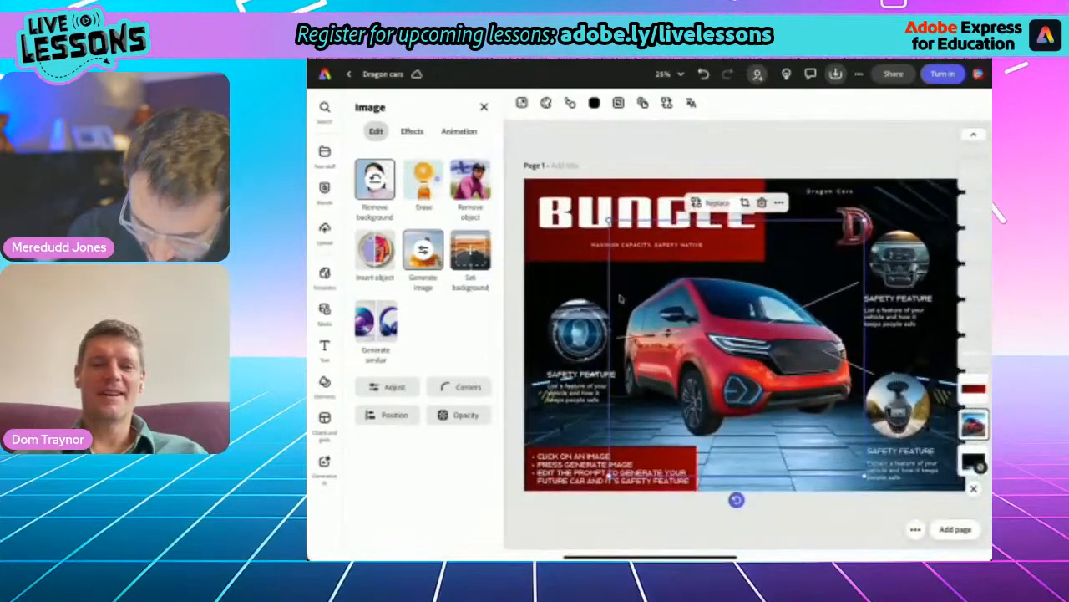
left_click(854, 226)
left_click_drag(855, 227, 935, 202)
left_click(830, 192)
left_click_drag(829, 191, 887, 188)
left_click(324, 311)
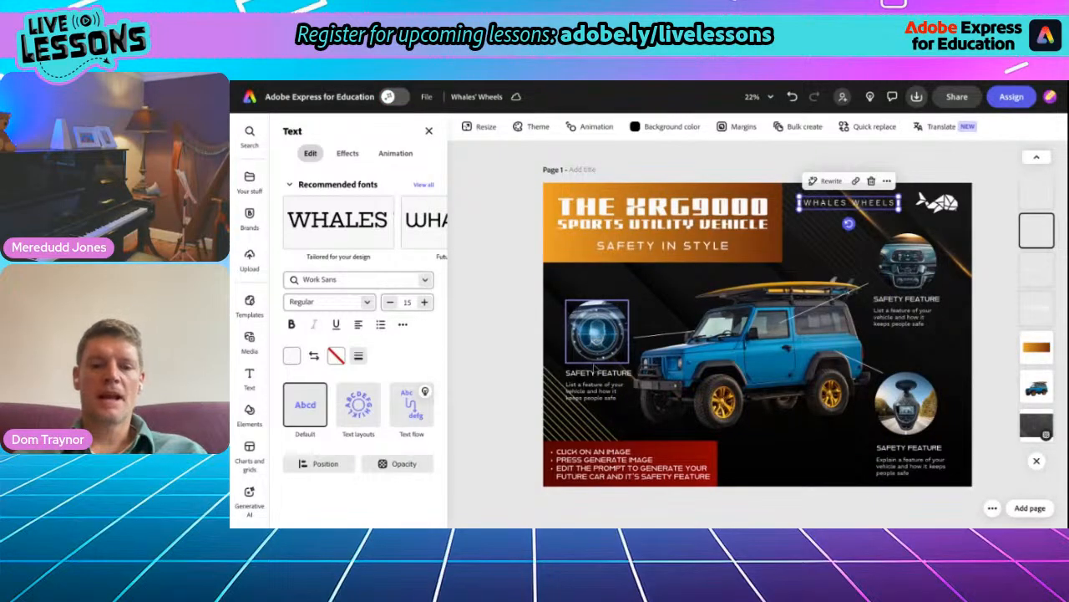
- From the Whales' Wheels flyer, consult the lesson page's SAFE VEHICLES list through the Record crashes entry, and return to the flyer
scroll(671, 382, "up", 3)
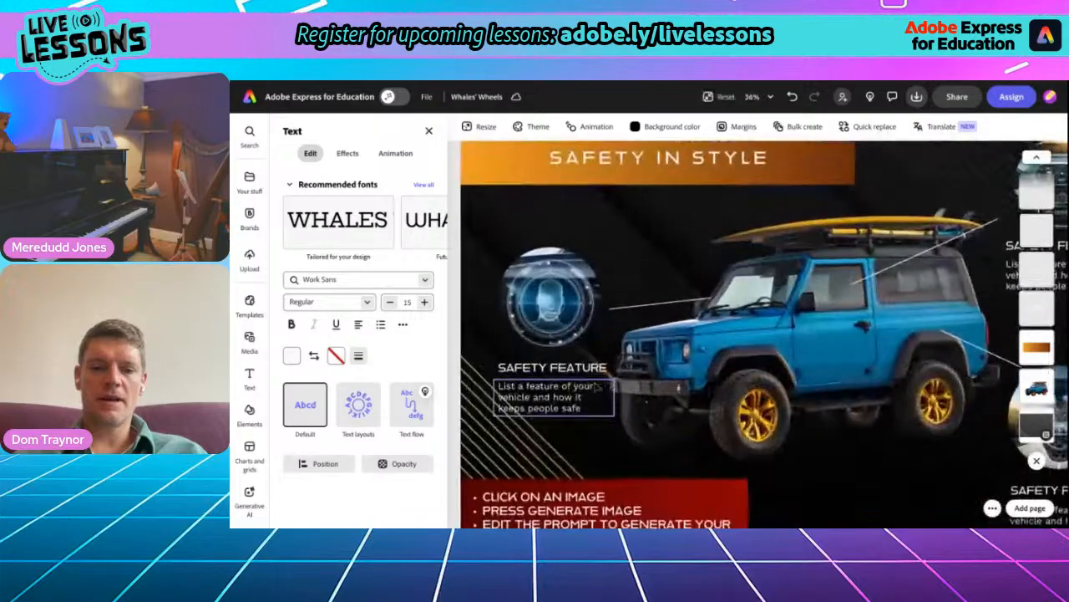
left_click(512, 81)
scroll(508, 384, "down", 2)
scroll(508, 384, "down", 1)
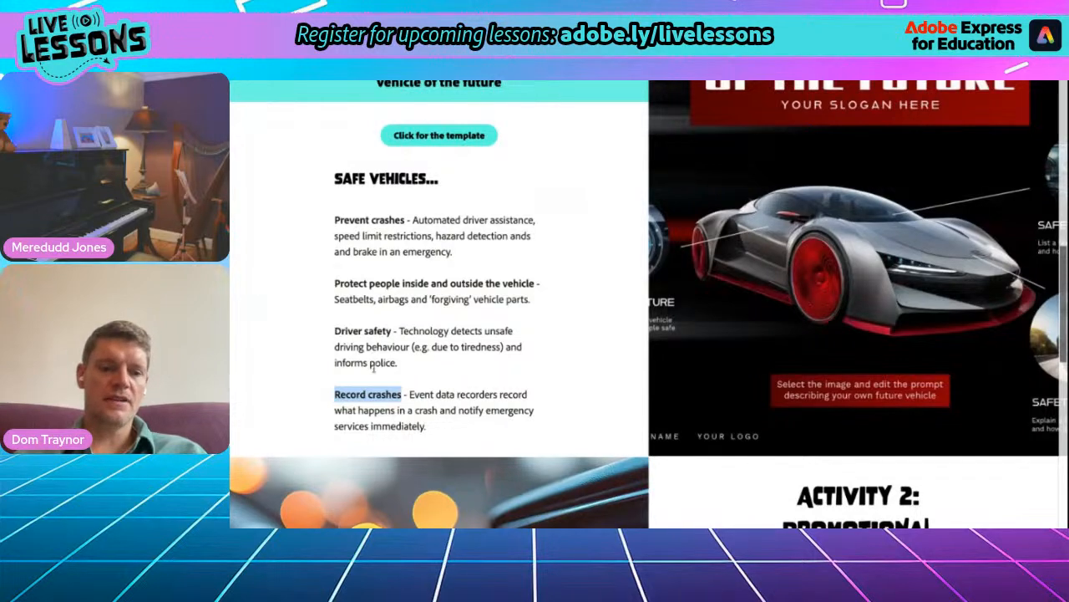
left_click(373, 393)
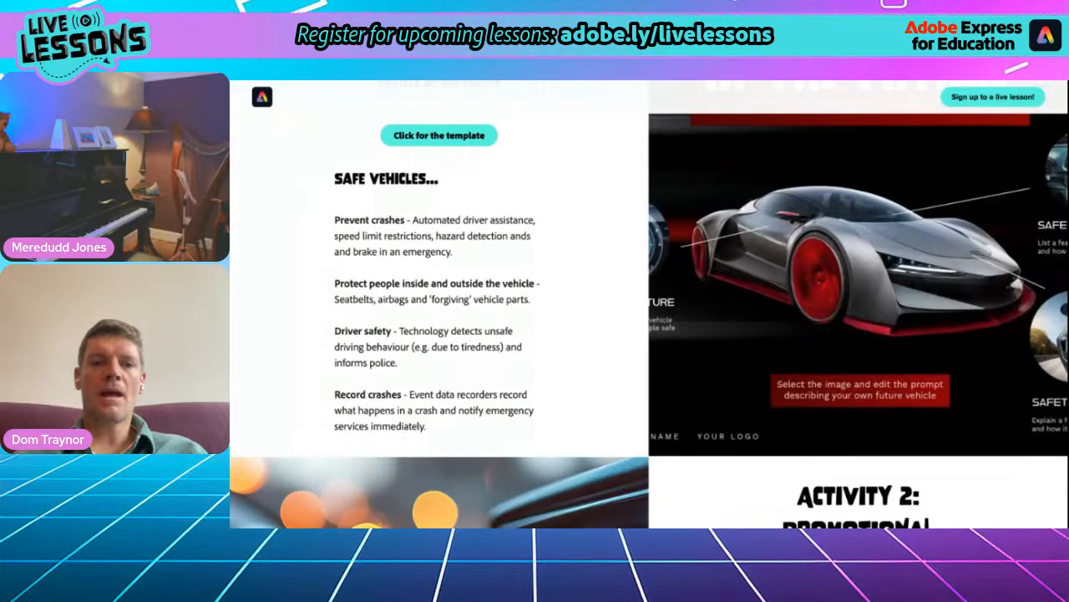
key("ctrl+Tab")
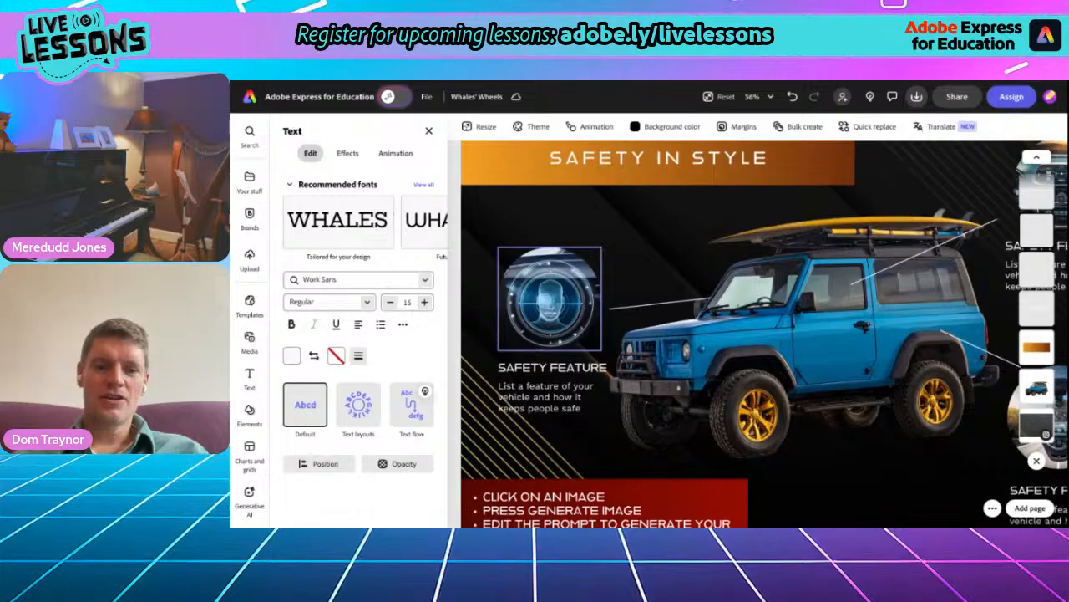
- Check the image generation prompt behind the face-scanner safety feature image, leaving it as is
left_click(550, 298)
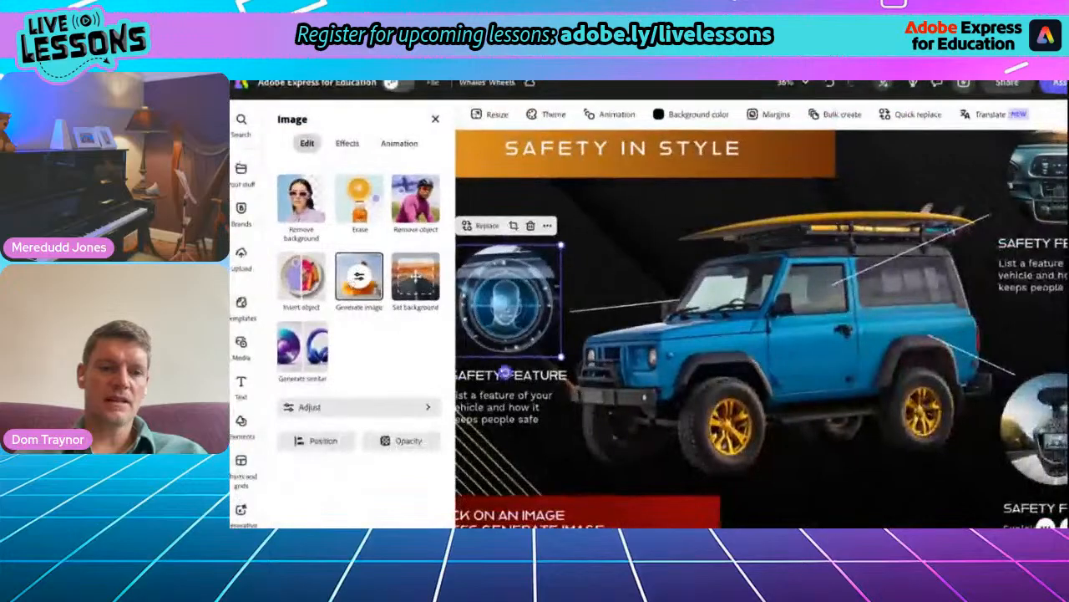
left_click(359, 276)
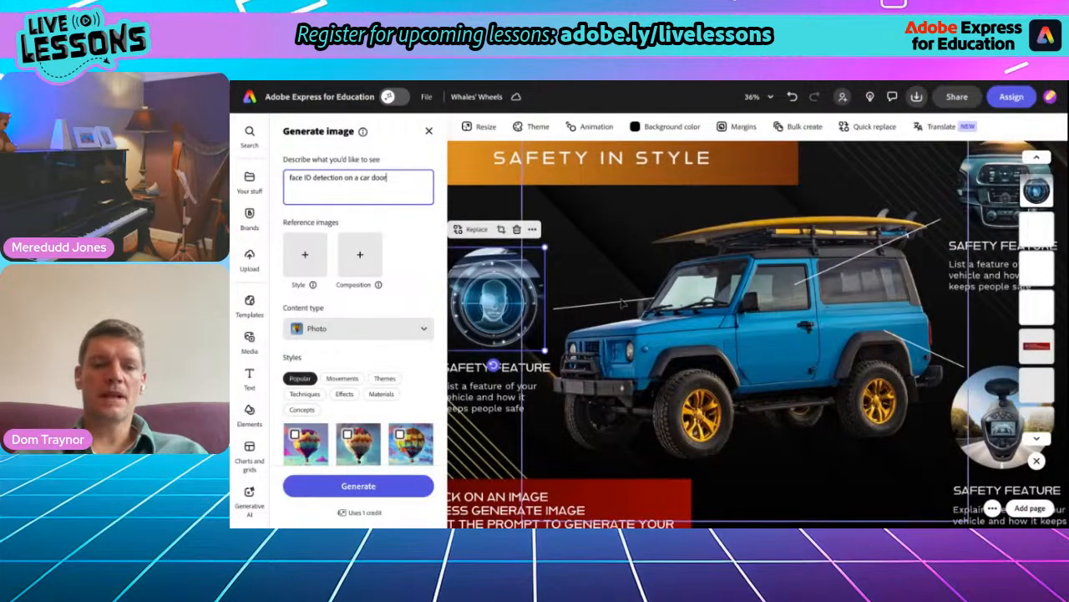
left_click(653, 332)
scroll(657, 291, "down", 3)
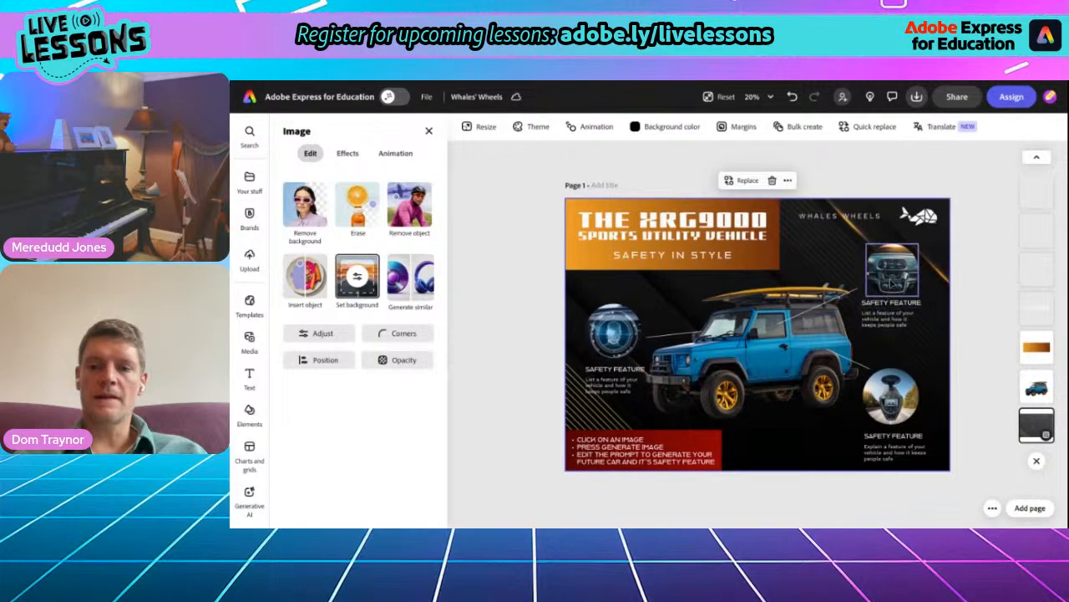
left_click(892, 284)
left_click(874, 227)
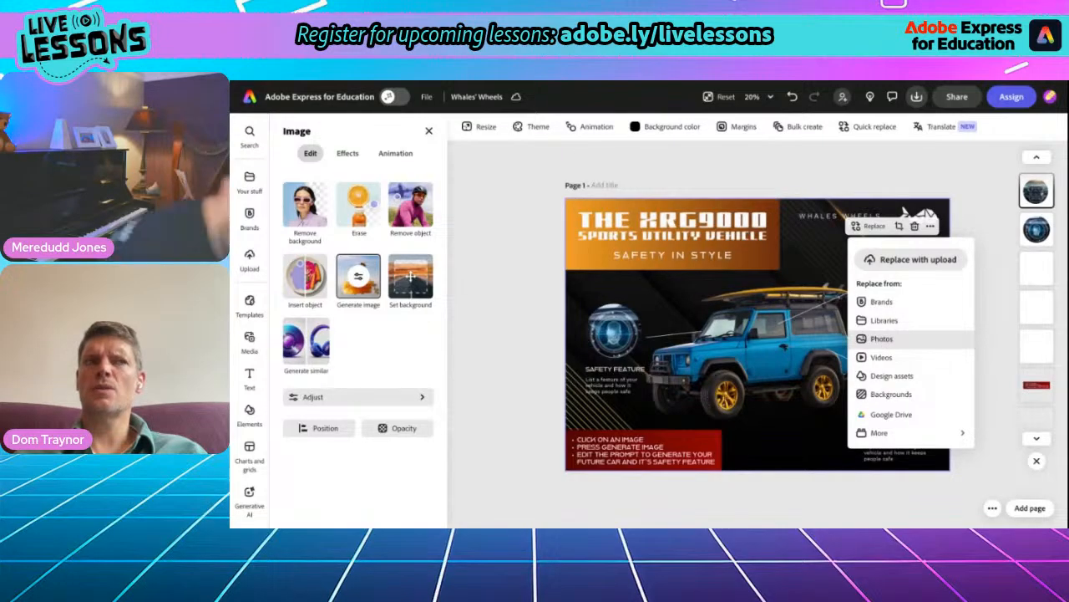
left_click(823, 272)
- Generate a replacement for the car dashboard safety feature image with the prompt "parachute hooked to the back of a sports utility vehicle"
left_click(897, 280)
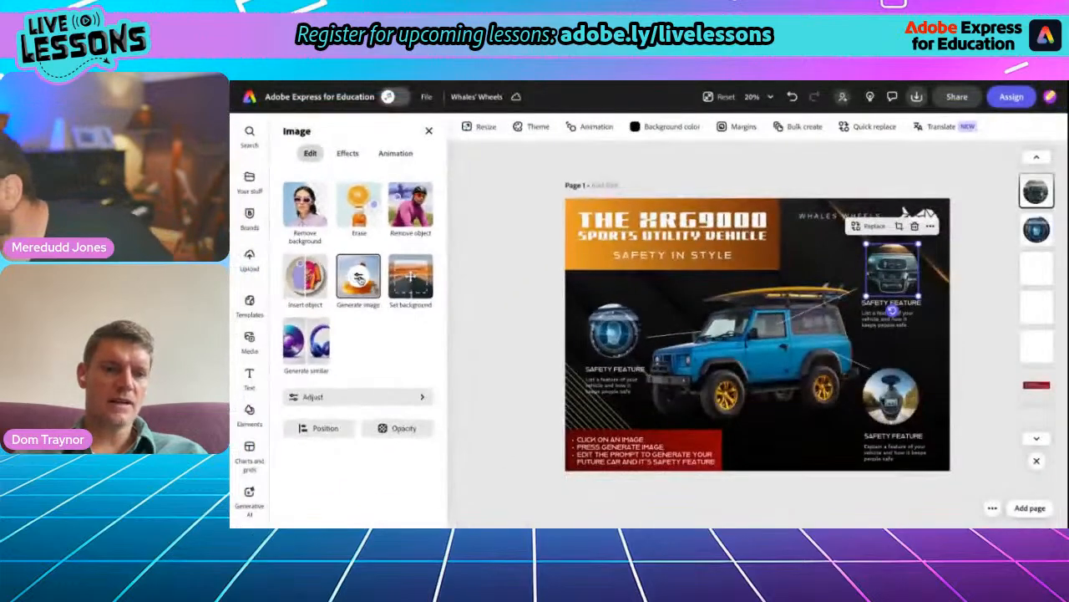
left_click(361, 278)
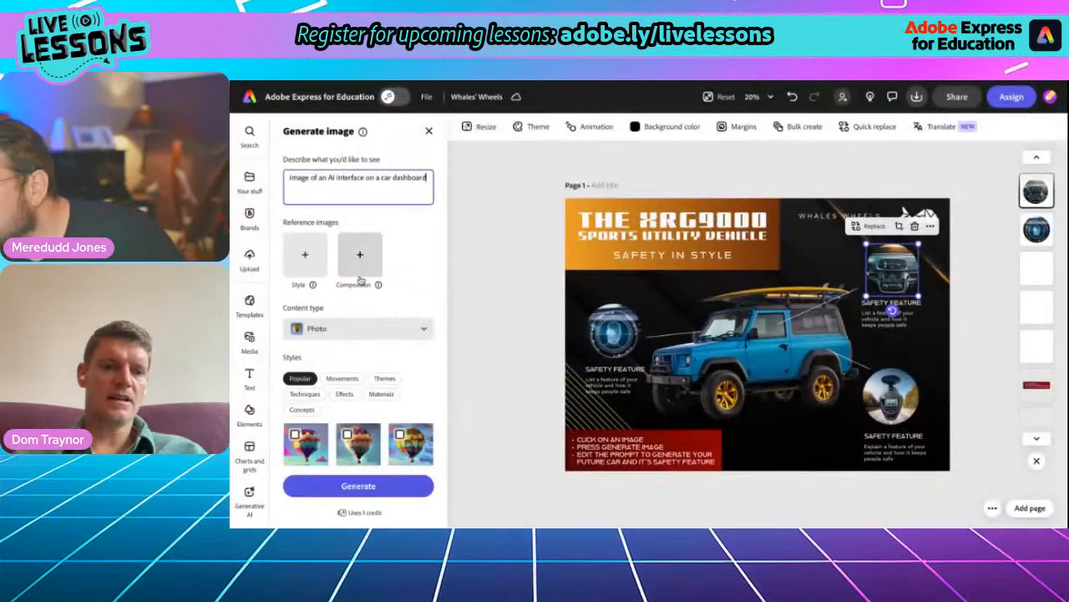
triple_click(324, 182)
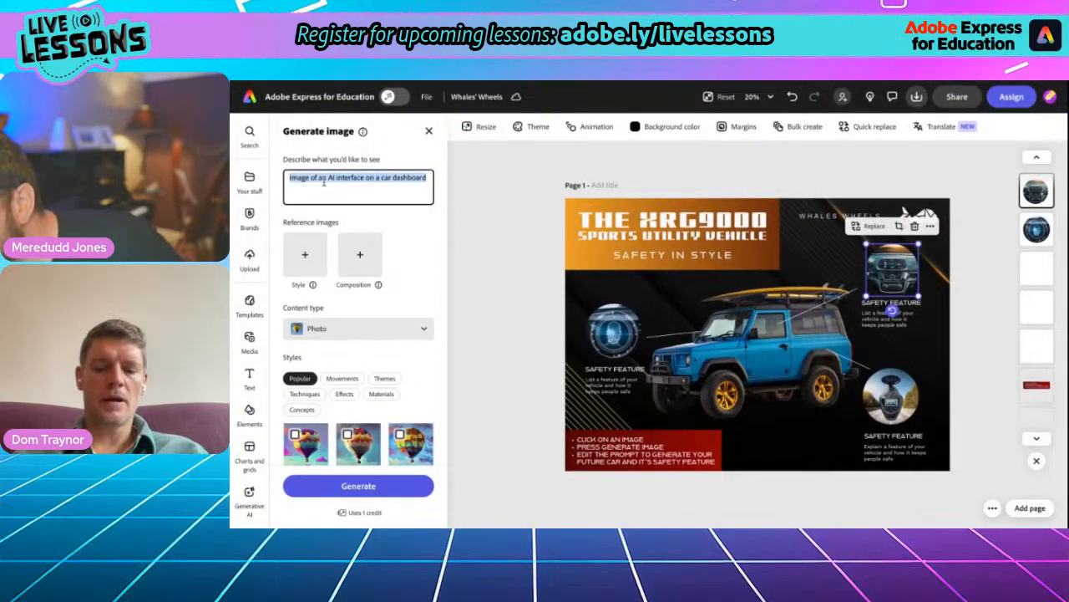
type("parachute")
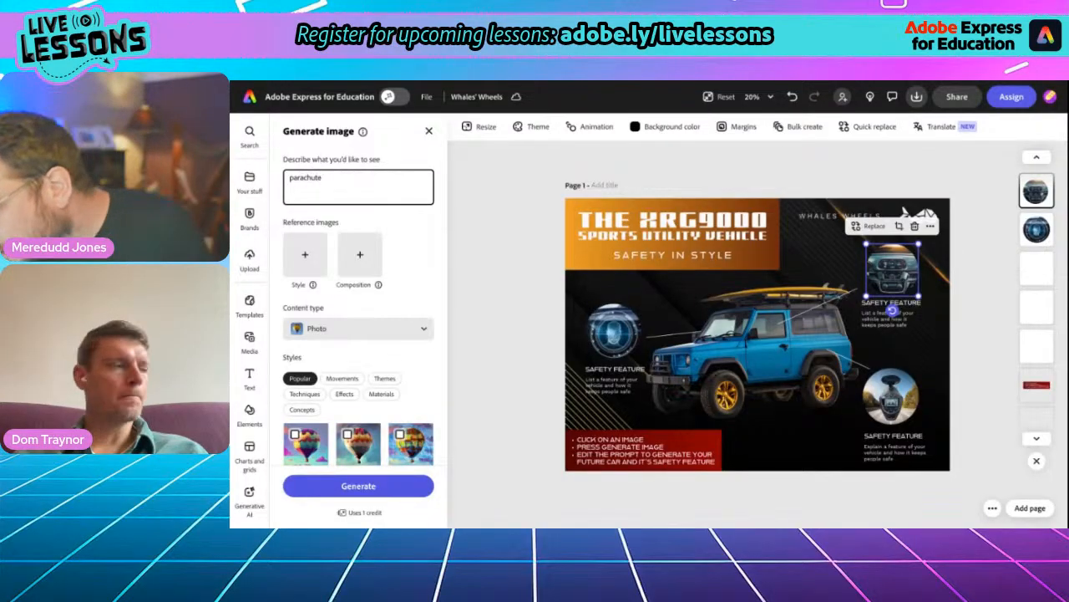
type(" hook")
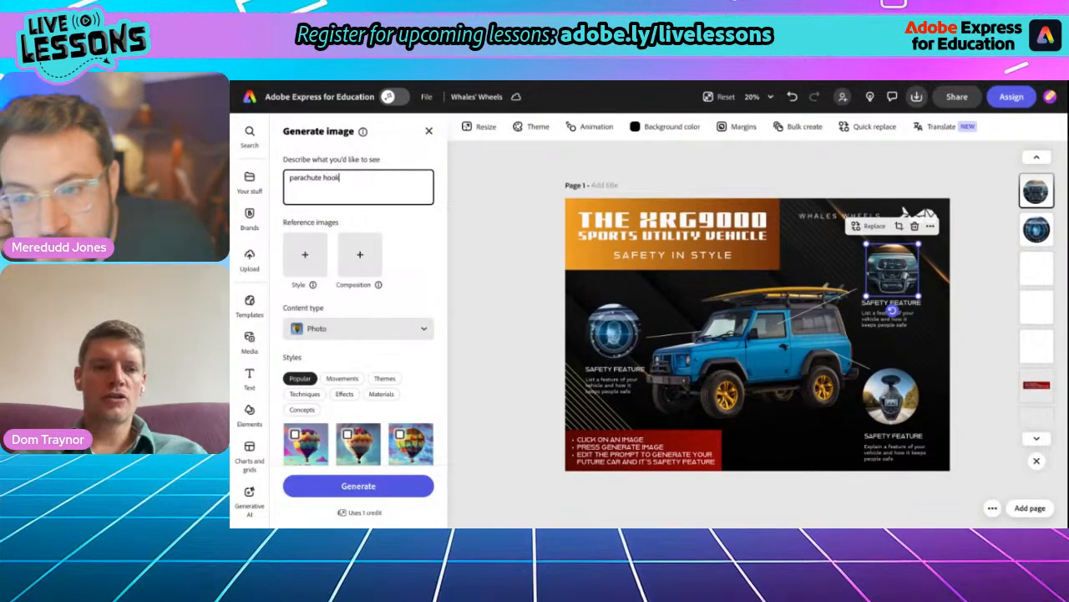
type("ed to the back o")
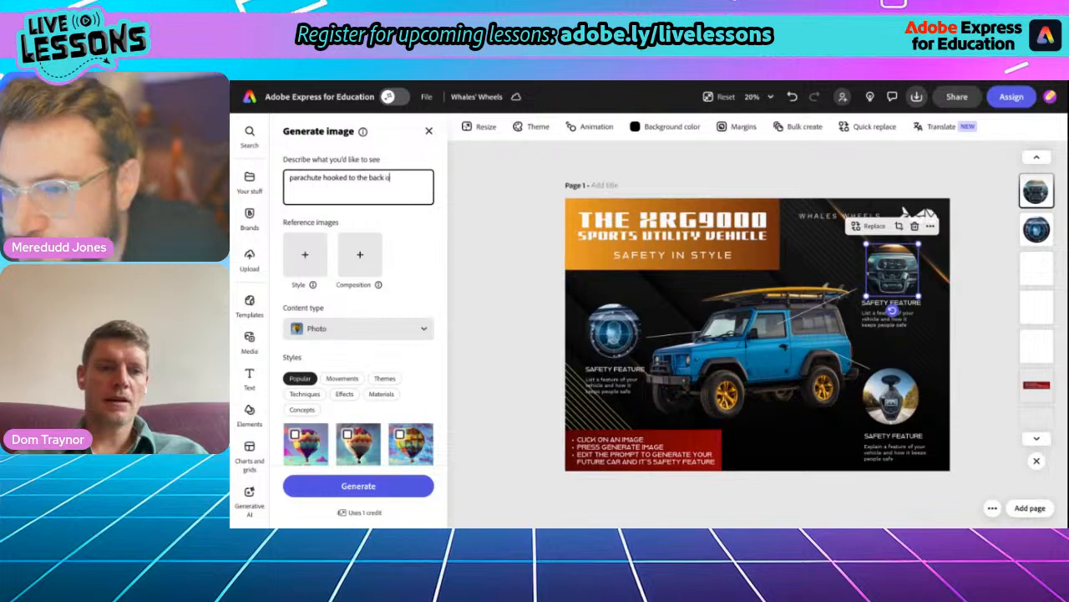
type("f a sports utility vehicle")
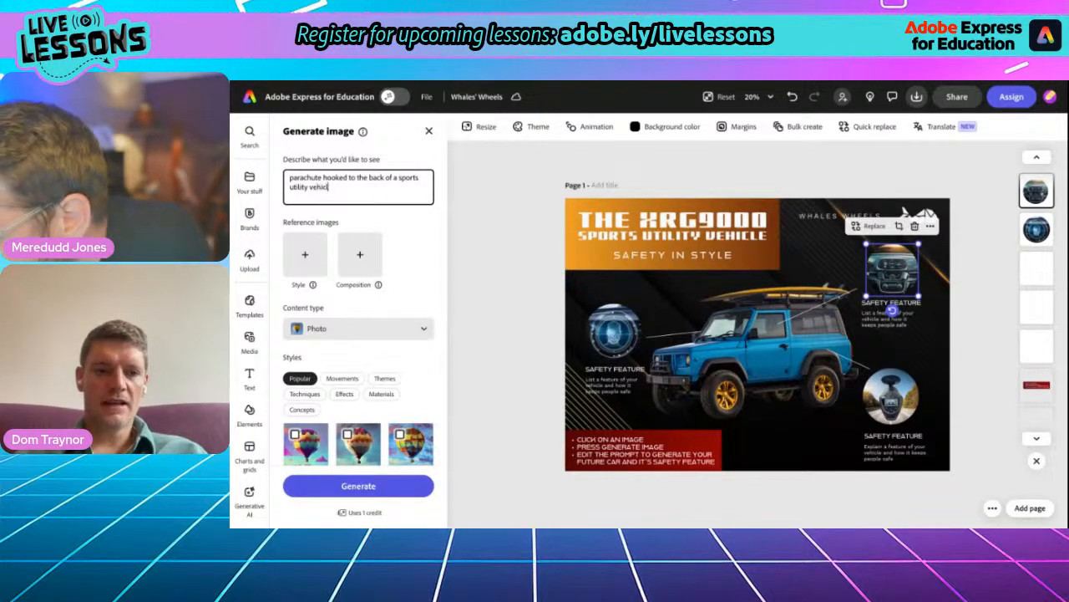
left_click(347, 489)
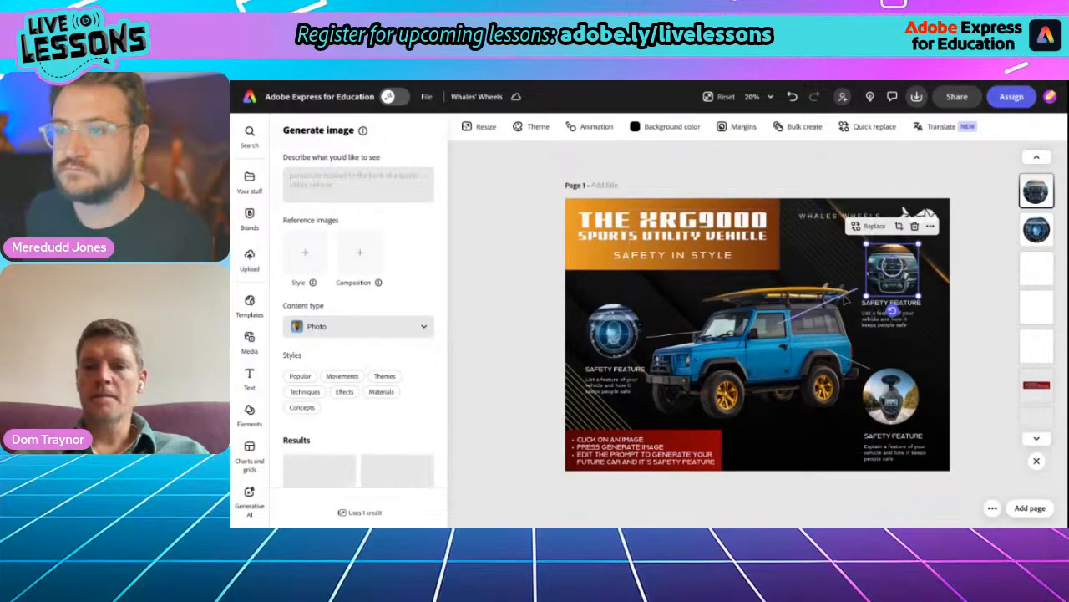
- Use the generated picture of the SUV with an open tailgate and multicoloured parachute as the upper safety feature image
scroll(794, 301, "up", 5)
scroll(847, 302, "right", 4)
scroll(846, 302, "up", 2)
scroll(846, 302, "down", 1)
scroll(738, 333, "down", 1)
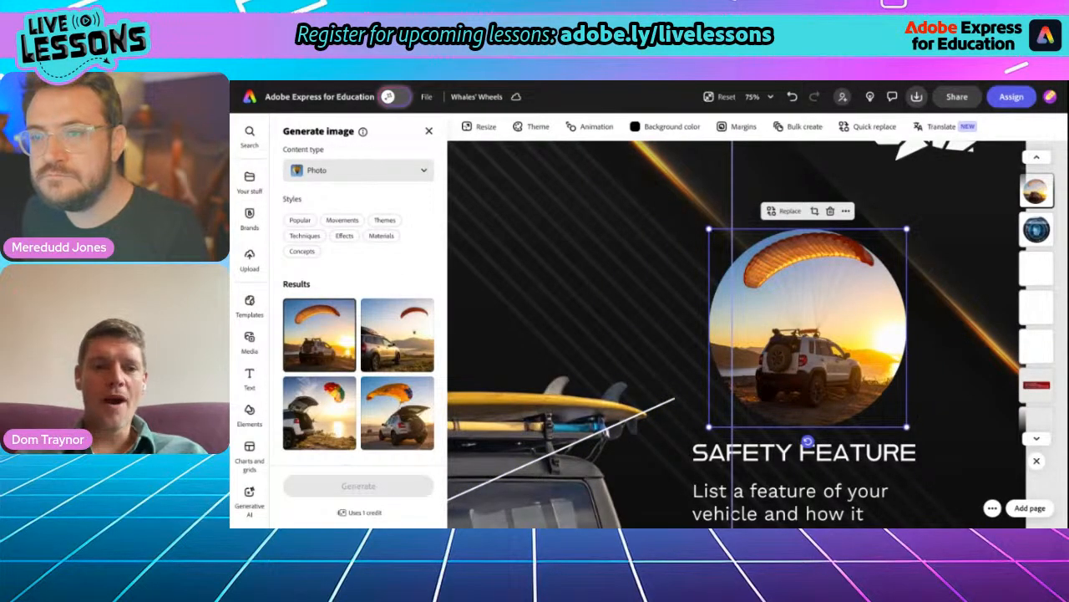
left_click(321, 416)
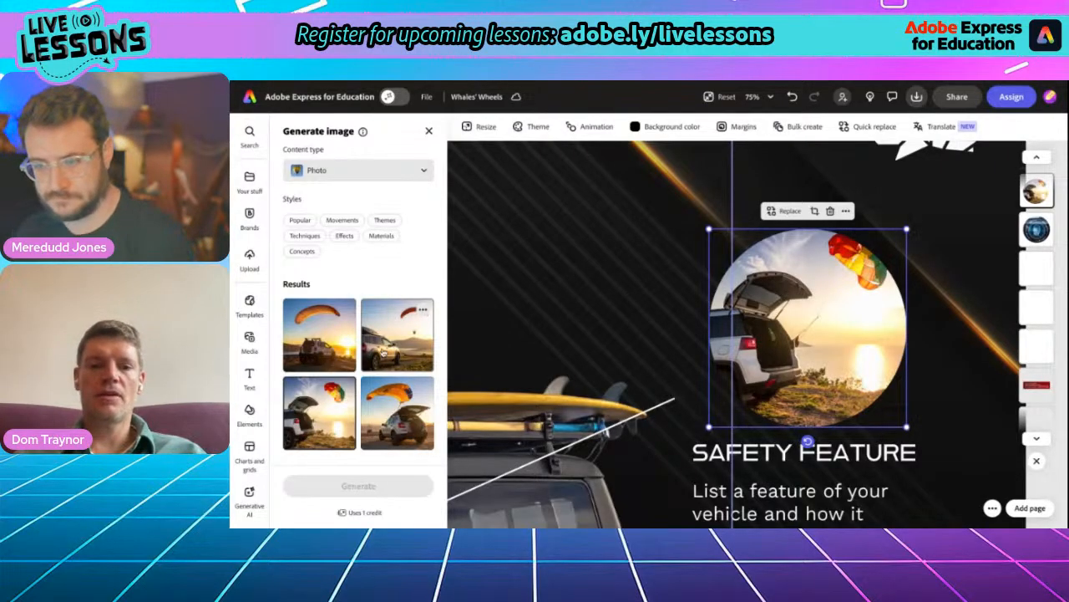
- Replace the SAFETY FEATURE heading under the parachute image with "PARACHUTE BRAKING"
scroll(612, 307, "down", 10)
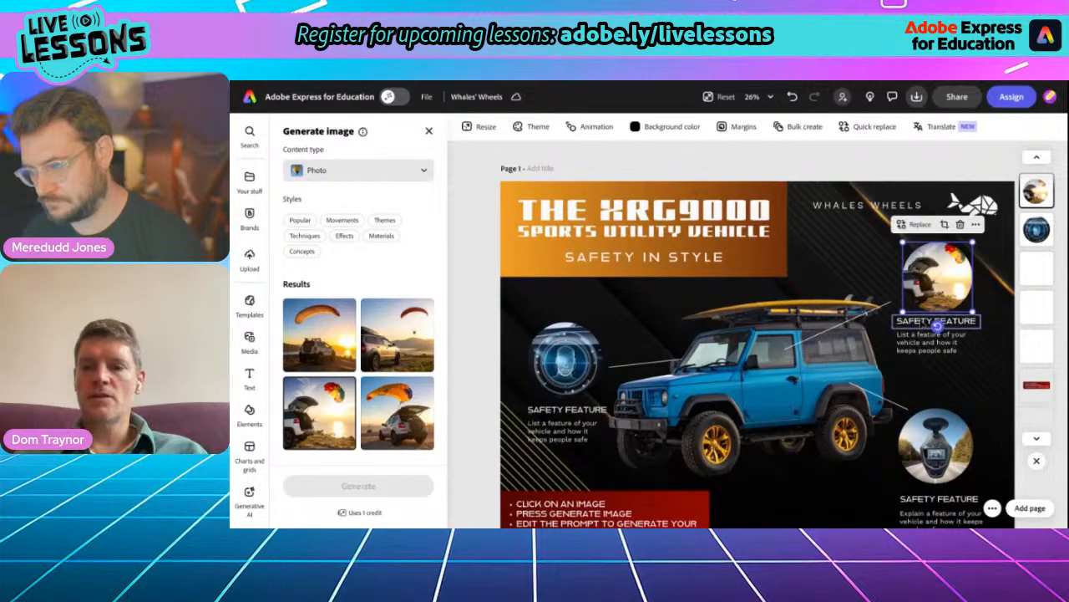
left_click(934, 322)
double_click(924, 324)
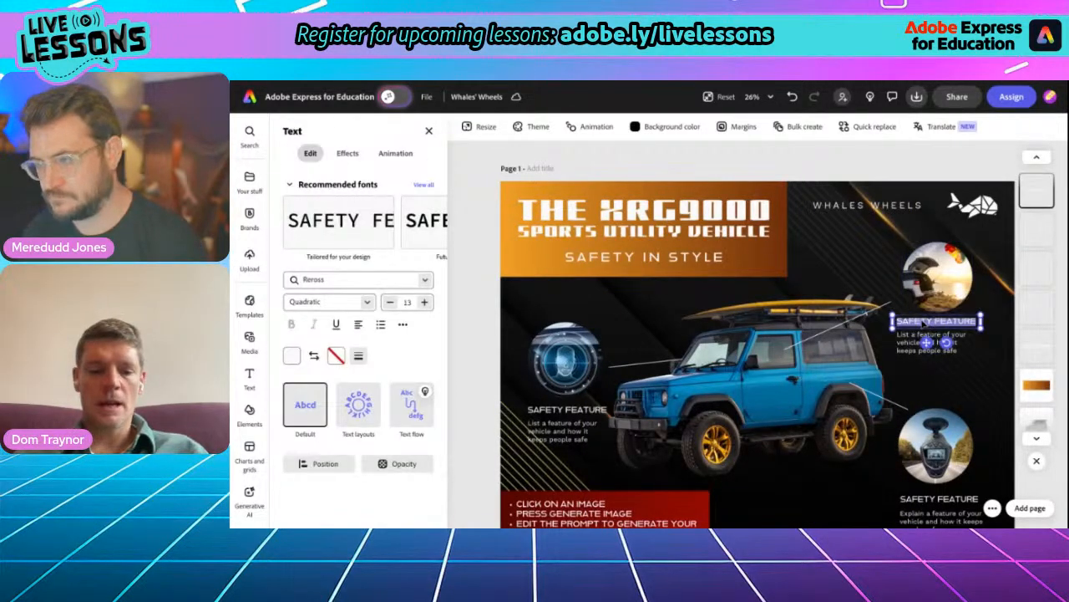
type("Para")
key("BackSpace")
key("BackSpace")
key("BackSpace")
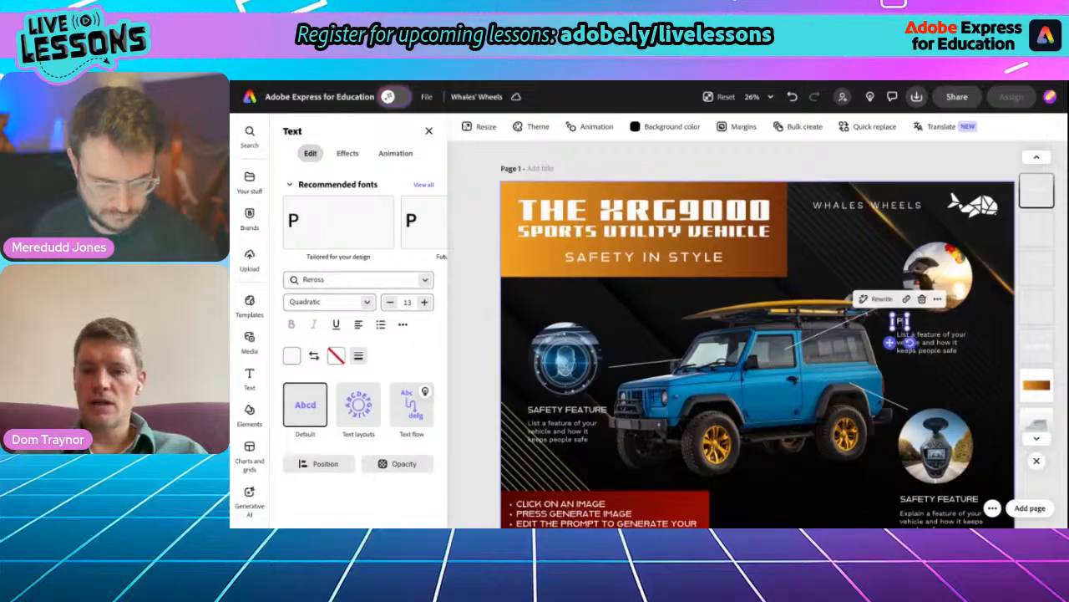
type("ARA")
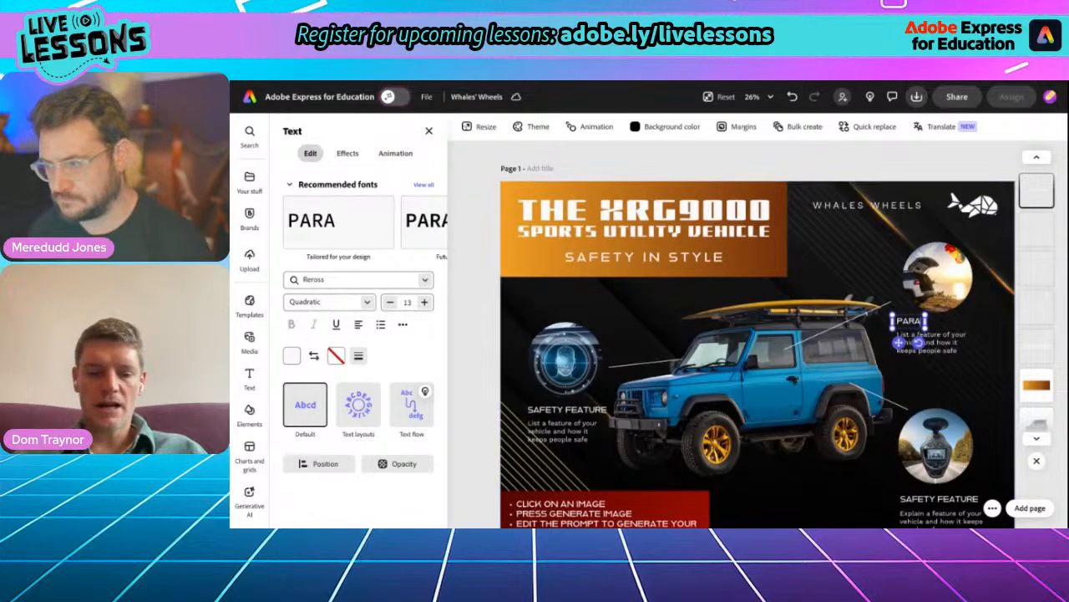
type("CHUTE")
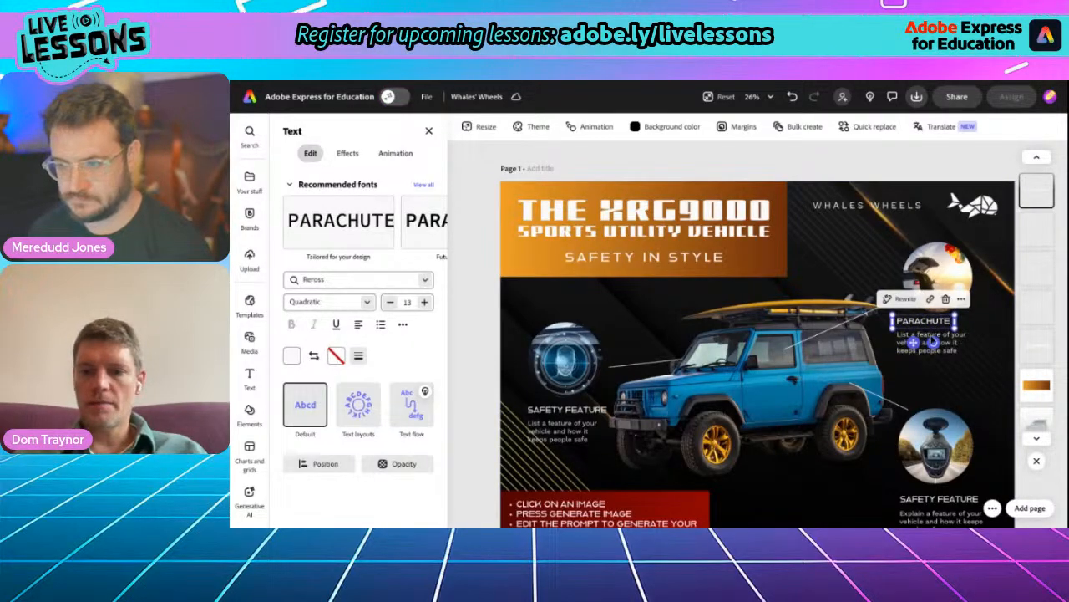
type(" BRAKING")
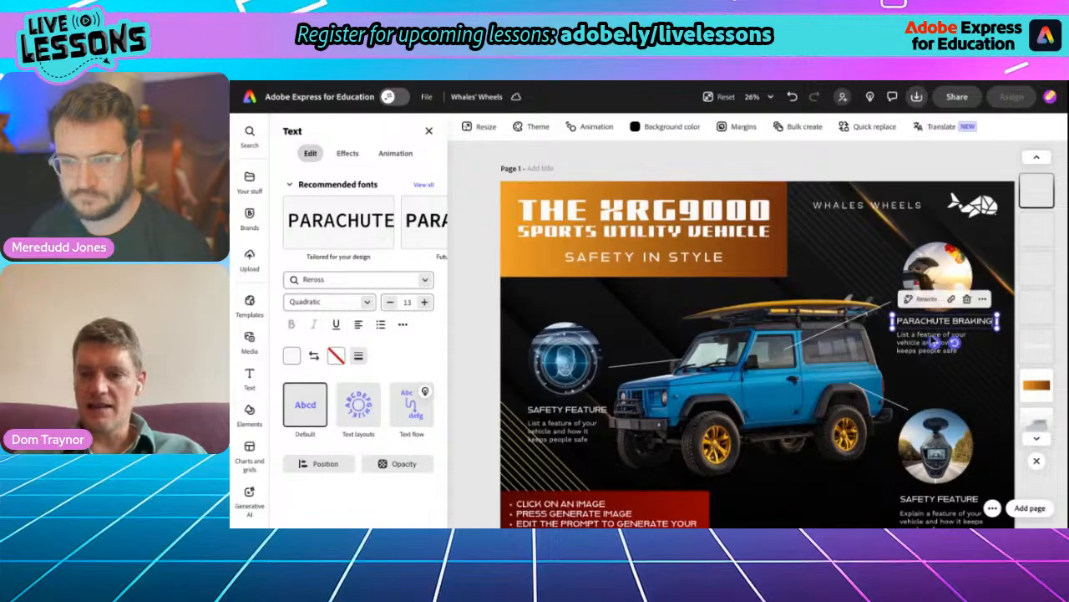
left_click(934, 341)
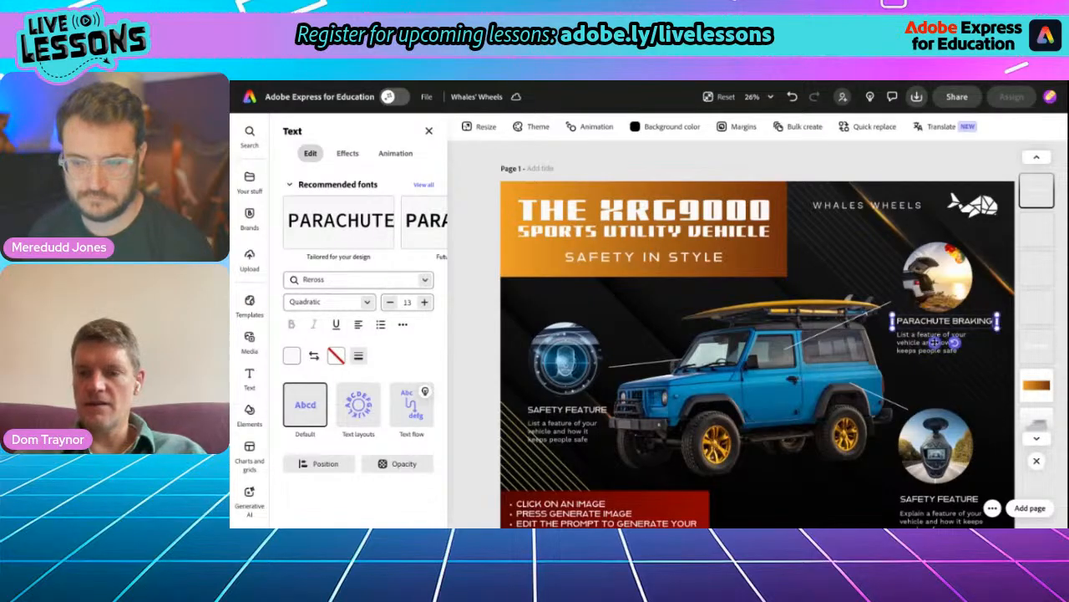
- Enlarge the circular parachute image and shift it up clear of the PARACHUTE BRAKING heading
left_click(937, 284)
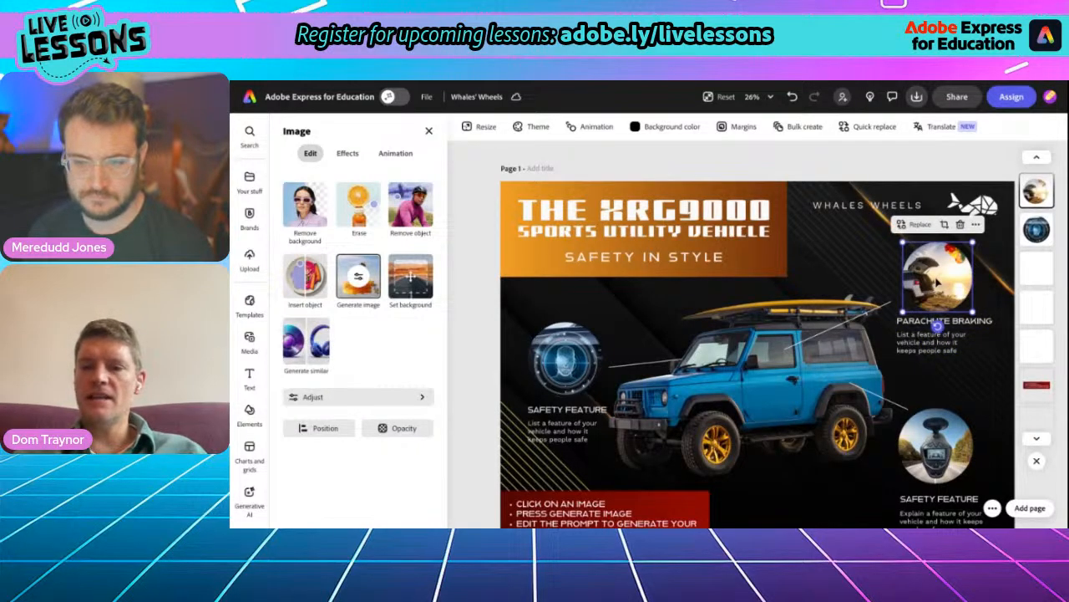
left_click_drag(973, 243, 994, 224)
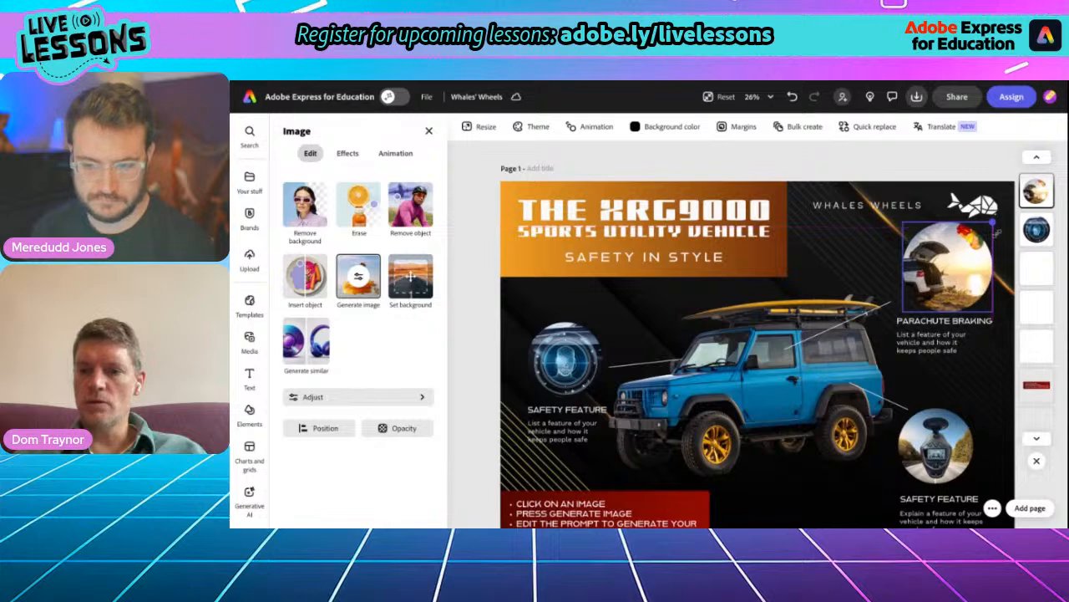
left_click_drag(903, 309, 889, 326)
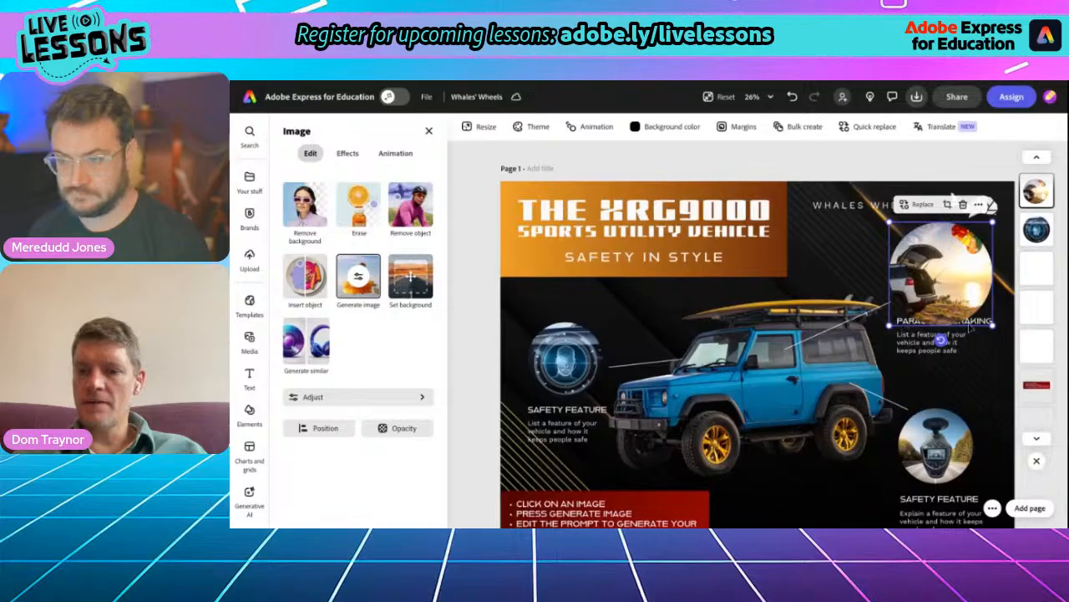
left_click_drag(953, 304, 952, 288)
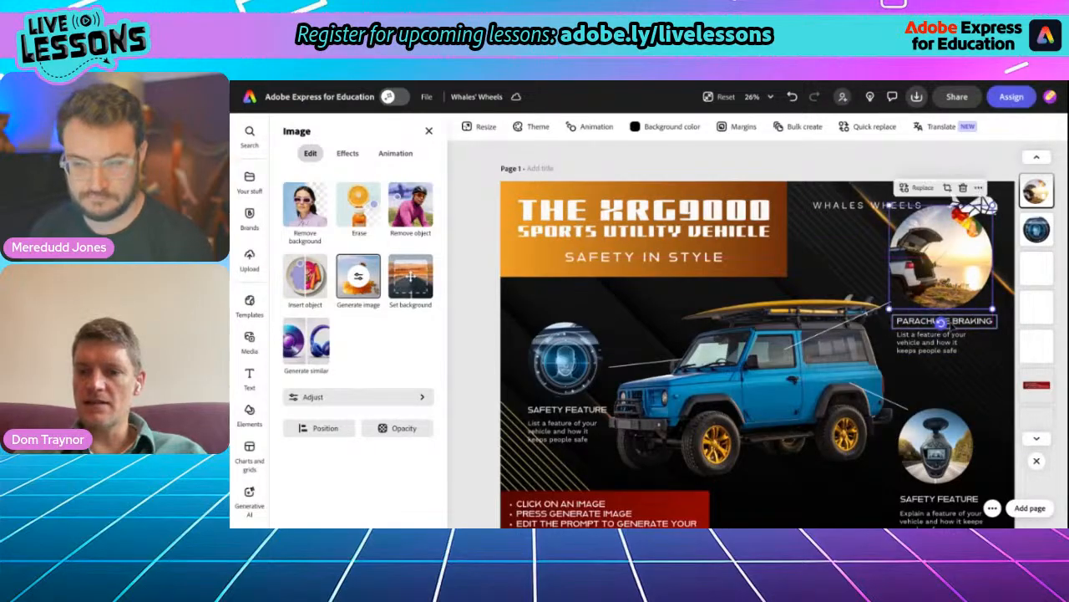
- Move the PARACHUTE BRAKING heading and its description down, and lower the parachute image to sit between them and the whale logo
left_click(941, 321)
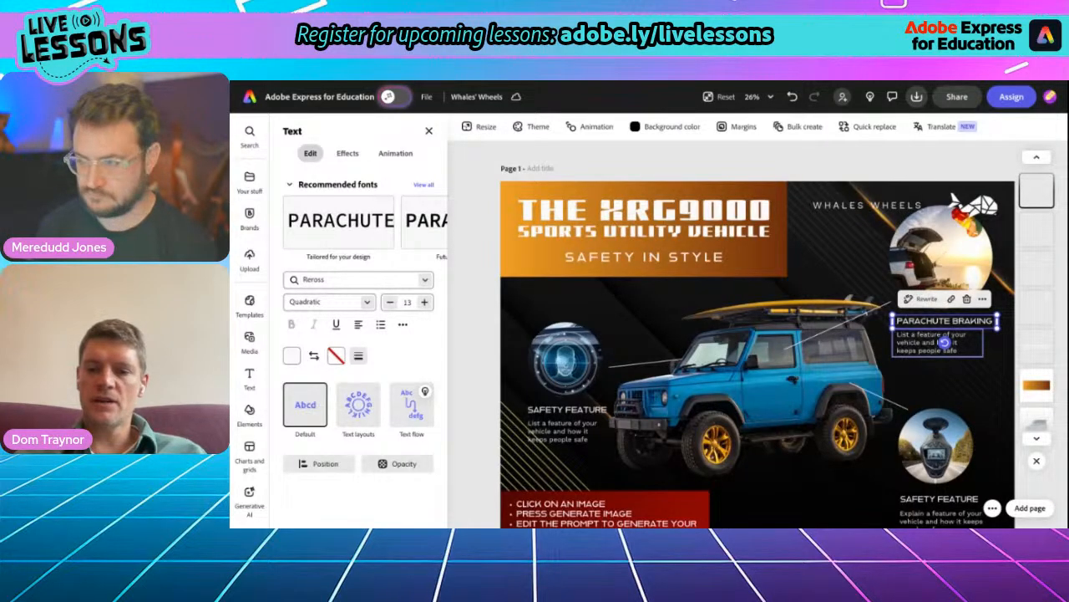
left_click(944, 342, "shift")
left_click_drag(944, 342, 919, 362)
left_click(923, 258)
left_click_drag(923, 258, 923, 279)
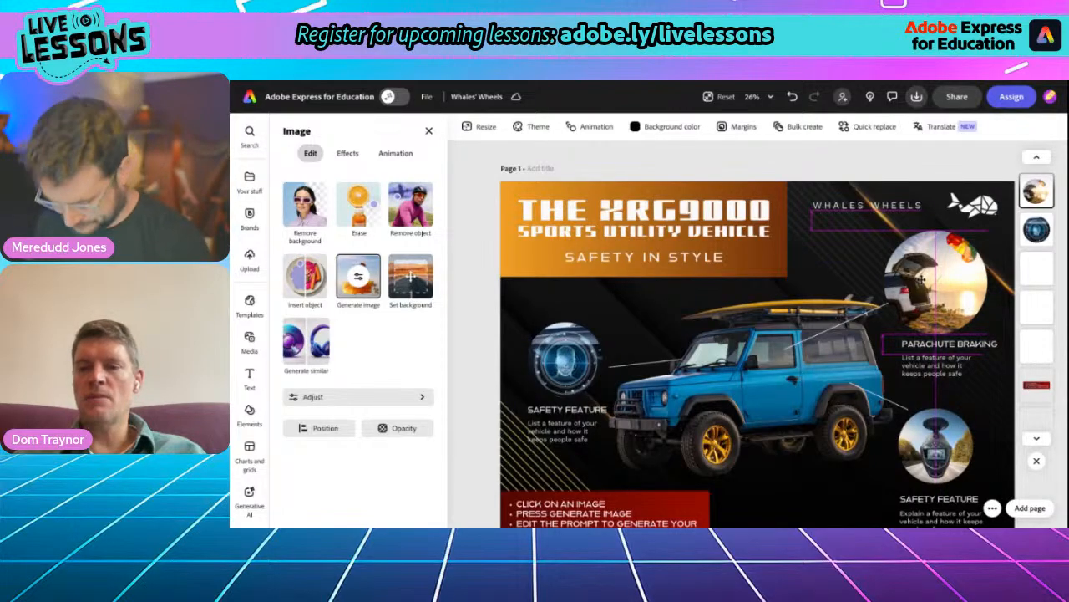
left_click_drag(921, 278, 921, 279)
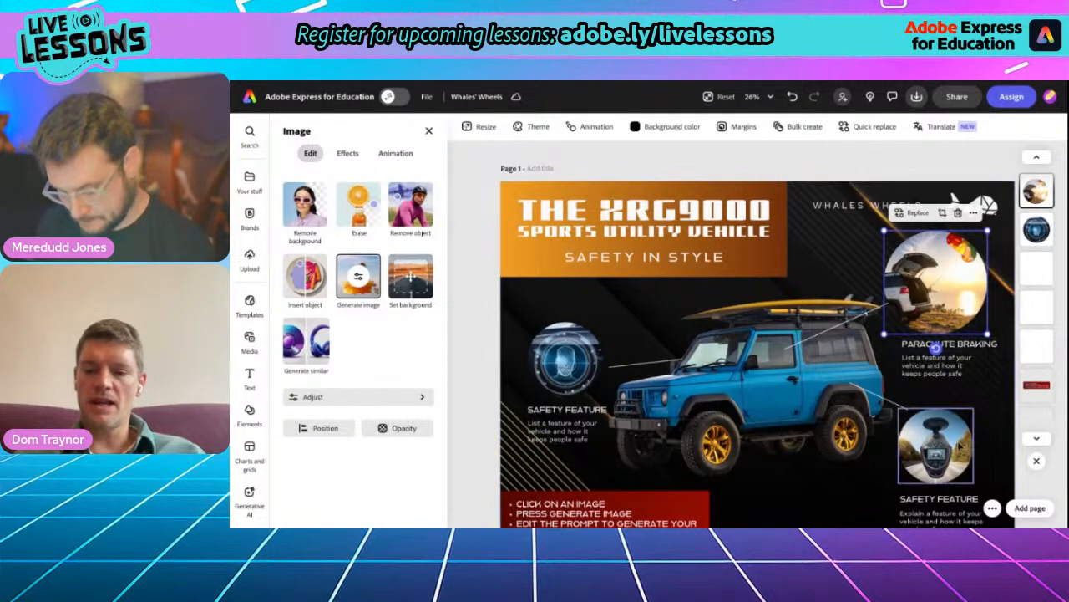
- Replace the SAFETY FEATURE heading under the car sensor image with "DRIVER HEALTH"
scroll(956, 446, "down", 2)
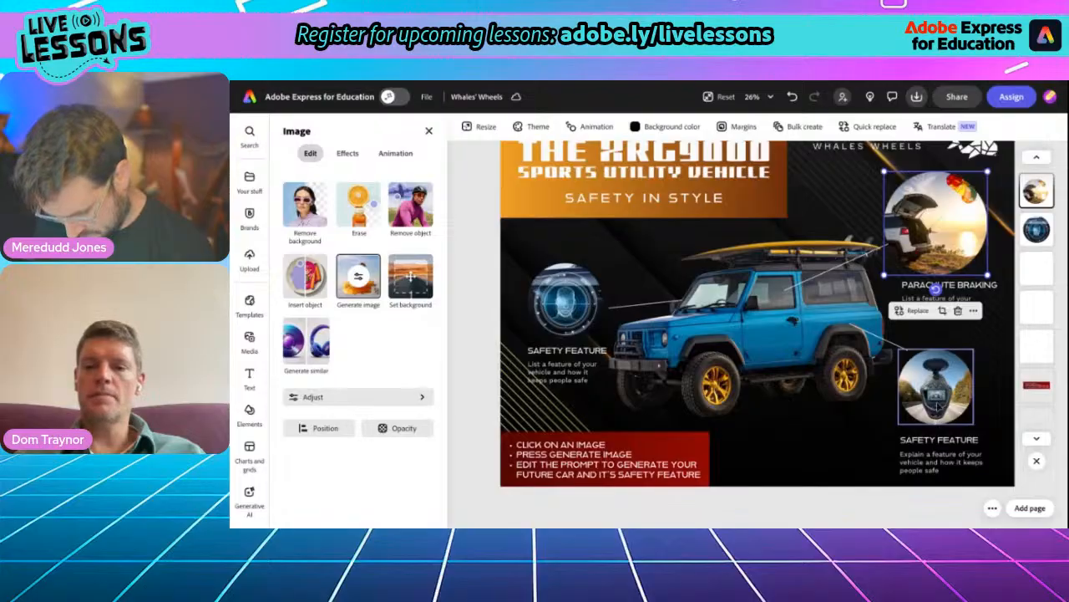
double_click(939, 439)
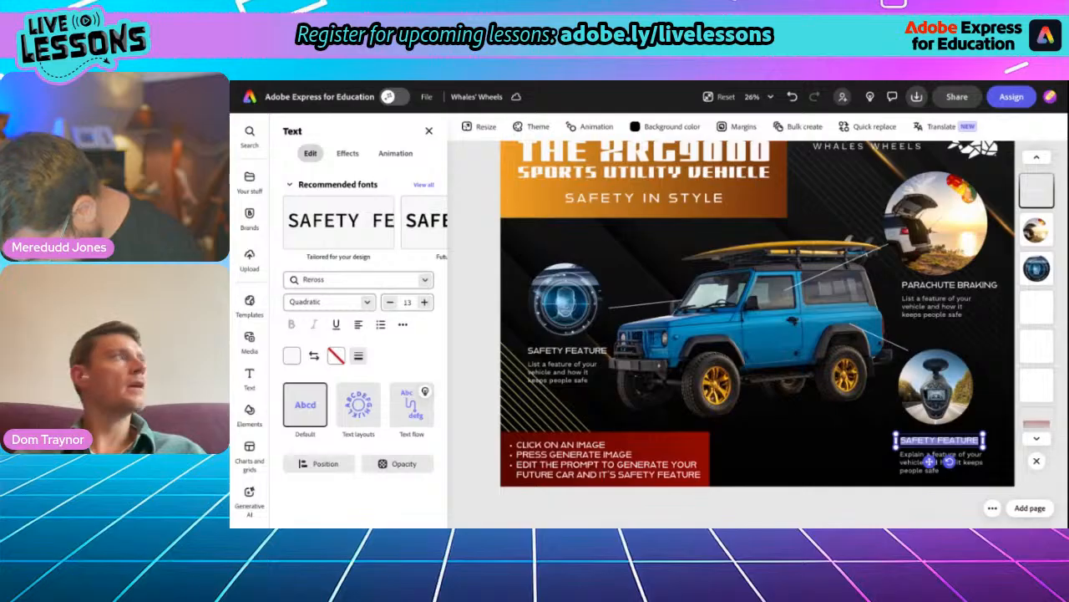
type("DR")
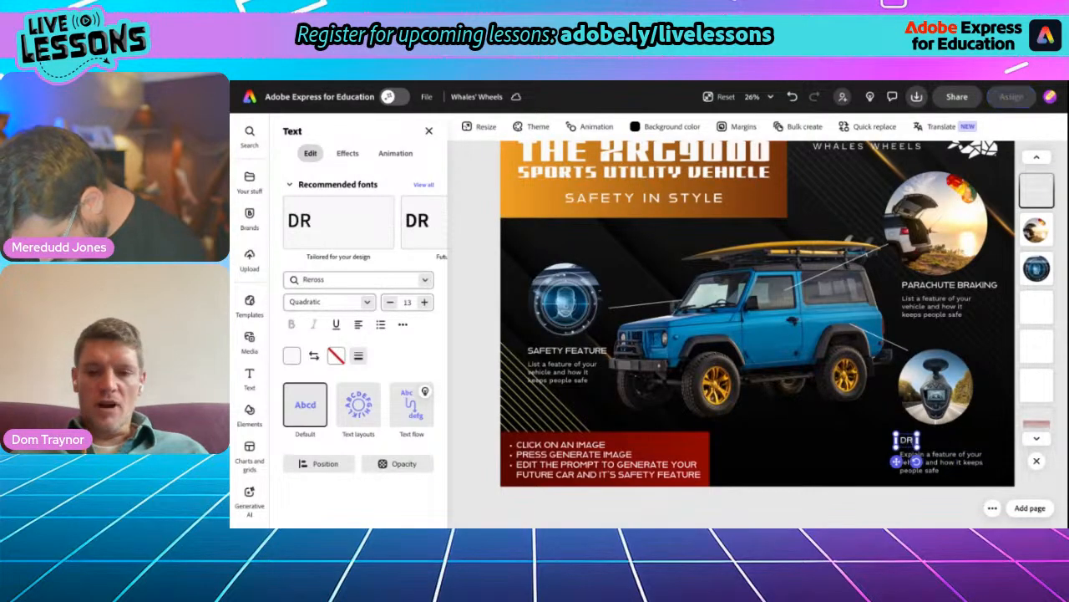
type("IVER HEALTH")
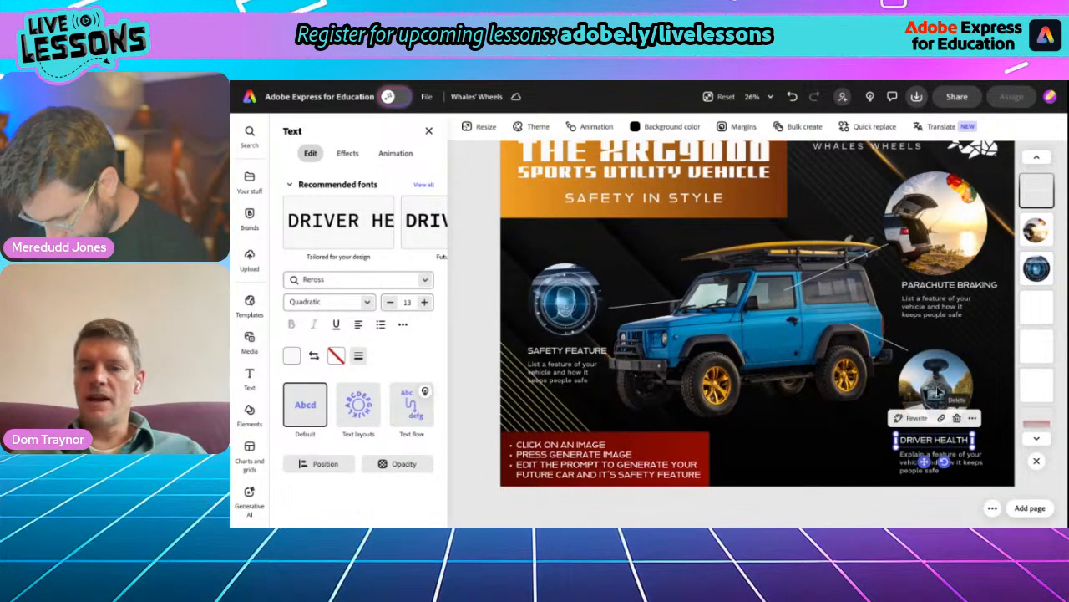
- Generate a replacement for the image above DRIVER HEALTH with the prompt "car driver, wearing a heart monitor, asleep"
left_click(940, 392)
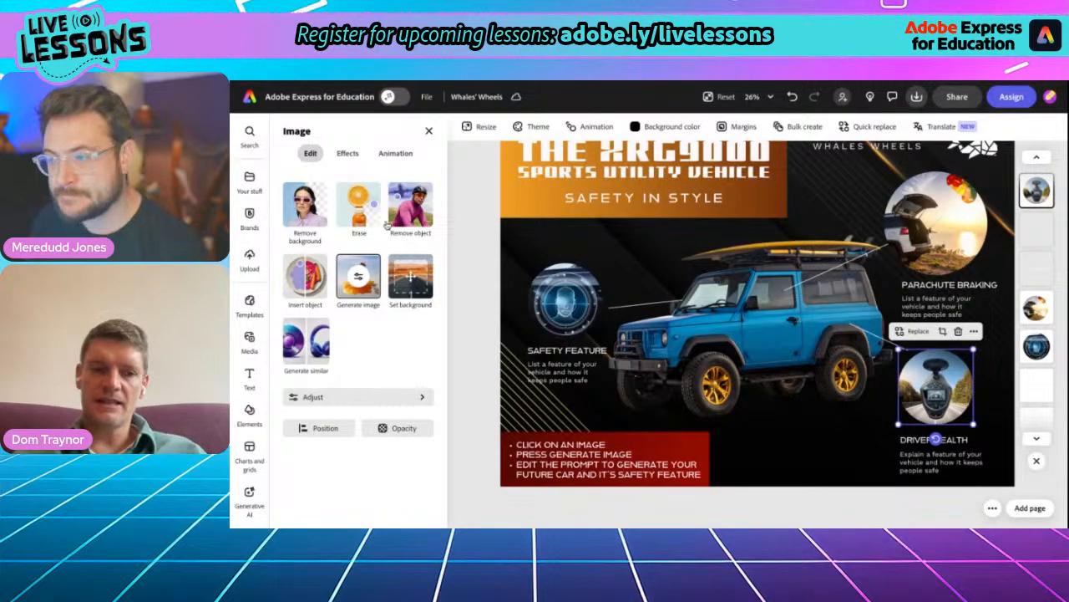
left_click(359, 278)
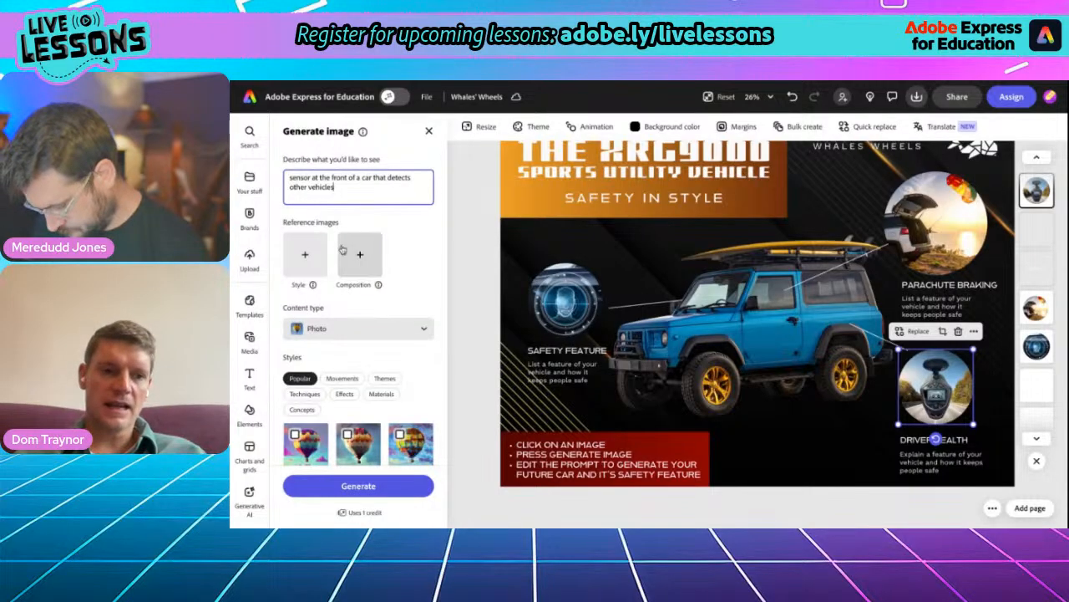
triple_click(314, 178)
type("d")
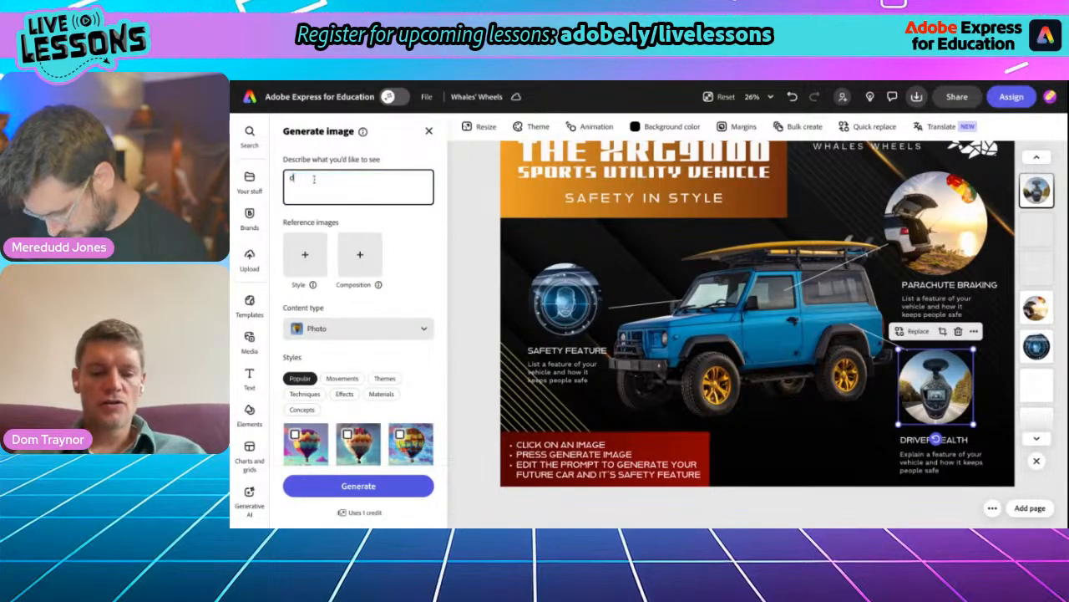
type("riv")
key("ctrl+z")
type("ca")
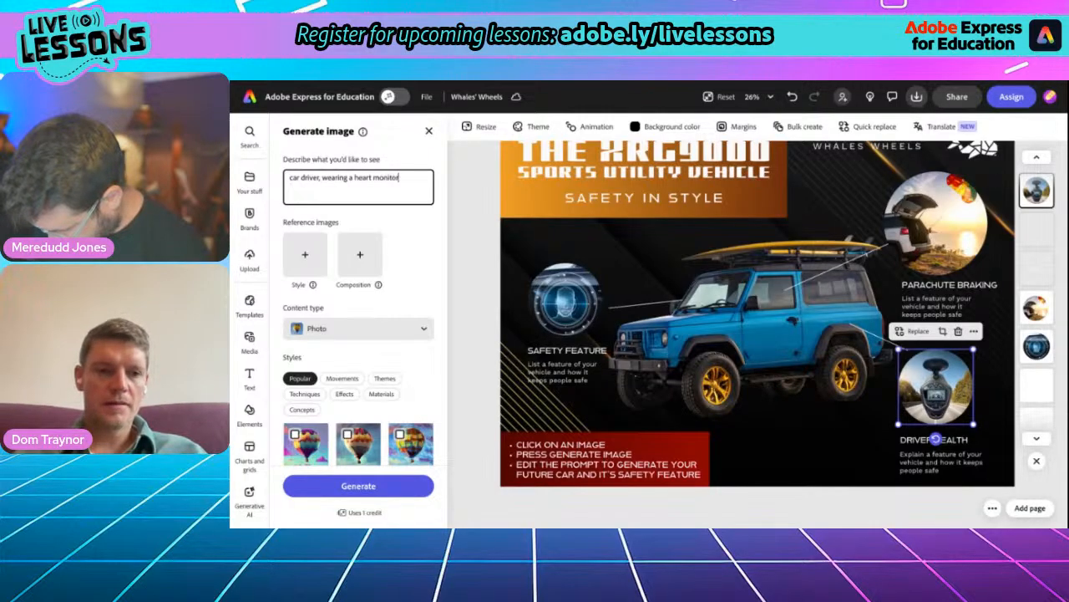
type("asleep")
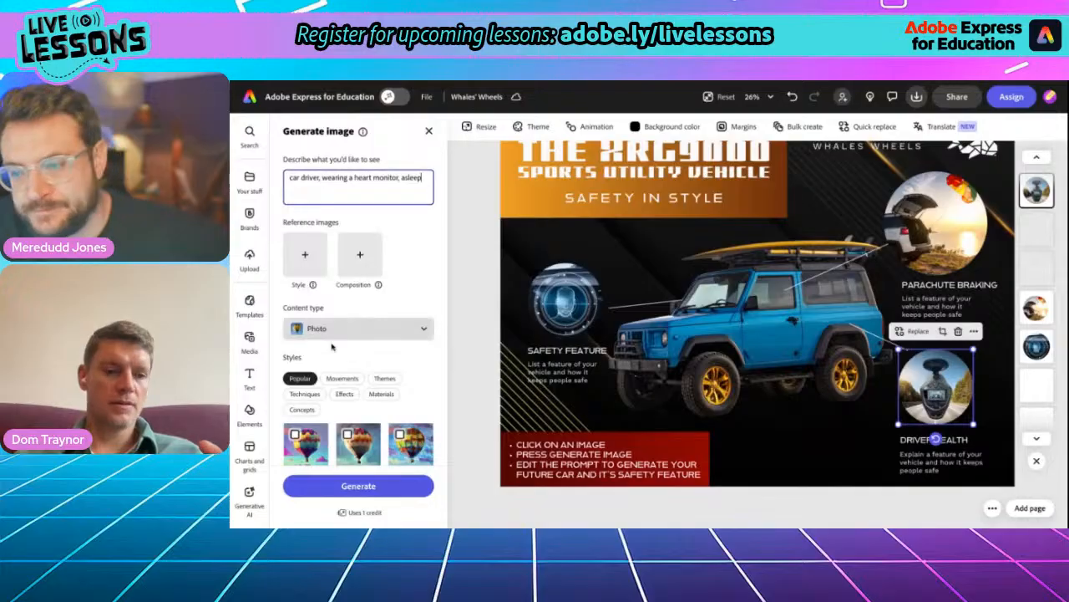
left_click(358, 486)
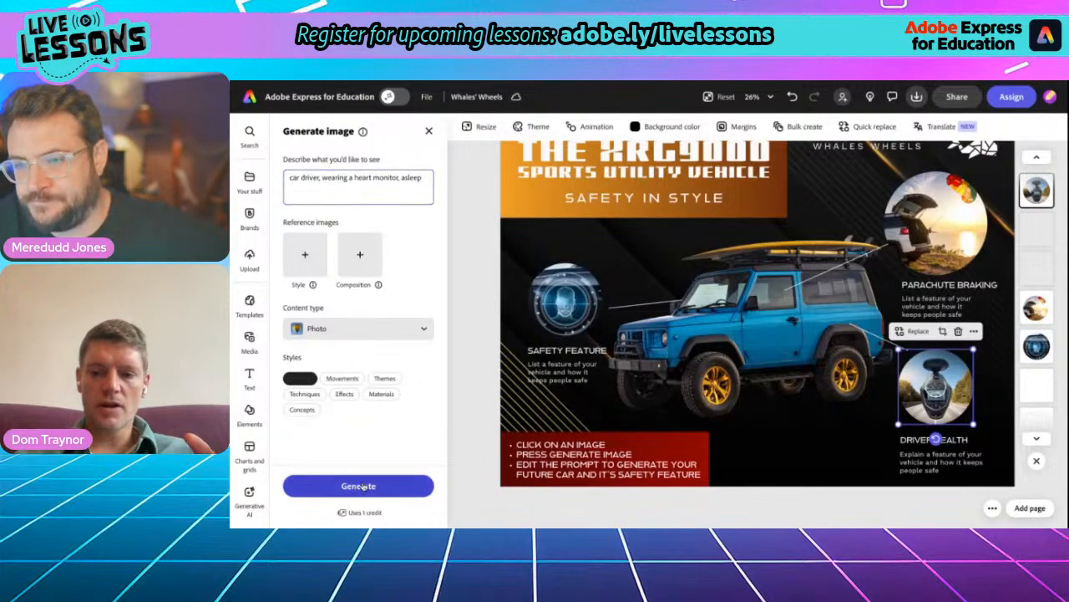
- Use the generated picture of the woman asleep against the steering wheel for the driver health feature, and enlarge it
scroll(936, 438, "up", 5)
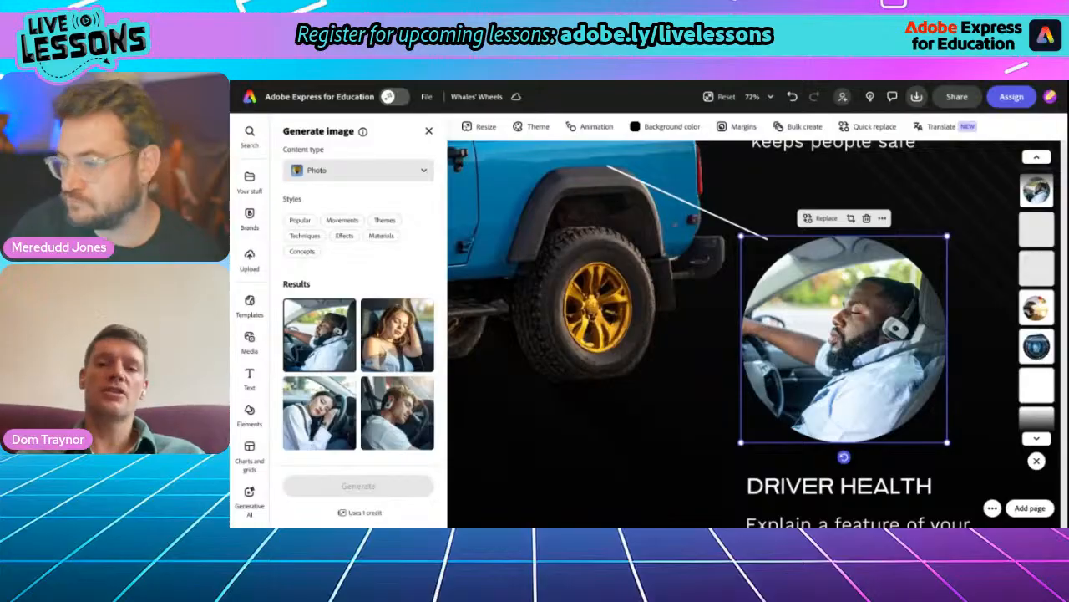
left_click(336, 415)
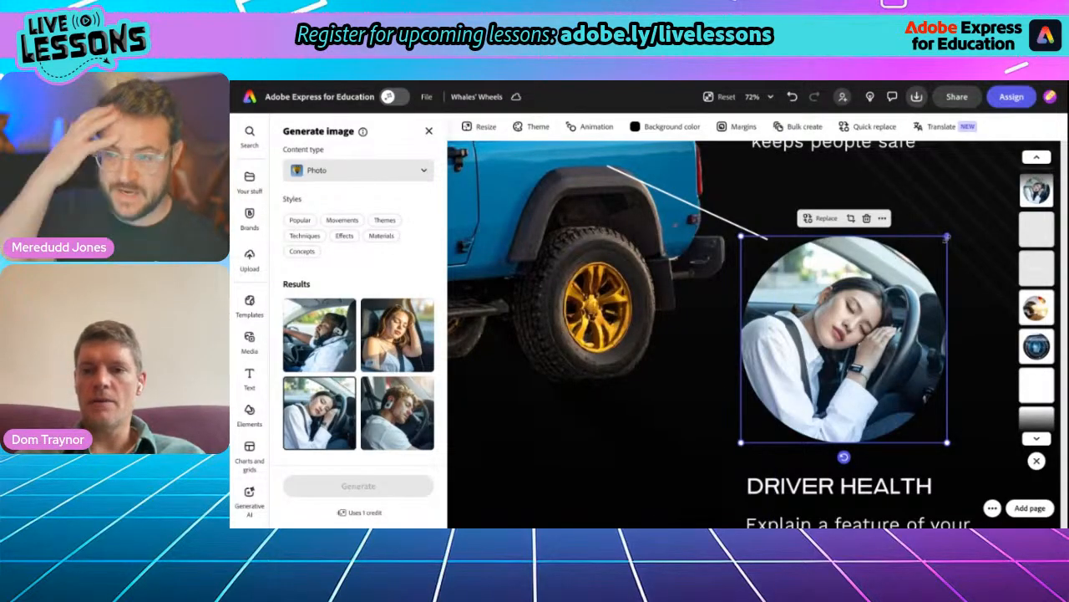
left_click_drag(948, 238, 999, 202)
left_click_drag(741, 193, 730, 185)
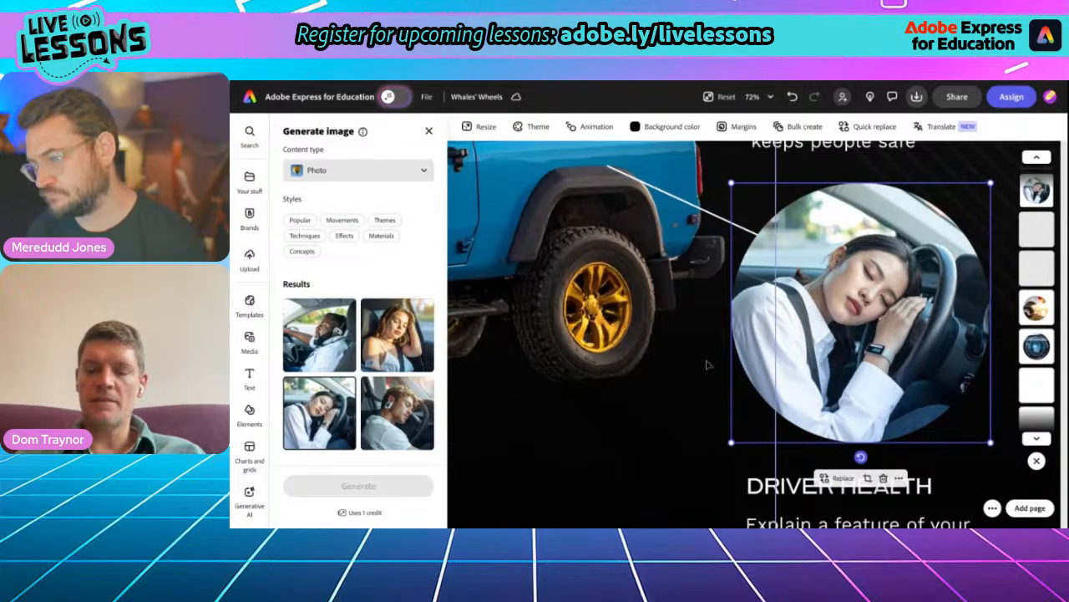
- Nudge the enlarged driver health image slightly upward, away from the DRIVER HEALTH heading
scroll(708, 364, "down", 5)
scroll(706, 366, "down", 2)
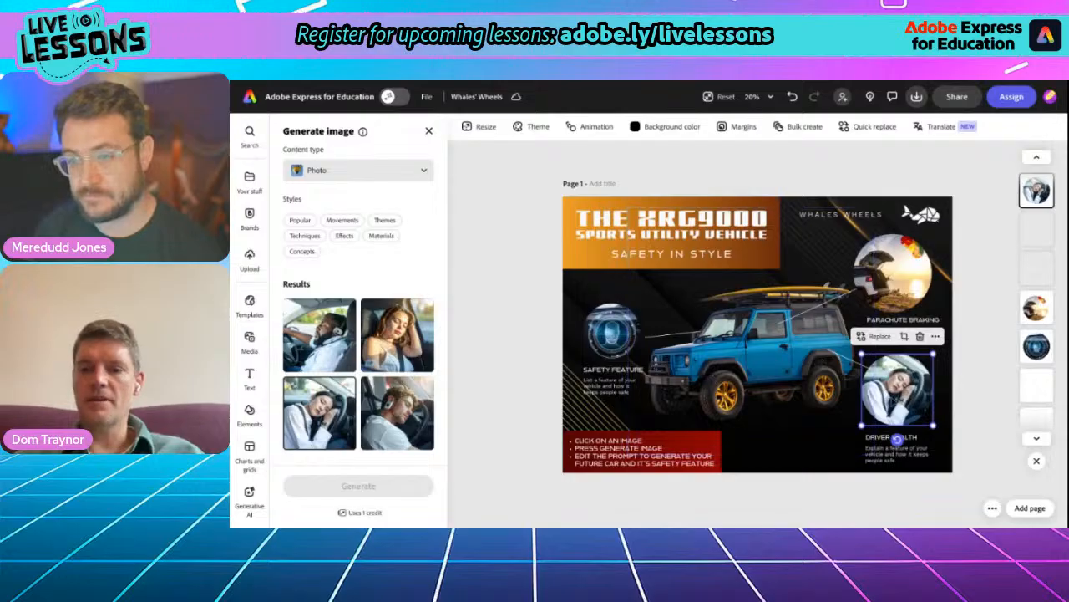
left_click(895, 401)
left_click_drag(895, 402, 898, 394)
left_click(891, 438)
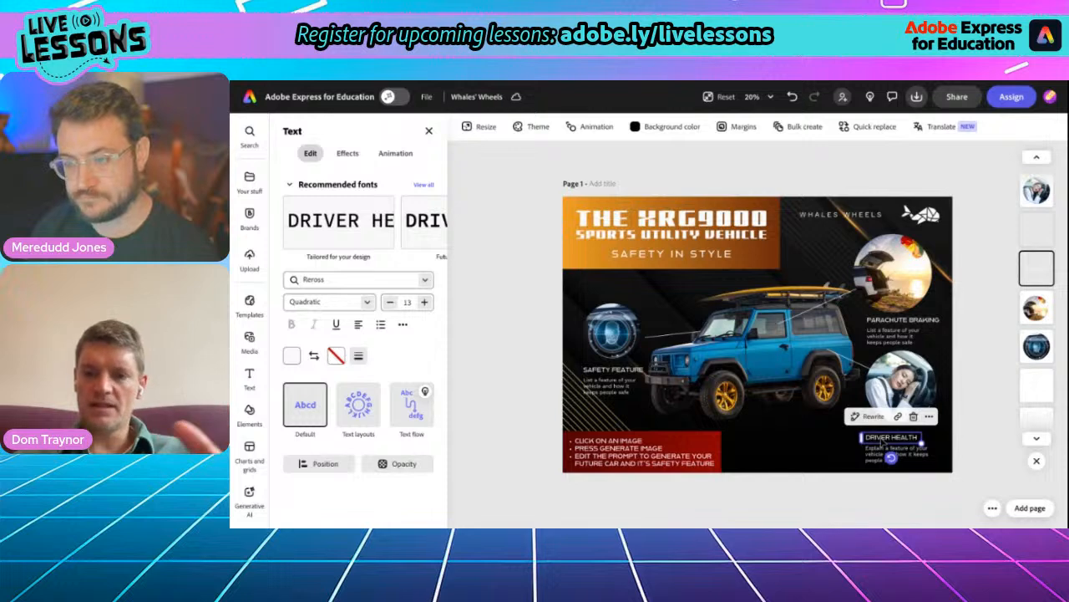
- Generate a replacement for the face detection image with the prompt "Car sensor on windscreen. Child on bike in the road."
scroll(626, 361, "up", 5)
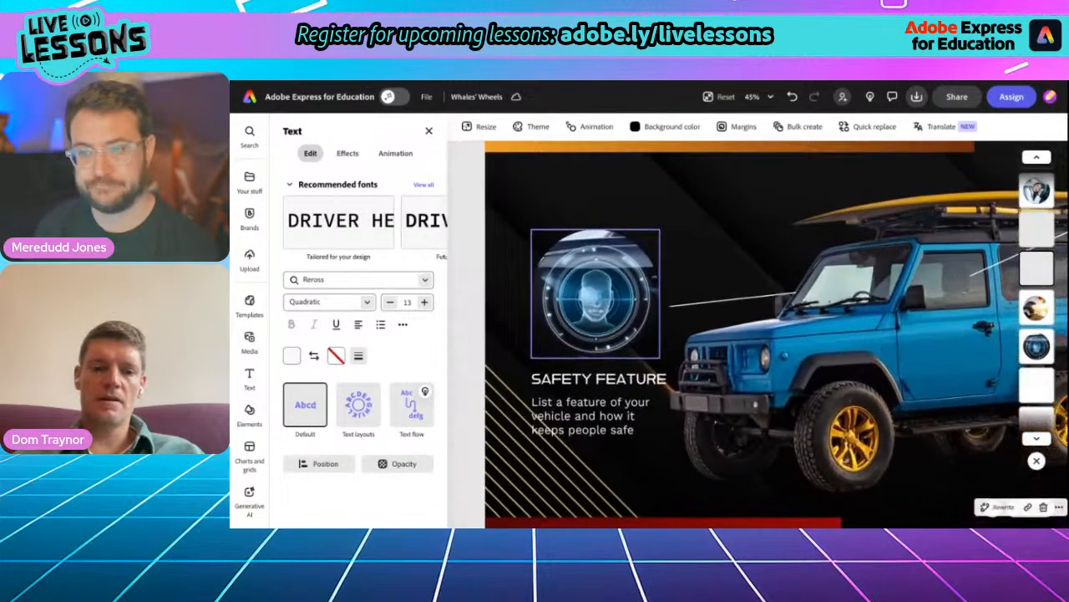
left_click(598, 305)
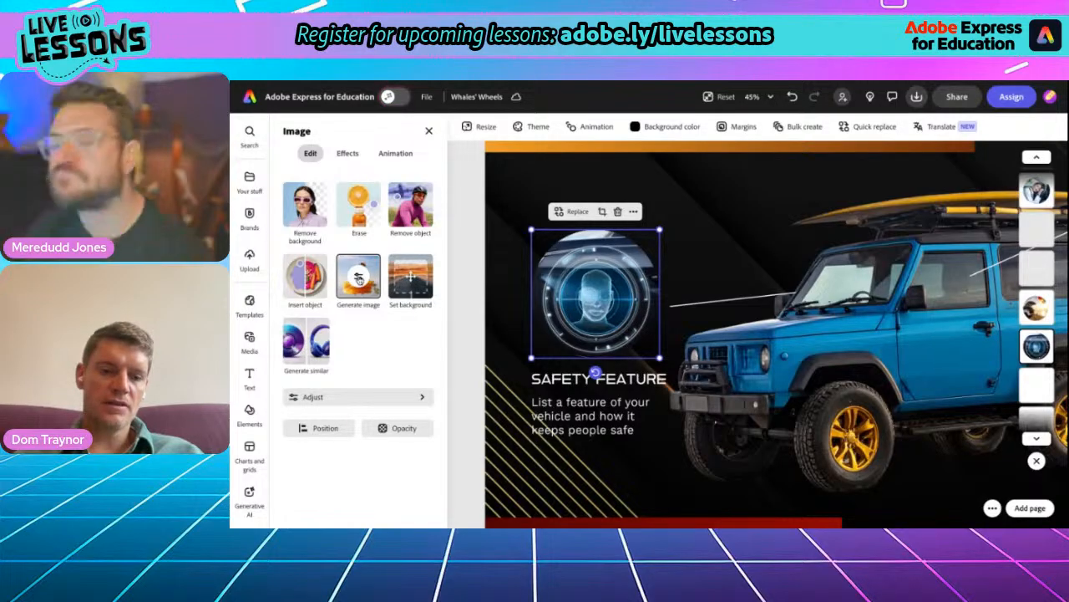
left_click(359, 278)
double_click(328, 177)
key("ctrl+a")
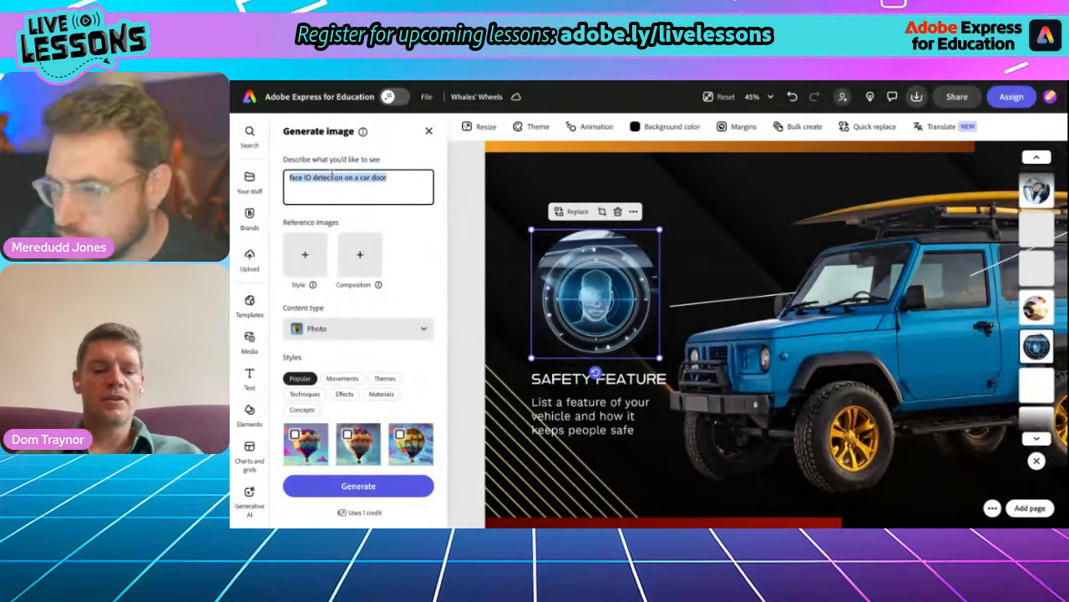
type("car sens")
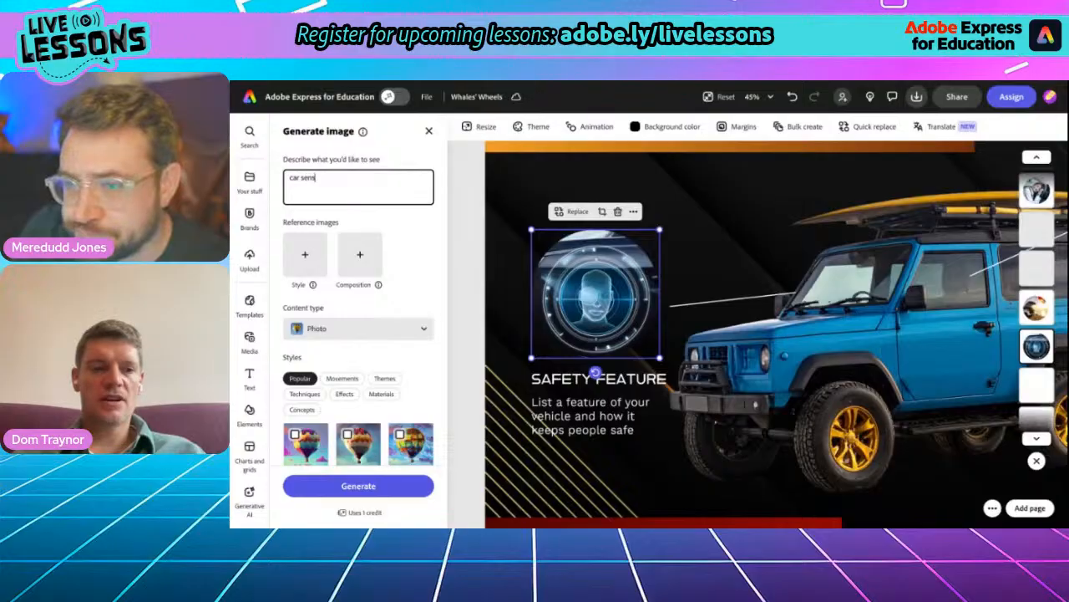
type("or in")
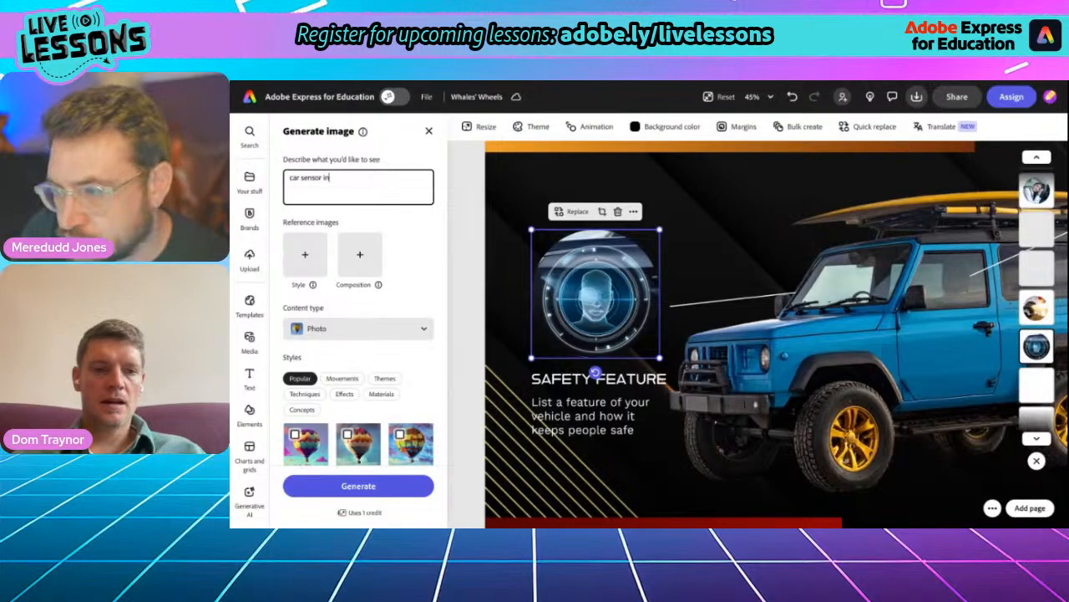
type(" windscreen. Child on bike in the road.")
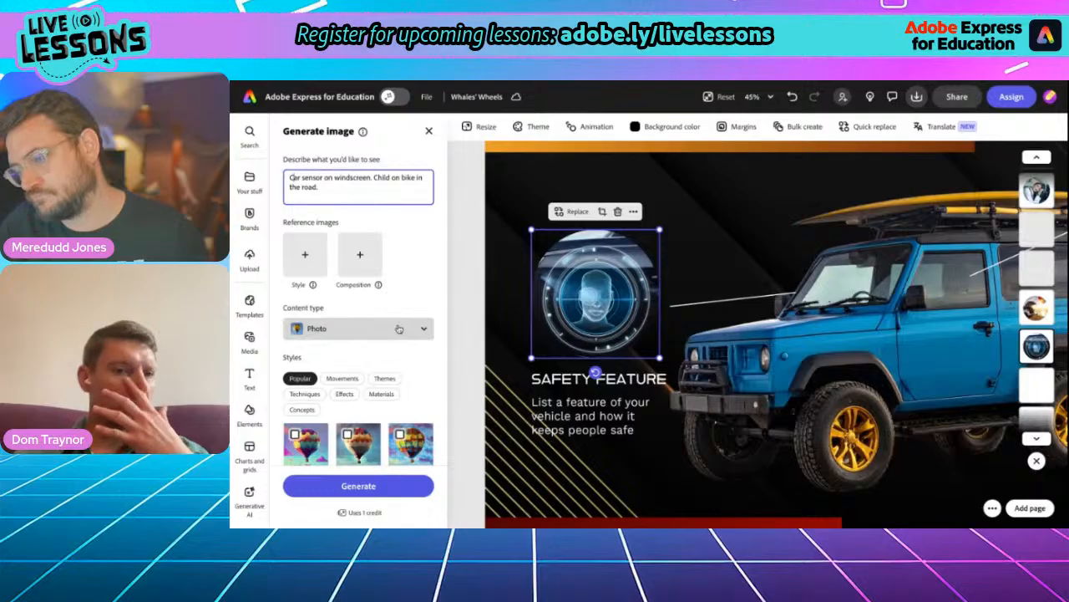
scroll(358, 328, "down", 3)
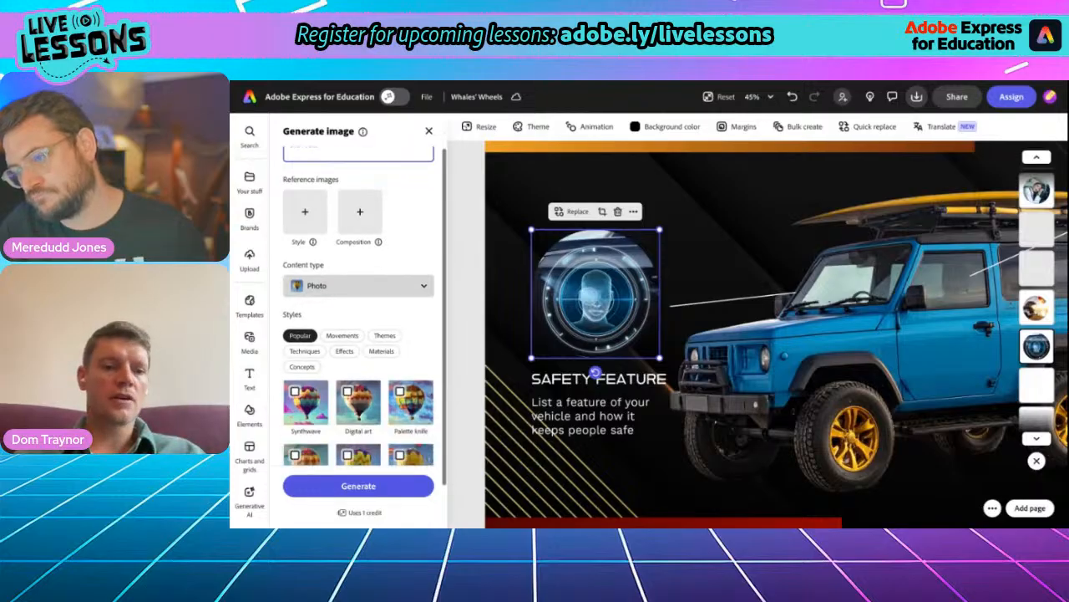
left_click(364, 487)
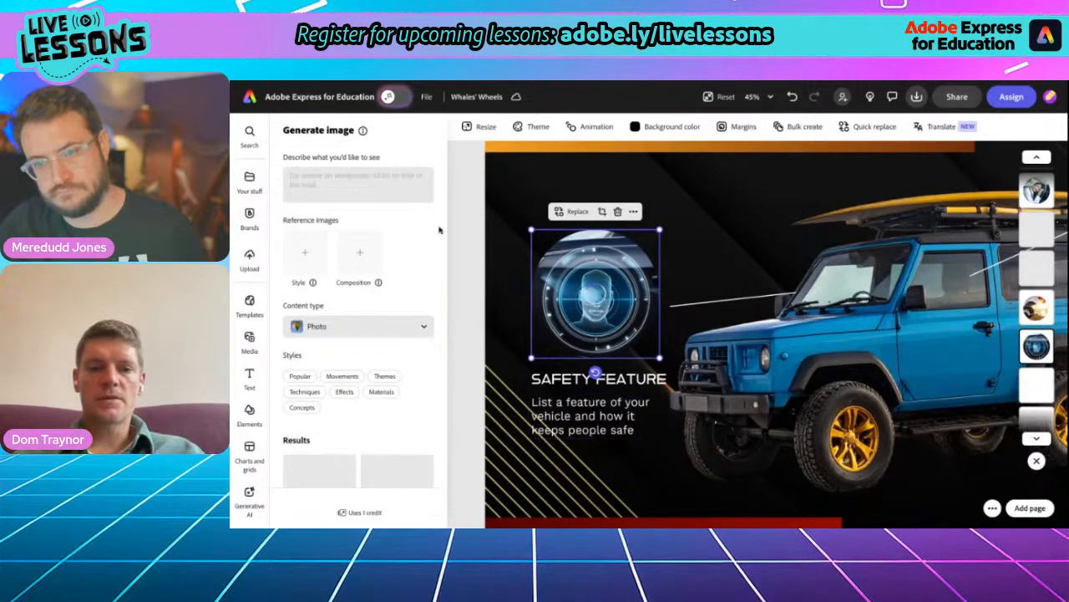
- Enlarge the safety feature image and, after comparing the generated results, use the blond child riding a bike with a white basket
left_click_drag(528, 231, 501, 213)
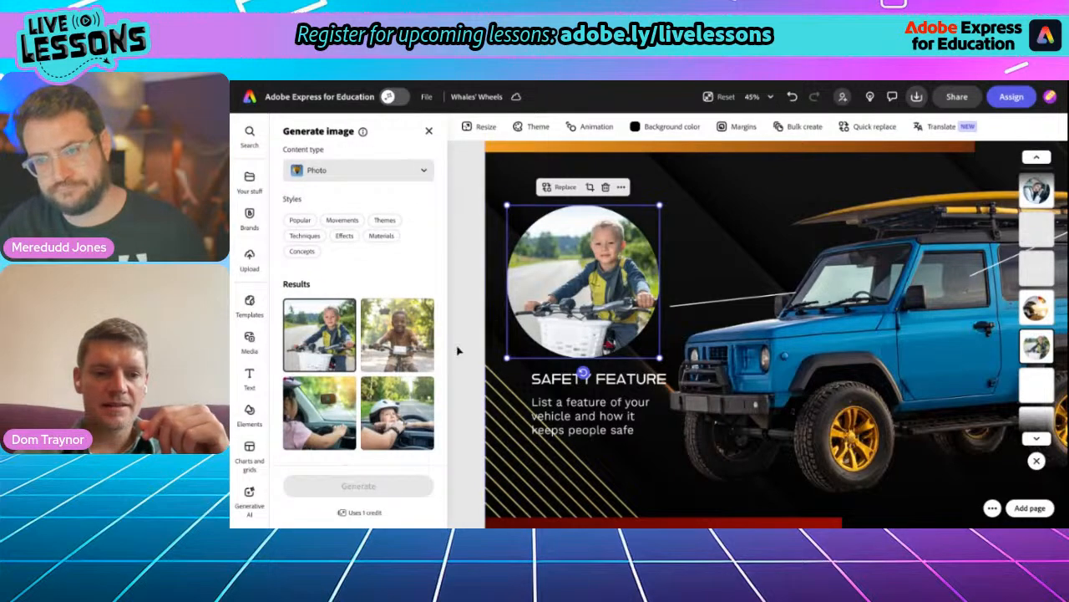
left_click(404, 399)
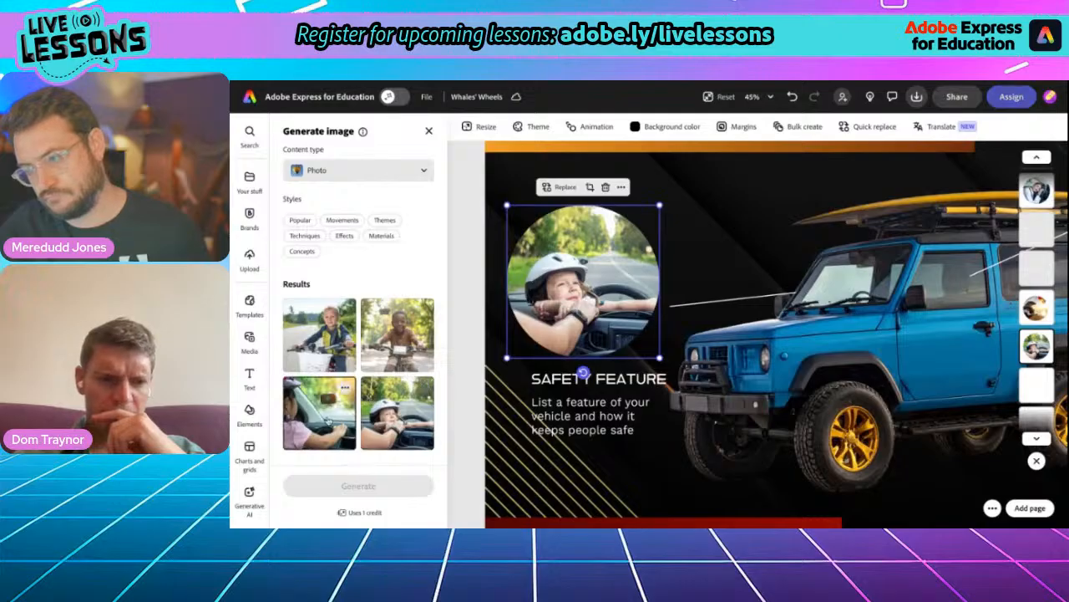
left_click(331, 418)
left_click(395, 337)
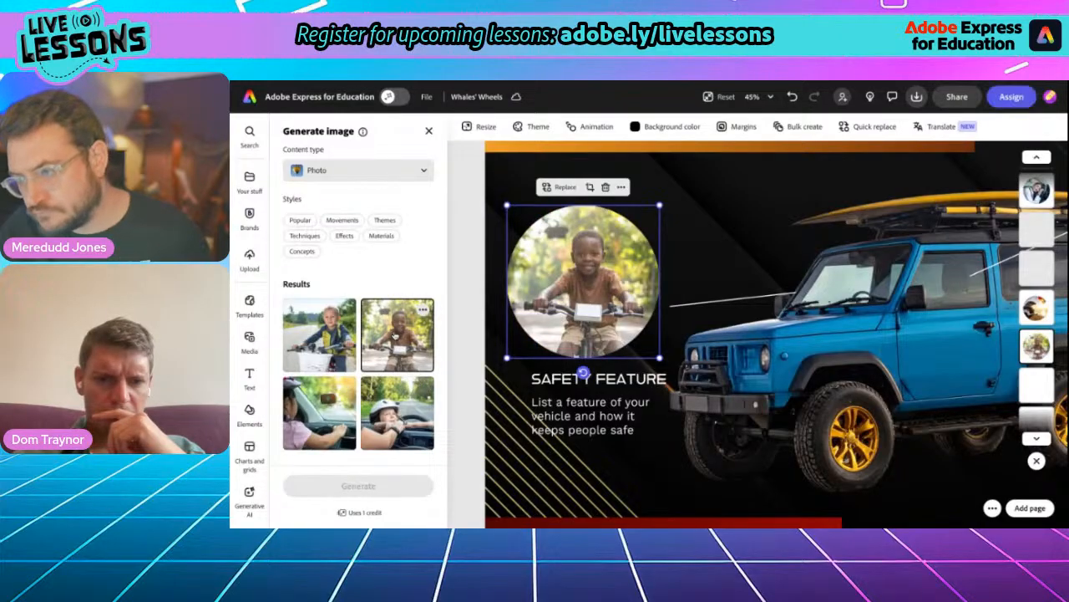
left_click(331, 344)
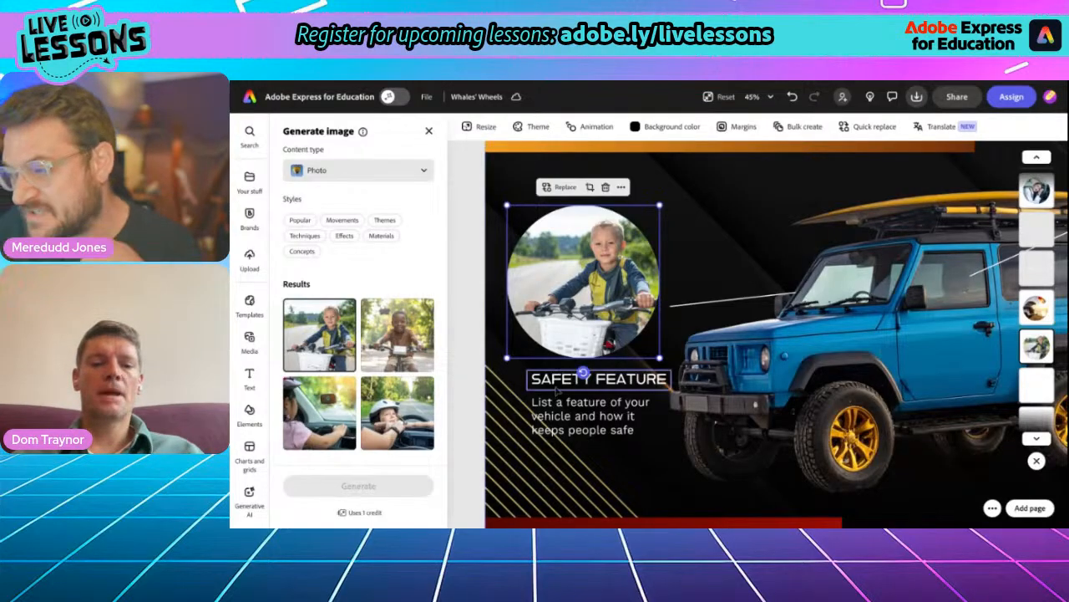
left_click(582, 376)
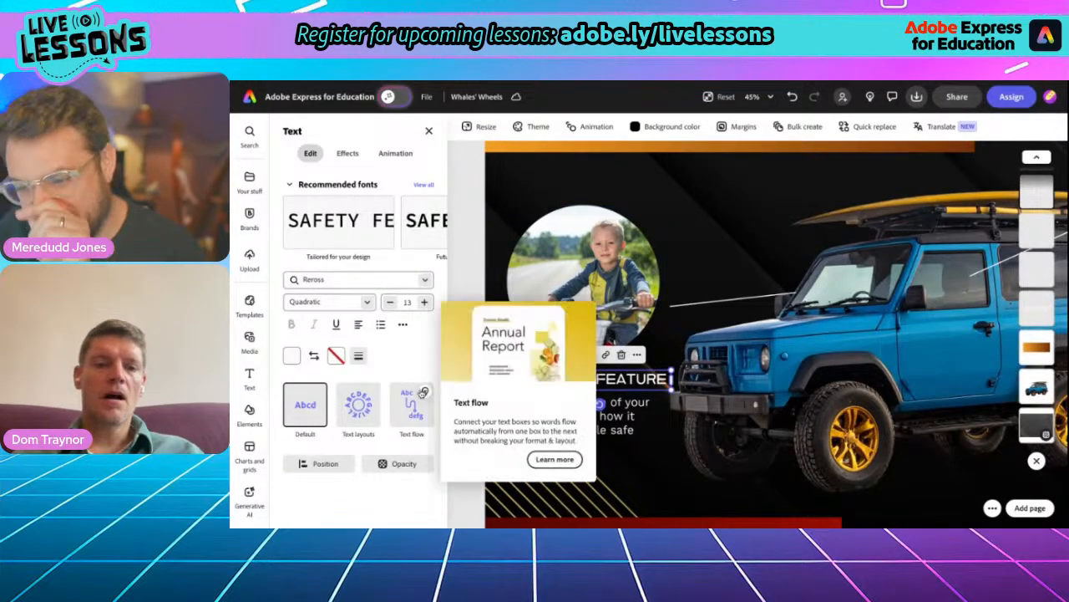
left_click(585, 268)
left_click(358, 278)
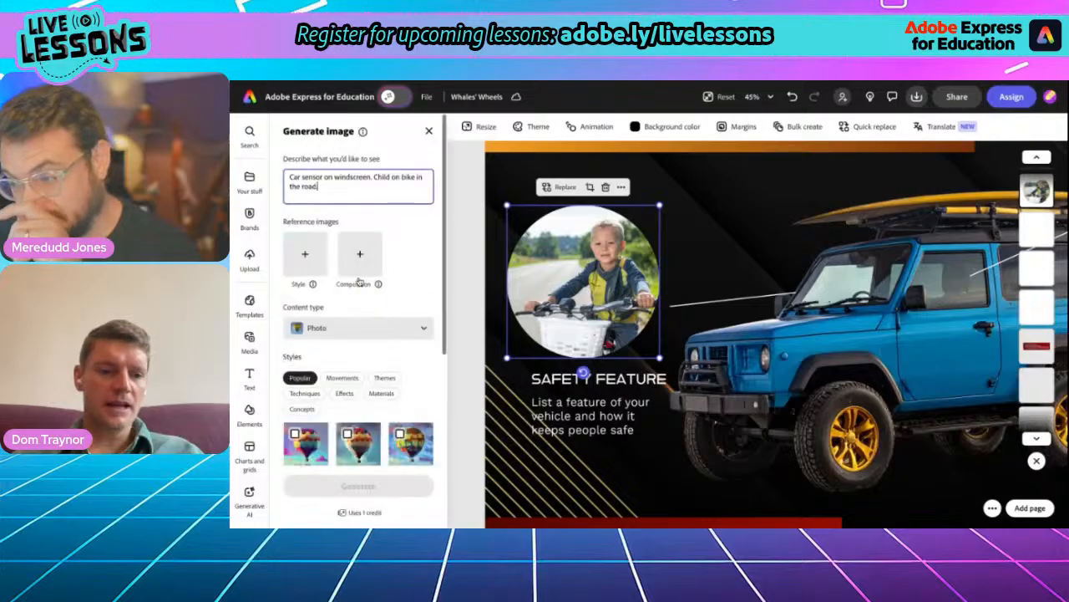
scroll(359, 335, "down", 5)
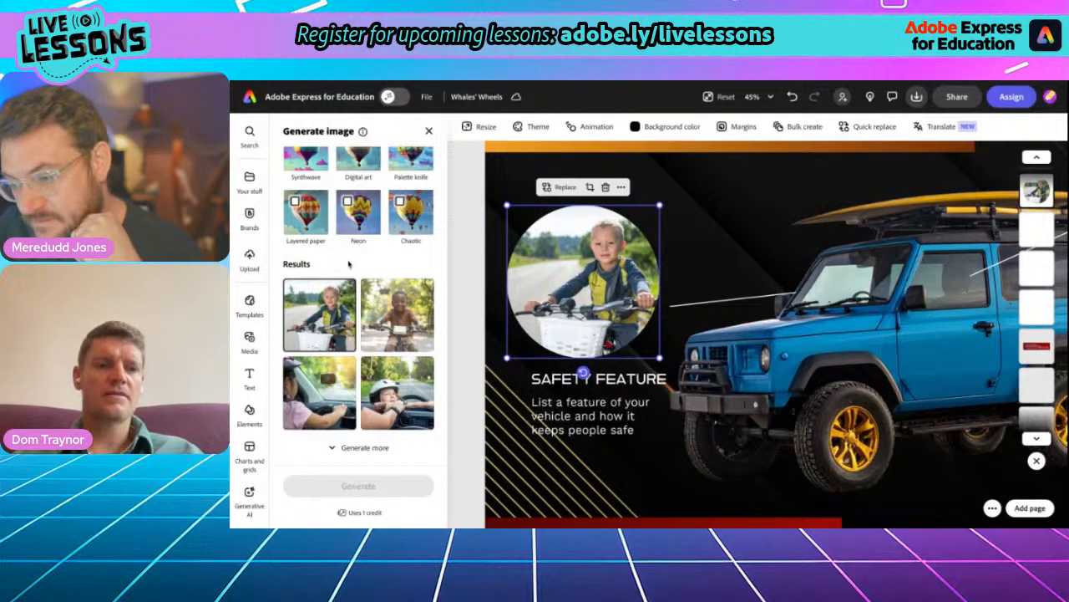
scroll(347, 275, "up", 5)
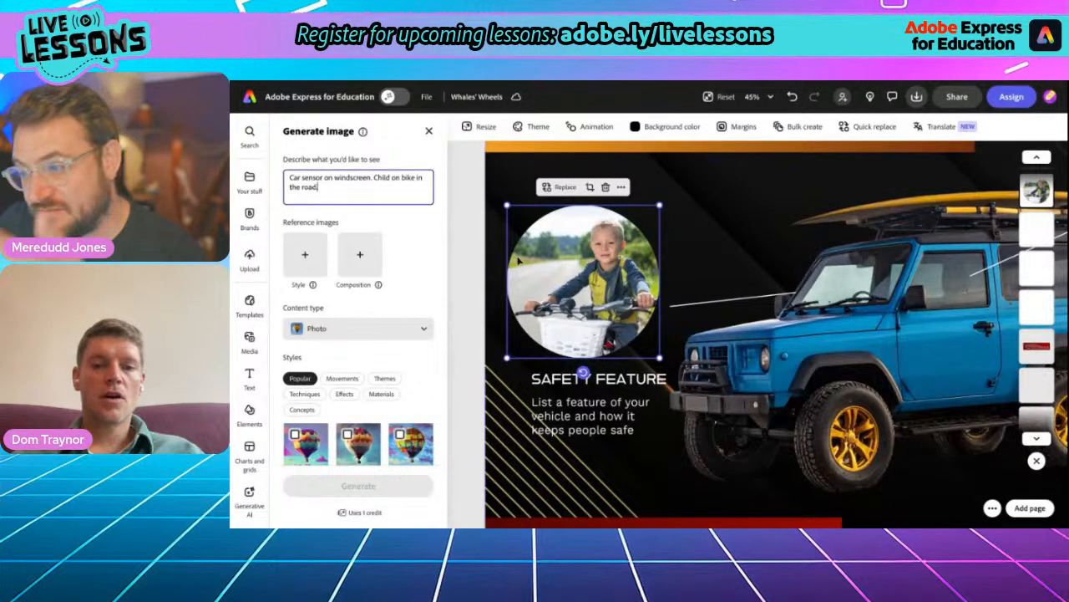
left_click(428, 132)
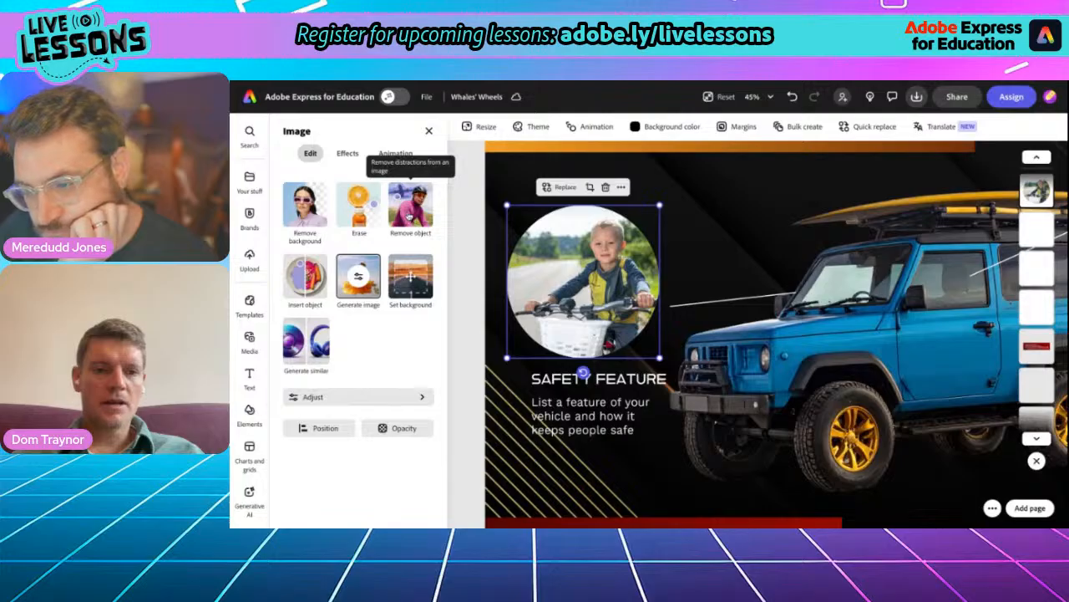
- Generate a "bike helmet" on the child's head with Insert object, brushing over the top of the head
left_click(308, 283)
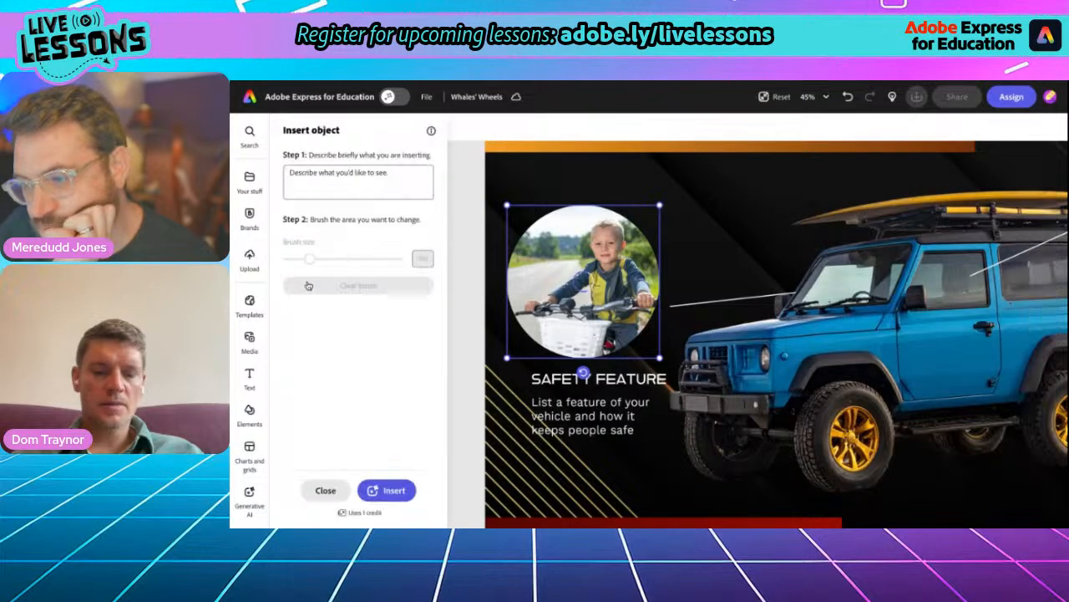
left_click(341, 177)
type("bike helmet")
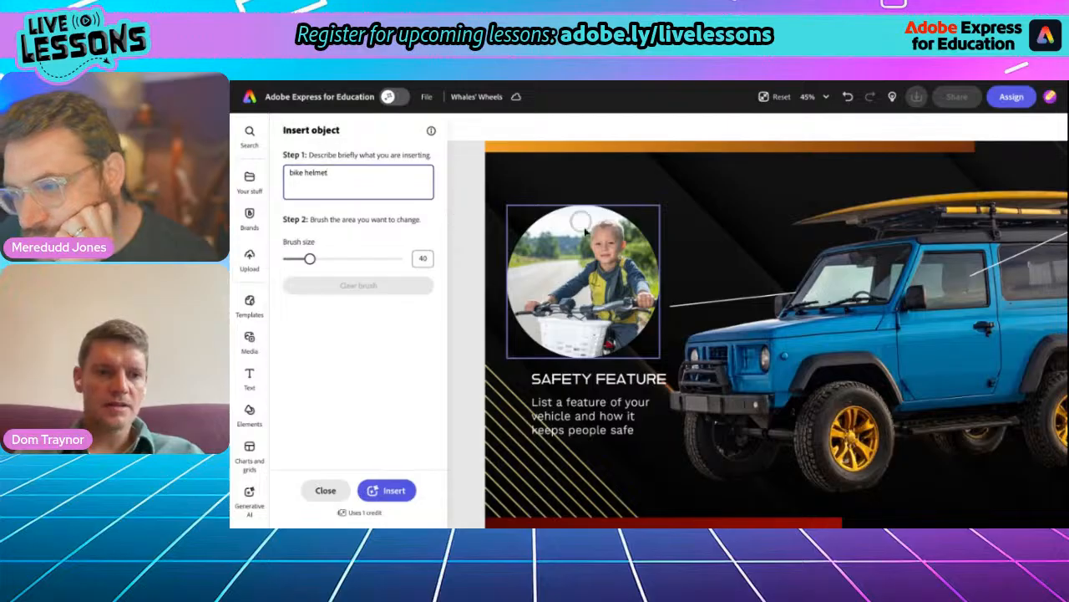
mouse_move(611, 230)
left_mouse_down()
mouse_move(595, 226)
mouse_move(612, 217)
mouse_move(616, 227)
mouse_move(600, 224)
left_mouse_up()
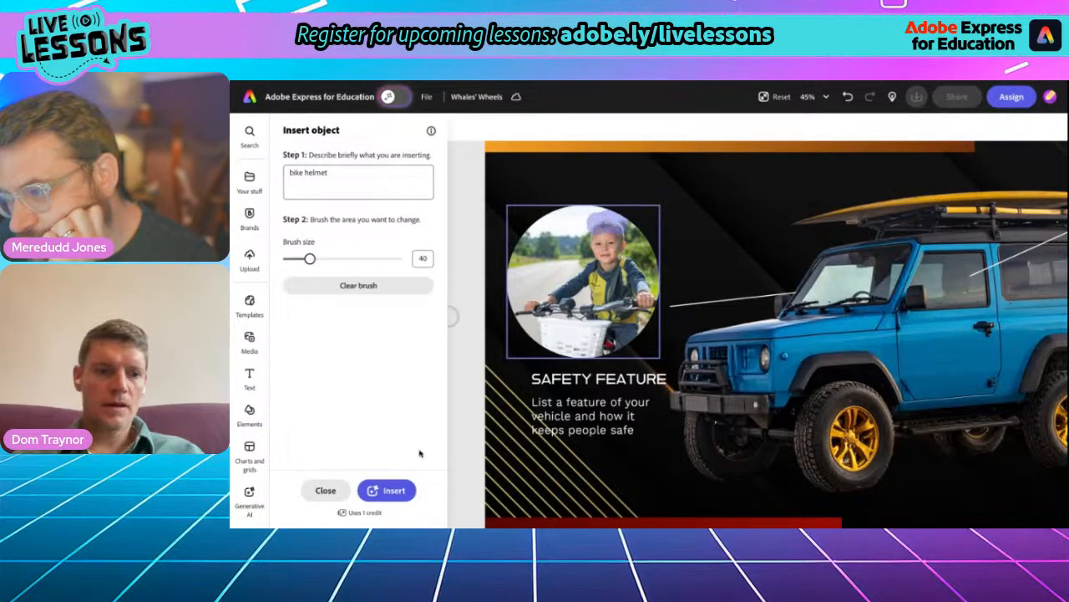
left_click(395, 490)
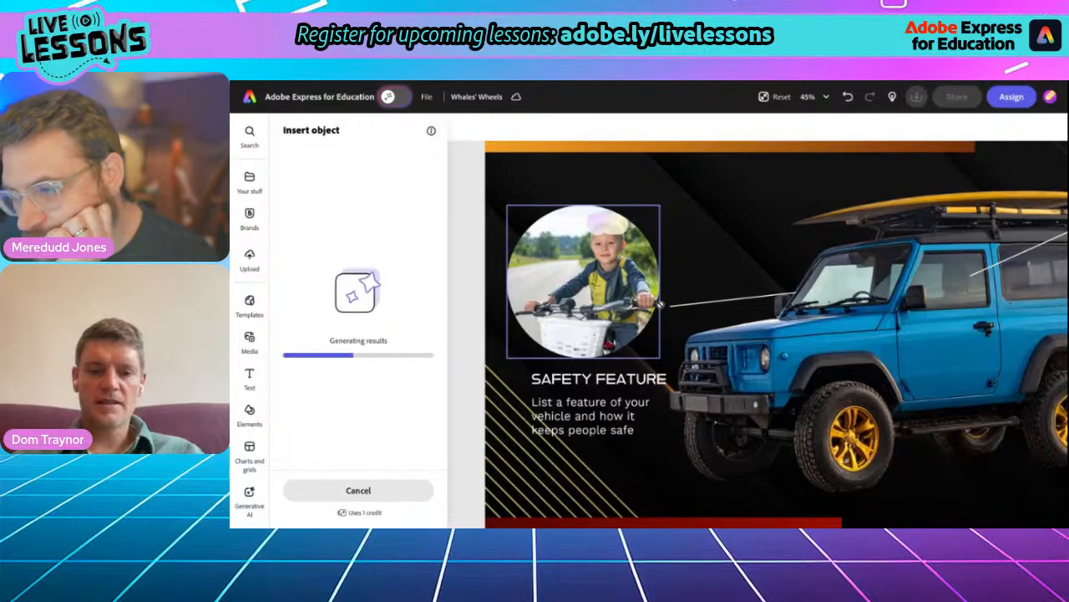
scroll(623, 281, "up", 4)
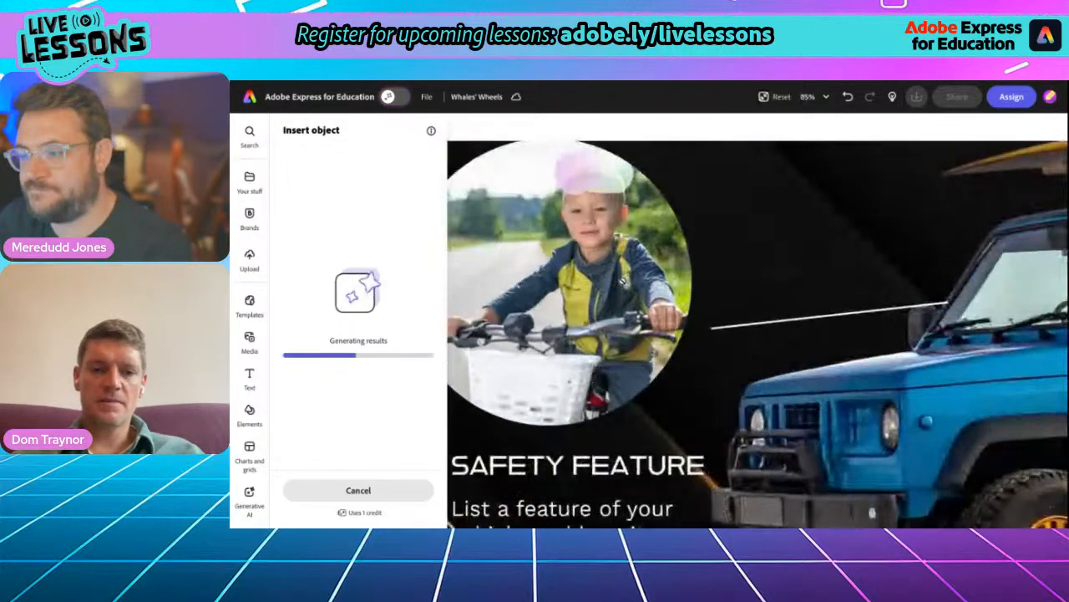
scroll(758, 334, "down", 1)
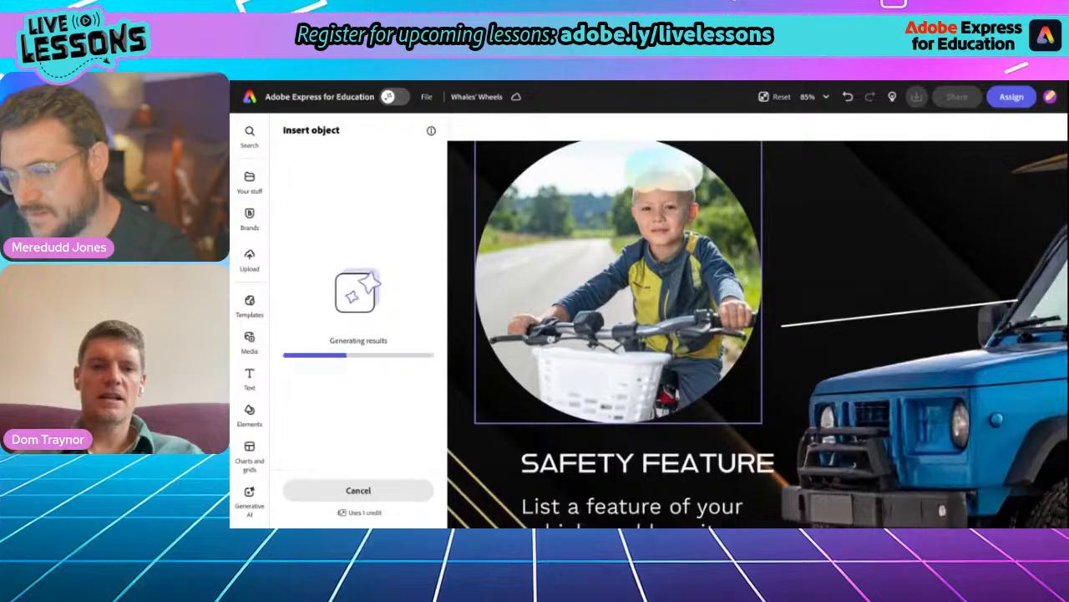
scroll(758, 334, "down", 1)
scroll(758, 334, "up", 1)
scroll(758, 334, "up", 1)
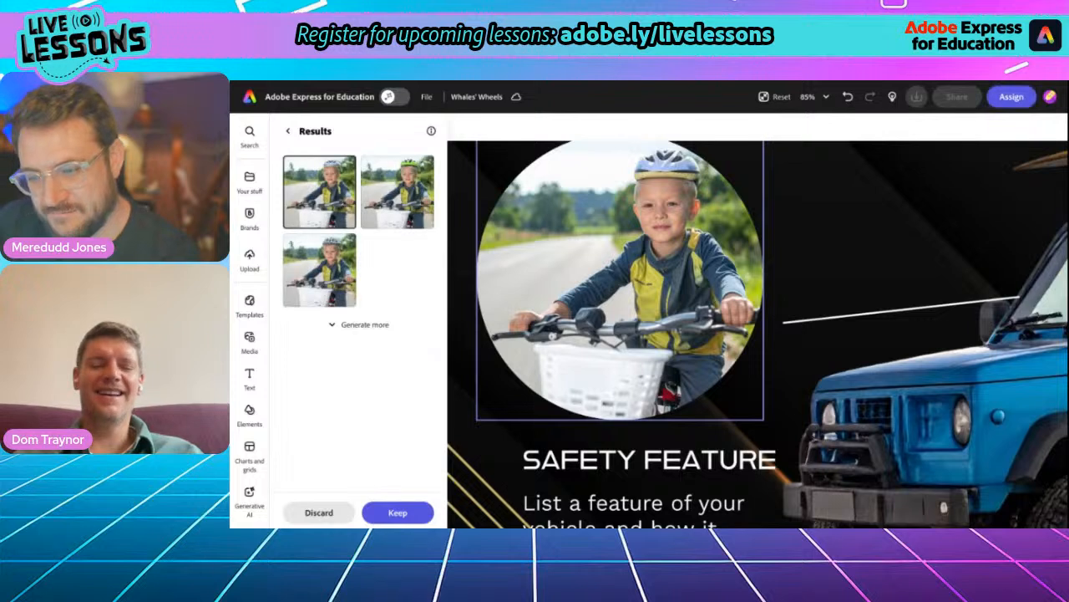
- Compare the generated helmet variants, keep the third one with the grey-blue helmet, and leave Insert object
left_click(382, 202)
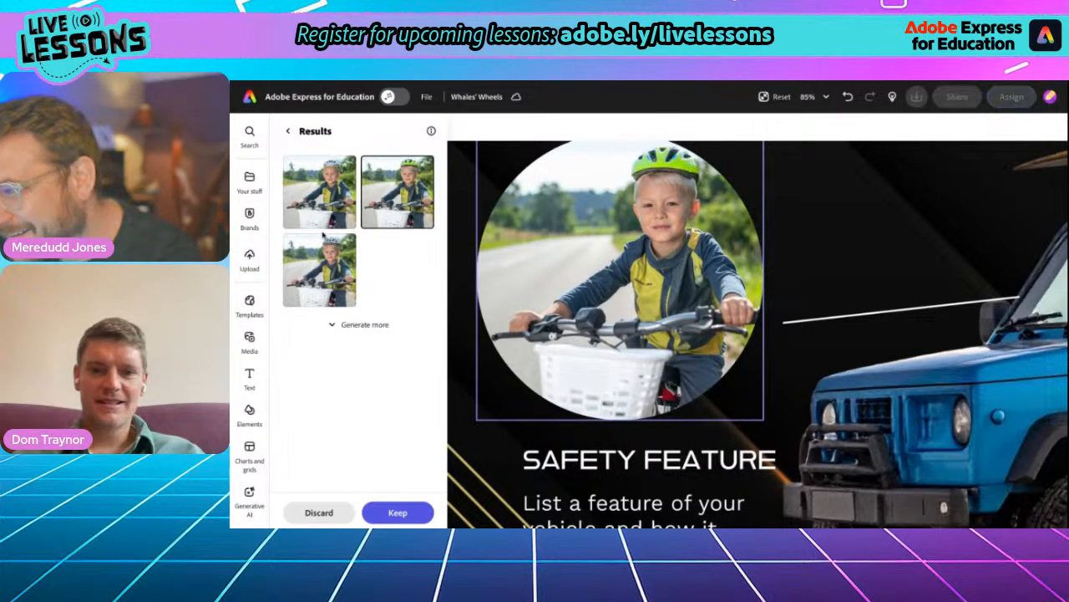
left_click(308, 256)
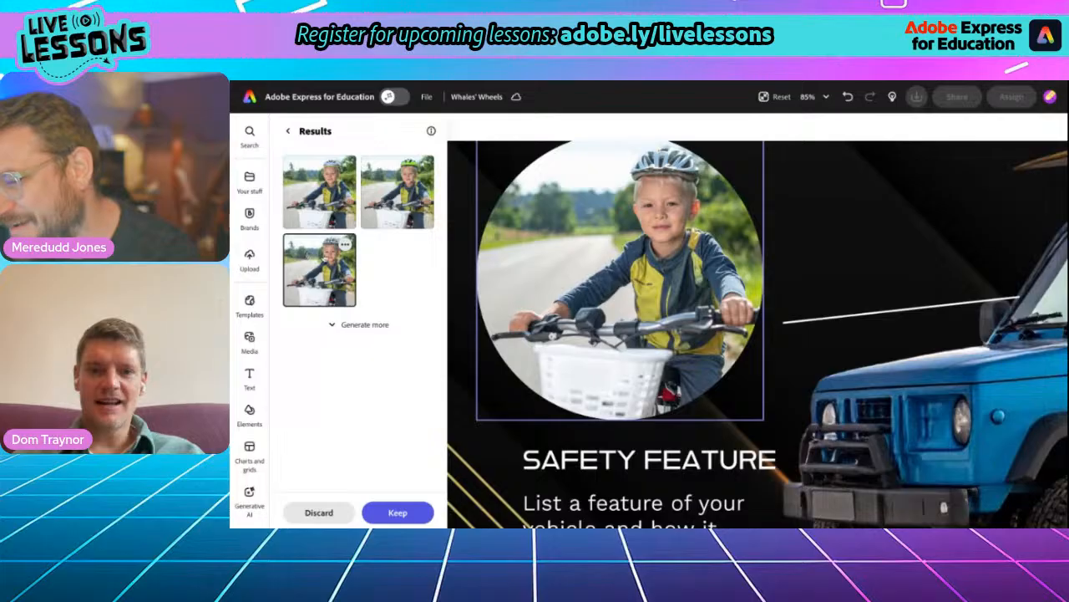
scroll(460, 308, "down", 5)
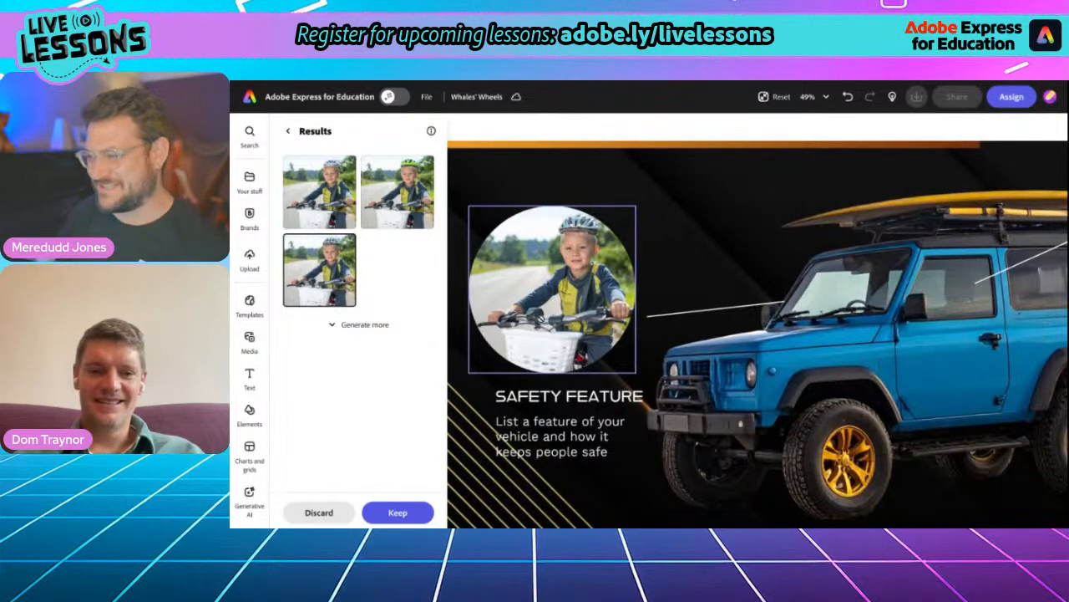
left_click(398, 512)
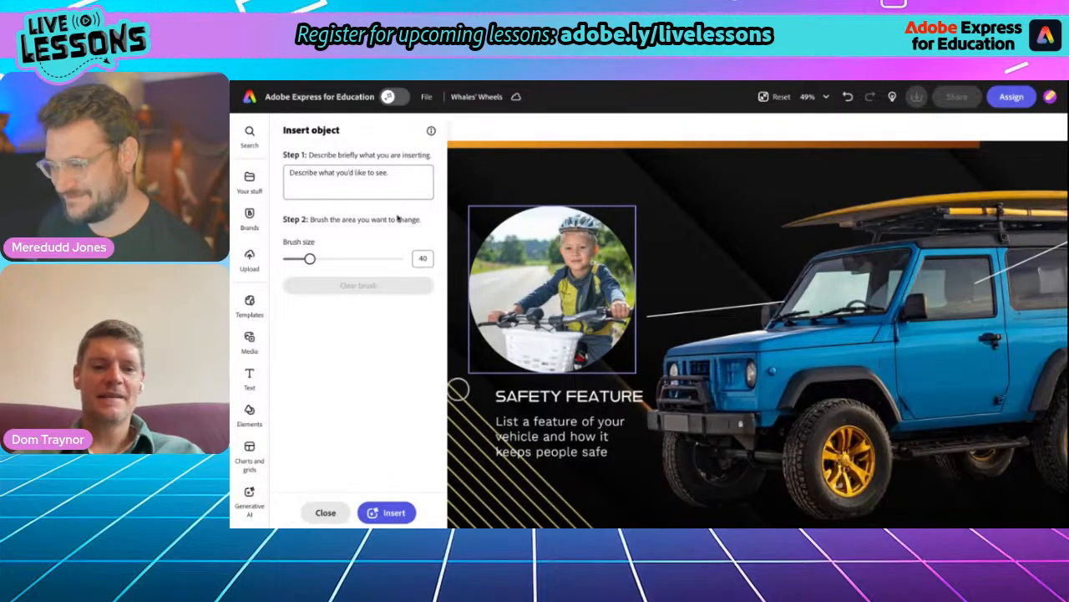
left_click(325, 512)
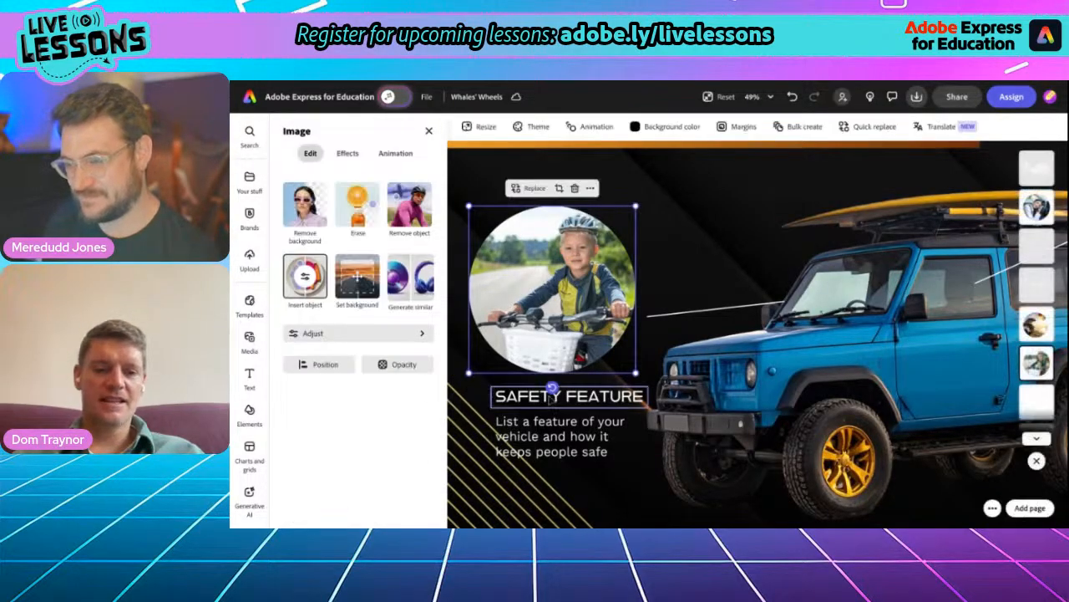
- Replace the SAFETY FEATURE heading under the child on the bike with "BIKE SENSOR"
double_click(573, 399)
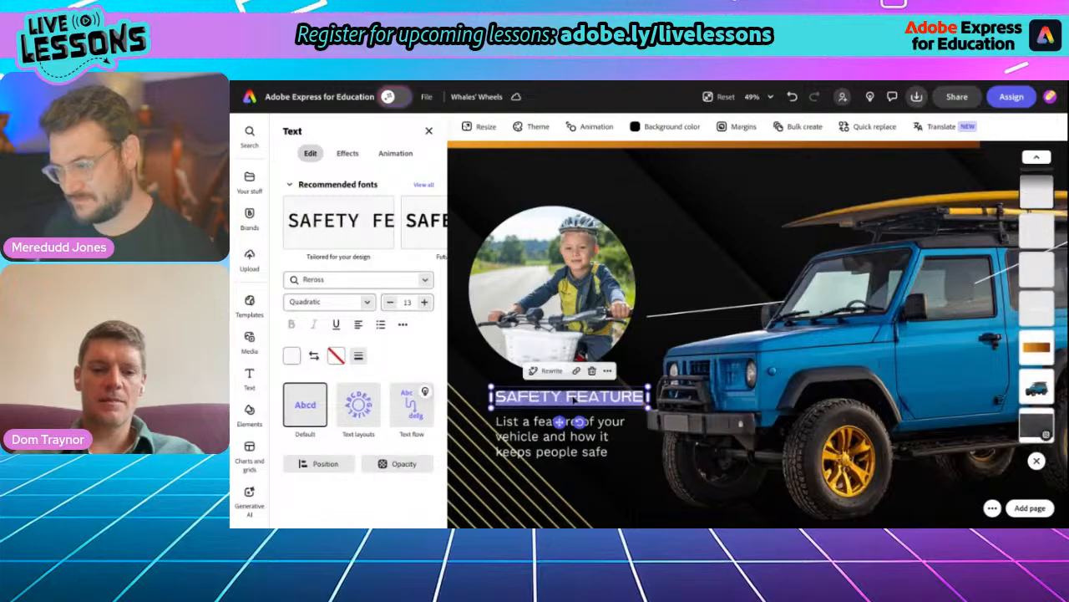
type("BIKE")
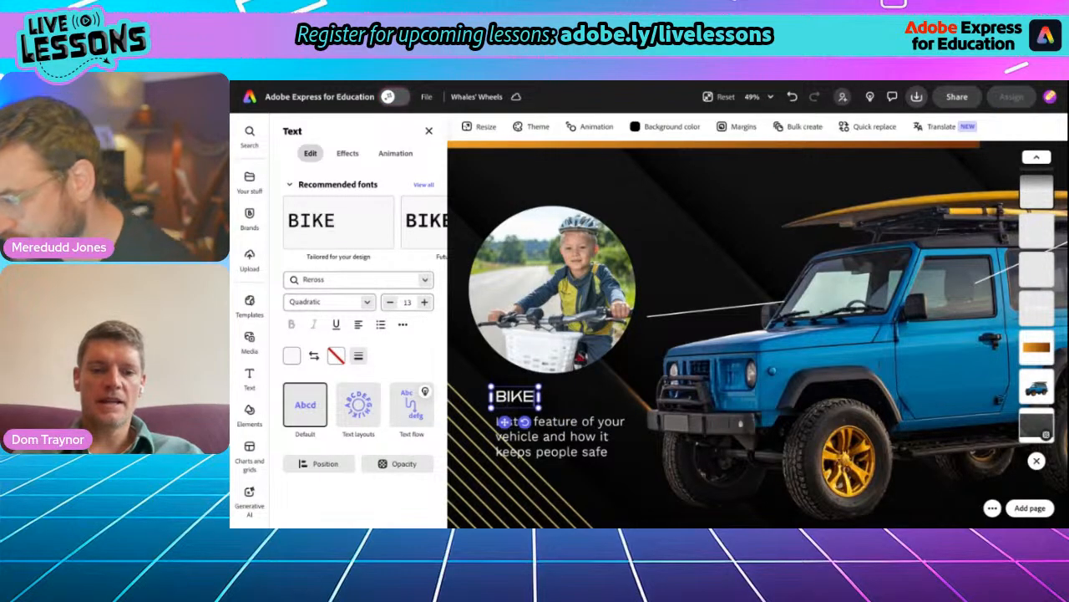
type(" SENSOR")
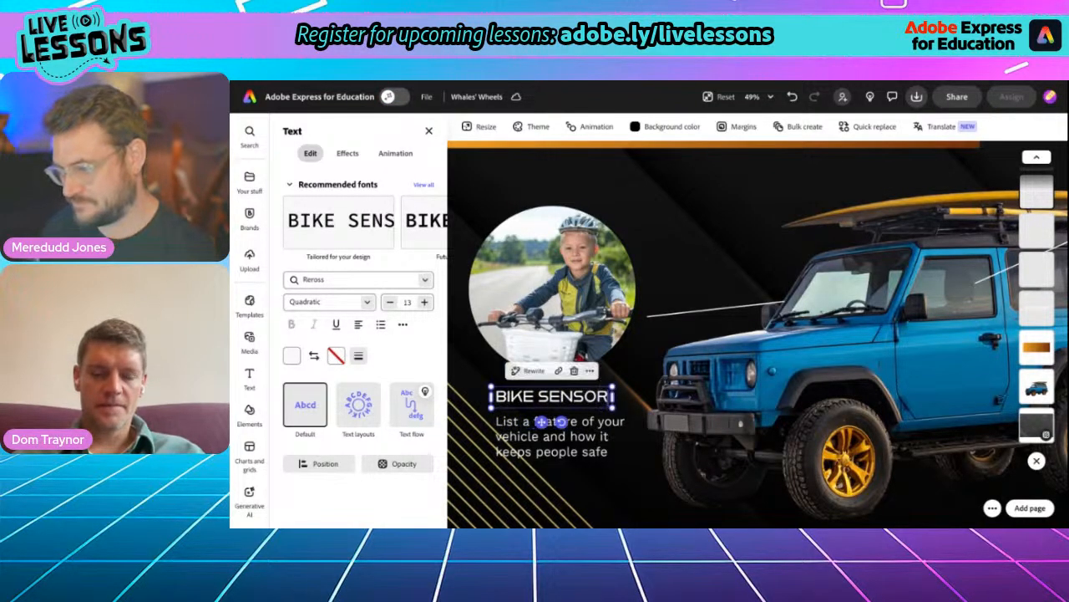
left_click(428, 132)
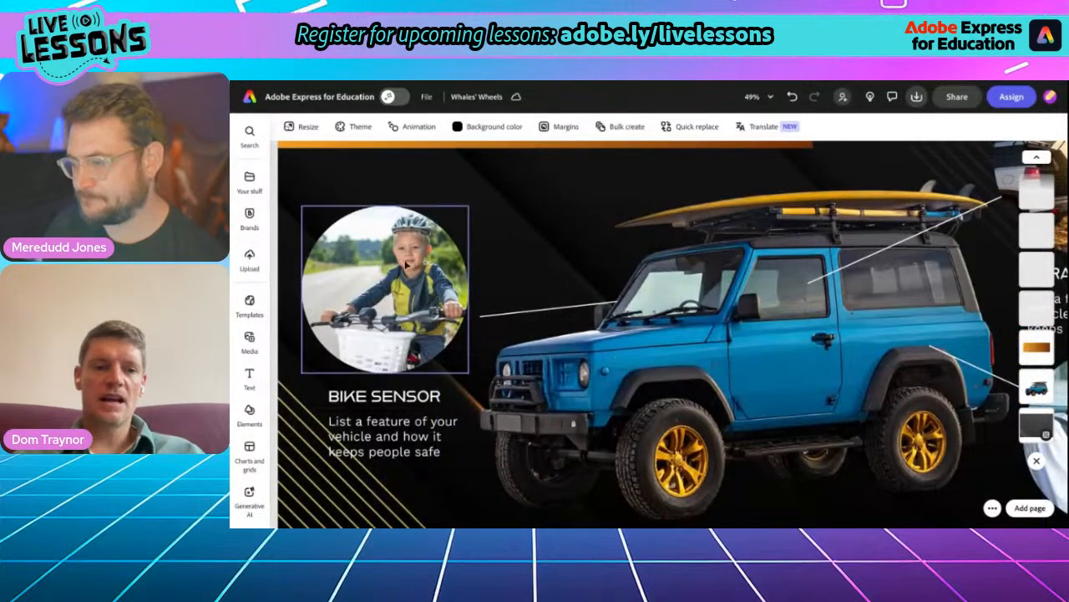
- Open Generate image for the car dashboard safety feature picture on the Dragon cars flyer and clear its existing prompt
mouse_move(257, 216)
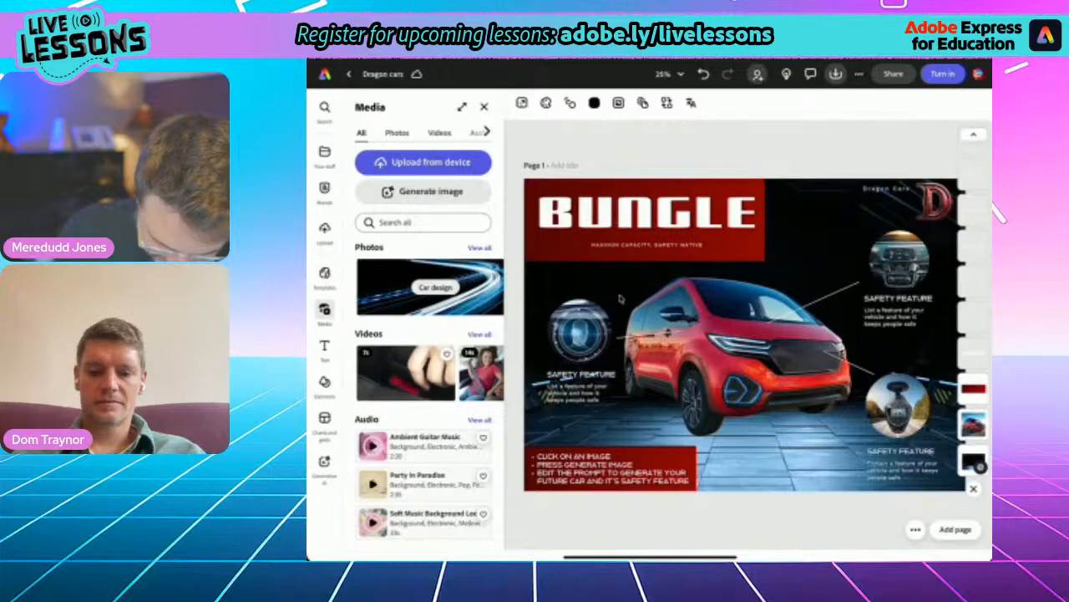
left_click(898, 263)
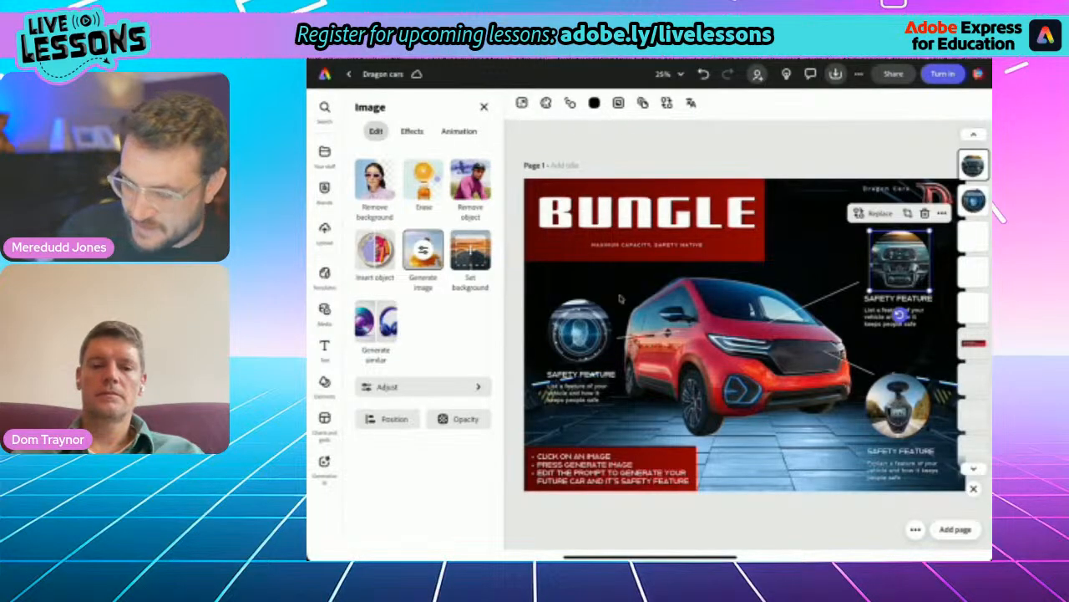
left_click(423, 251)
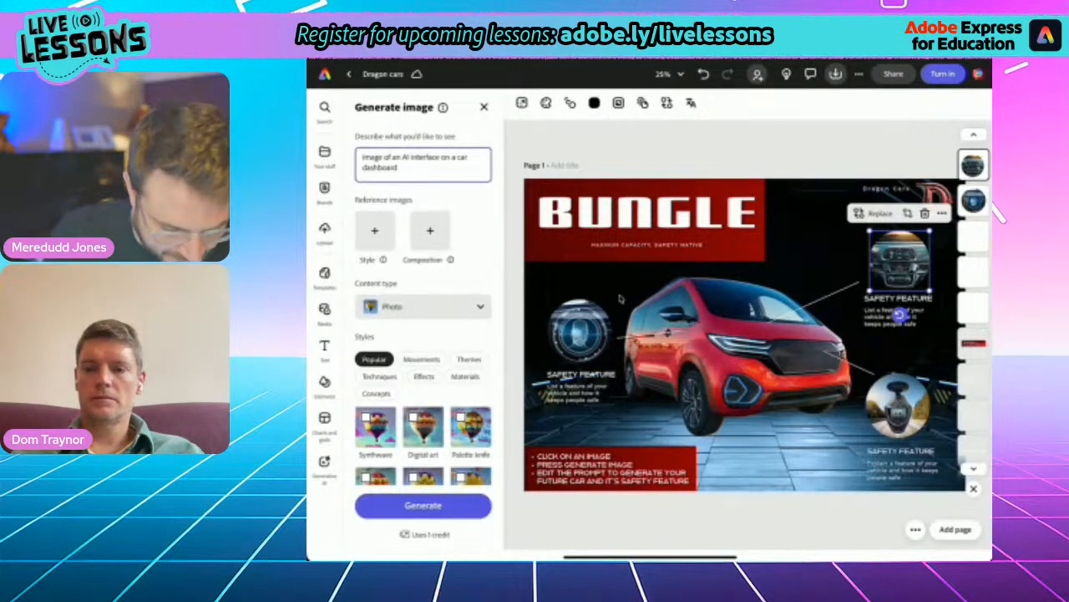
left_click(399, 168)
key("BackSpace")
key("BackSpace")
key("BackSpace")
key("BackSpace")
key("BackSpace")
key("BackSpace")
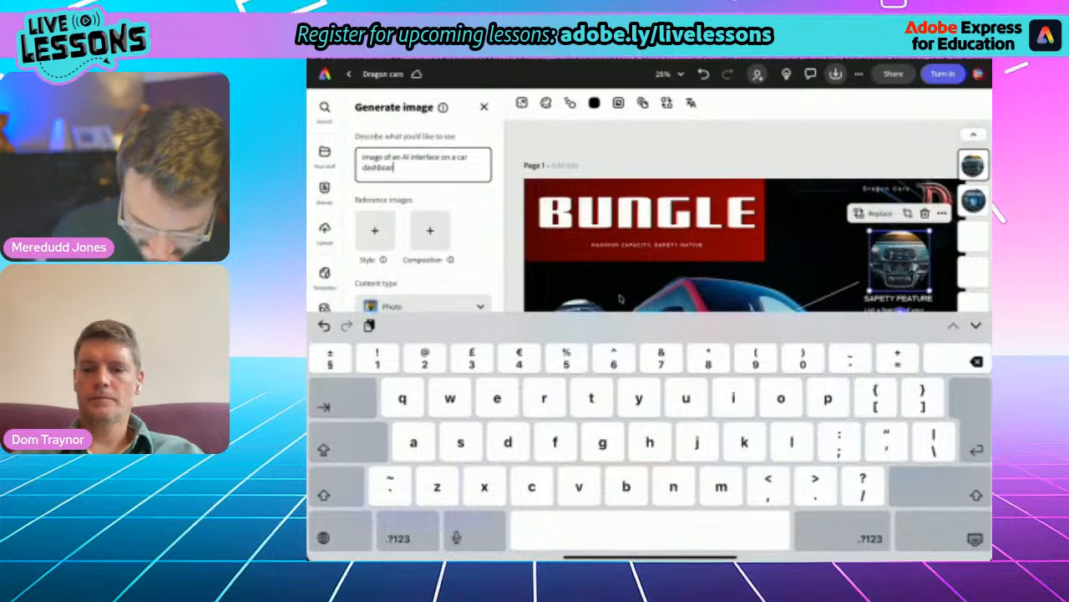
key("BackSpace")
key("BackSpace")
key("BackSpace")
key("BackSpace")
key("BackSpace")
key("BackSpace")
key("BackSpace")
key("BackSpace")
key("BackSpace")
key("BackSpace")
key("BackSpace")
key("BackSpace")
key("BackSpace")
key("BackSpace")
key("BackSpace")
key("BackSpace")
key("BackSpace")
key("BackSpace")
key("BackSpace")
key("BackSpace")
key("BackSpace")
key("BackSpace")
key("BackSpace")
key("BackSpace")
key("BackSpace")
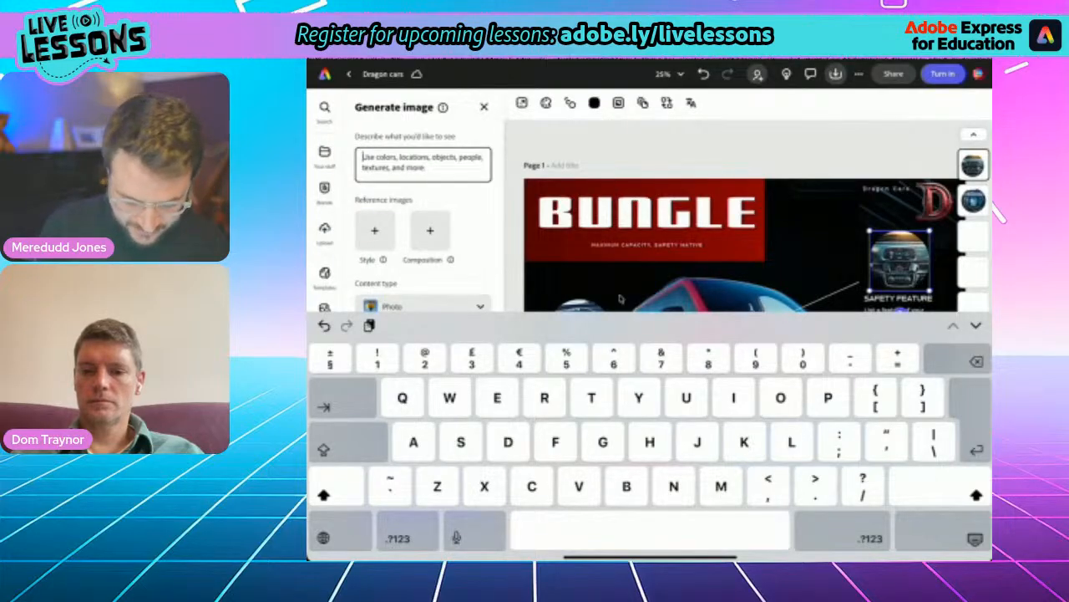
- Generate new images for the dashboard picture from the prompt "Aerial view of a drone flying above a red minivan in a city centre."
type("Ar")
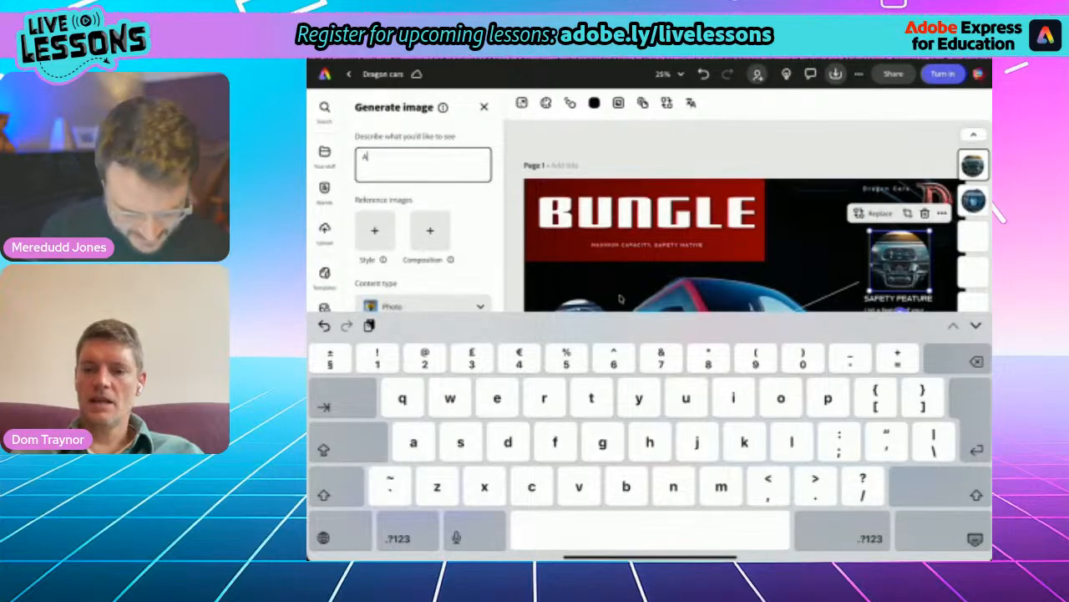
type("r")
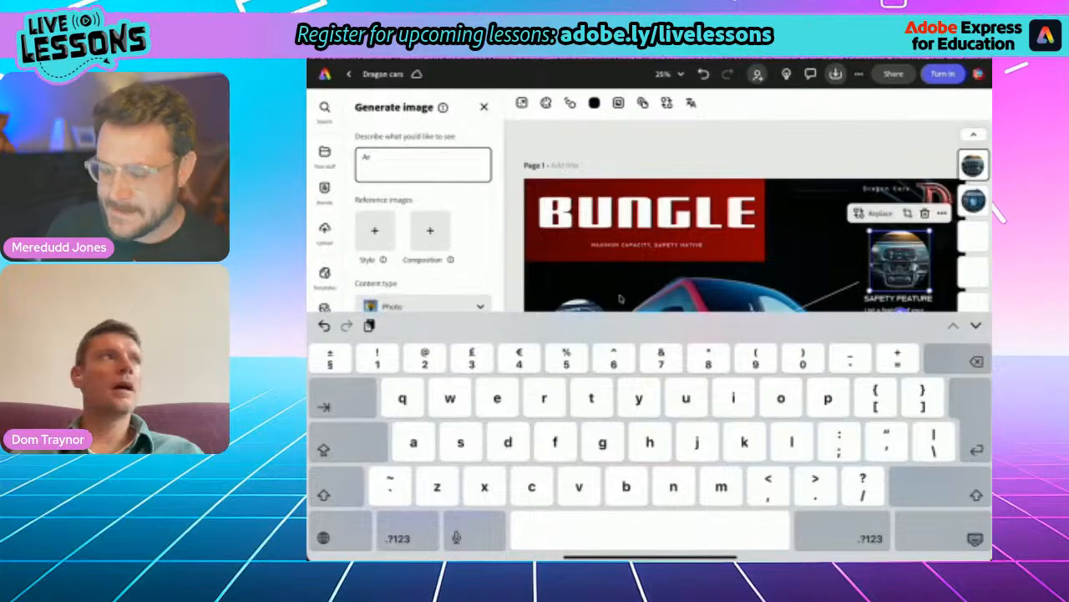
type("rial")
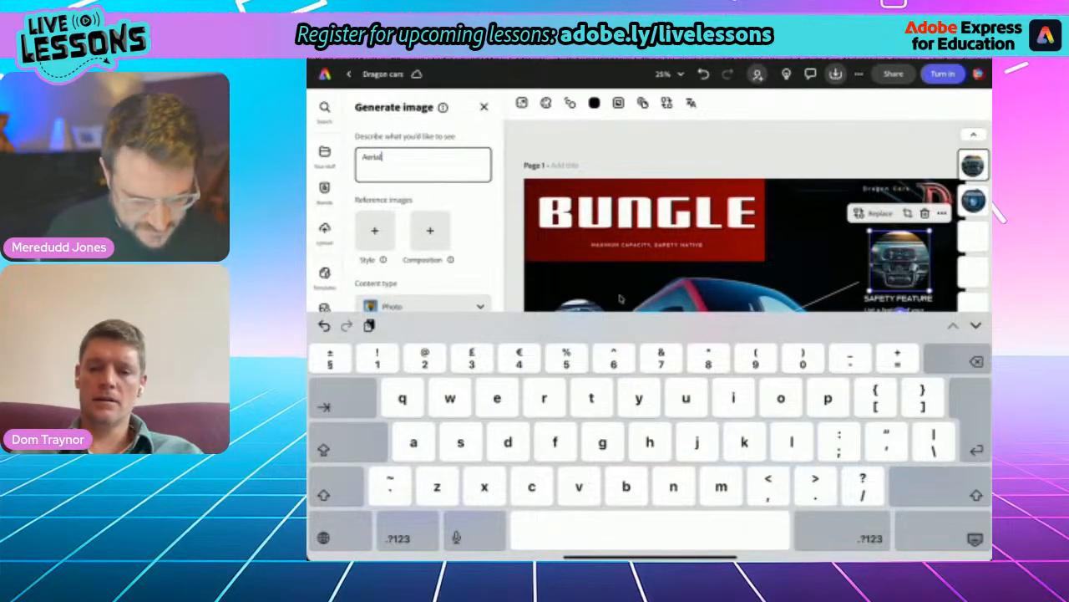
type(" view")
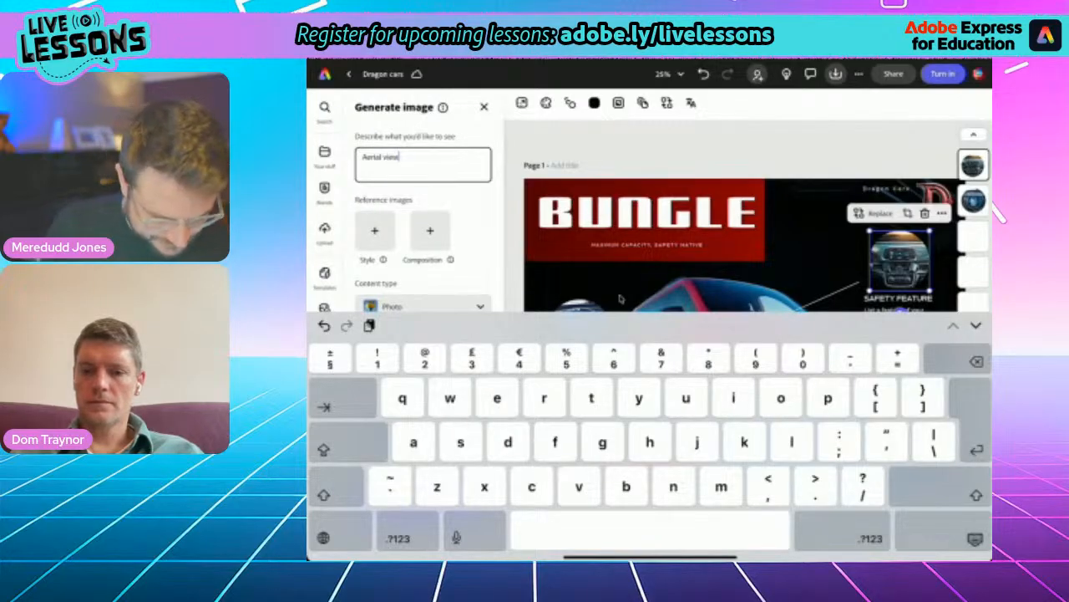
type(" of a")
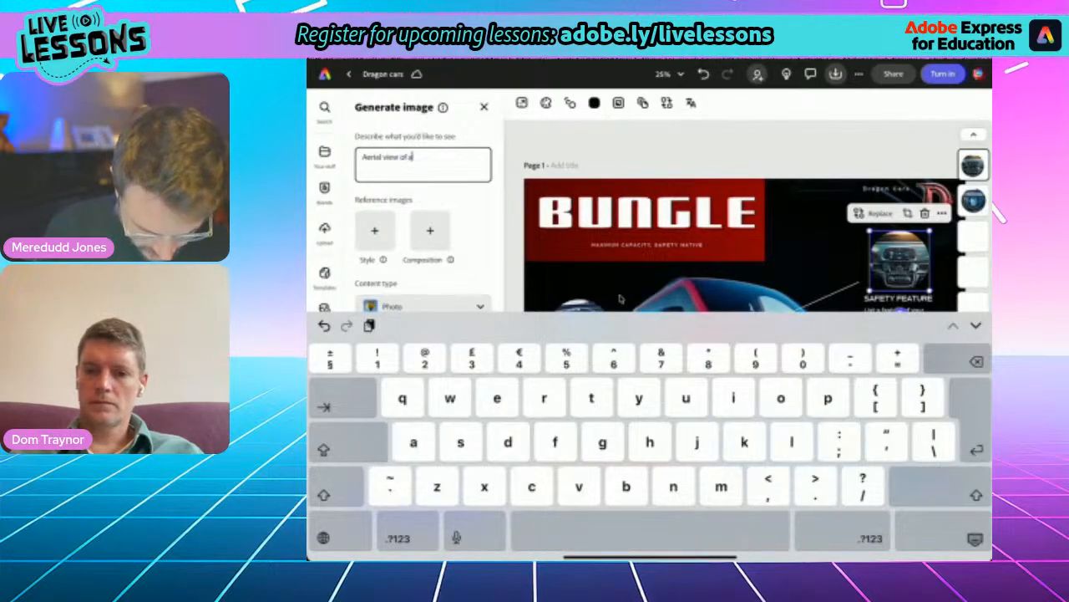
type(" d")
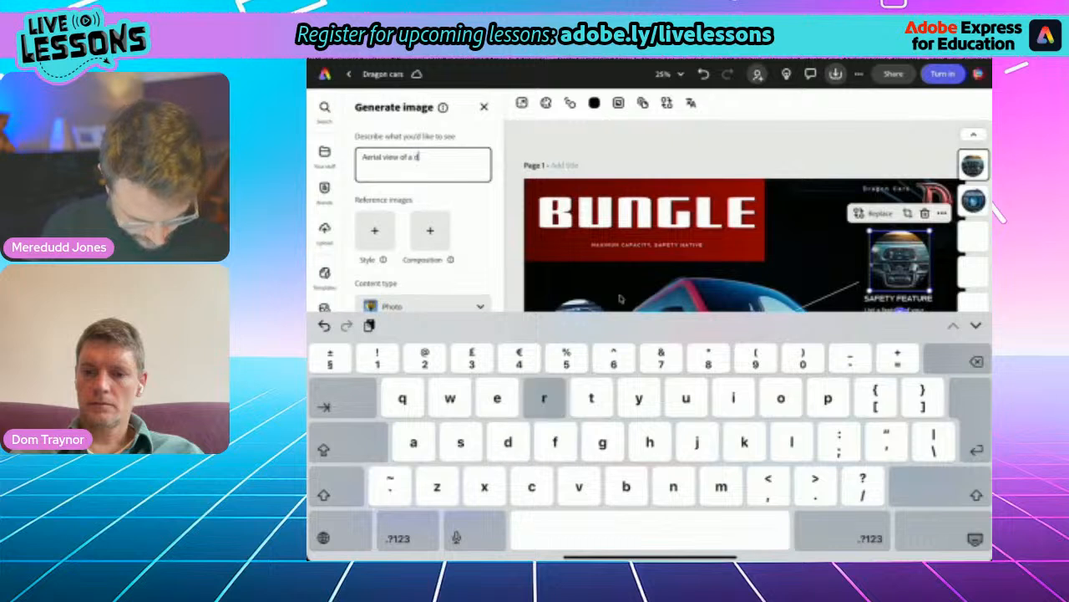
type("rone flying")
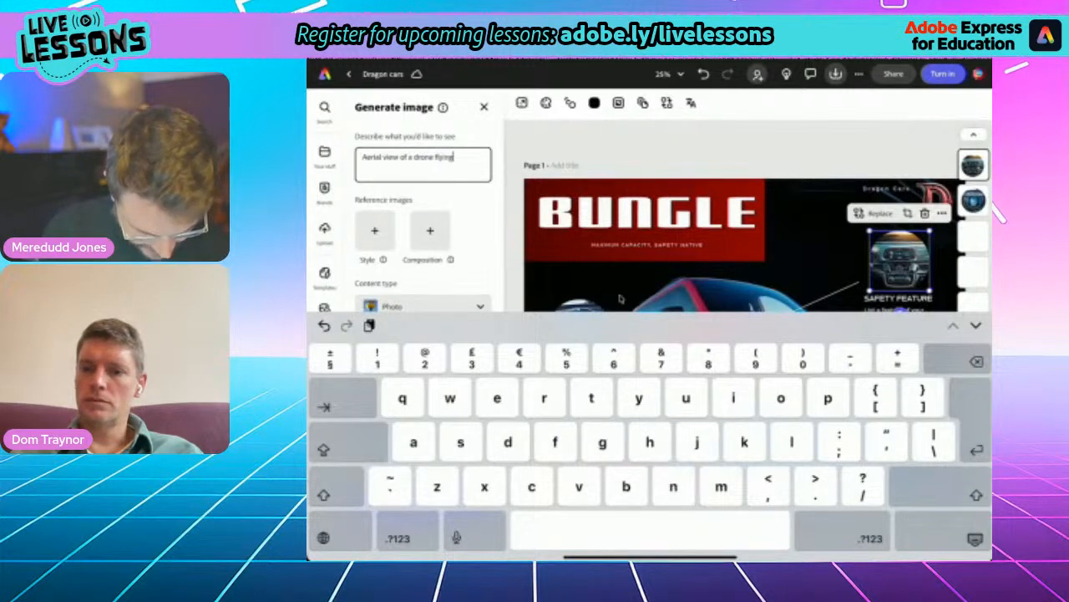
type(" abo")
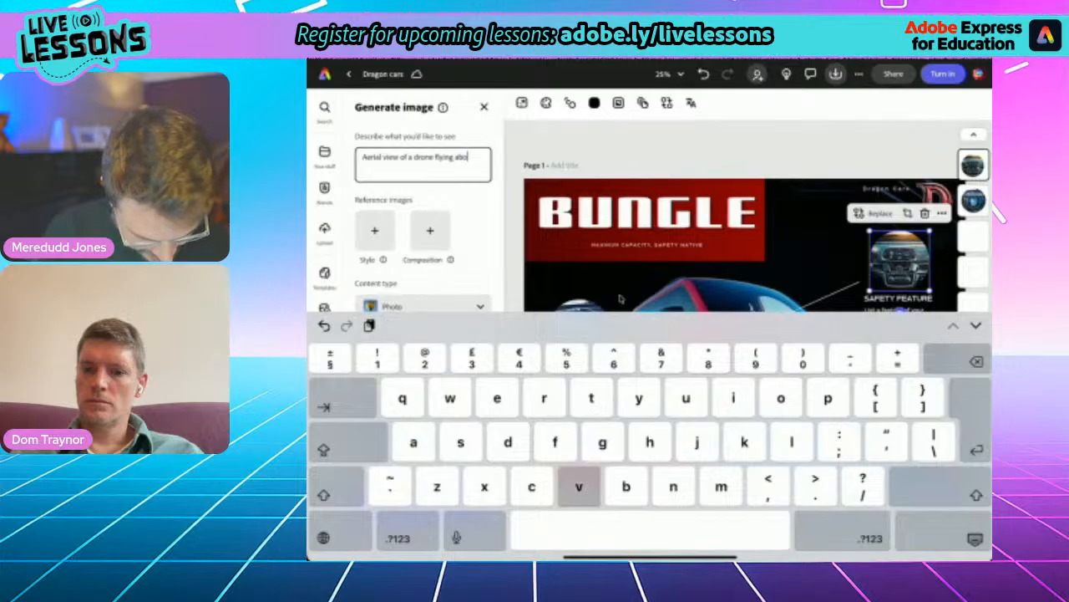
type("ve a red minivan in a ")
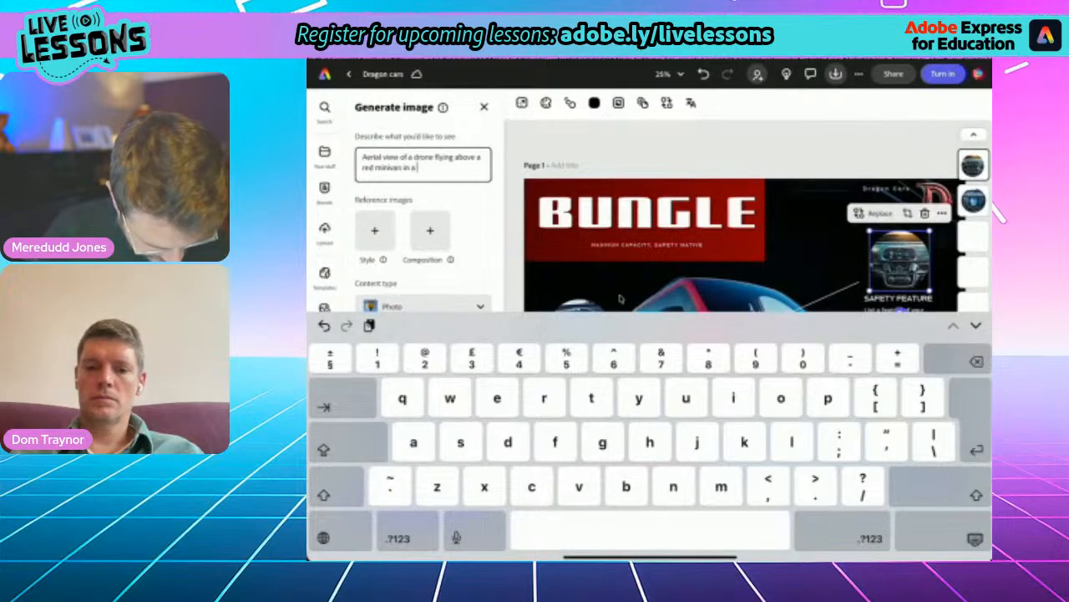
type("cit")
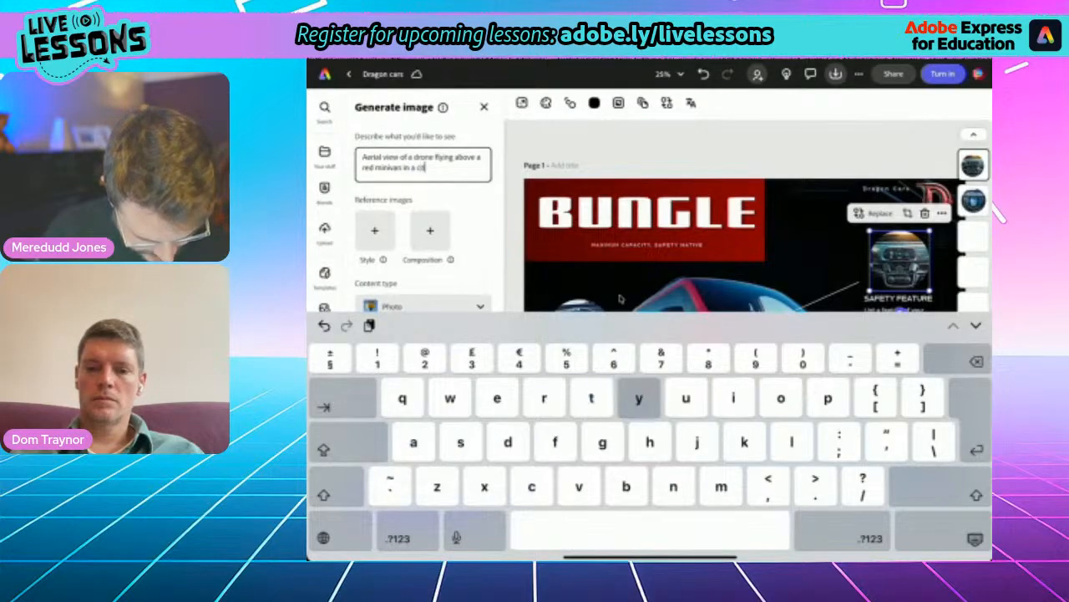
type("y centre")
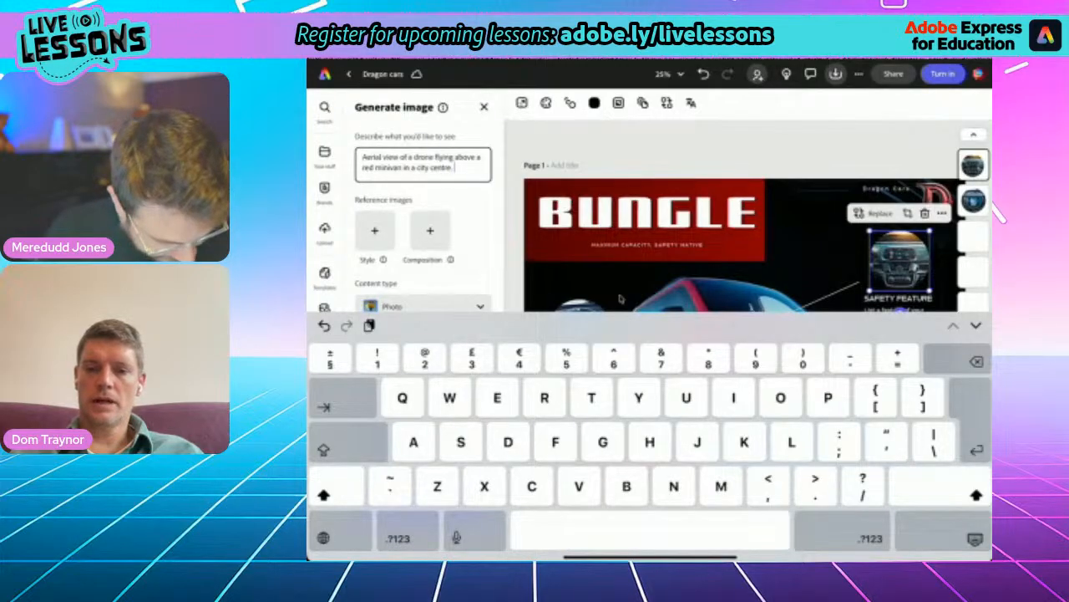
key("Return")
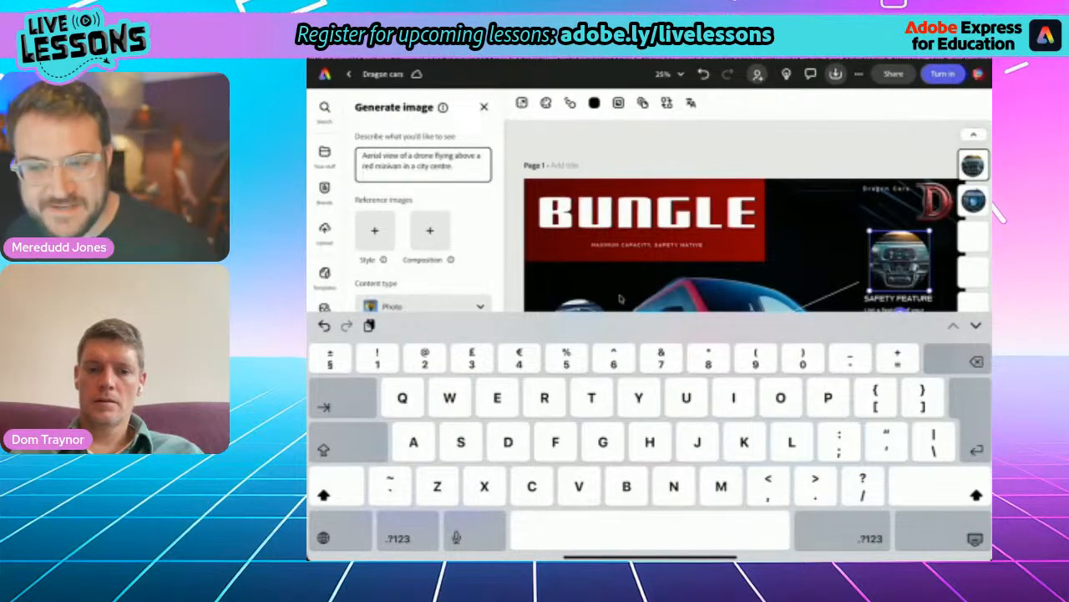
left_click(975, 539)
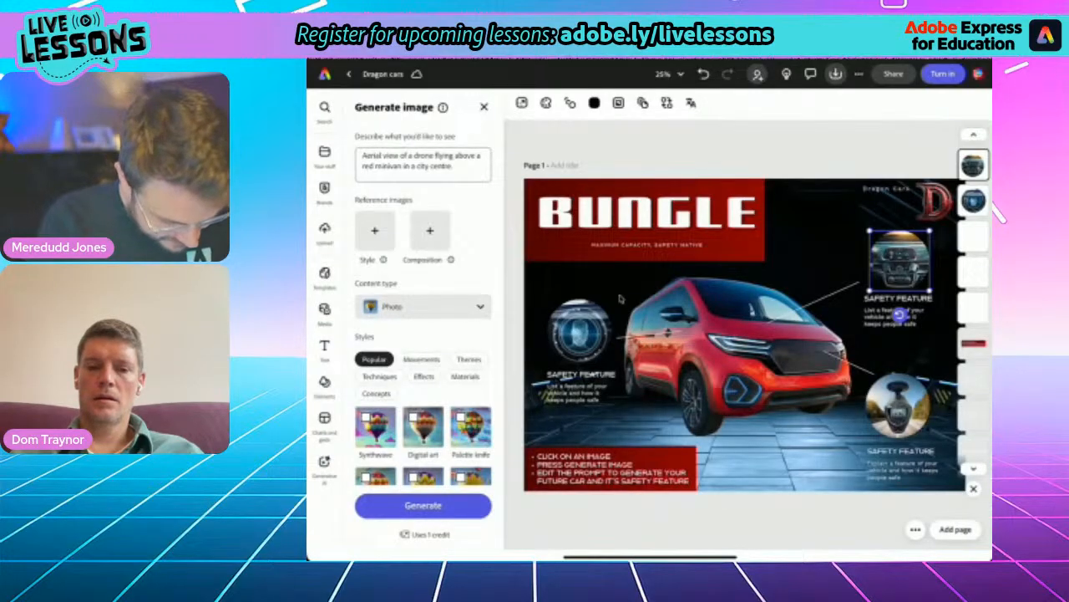
left_click(423, 505)
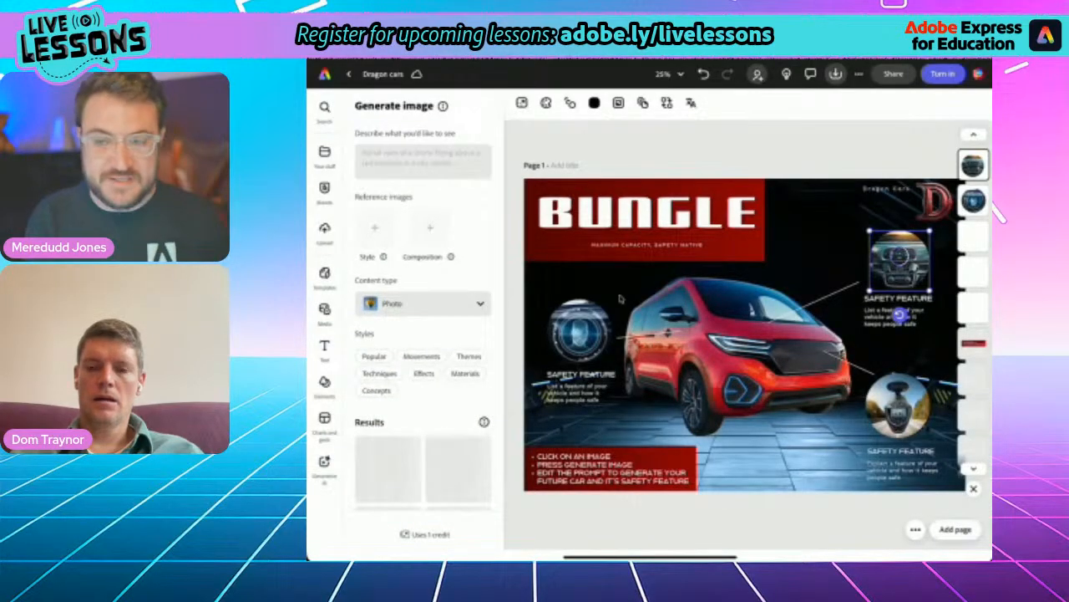
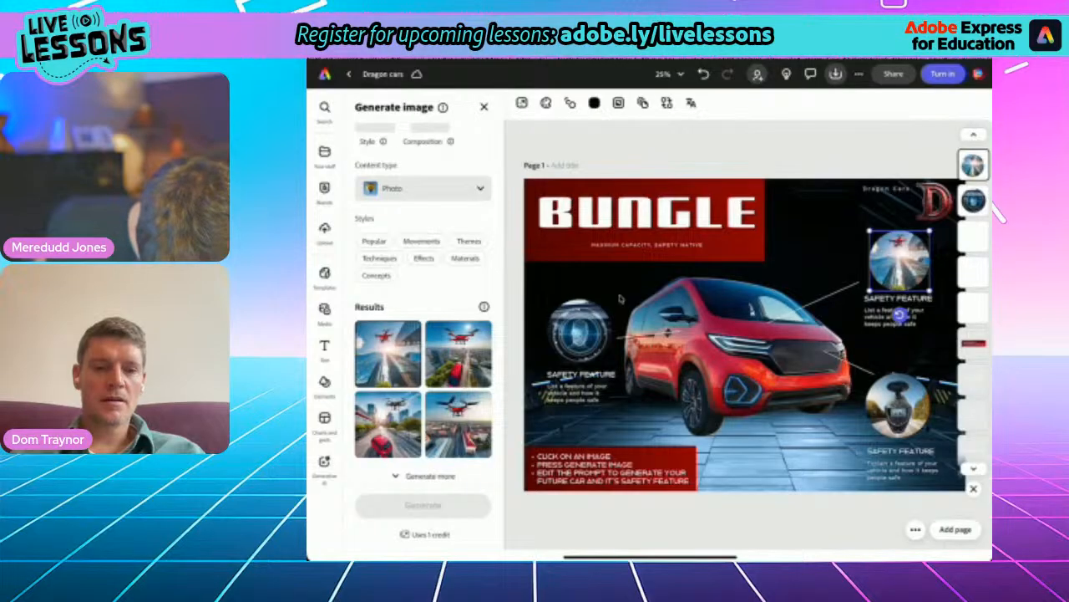
- Apply the third generated image, with the drone above a red minivan on a tree-lined city road, and leave Generate image
left_click(388, 423)
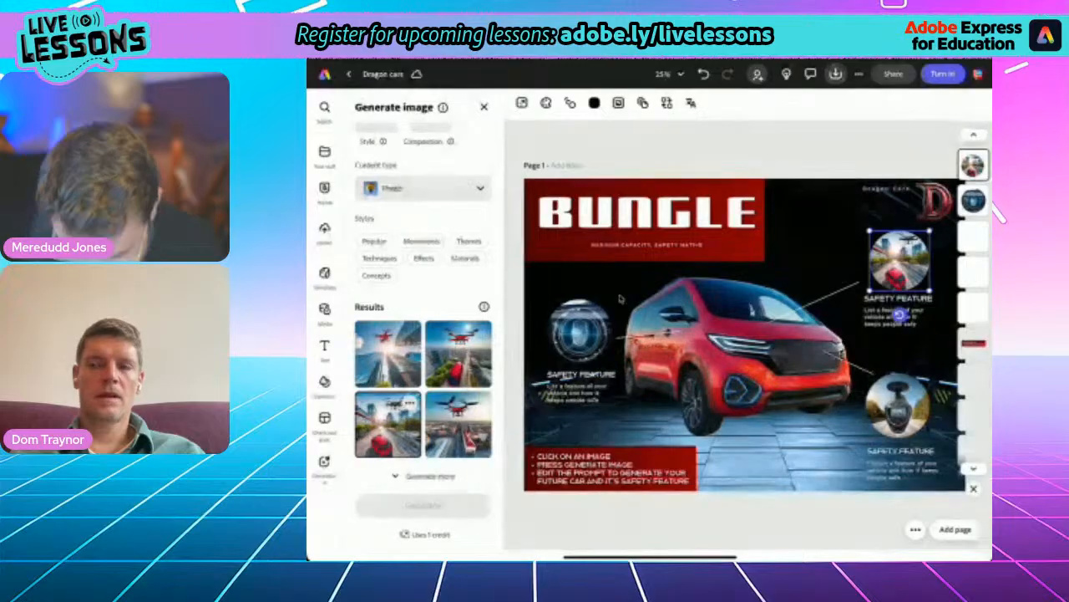
left_click(620, 299)
scroll(619, 298, "up", 8)
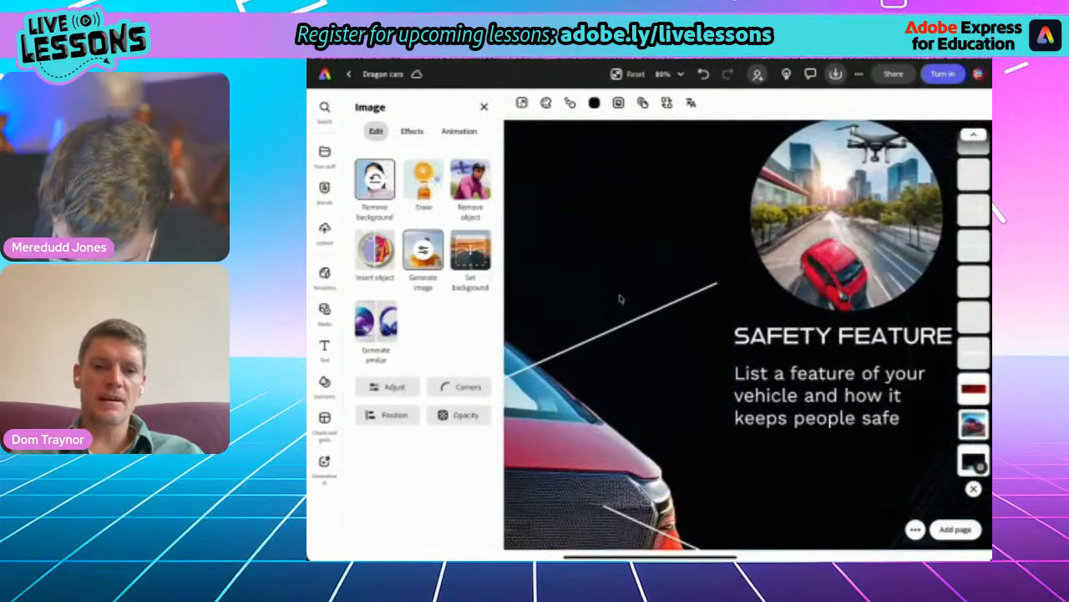
scroll(620, 298, "down", 6)
scroll(620, 298, "down", 2)
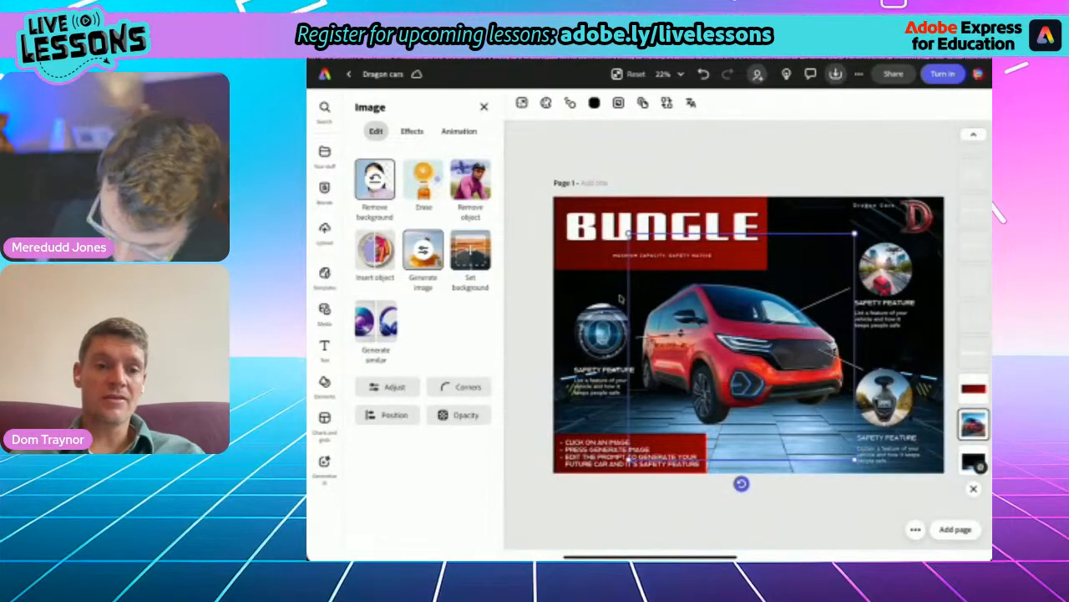
- Replace the SAFETY FEATURE heading under the drone picture with "DRONE SCOUT"
scroll(620, 298, "up", 4)
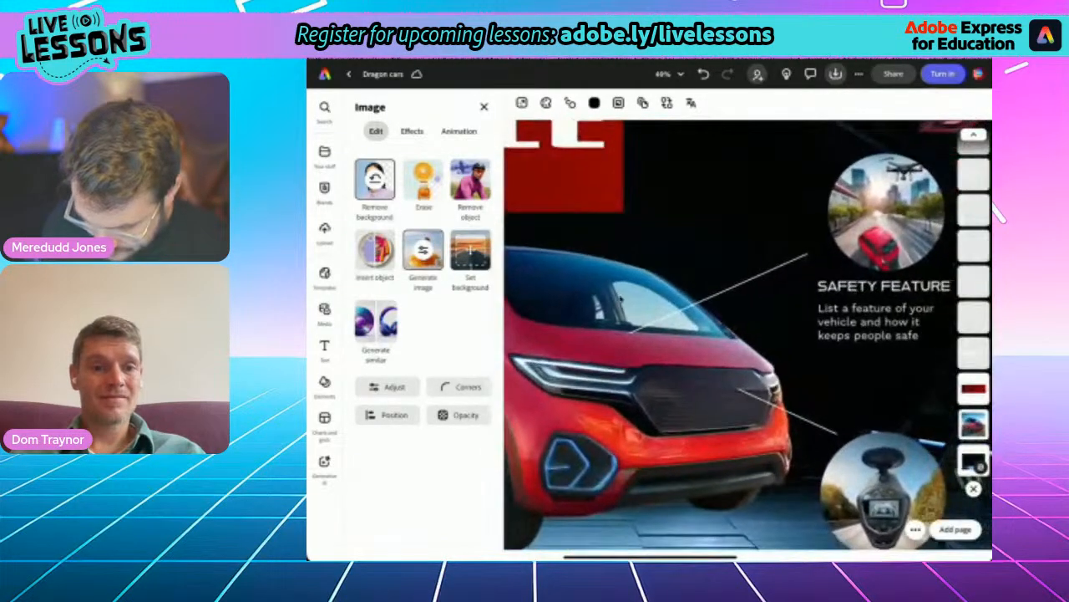
left_click(863, 289)
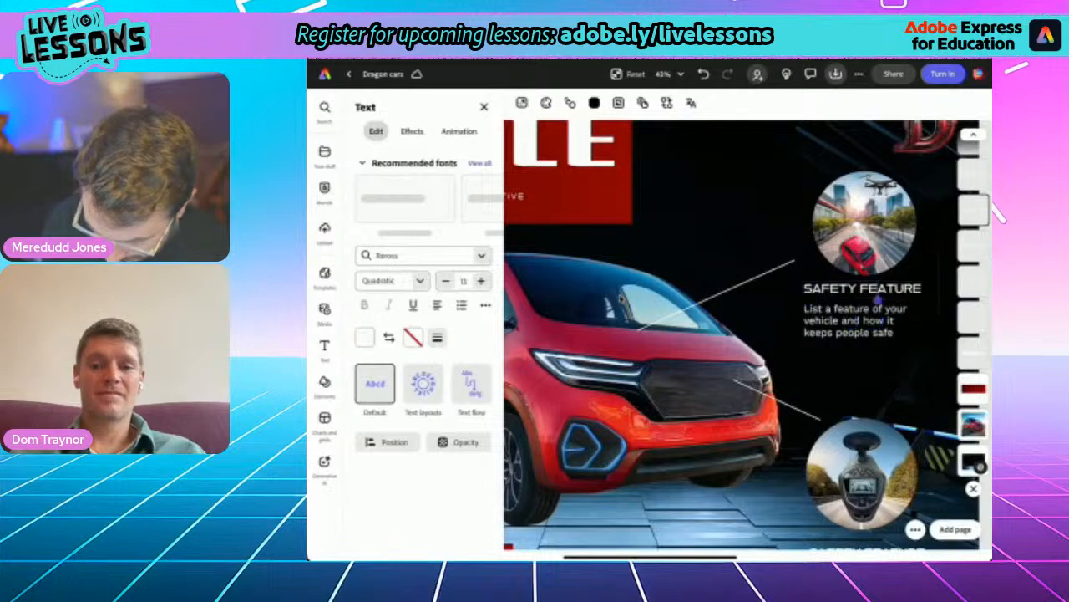
double_click(887, 289)
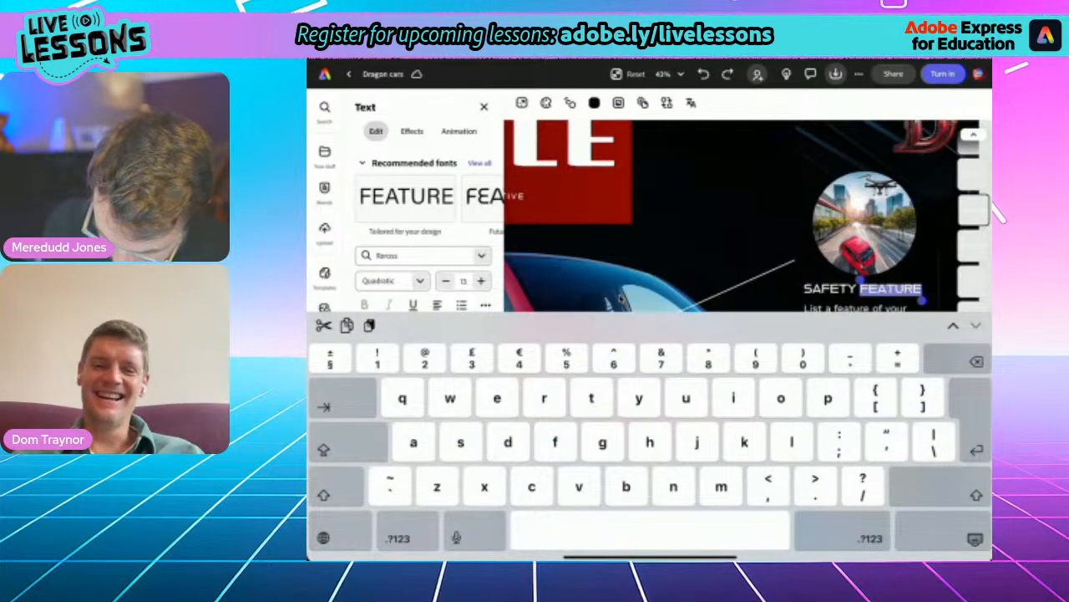
left_click_drag(860, 281, 805, 281)
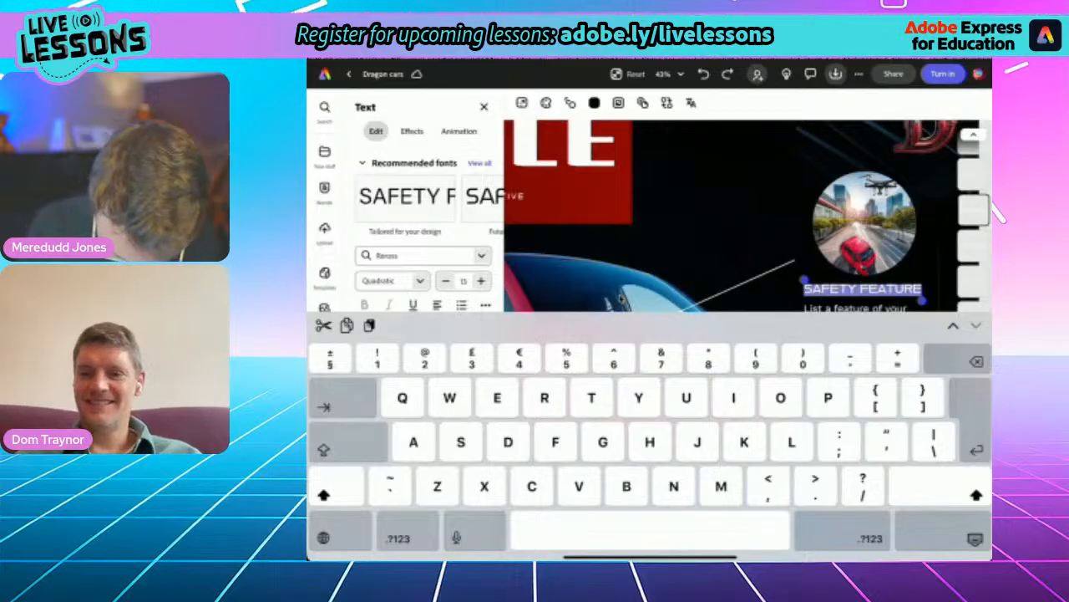
type("Dr")
key("BackSpace")
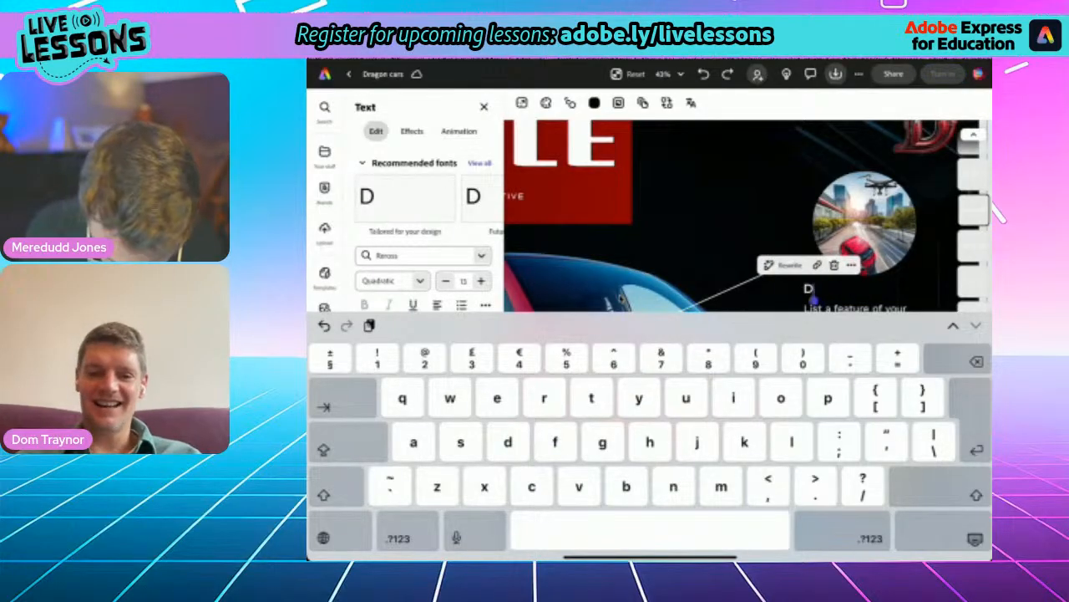
key("Caps_Lock")
type("RONE SC")
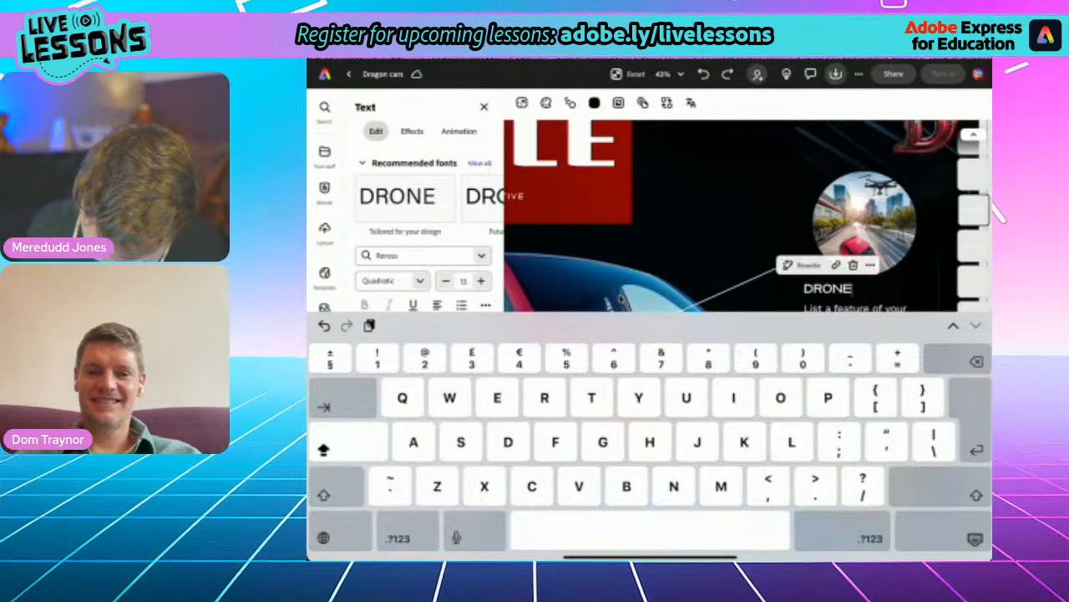
type("T")
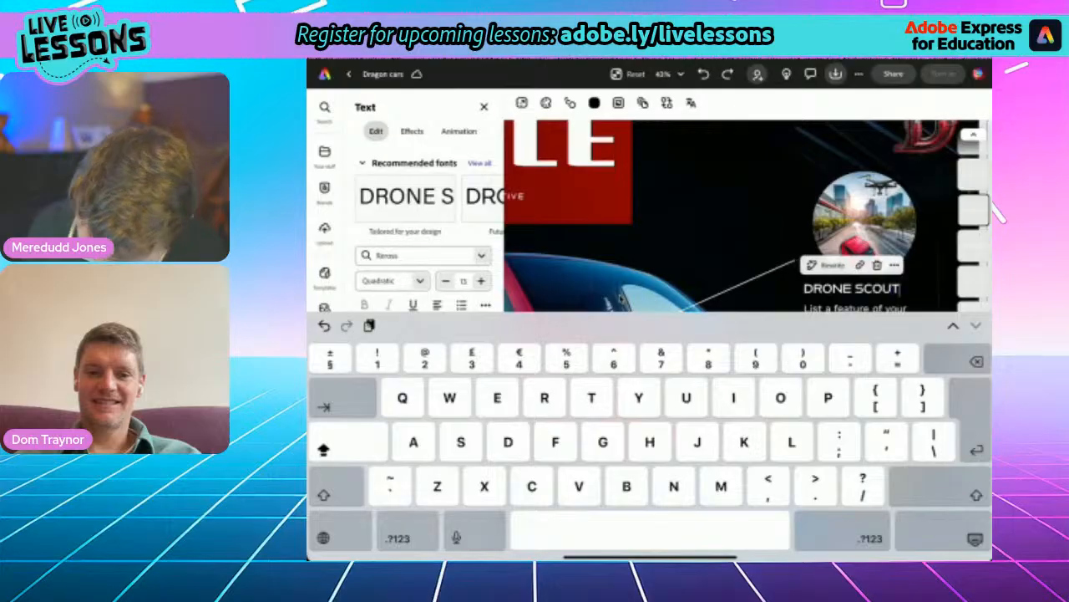
left_click(975, 538)
- Replace the placeholder description under DRONE SCOUT with "Our safety drone will deploy in busy areas, keeping you in the loop!"
left_click(840, 321)
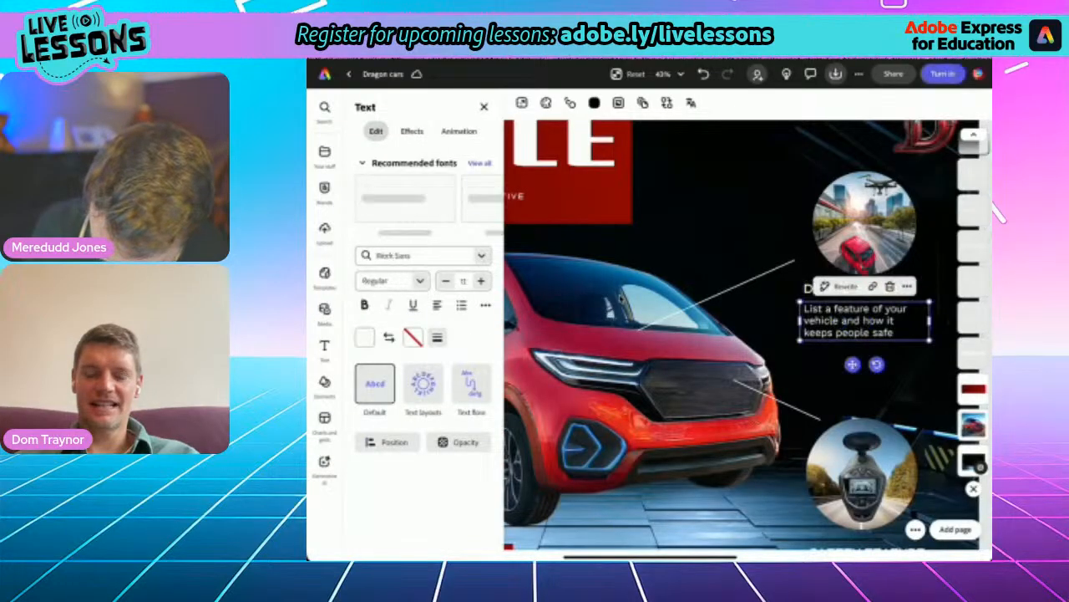
double_click(852, 320)
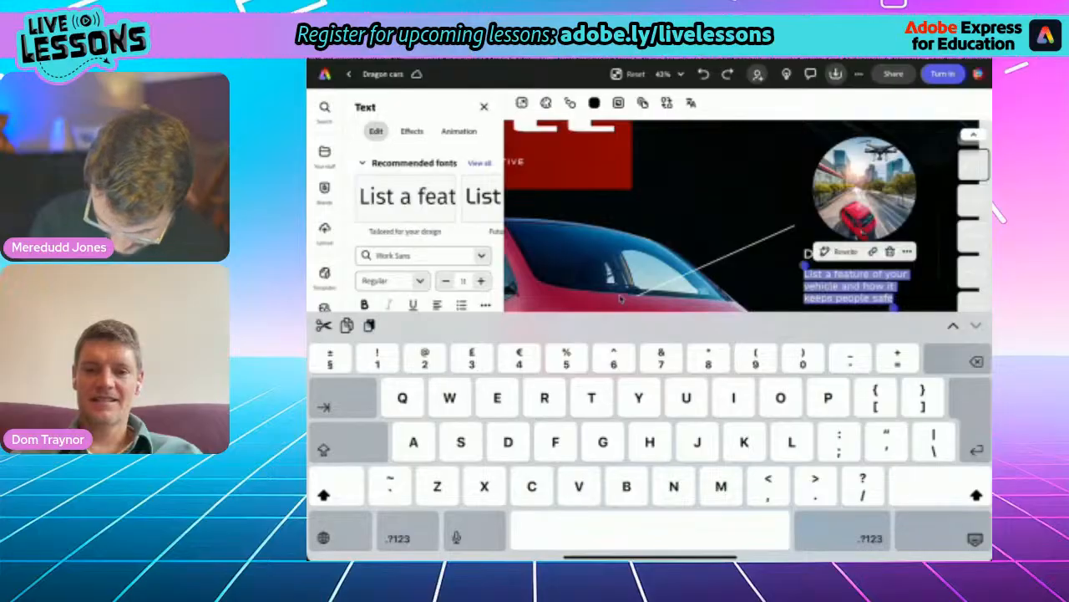
type("O")
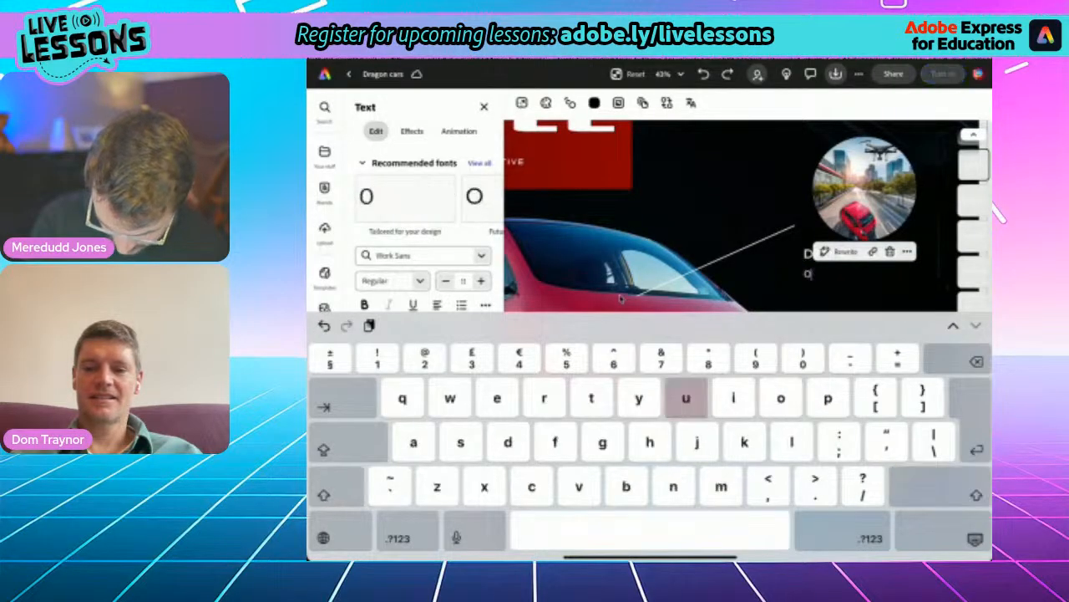
type("ur safety")
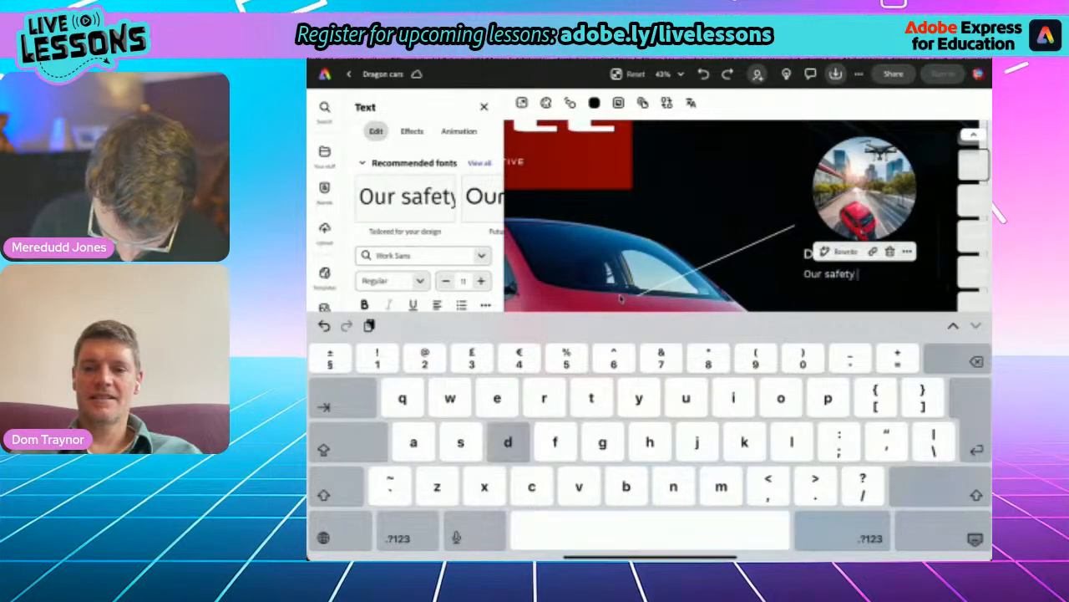
type(" drone will")
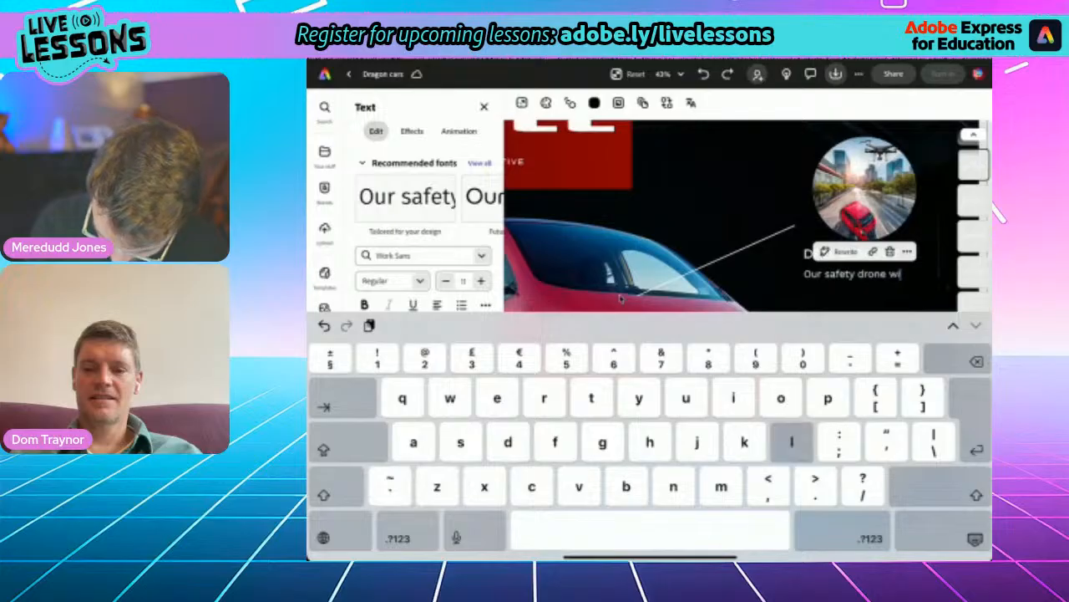
type(" depl")
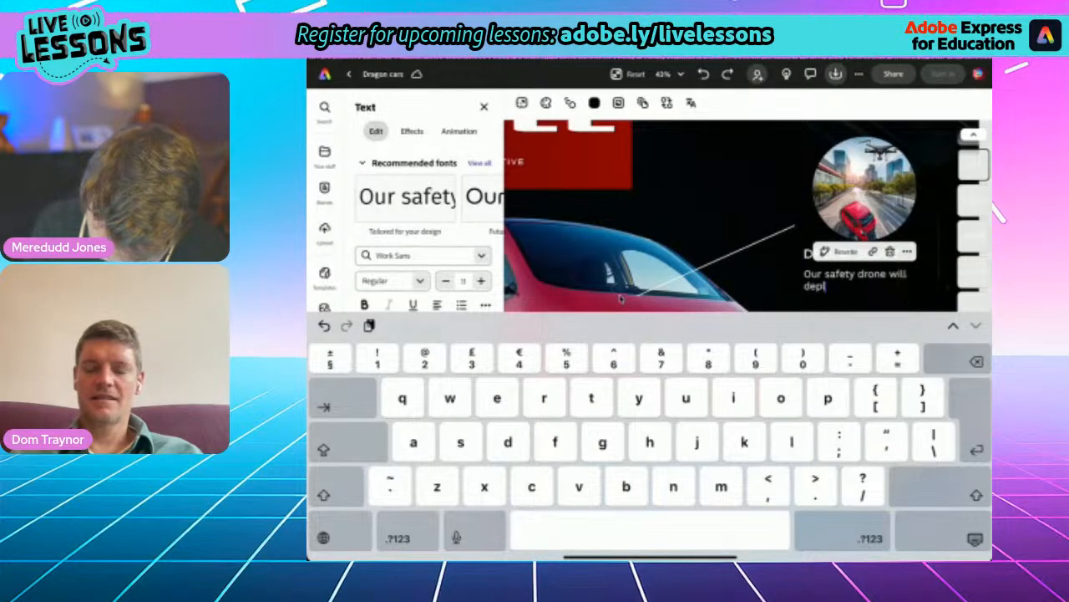
type("oy ")
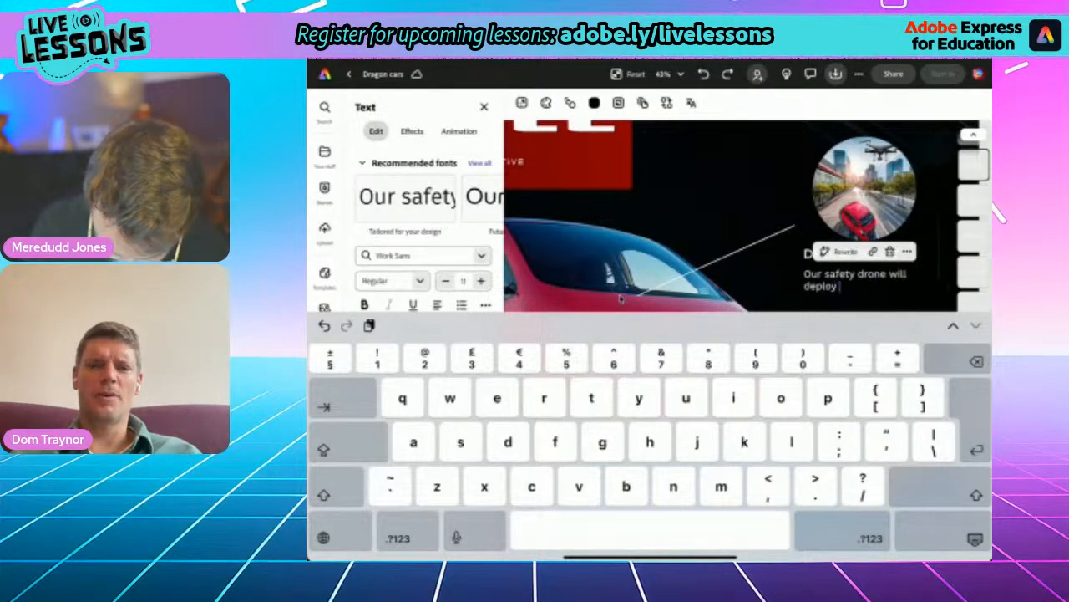
type("in busy areas, keep")
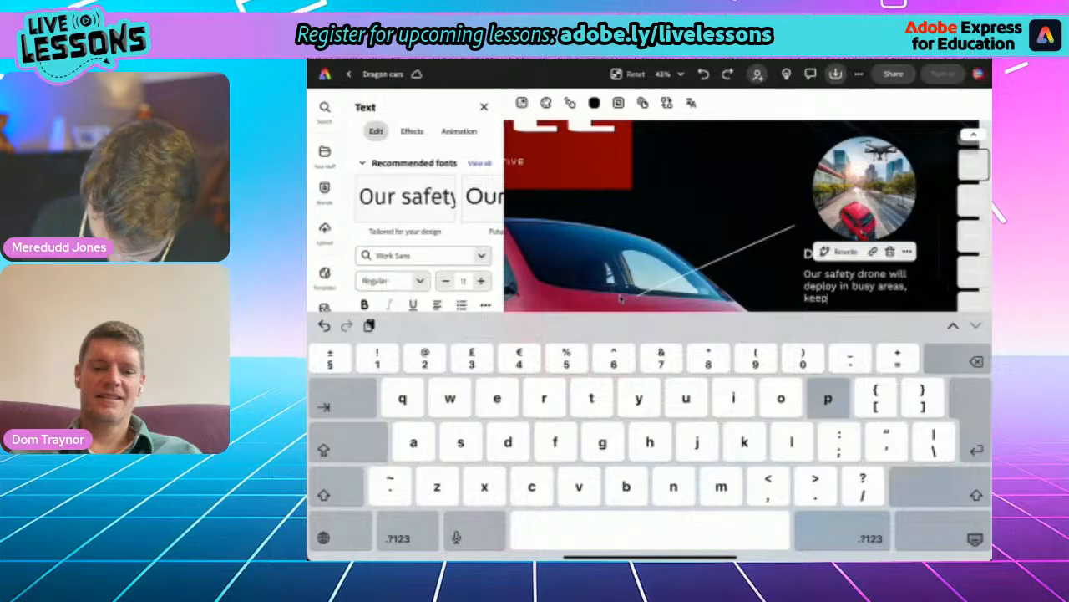
type("ing you")
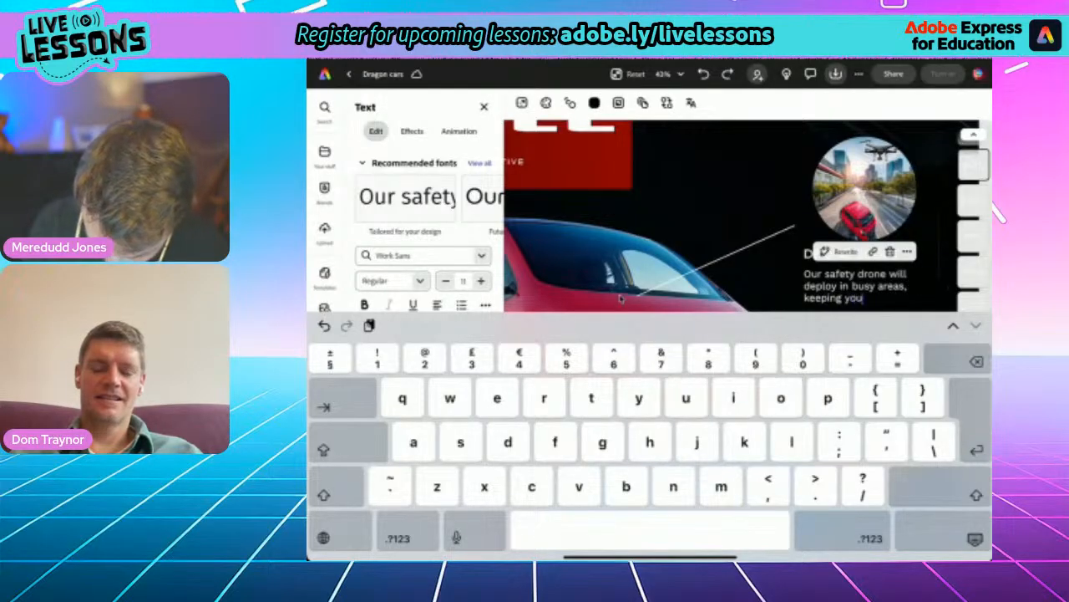
type(" in the loop")
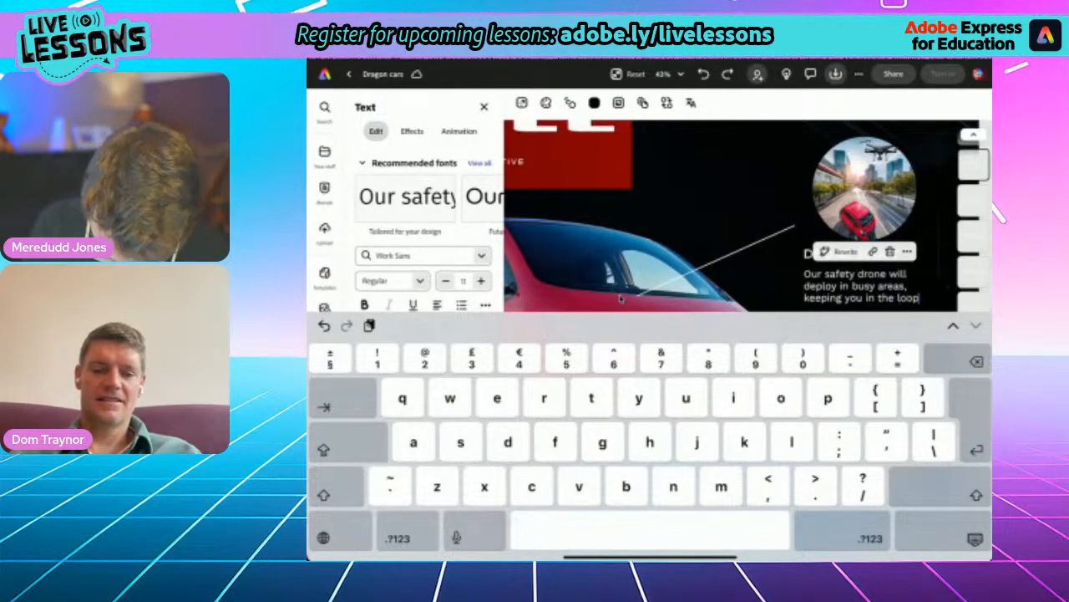
key("shift")
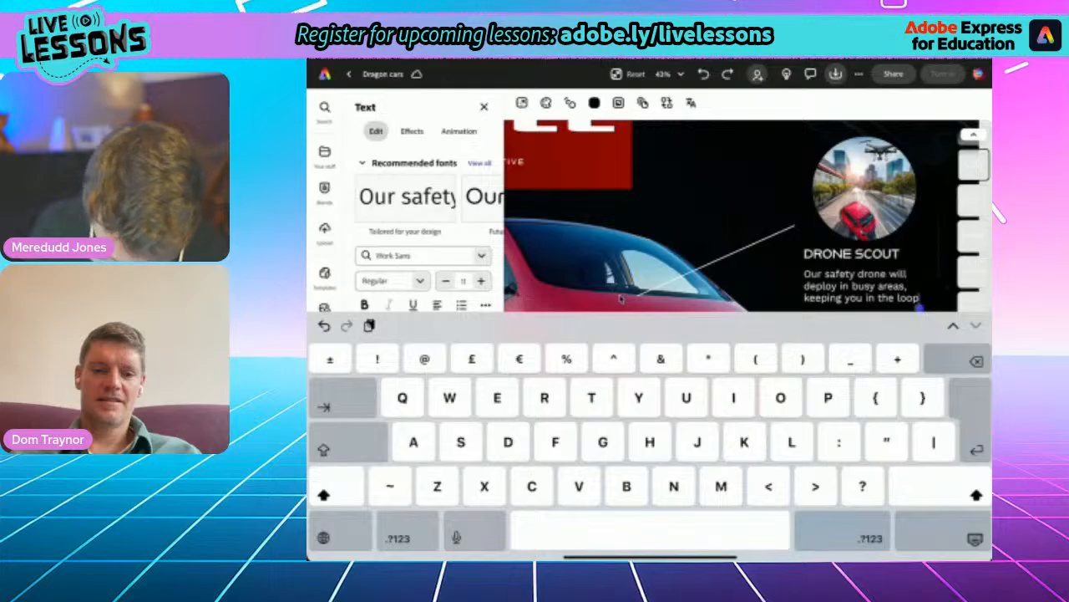
type("!")
left_click(975, 539)
left_click(864, 286)
left_click(620, 298)
- Open Generate image for the round sensor camera picture near the front of the minivan and clear its existing prompt
scroll(620, 299, "down", 3)
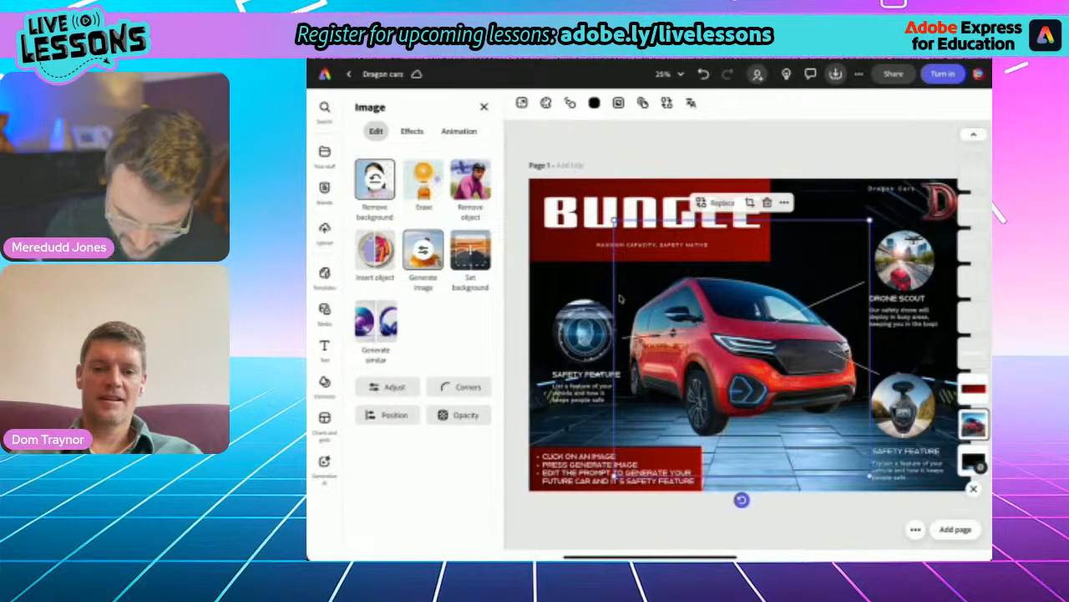
left_click(903, 406)
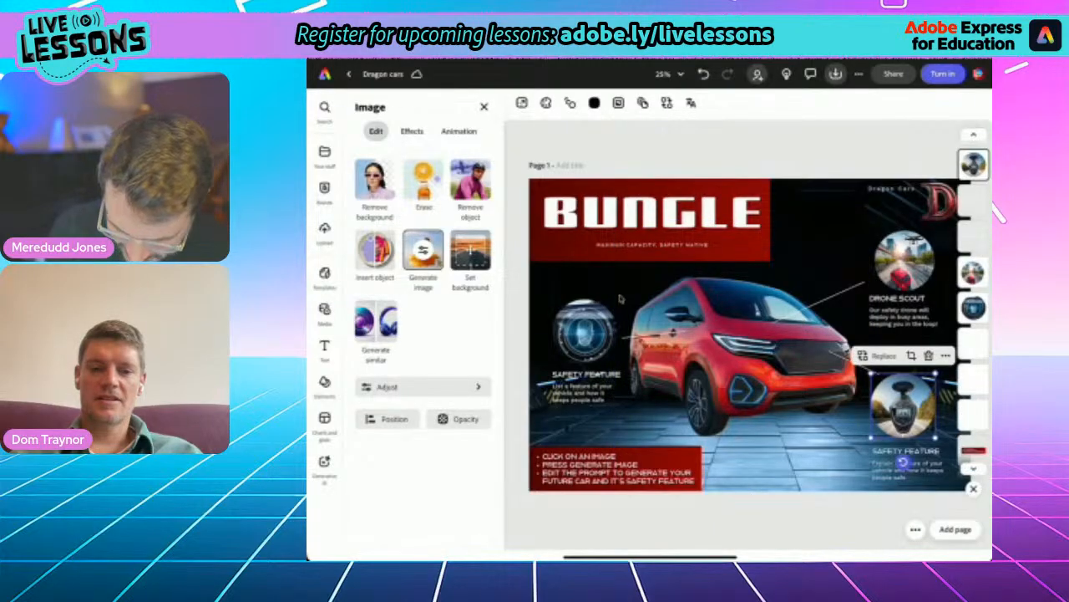
left_click(422, 251)
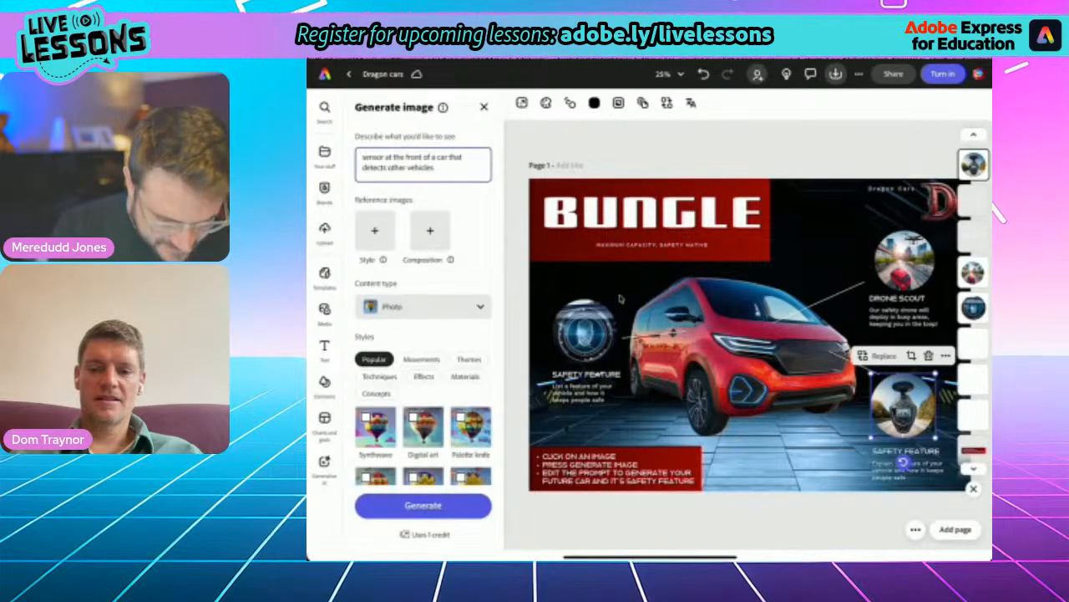
left_click(440, 167)
key("BackSpace")
key("BackSpace")
key("BackSpace")
key("BackSpace")
key("BackSpace")
key("BackSpace")
key("BackSpace")
key("BackSpace")
key("BackSpace")
key("BackSpace")
key("BackSpace")
key("BackSpace")
key("BackSpace")
key("BackSpace")
key("BackSpace")
key("BackSpace")
key("BackSpace")
key("BackSpace")
key("BackSpace")
key("BackSpace")
key("BackSpace")
key("BackSpace")
key("BackSpace")
key("BackSpace")
key("BackSpace")
key("BackSpace")
key("BackSpace")
key("BackSpace")
key("BackSpace")
key("BackSpace")
key("BackSpace")
key("BackSpace")
key("BackSpace")
key("BackSpace")
key("BackSpace")
key("BackSpace")
key("BackSpace")
key("BackSpace")
key("BackSpace")
key("BackSpace")
key("BackSpace")
key("BackSpace")
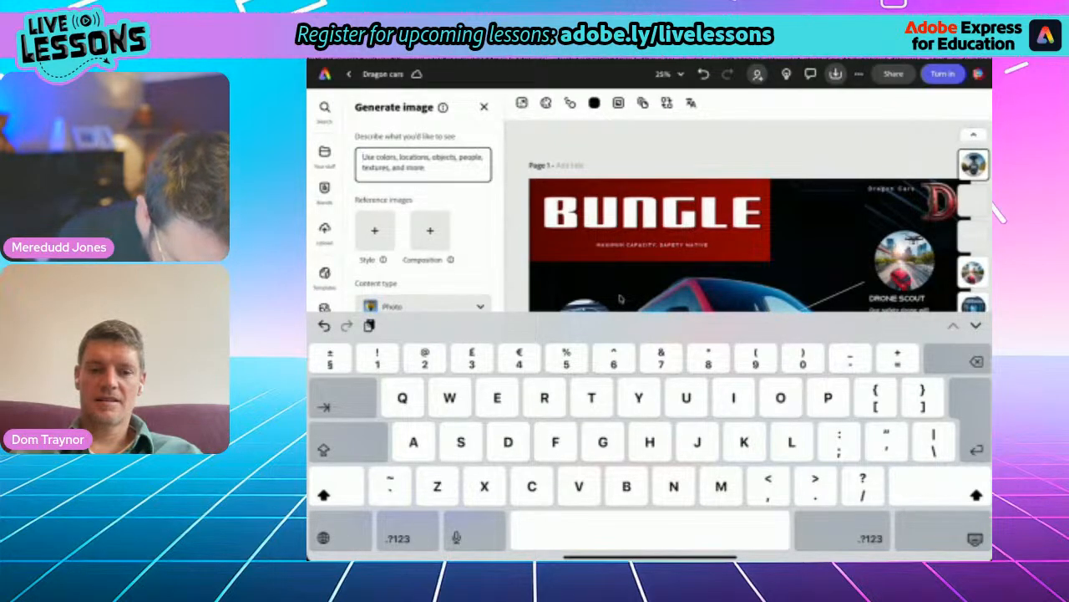
- Enter the image prompt "Red futuristic minivan with yellow airbags inflated over the bonnet."
type("Red ")
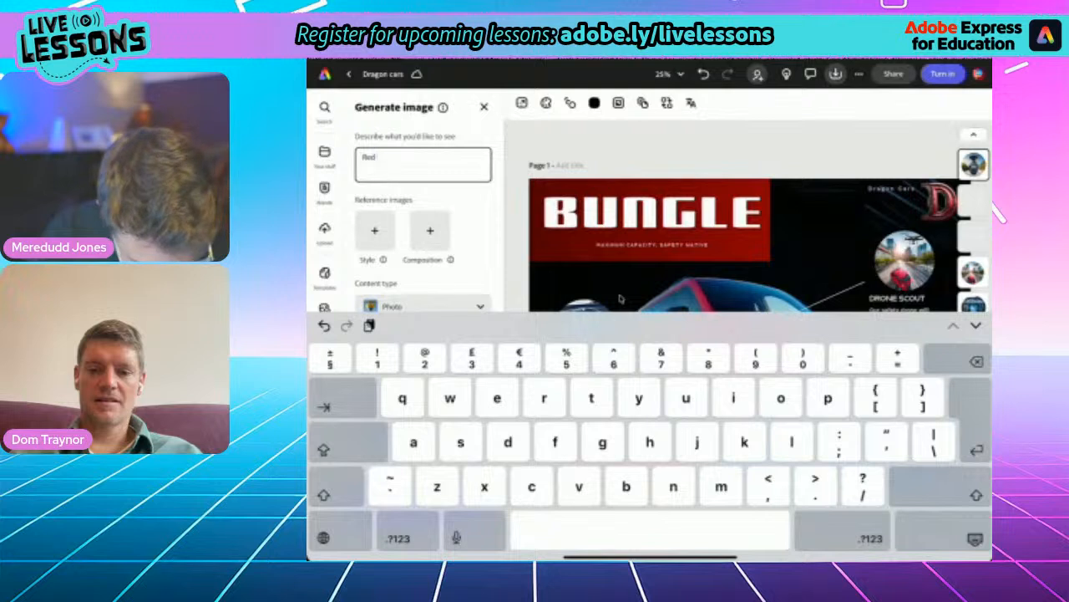
type("futuristi")
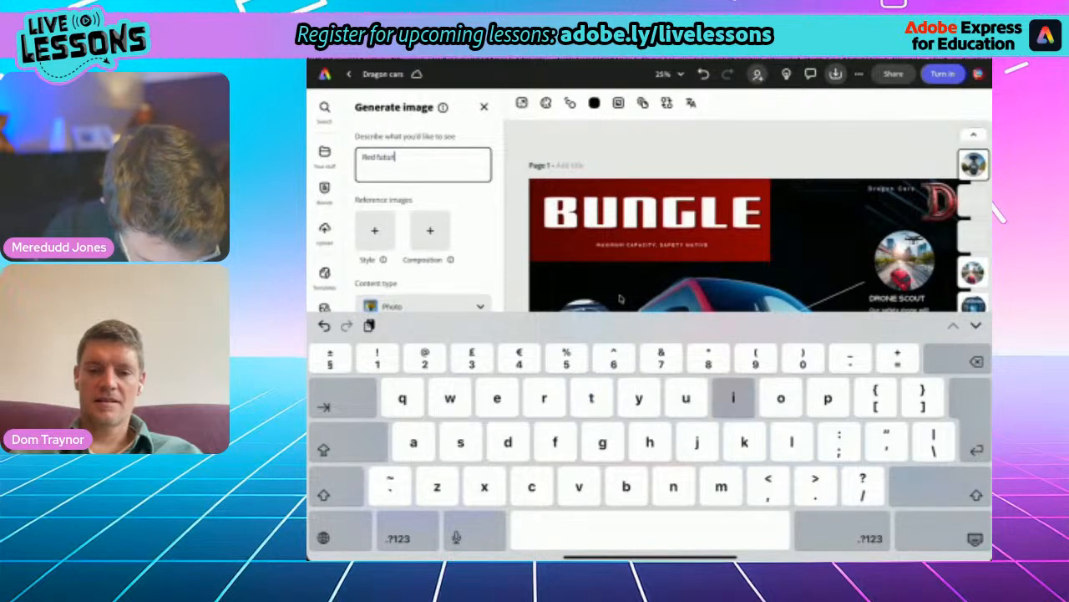
type("c min")
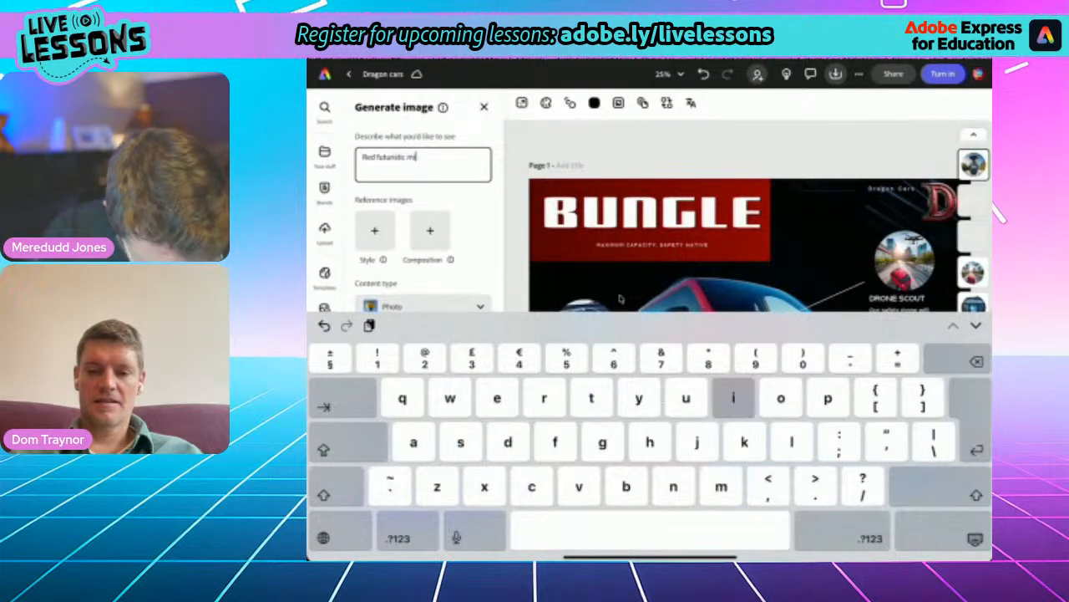
type("ivan")
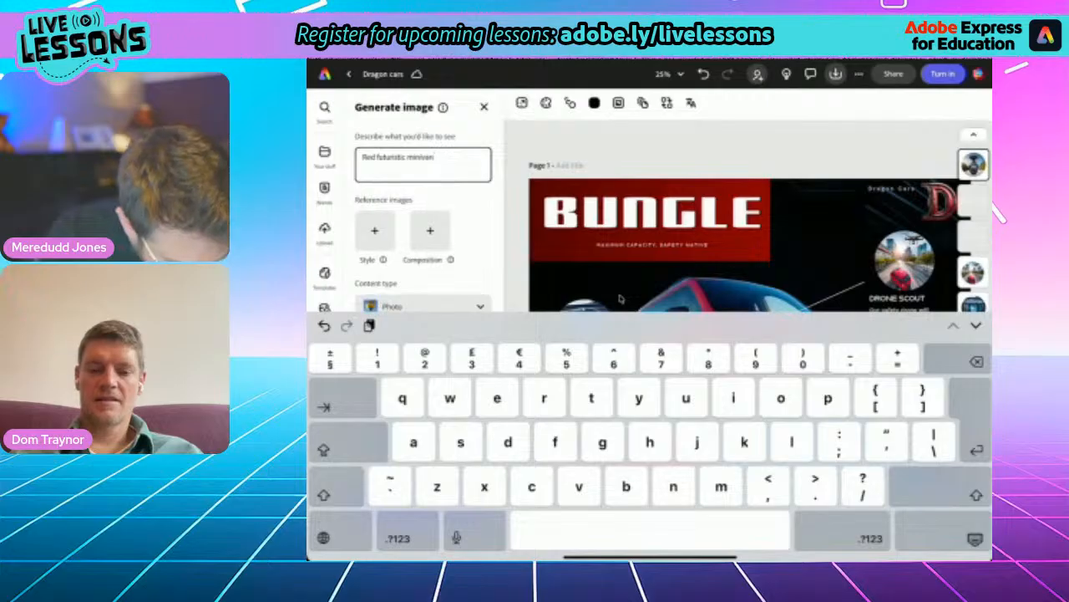
type(" with ")
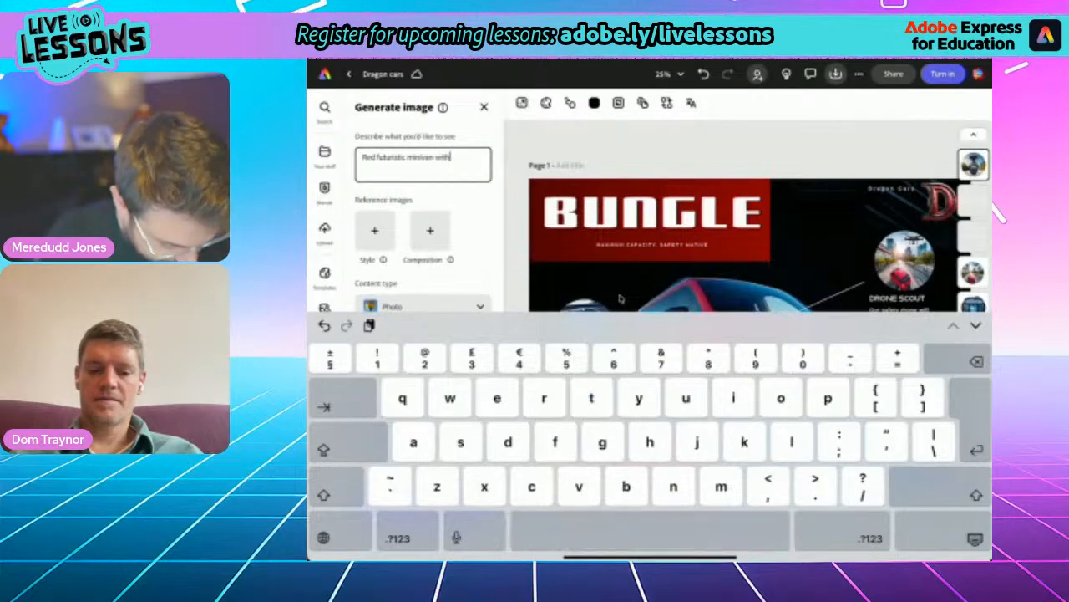
type("ye")
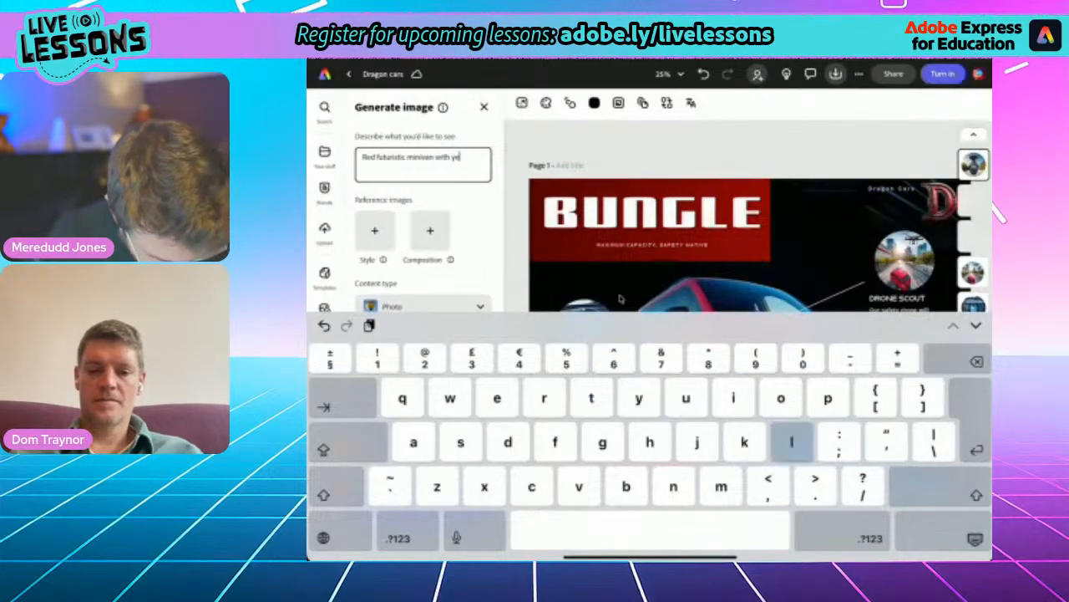
type("llow airbags")
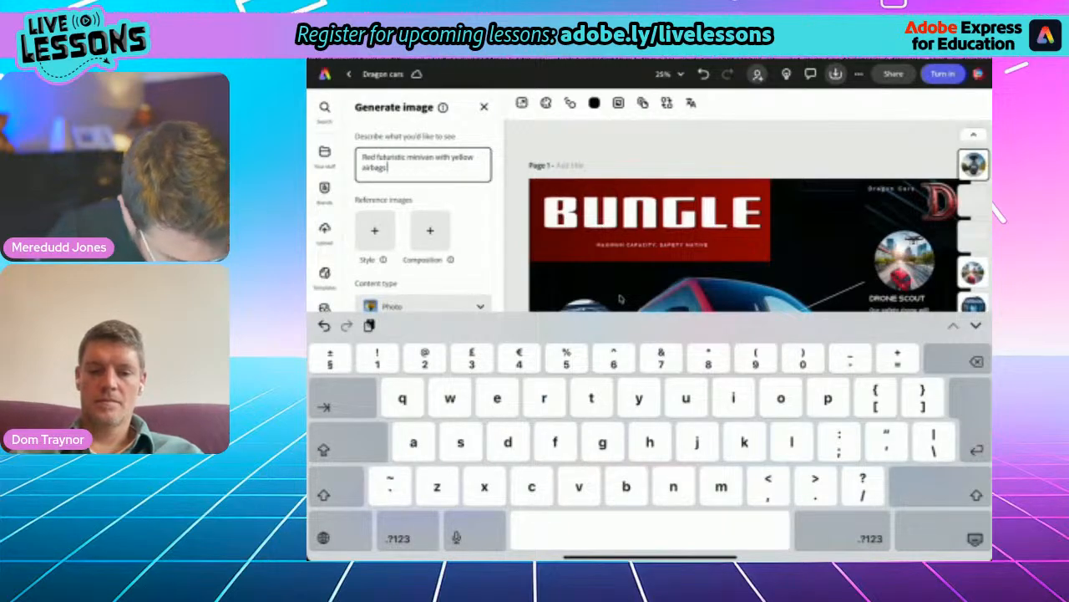
type(" inflated ove")
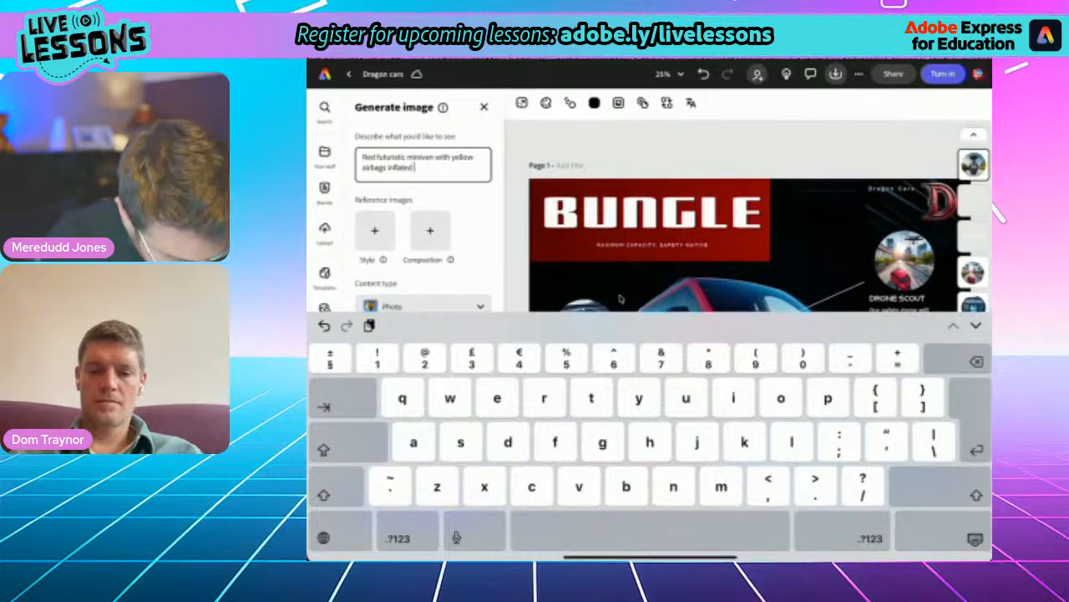
type("r the")
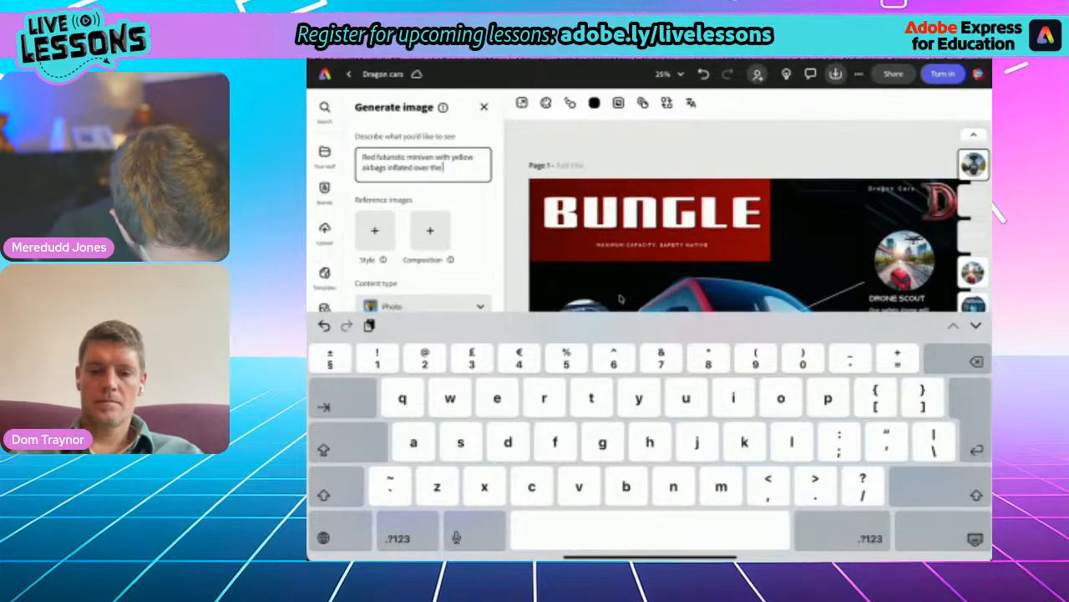
type(" bannet.")
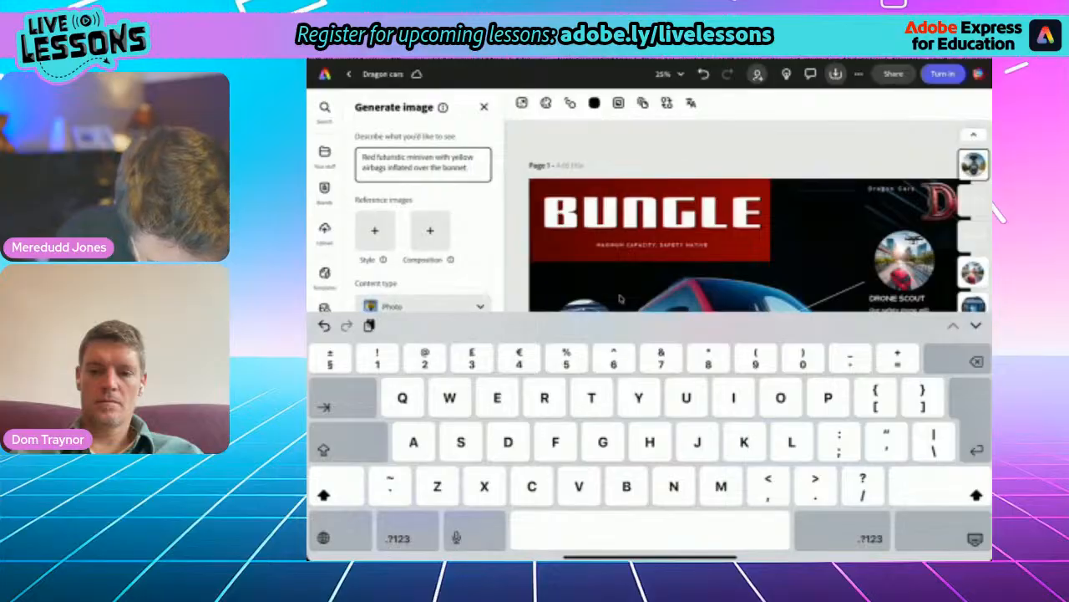
- Generate images from the entered yellow airbag prompt for the round picture near the minivan's front
left_click(975, 539)
left_click(423, 504)
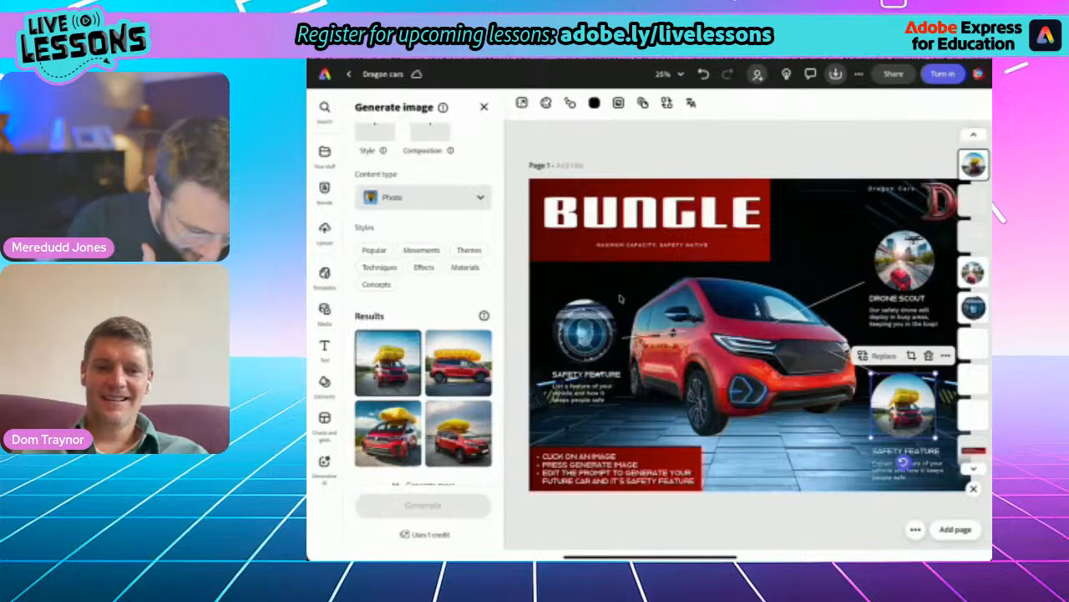
- Revise the image prompt to "Red futuristic minivan with yellow airbags inflated over the front." and generate new images for the round picture
scroll(423, 309, "up", 3)
left_click(468, 168)
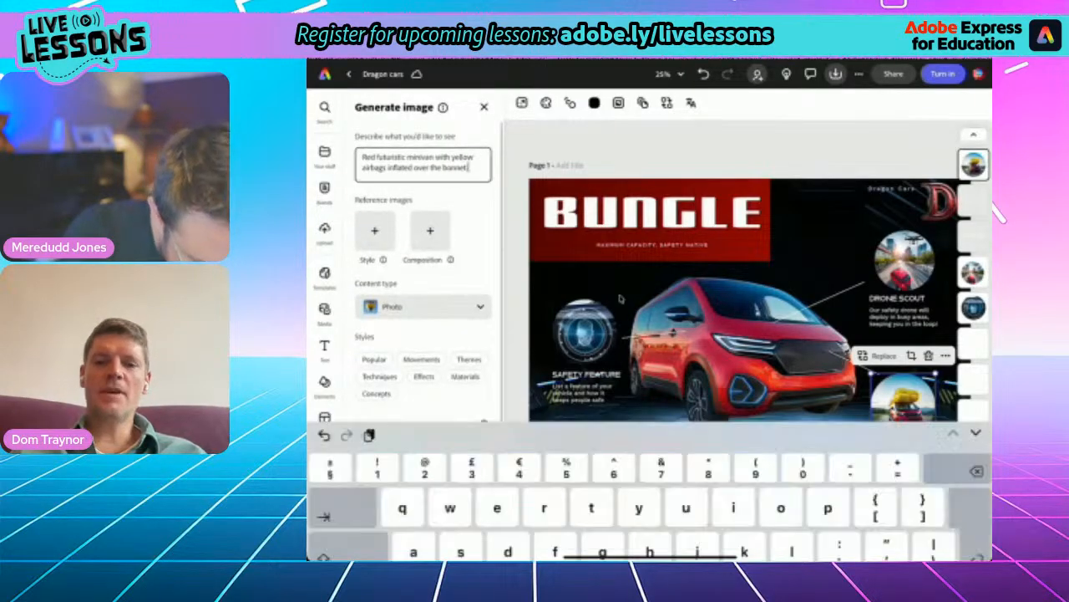
key("BackSpace")
key("BackSpace")
key("BackSpace")
key("BackSpace")
key("BackSpace")
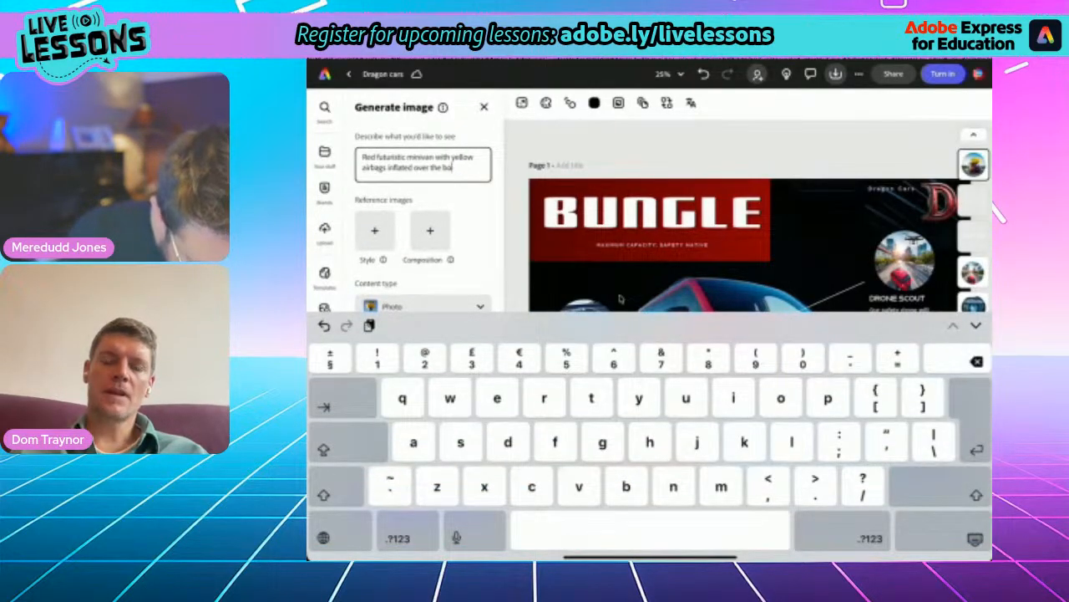
key("BackSpace")
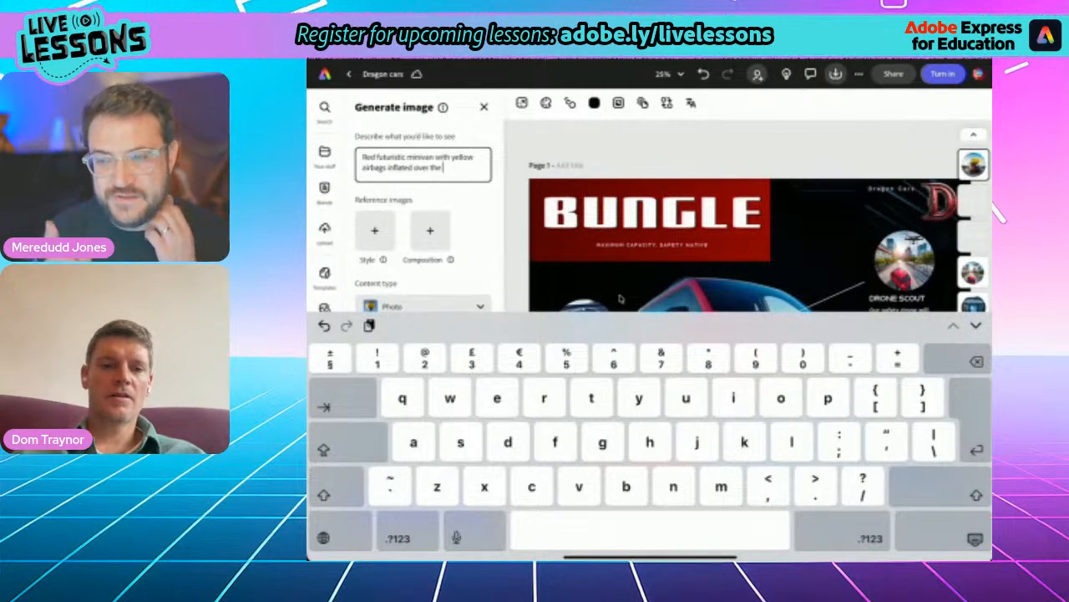
type("fl")
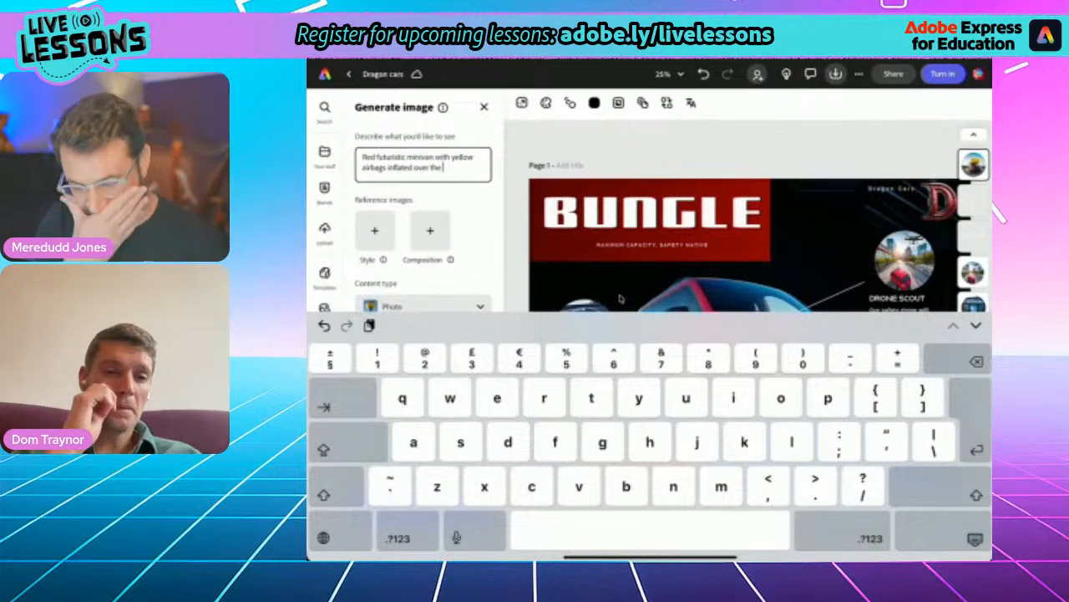
type("ont.")
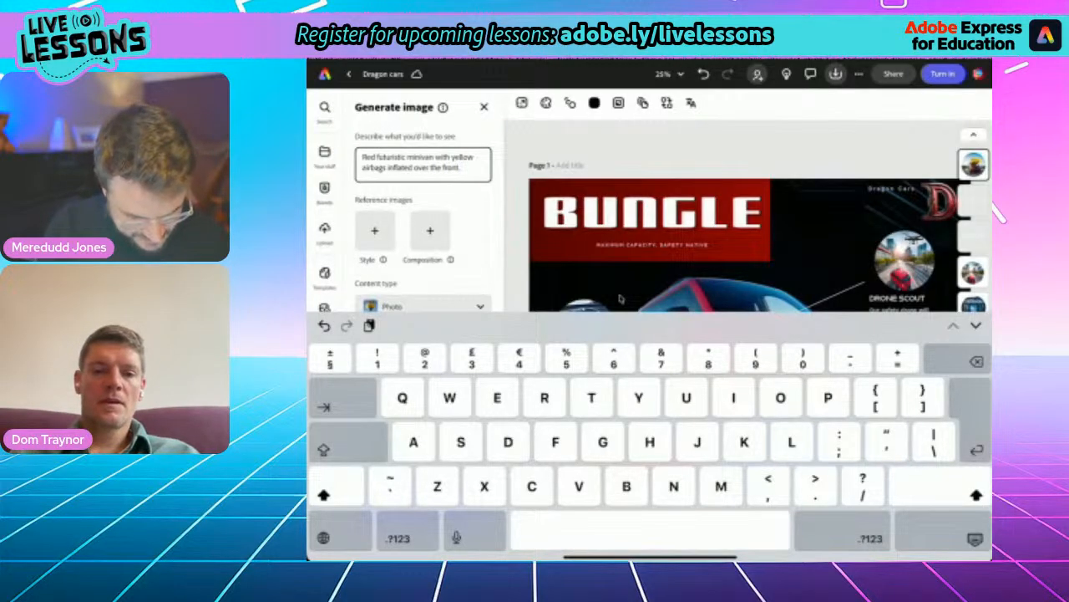
left_click(975, 539)
left_click(423, 503)
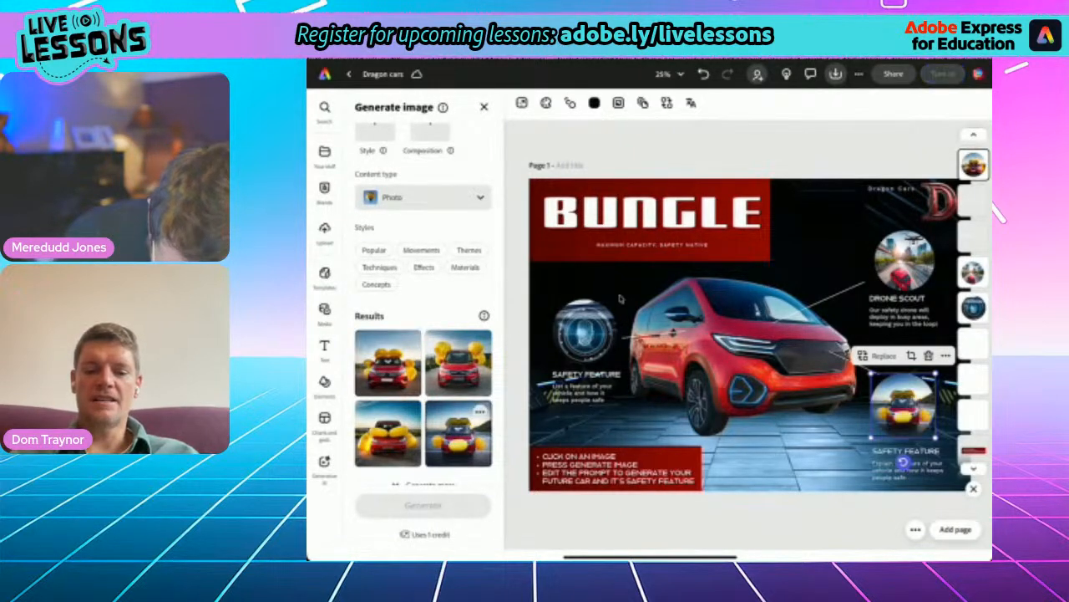
left_click(620, 298)
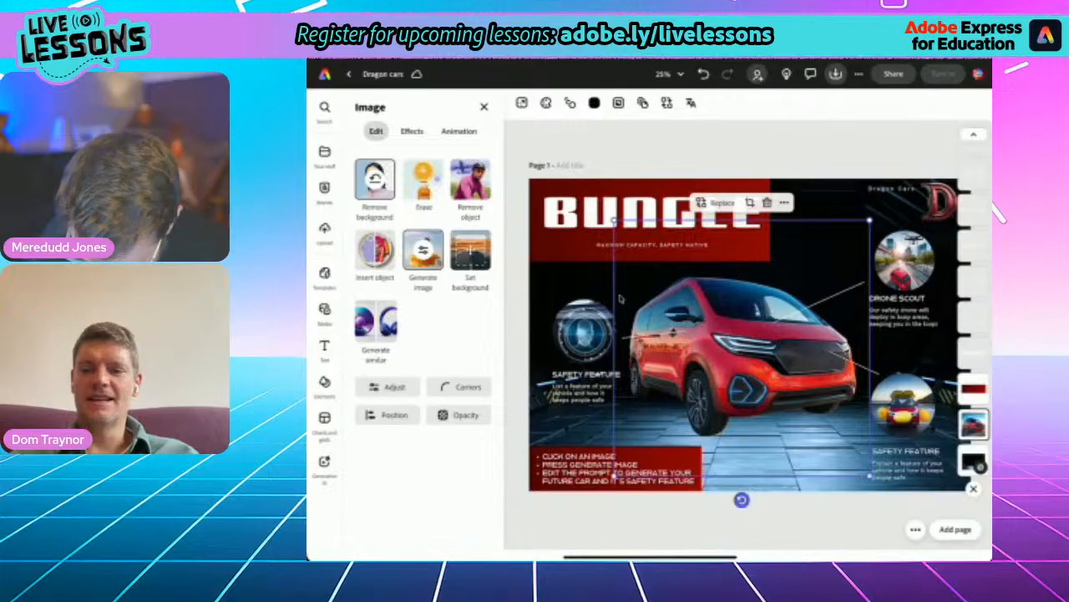
- Open Generate image for the round face detection picture beside the minivan and clear its existing prompt
scroll(620, 299, "up", 5)
scroll(620, 298, "down", 5)
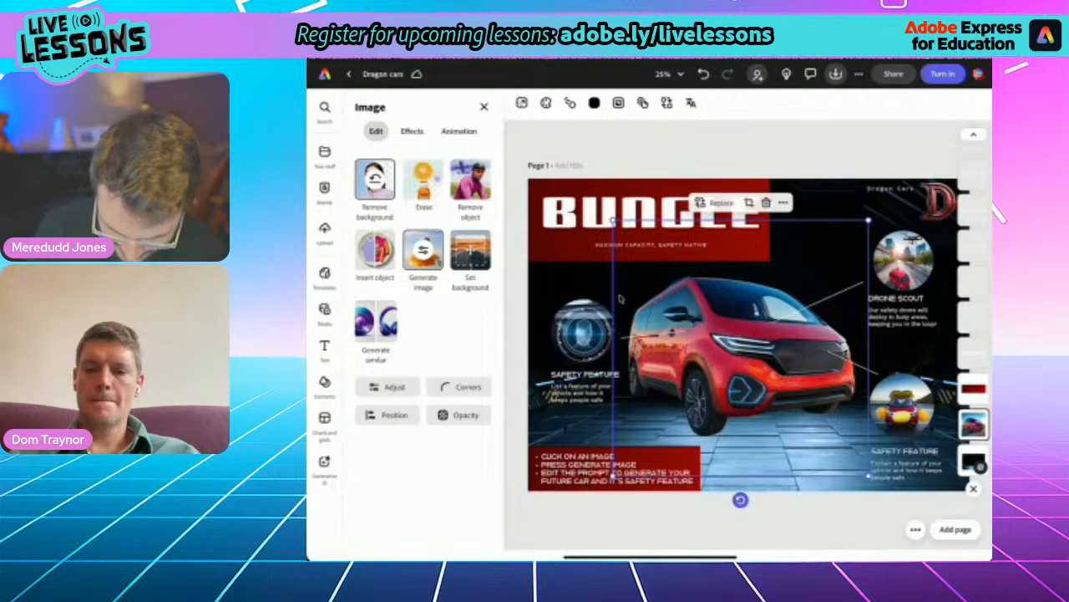
left_click(585, 375)
scroll(584, 359, "up", 5)
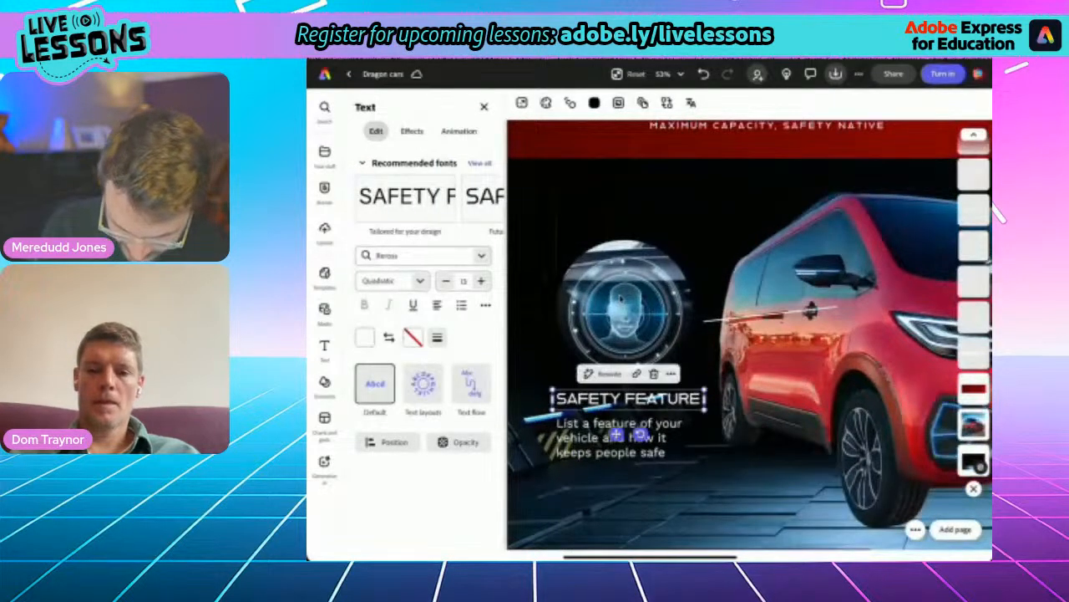
scroll(617, 434, "down", 2)
left_click(616, 318)
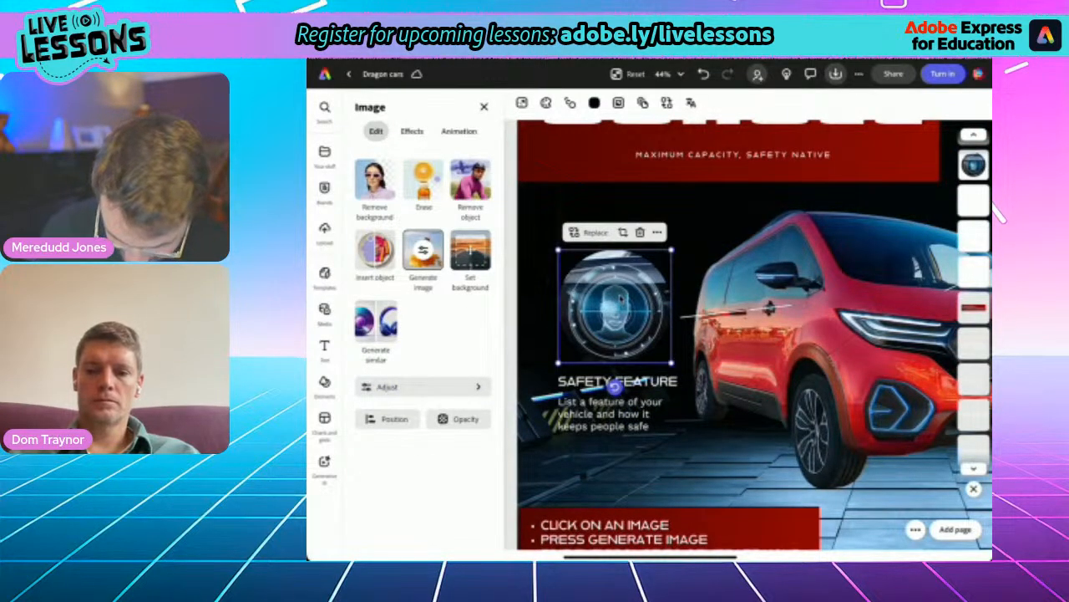
left_click(424, 251)
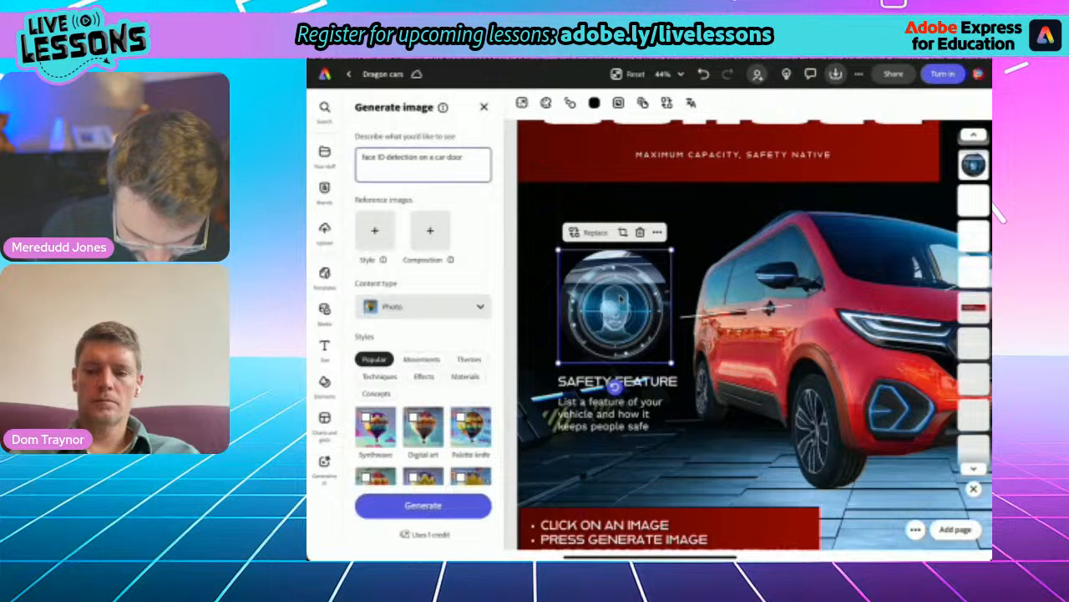
left_click(456, 161)
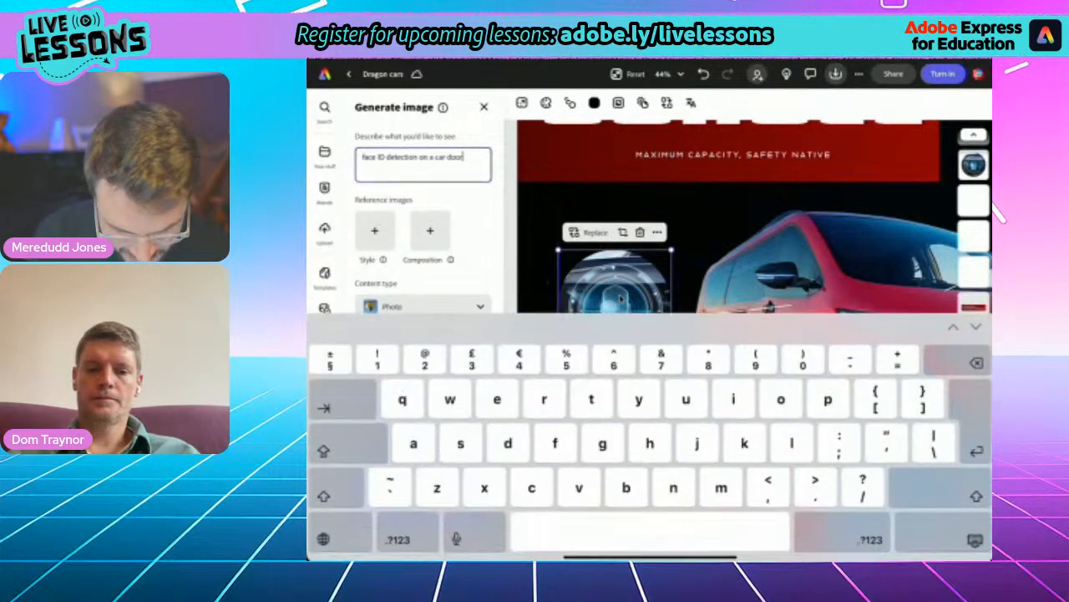
key("BackSpace")
key("BackSpace")
key("BackSpace")
key("BackSpace")
key("BackSpace")
key("BackSpace")
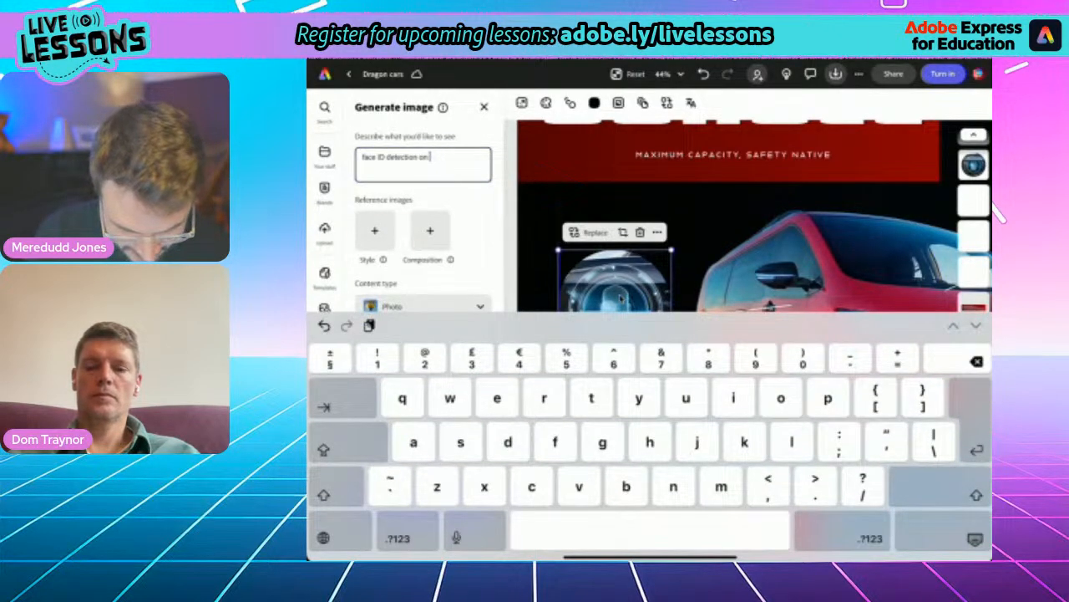
key("BackSpace")
key("BackSpace")
key("BackSpace")
key("BackSpace")
key("BackSpace")
key("BackSpace")
key("BackSpace")
key("BackSpace")
key("BackSpace")
key("BackSpace")
key("BackSpace")
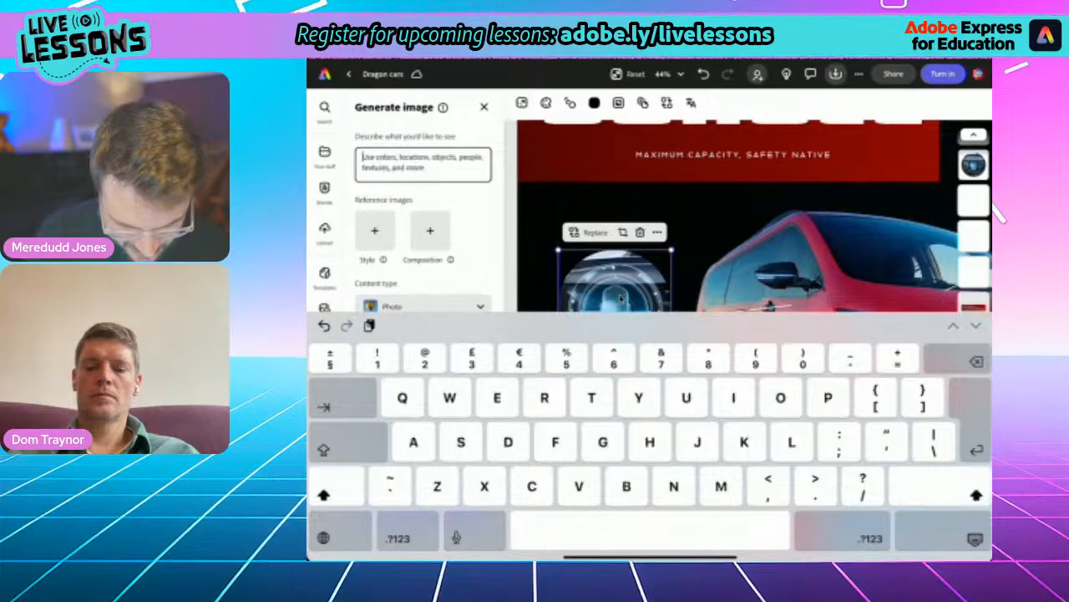
- Enter the image prompt "Drone shot of a group of futuristic cars all braking at the same time."
type("Dro")
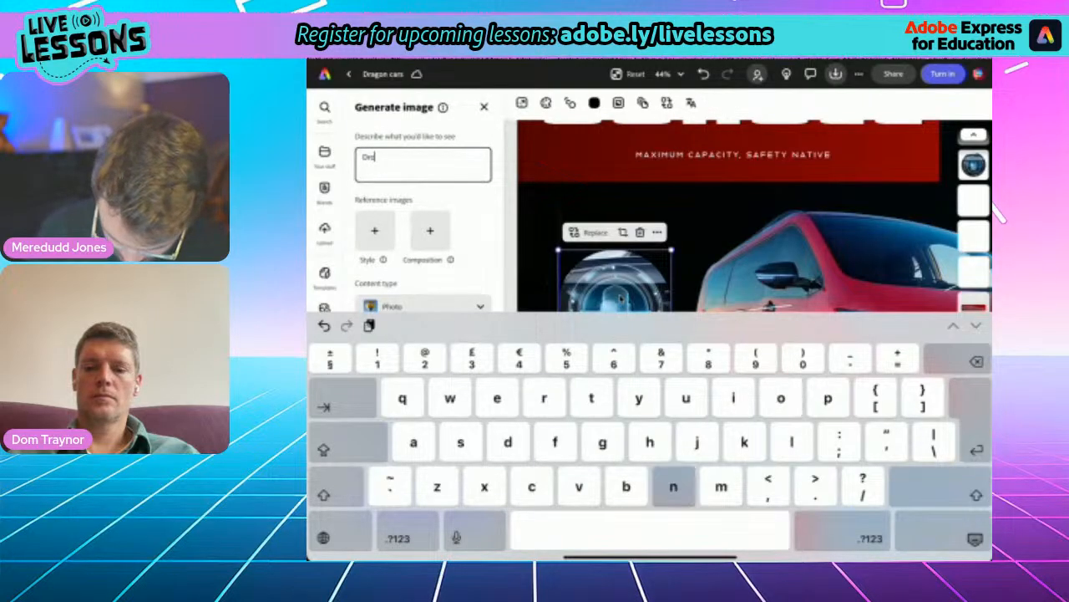
type("ne shot")
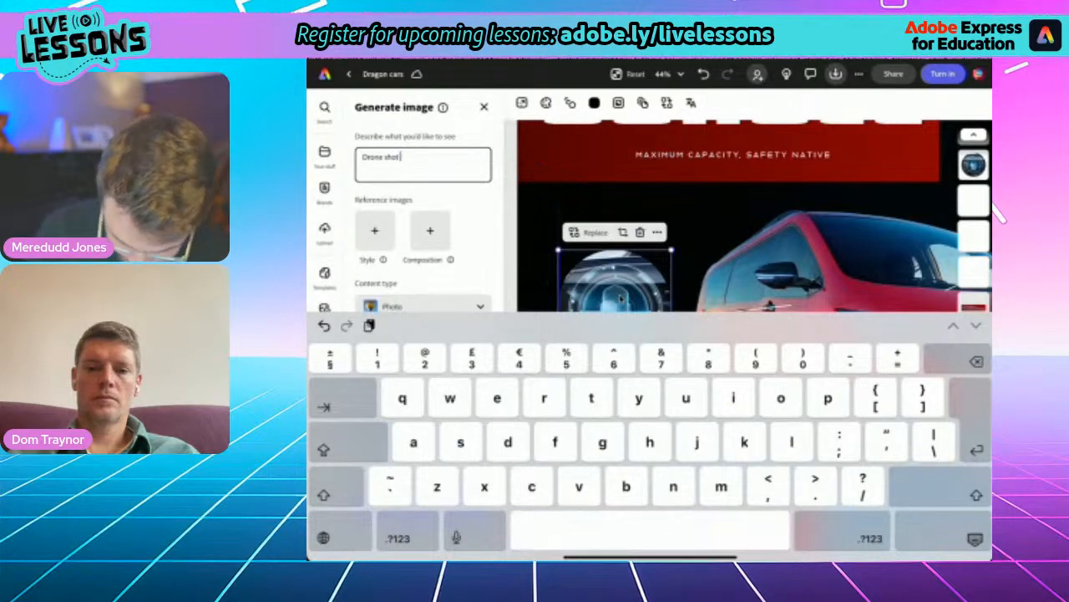
type(" of a g")
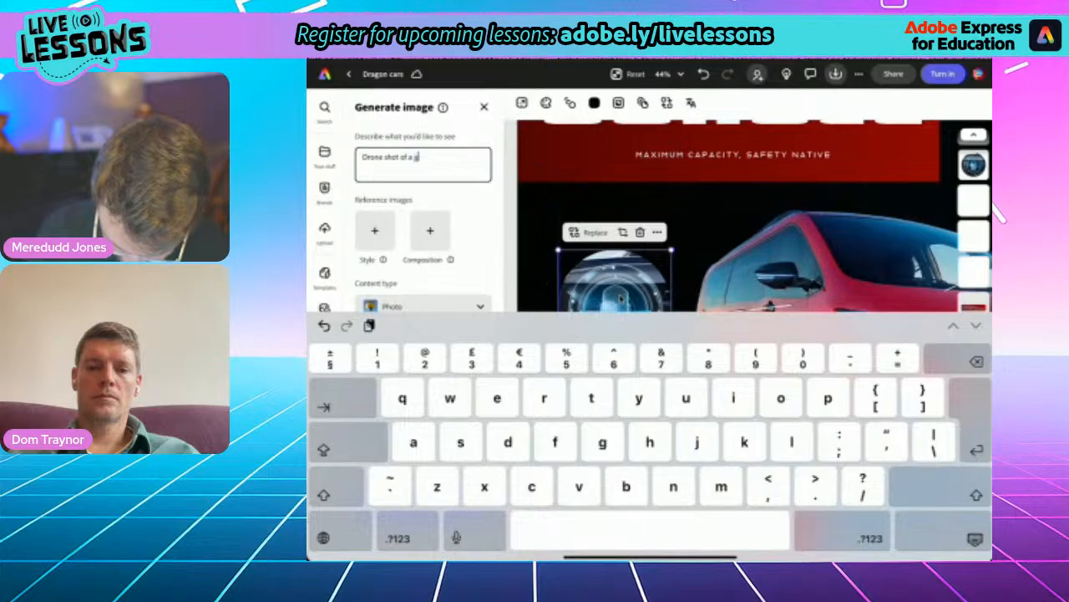
type("roup of futurist")
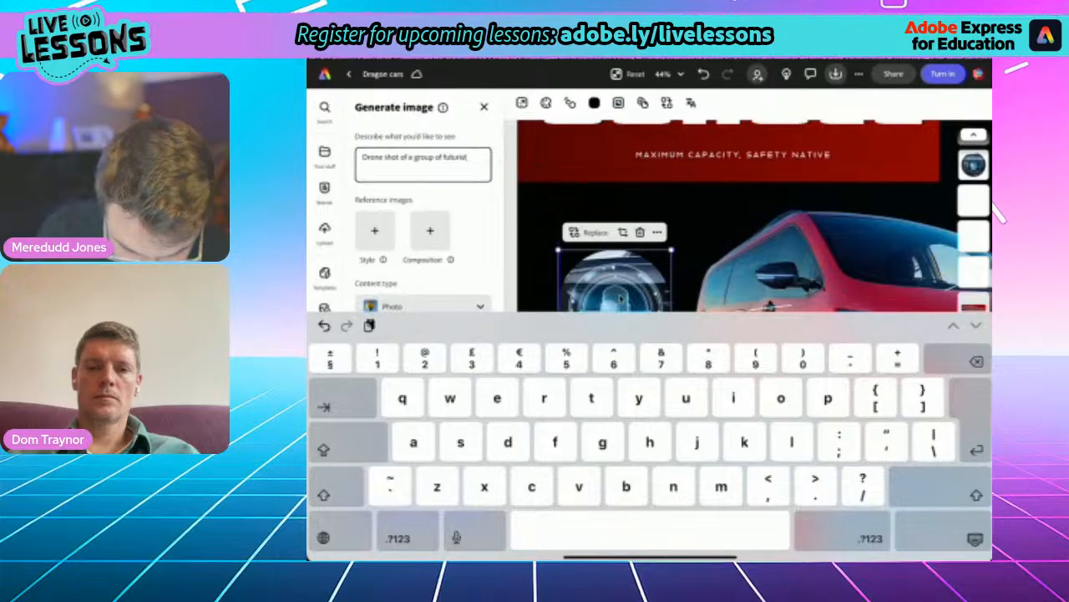
type("ic car")
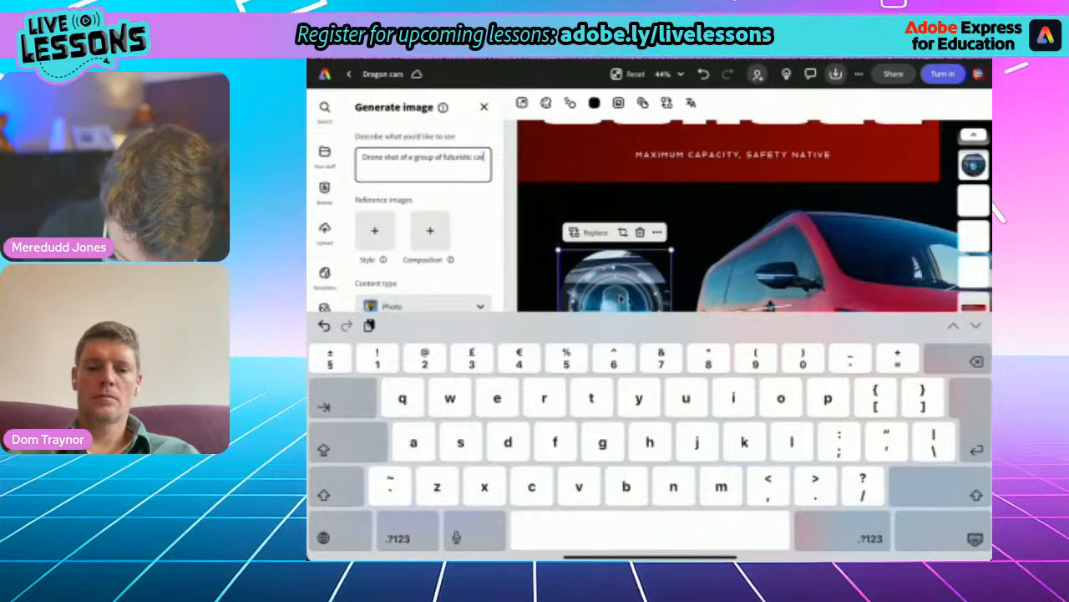
type("s")
type(" all")
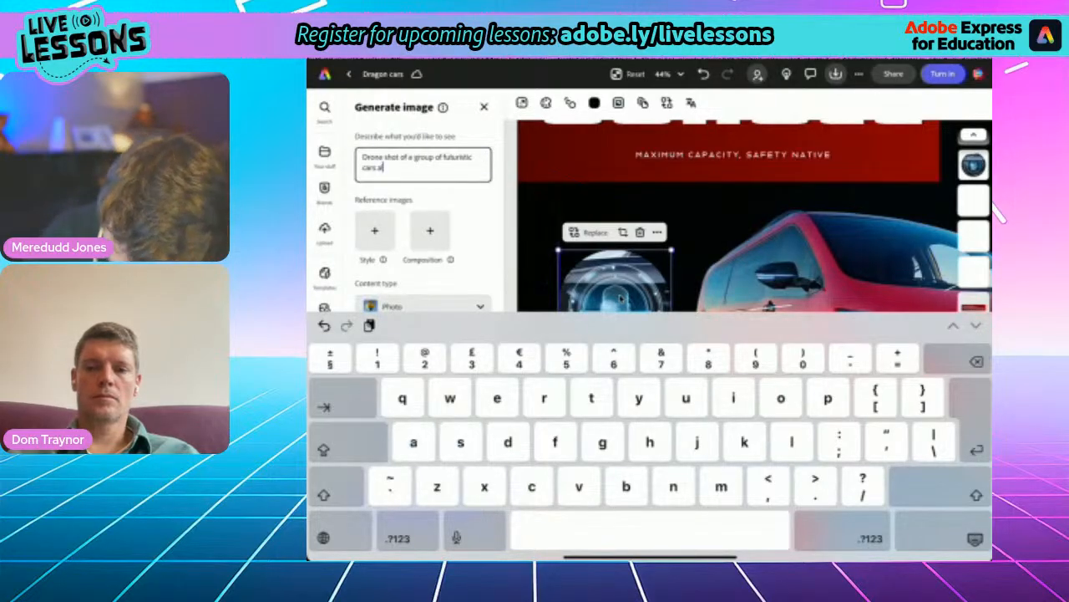
type(" braking")
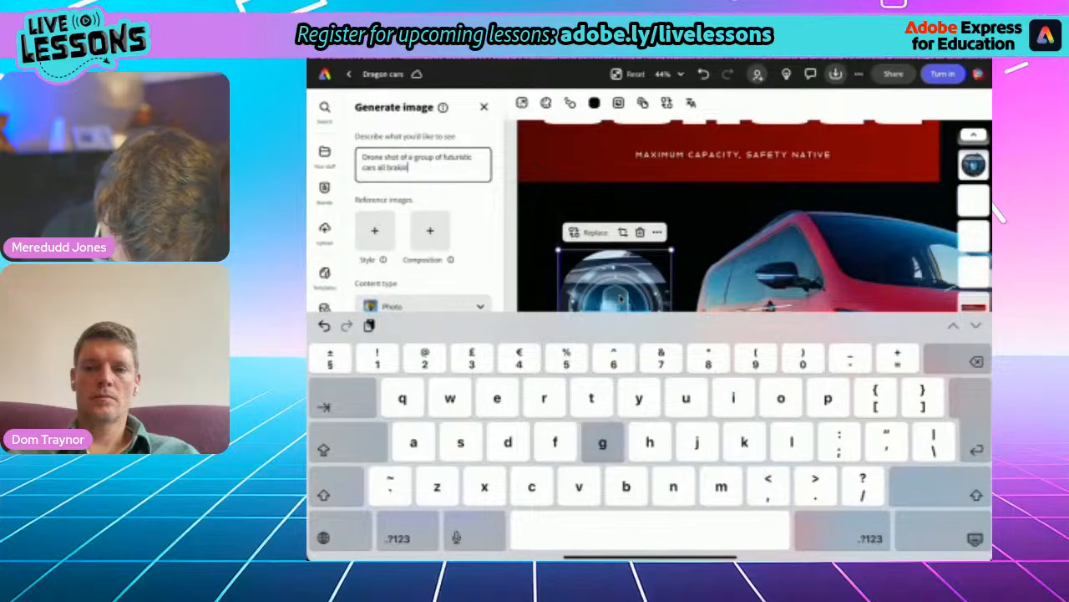
type(" at the sa")
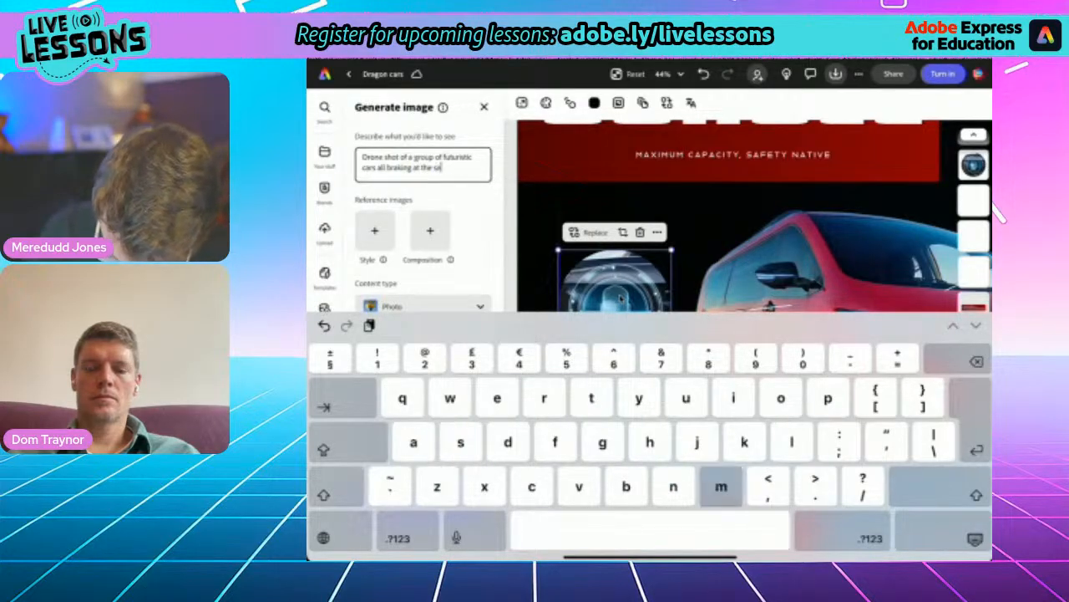
type("me time")
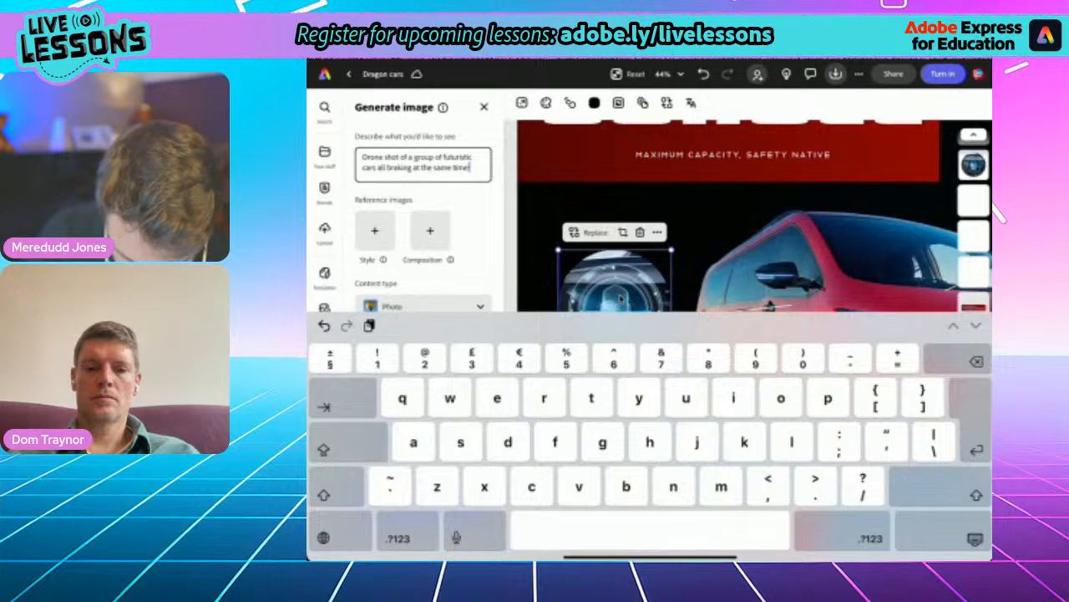
type(".")
- Generate the braking cars images and apply the third result to the round picture
left_click(975, 539)
left_click(422, 506)
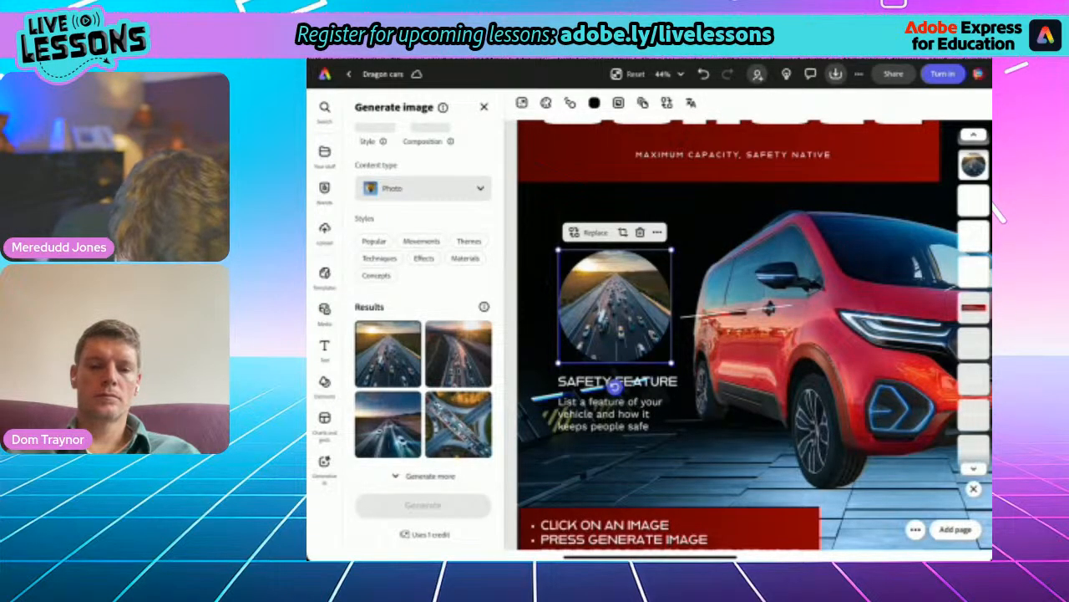
left_click(388, 424)
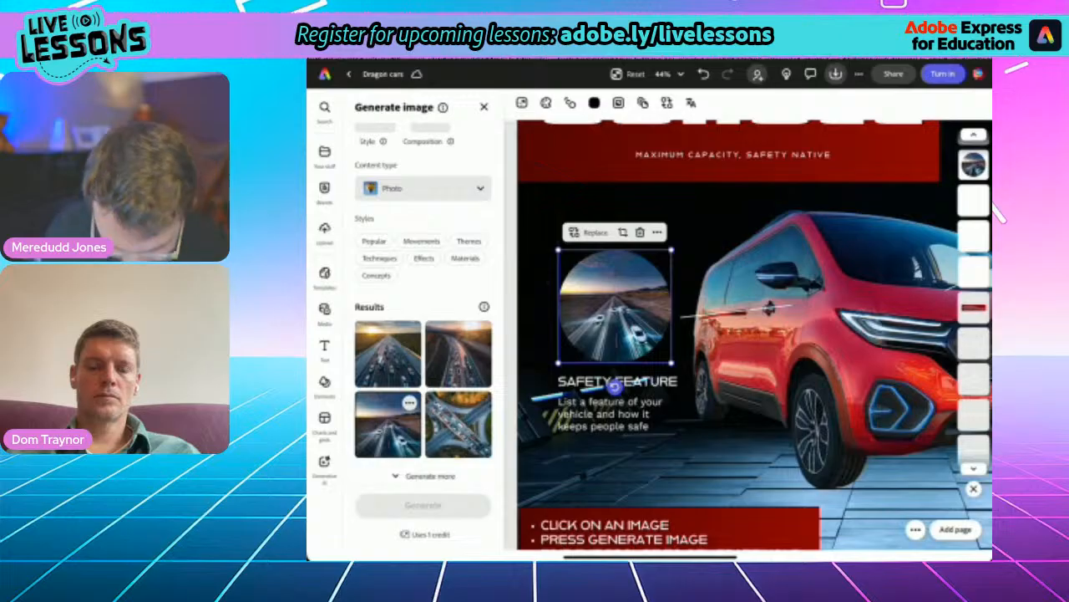
- Replace the SAFETY FEATURE heading under the braking cars picture with "SafeT BRAKING"
left_click(615, 384)
left_click(614, 384)
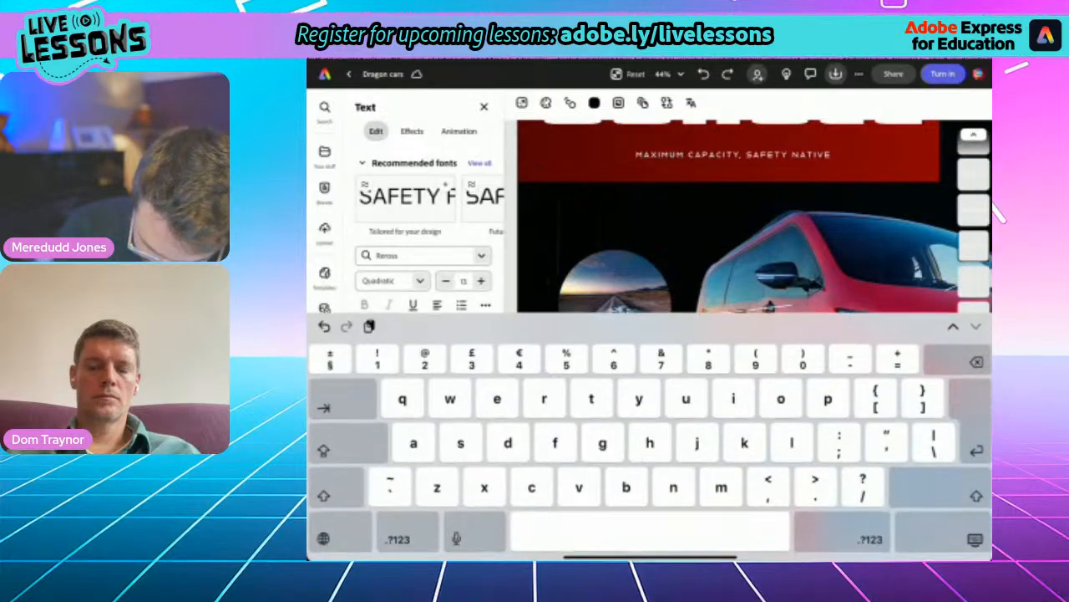
left_click(975, 539)
left_click(617, 382)
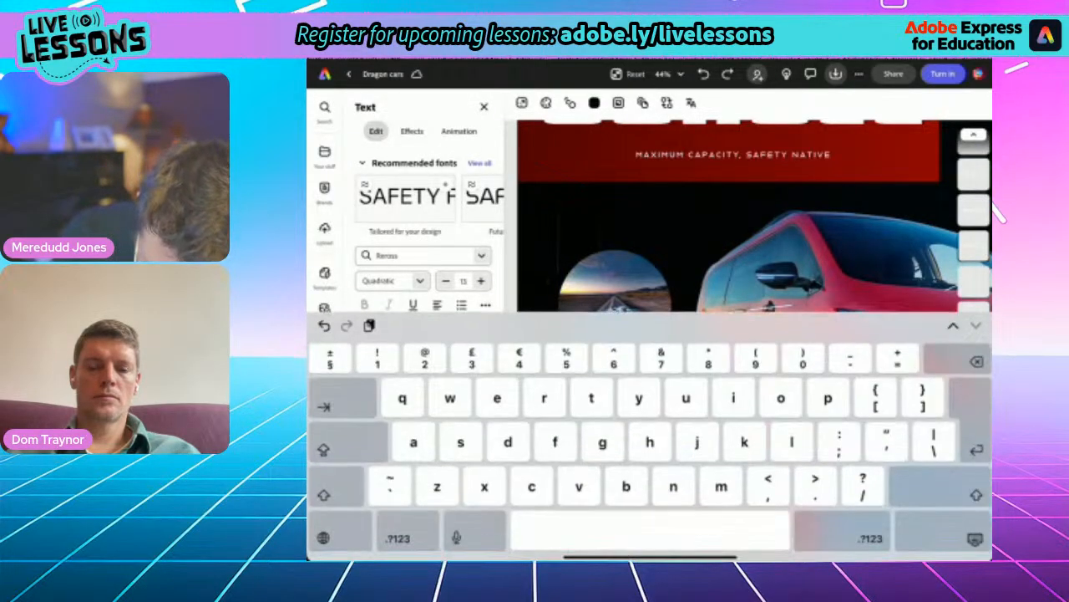
scroll(735, 217, "down", 3)
scroll(736, 217, "up", 4)
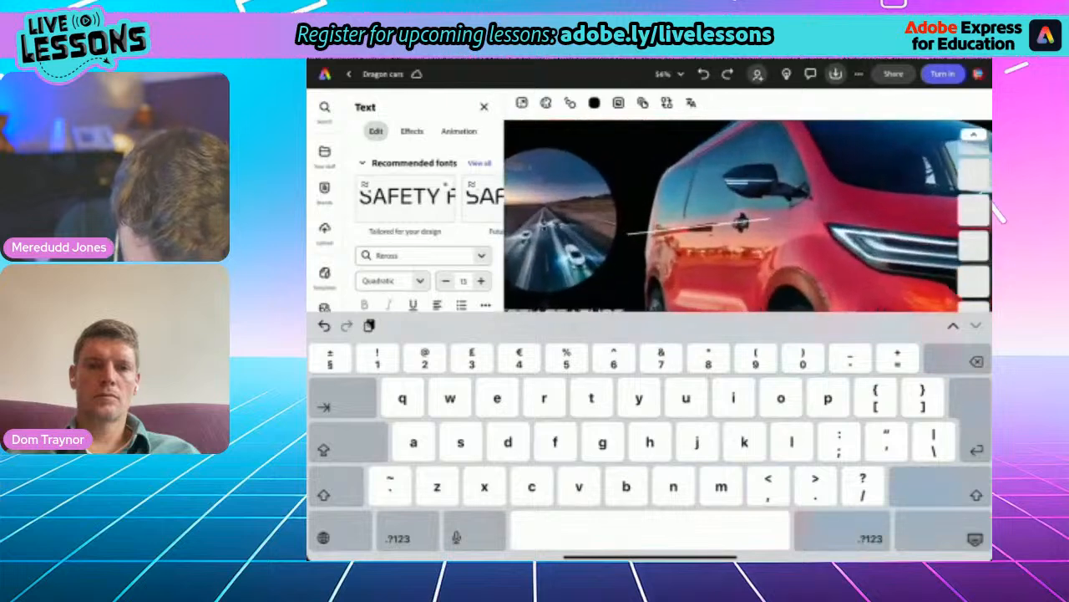
scroll(736, 217, "down", 1)
triple_click(614, 276)
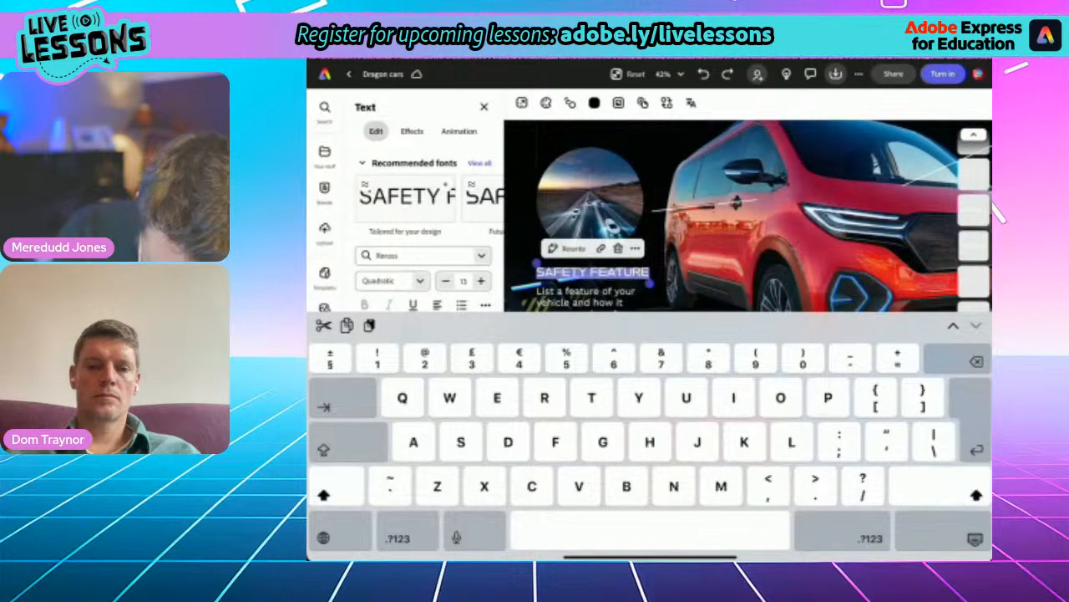
type("SafeT")
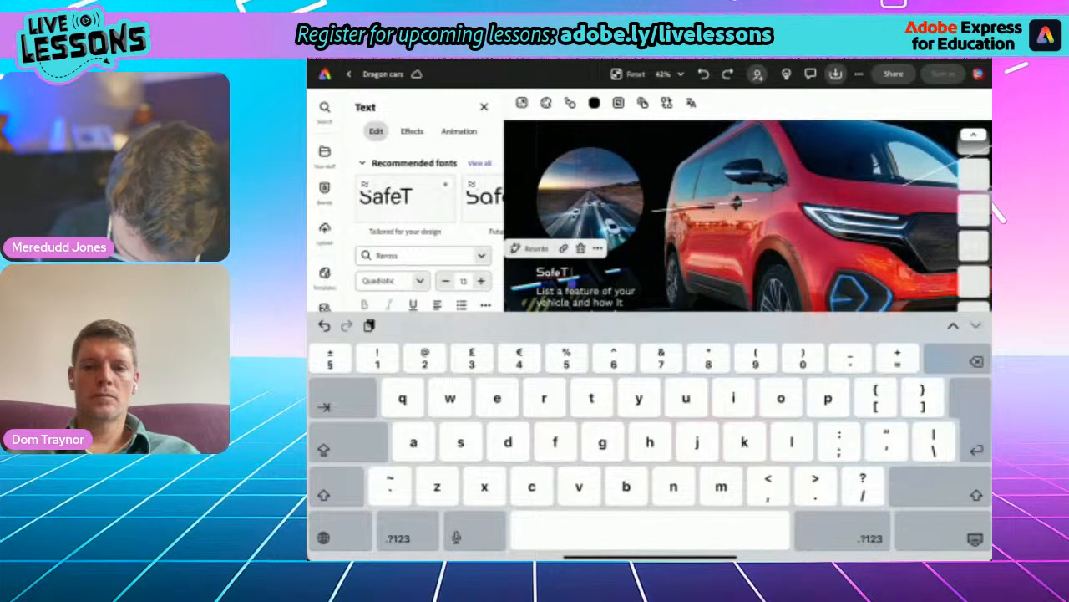
type("BR")
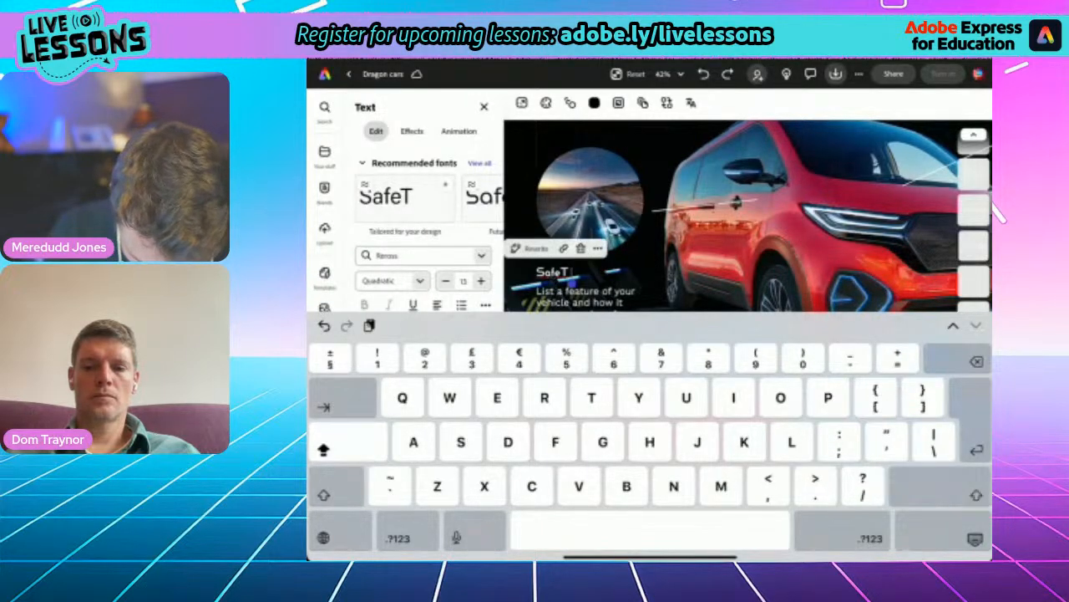
type("AKING")
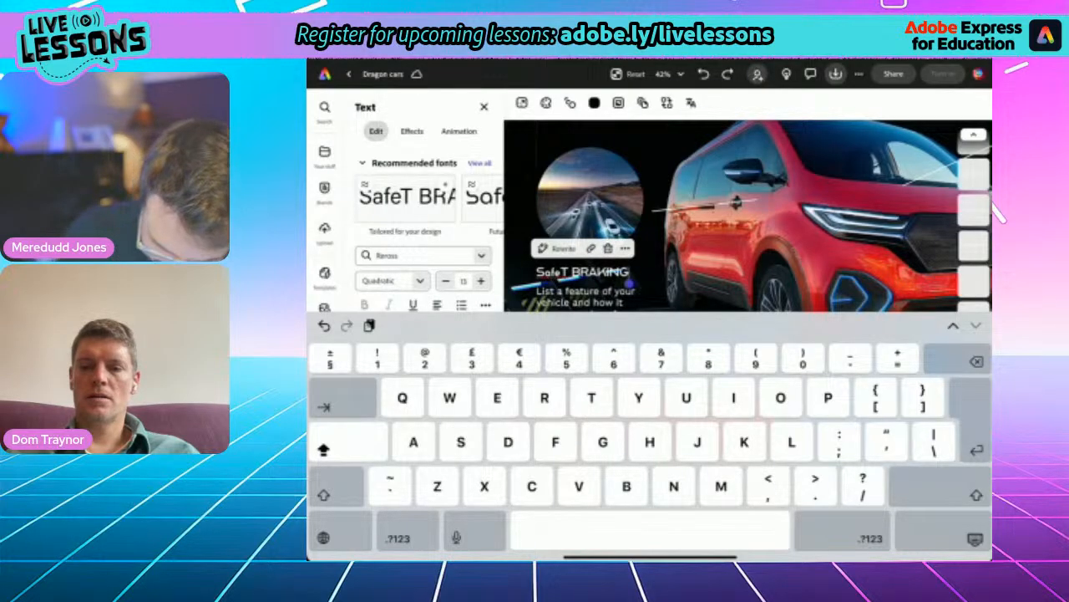
- Change the word "SafeT" to "SAFE-T" in the heading under the braking cars picture
double_click(552, 271)
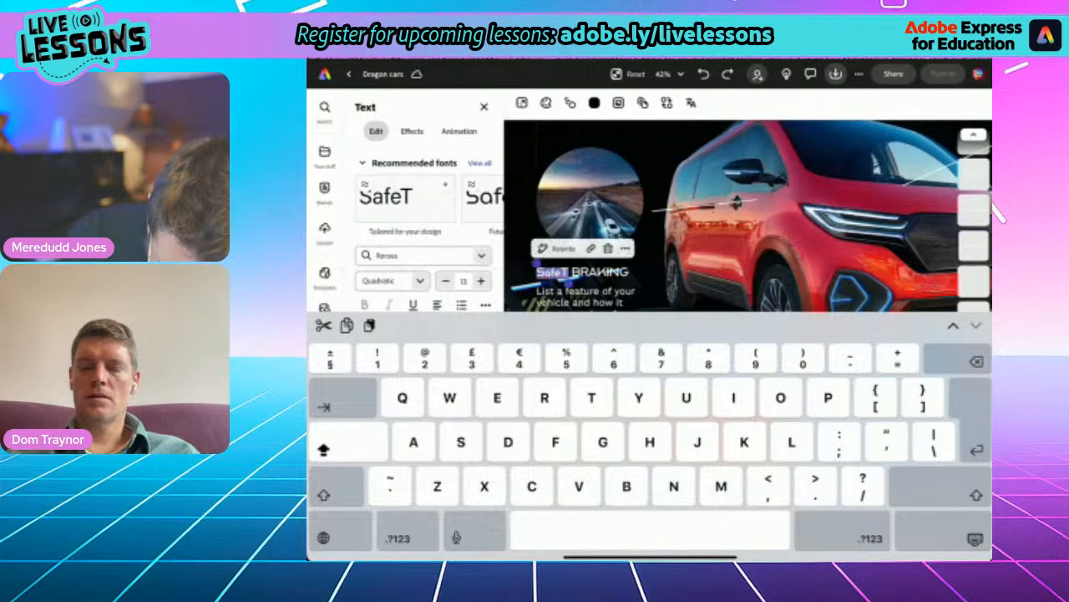
type("SAFE-")
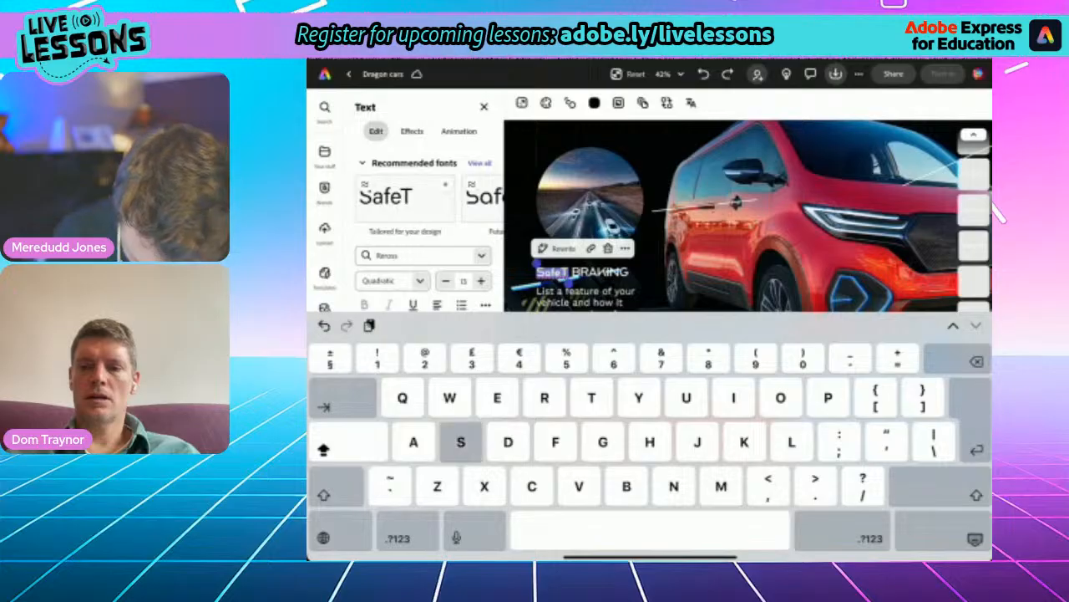
type("T")
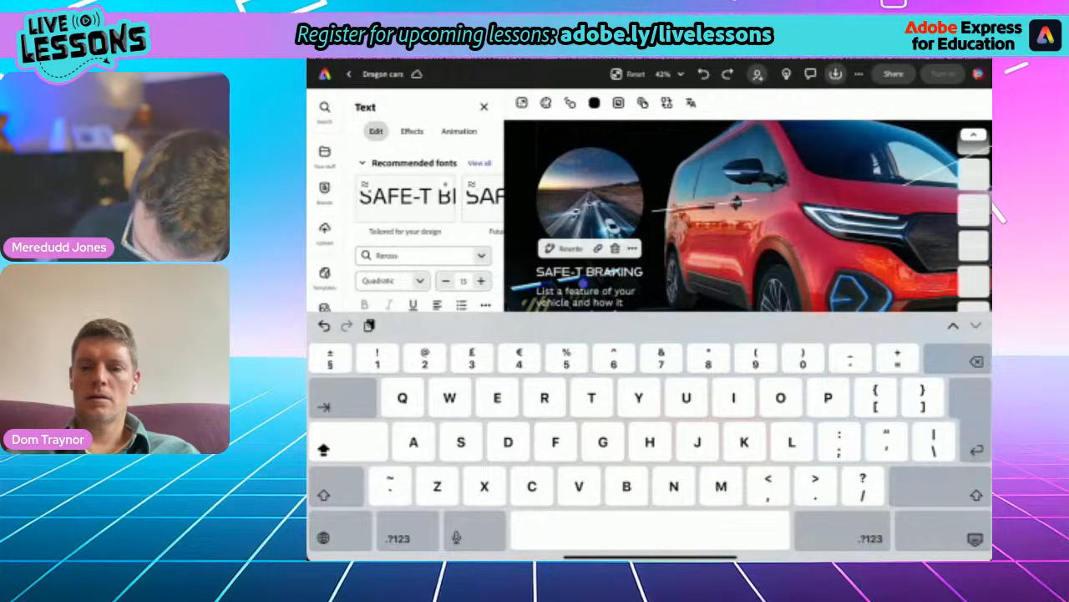
left_click(975, 539)
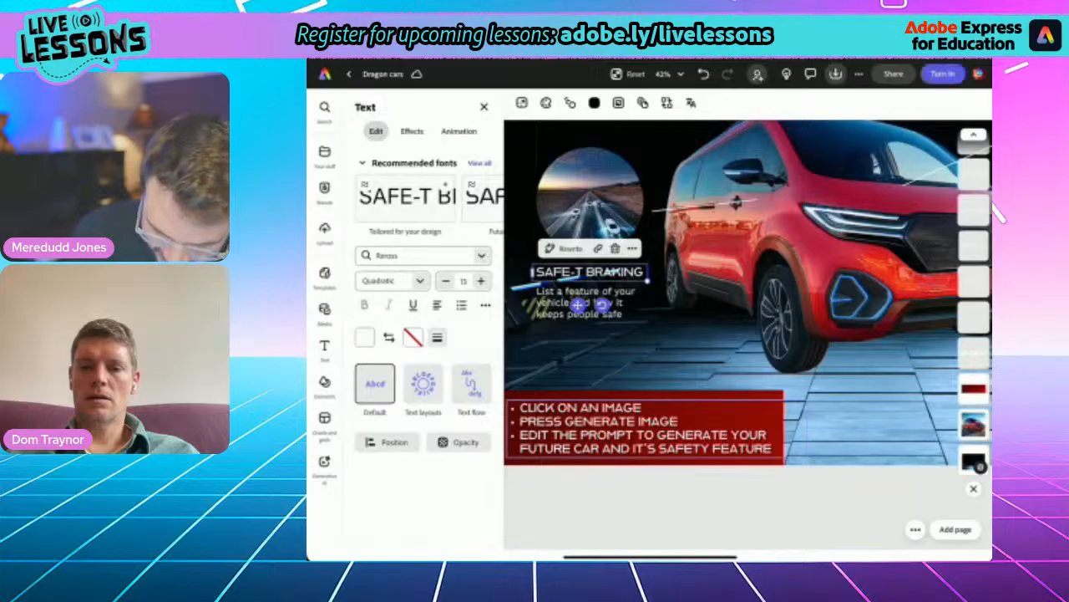
left_click(835, 243)
scroll(739, 305, "down", 4)
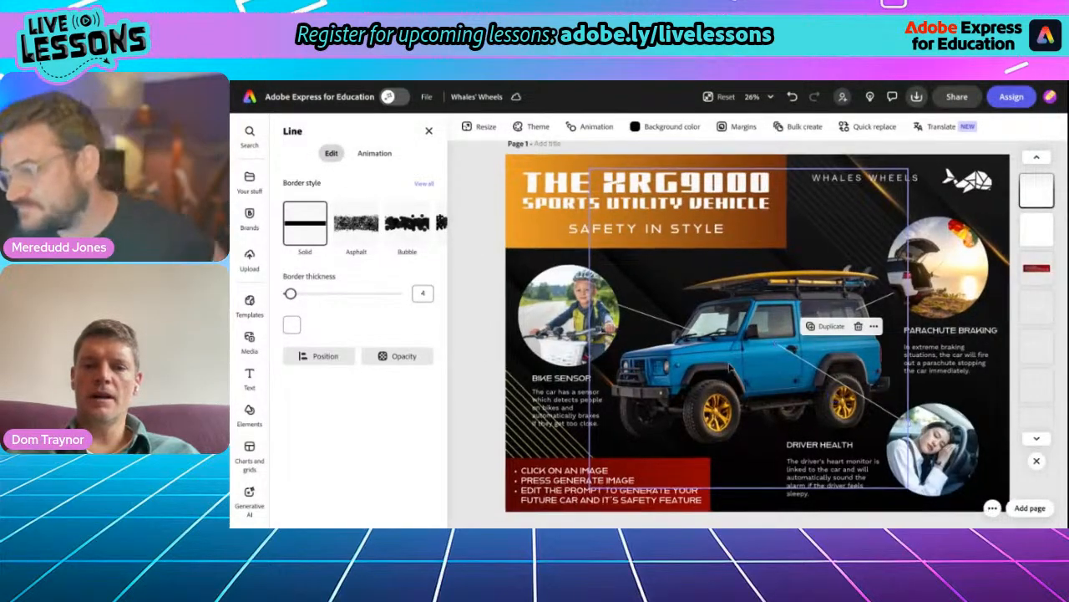
- On the Whales' Wheels flyer, reposition the bike sensor connector line so it runs from the cyclist picture to the vehicle's front headlight area
scroll(687, 356, "up", 3)
scroll(731, 367, "left", 1)
scroll(731, 368, "down", 1)
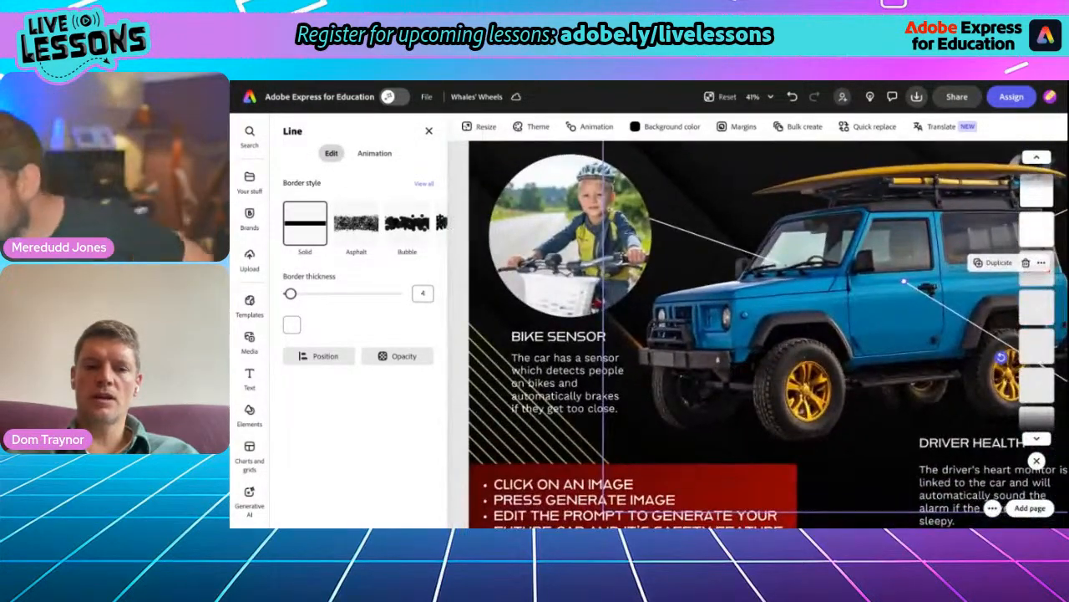
scroll(731, 368, "up", 1)
scroll(733, 342, "up", 1)
scroll(733, 342, "right", 1)
scroll(734, 343, "down", 1)
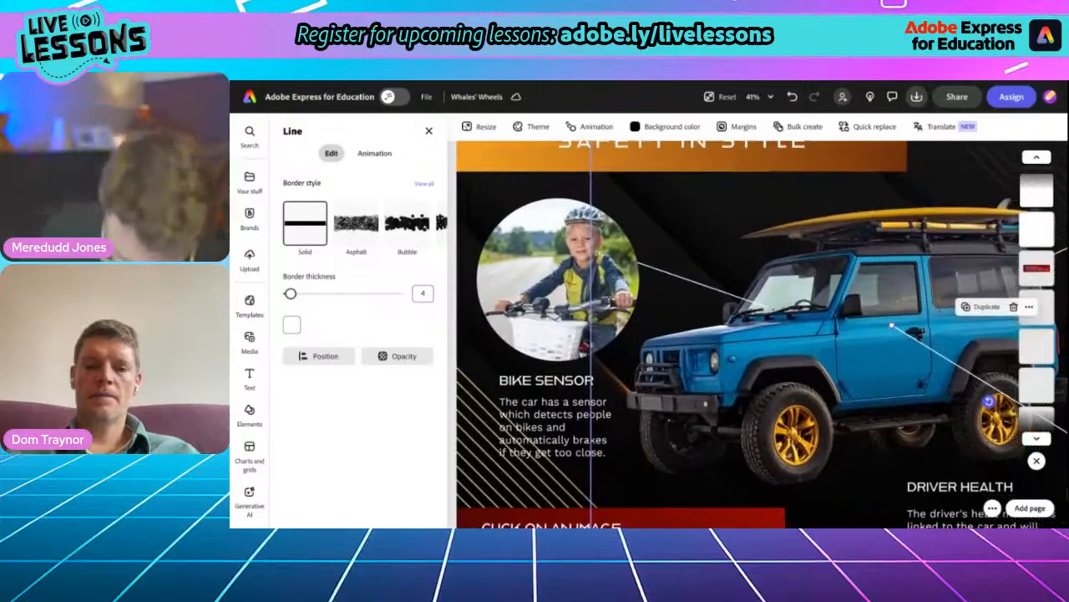
left_click(668, 279)
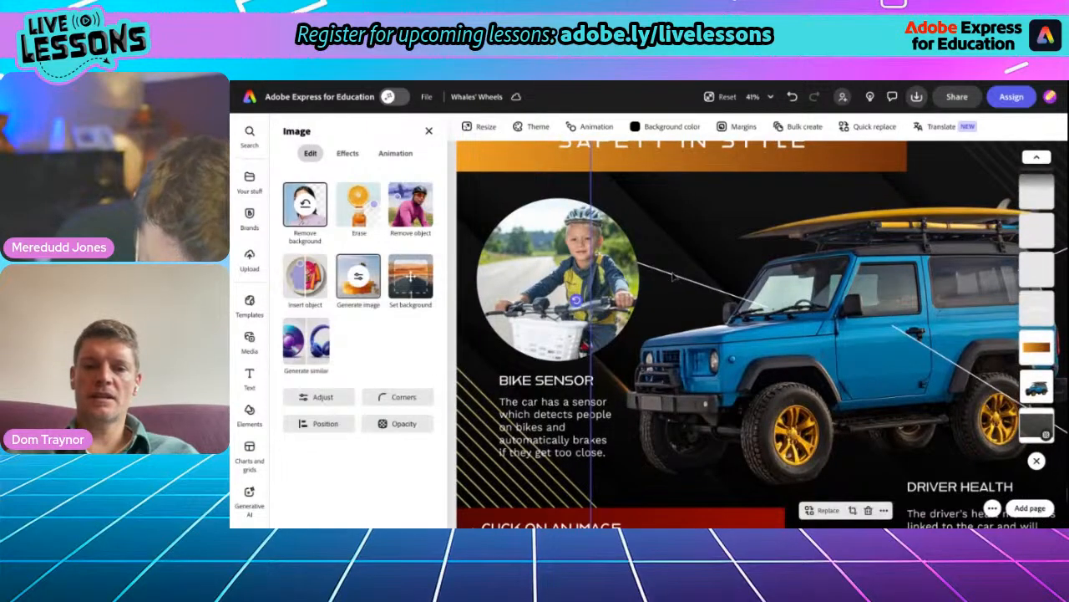
left_click(673, 276)
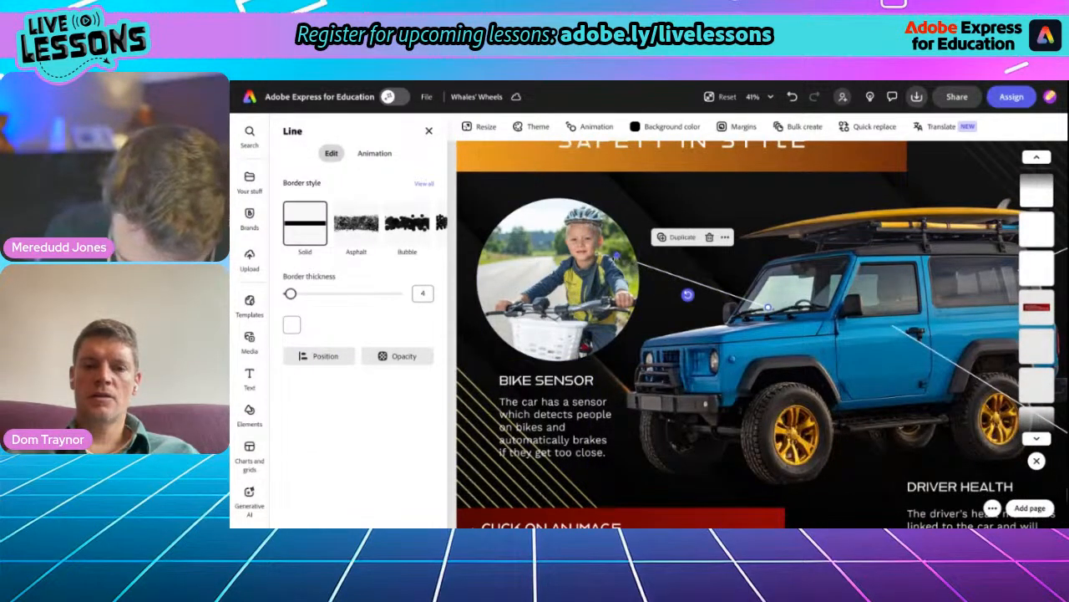
left_click_drag(616, 255, 627, 261)
left_click_drag(686, 247, 615, 271)
left_click_drag(767, 307, 682, 349)
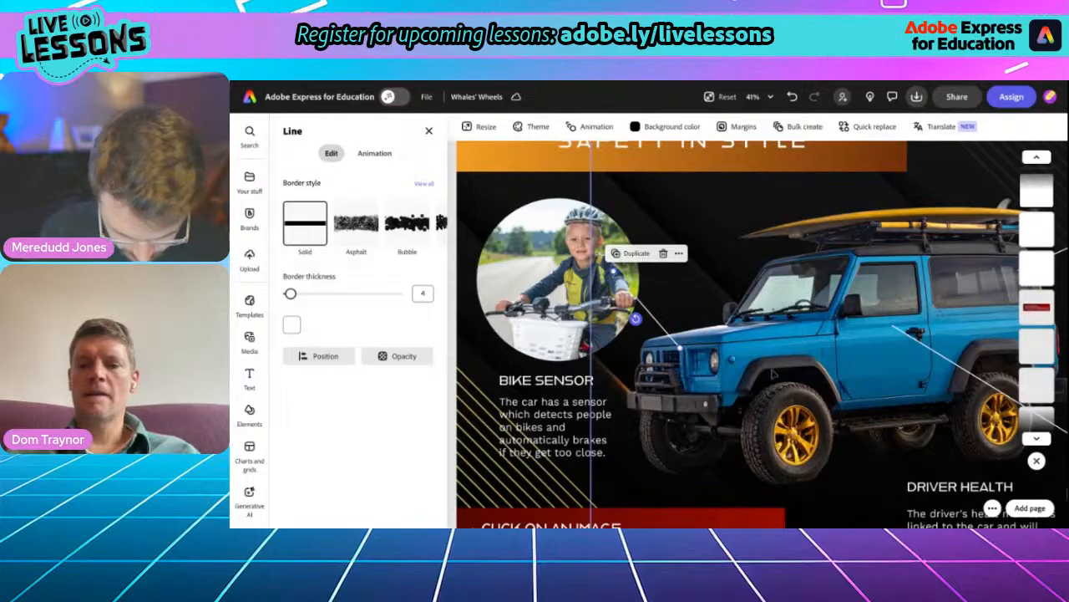
- Move the vehicle end of the driver health connector line to the driver's window area
scroll(773, 374, "right", 4)
scroll(773, 373, "down", 2)
scroll(773, 373, "down", 2)
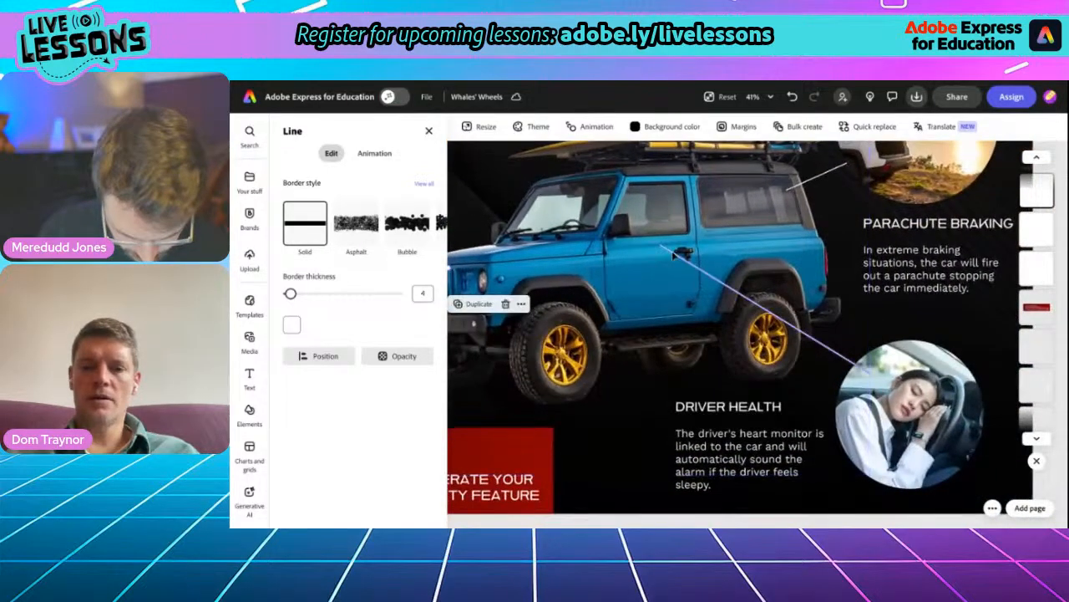
left_click_drag(676, 255, 645, 230)
- Adjust the connector line between the parachute braking picture and the rear of the vehicle
scroll(919, 264, "up", 3)
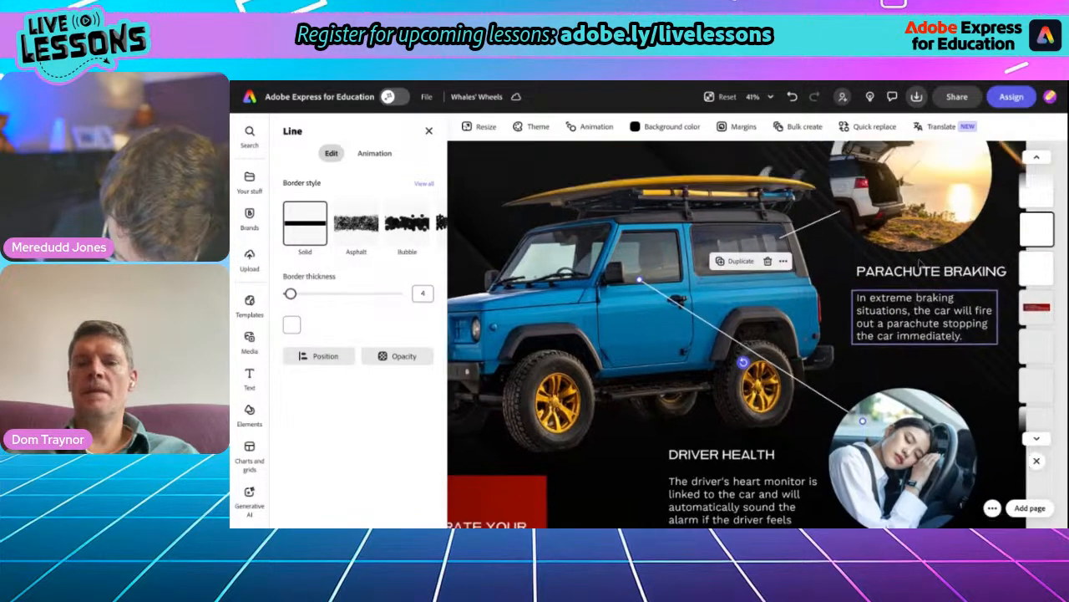
left_click(819, 310)
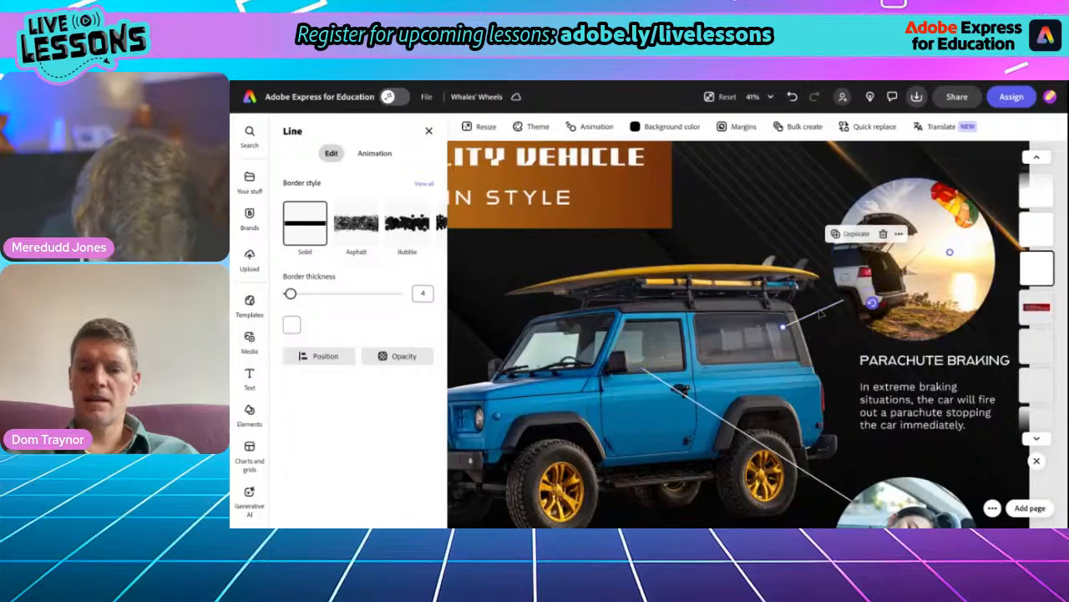
left_click_drag(871, 302, 928, 286)
left_click_drag(855, 302, 862, 294)
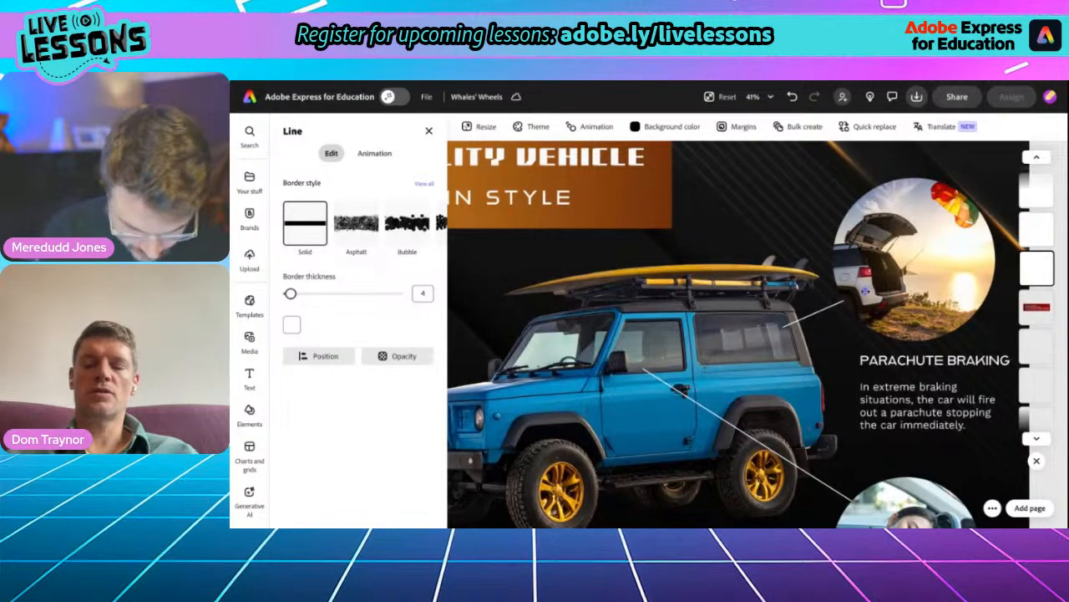
left_click_drag(866, 291, 866, 292)
scroll(743, 363, "down", 5)
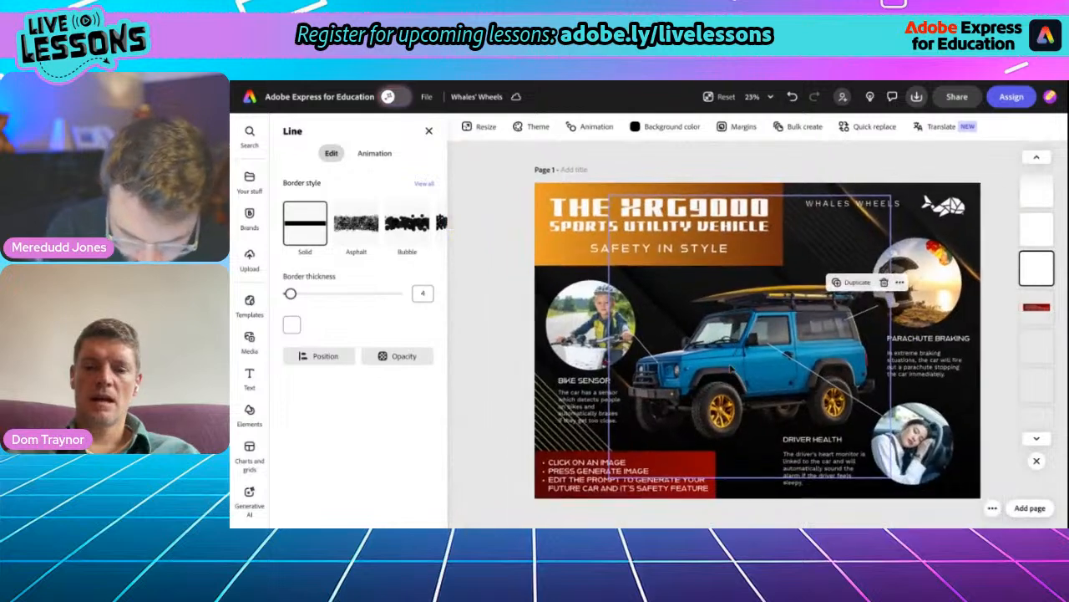
- Nudge the DRIVER HEALTH heading slightly upward above its description and deselect it
left_click(829, 466)
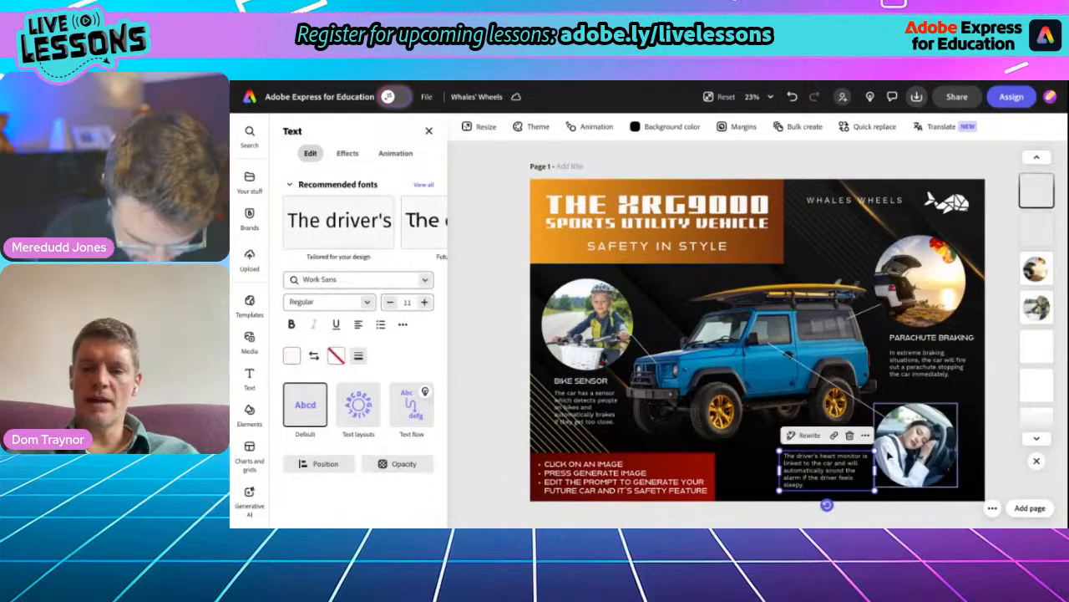
left_click(746, 450)
mouse_move(805, 440)
left_mouse_down()
mouse_move(804, 426)
mouse_move(804, 436)
left_mouse_up()
left_click(496, 461)
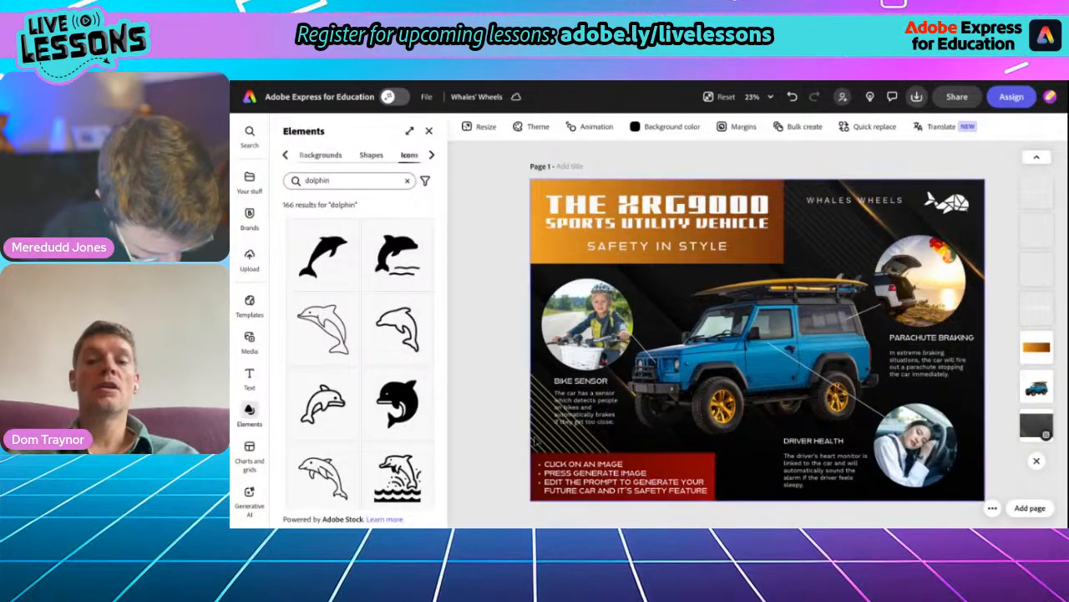
- Give the BIKE SENSOR description text a black outline with a thickness of 100
scroll(586, 417, "up", 1)
scroll(586, 414, "up", 5)
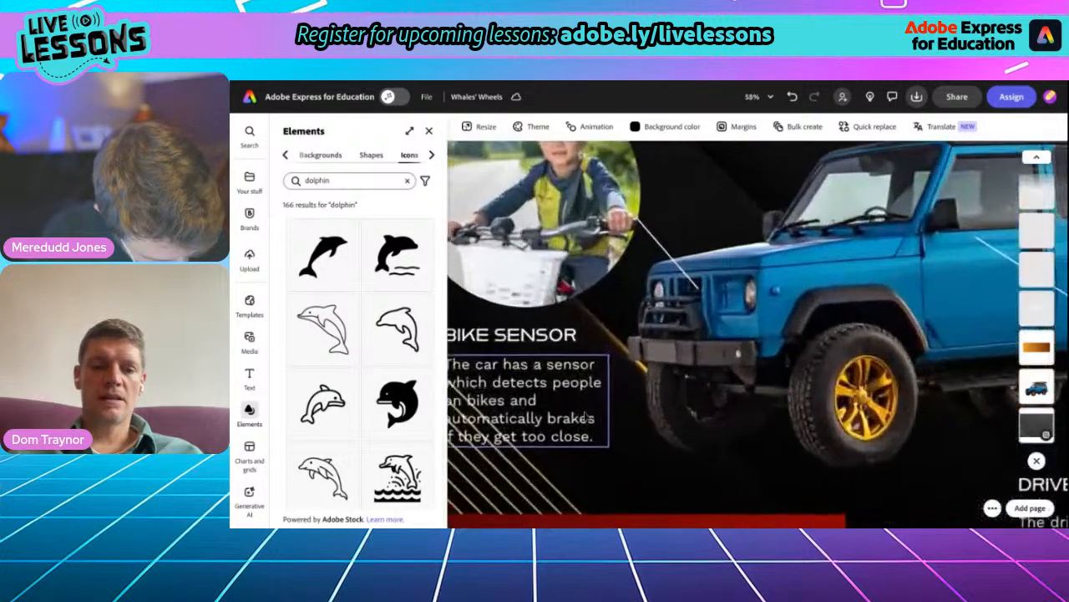
left_click(589, 372)
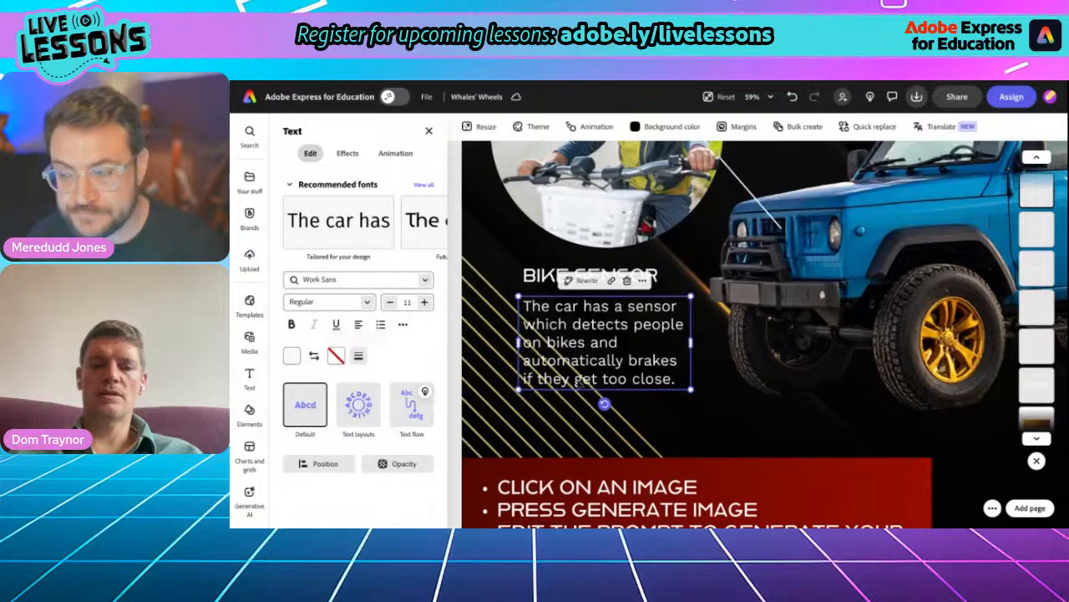
left_click(337, 361)
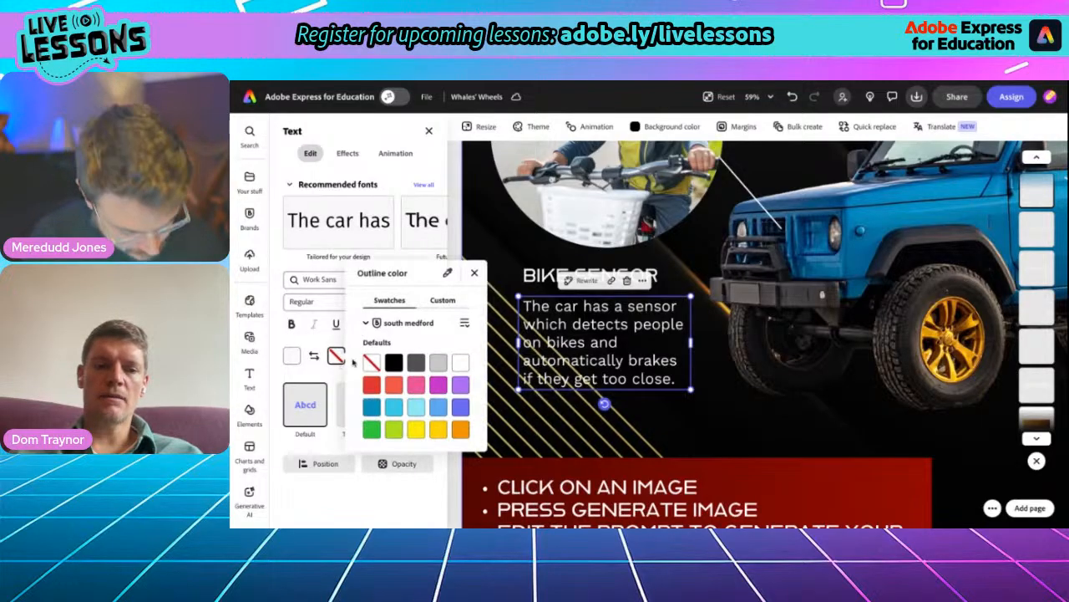
left_click(393, 377)
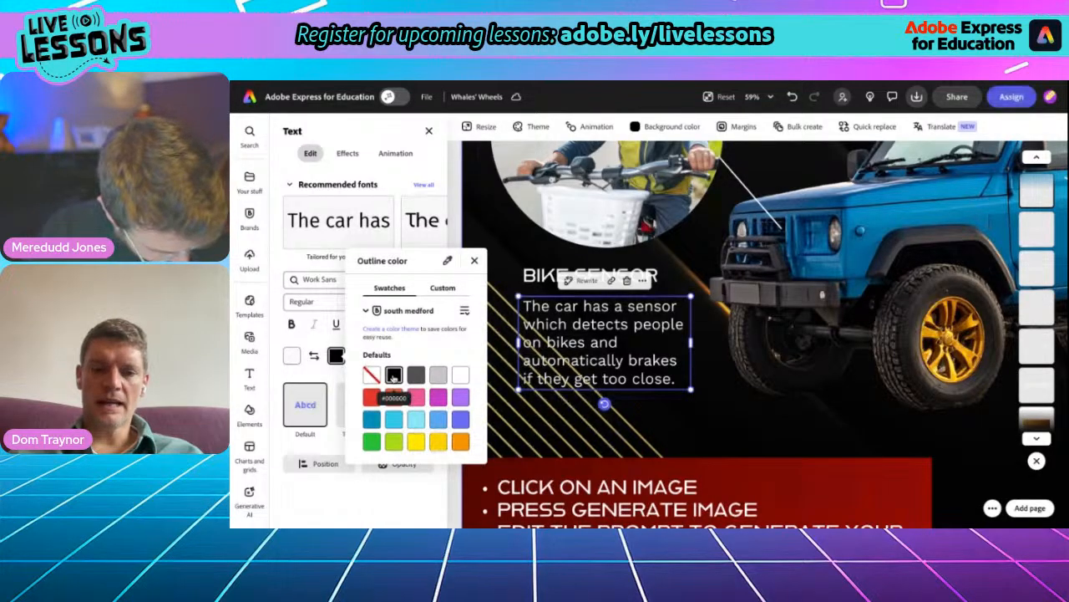
left_click(474, 260)
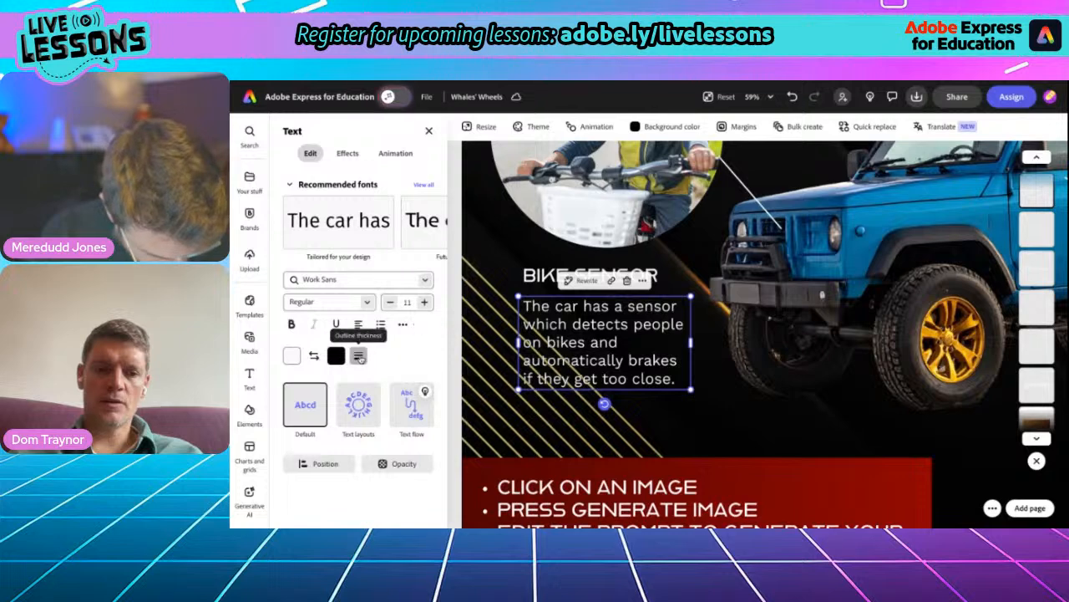
left_click(358, 355)
left_click_drag(309, 410, 415, 411)
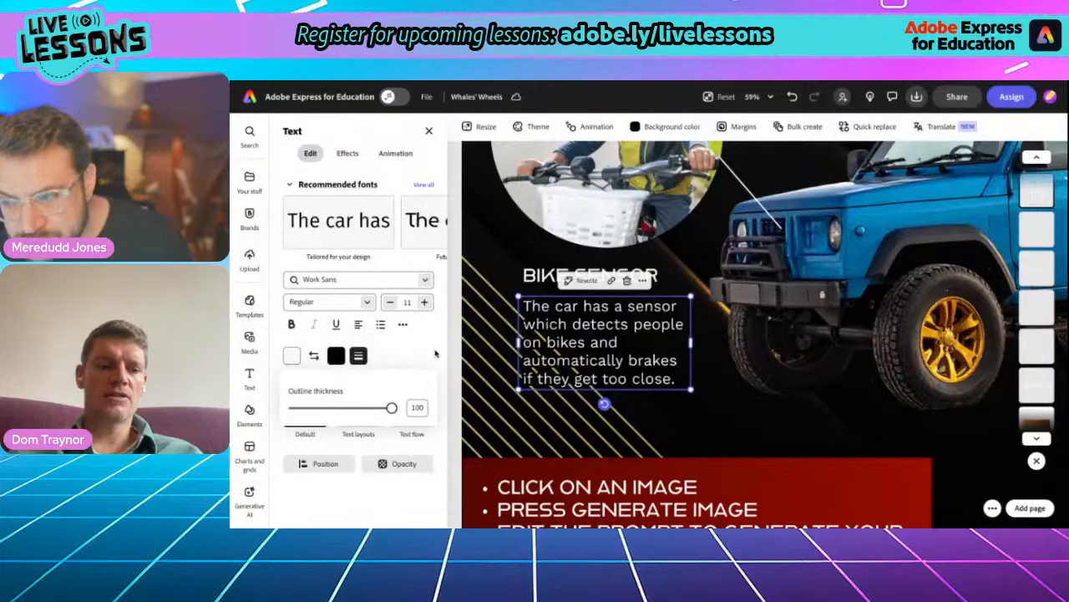
left_click(457, 366)
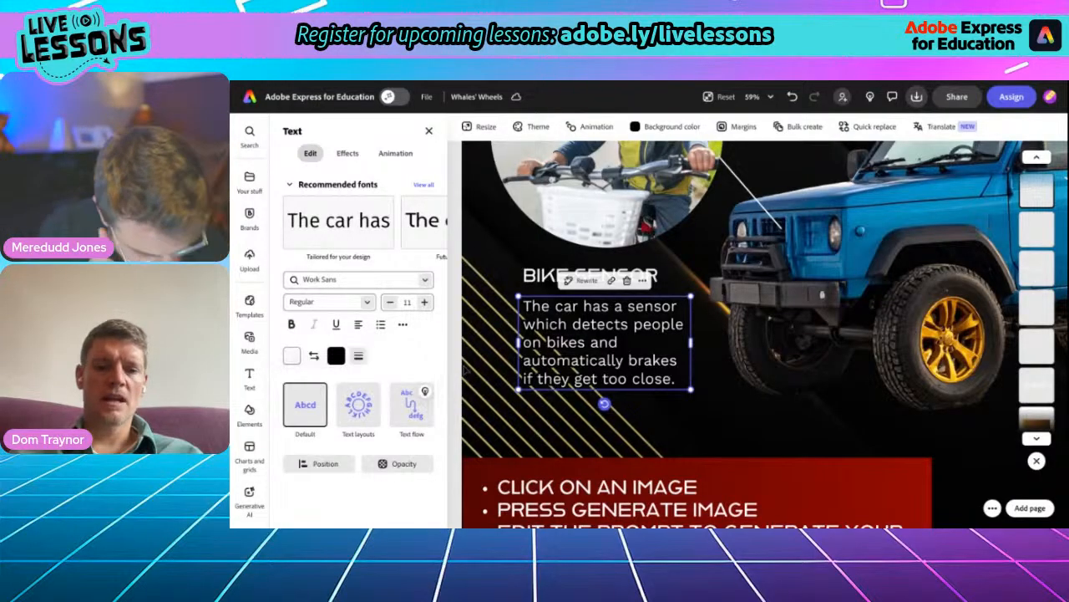
- Examine the text effects and shadow options available for the flyer's main title
scroll(583, 412, "down", 3)
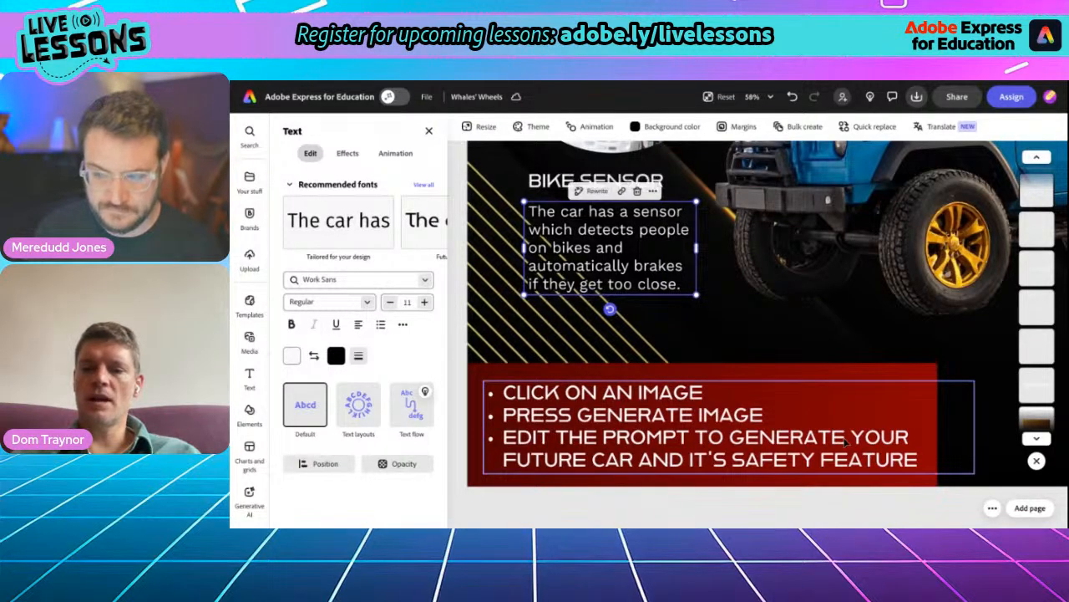
scroll(846, 443, "down", 5)
scroll(846, 443, "up", 2)
scroll(846, 443, "down", 1)
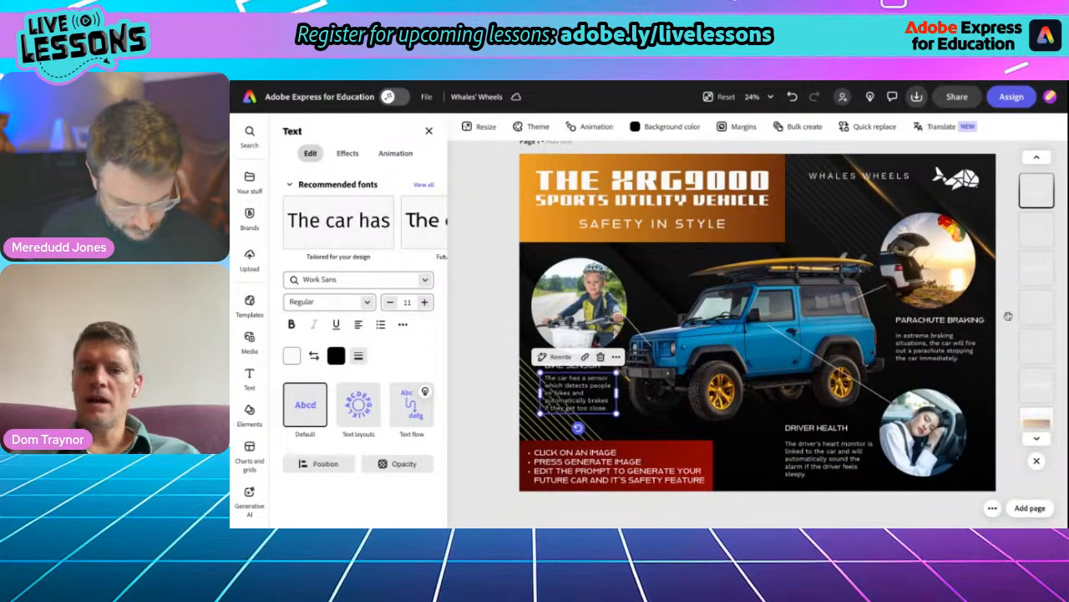
left_click(727, 206)
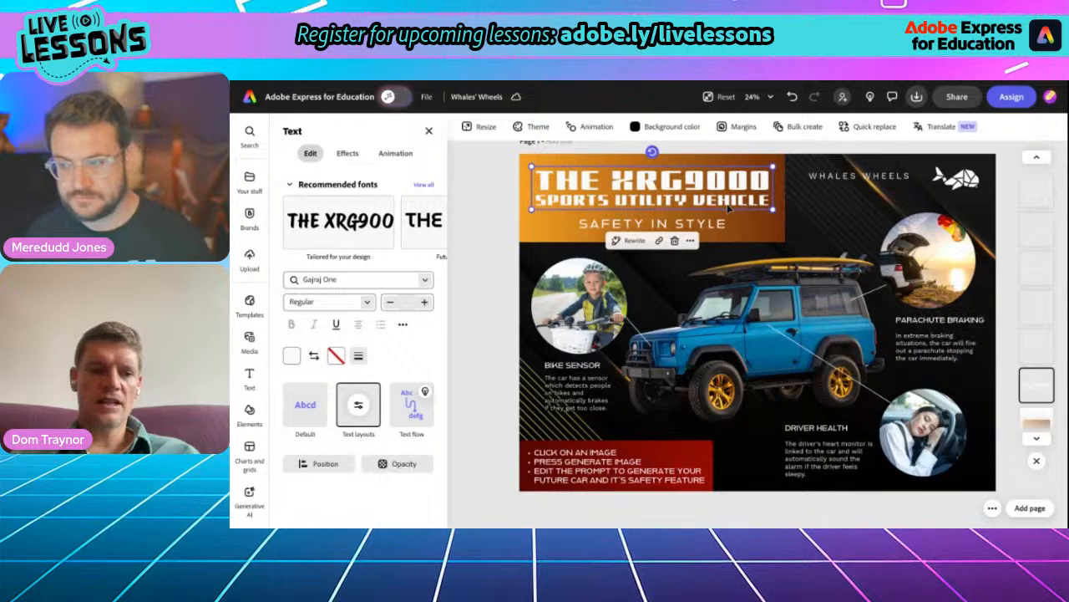
left_click(351, 155)
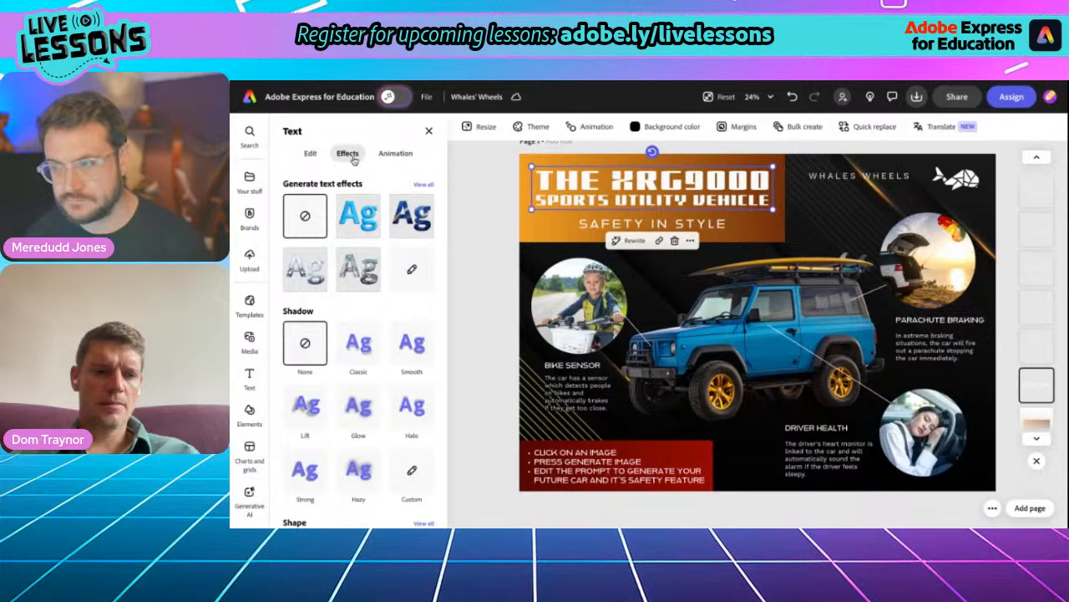
scroll(360, 293, "down", 3)
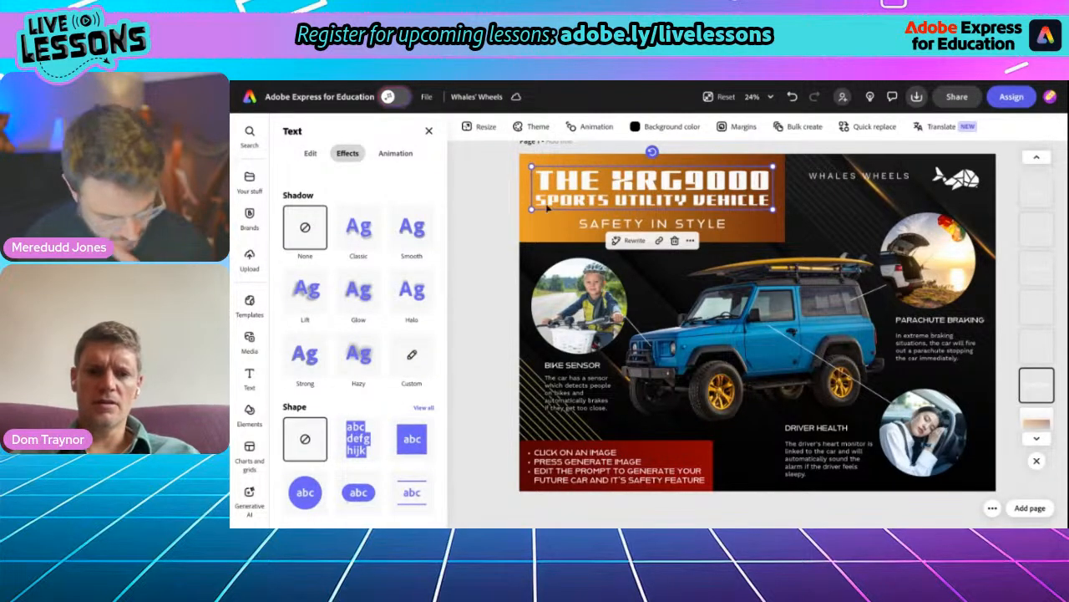
left_click(548, 213)
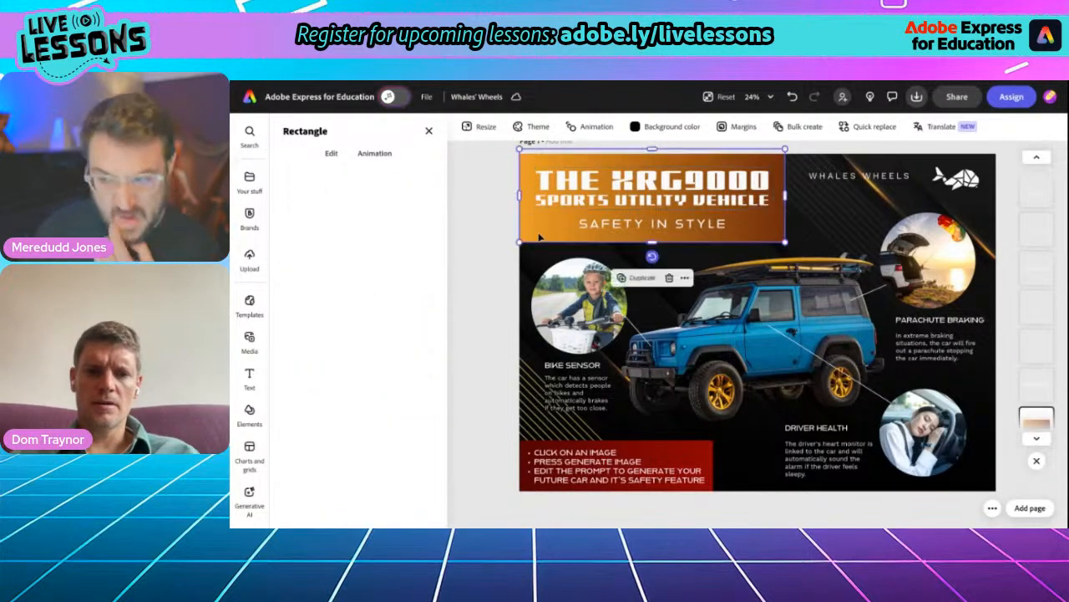
- Examine the shape effect behind the bulleted instruction text on the red background
left_click(679, 464)
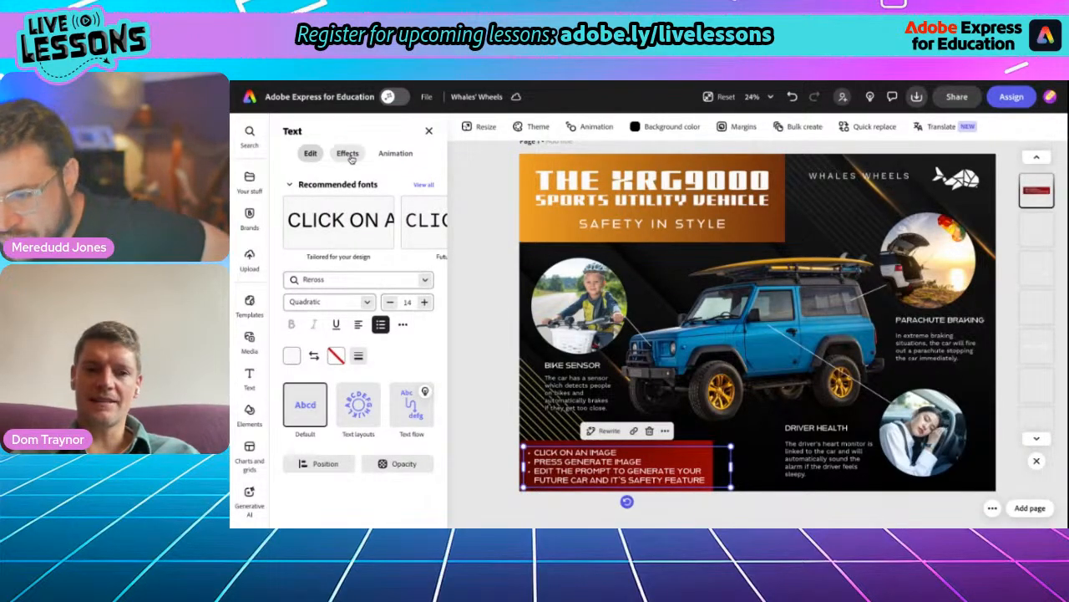
left_click(347, 153)
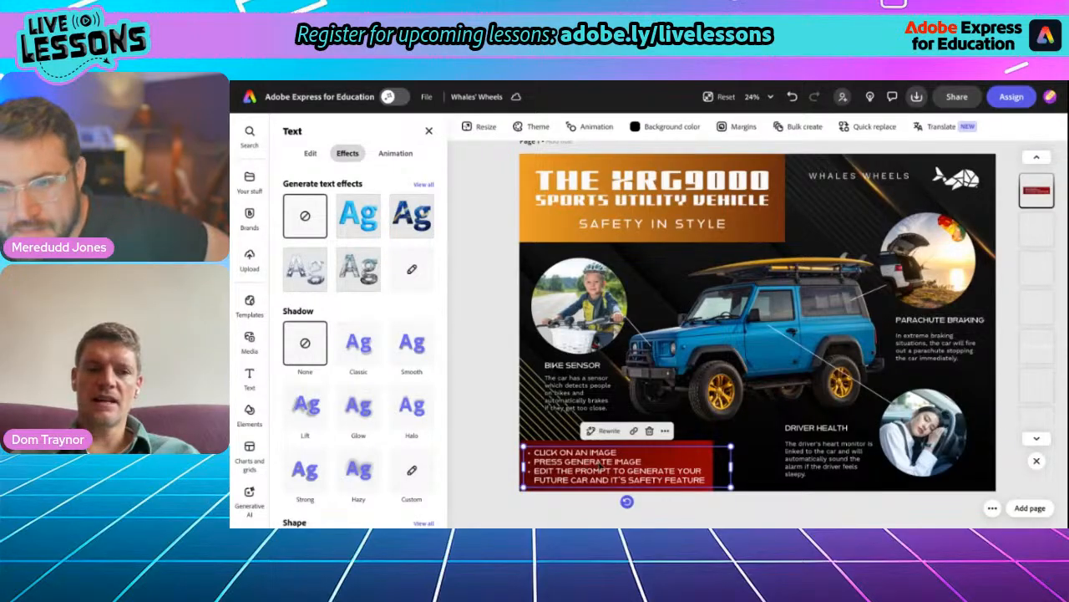
scroll(323, 364, "down", 3)
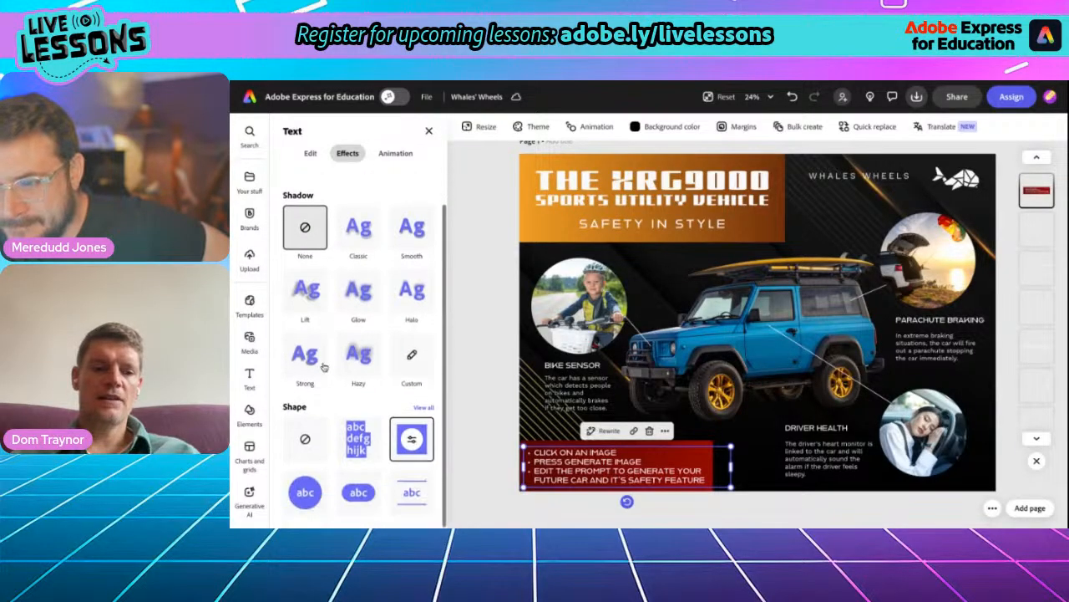
scroll(410, 443, "up", 5)
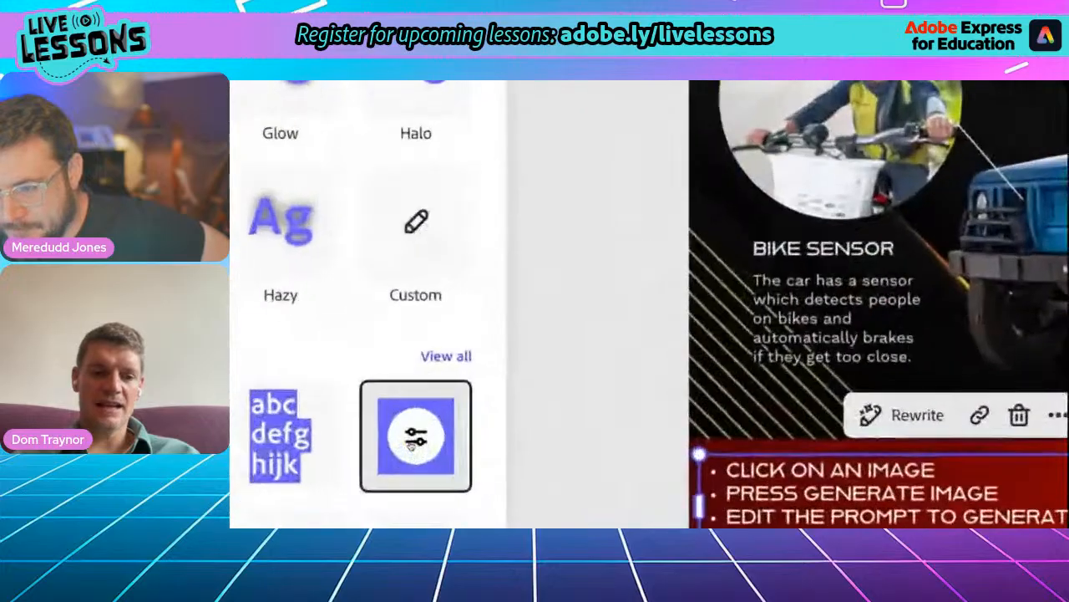
scroll(410, 444, "down", 5)
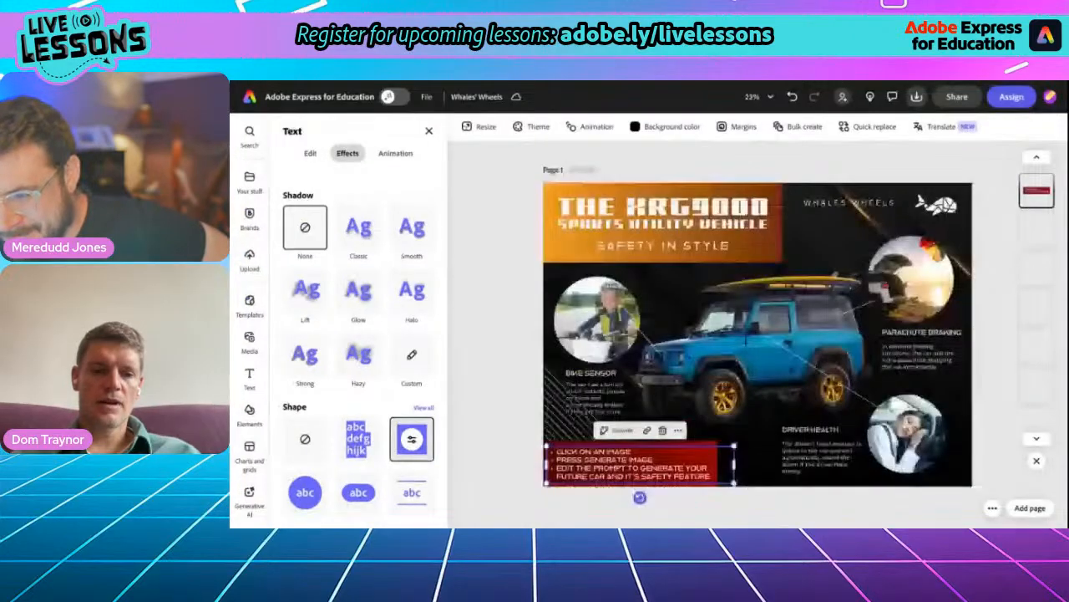
- Change the shape color behind the bulleted instruction text from solid red to the orange-brown gradient
left_click(412, 439)
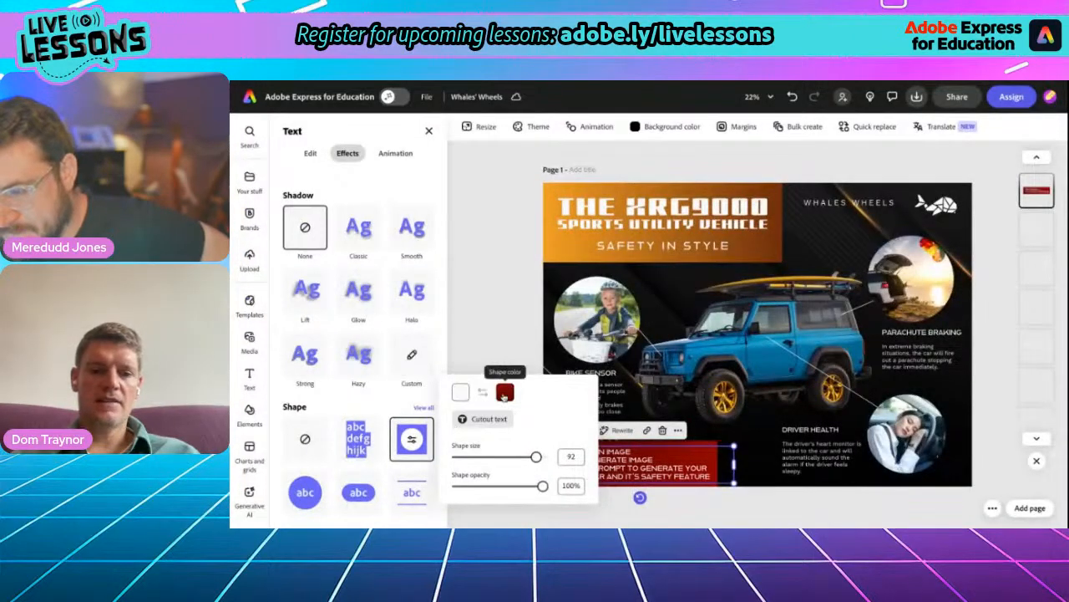
left_click(504, 393)
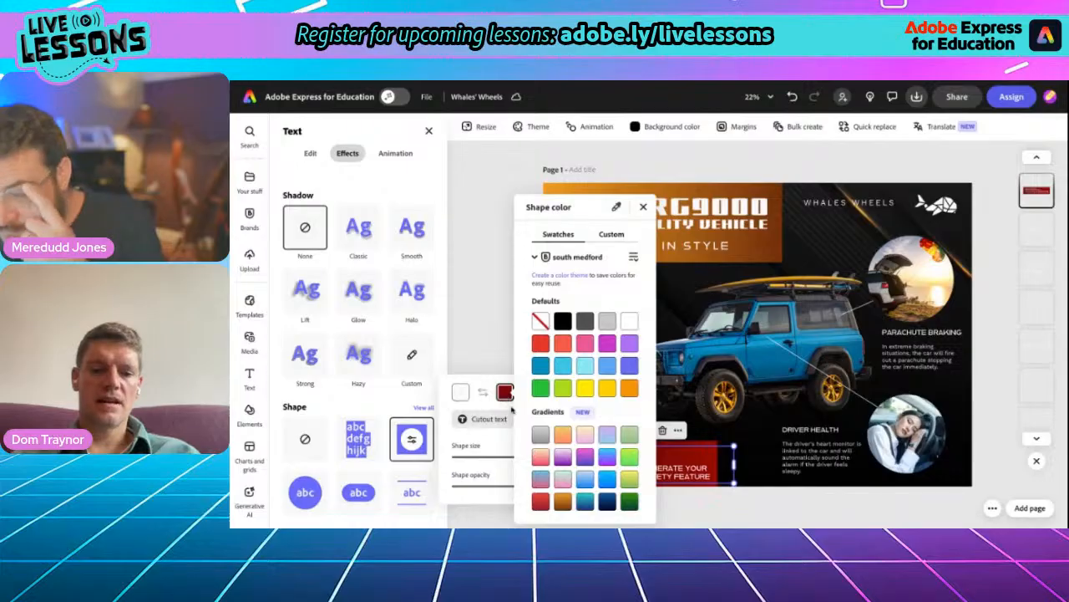
left_click(562, 501)
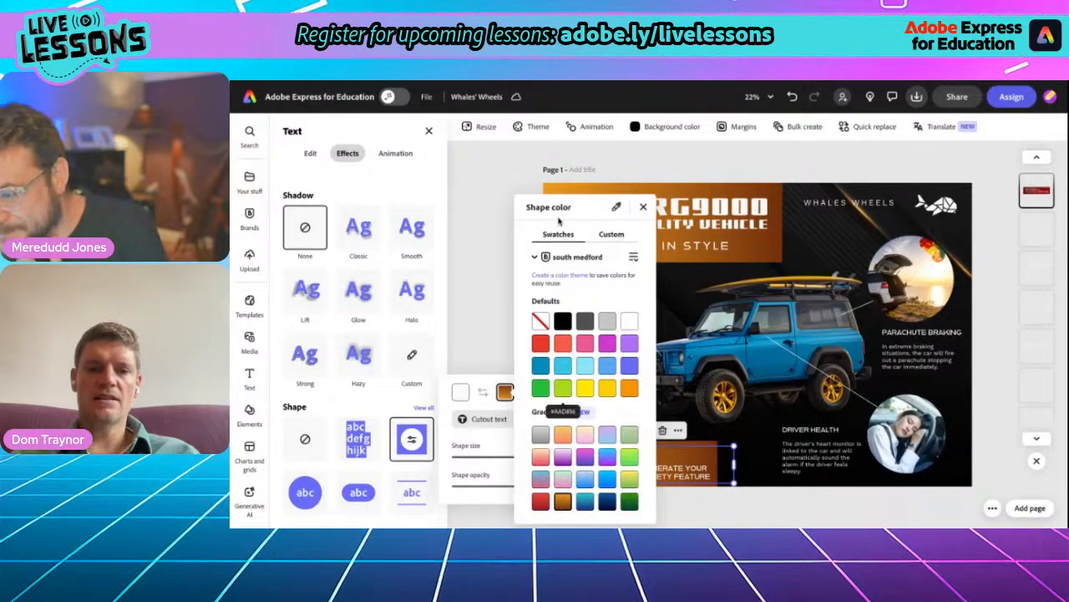
left_click(643, 207)
left_click(500, 265)
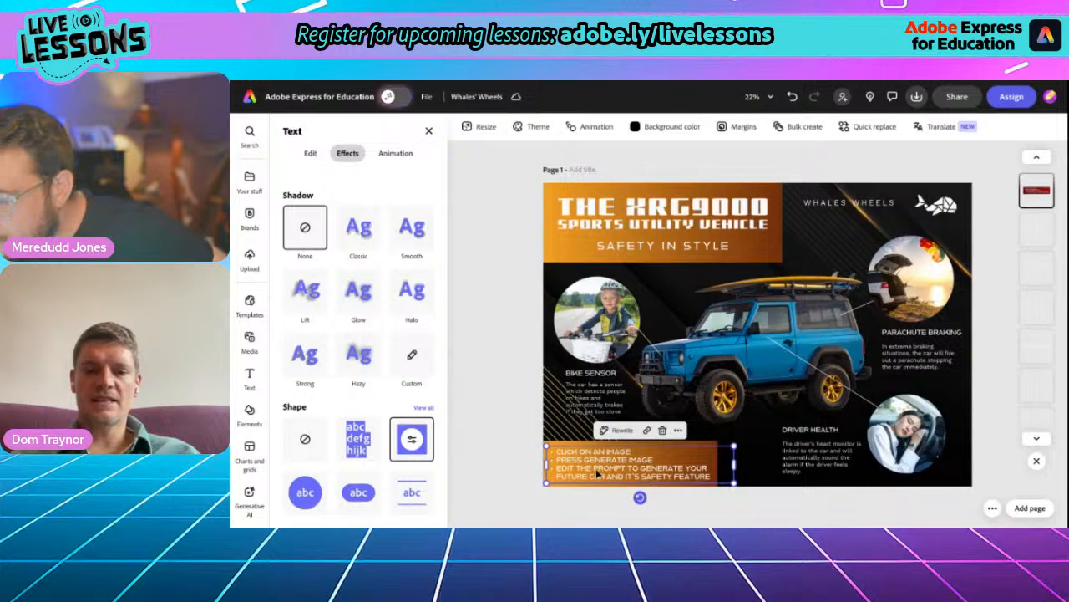
- Replace the first bullet, CLICK ON AN IMAGE, with the price "12,000,000 bETACOINS"
scroll(599, 485, "up", 5)
double_click(603, 440)
left_click(567, 394)
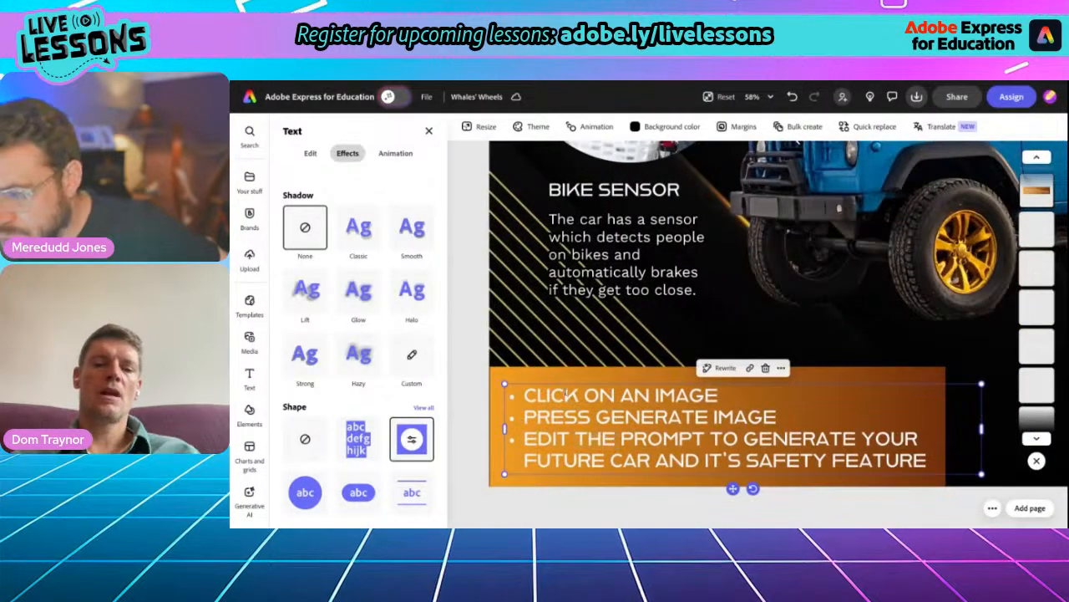
left_click_drag(527, 396, 718, 395)
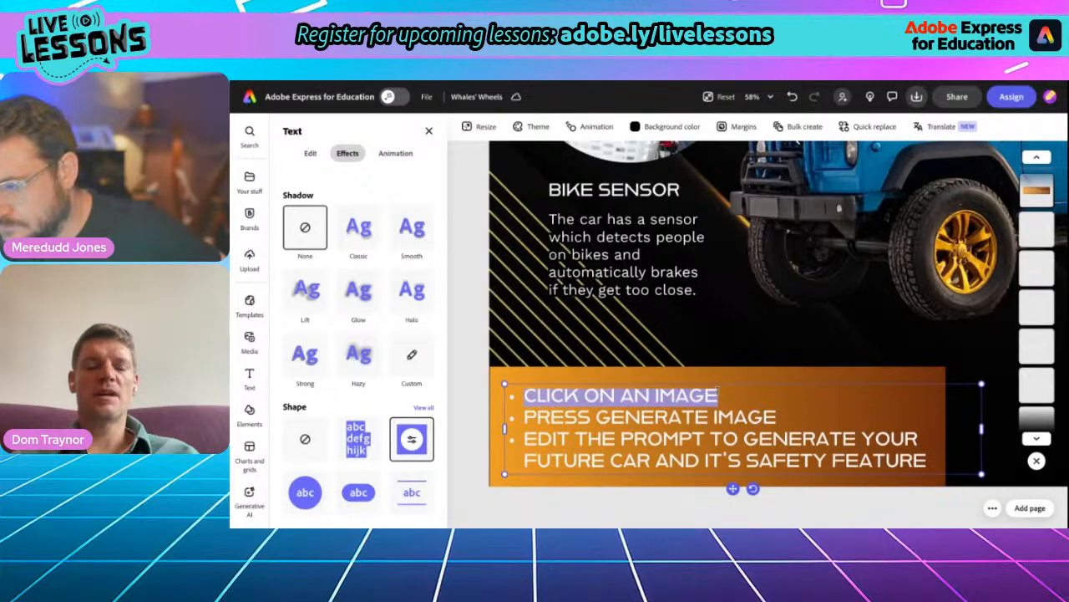
type("£")
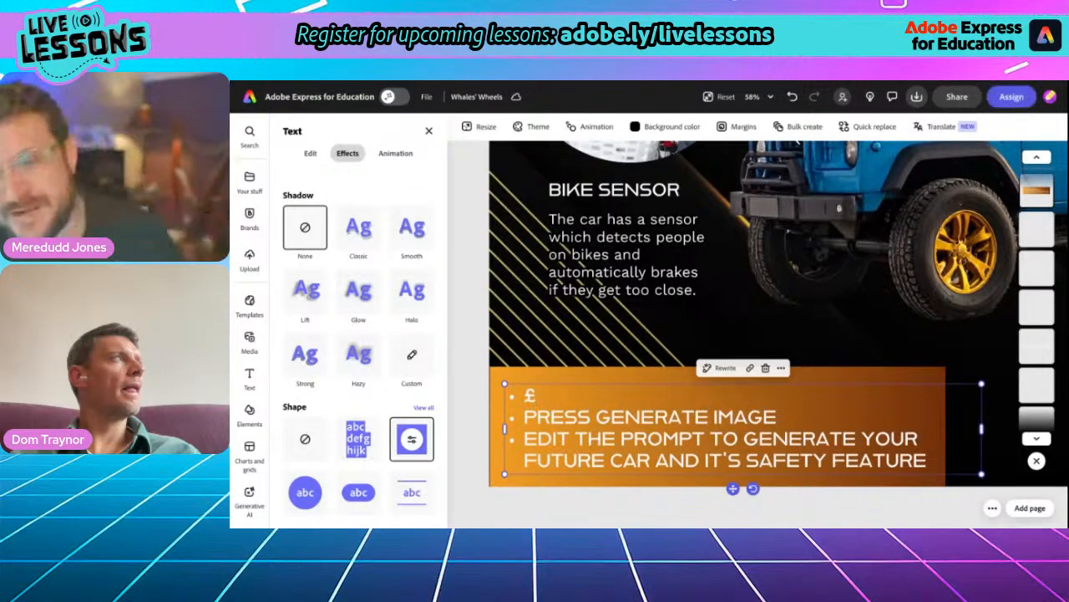
key("BackSpace")
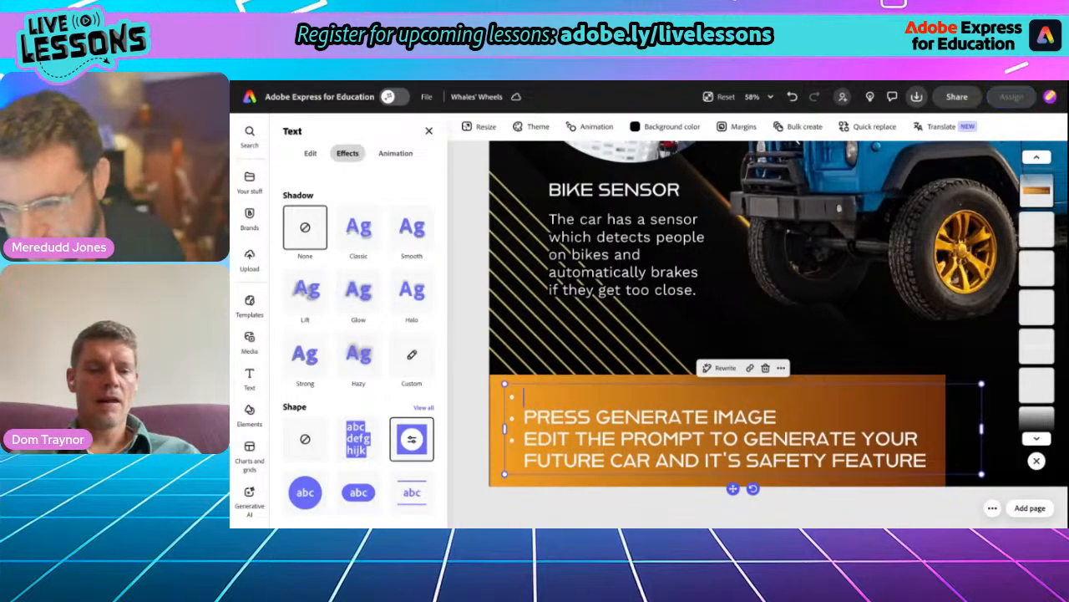
type("12,000")
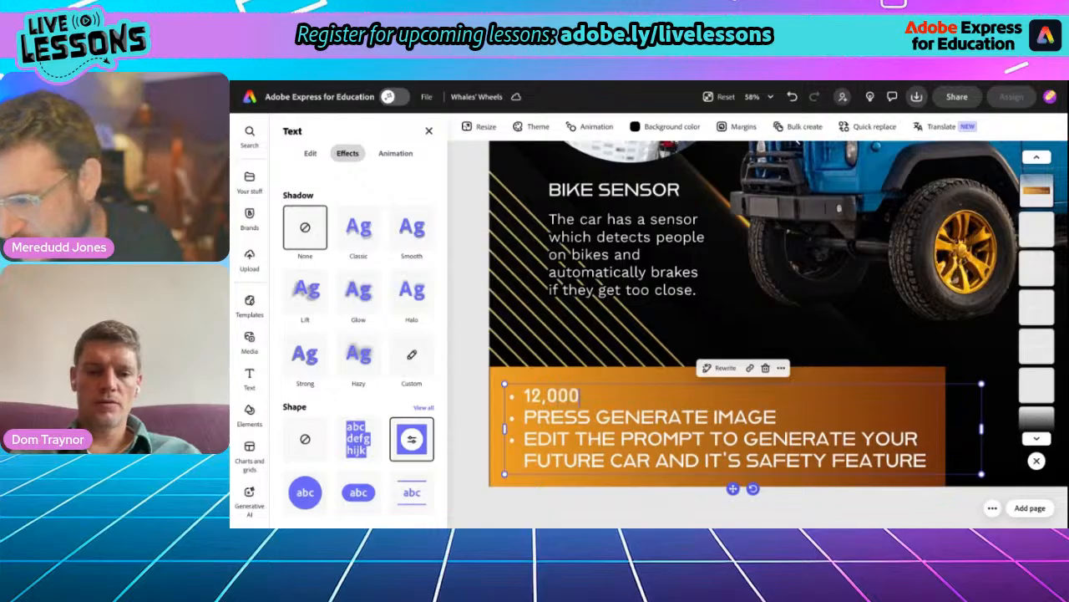
type(",000")
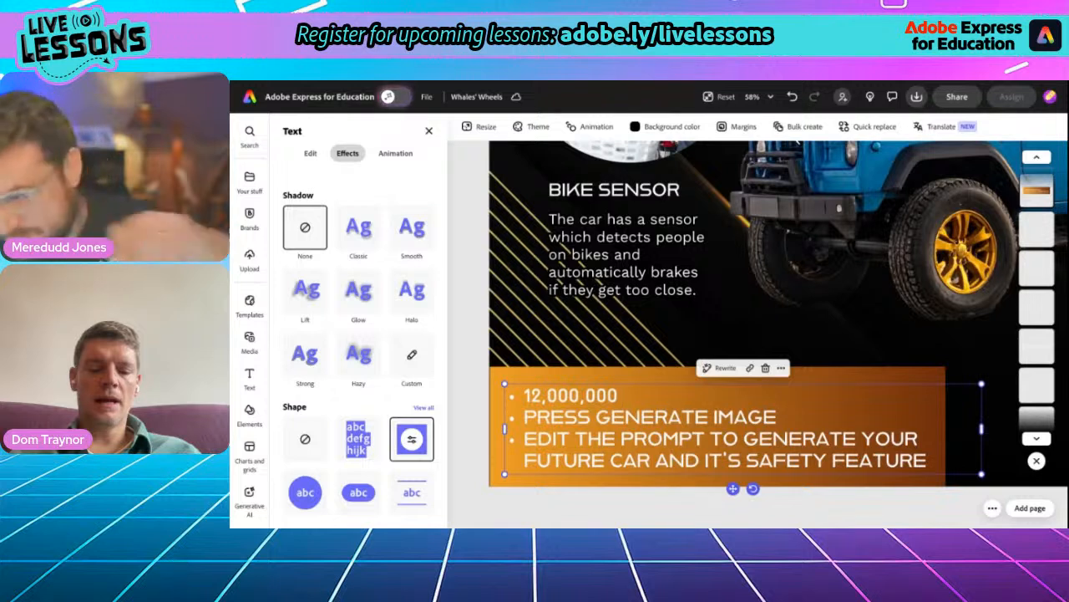
type("bet")
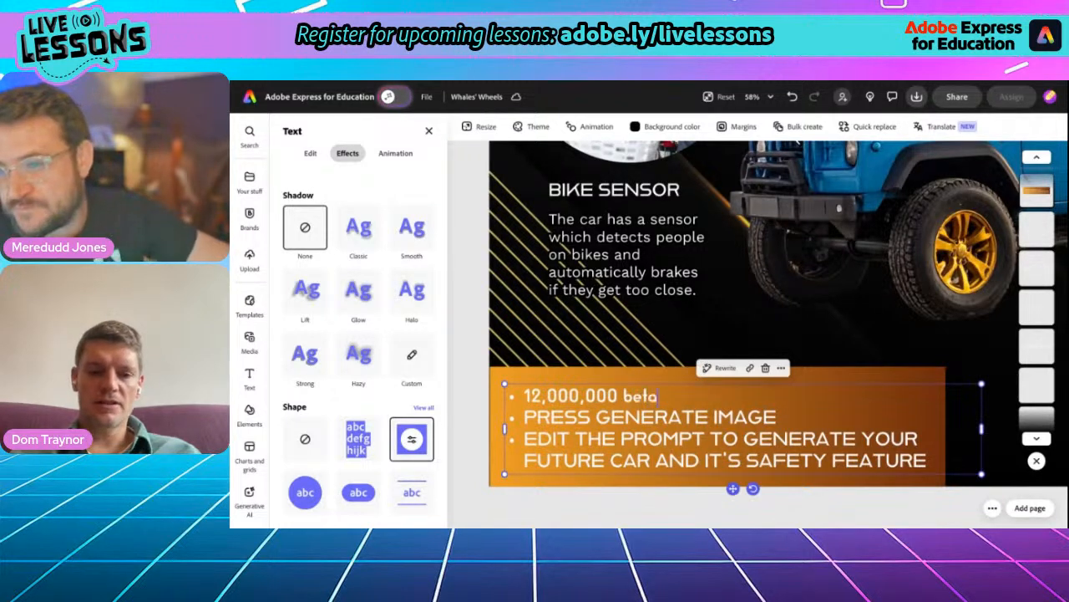
type("a")
key("BackSpace")
key("BackSpace")
key("BackSpace")
key("BackSpace")
key("BackSpace")
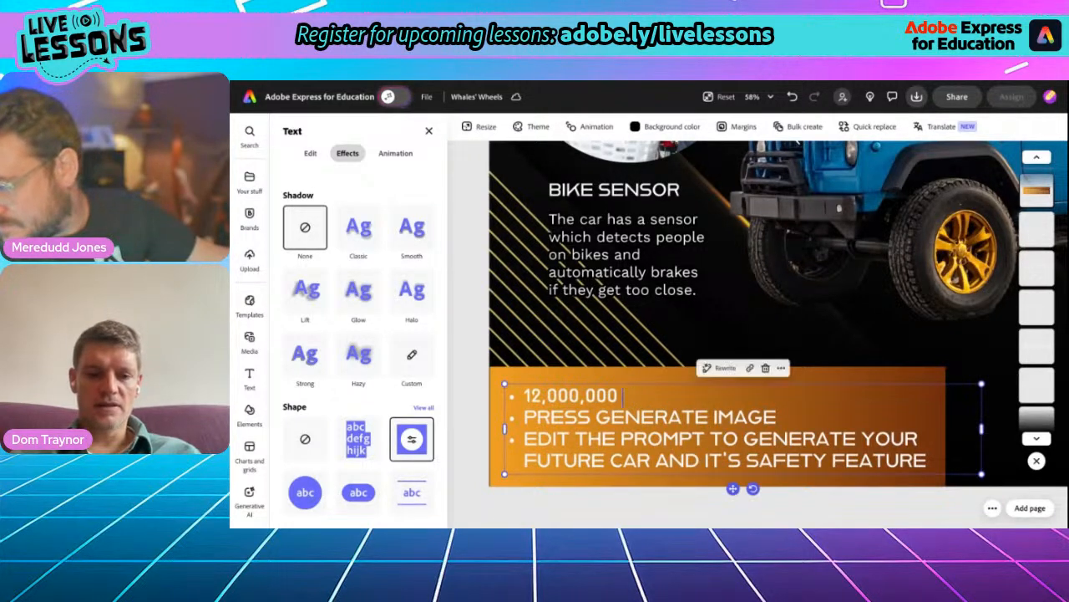
type("bETA")
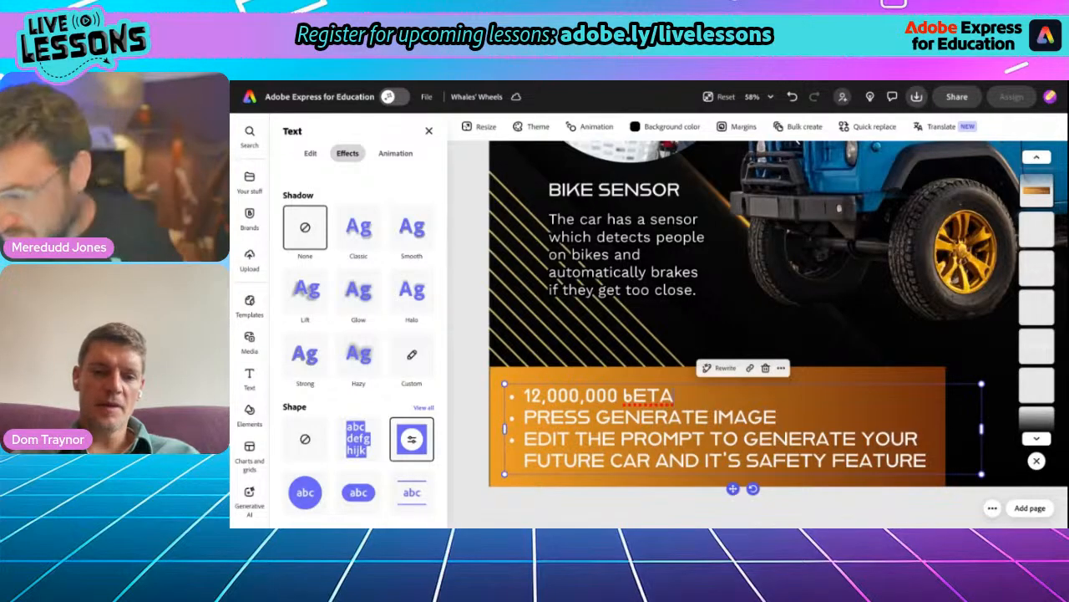
type("COINS")
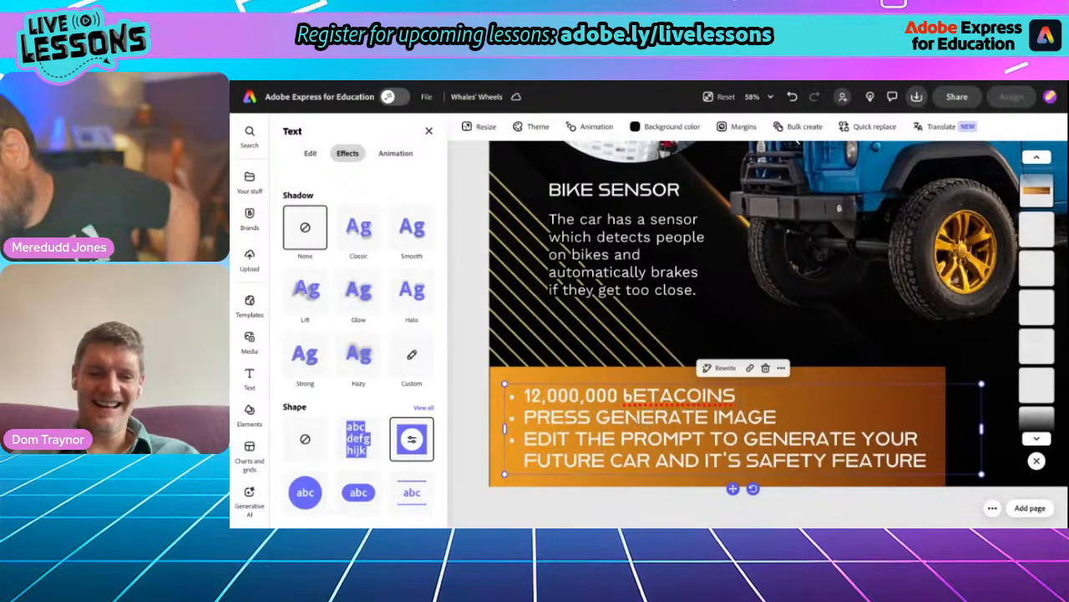
- Replace the second bullet, PRESS GENERATE IMAGE, with "45 YEARS FINANCE AVAILABLE"
left_click_drag(523, 419, 779, 413)
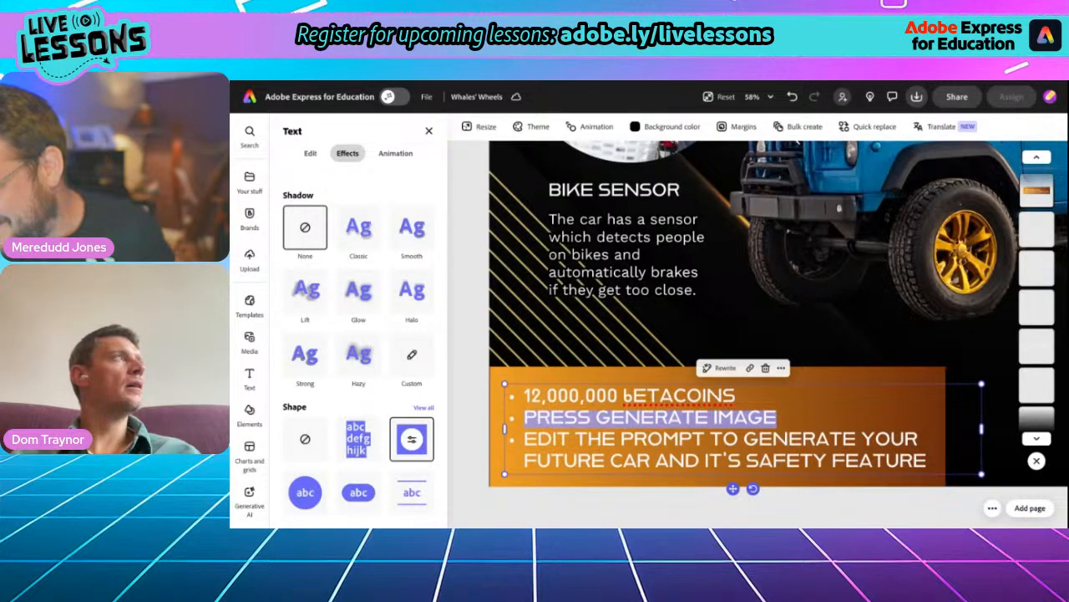
type("45 ")
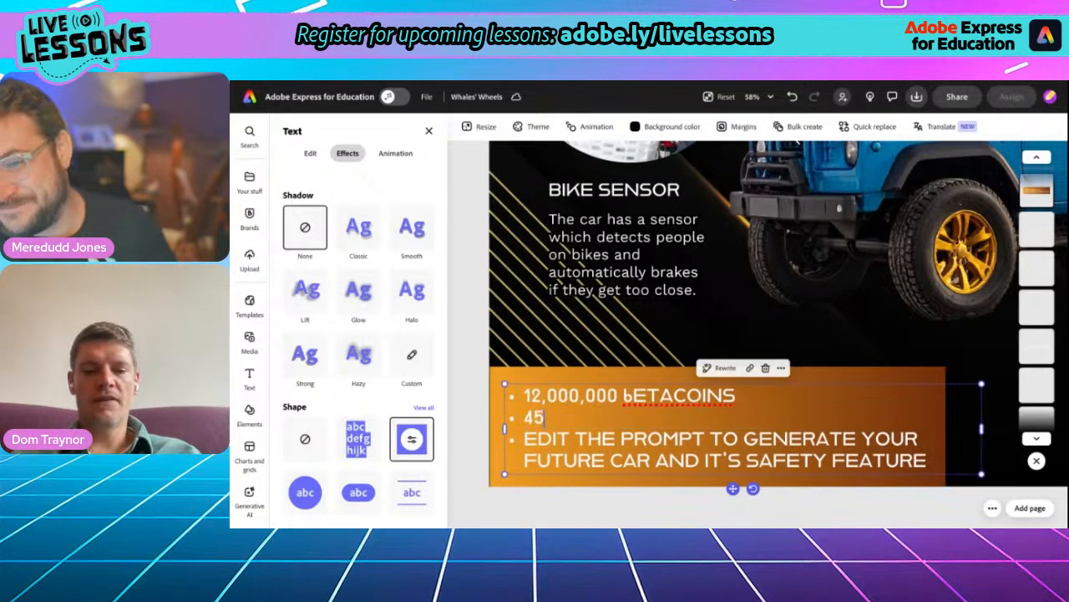
type("years")
key("BackSpace")
key("BackSpace")
key("BackSpace")
key("BackSpace")
key("BackSpace")
type("YEARS")
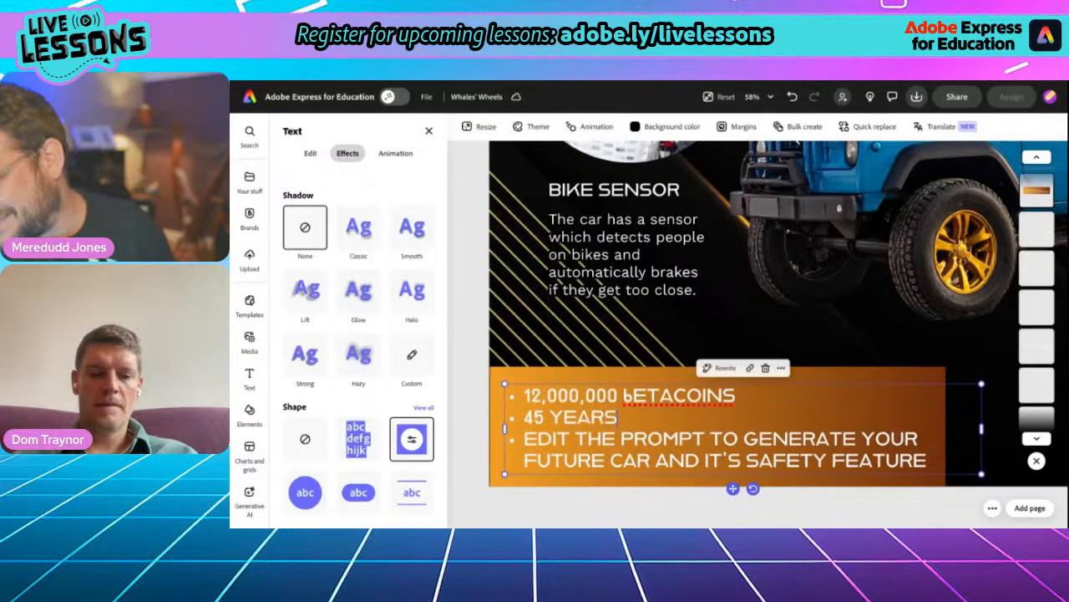
type(" FINANC")
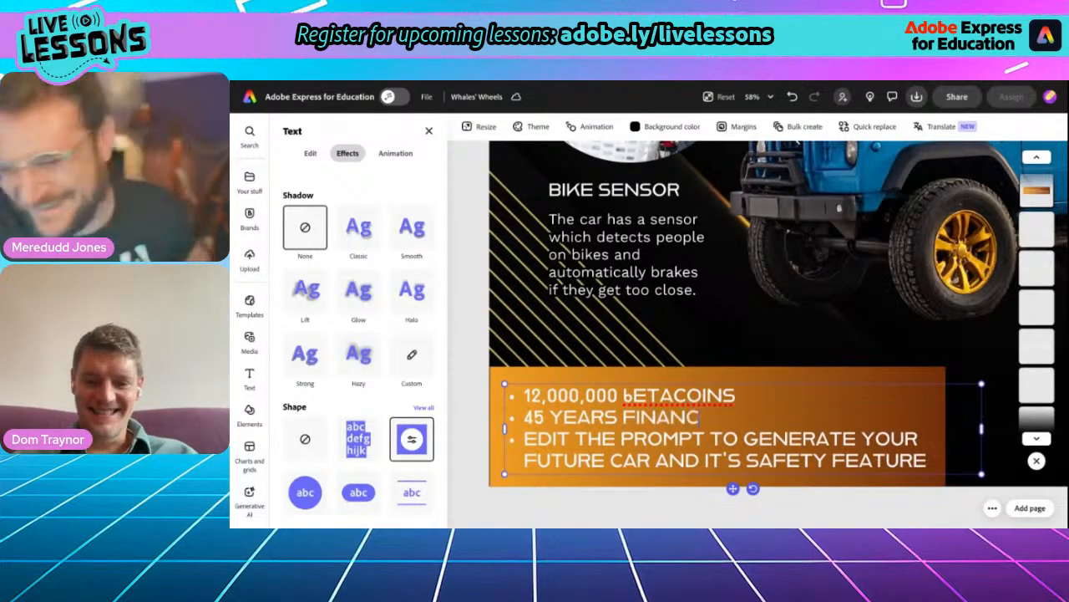
type("E AVAILABLE")
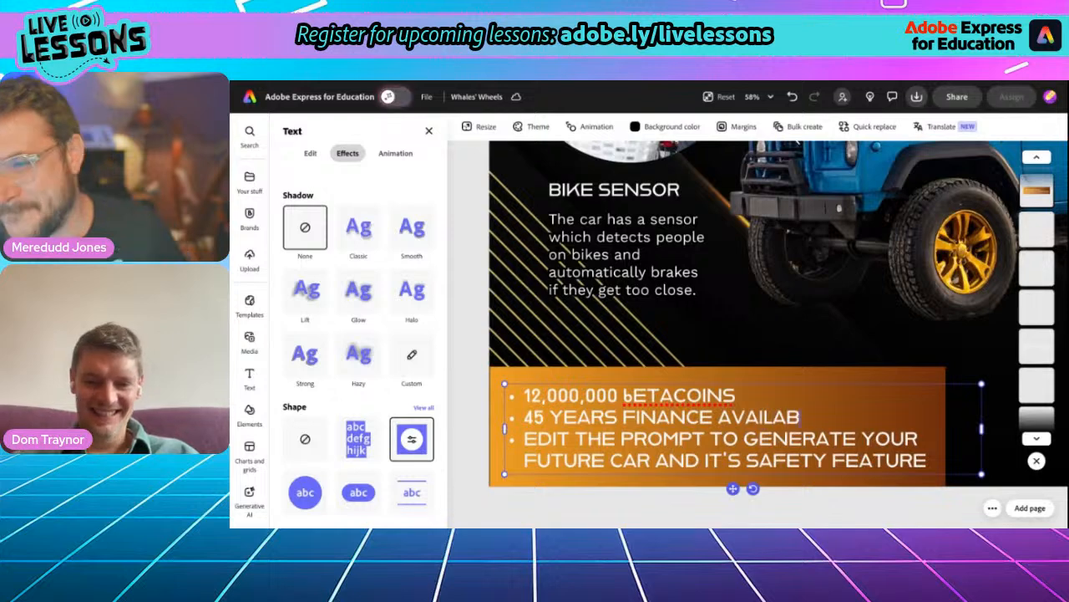
- Replace the third bullet about editing the prompt with "Trade in your heelies available"
left_click_drag(524, 438, 929, 464)
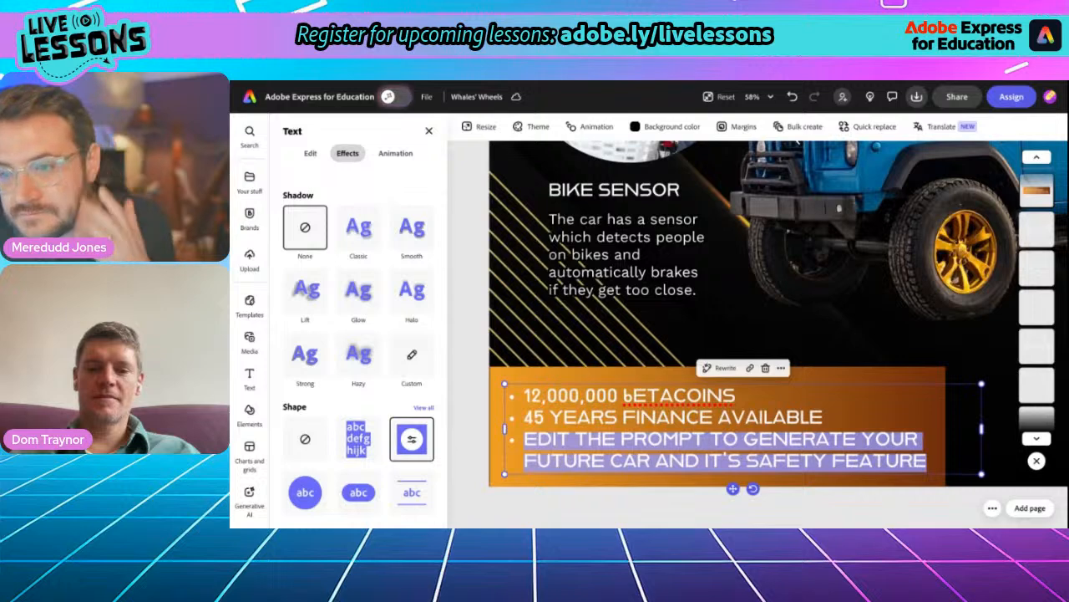
key("BackSpace")
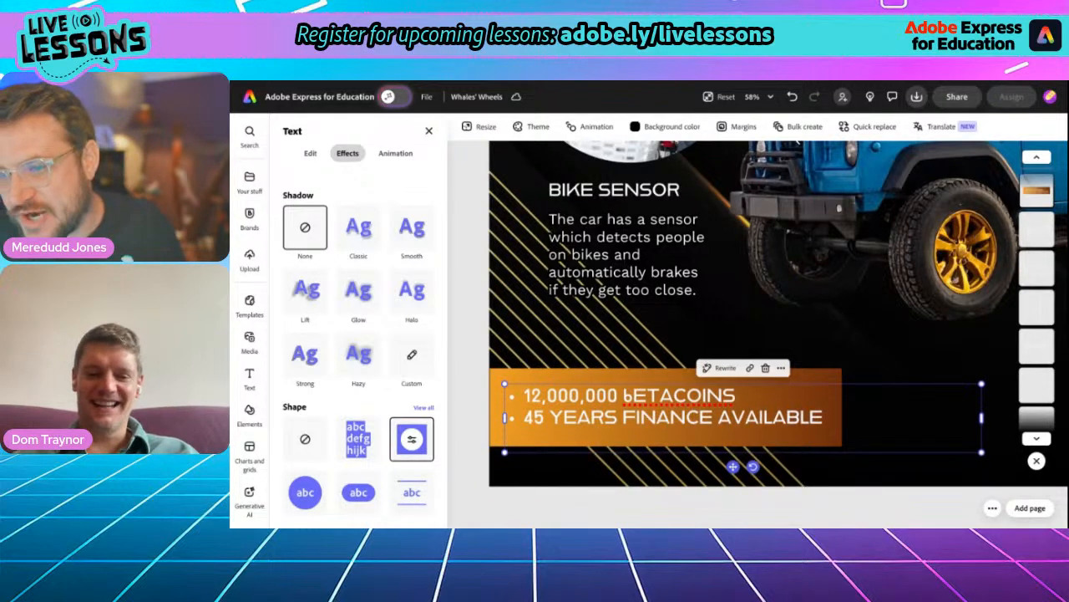
left_click(825, 416)
key("Return")
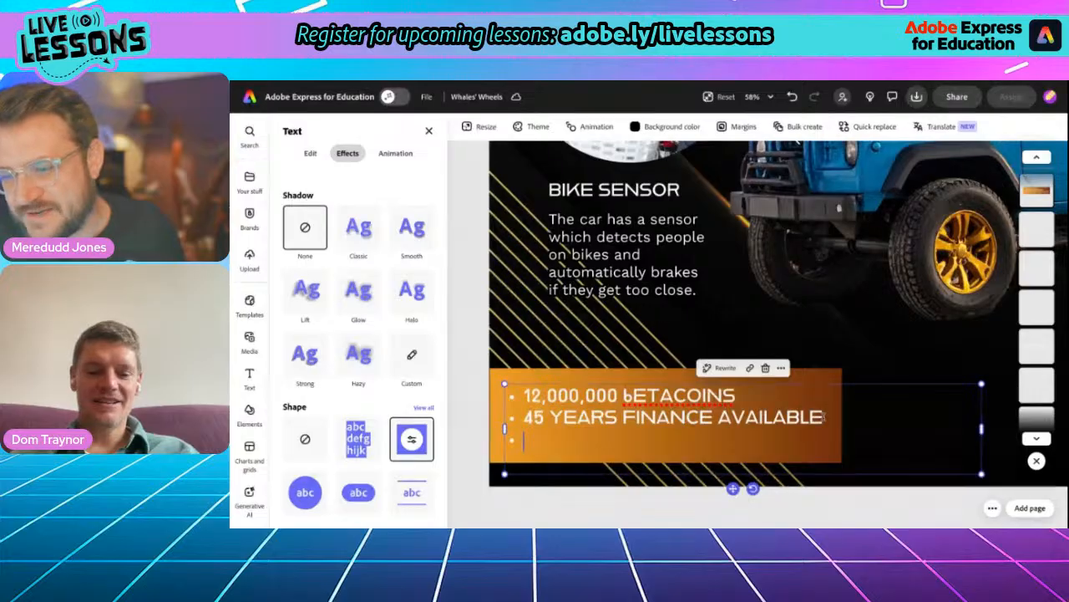
type("Trade in your")
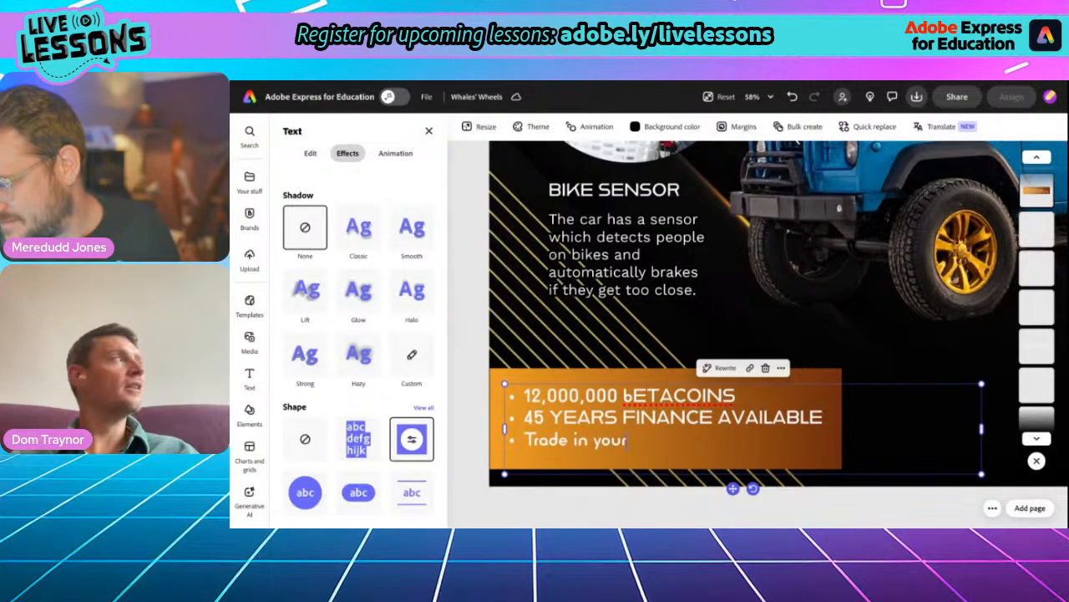
type(" heelies")
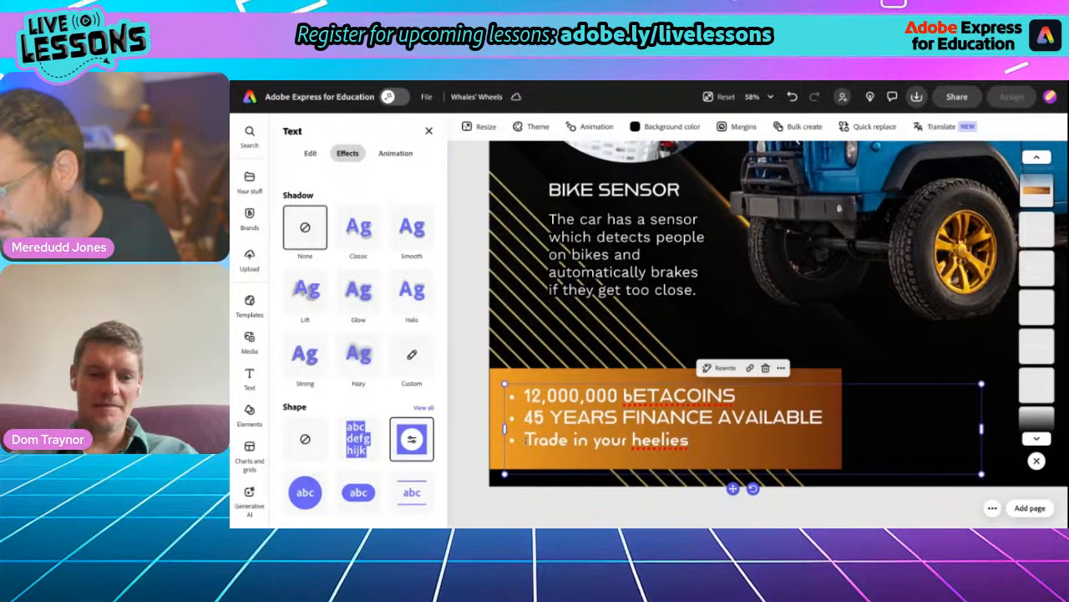
type("avail")
key("BackSpace")
key("BackSpace")
key("BackSpace")
key("BackSpace")
key("BackSpace")
key("BackSpace")
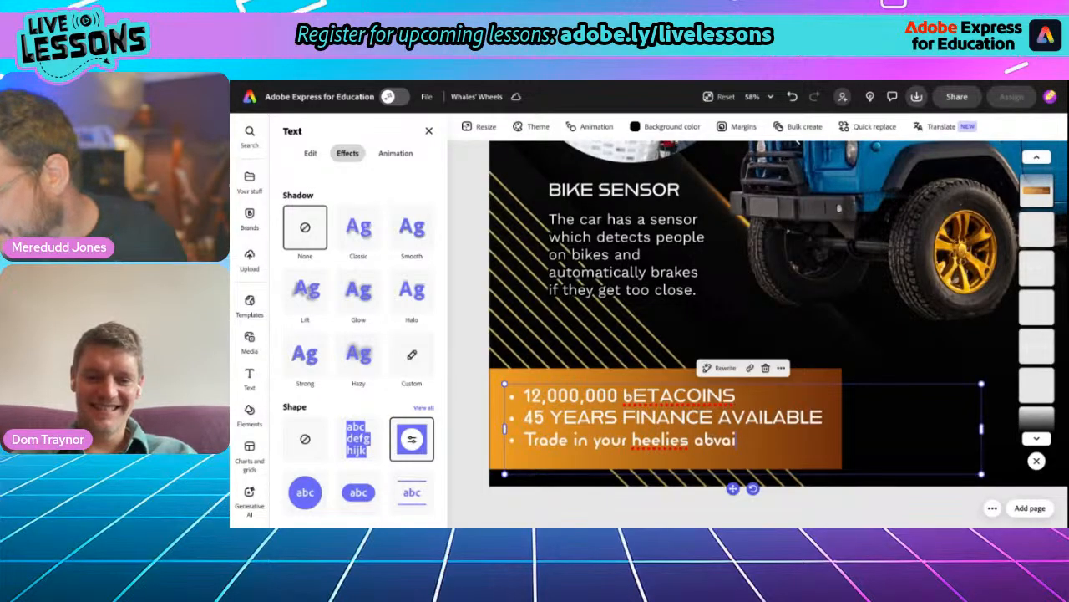
type("vailable")
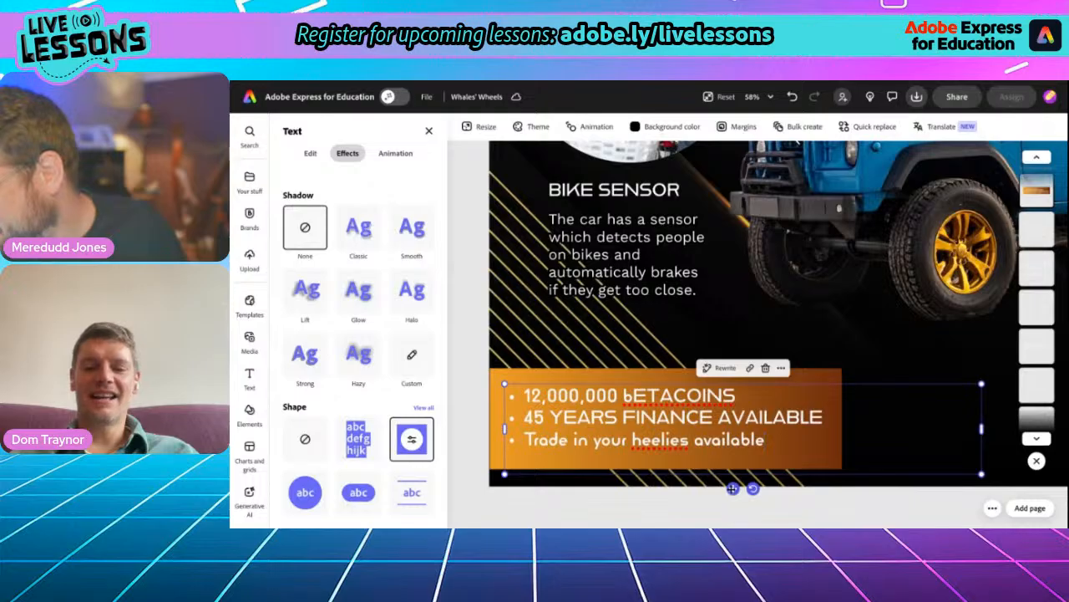
- Move the bulleted offer text down to the flyer's bottom edge, widen its box slightly and deselect it
left_click_drag(733, 489, 732, 505)
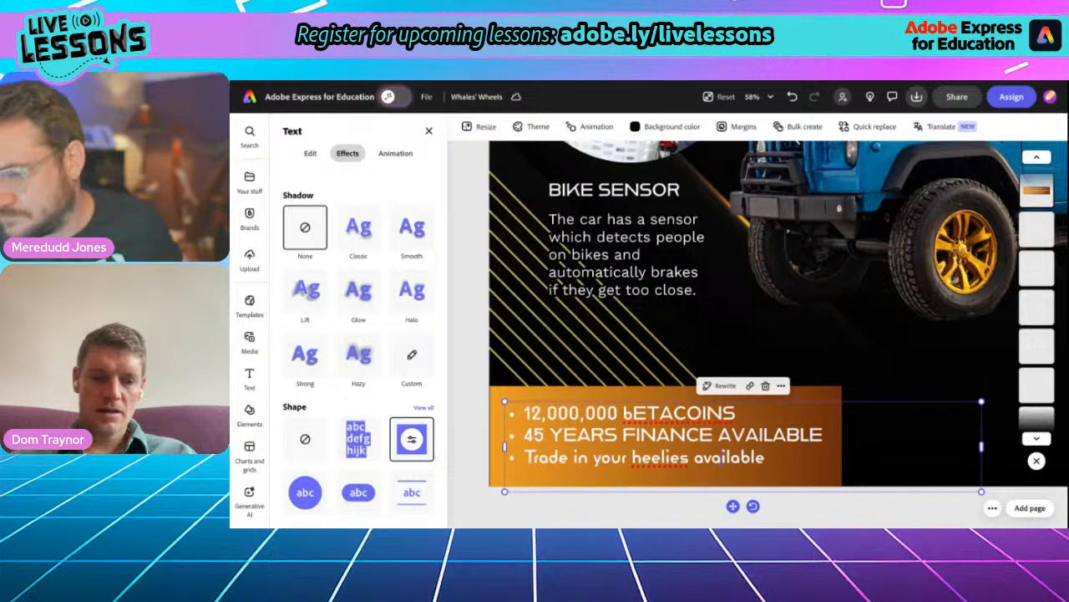
left_click_drag(505, 446, 502, 446)
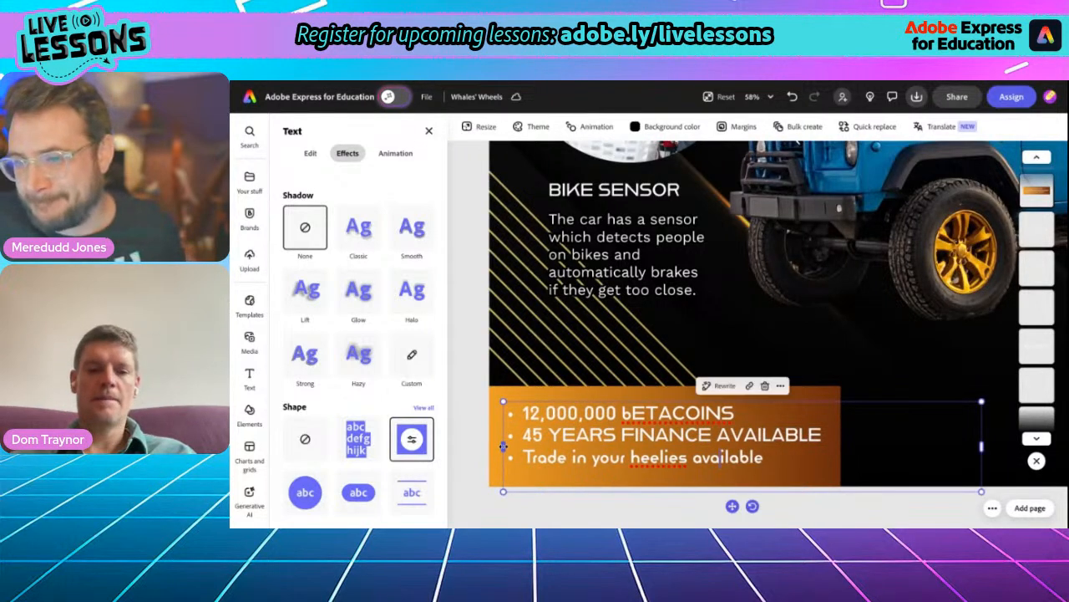
right_click(480, 348)
left_click(470, 345)
scroll(469, 344, "down", 1)
scroll(469, 346, "down", 5)
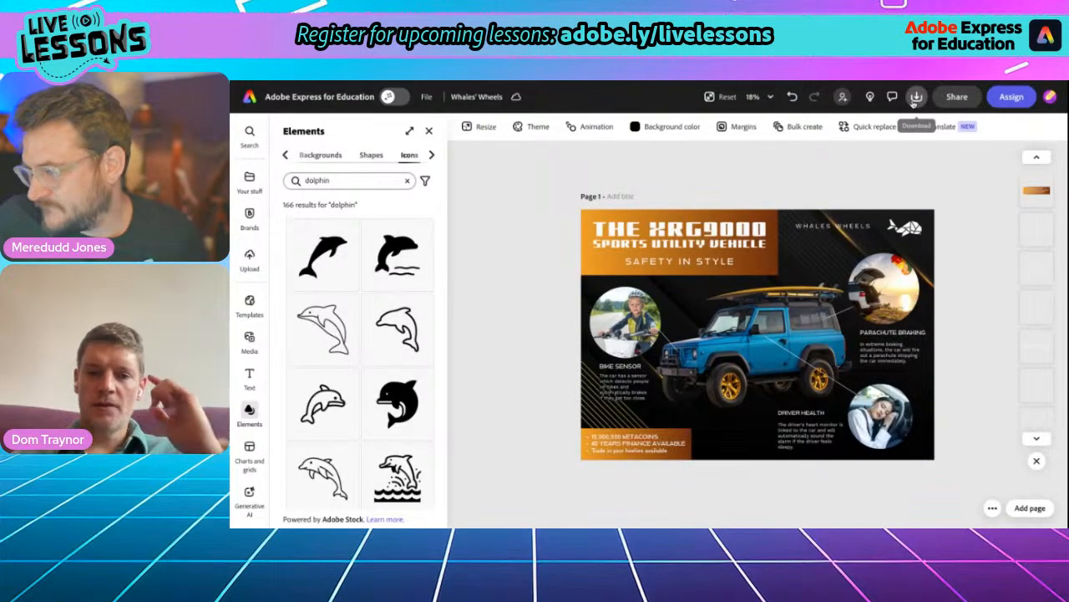
- Examine the download options with the PDF Print (Best for printing) file format selected, without downloading the flyer
left_click(916, 97)
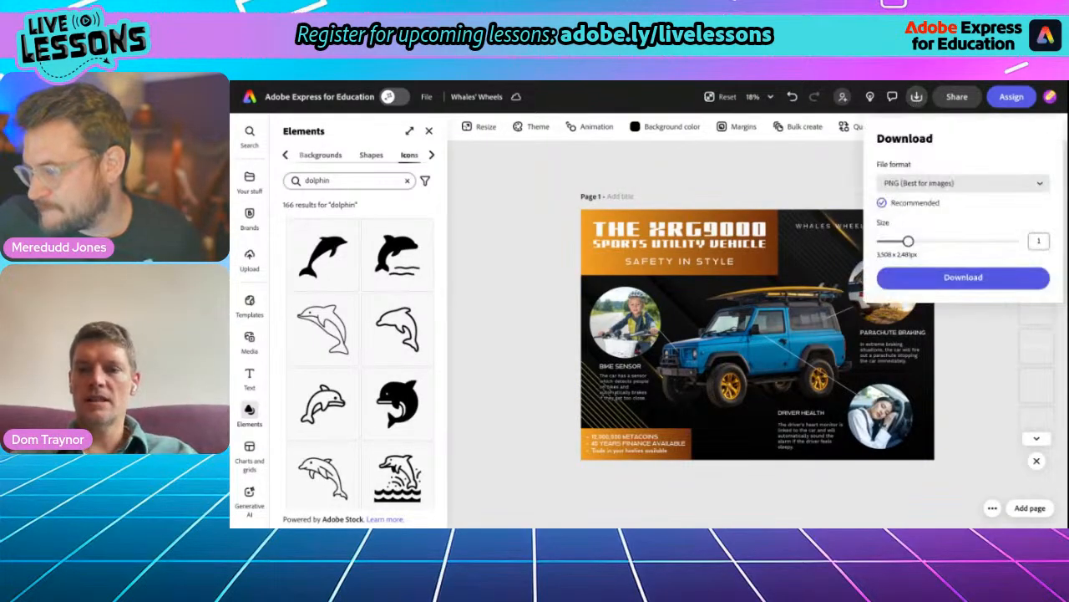
left_click(925, 183)
left_click(927, 261)
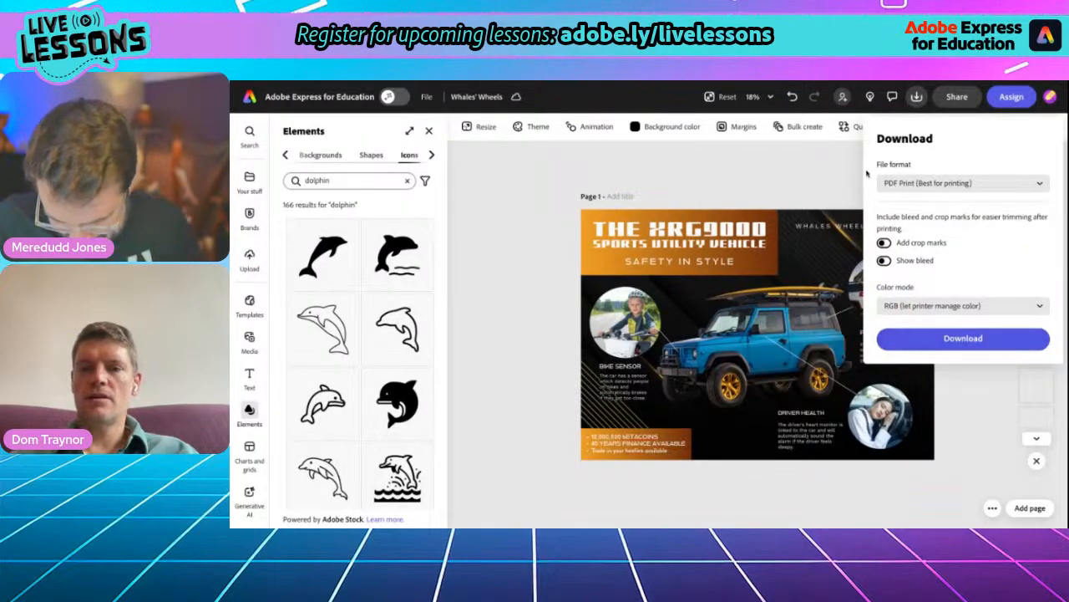
left_click(838, 182)
- Examine the file sharing options, including link access, classroom apps and cloud storage, and close them
left_click(957, 97)
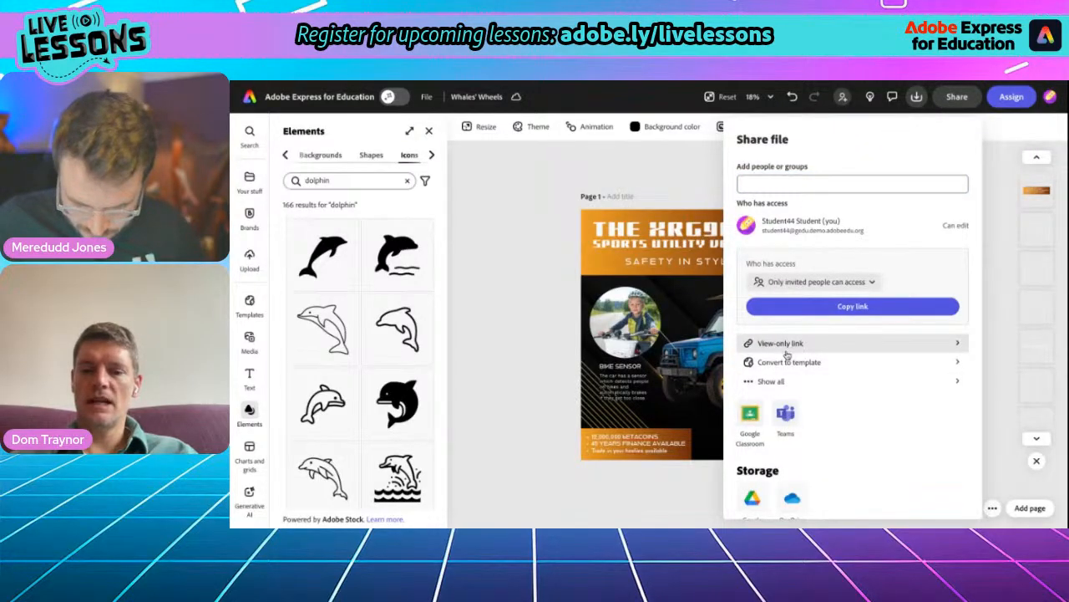
scroll(786, 355, "down", 1)
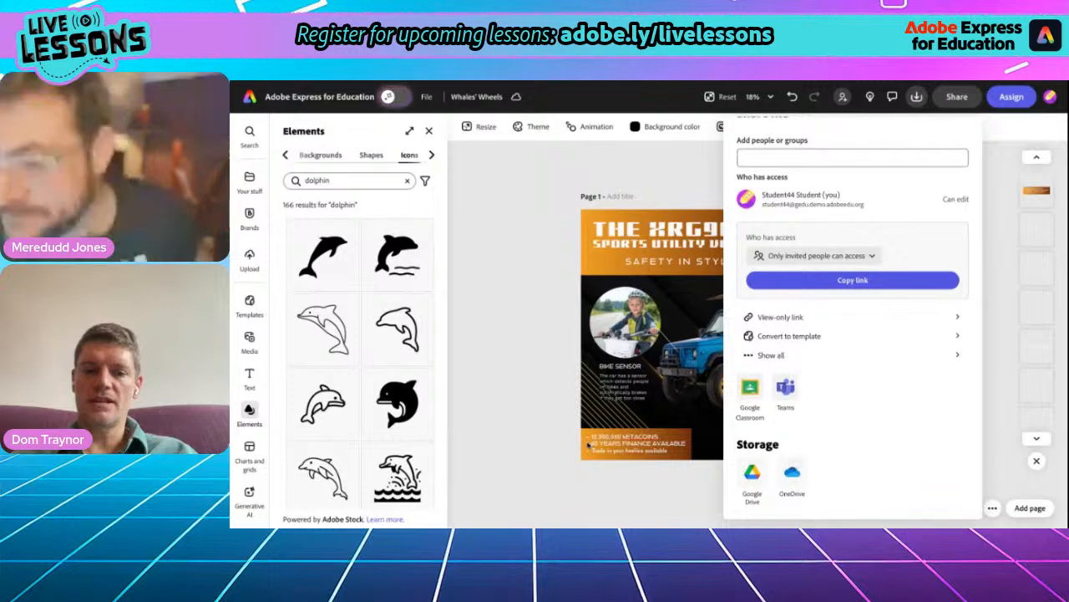
left_click(518, 375)
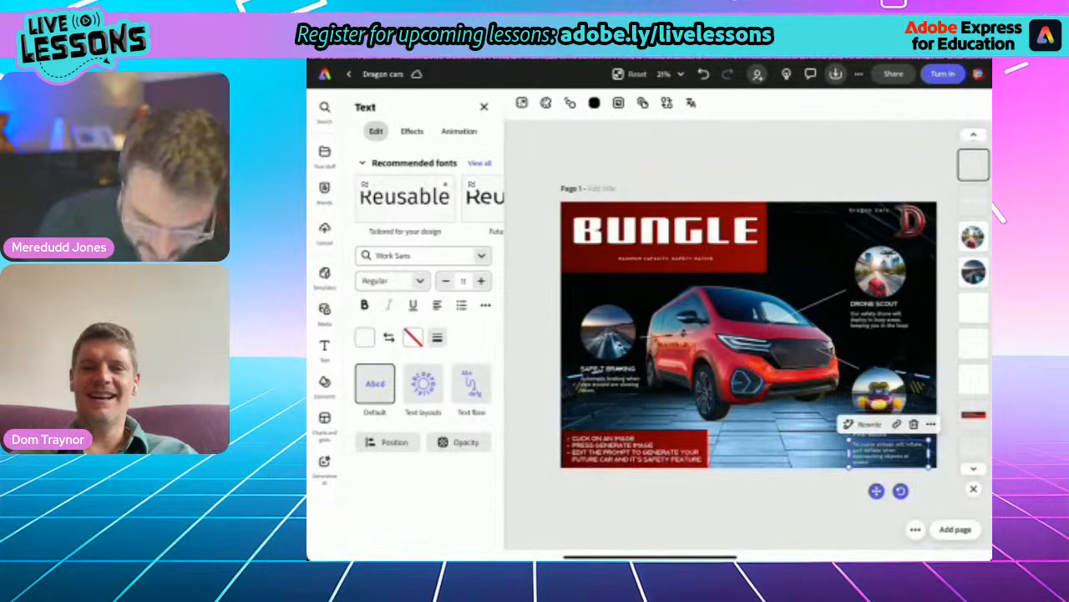
scroll(749, 334, "up", 3)
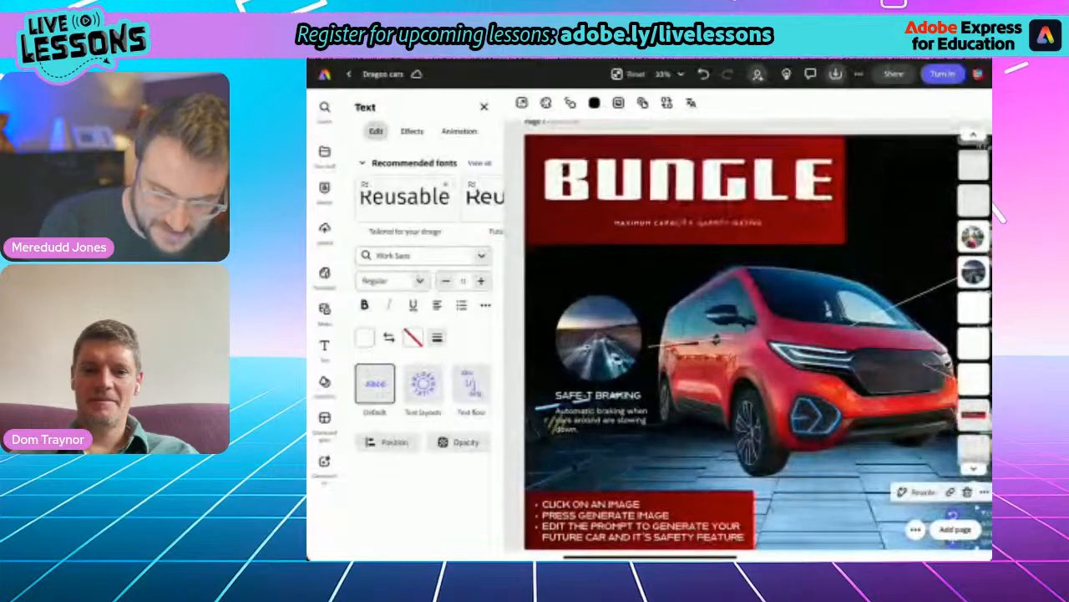
- Try several preset gradients on the rectangle behind the BUNGLE title and fill it with the blue-to-purple one
left_click(681, 211)
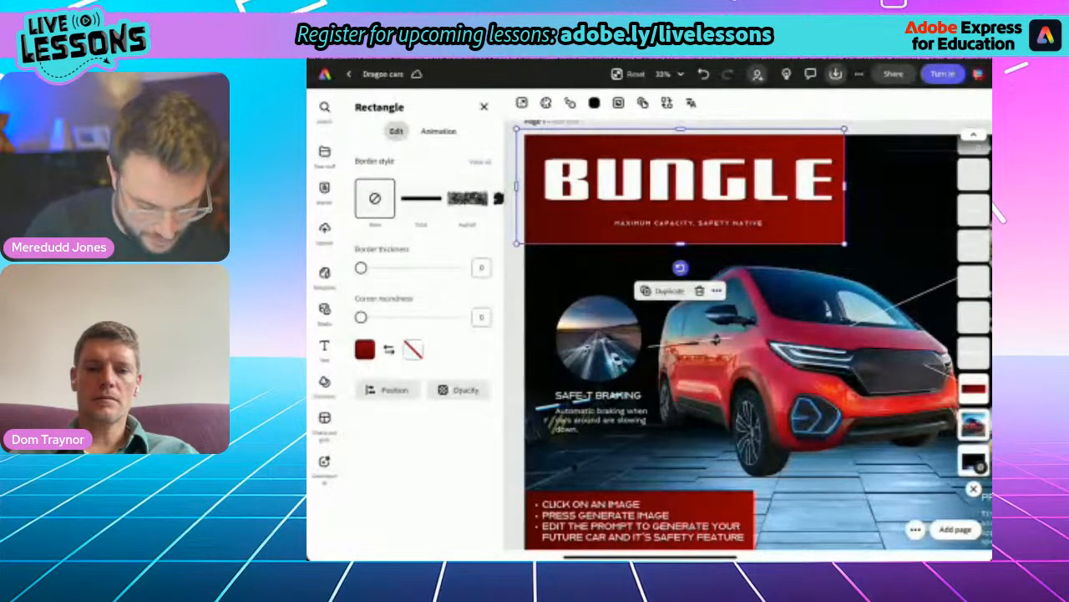
left_click(366, 349)
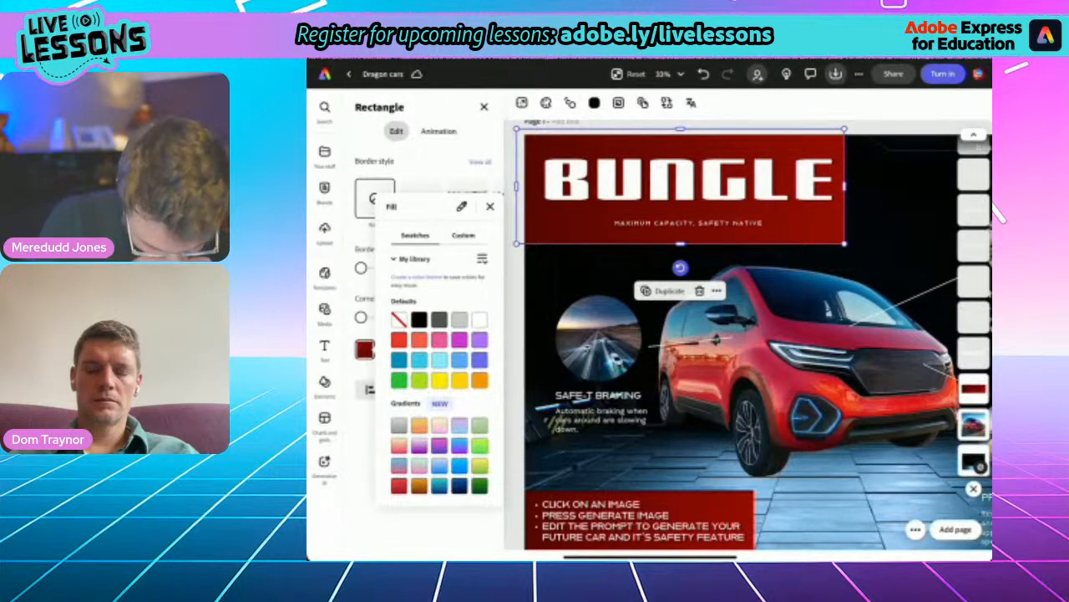
left_click(460, 425)
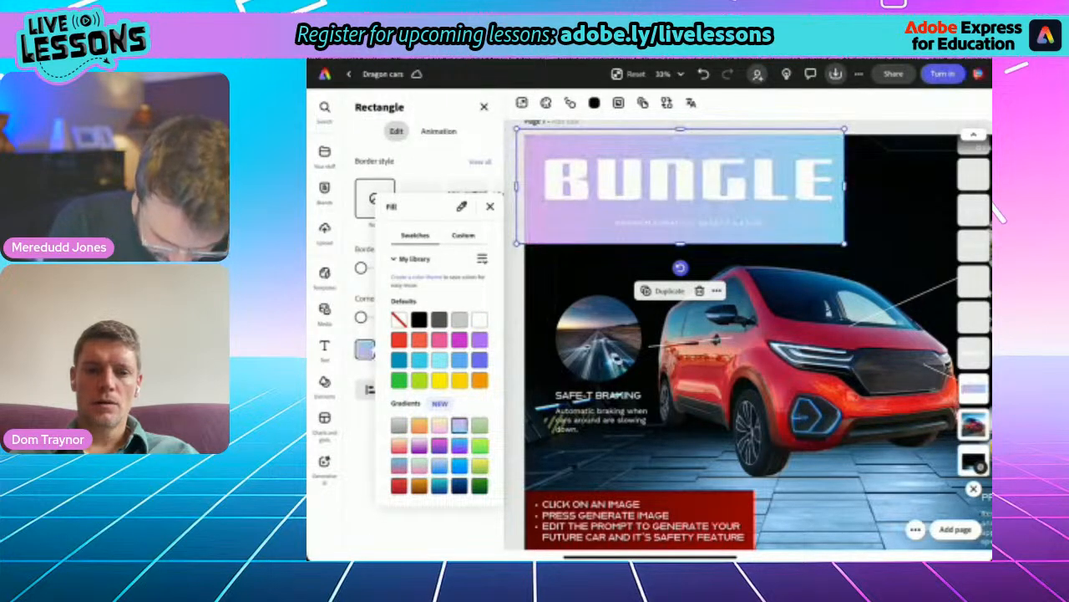
left_click(460, 445)
left_click(440, 445)
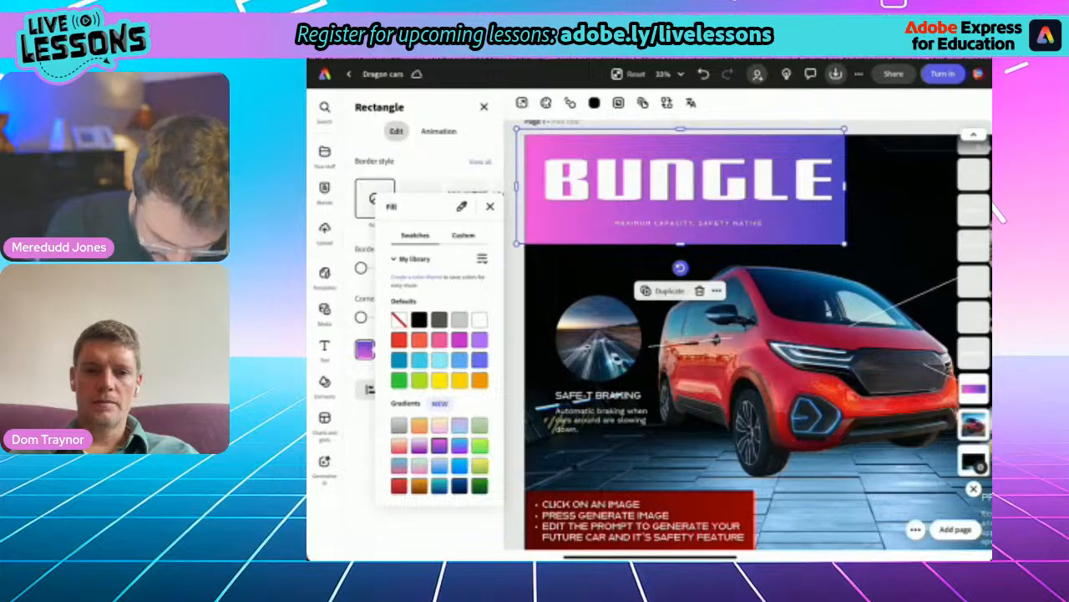
left_click(440, 486)
left_click(480, 486)
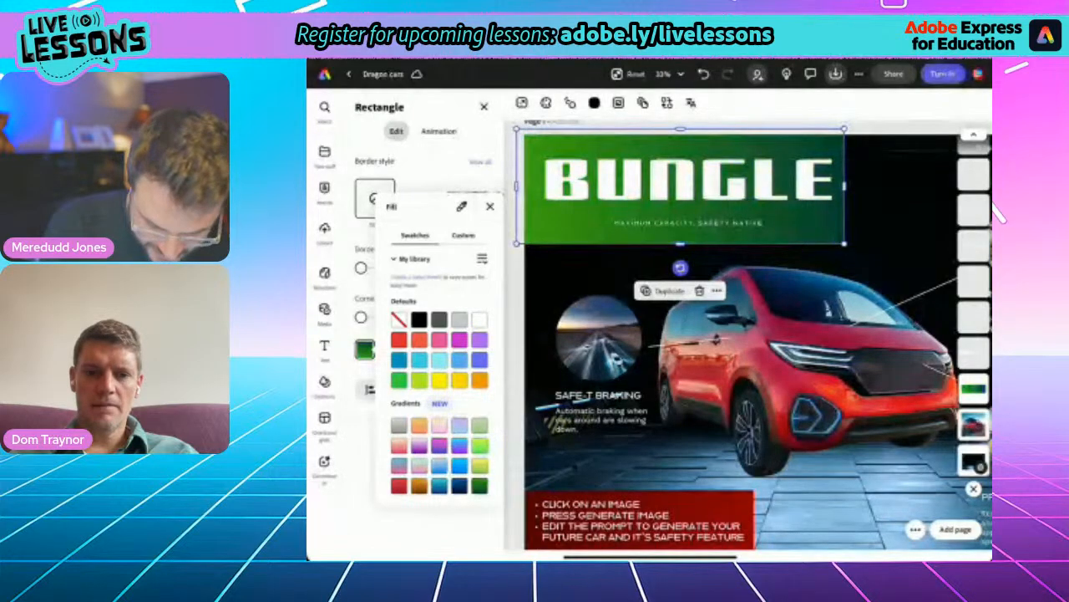
left_click(440, 486)
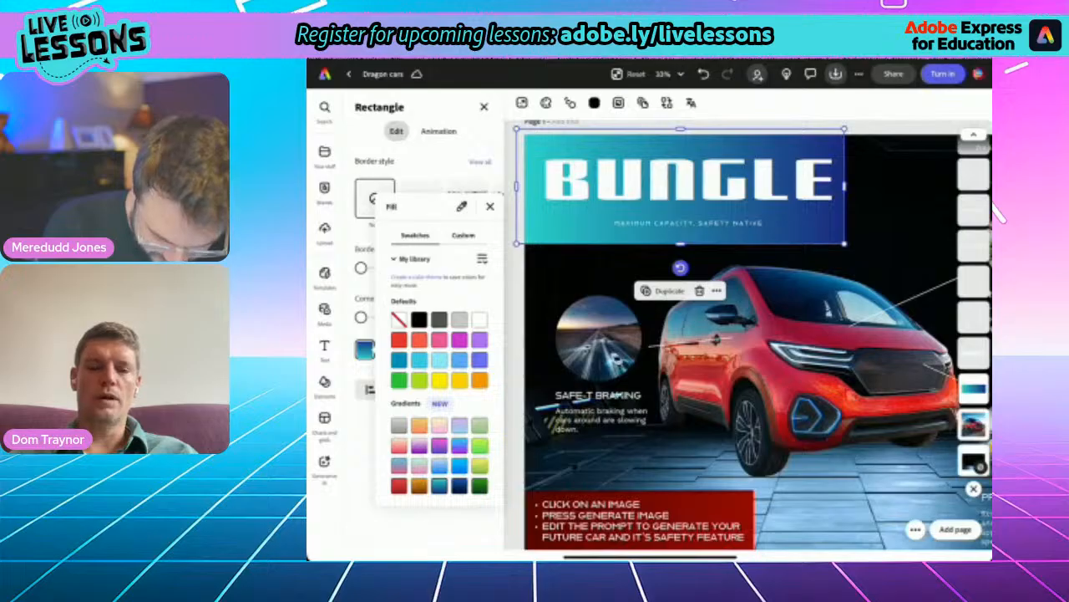
left_click(399, 486)
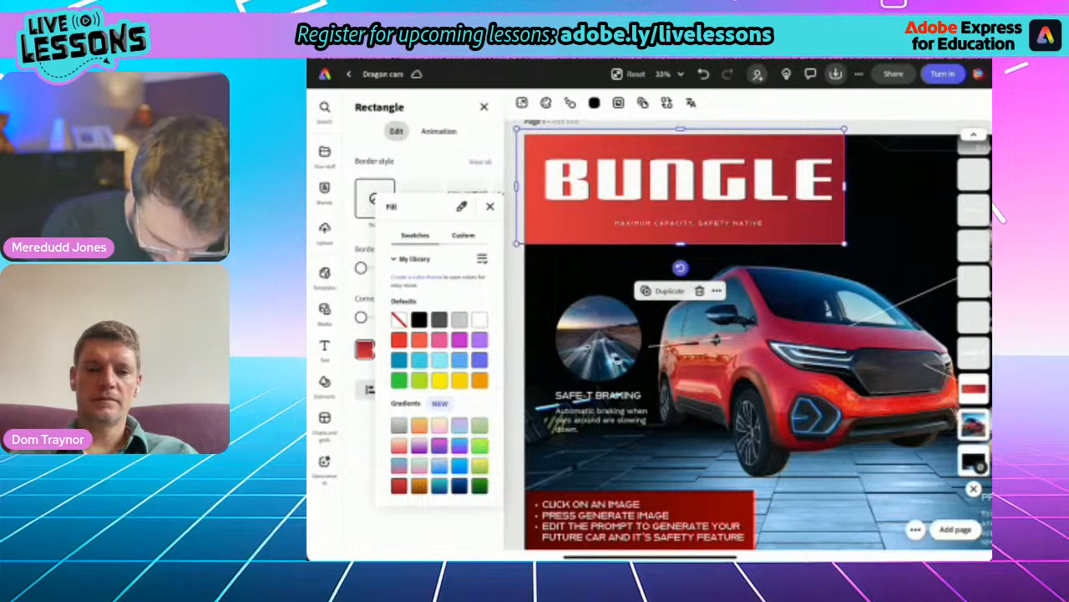
left_click(399, 465)
left_click(420, 445)
left_click(439, 445)
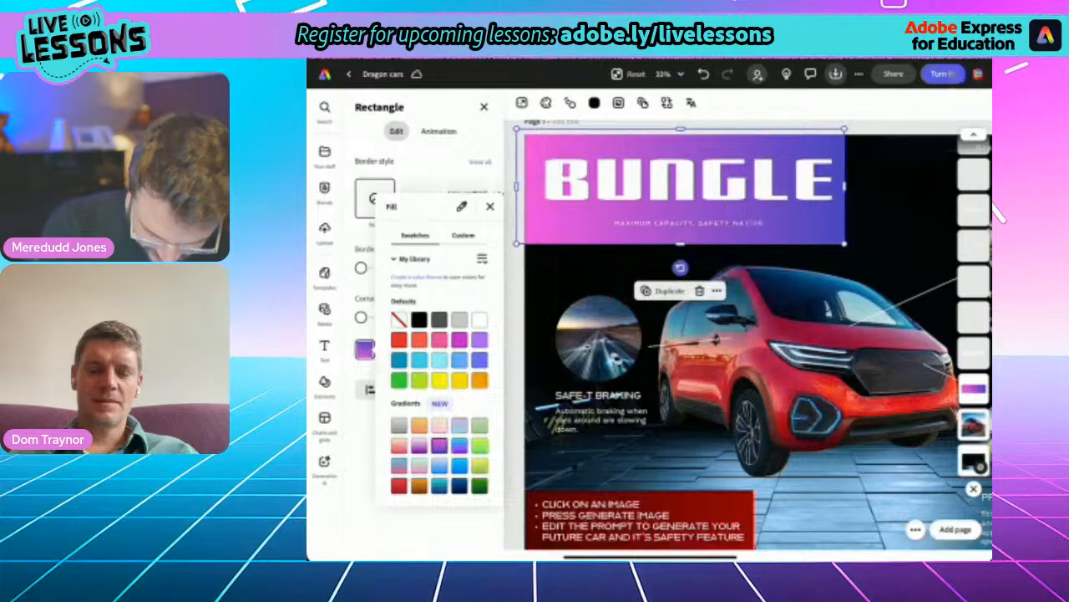
left_click(459, 446)
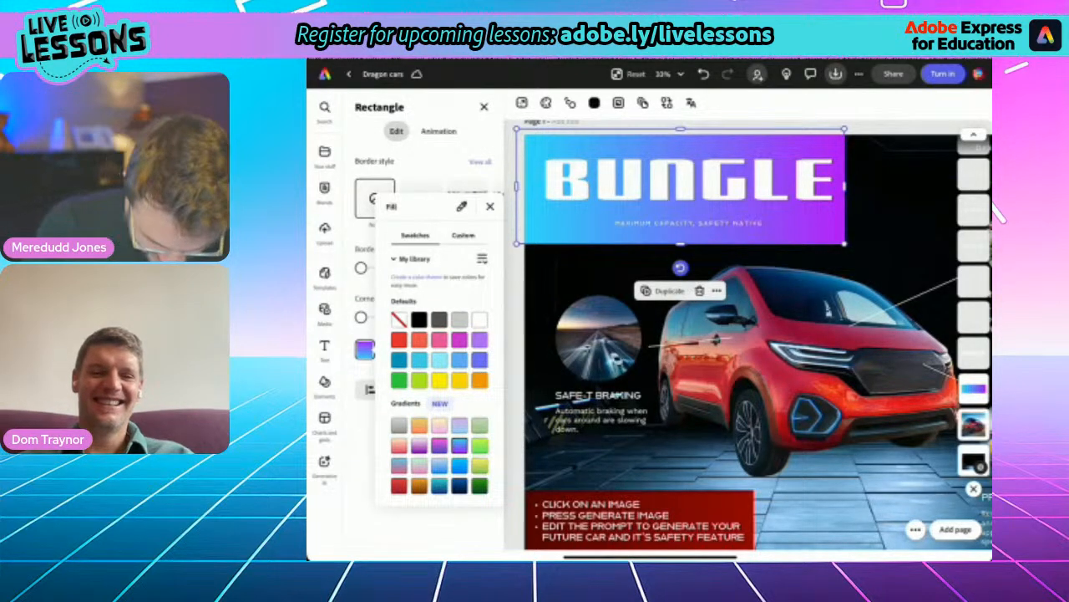
left_click(490, 207)
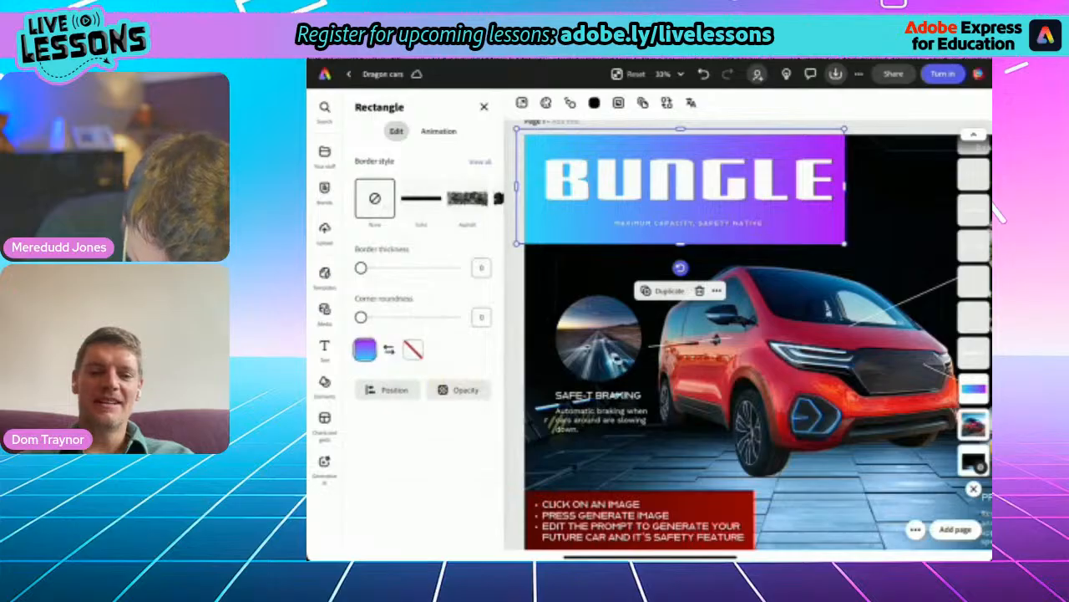
- Recolor the background shape behind the bulleted text with the same blue-to-purple preset gradient and deselect the text
left_click(641, 522)
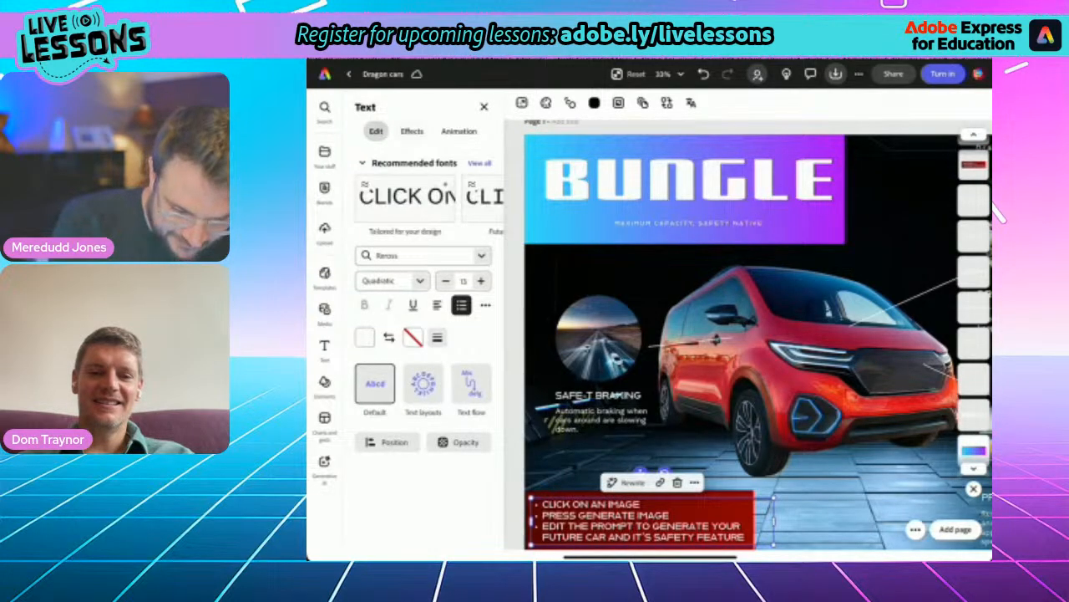
left_click(411, 131)
scroll(424, 351, "down", 1)
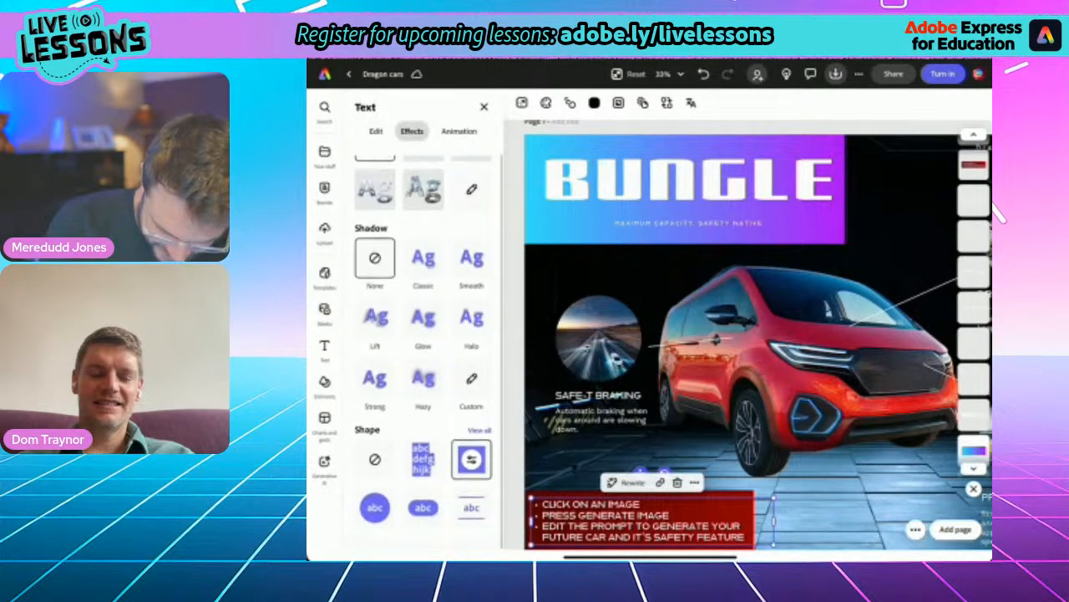
left_click(472, 469)
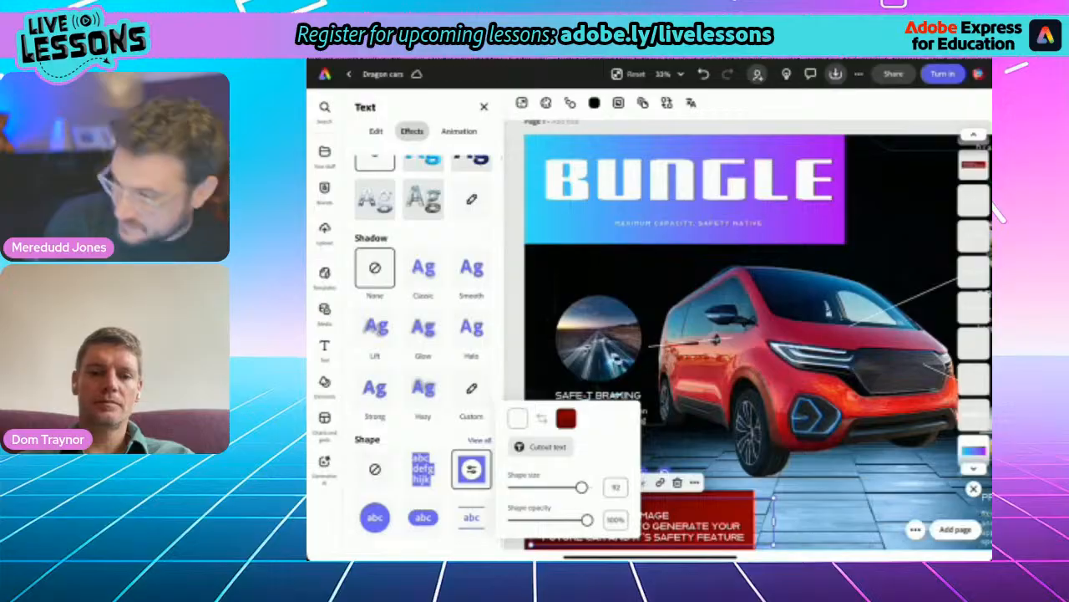
left_click(566, 418)
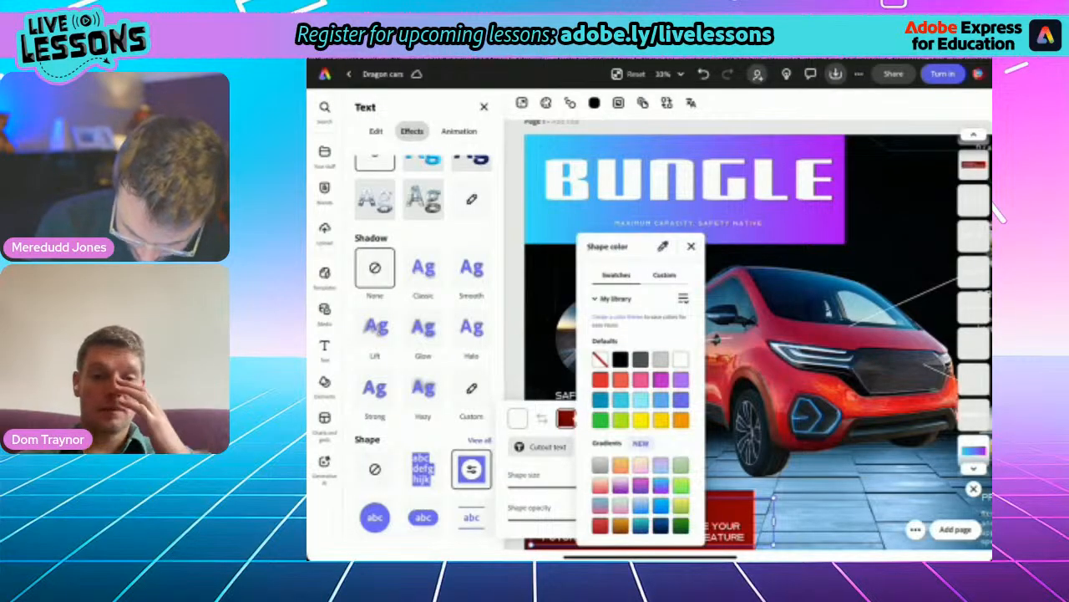
left_click(660, 484)
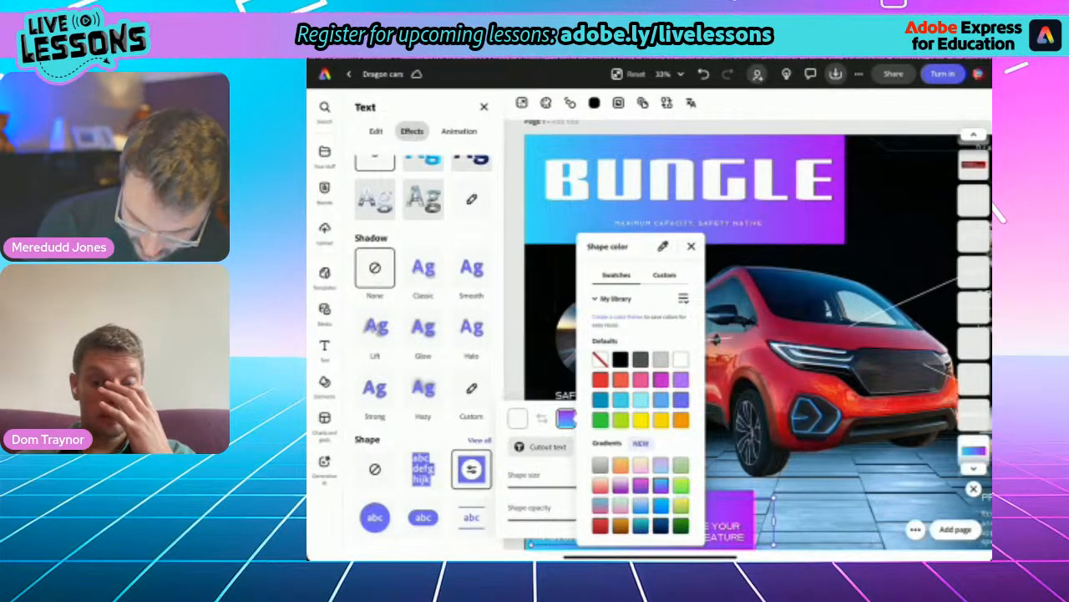
left_click(691, 246)
left_click(472, 468)
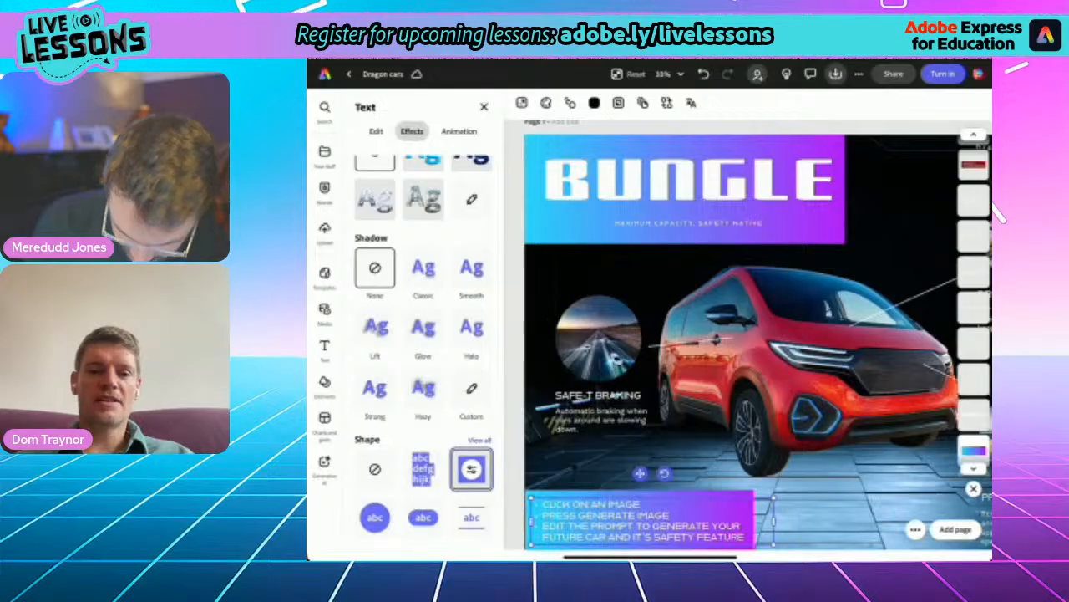
scroll(748, 334, "down", 5)
left_click(748, 512)
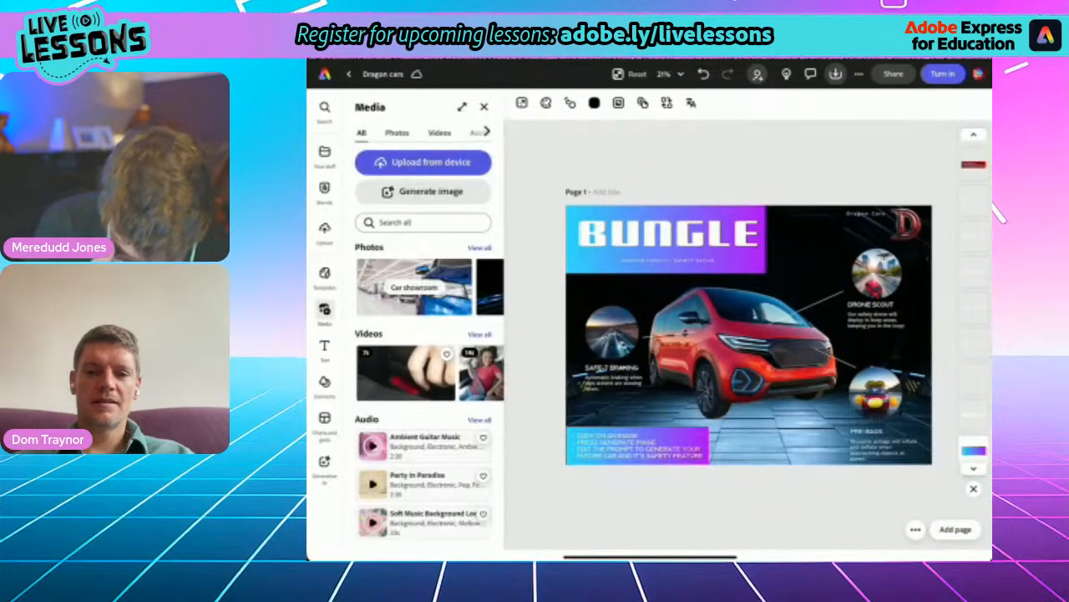
- Replace the first bullet about clicking on an image with "Electric or Nuclear power models available" on its own line
scroll(747, 334, "up", 5)
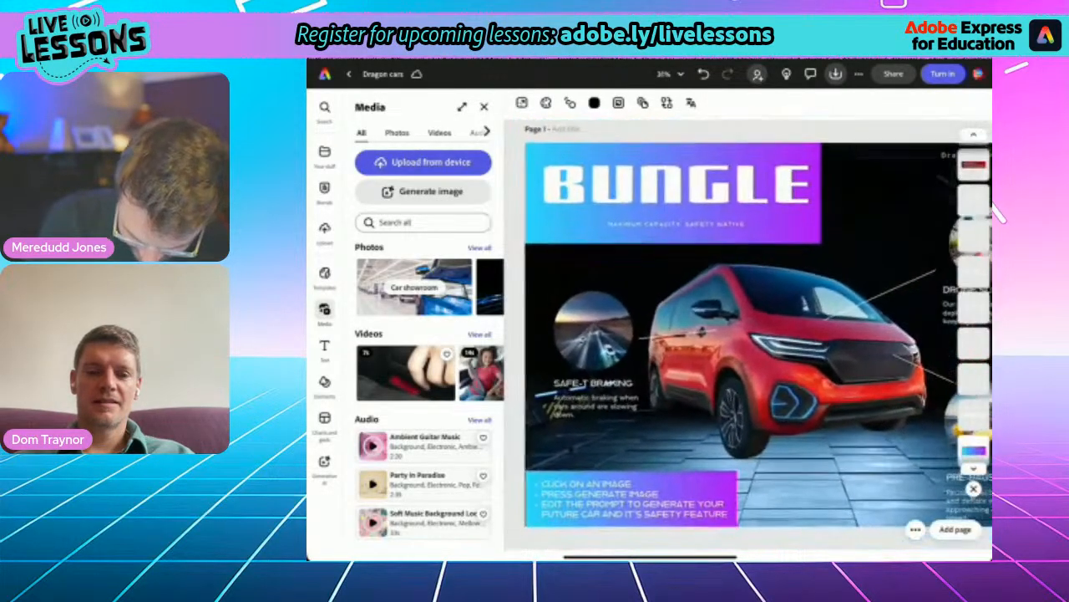
scroll(747, 334, "up", 3)
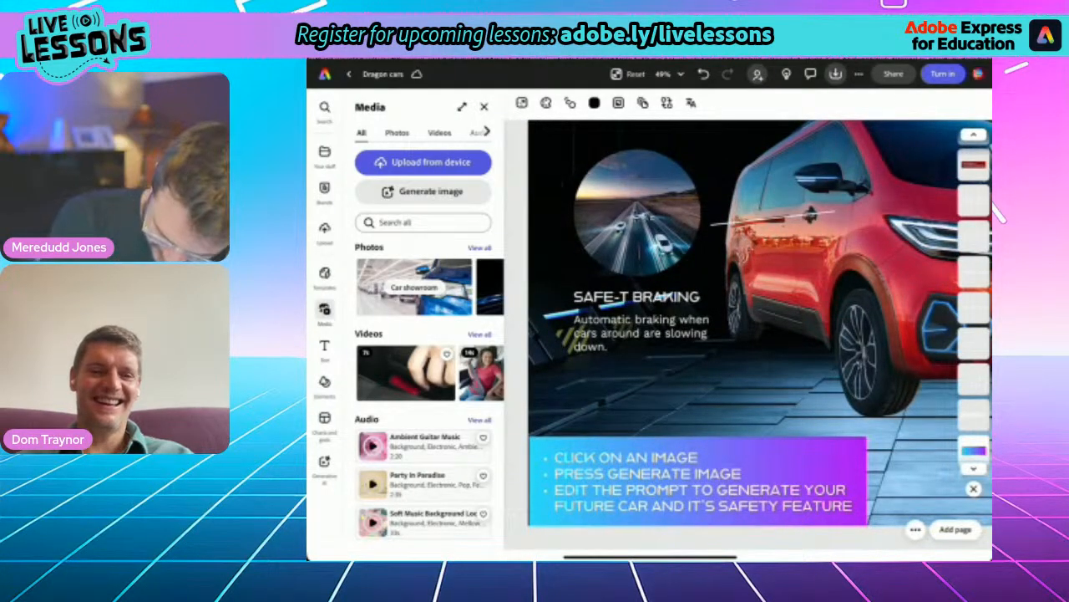
double_click(648, 474)
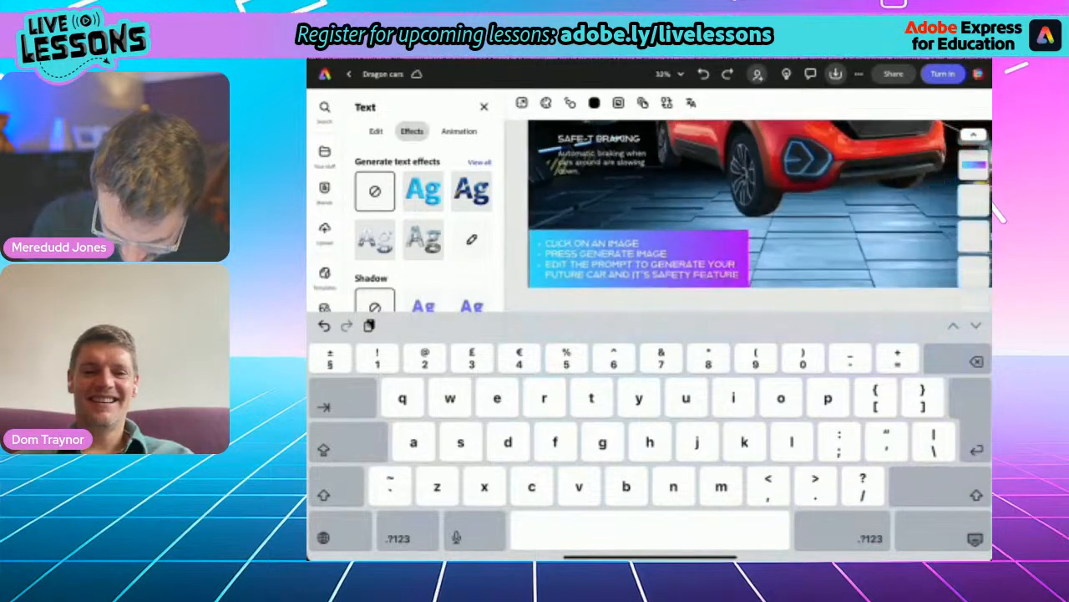
scroll(678, 200, "up", 2)
scroll(678, 201, "down", 1)
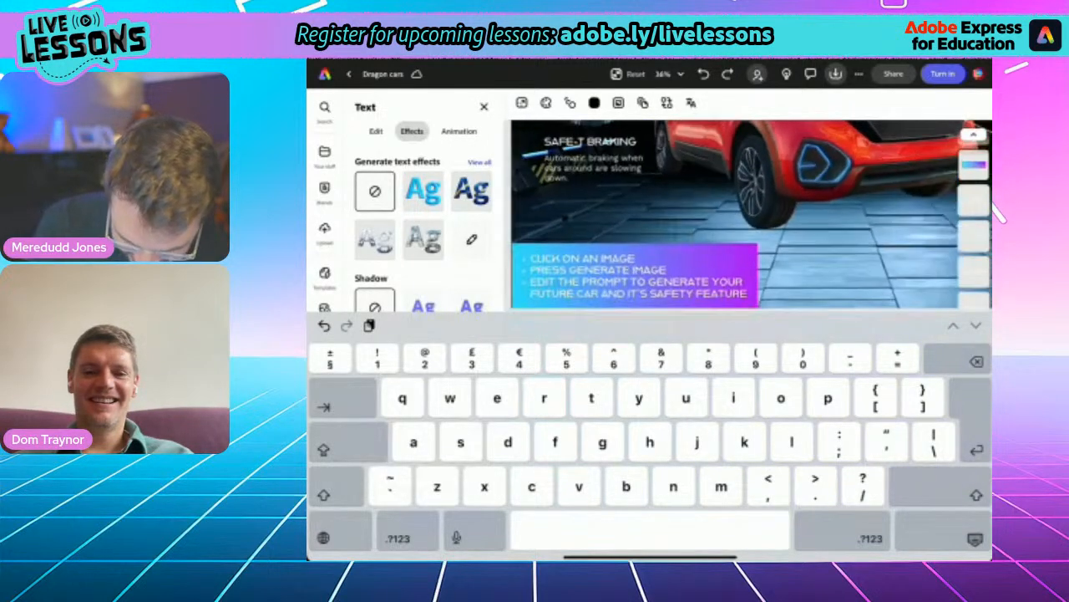
triple_click(603, 257)
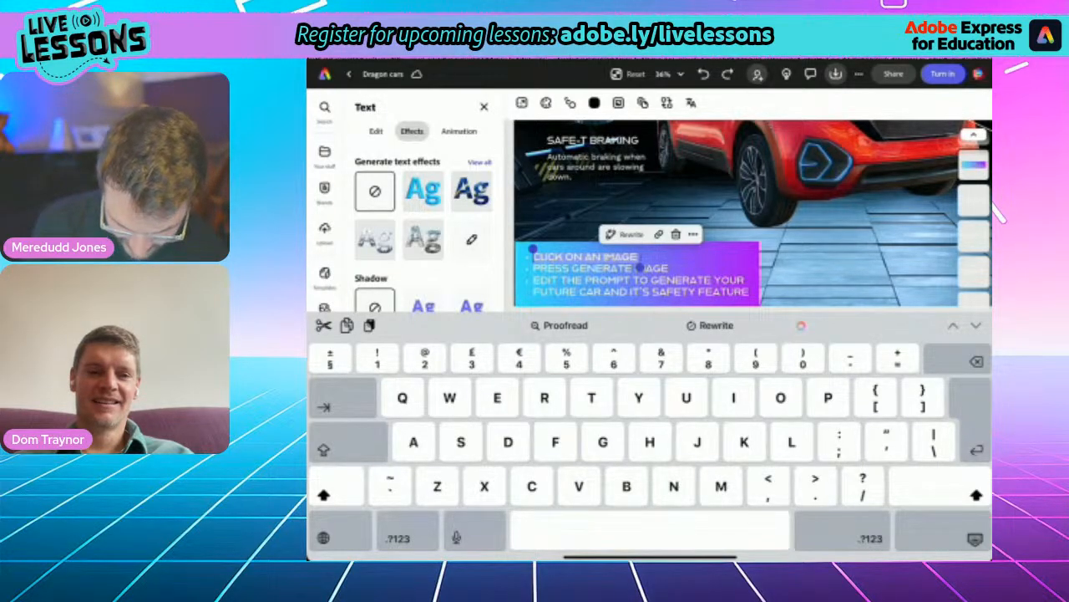
key("BackSpace")
type("Exectric ")
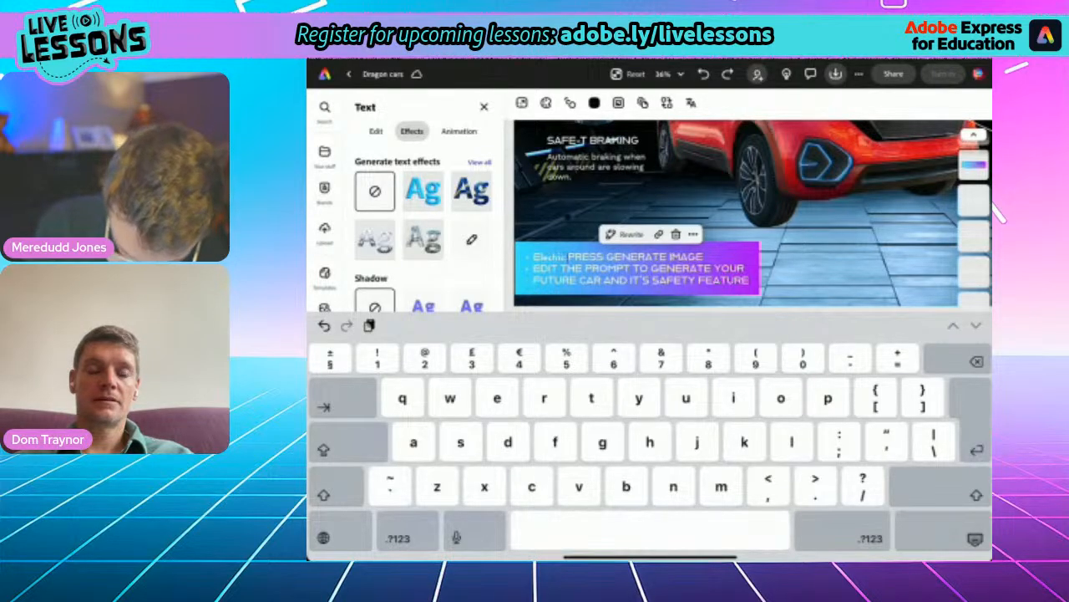
type("or")
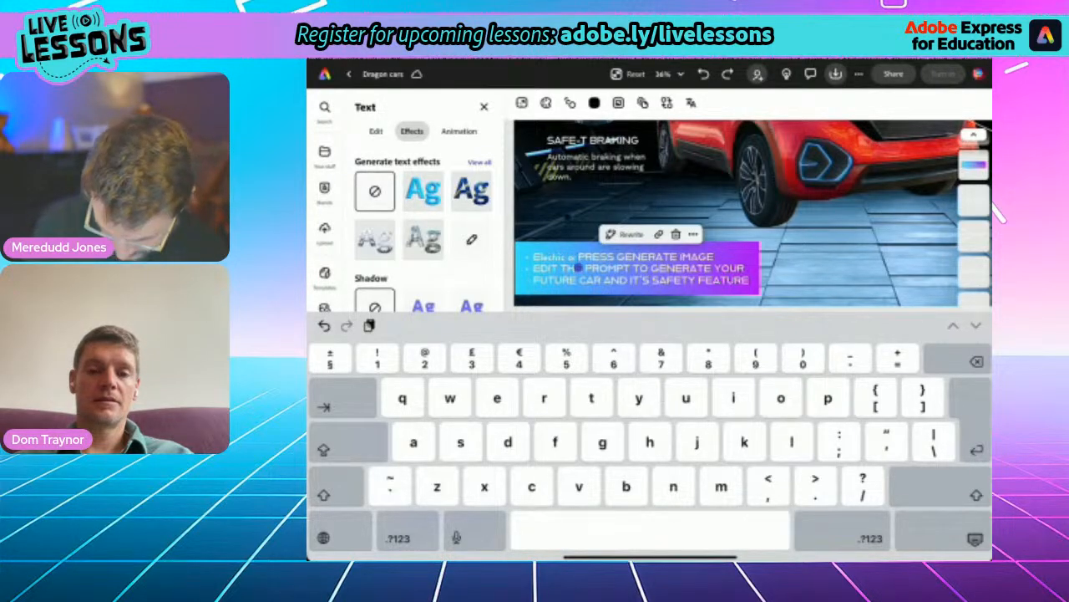
key("shift")
type("Nuclea")
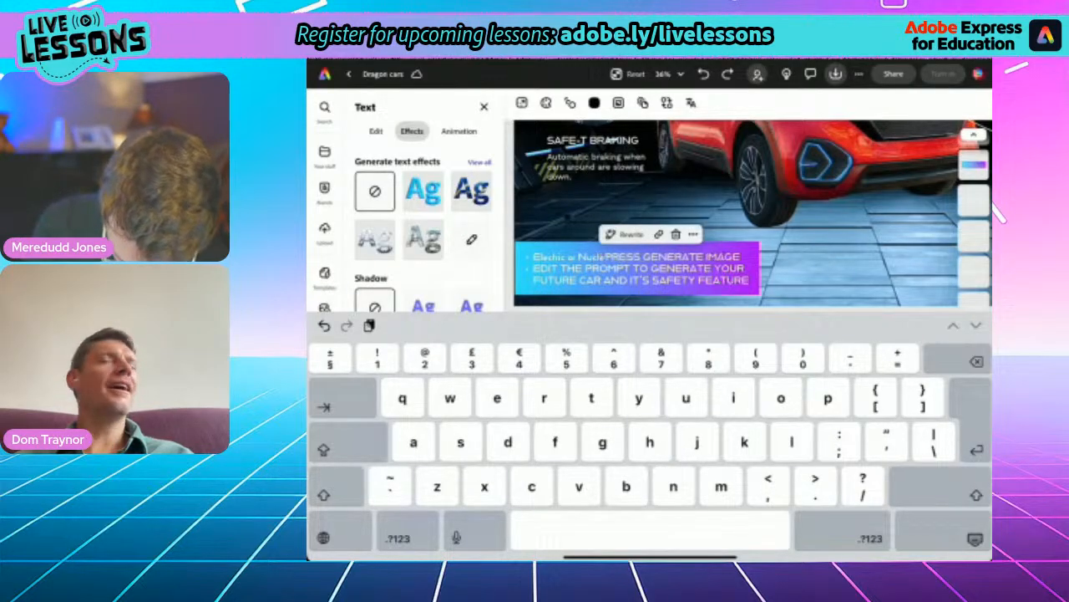
type("r ")
type("power ")
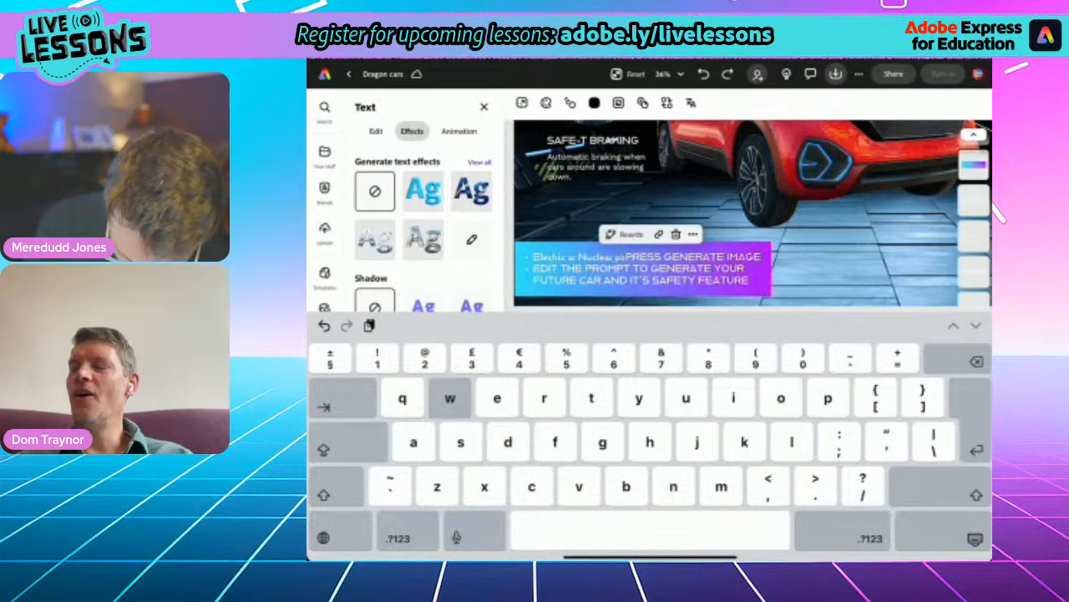
type("models")
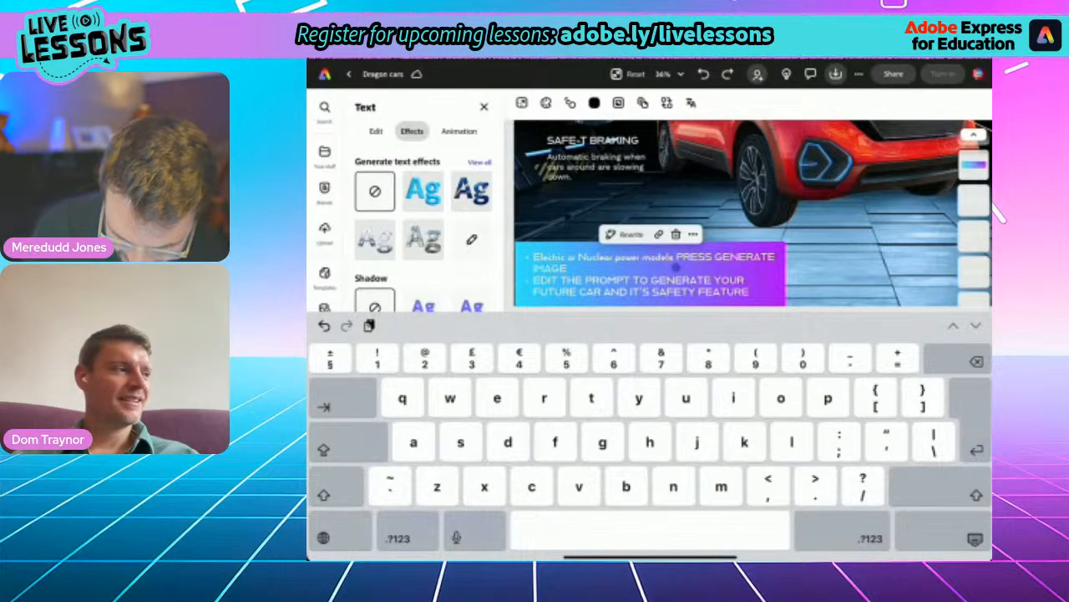
type("available")
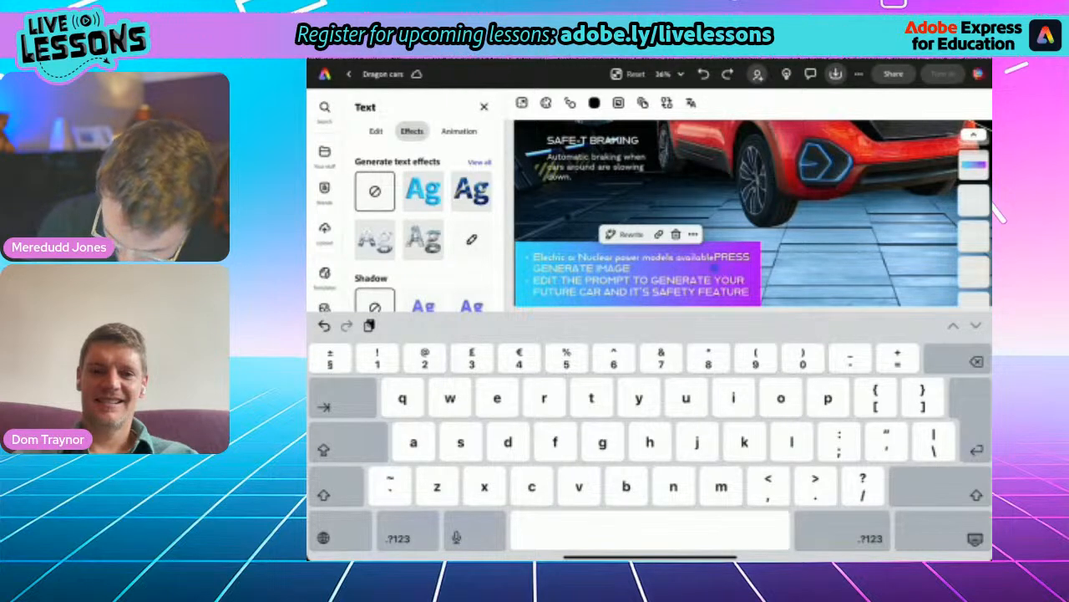
key("Return")
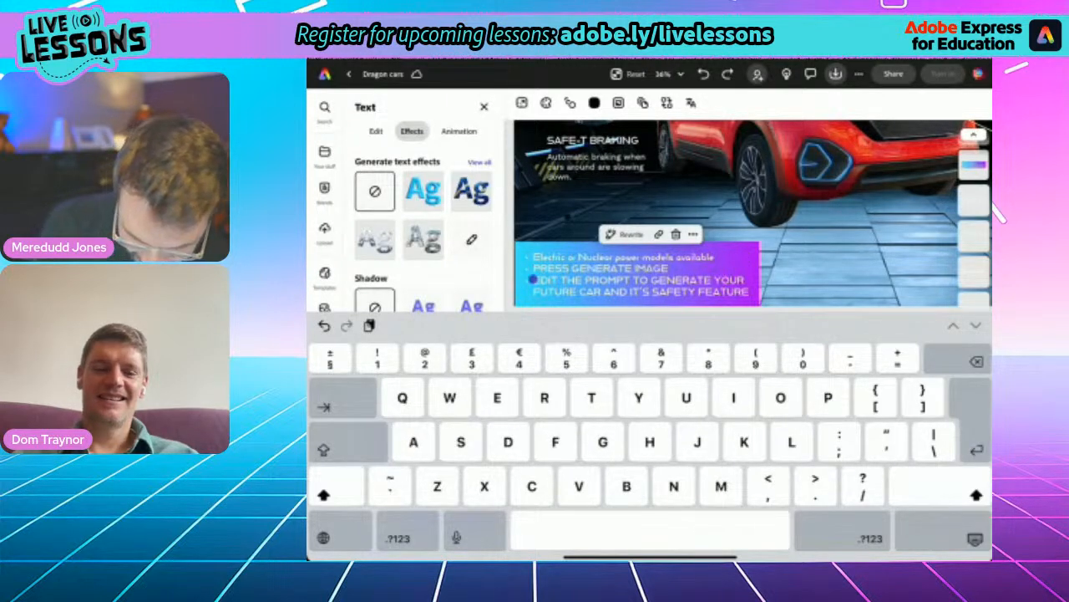
- Replace the second bullet about generating an image with "Safety features available at an extra charge" on its own line
triple_click(601, 269)
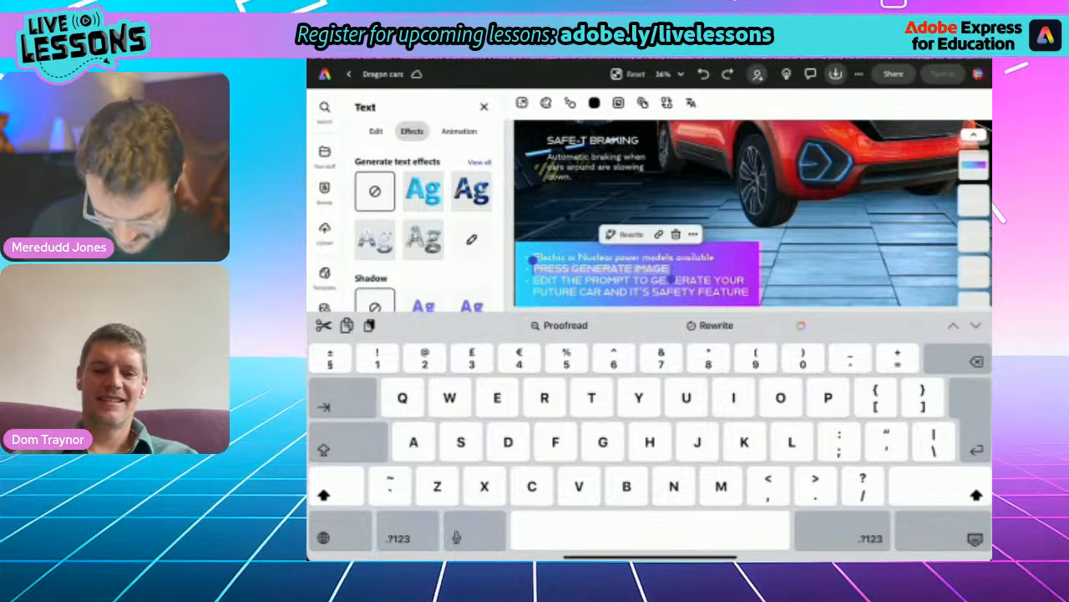
type("Safet")
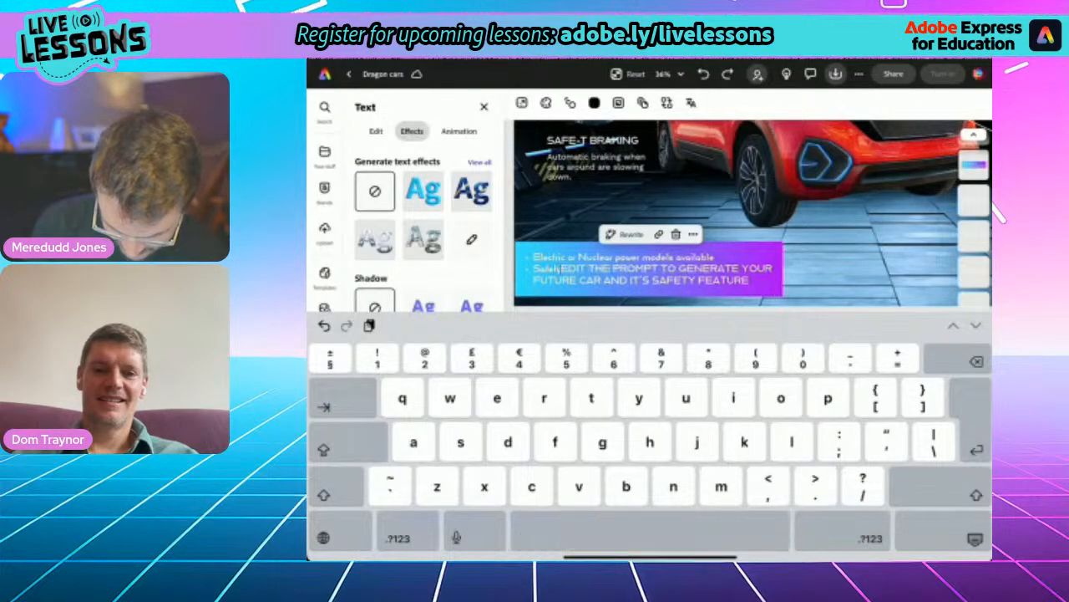
type("y features")
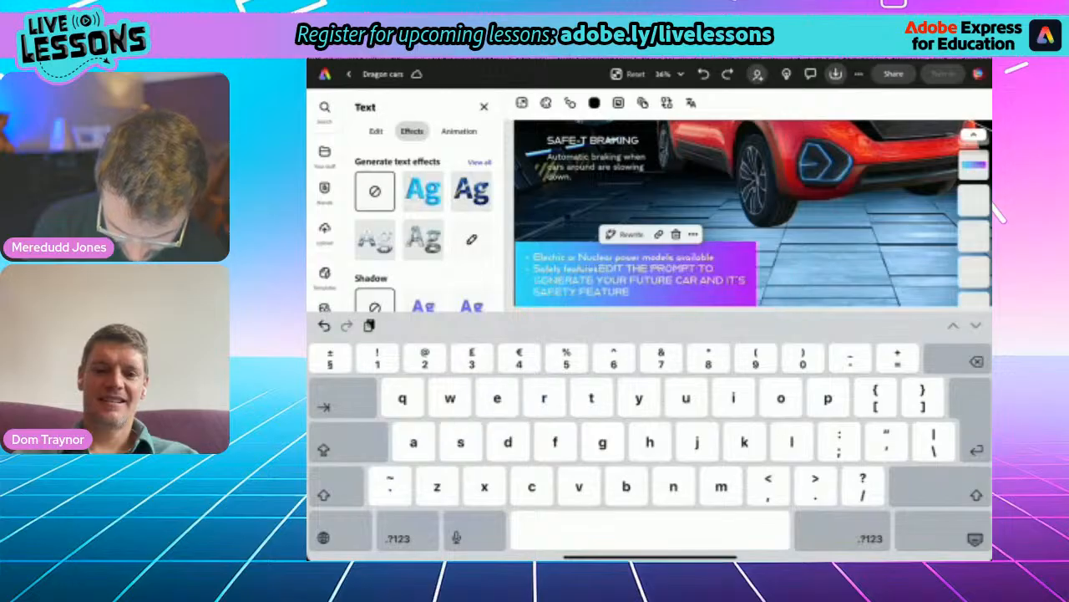
type(" available")
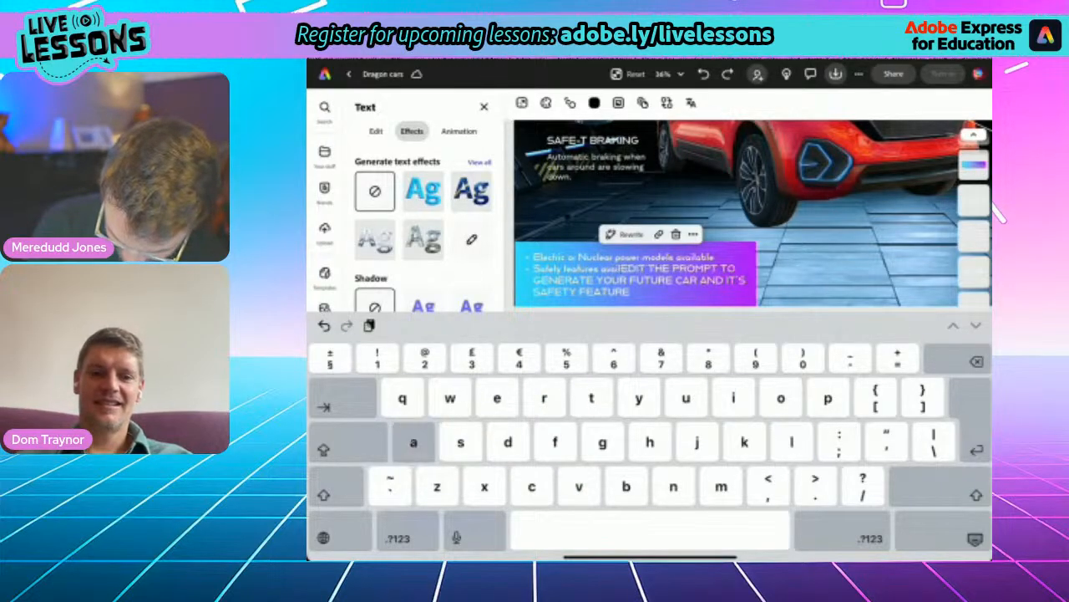
type("e at ")
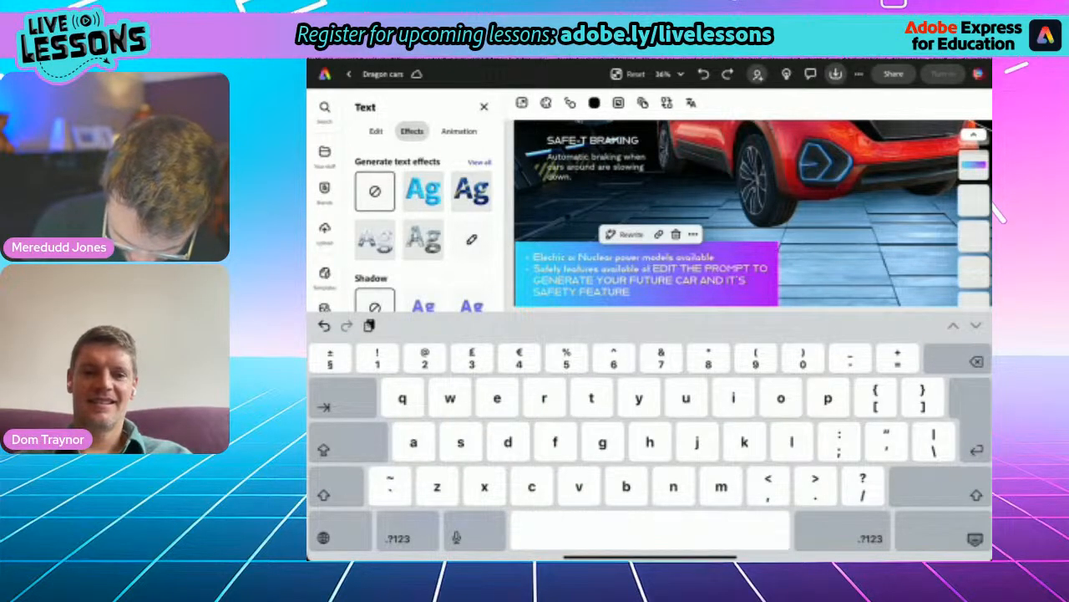
type("an extra")
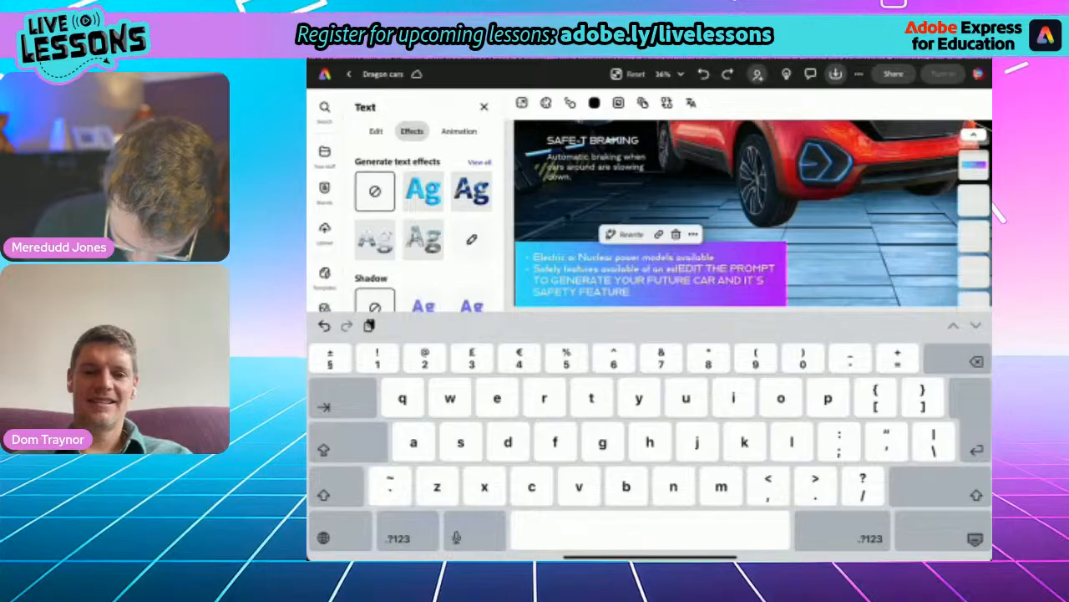
type(" charge")
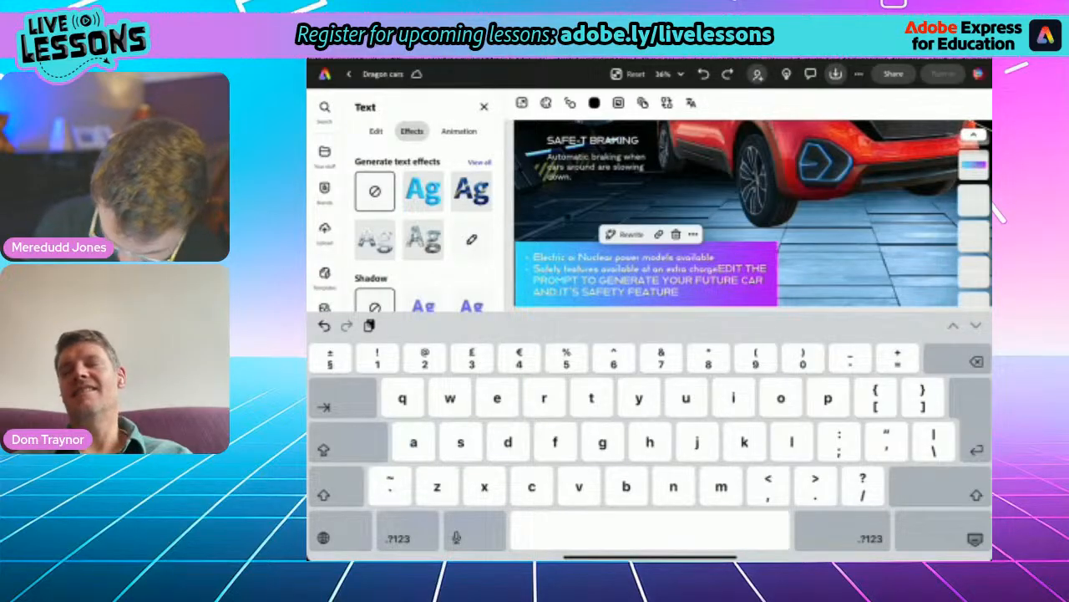
key("Return")
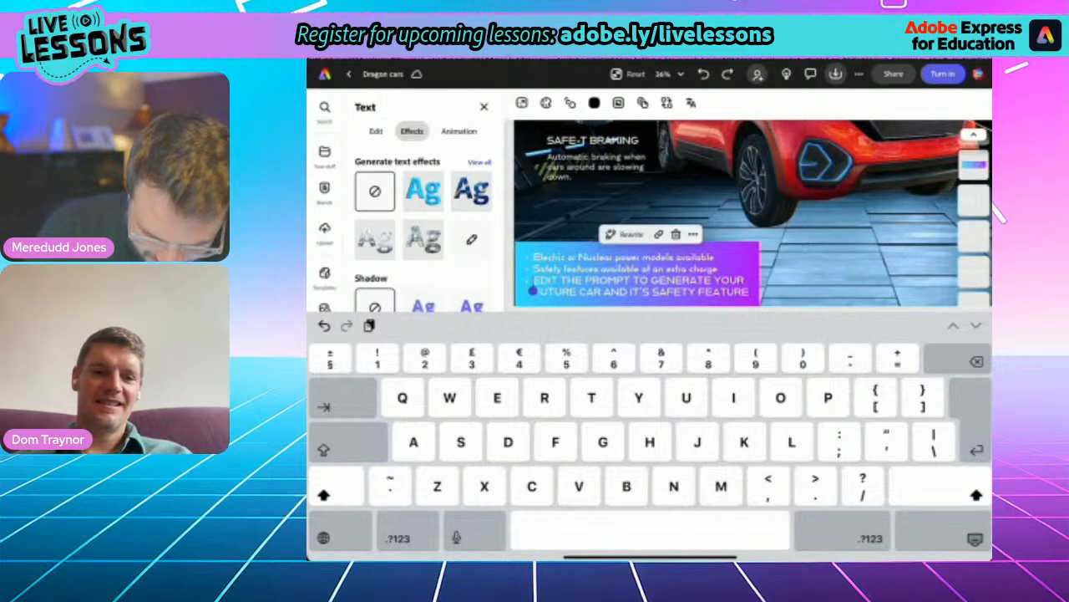
- Replace the last bullet about editing the prompt with "Available on lease only - pay forever!" and deselect the text
triple_click(682, 281)
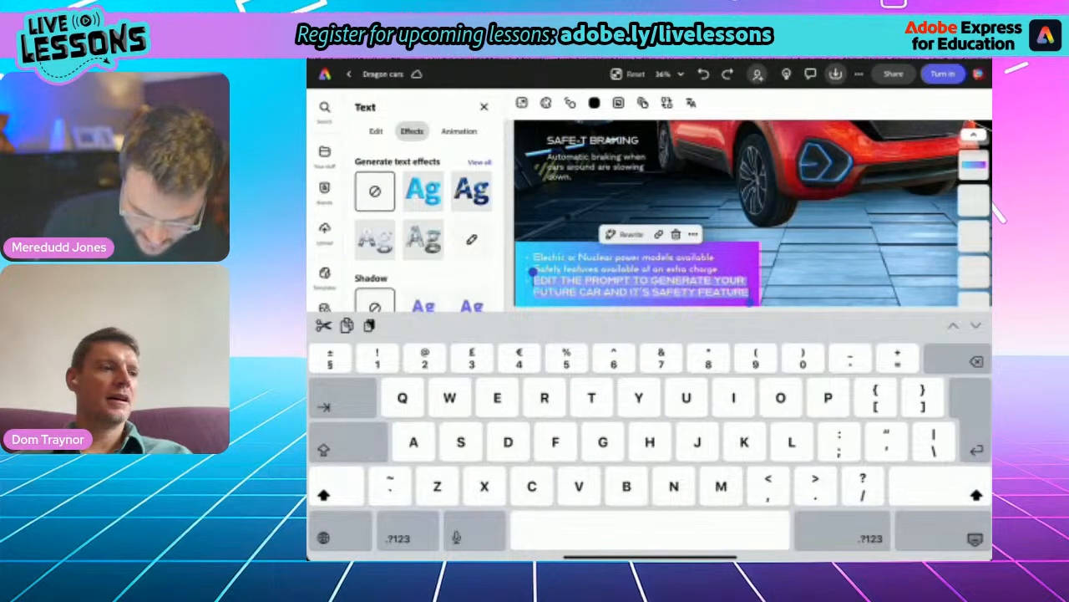
key("BackSpace")
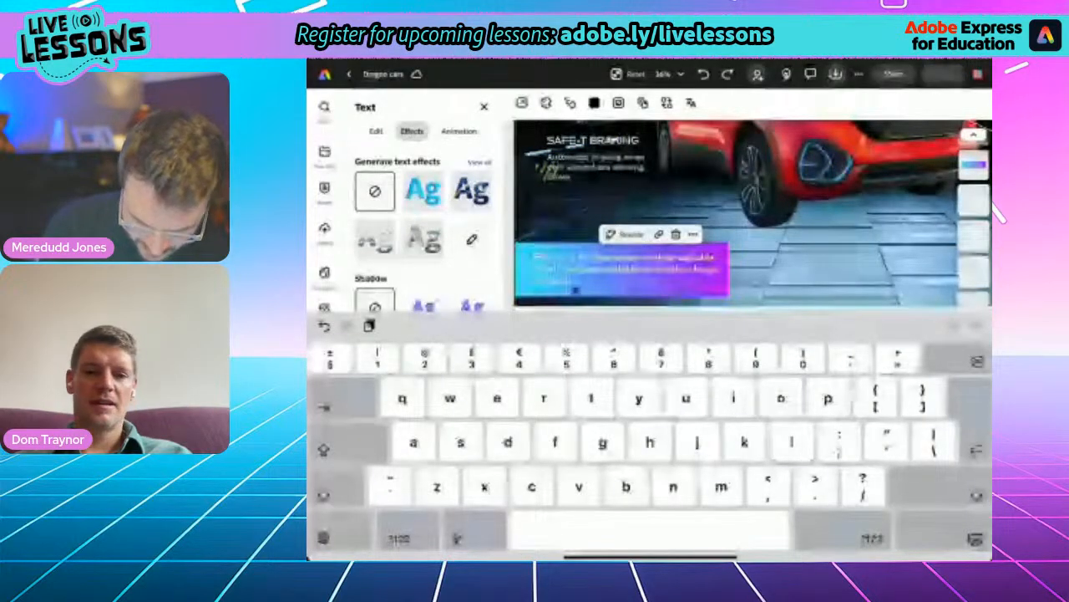
type("e only")
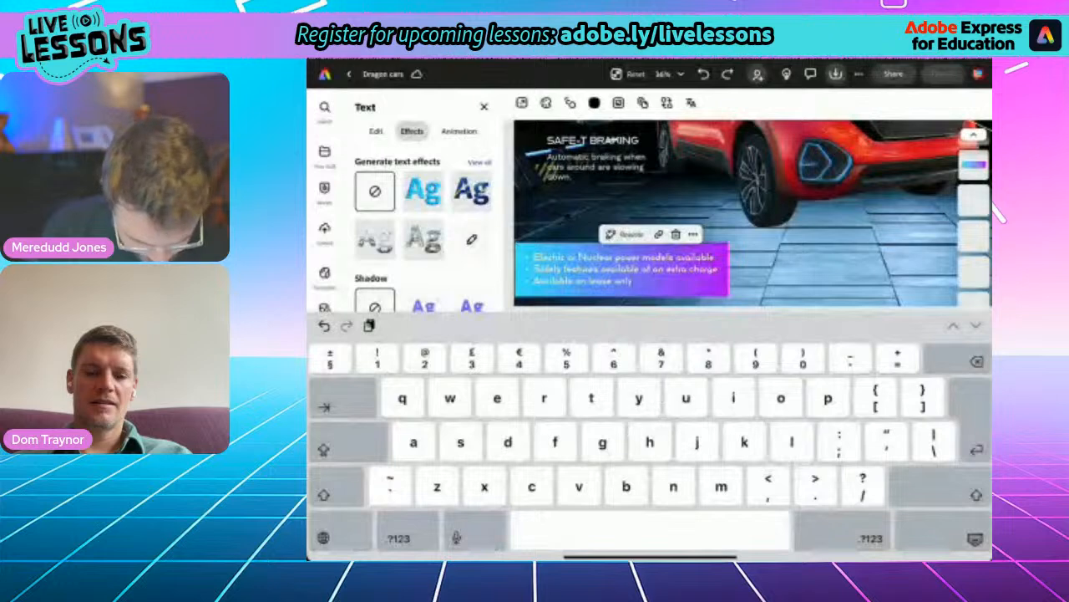
type(" - pay forever")
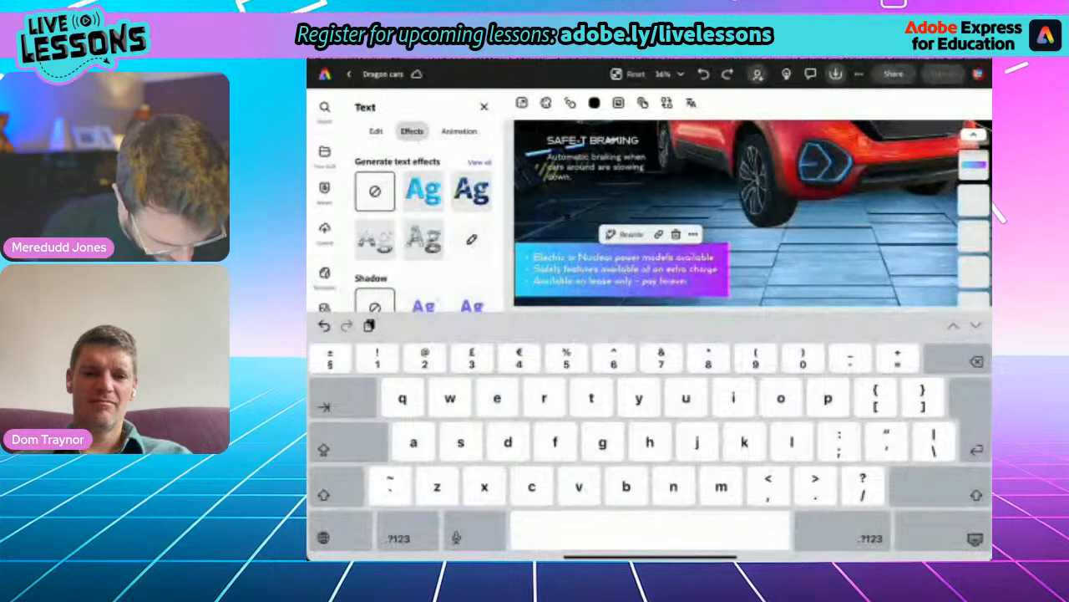
type("!")
left_click(944, 532)
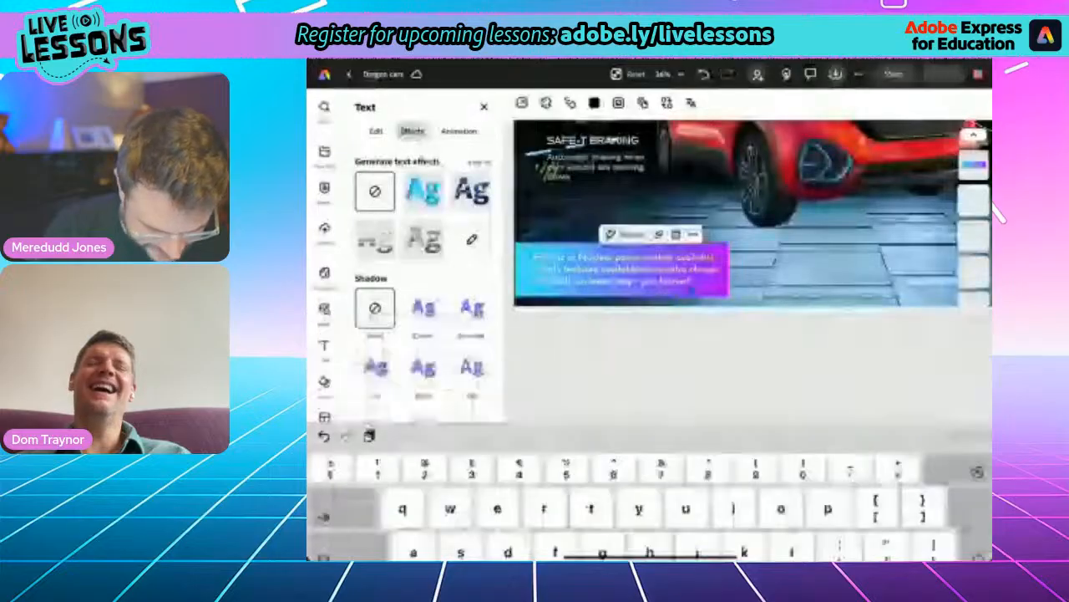
scroll(681, 317, "down", 5)
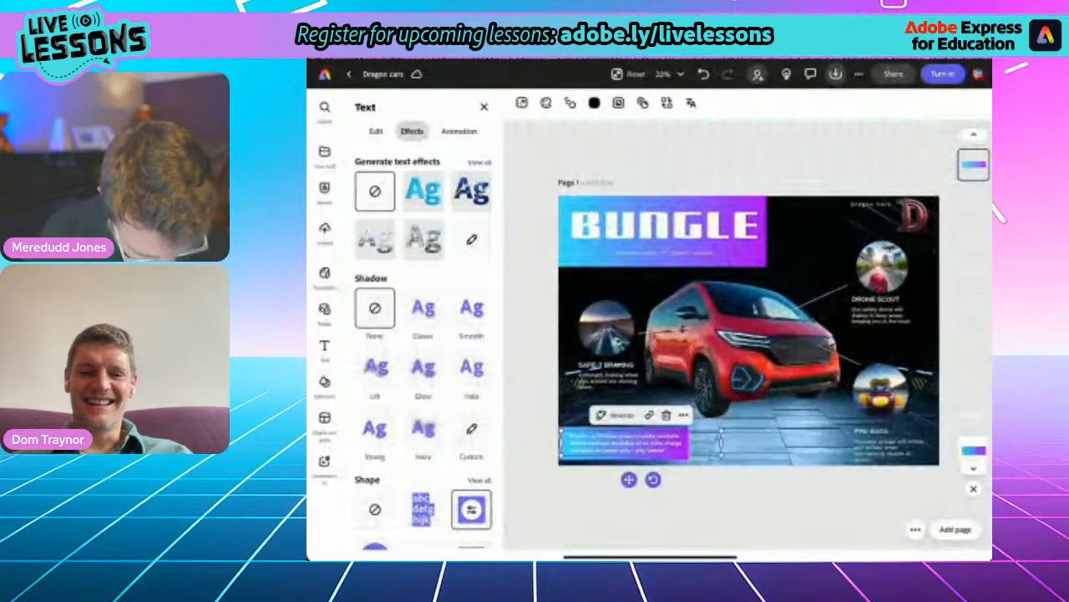
left_click(752, 510)
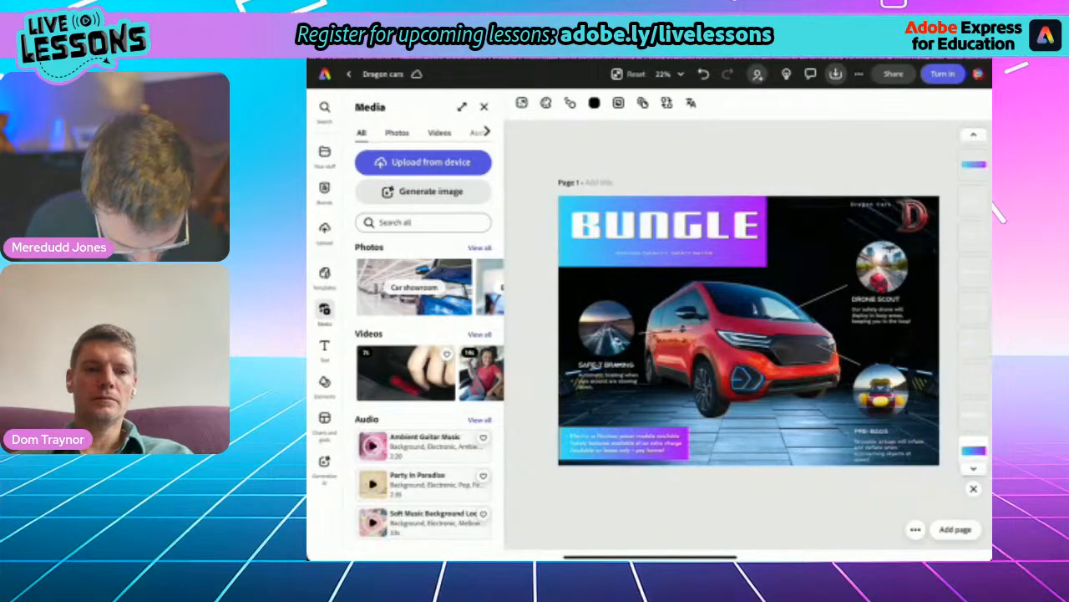
- Add an outline to the reusable airbags description, color it black and adjust its thickness
scroll(869, 398, "up", 8)
scroll(802, 359, "down", 6)
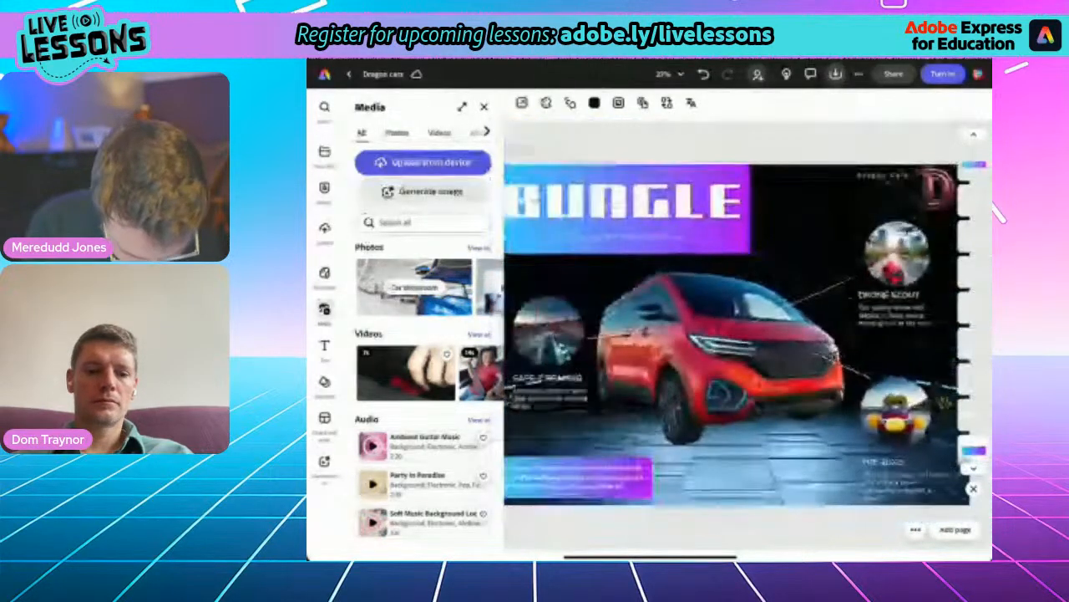
left_click(909, 482)
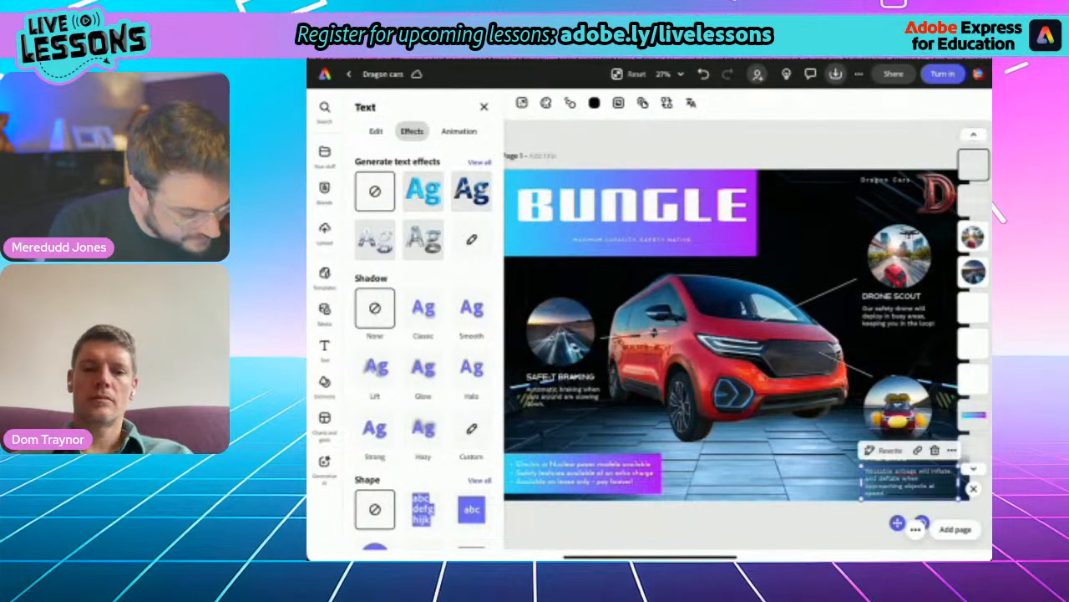
left_click(376, 131)
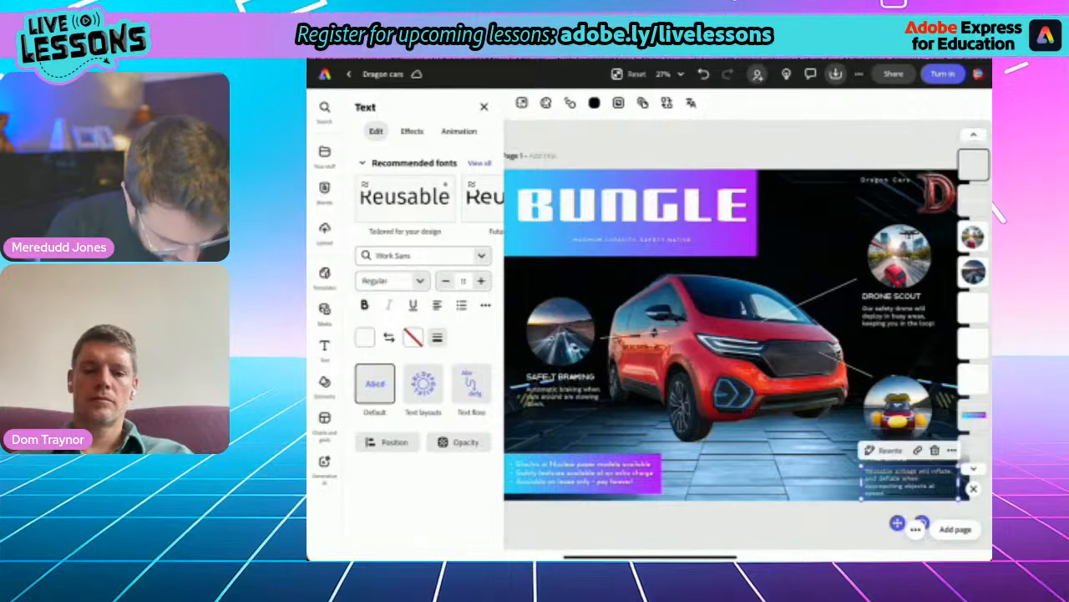
left_click(436, 337)
left_click_drag(379, 393, 466, 393)
left_click(437, 338)
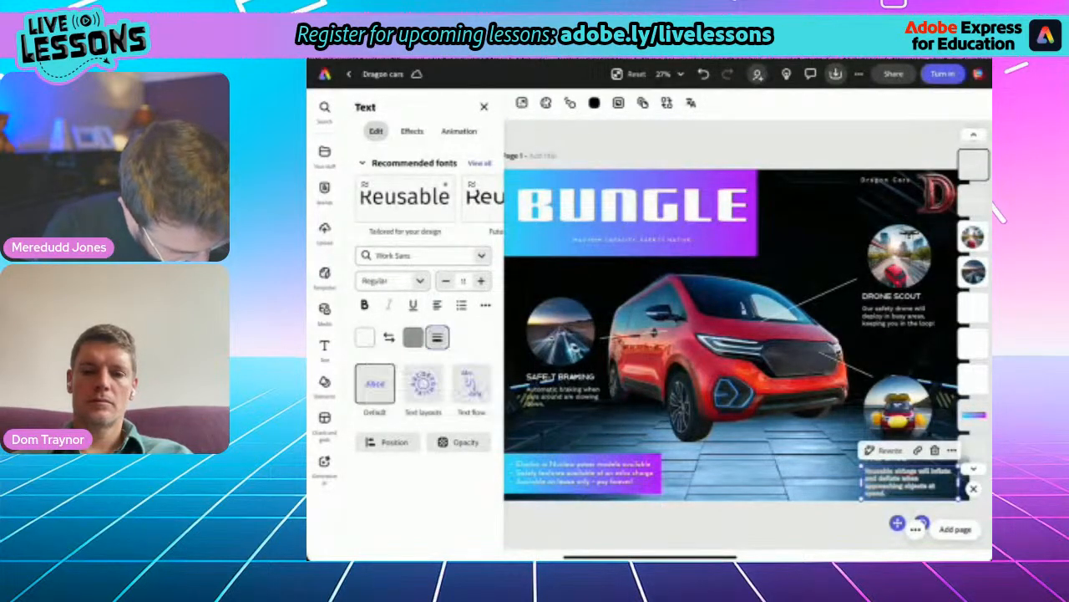
left_click(412, 337)
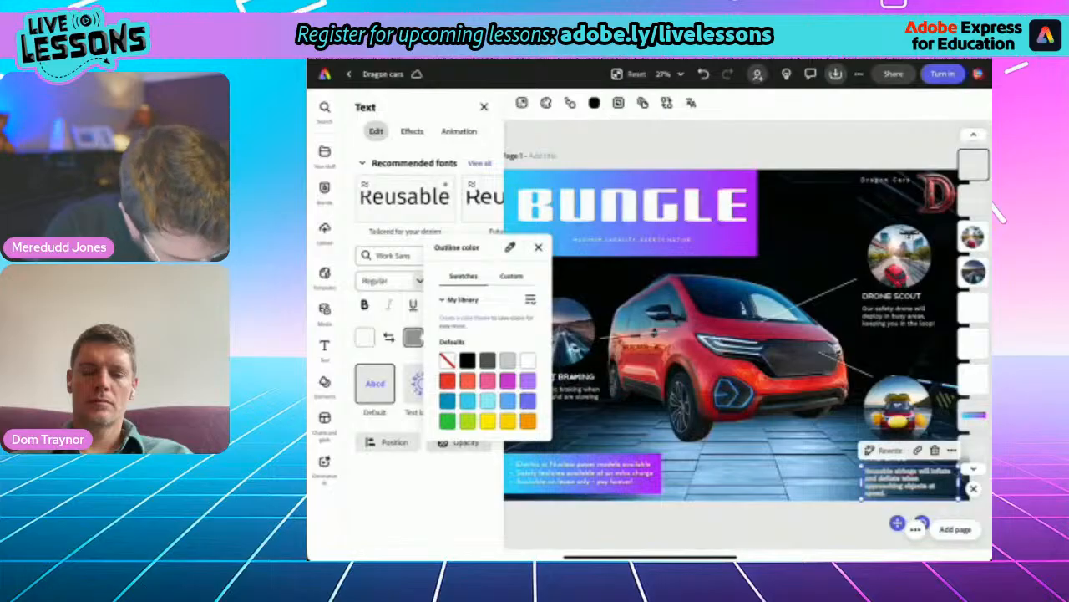
left_click(468, 360)
left_click(538, 248)
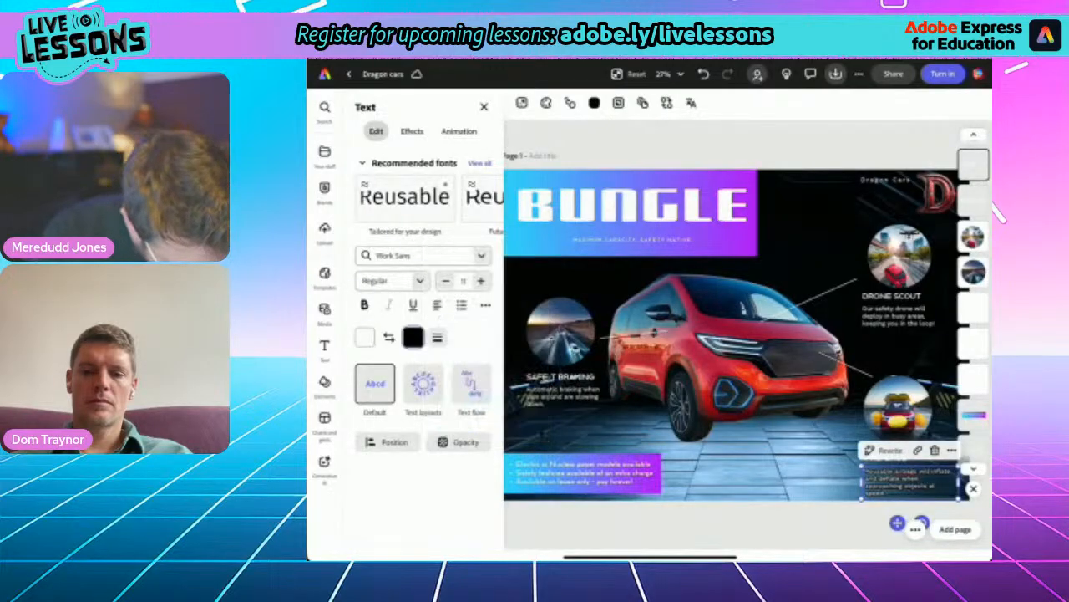
left_click(437, 337)
left_click(437, 338)
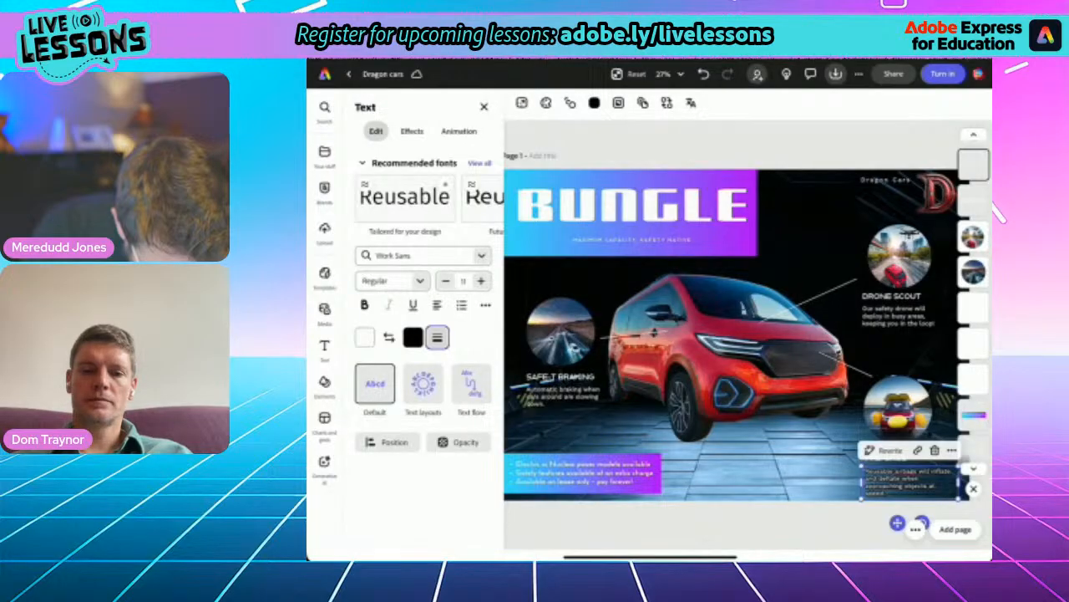
left_click(563, 396)
- Give the PRE-BAGS heading a black outline and deselect it
left_click(887, 458)
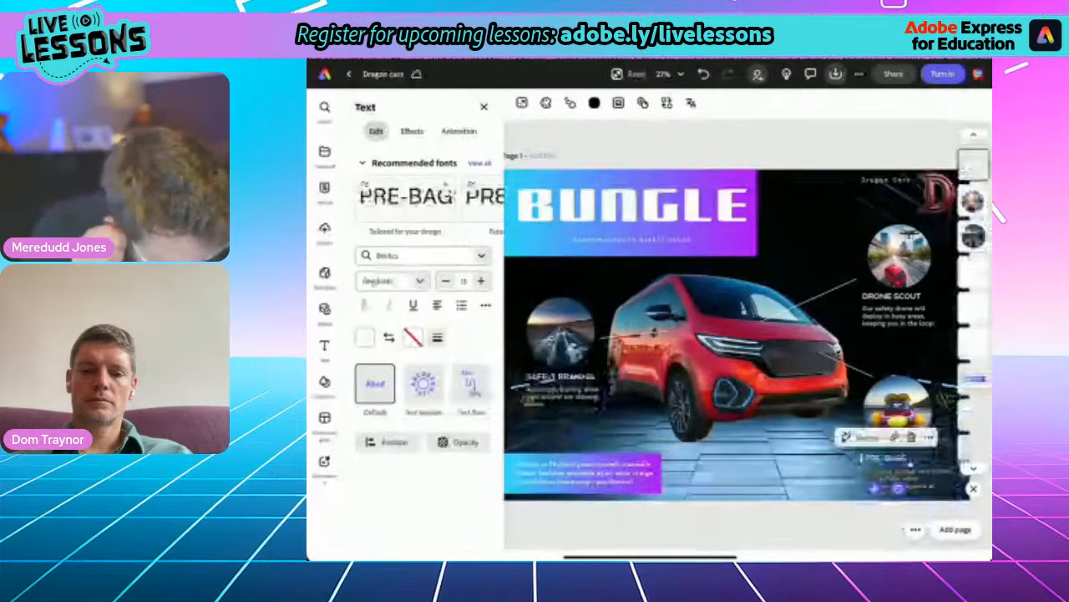
left_click(437, 337)
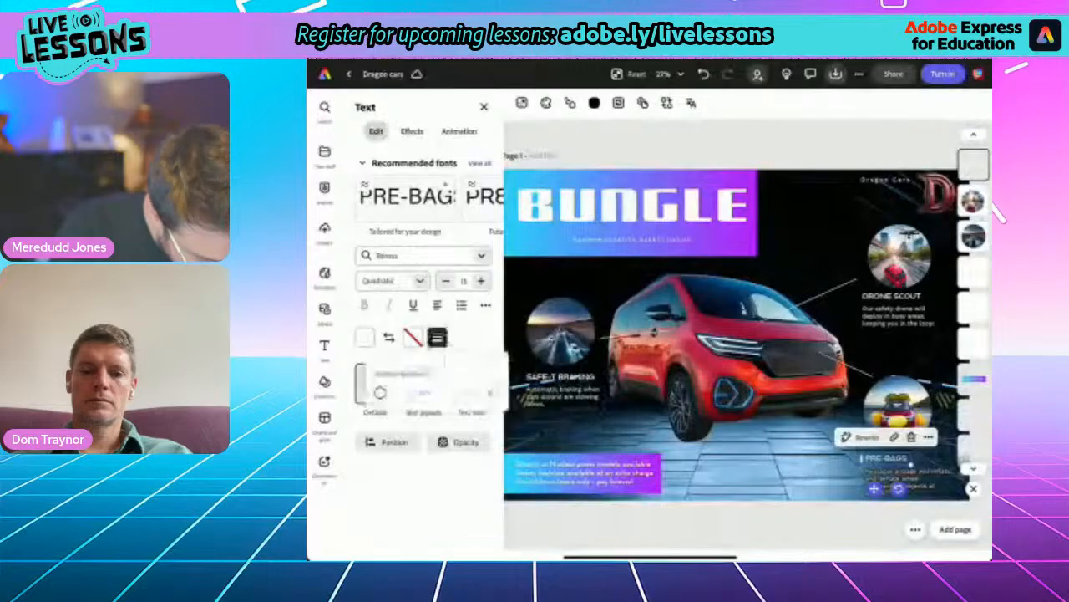
left_click_drag(380, 392, 465, 393)
left_click(414, 338)
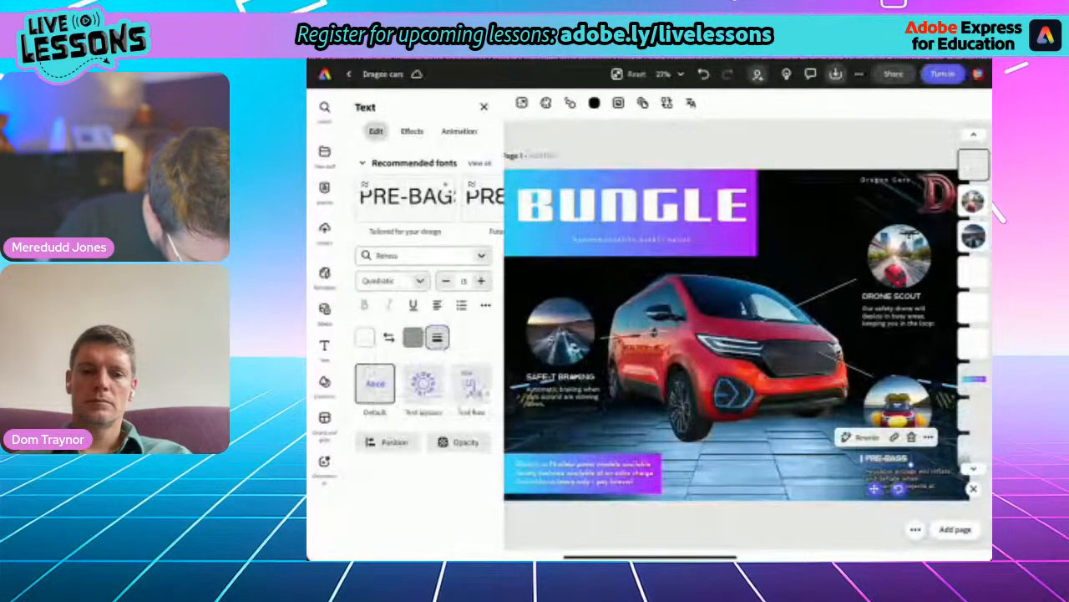
left_click(413, 337)
left_click(467, 360)
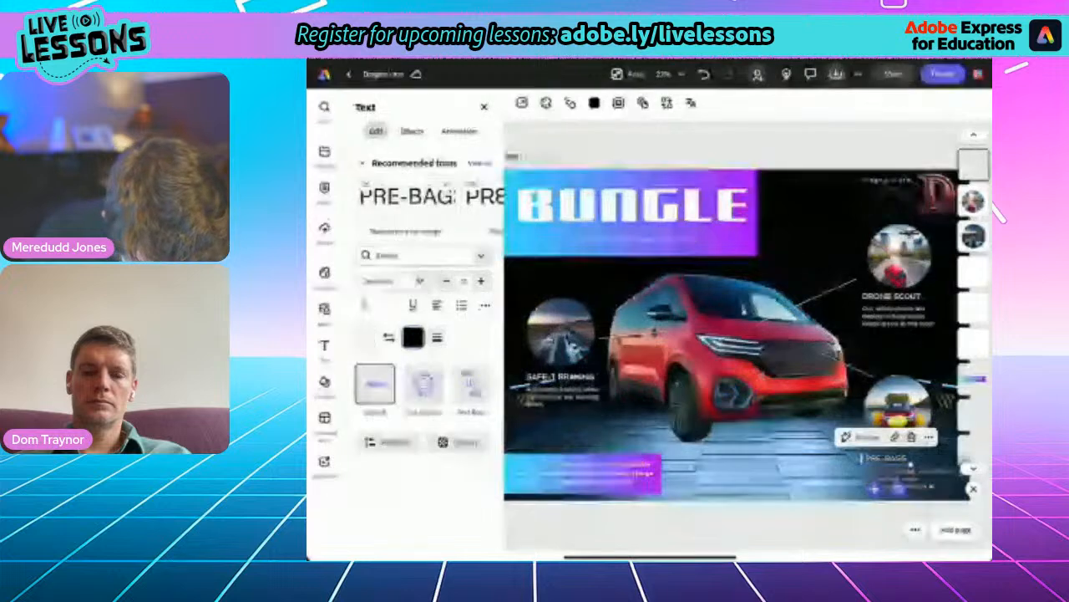
left_click(752, 528)
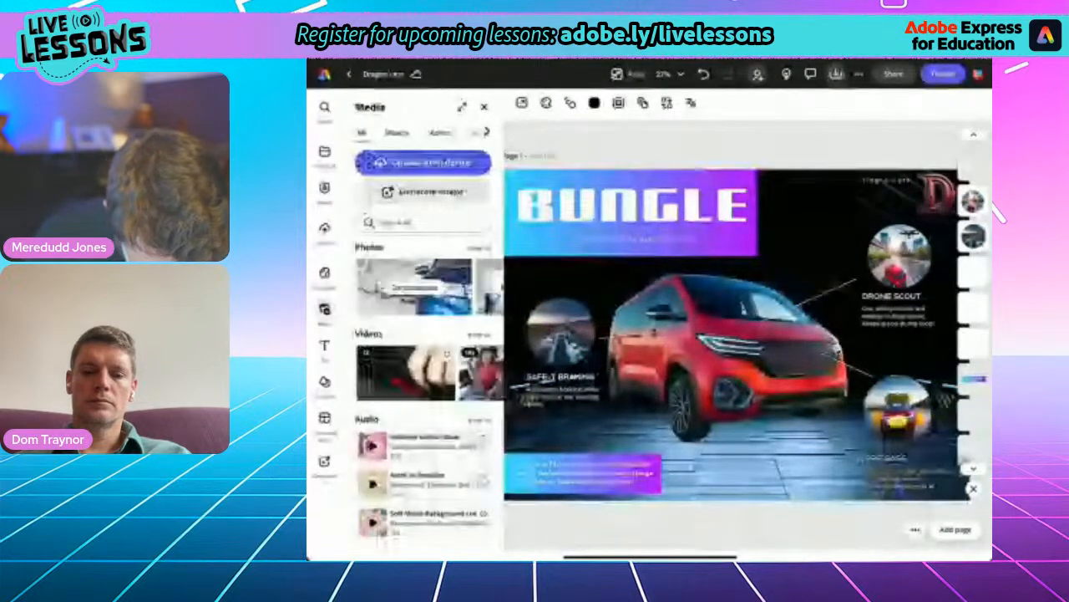
scroll(786, 334, "down", 3)
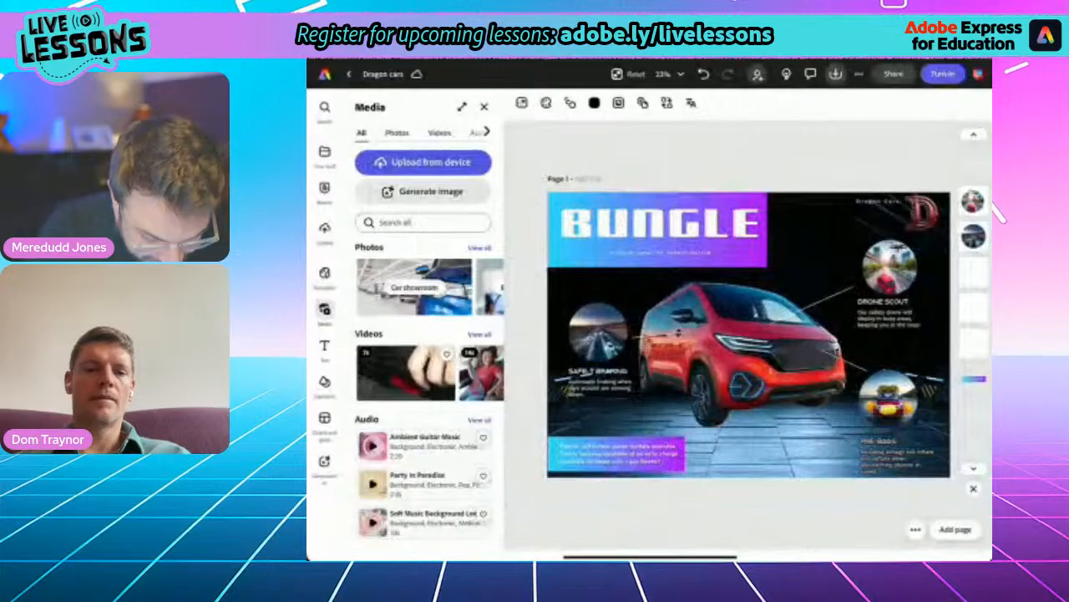
- Move the red car image slightly down and try the Classic, Glow, Lift and Smooth shadow effects on it
left_click(742, 347)
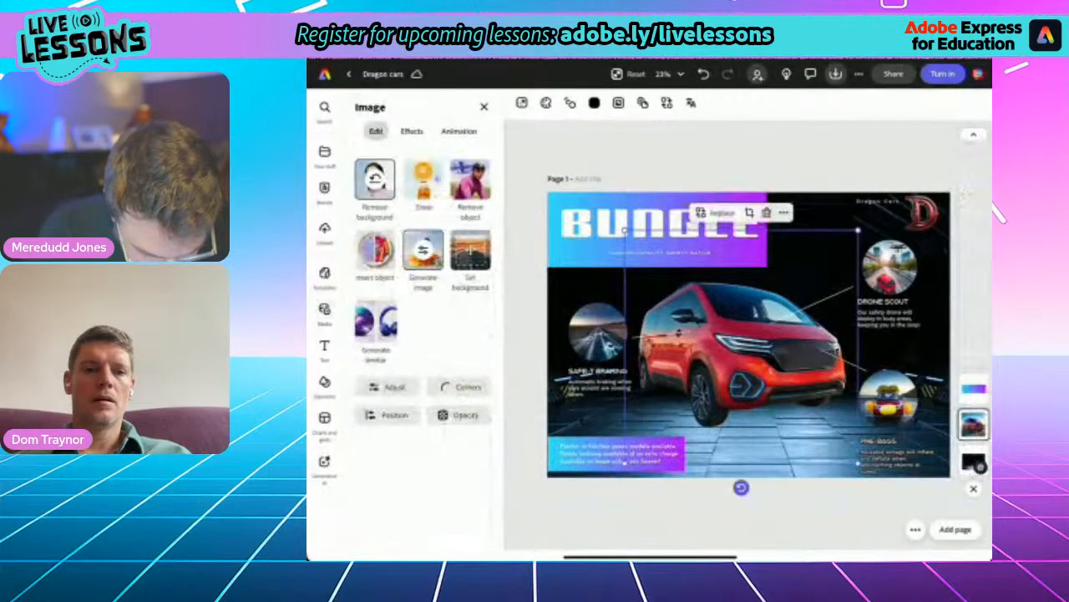
left_click_drag(742, 347, 740, 353)
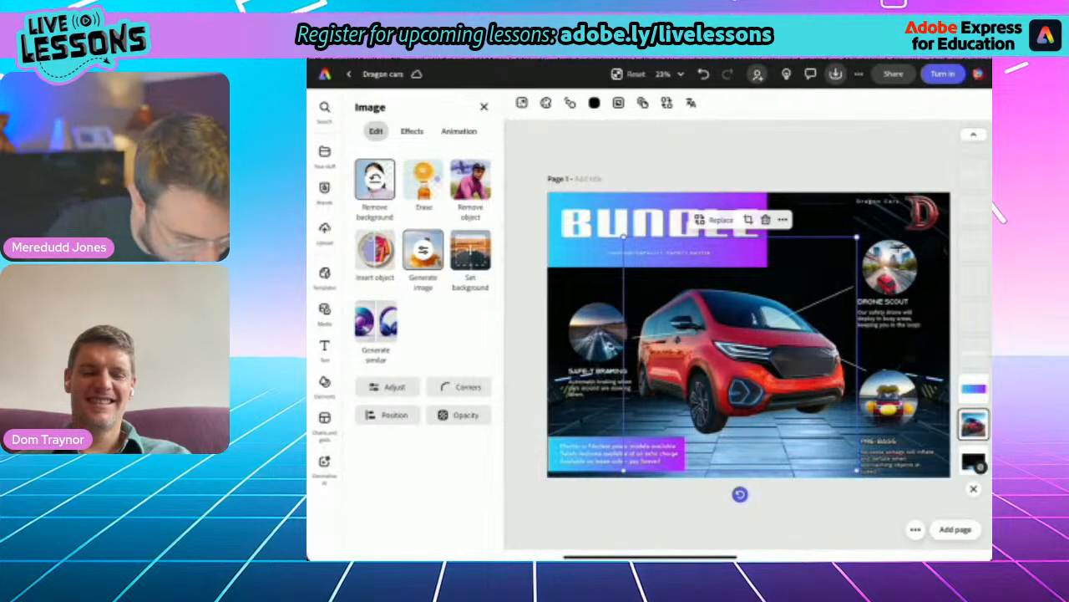
left_click(412, 131)
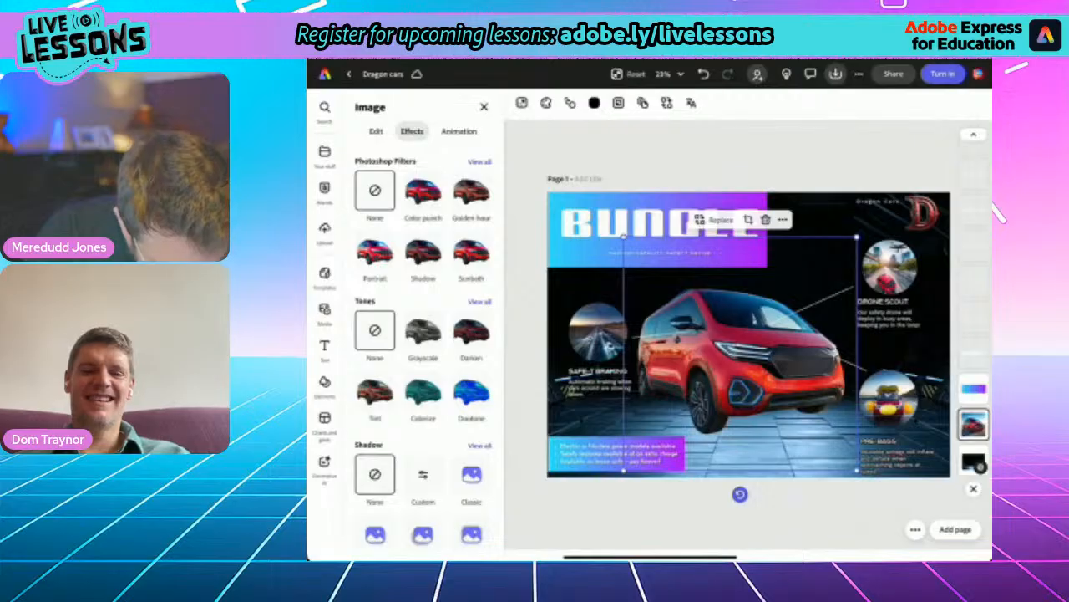
scroll(424, 351, "down", 1)
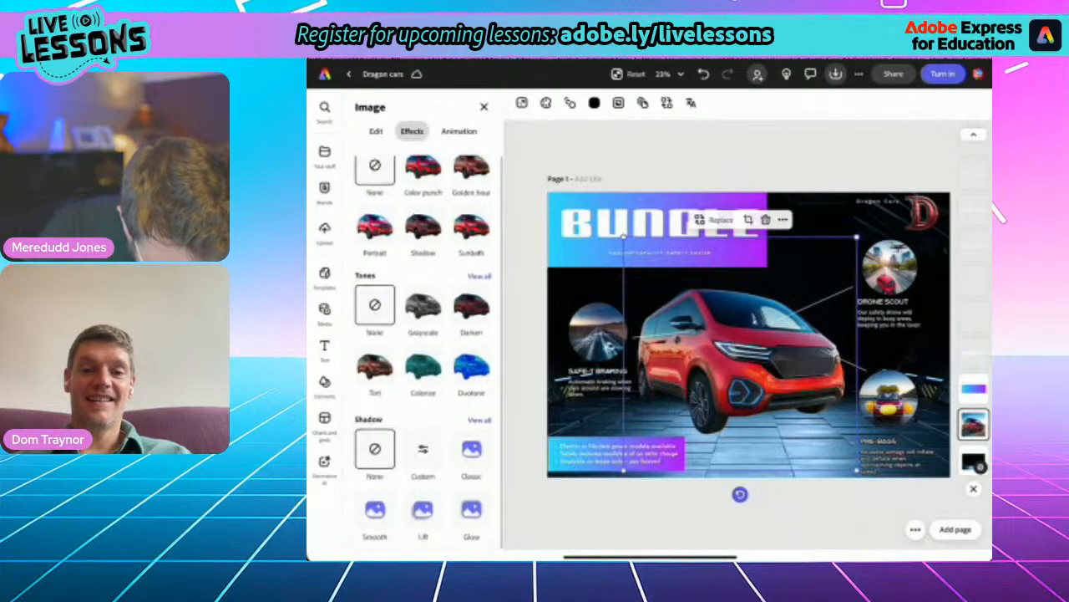
left_click(472, 449)
left_click(472, 510)
left_click(423, 509)
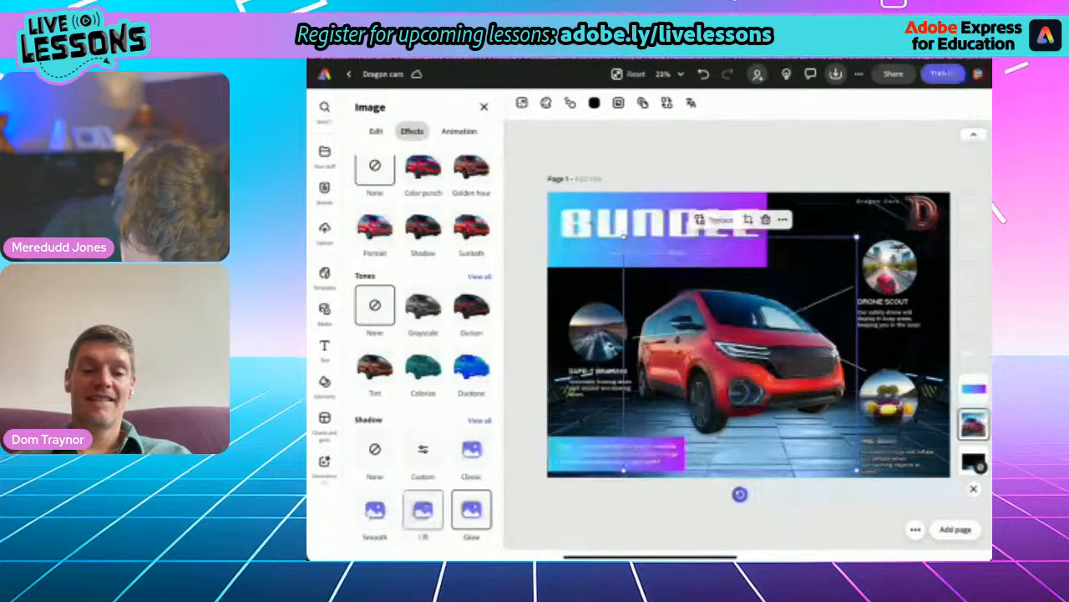
left_click(375, 509)
scroll(423, 351, "down", 1)
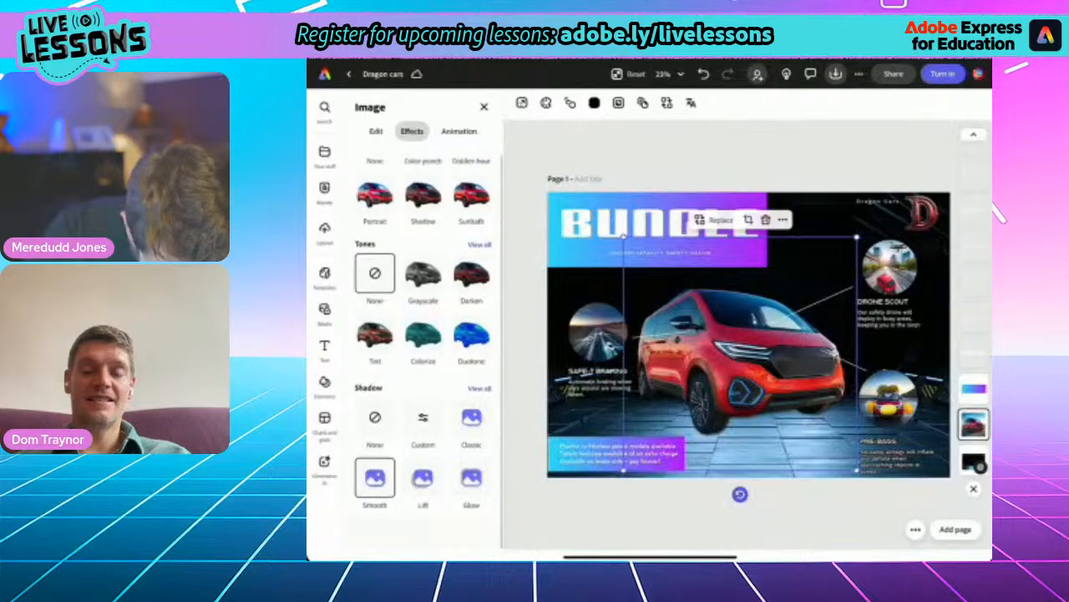
left_click(471, 450)
left_click(324, 312)
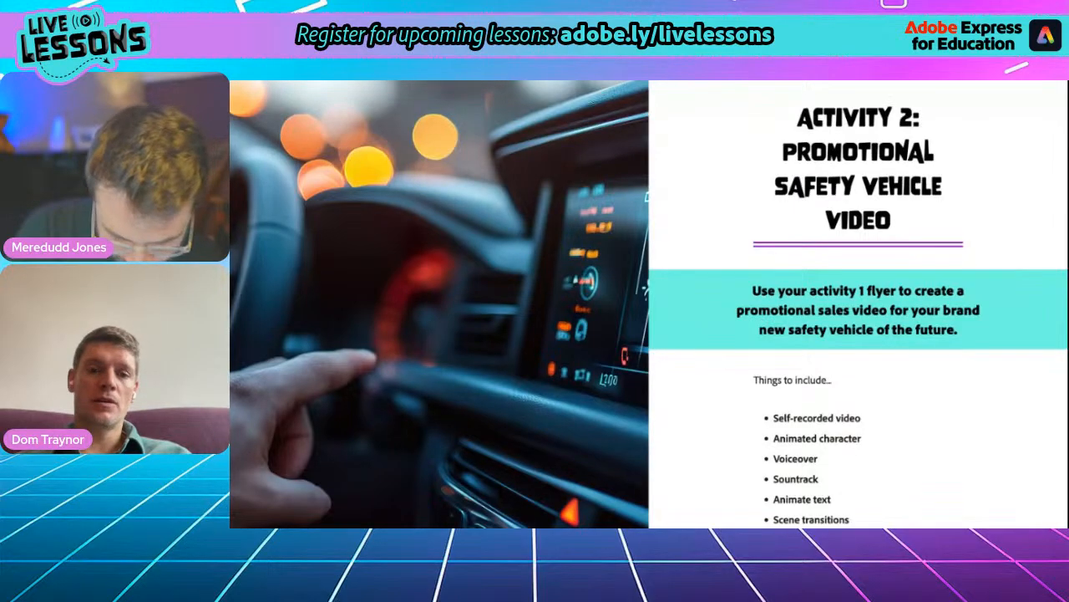
- Review the Activity 2 video requirements, then duplicate the Bungle flyer page in the Dragon cars file
scroll(757, 376, "down", 1)
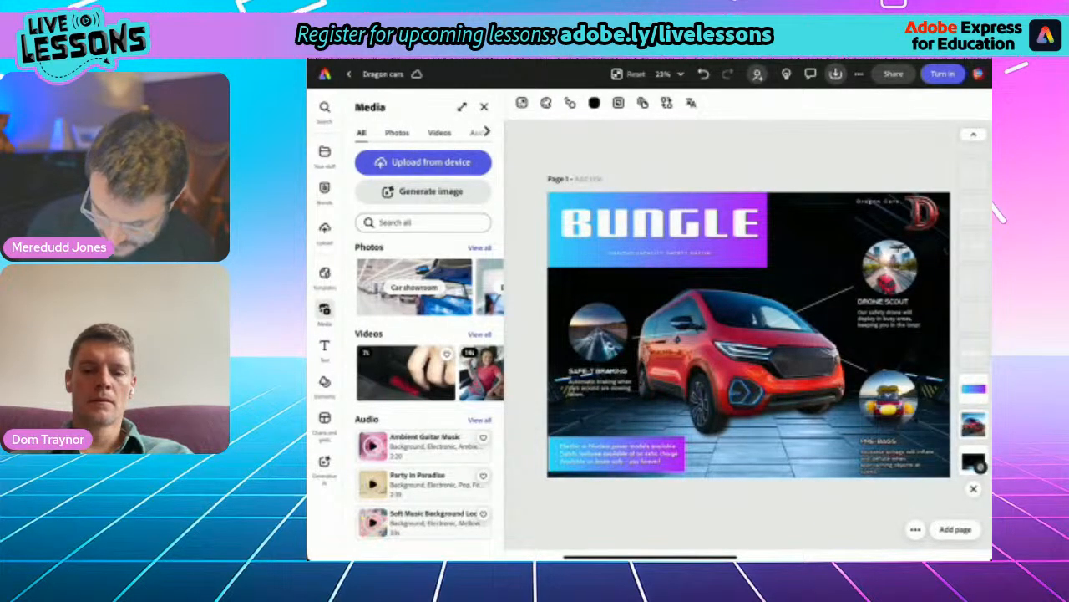
left_click(915, 530)
left_click(890, 482)
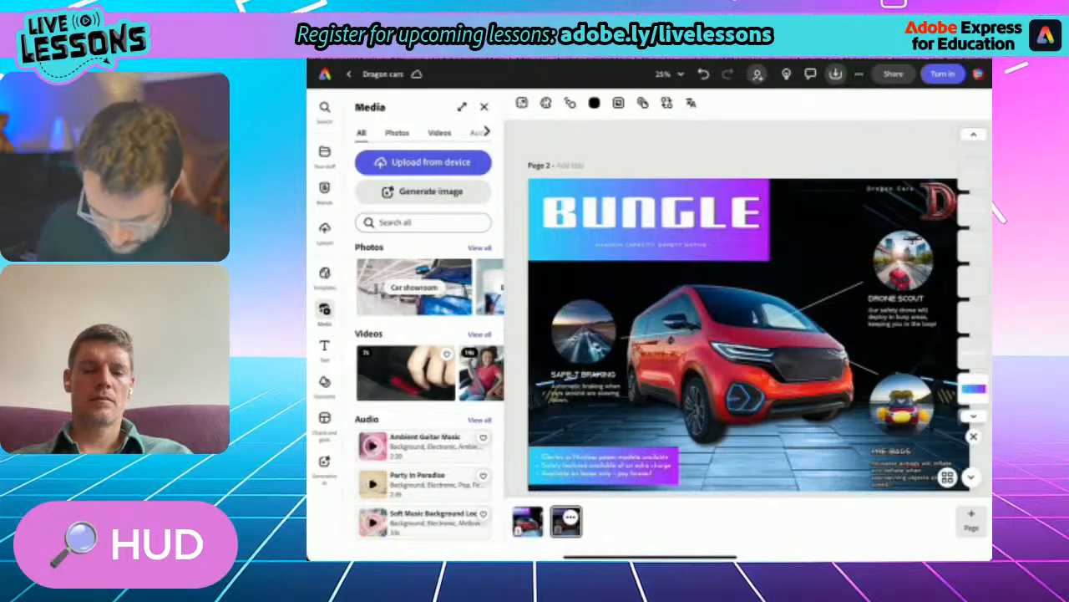
- Select the dark background image on page 2 and search for replacement videos with "Hud"
left_click(739, 355)
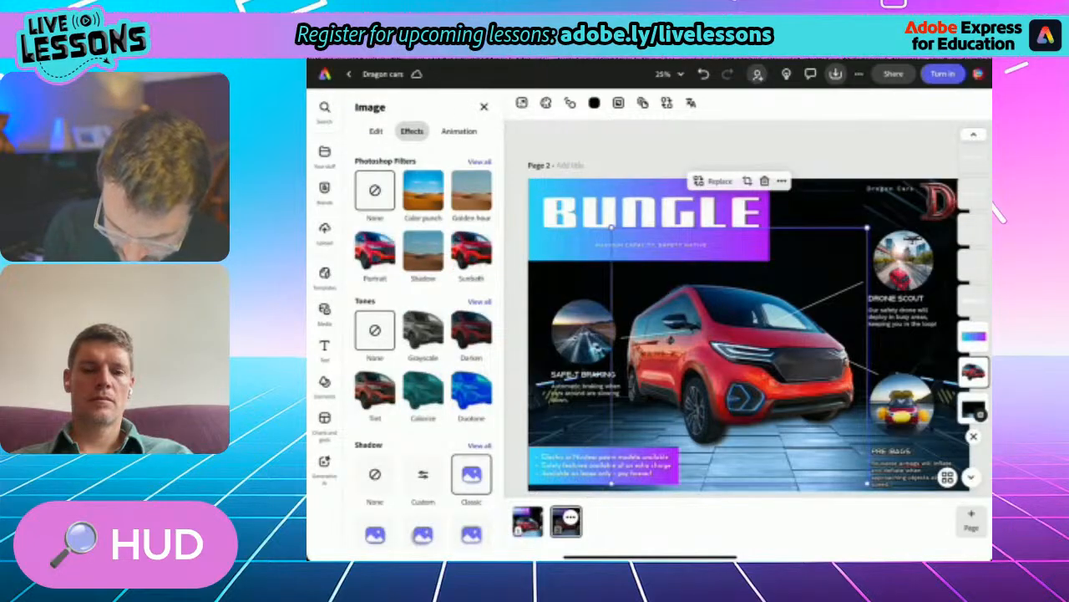
left_click(973, 407)
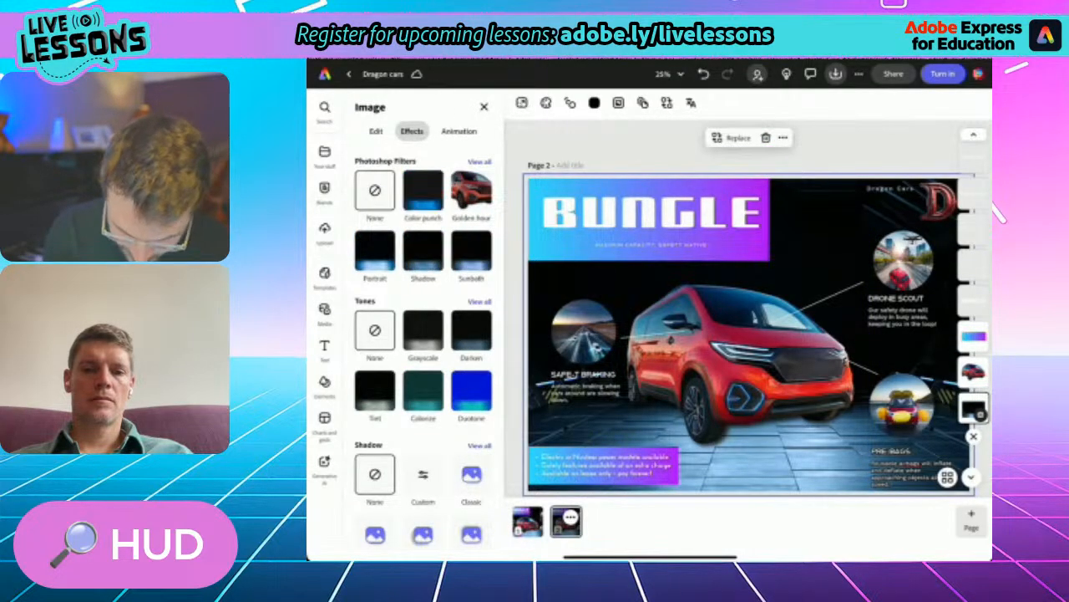
scroll(747, 336, "down", 3)
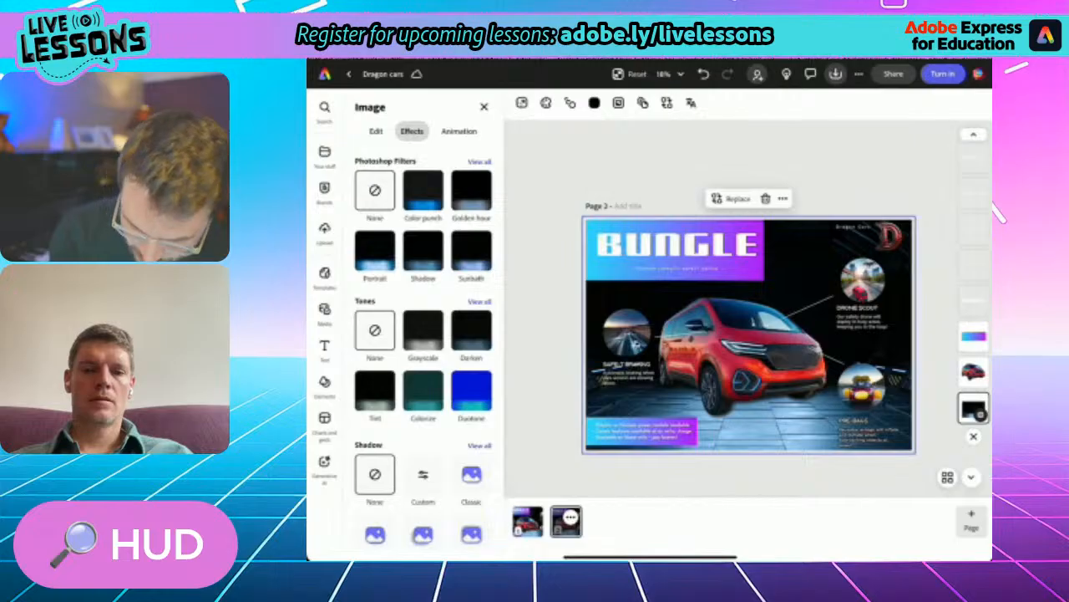
left_click(733, 198)
left_click(742, 341)
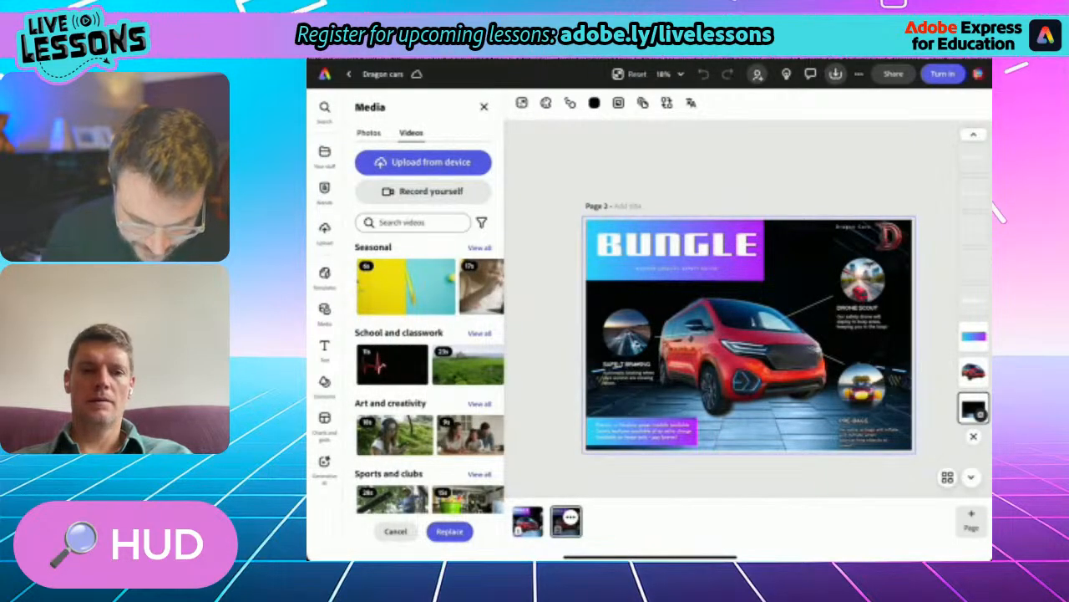
left_click(420, 222)
type("Hud")
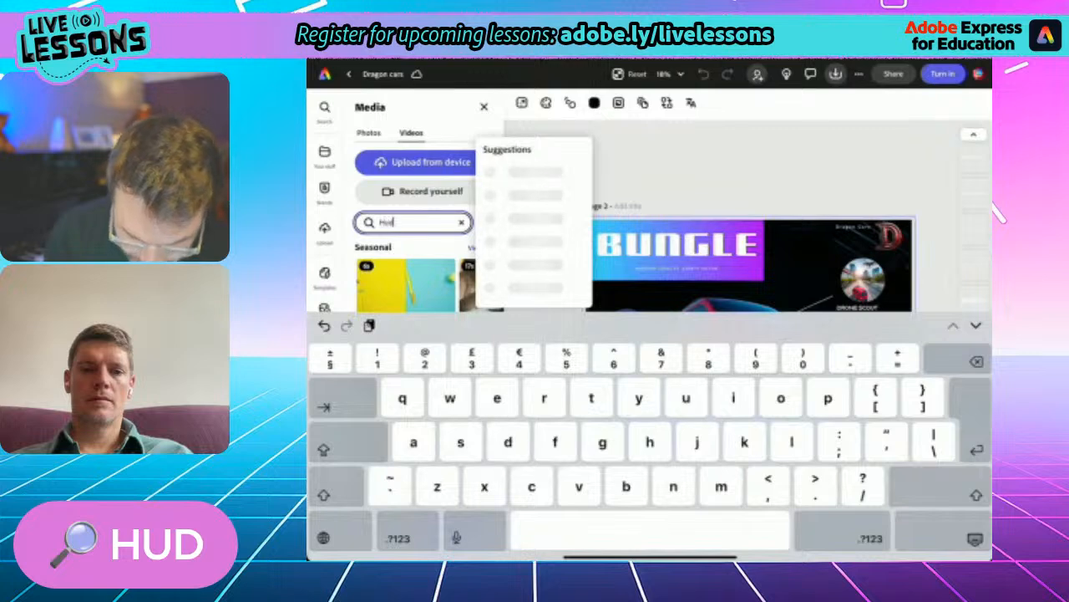
key("Return")
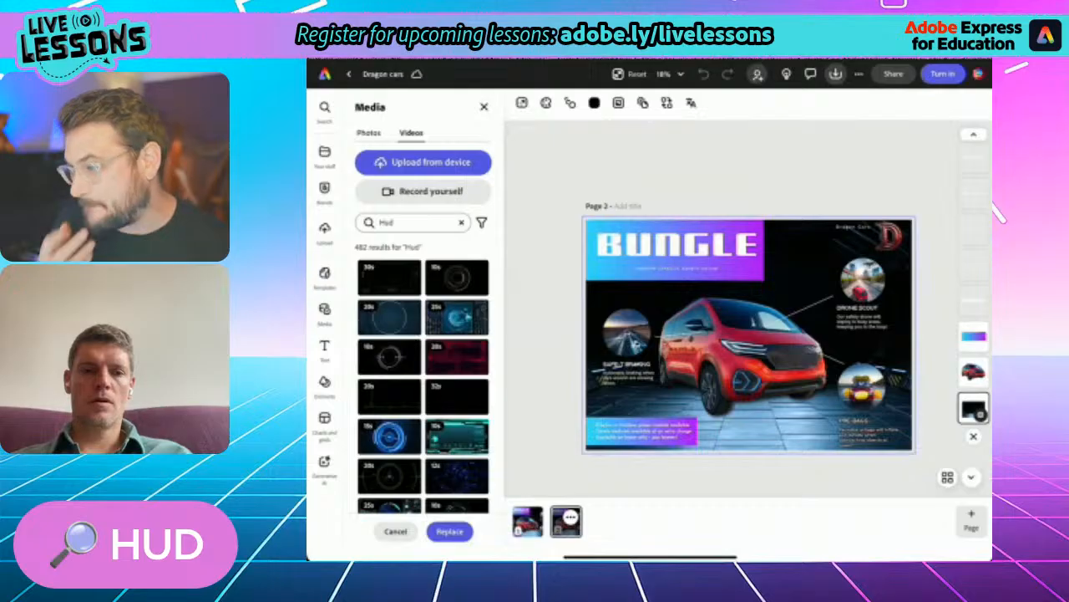
- Replace page 2's background with the 20-second blue futuristic tunnel video
scroll(423, 376, "down", 4)
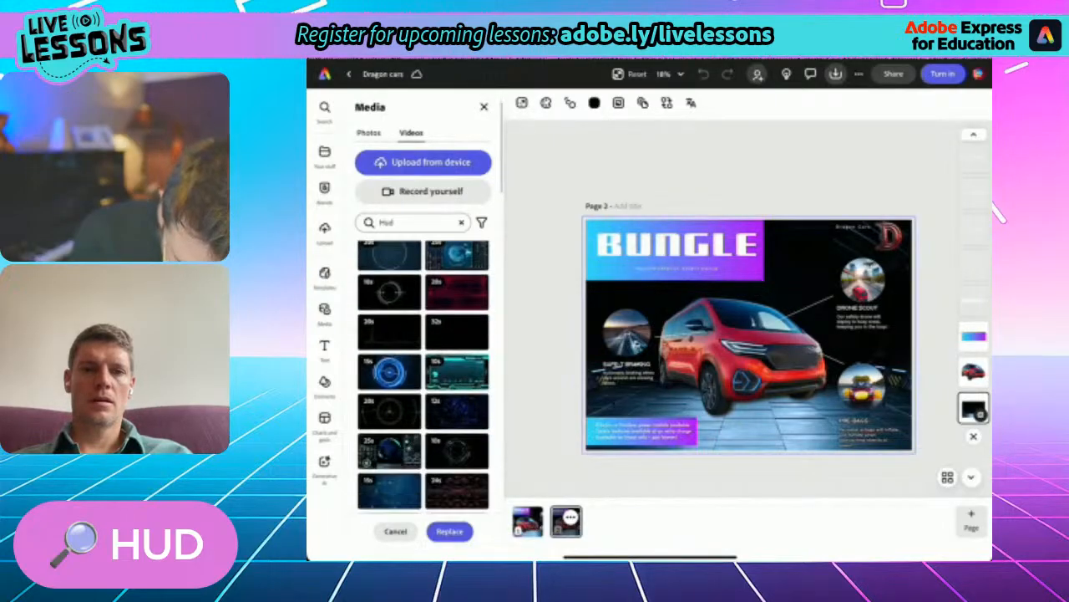
scroll(423, 376, "down", 4)
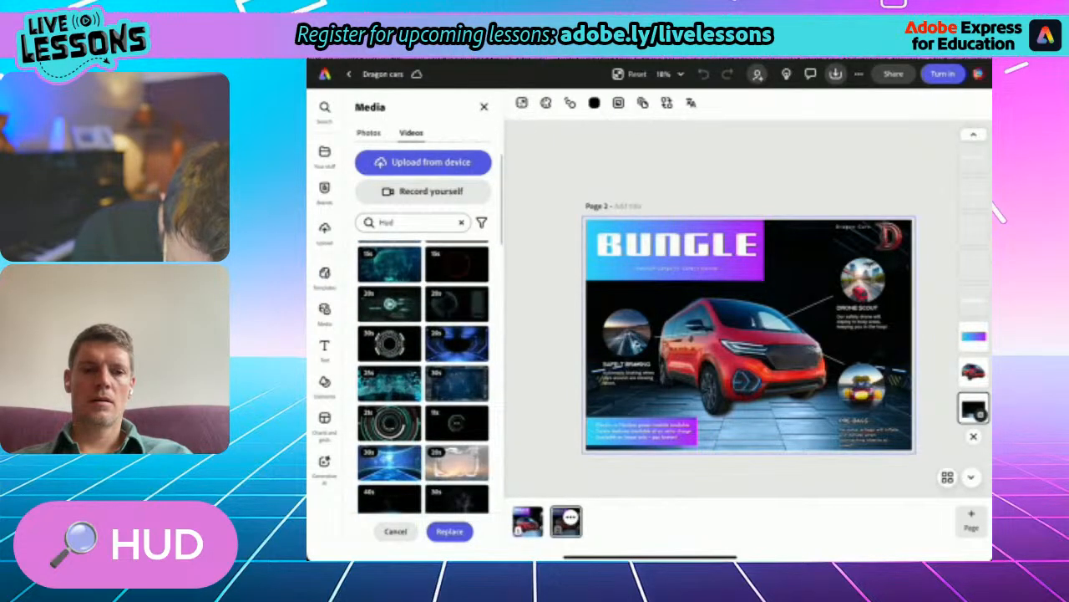
scroll(424, 378, "down", 1)
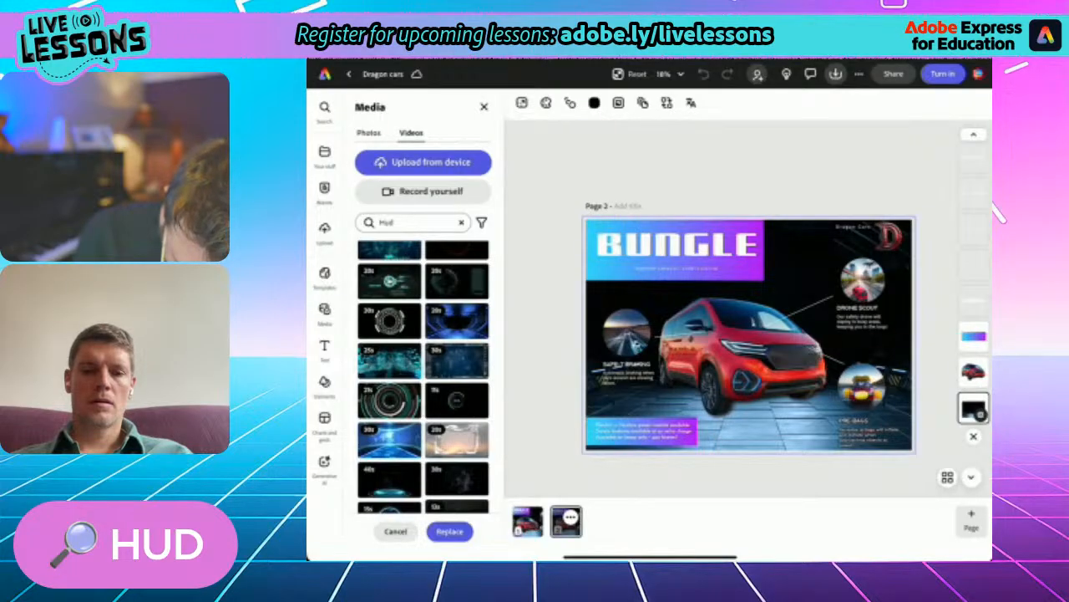
left_click(457, 321)
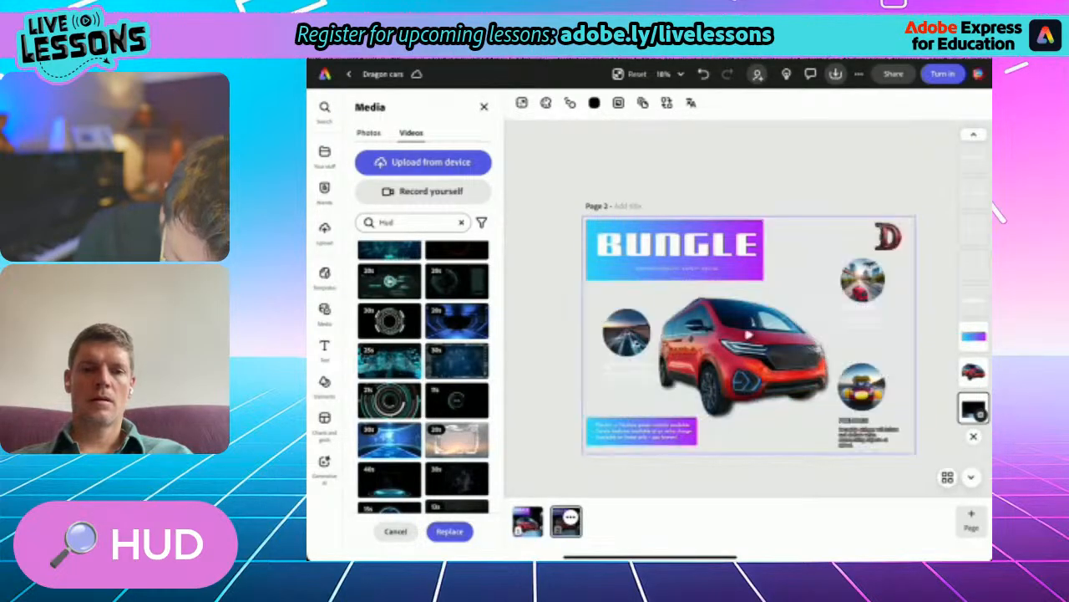
left_click(450, 532)
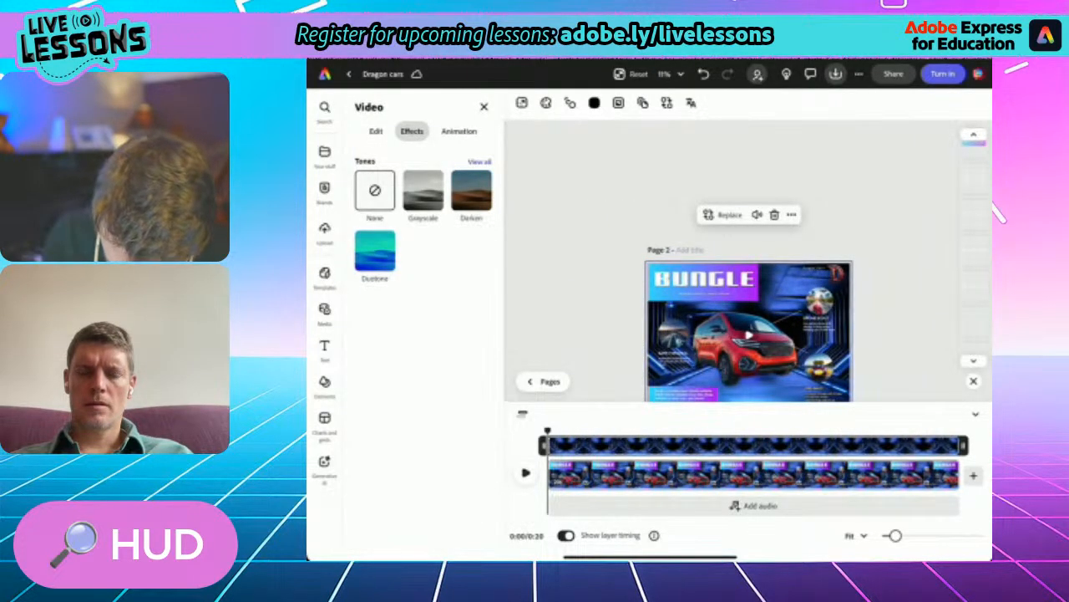
- Preview page 2 with its video background for a few seconds, pause it and deselect the video
left_click(526, 472)
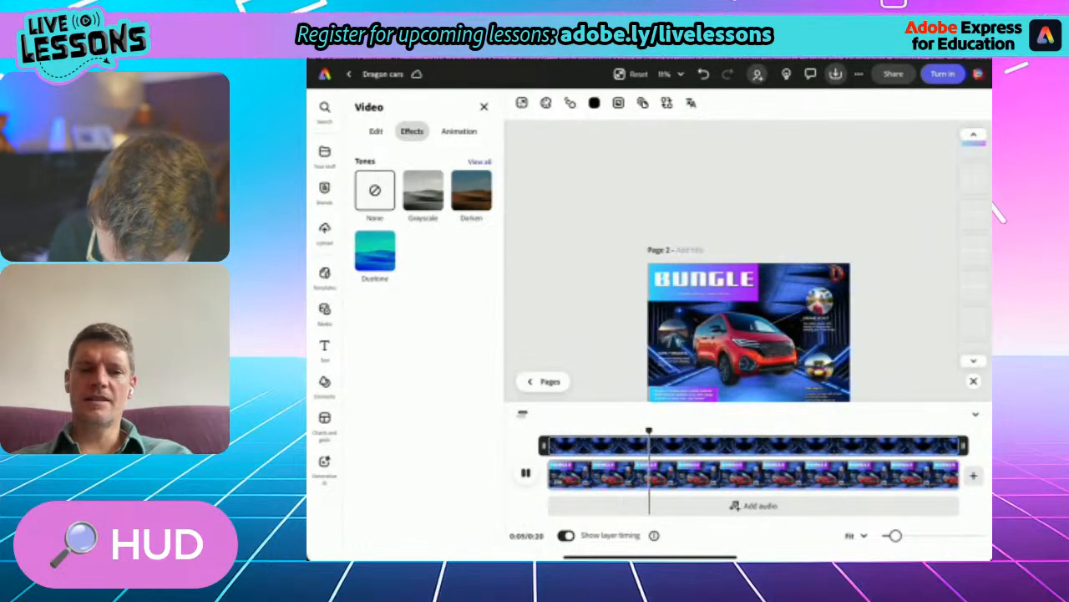
left_click(525, 472)
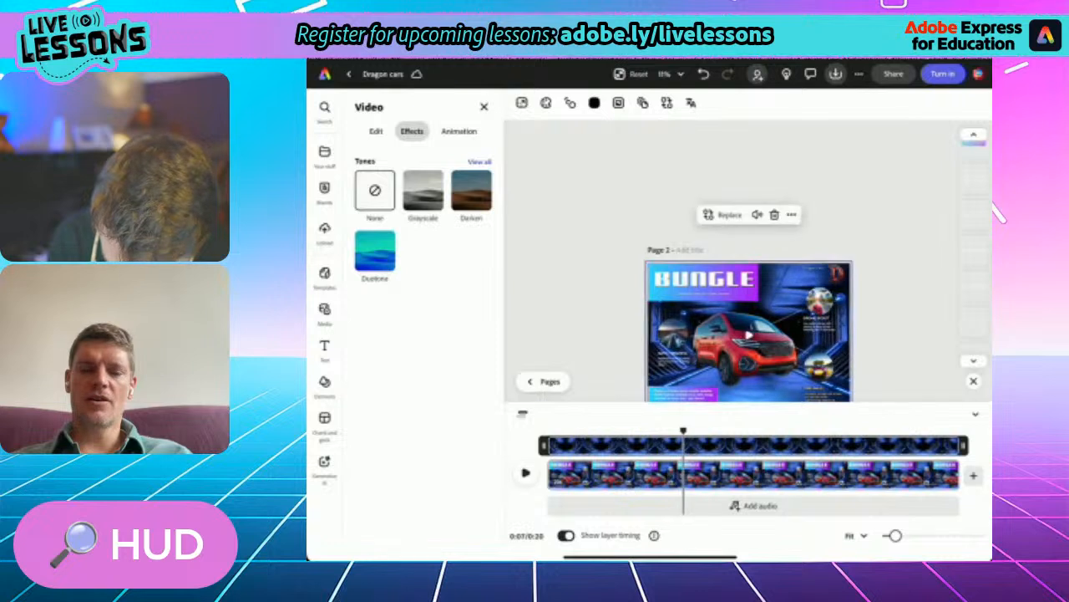
left_click(576, 217)
scroll(750, 334, "up", 5)
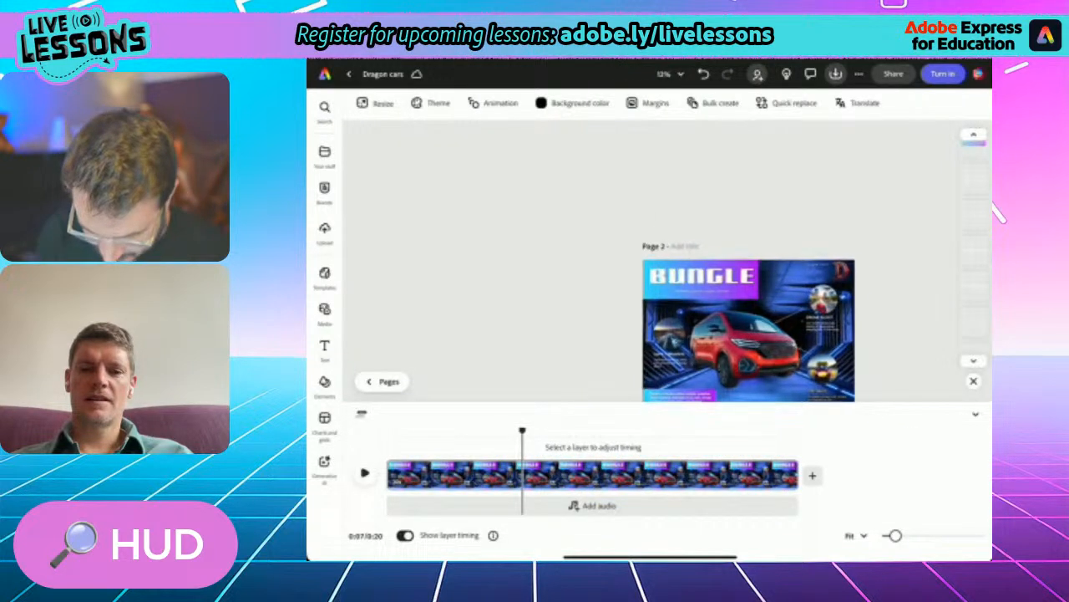
scroll(749, 334, "down", 3)
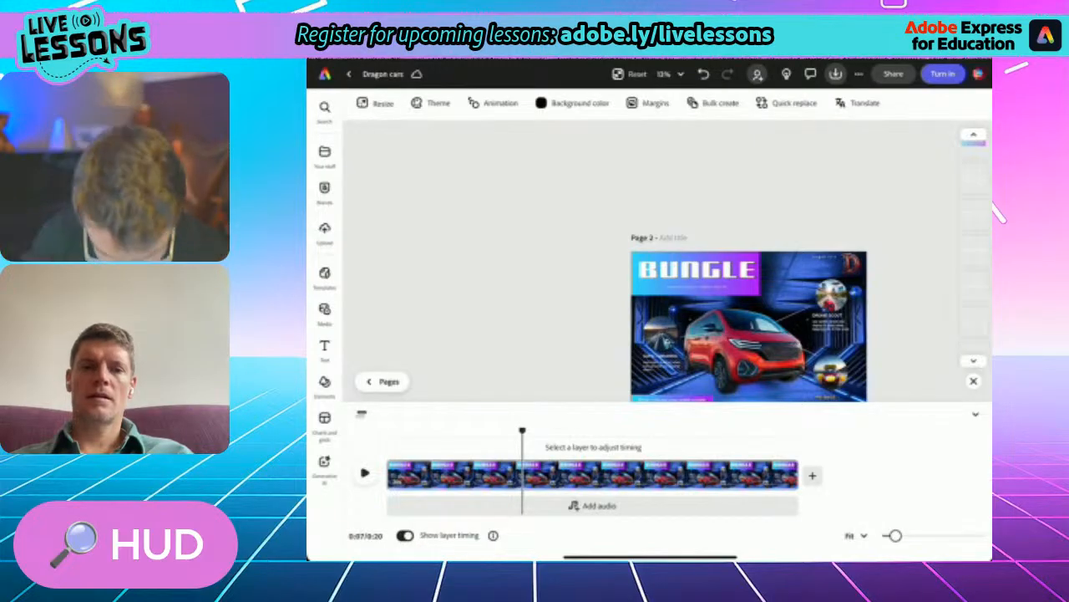
- Search the sticker elements for "Hud"
left_click(325, 383)
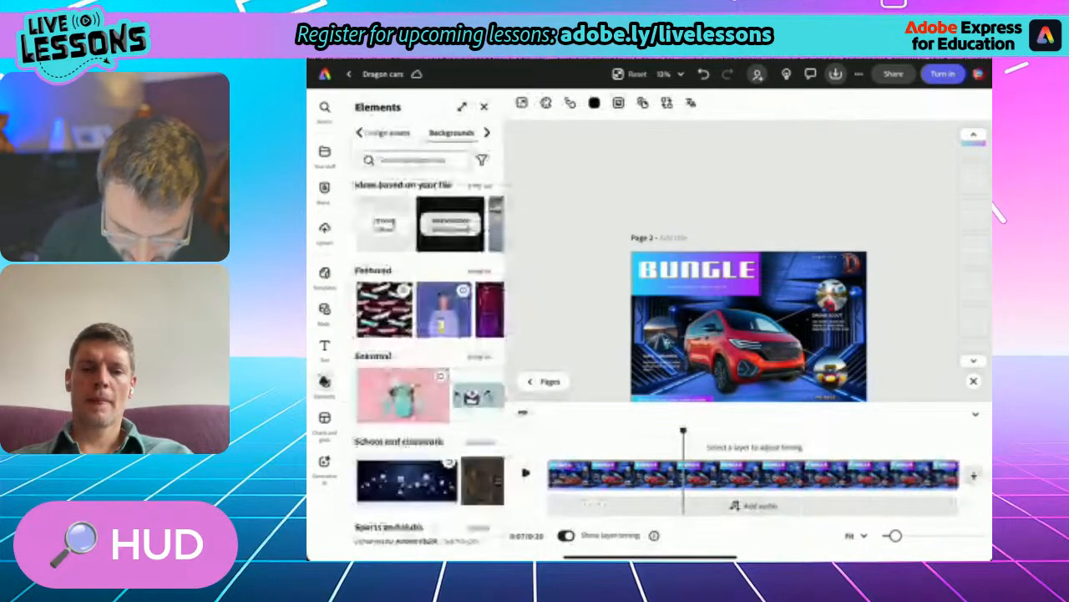
left_click(487, 133)
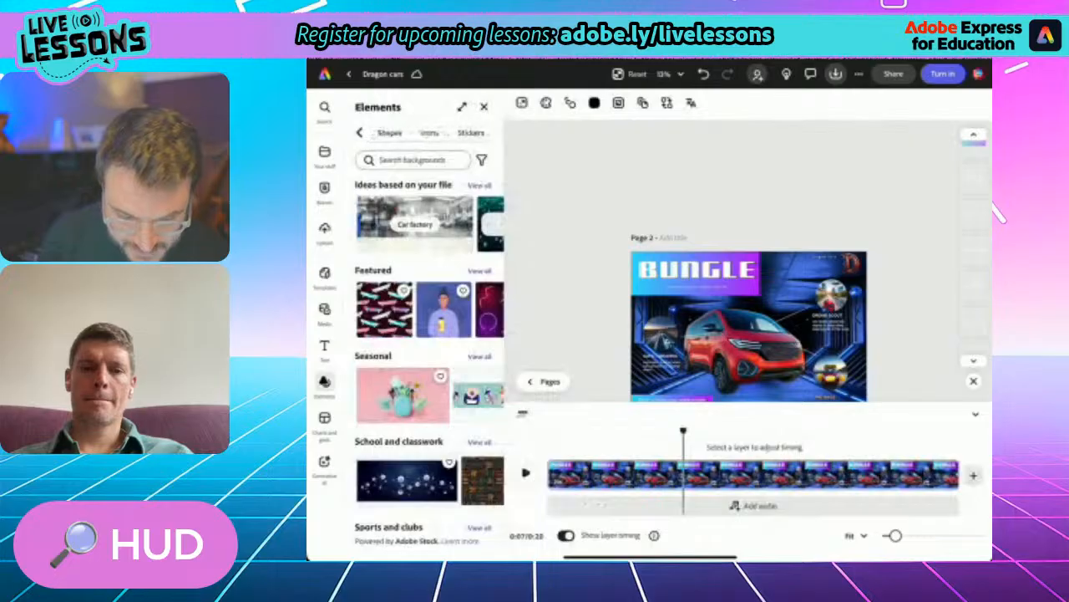
left_click(472, 133)
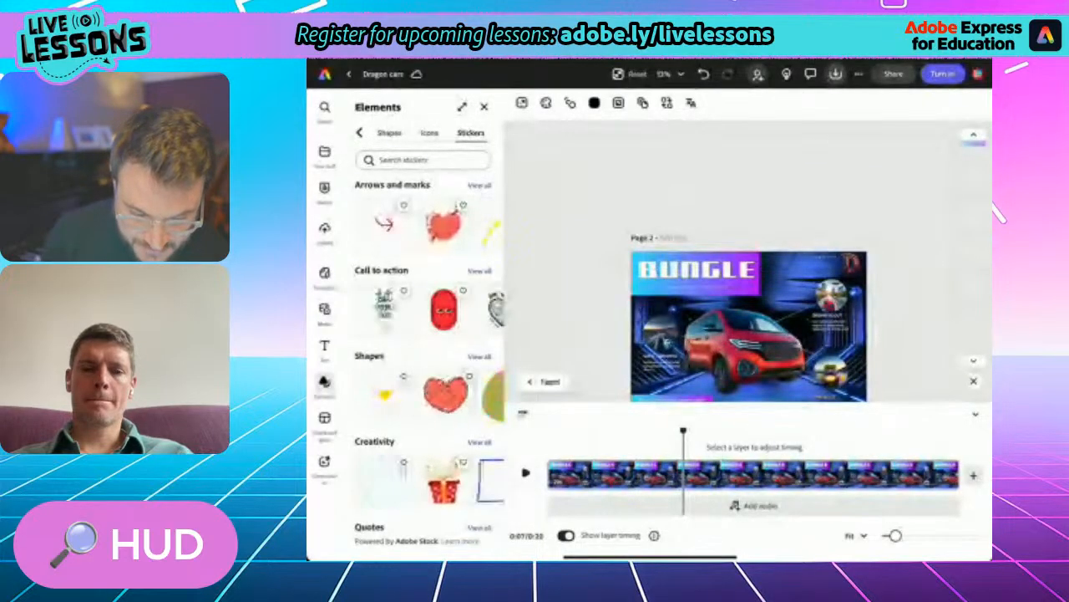
left_click(423, 160)
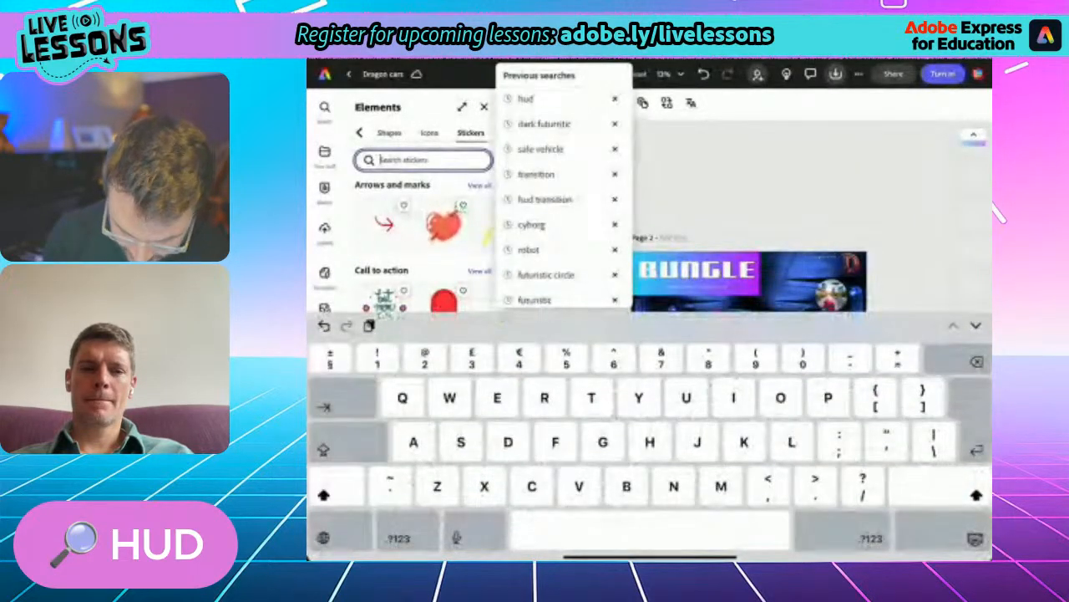
type("Hud")
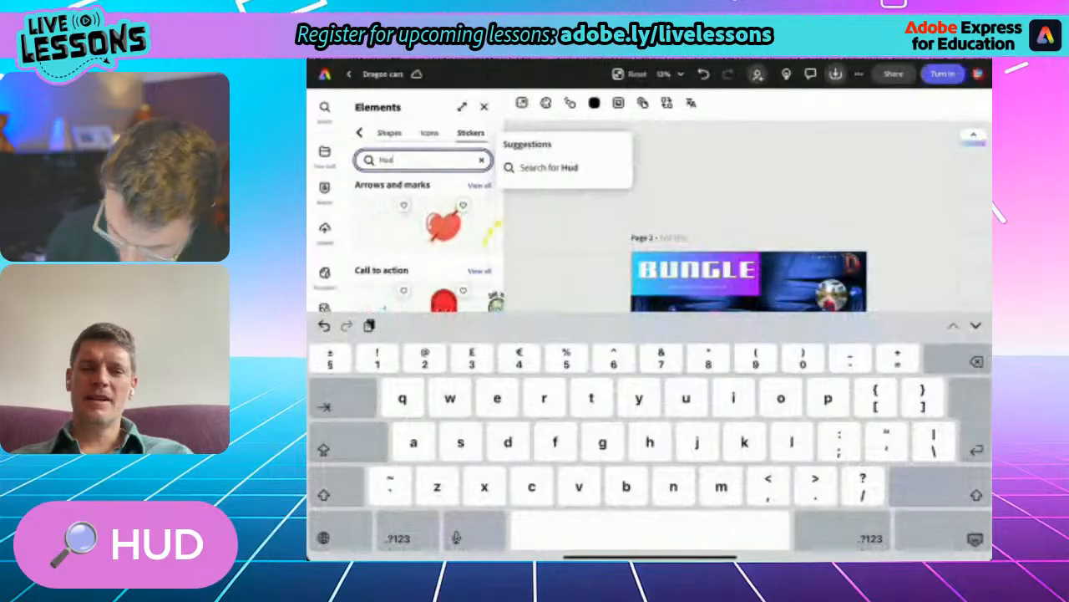
key("Return")
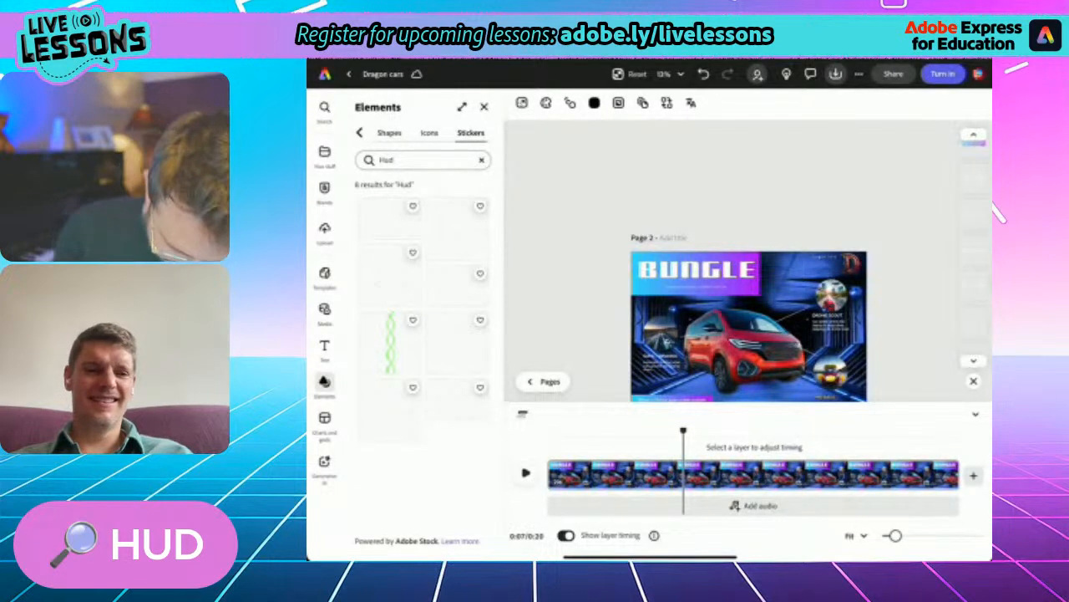
- Add the circular HUD sticker to page 2, place one around each of the three round feature photos and deselect
left_click(457, 230)
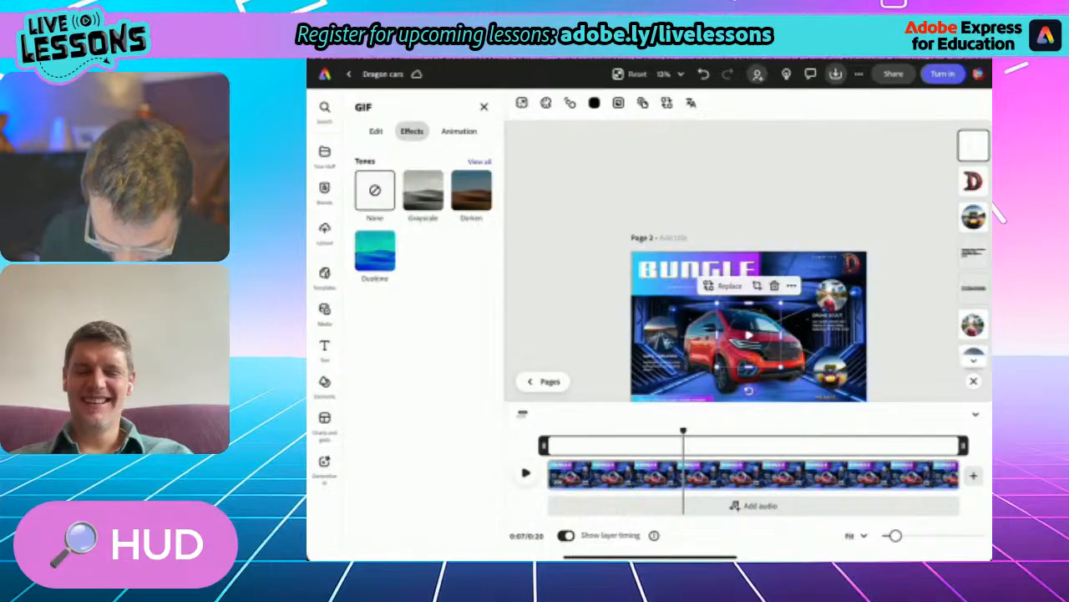
scroll(749, 334, "up", 5)
left_click_drag(749, 334, 819, 235)
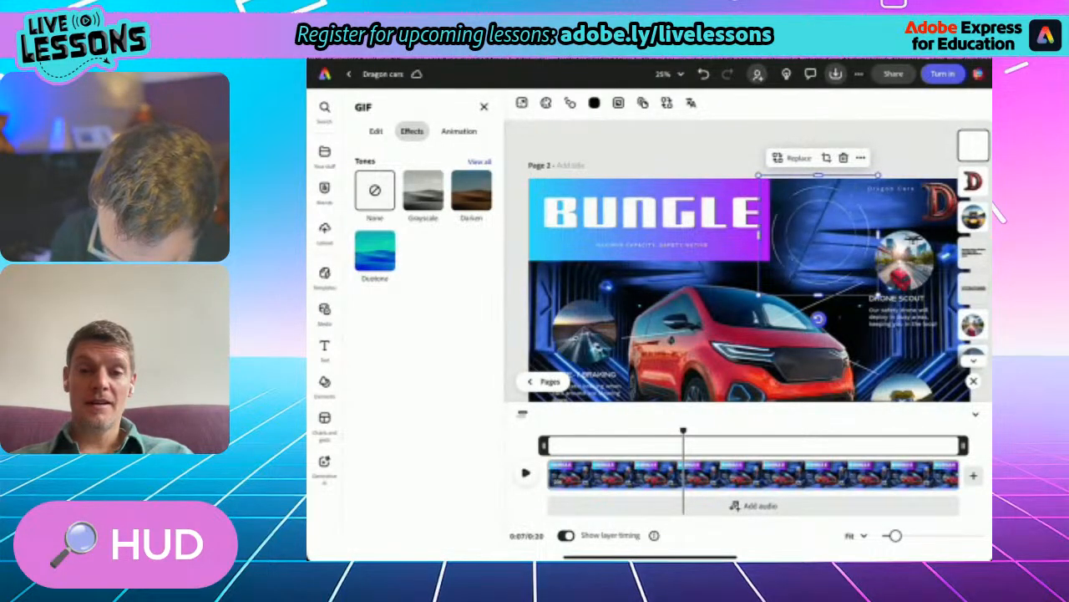
left_click_drag(819, 236, 901, 391)
left_click(624, 226)
left_click(654, 293)
left_click(943, 184)
left_click(919, 249)
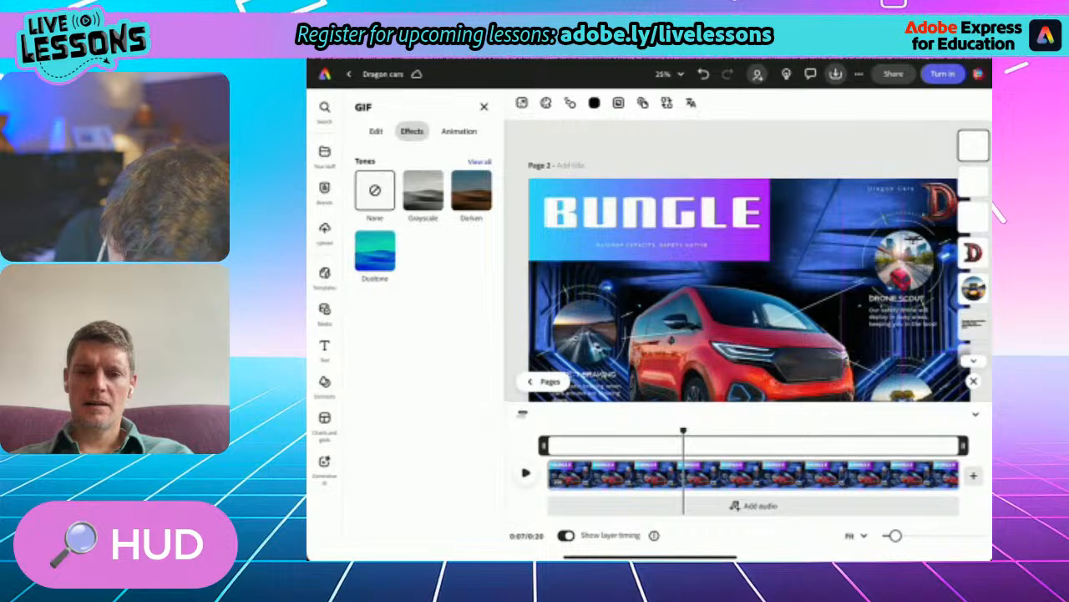
left_click(752, 149)
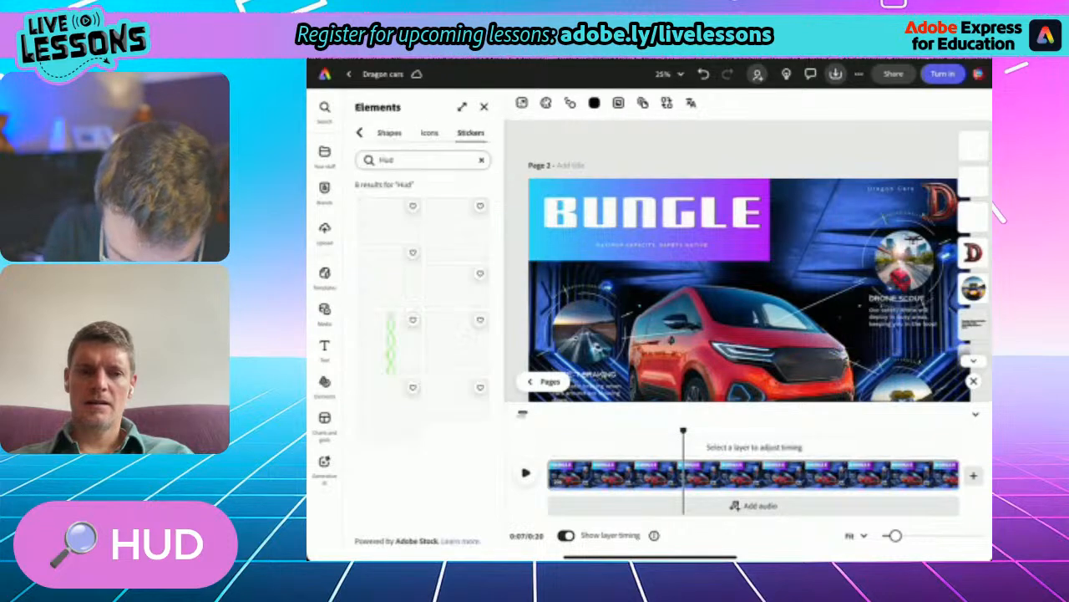
- Preview page 2's animated stickers and video background from the start of the timeline
scroll(746, 333, "down", 4)
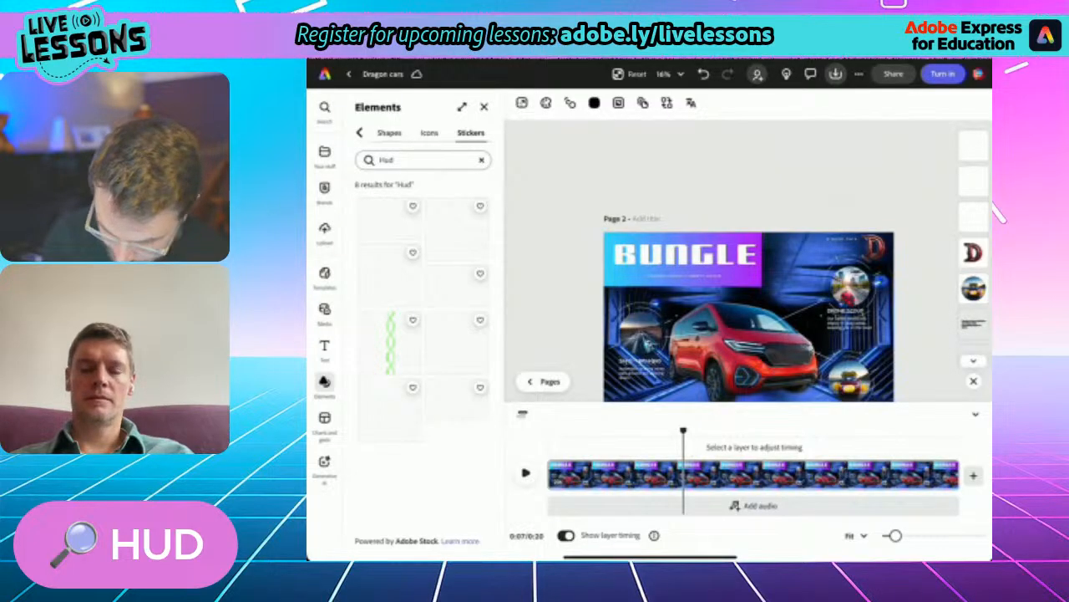
left_click_drag(684, 431, 549, 431)
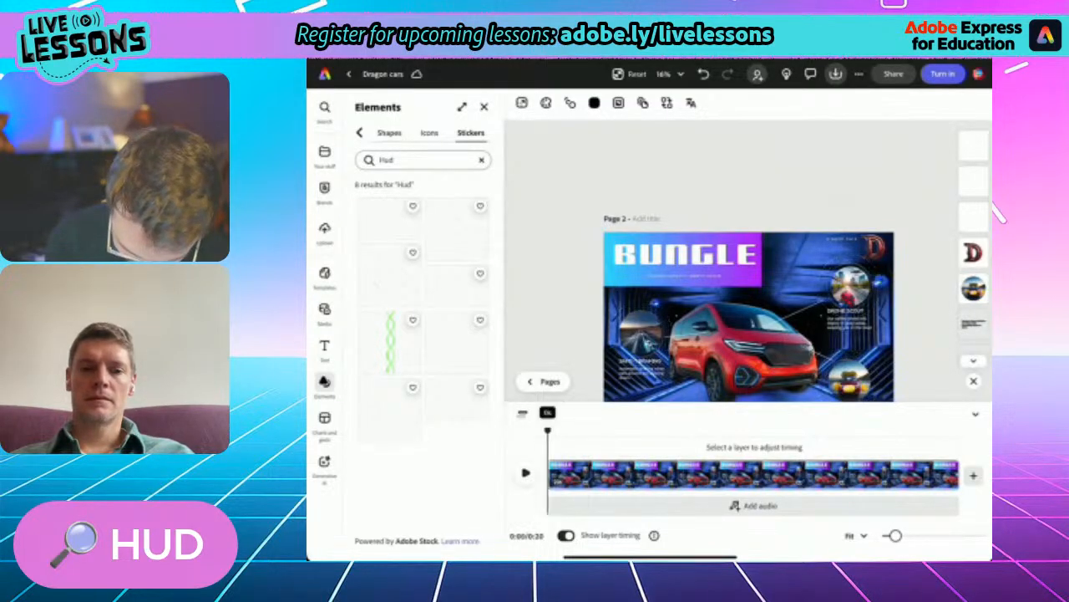
left_click(525, 472)
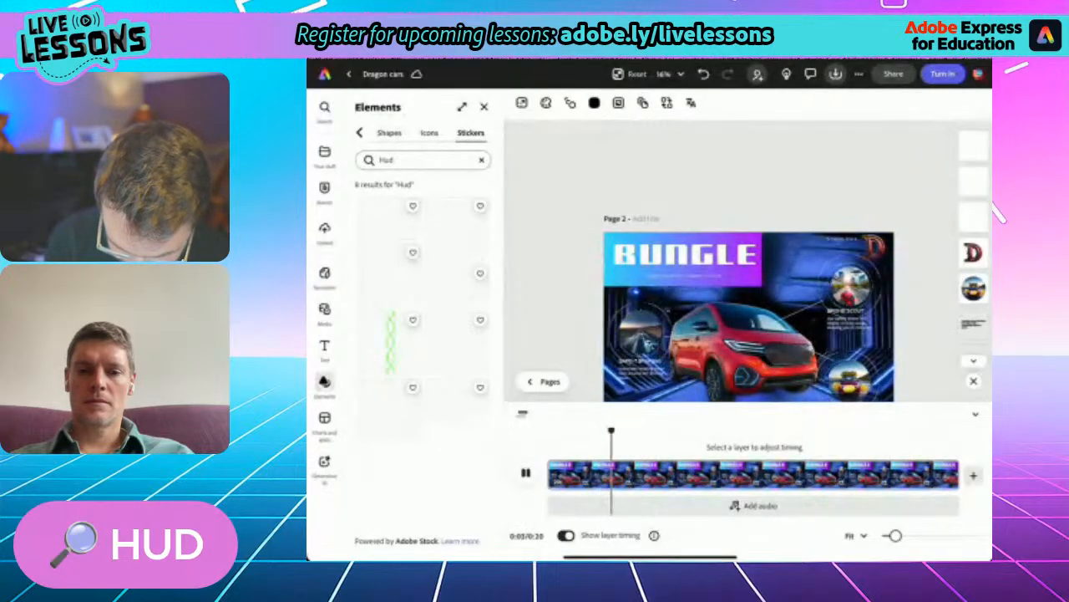
key("space")
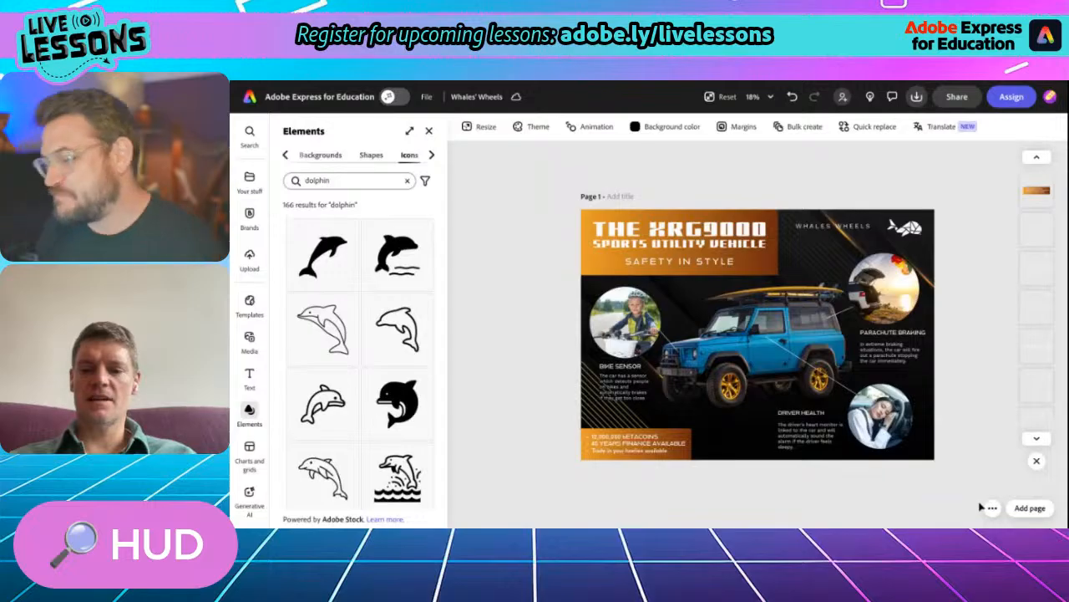
- Switch to the Whales' Wheels file, duplicate its flyer page and compare the original with the copy, ending on page 2
left_click(991, 507)
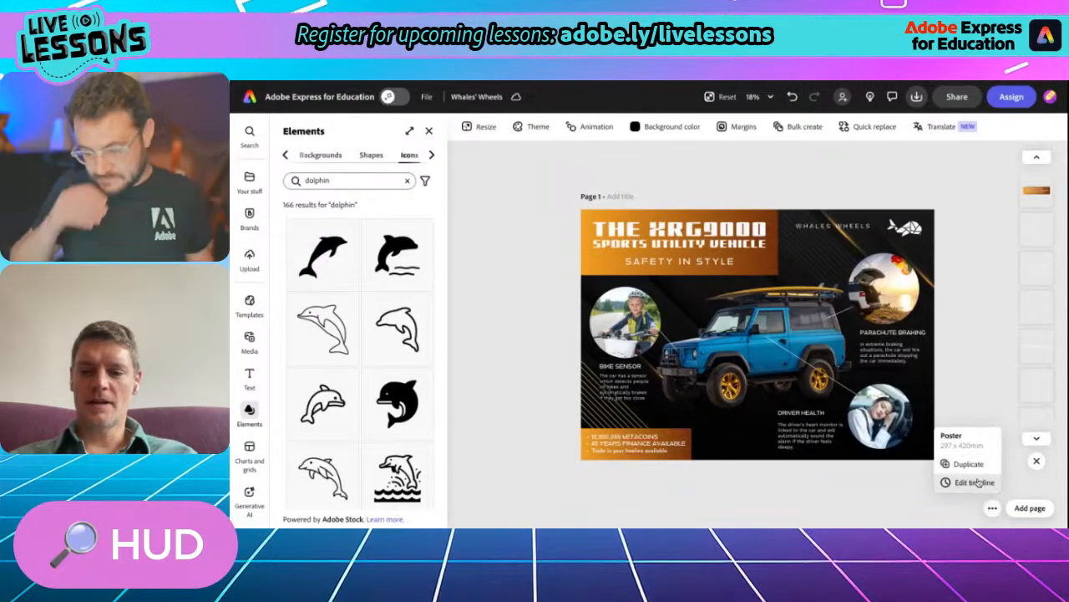
left_click(969, 464)
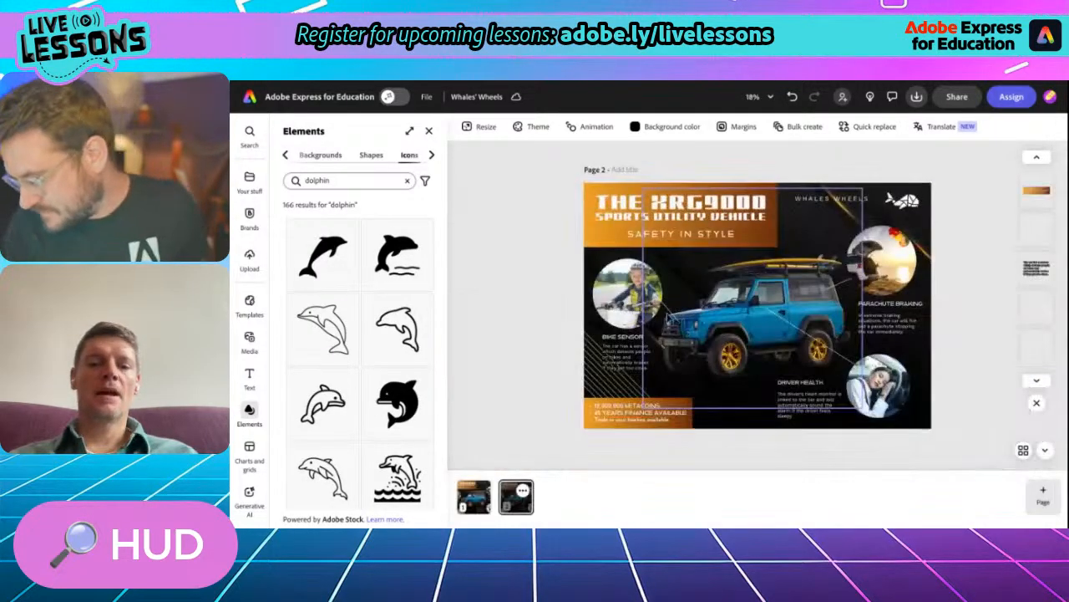
left_click(475, 498)
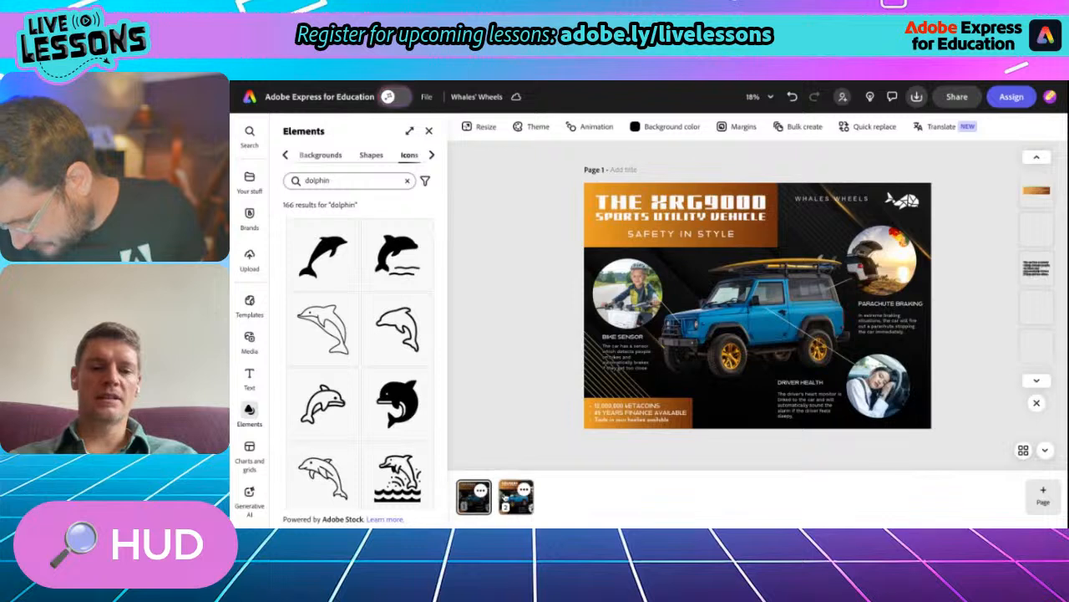
left_click(506, 497)
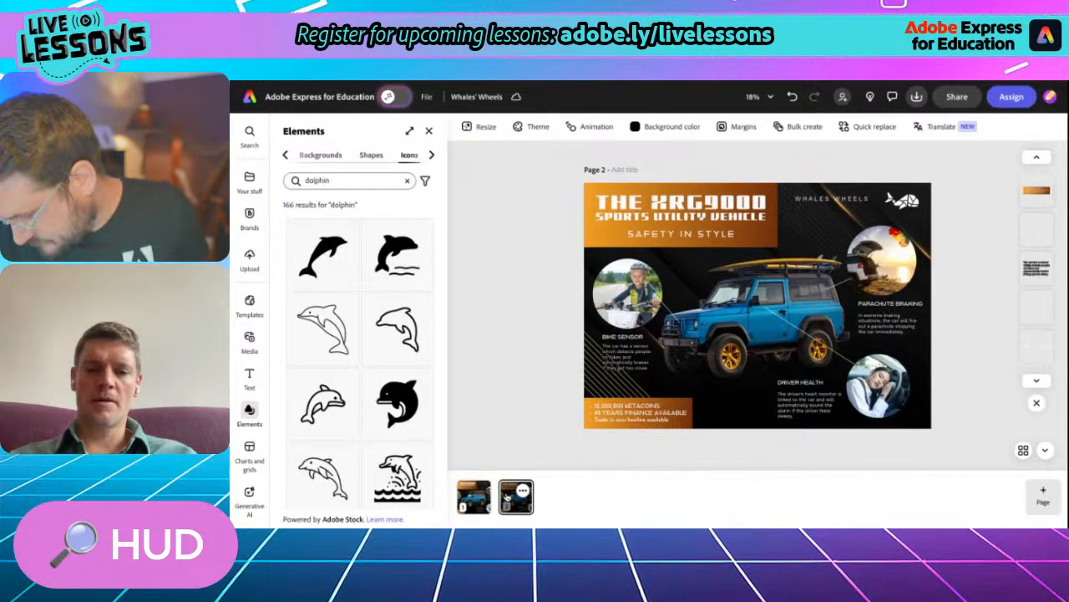
- Select page 2's background image and open the video library to find a replacement for it
left_click(756, 426)
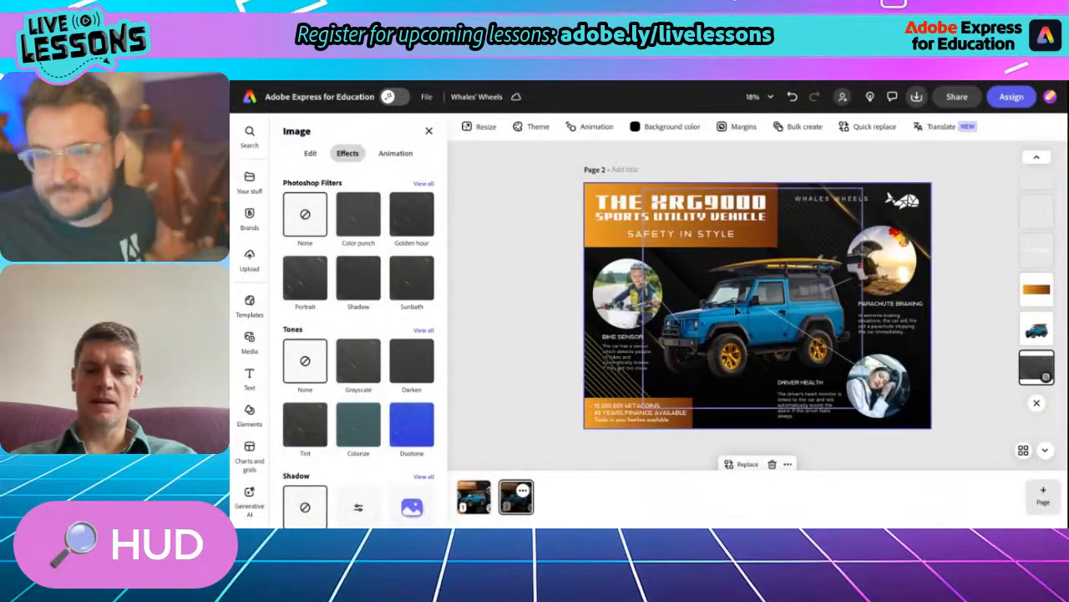
scroll(734, 306, "down", 3)
scroll(735, 306, "up", 3)
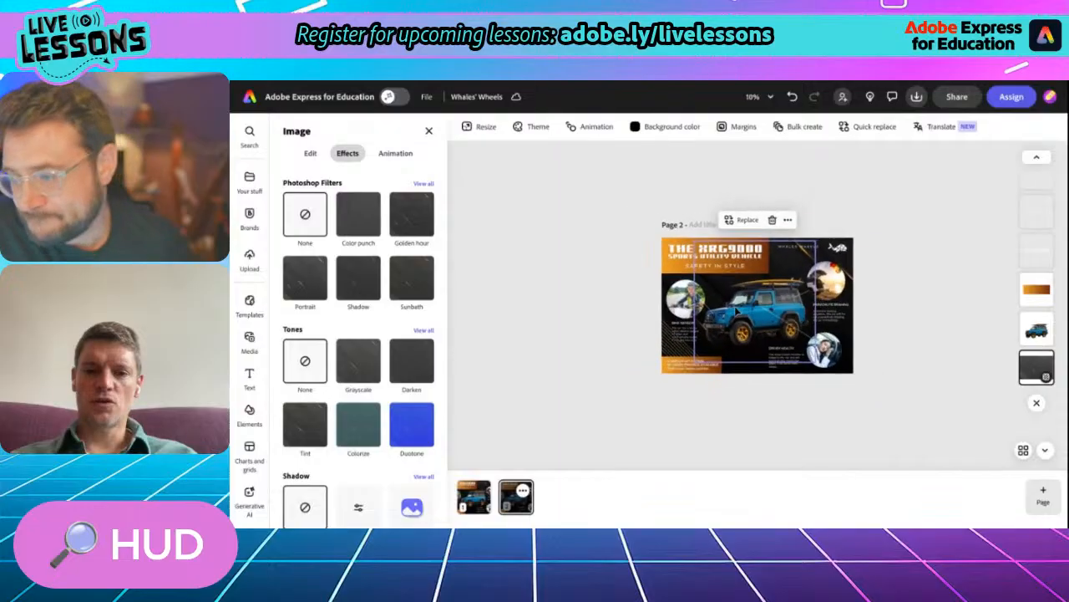
scroll(734, 305, "down", 1)
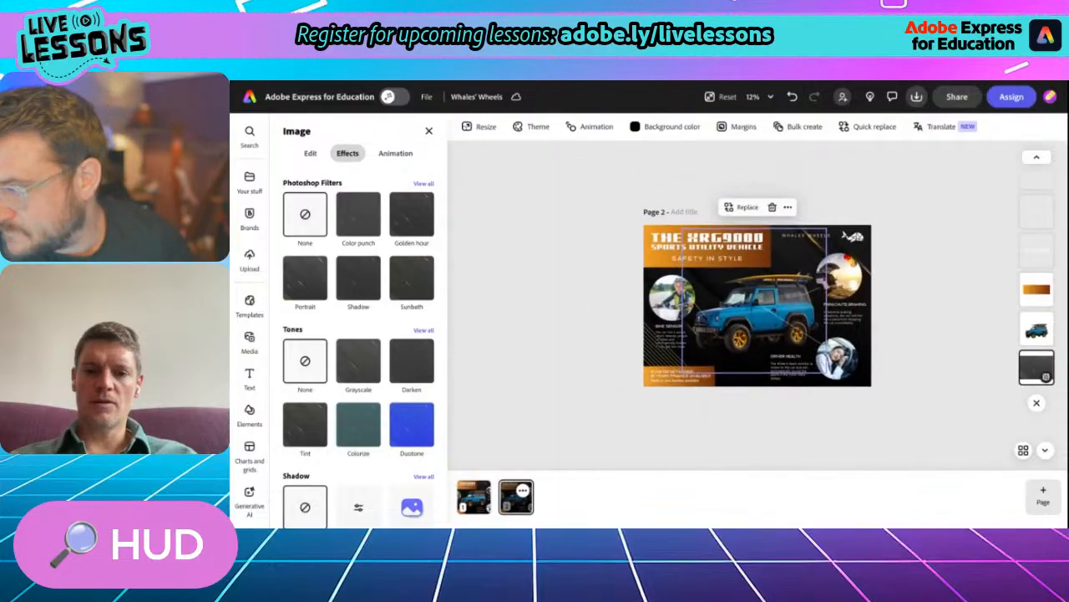
left_click(742, 207)
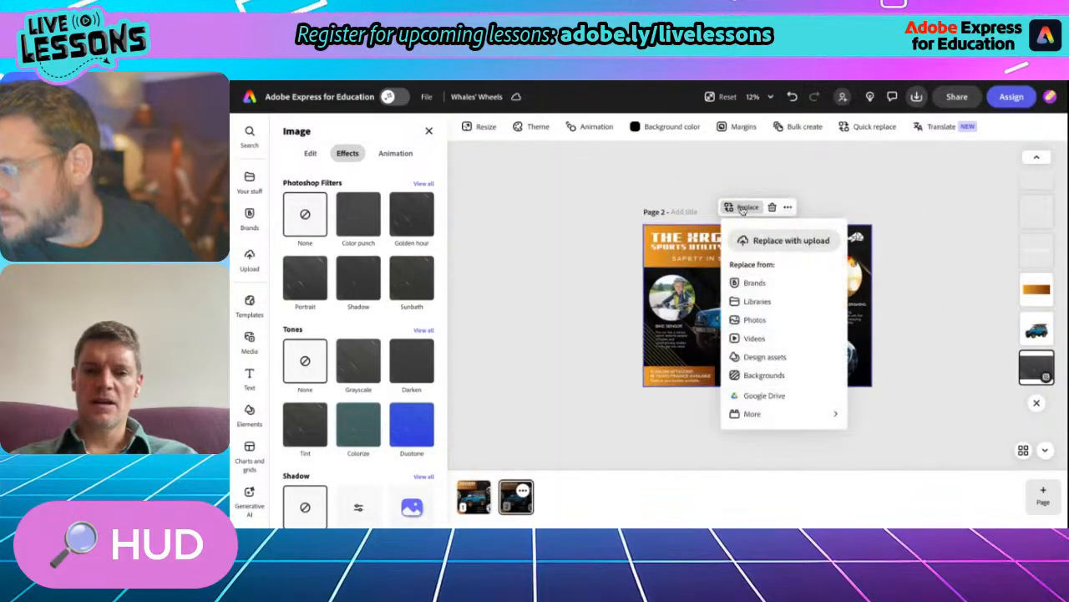
left_click(770, 341)
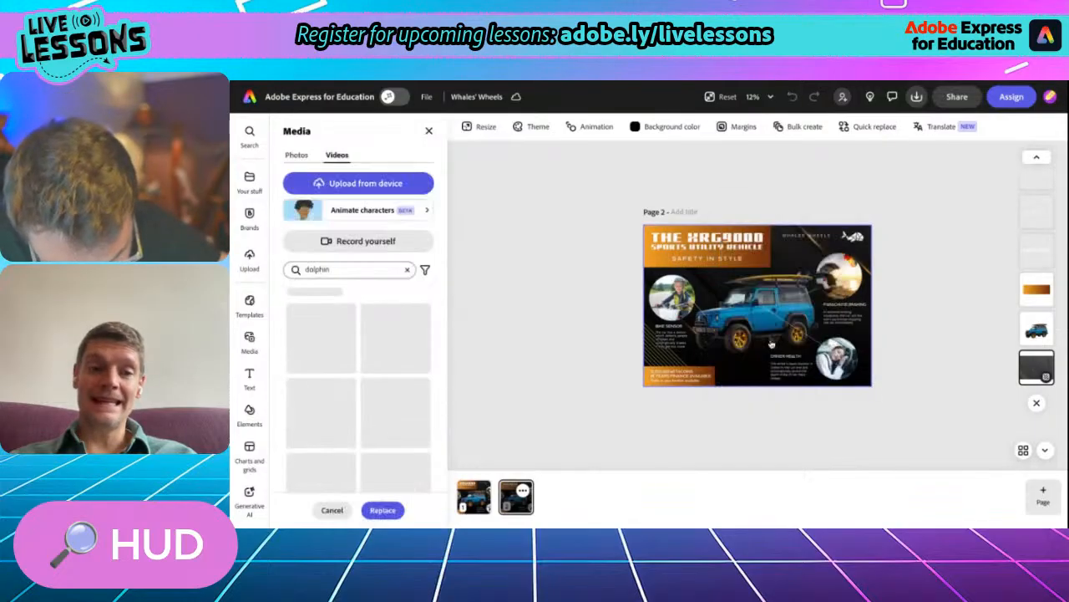
- Clear the old search and search the replacement videos for "HUD"
left_click(407, 271)
left_click(341, 270)
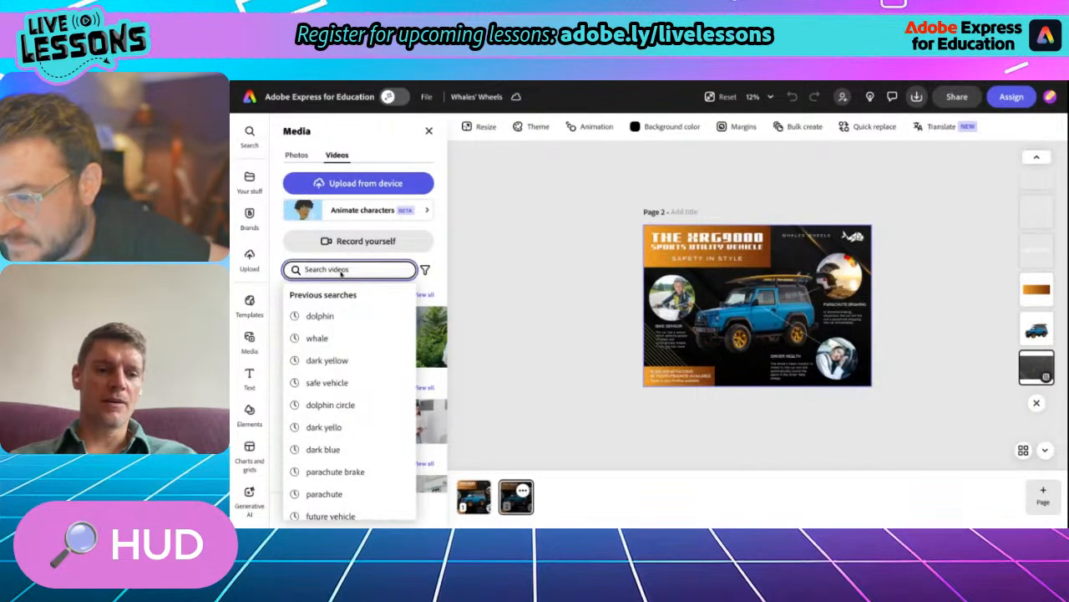
type("HUD")
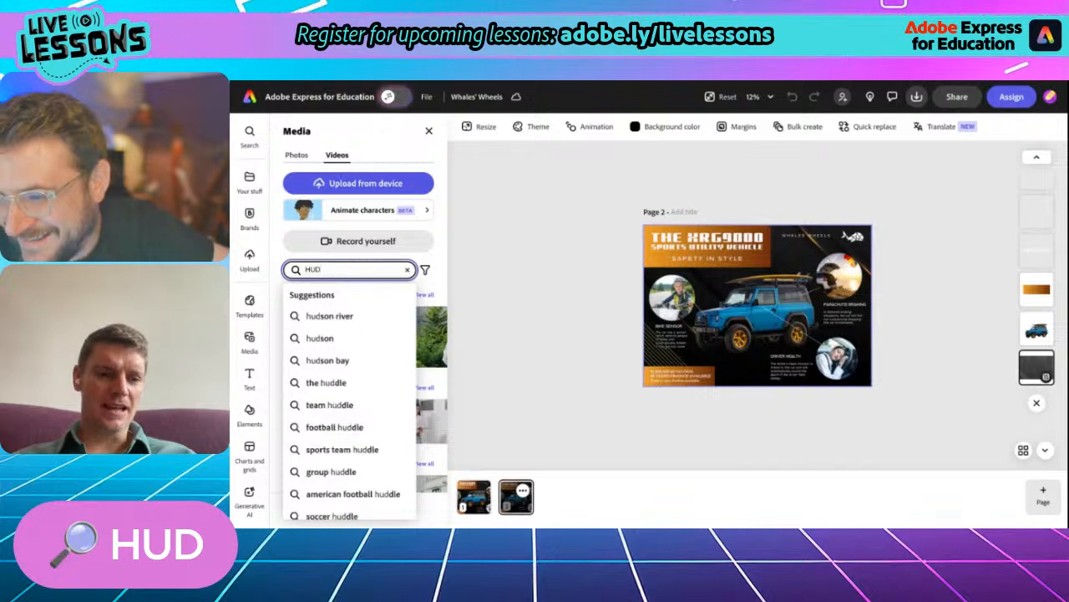
key("Return")
- Try the 20-second dark video with the thin circular HUD as page 2's background
scroll(378, 386, "down", 2)
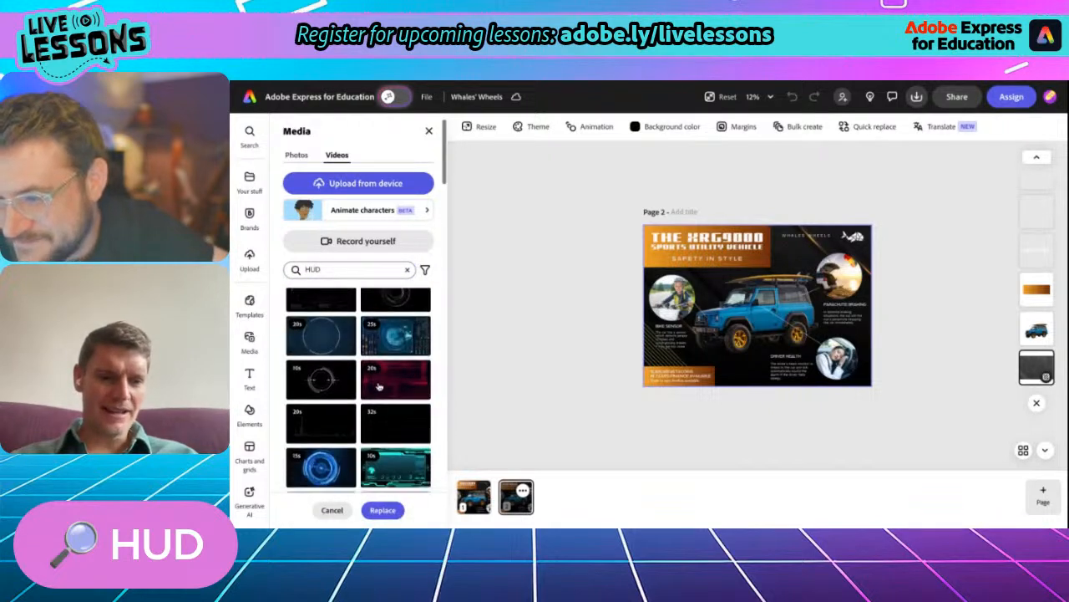
scroll(379, 386, "down", 2)
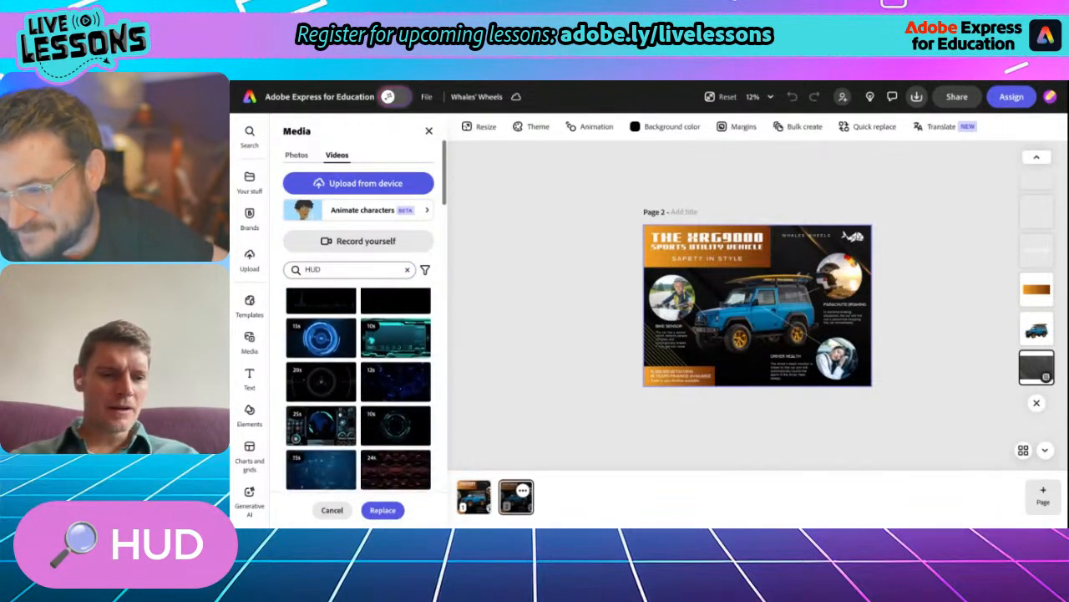
left_click(327, 391)
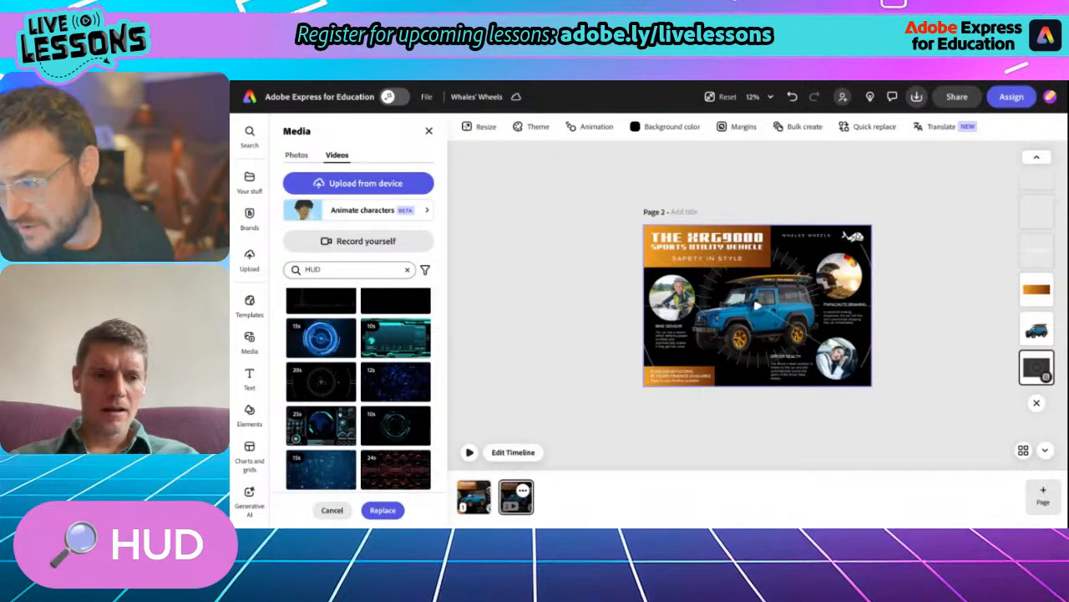
- Use the 30-second white ring HUD video as page 2's background instead and preview it behind the blue vehicle
scroll(368, 389, "down", 3)
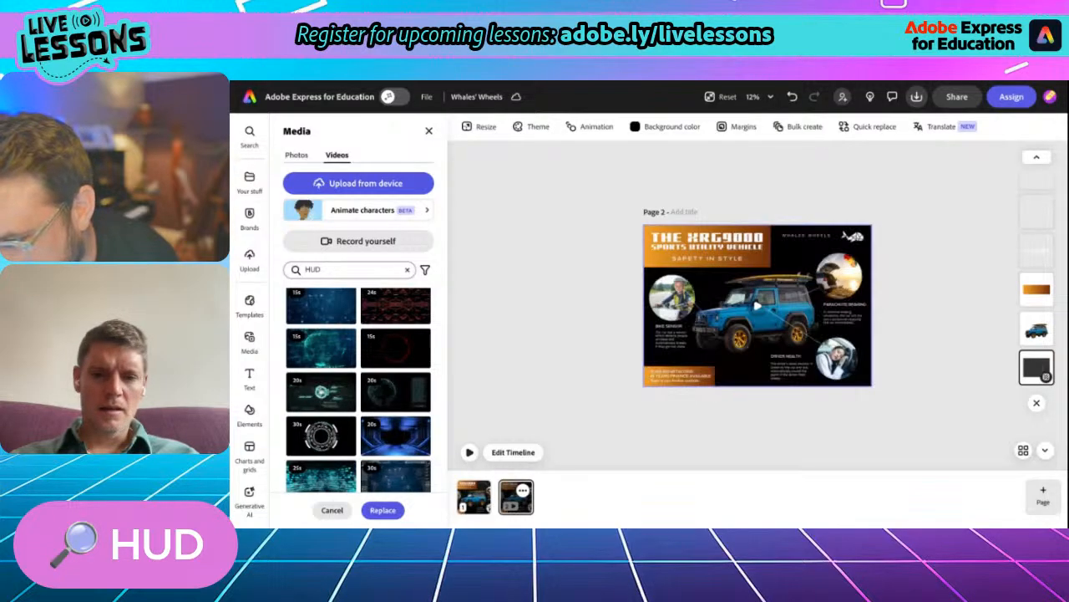
left_click(328, 478)
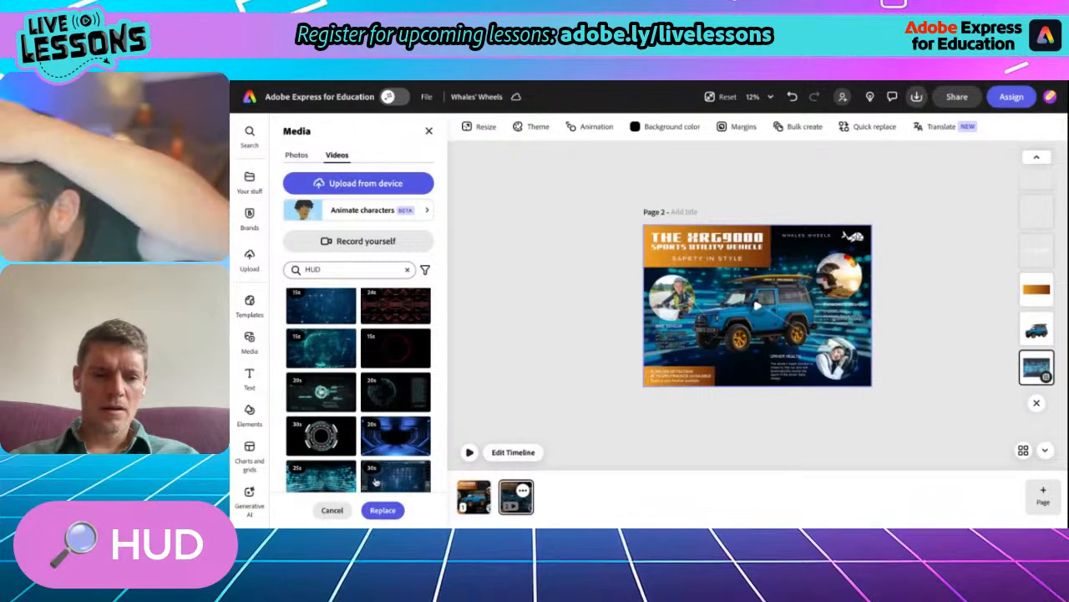
left_click(470, 453)
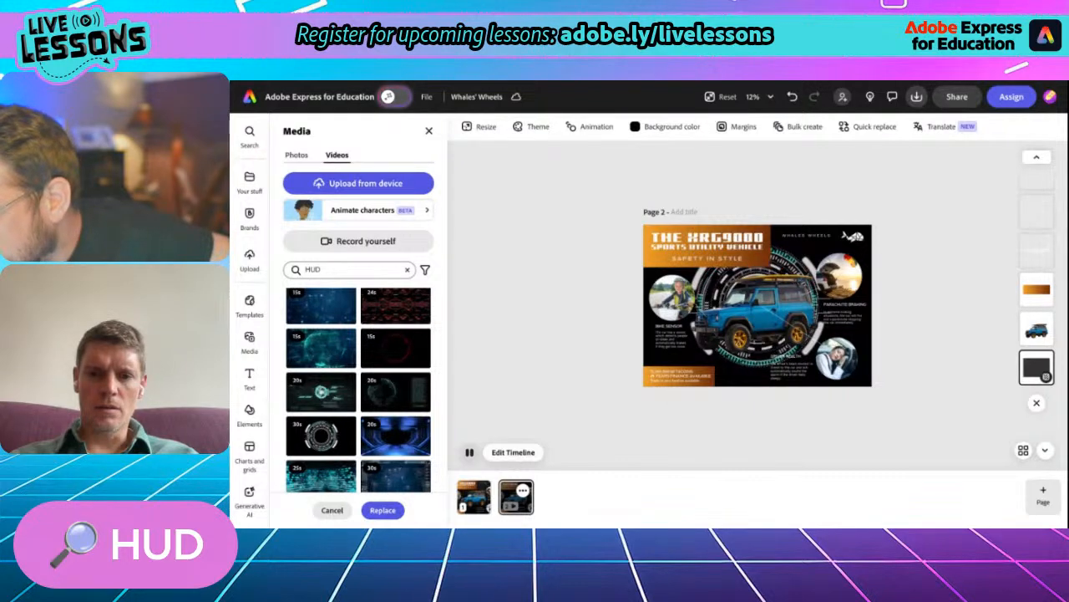
scroll(716, 382, "up", 5)
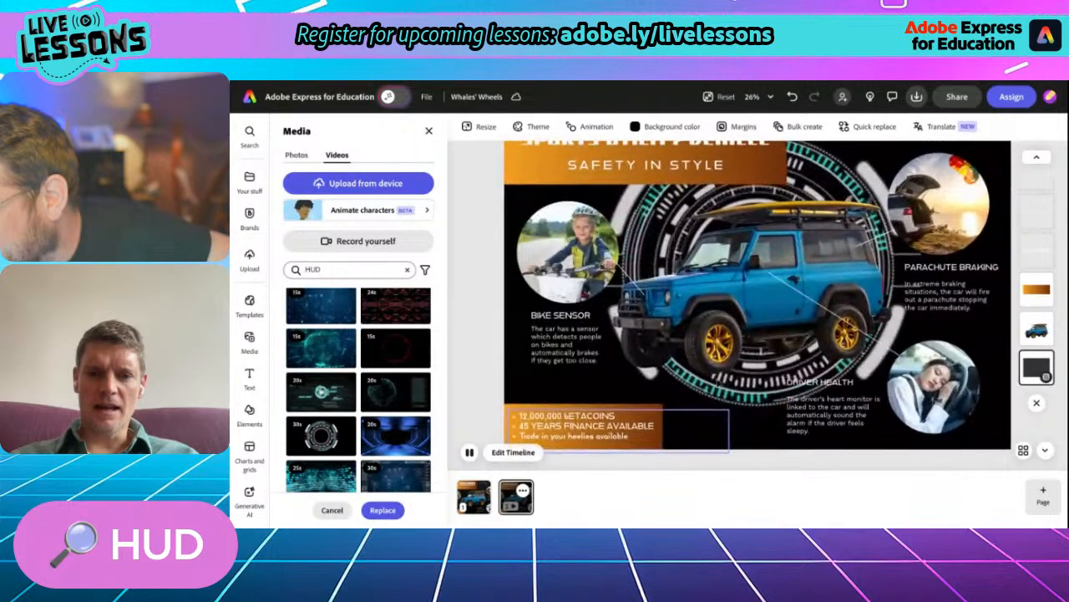
scroll(718, 383, "down", 1)
scroll(718, 383, "down", 2)
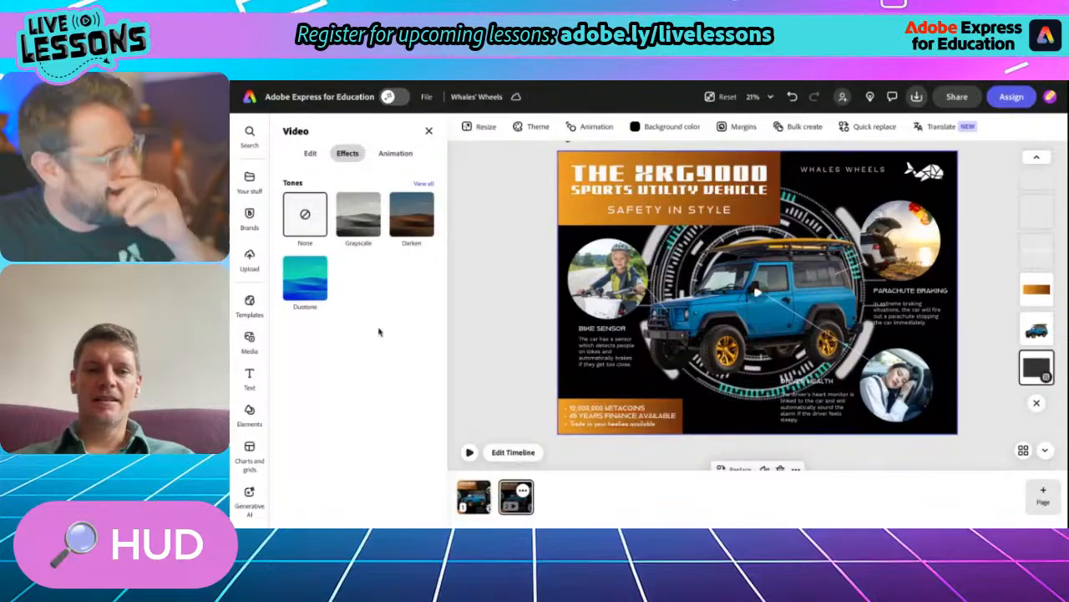
- Apply the Darken tone to the background video at strength 45, show page 2's timeline and deselect the video
left_click(398, 232)
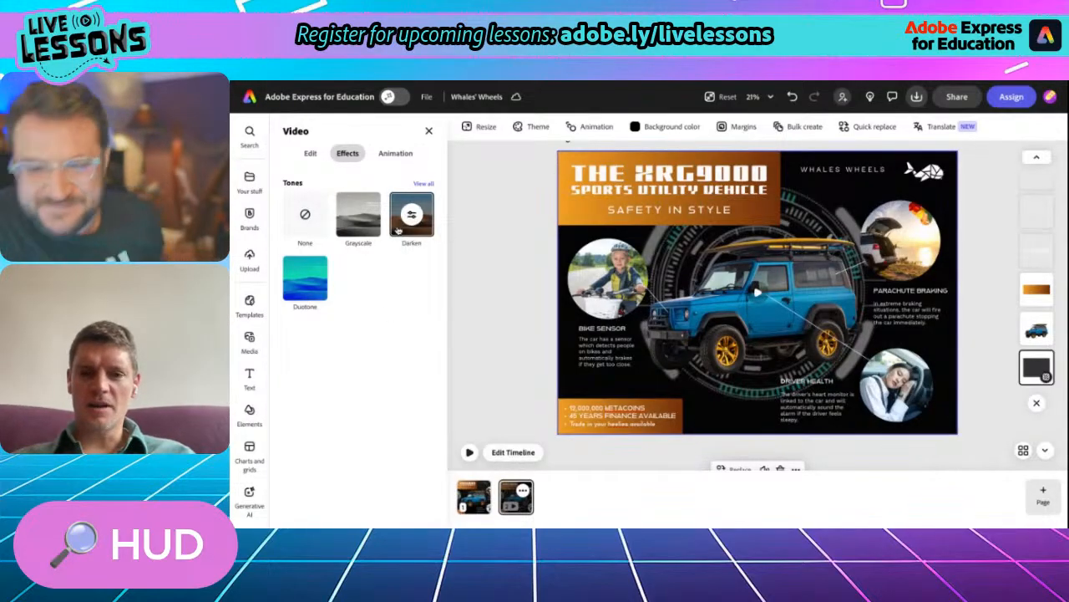
left_click(512, 452)
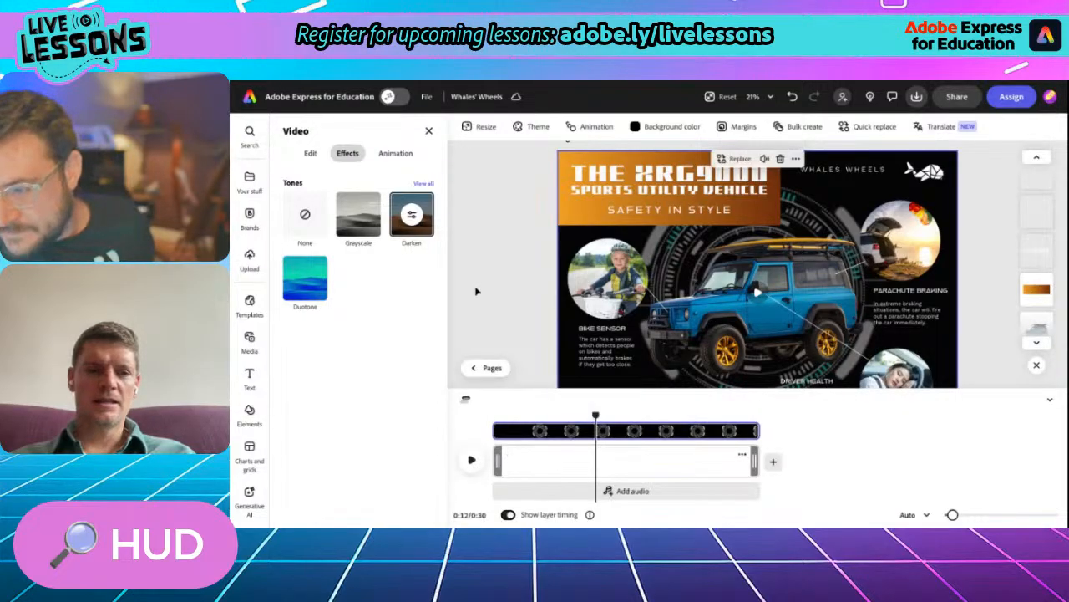
left_click(411, 219)
mouse_move(390, 272)
left_mouse_down()
mouse_move(371, 272)
mouse_move(385, 272)
left_mouse_up()
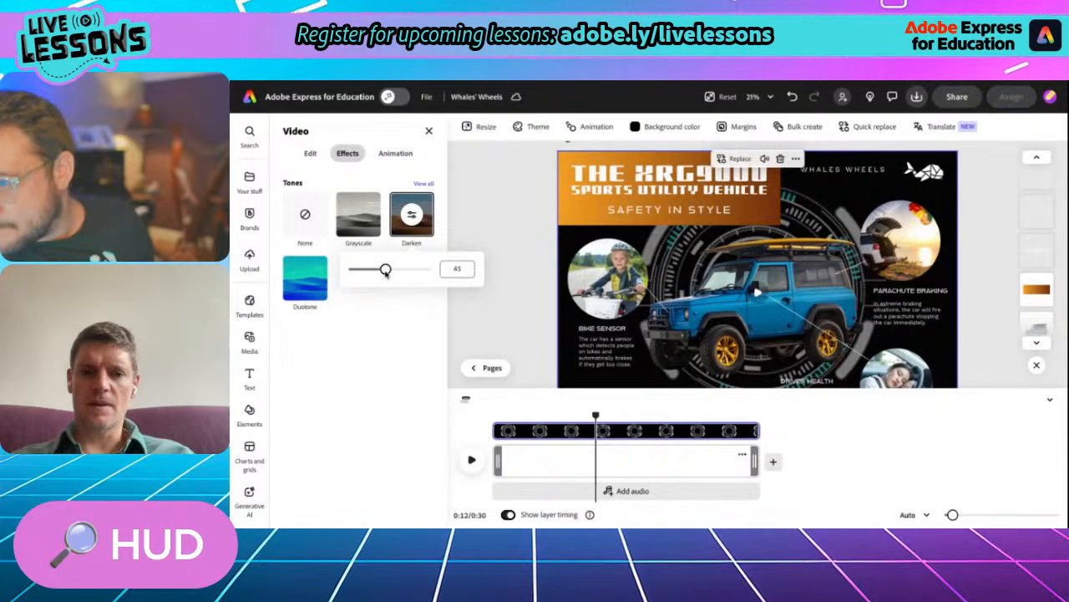
left_click(530, 238)
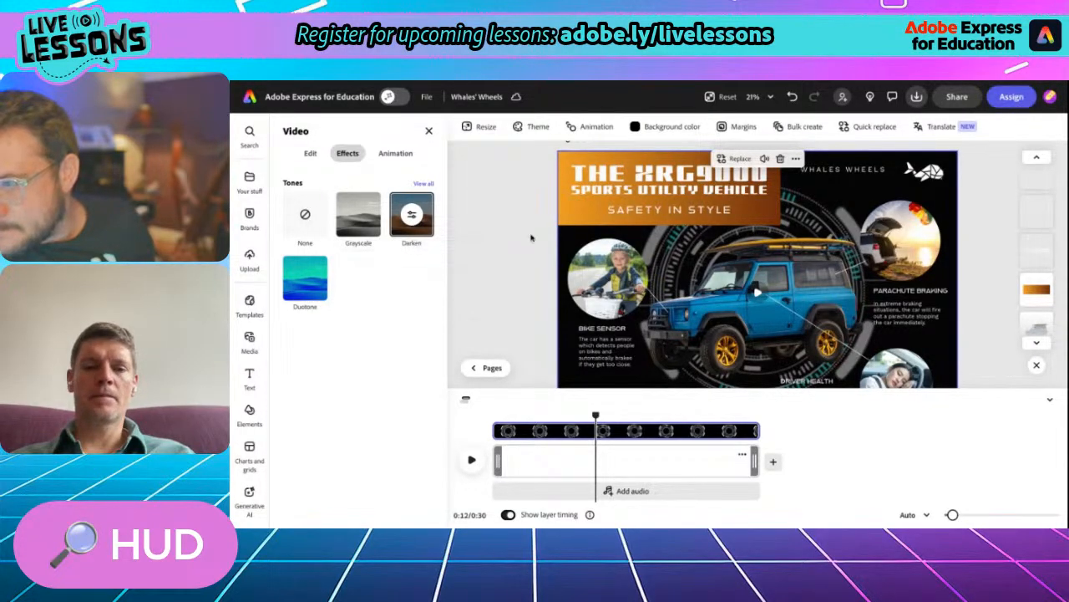
scroll(519, 263, "down", 3)
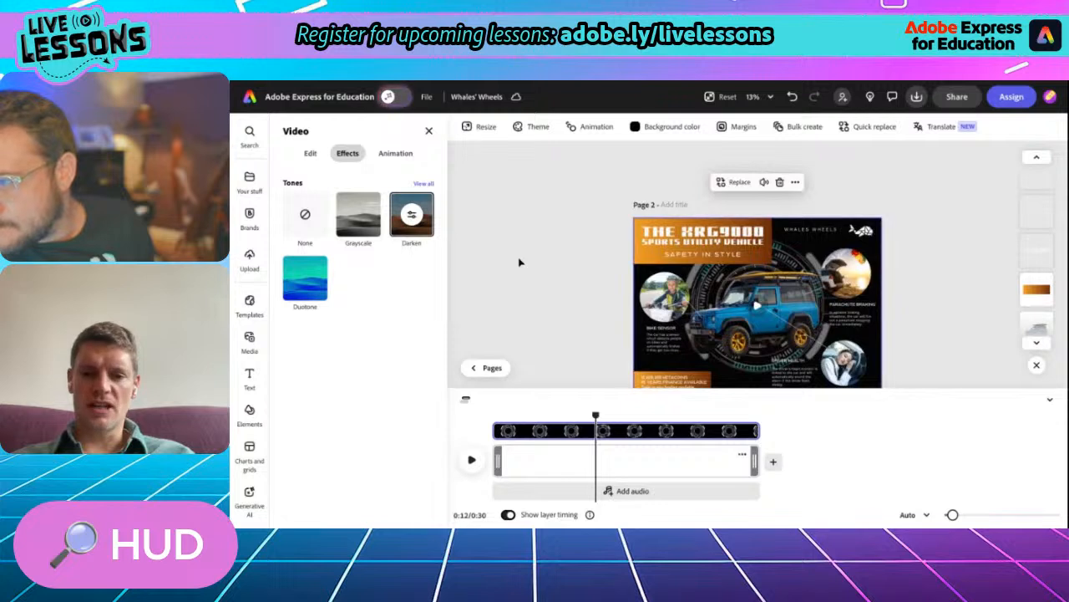
left_click(546, 274)
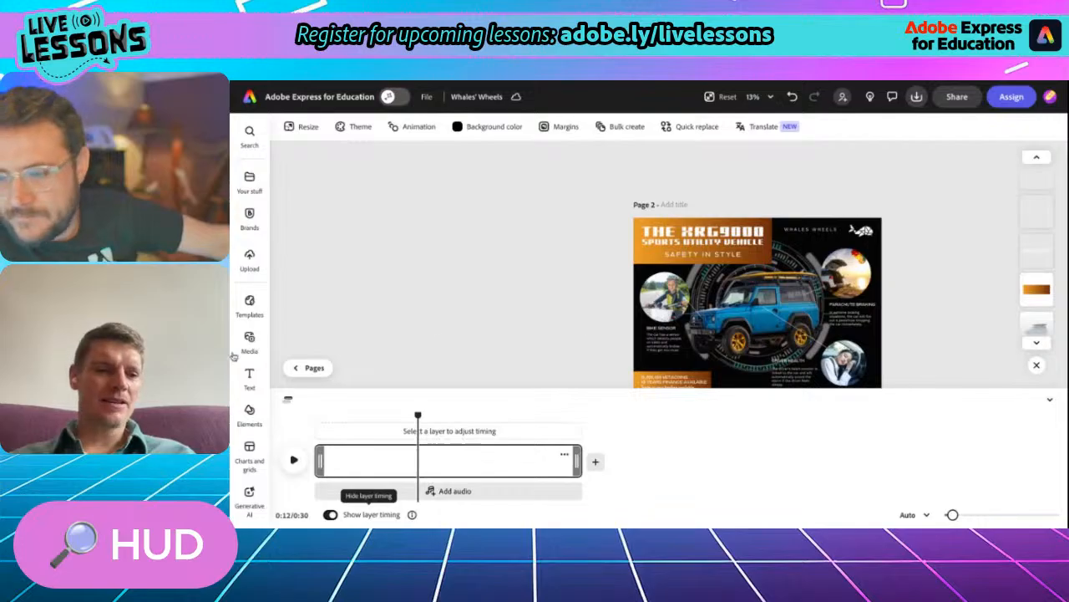
- Add the circular HUD sticker to page 2 from the sticker elements matching "HUD"
left_click(249, 410)
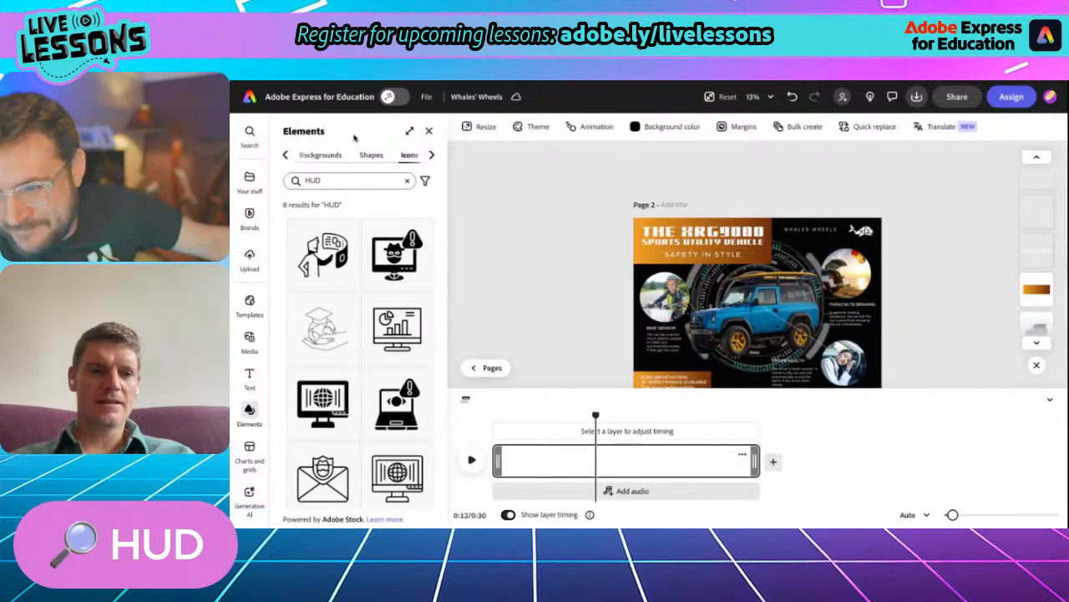
left_click(431, 157)
left_click(413, 156)
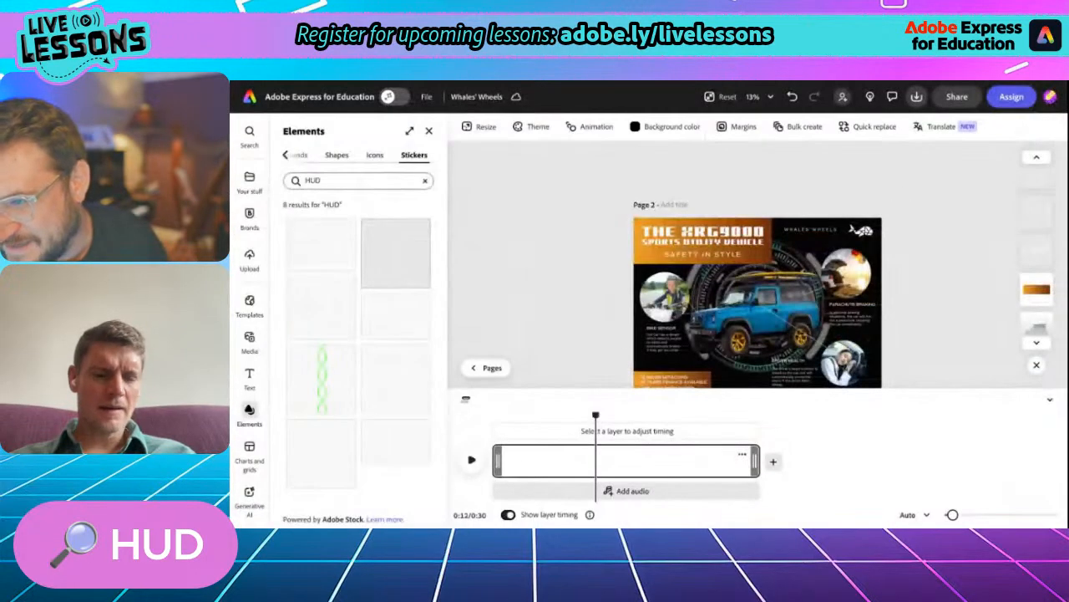
left_click(449, 299)
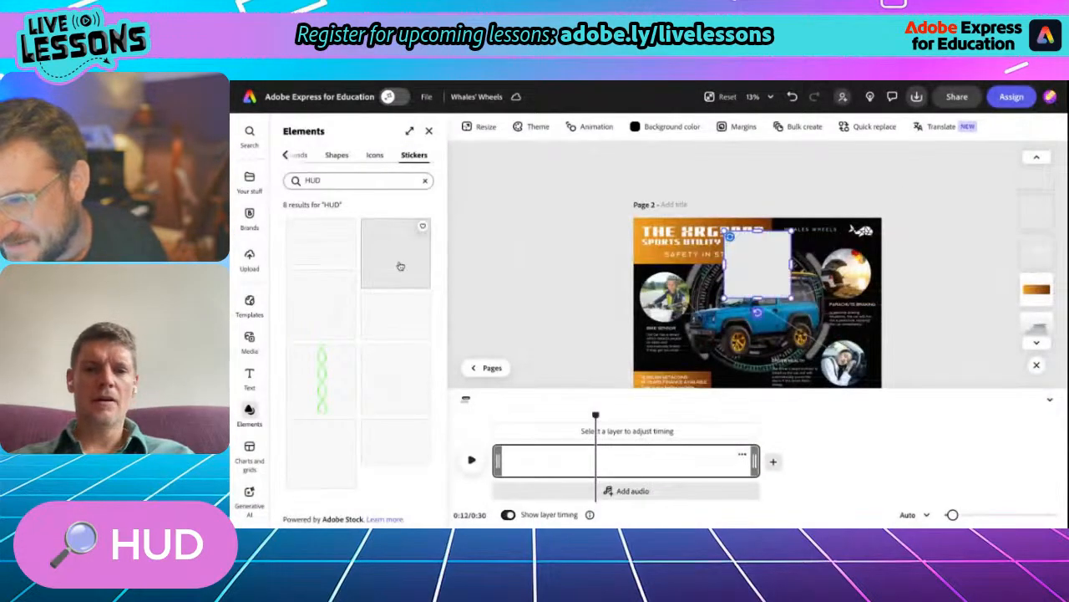
- Place the circular HUD sticker centred around the round Bike Sensor photo
left_click_drag(758, 264, 665, 297)
scroll(675, 310, "up", 5)
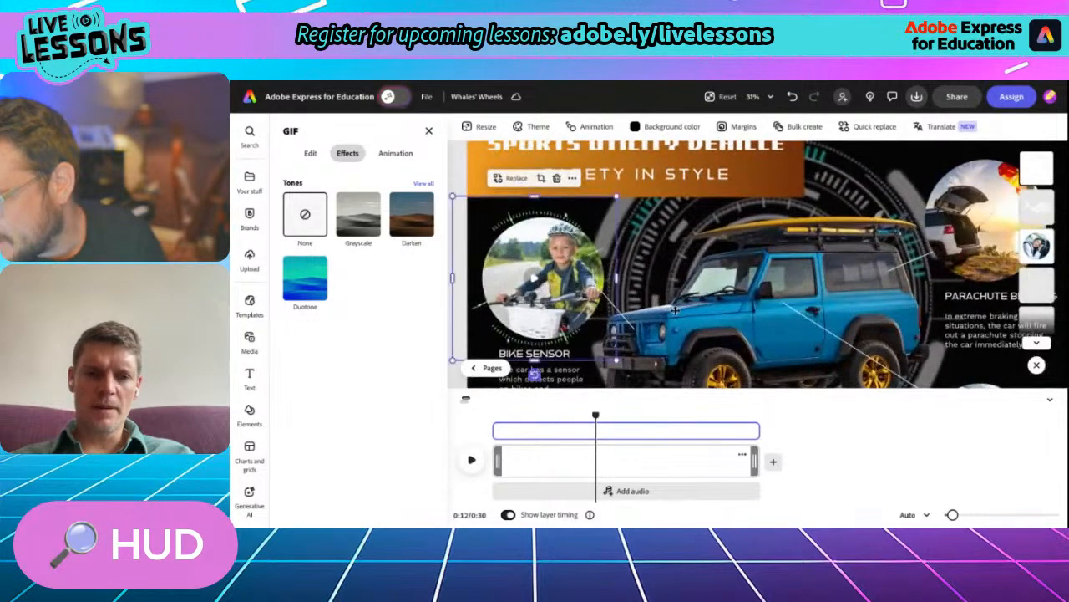
scroll(538, 290, "down", 1)
left_click_drag(559, 274, 562, 269)
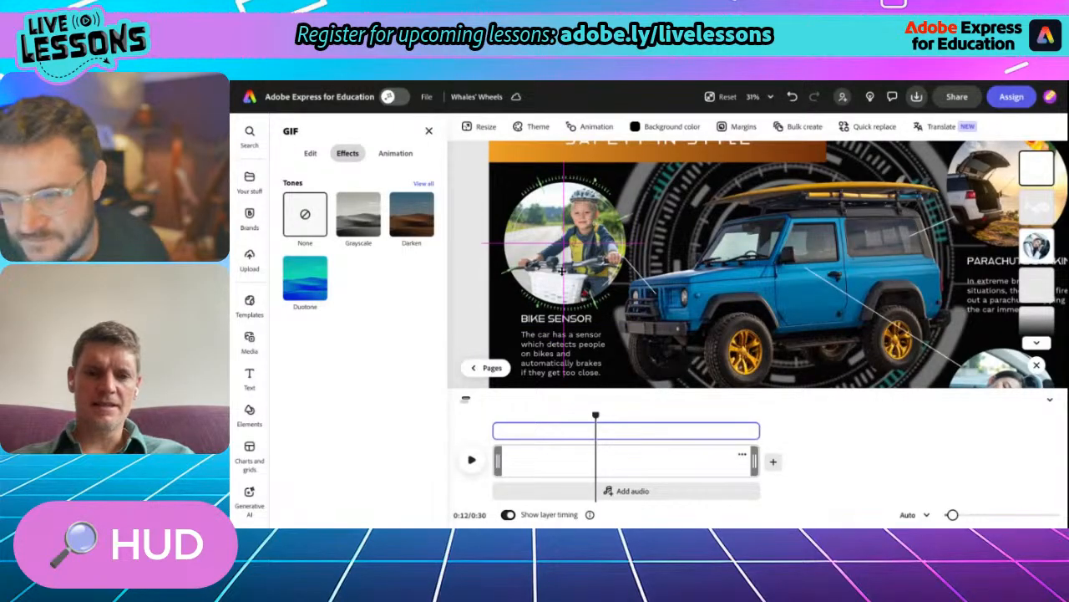
left_click_drag(562, 270, 563, 270)
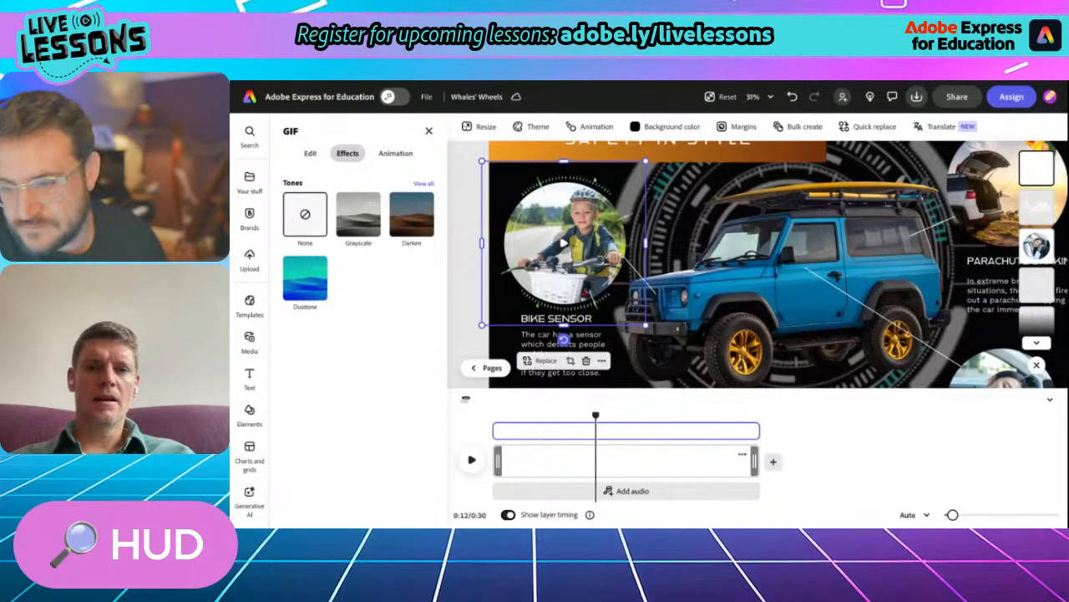
- Duplicate the HUD sticker and centre the copy around the round Driver Health photo
right_click(595, 359)
left_click(631, 230)
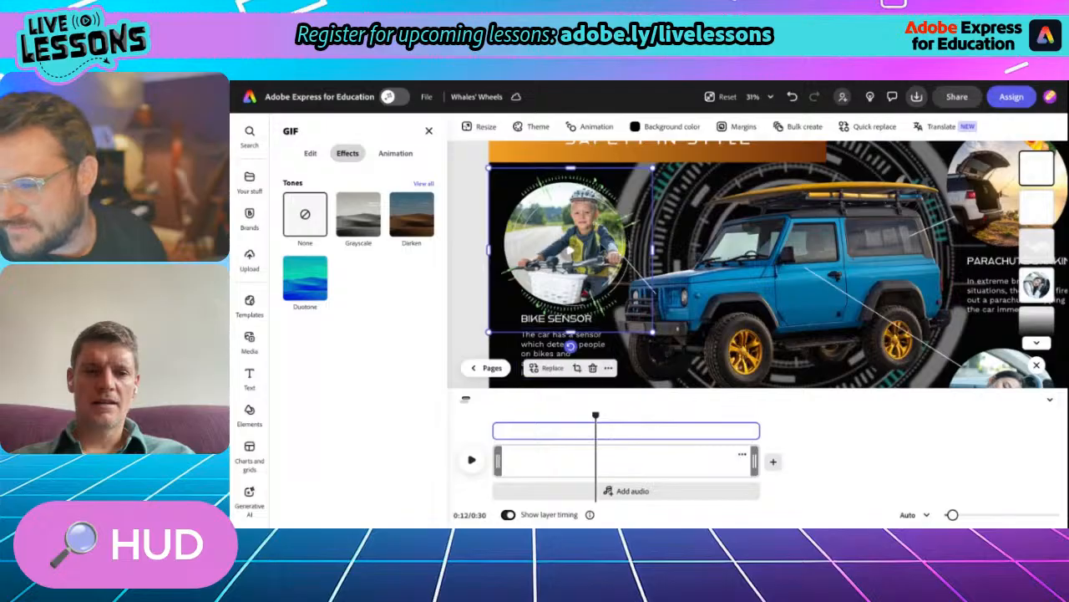
left_click_drag(599, 241, 764, 247)
scroll(765, 247, "right", 1)
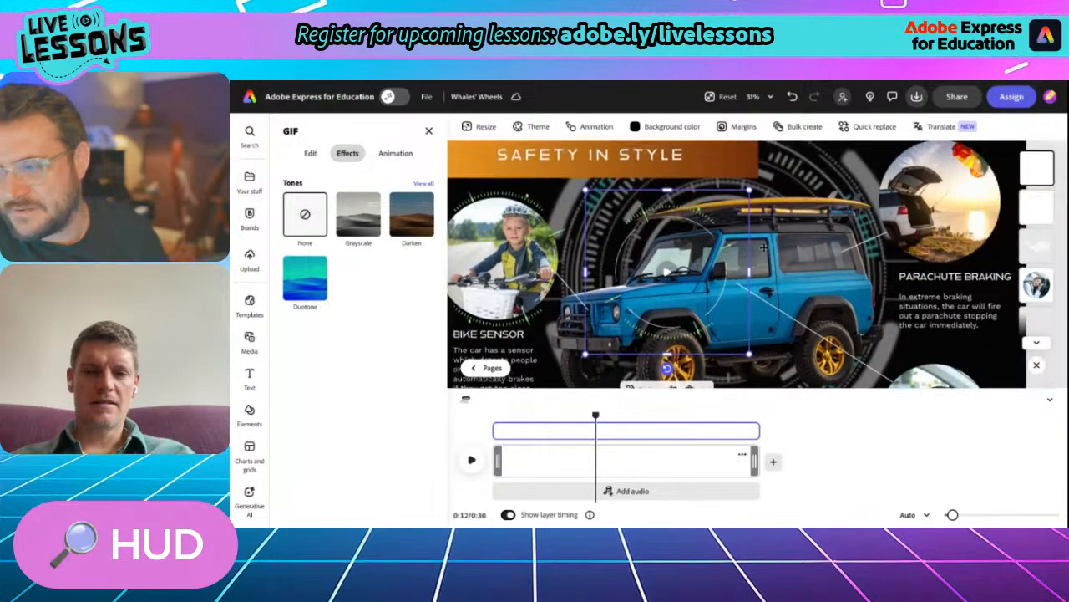
scroll(763, 247, "down", 2)
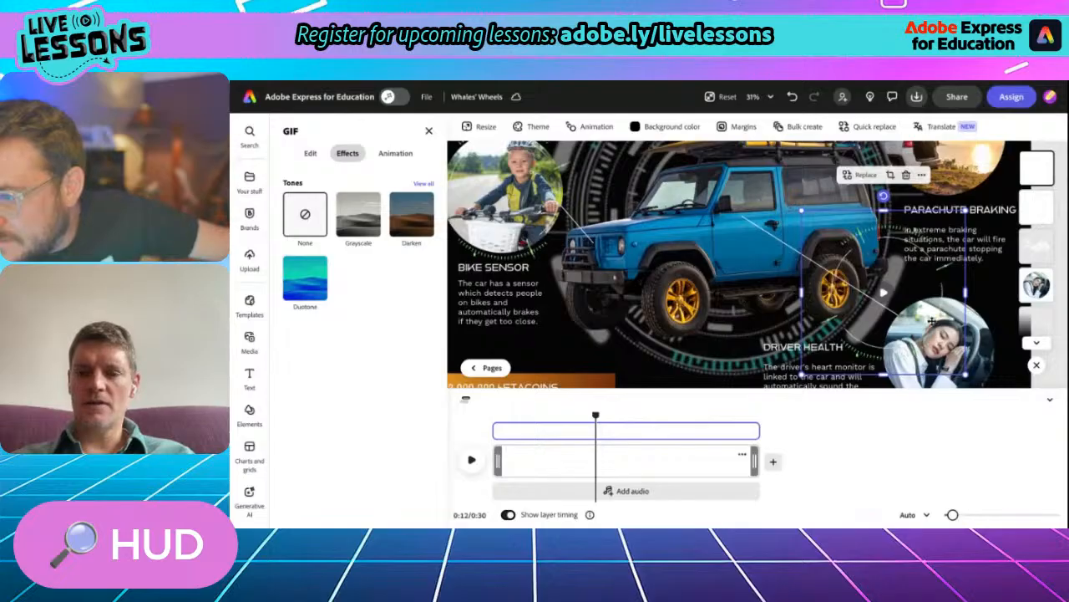
scroll(848, 304, "down", 3)
scroll(848, 304, "down", 1)
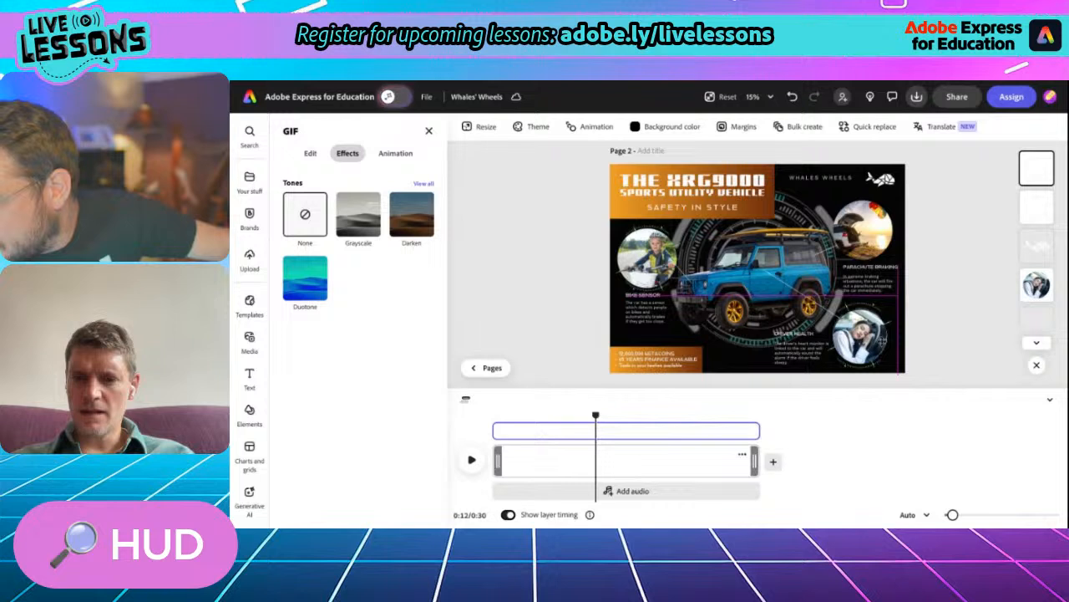
- Duplicate the Driver Health photo's HUD sticker and place the copy around the round Parachute Braking photo
left_click(883, 338)
left_click(895, 258)
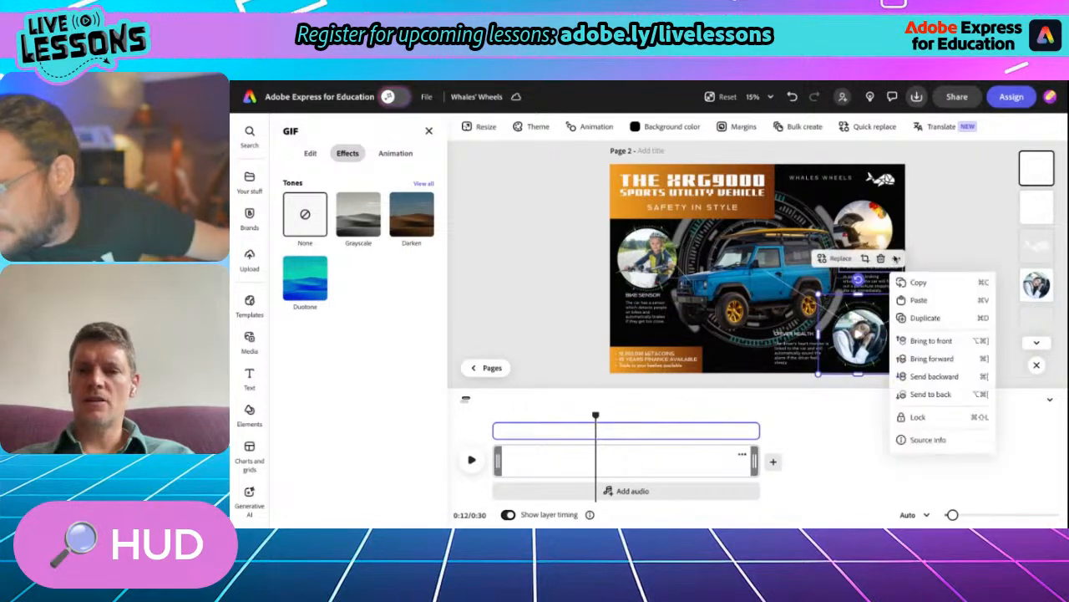
left_click(916, 315)
left_click_drag(873, 326, 870, 228)
scroll(869, 228, "up", 3)
scroll(870, 228, "up", 2)
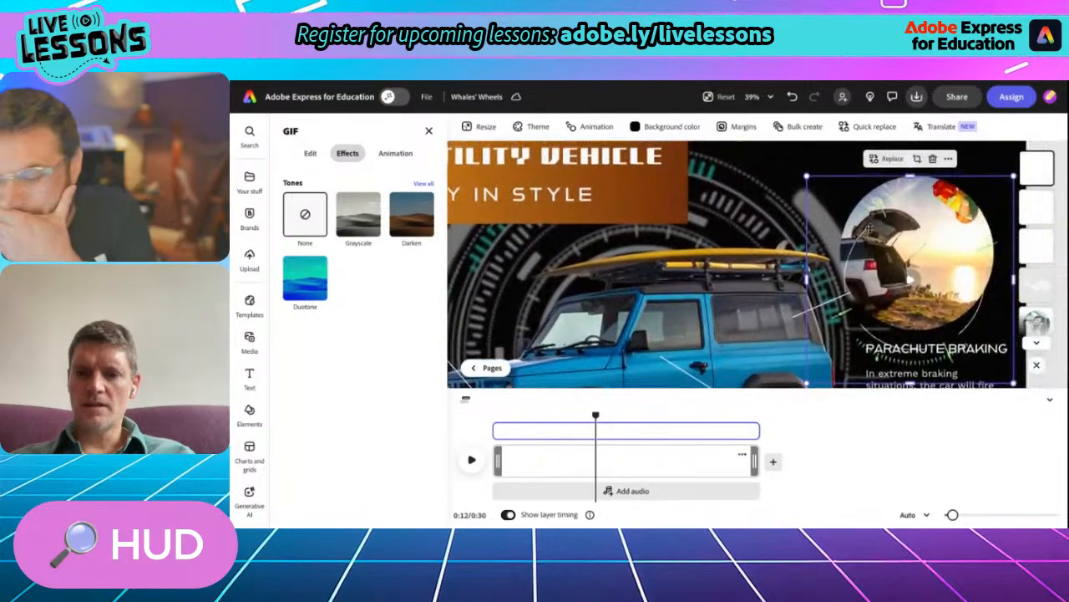
left_click_drag(894, 331, 897, 303)
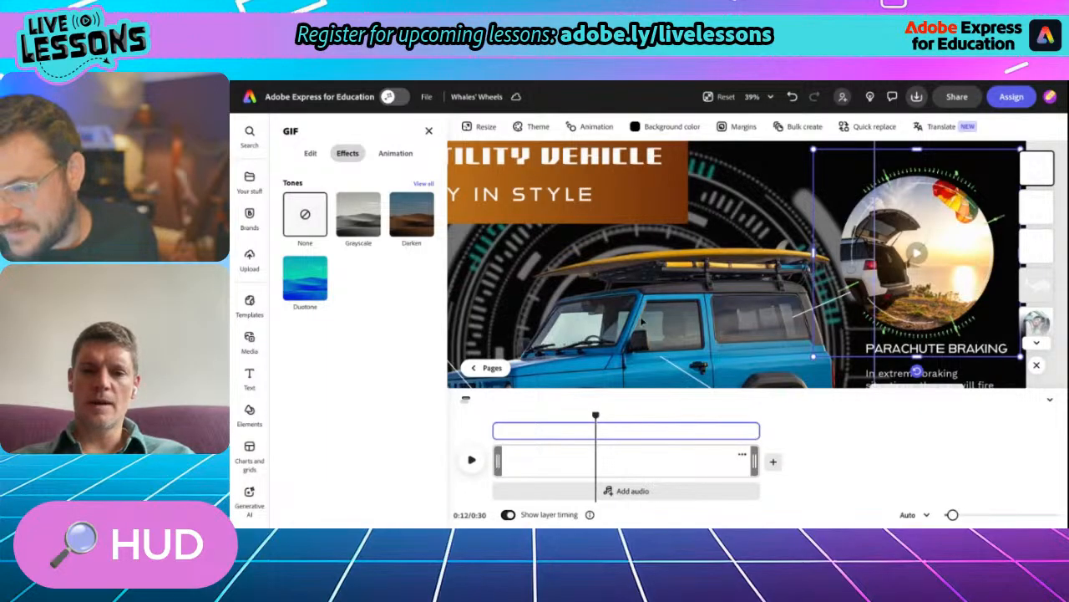
scroll(639, 320, "down", 5)
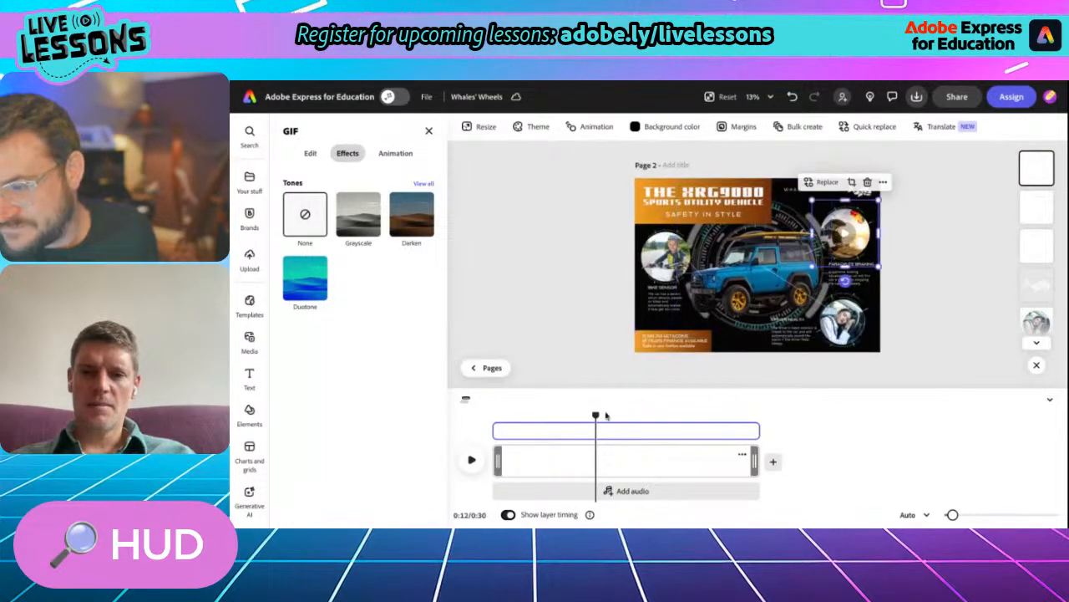
- Rewind page 2 of Whales' Wheels to the start, close its timeline editor and preview the page's animation
left_click_drag(596, 415, 470, 413)
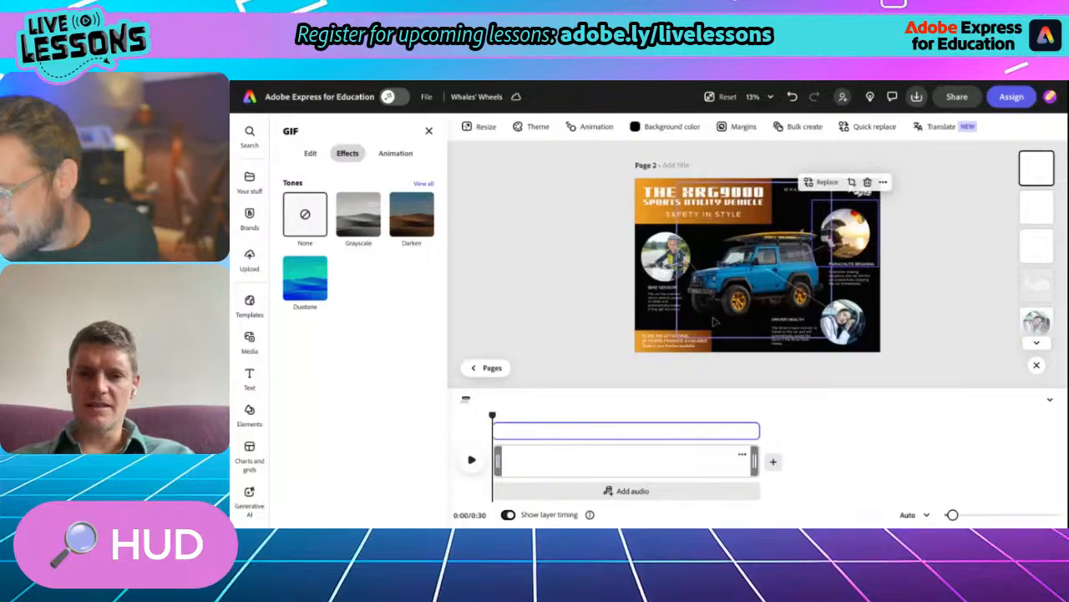
scroll(714, 322, "up", 2)
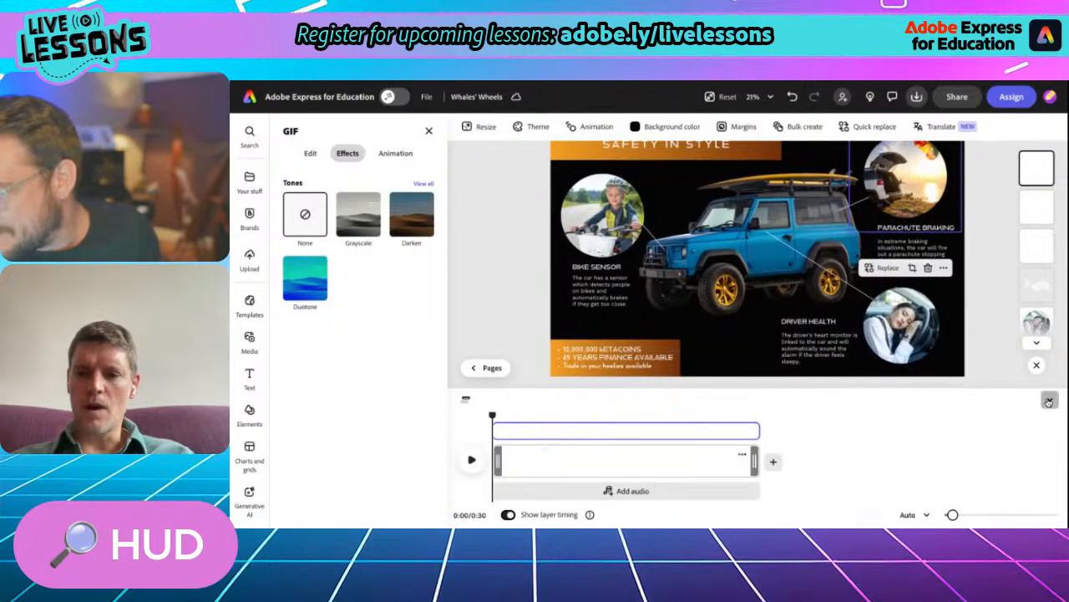
left_click(1049, 402)
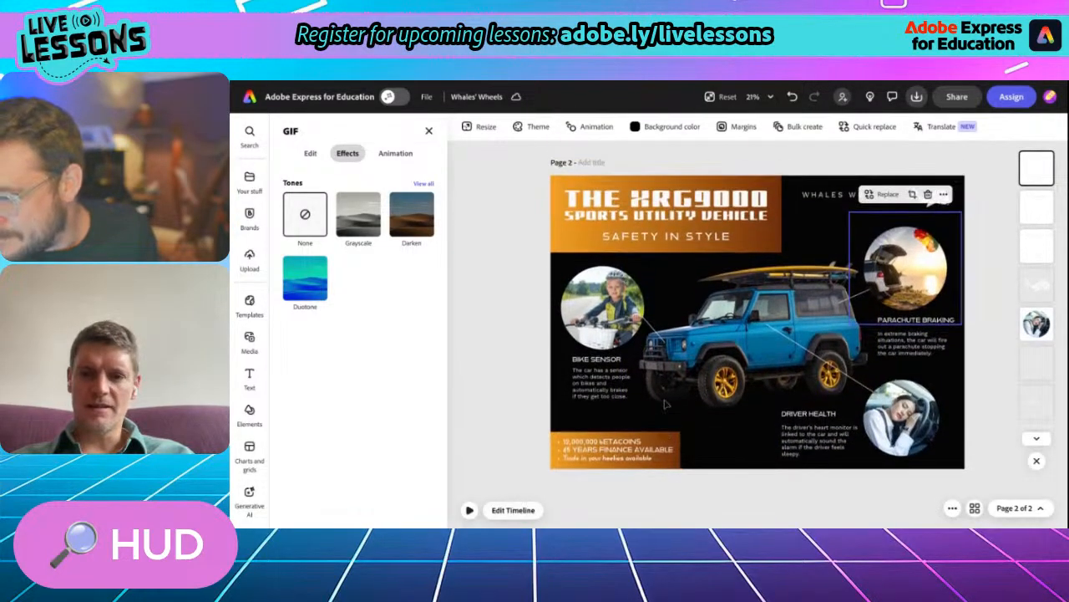
left_click(469, 511)
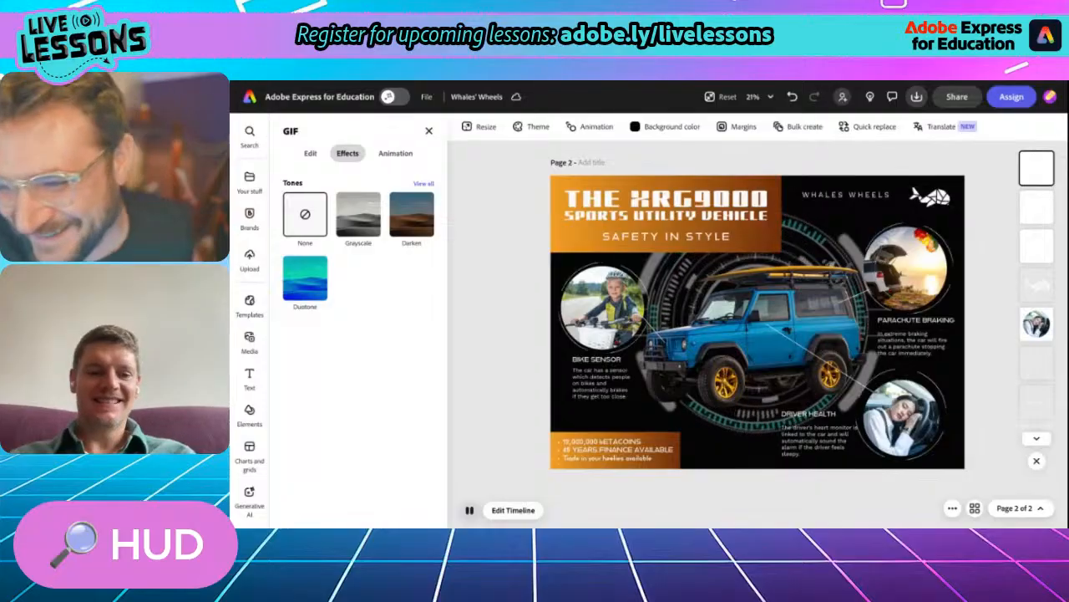
left_click(470, 509)
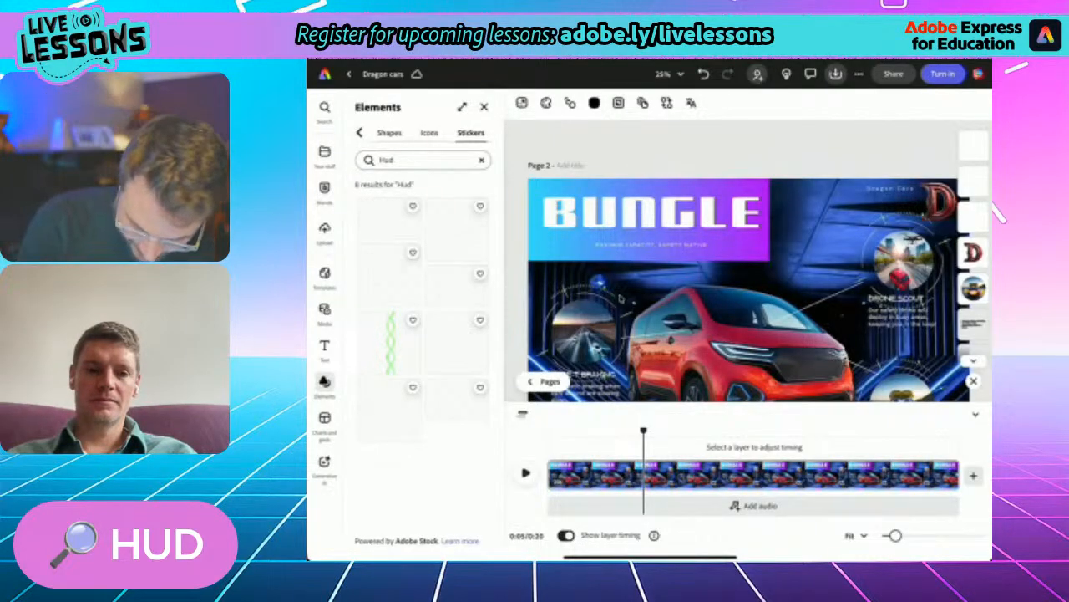
- Add a blank scene after the Bungle scene in the page 2 timeline of the Dragon cars file
left_click_drag(895, 536, 891, 535)
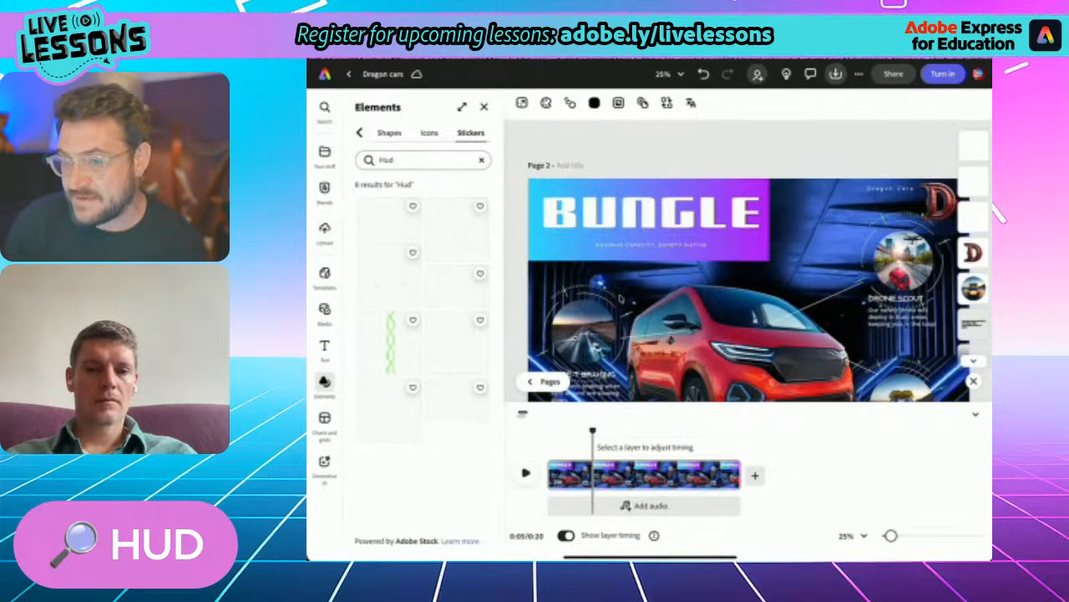
left_click(754, 475)
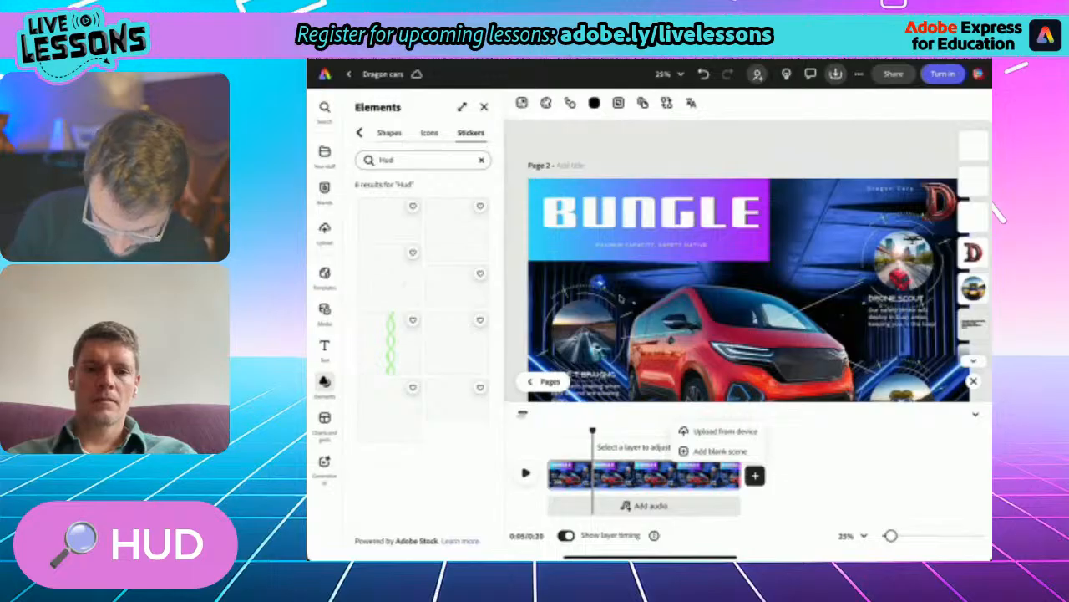
left_click(720, 451)
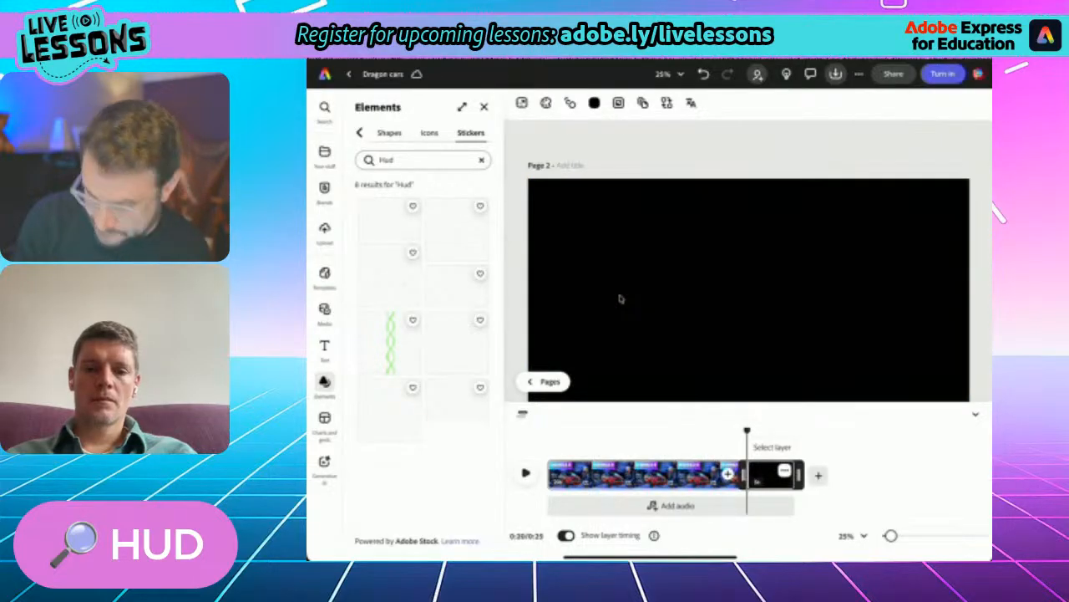
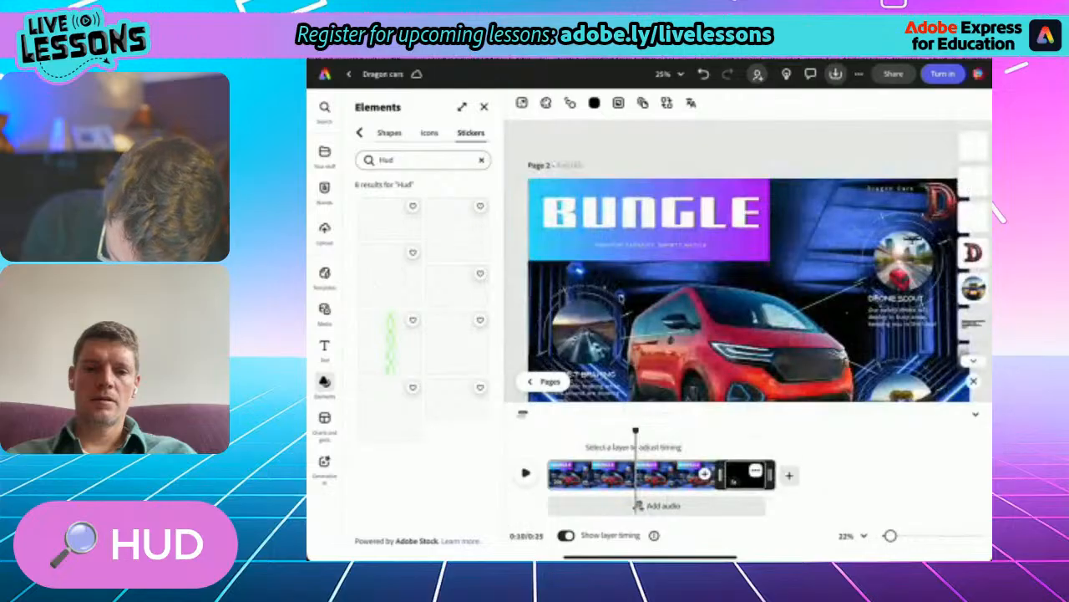
- Move the playhead to the blank scene and search the stock videos for "Hud"
left_click_drag(636, 430, 742, 431)
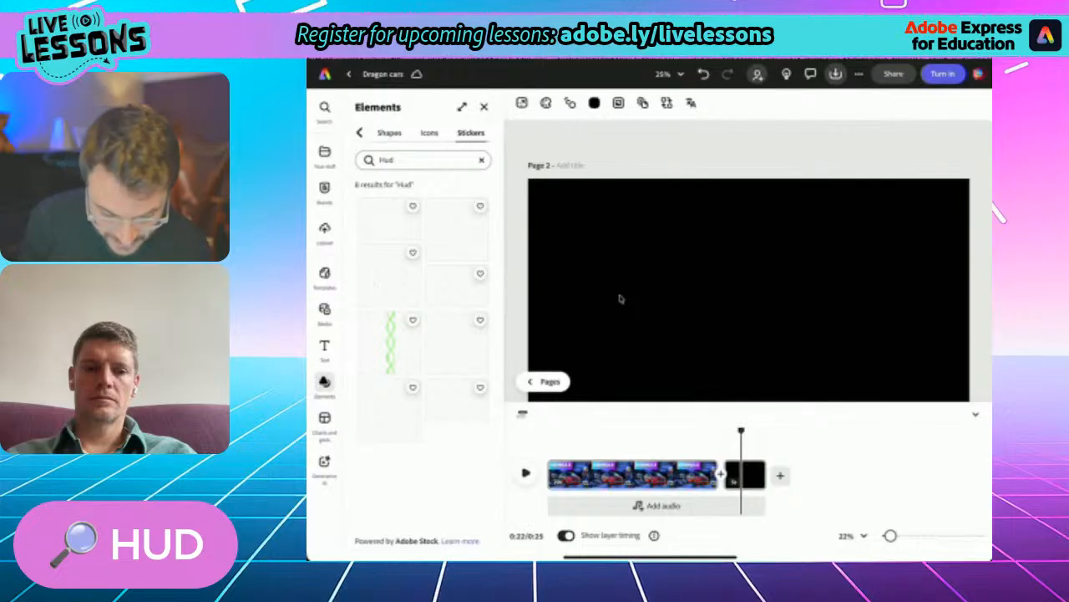
left_click(325, 311)
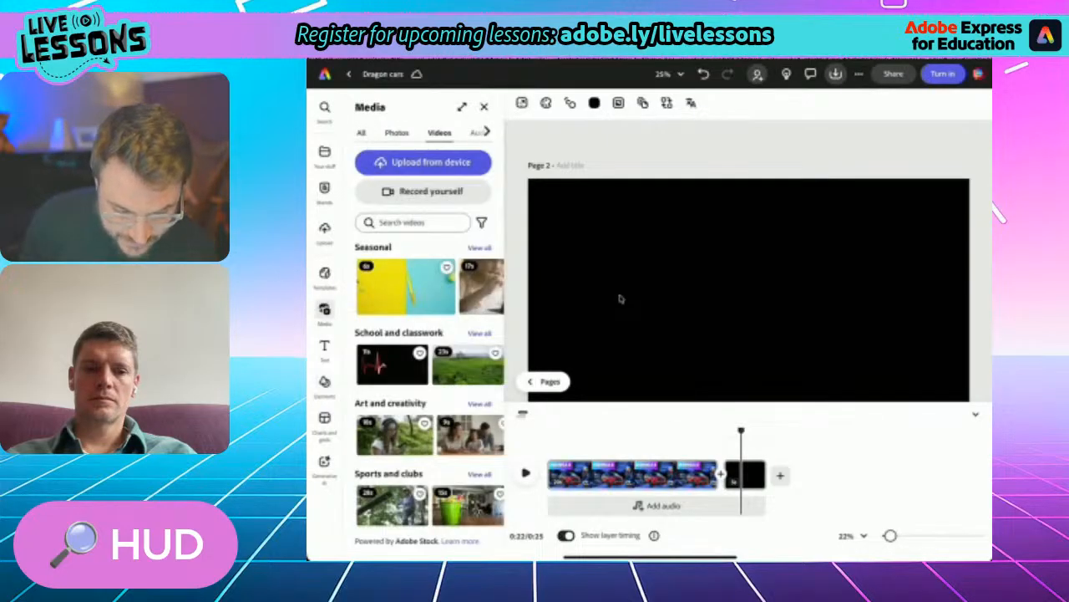
left_click(412, 222)
type("Hu")
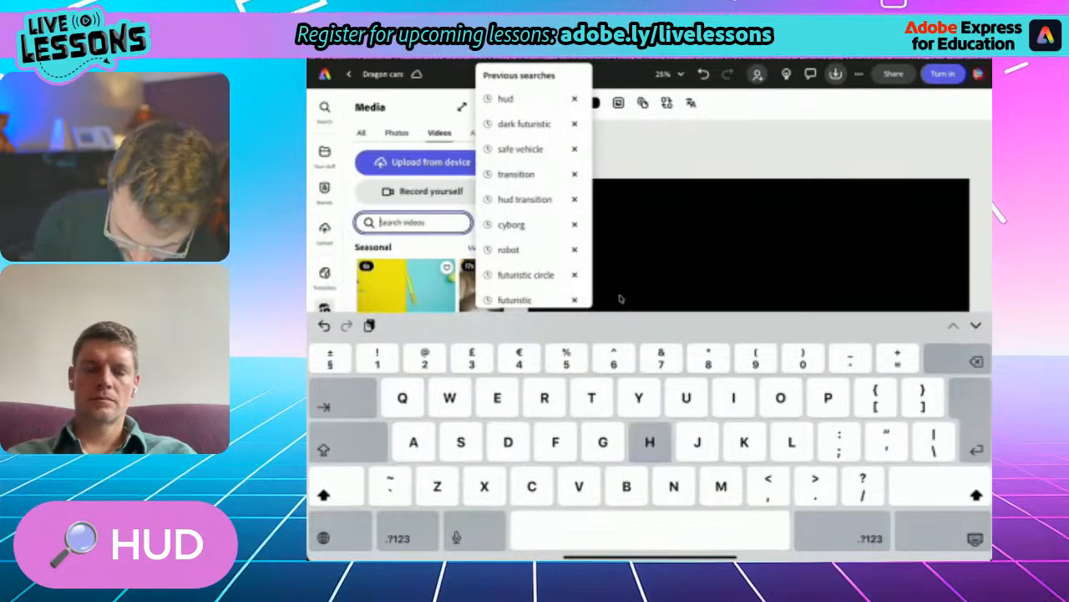
type("d")
key("Return")
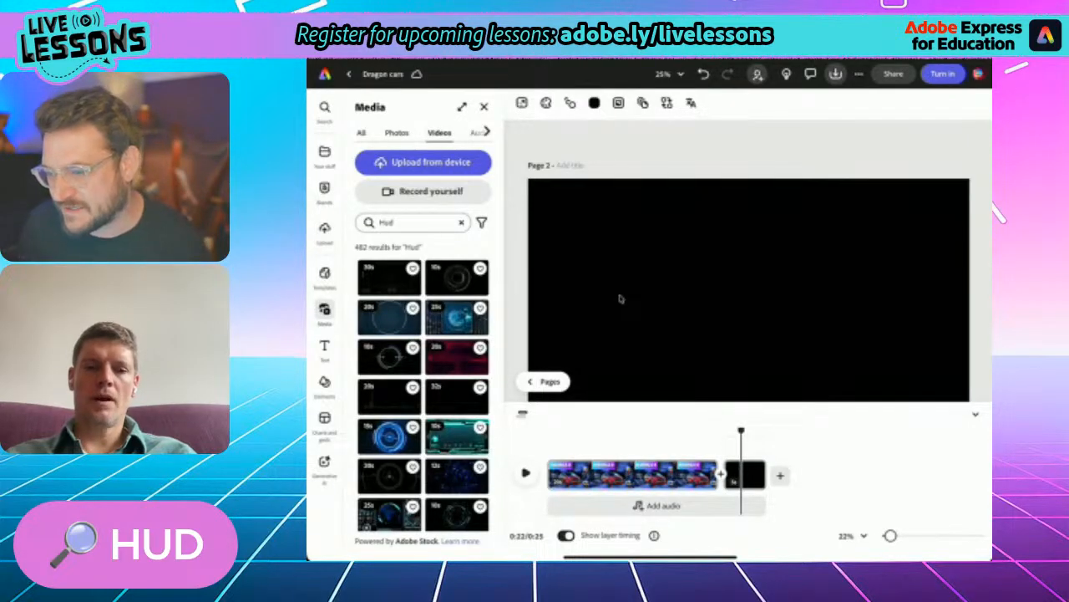
- Add the 30-second HUD video with the glowing white and blue ring as a layer on the blank scene's canvas
scroll(423, 385, "down", 4)
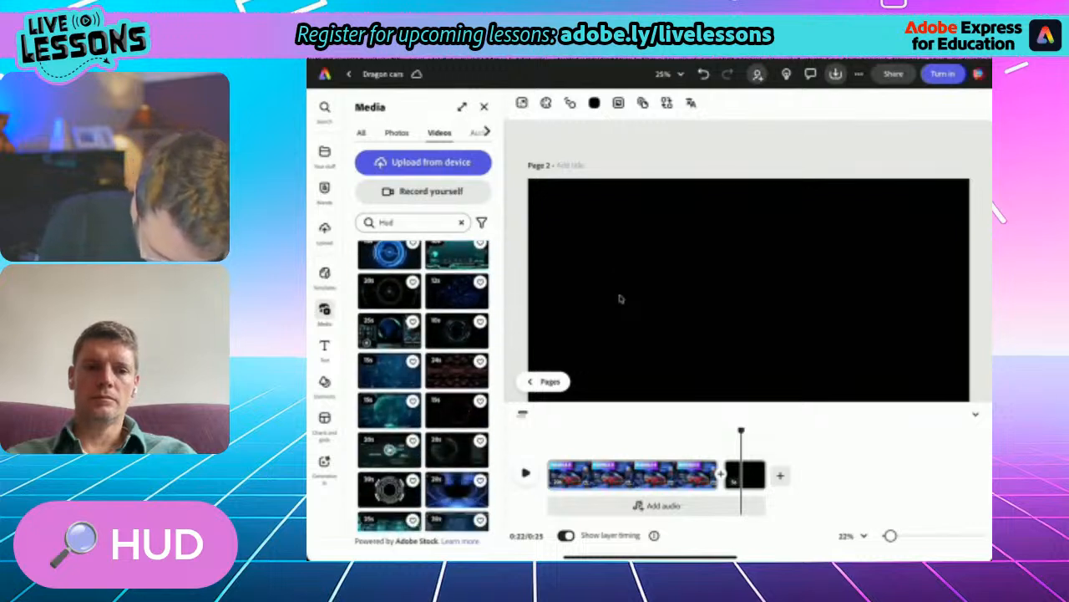
scroll(423, 384, "down", 3)
scroll(423, 384, "down", 5)
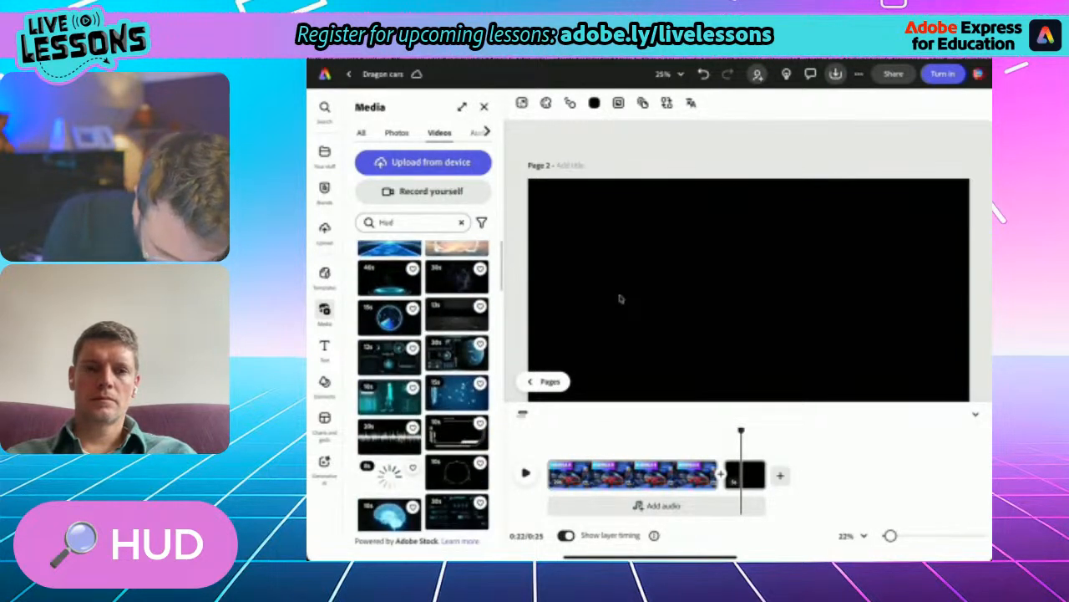
scroll(423, 385, "down", 4)
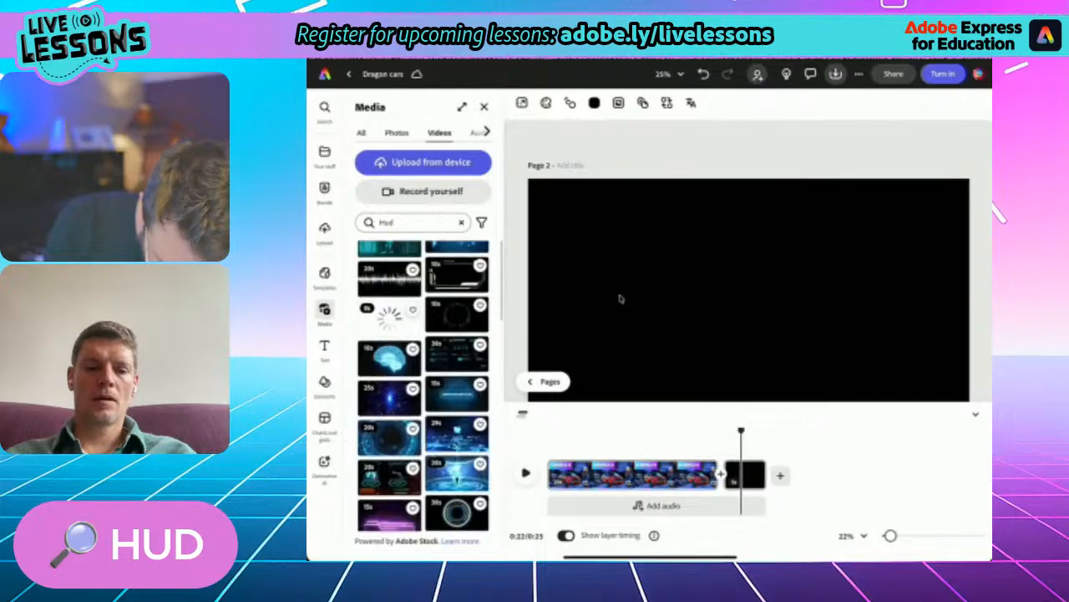
scroll(422, 384, "down", 3)
left_click(457, 395)
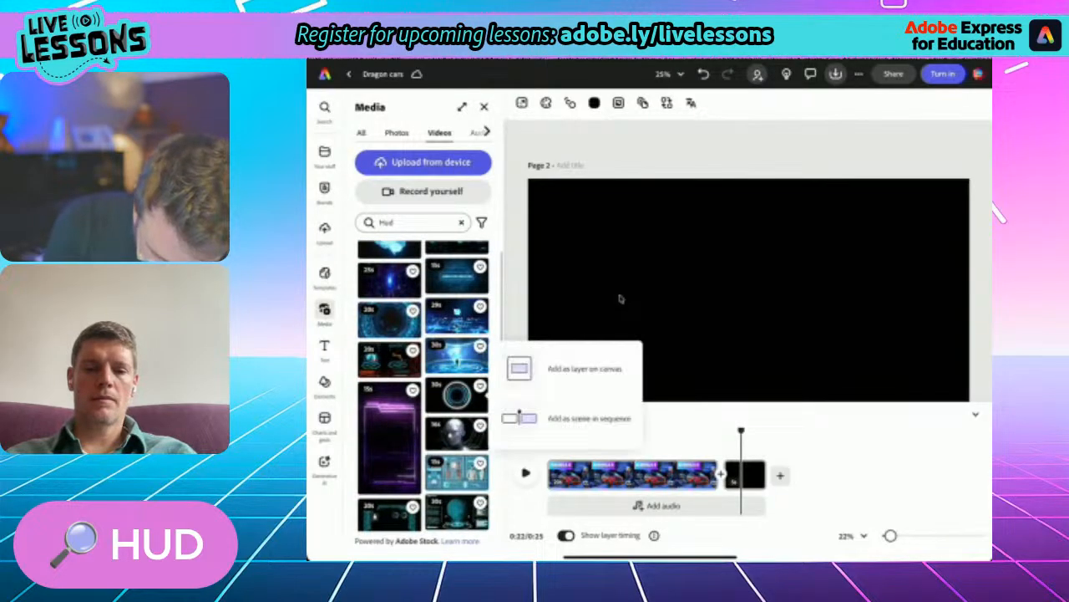
left_click(585, 368)
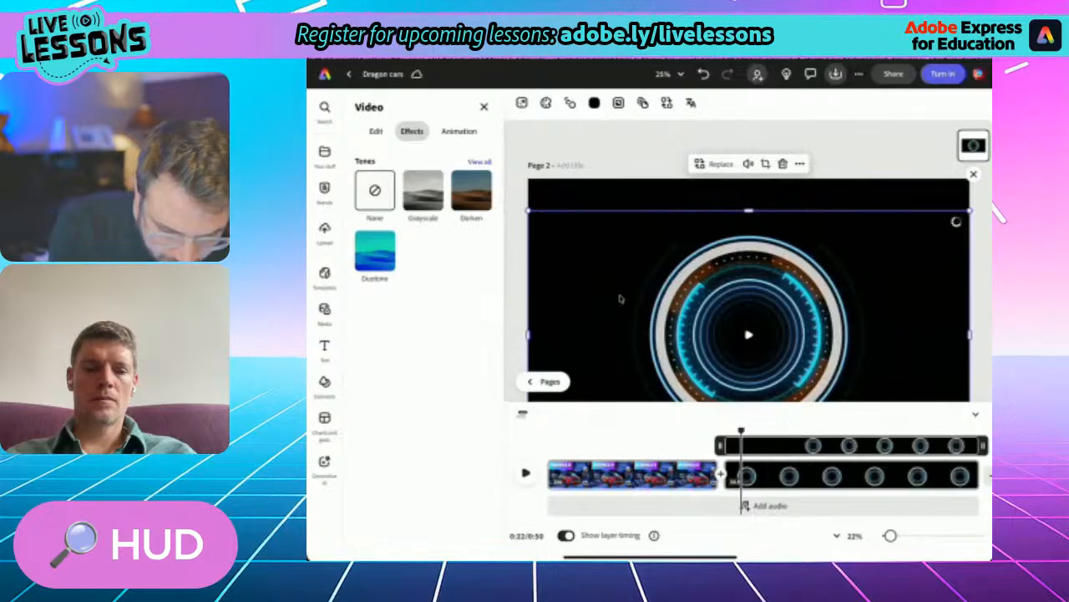
- Make the HUD ring video fill the page, centre it and briefly play the scene
left_click(376, 131)
left_click(422, 180)
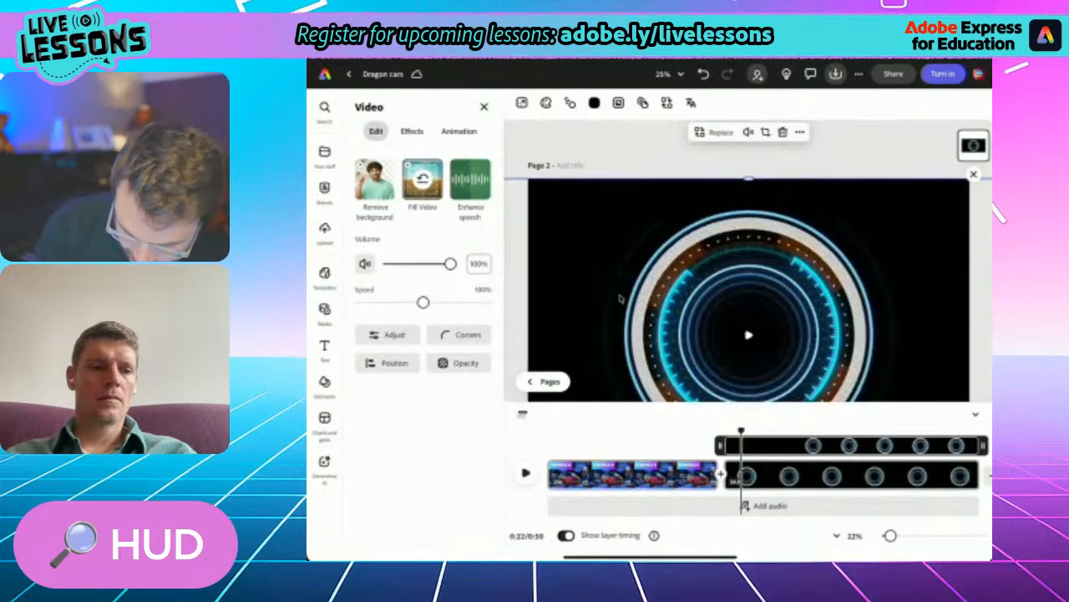
scroll(620, 298, "down", 3)
mouse_move(747, 334)
left_mouse_down()
mouse_move(746, 269)
mouse_move(746, 324)
left_mouse_up()
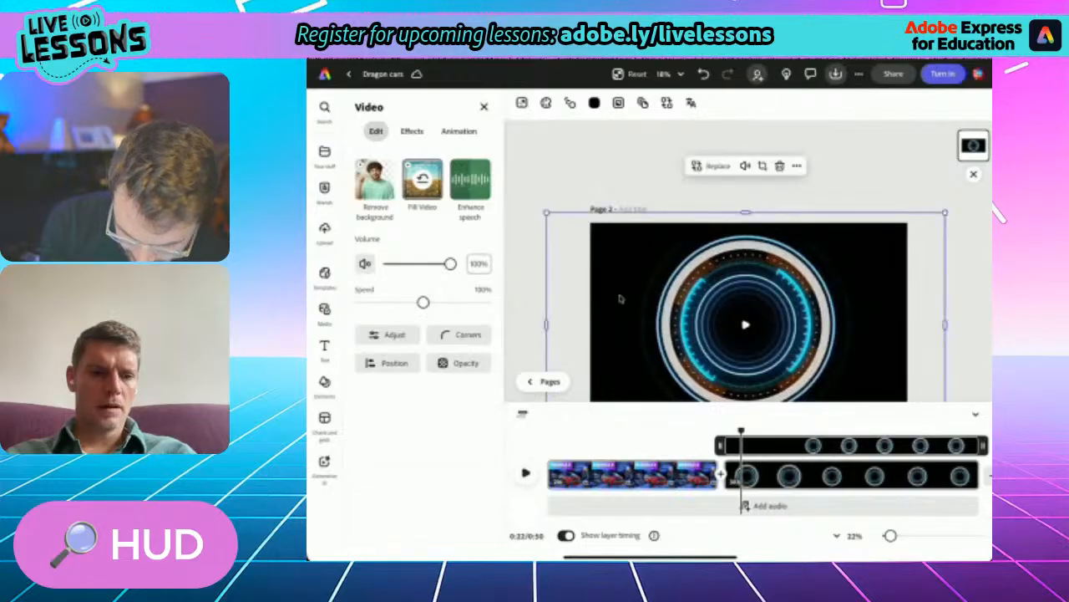
left_click(797, 165)
key("Escape")
key("Escape")
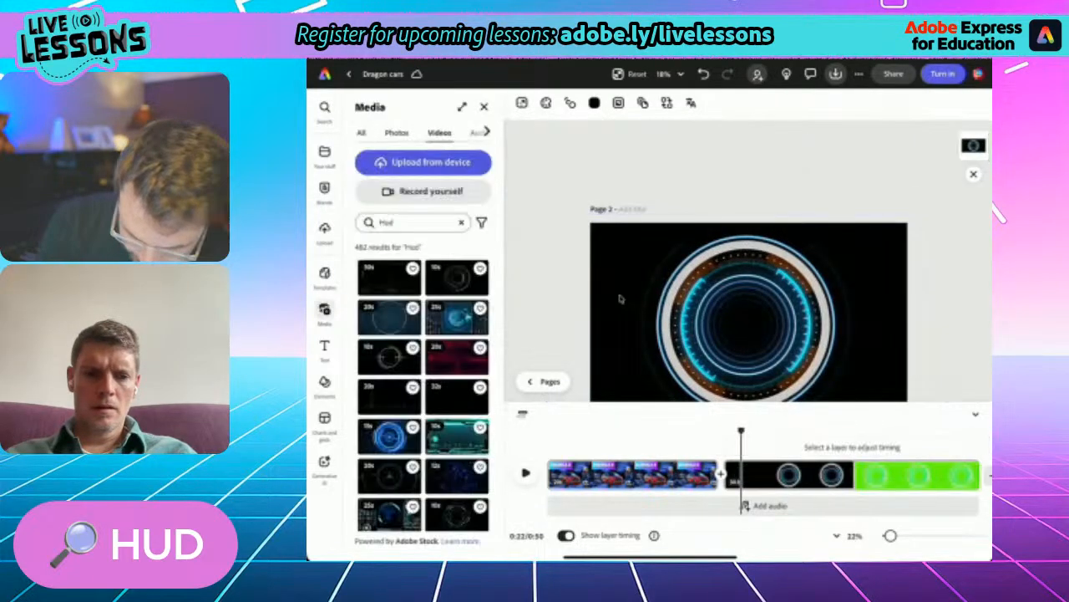
scroll(620, 298, "down", 1)
scroll(620, 298, "down", 2)
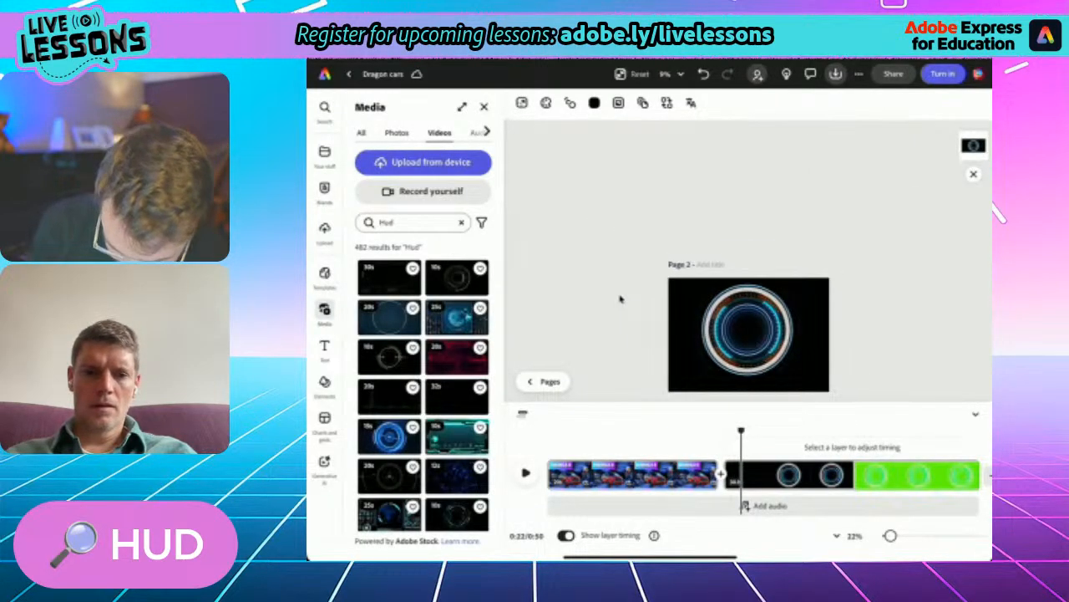
left_click(620, 299)
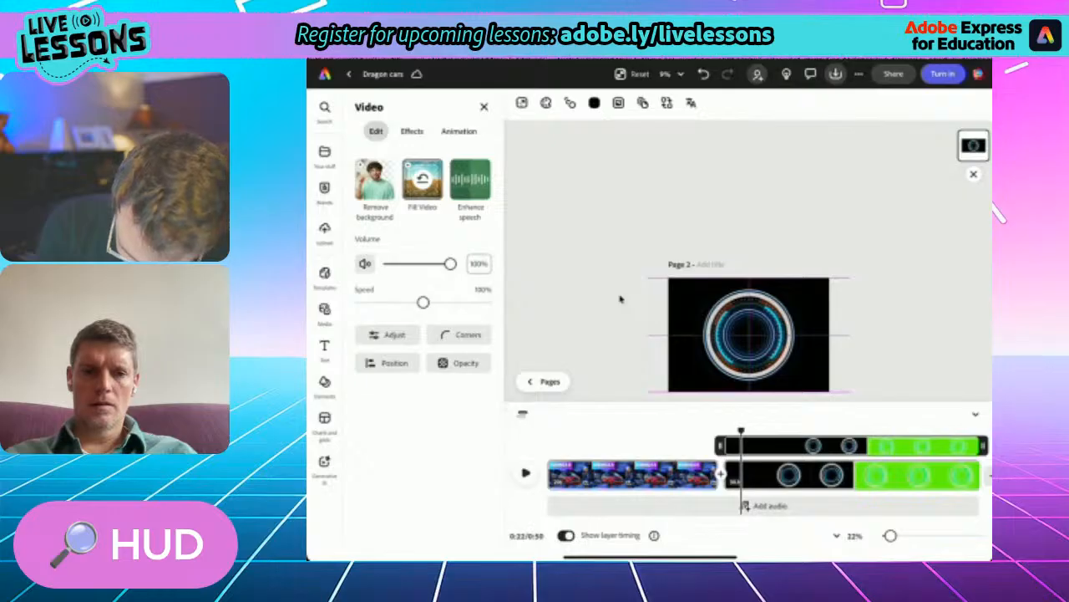
key("space")
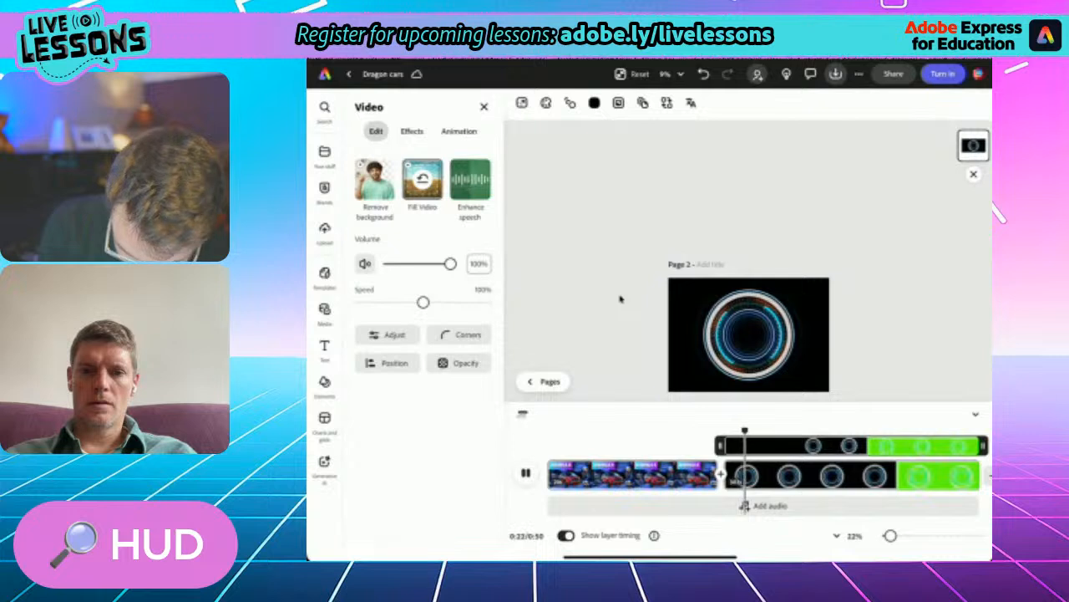
key("space")
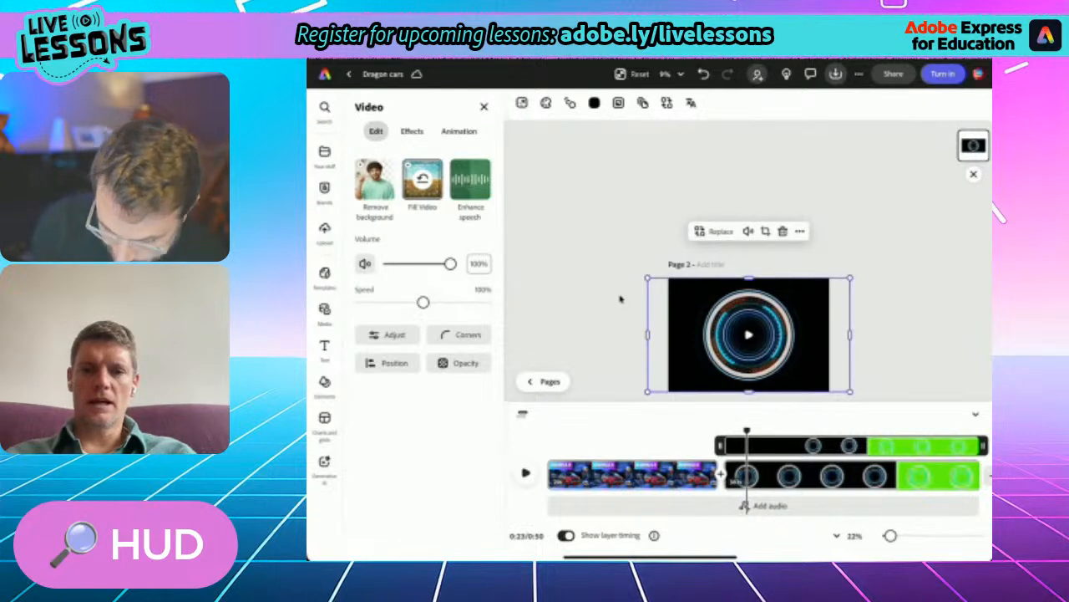
- Go back to the Bungle scene and copy its red D logo
left_click_drag(747, 431, 642, 430)
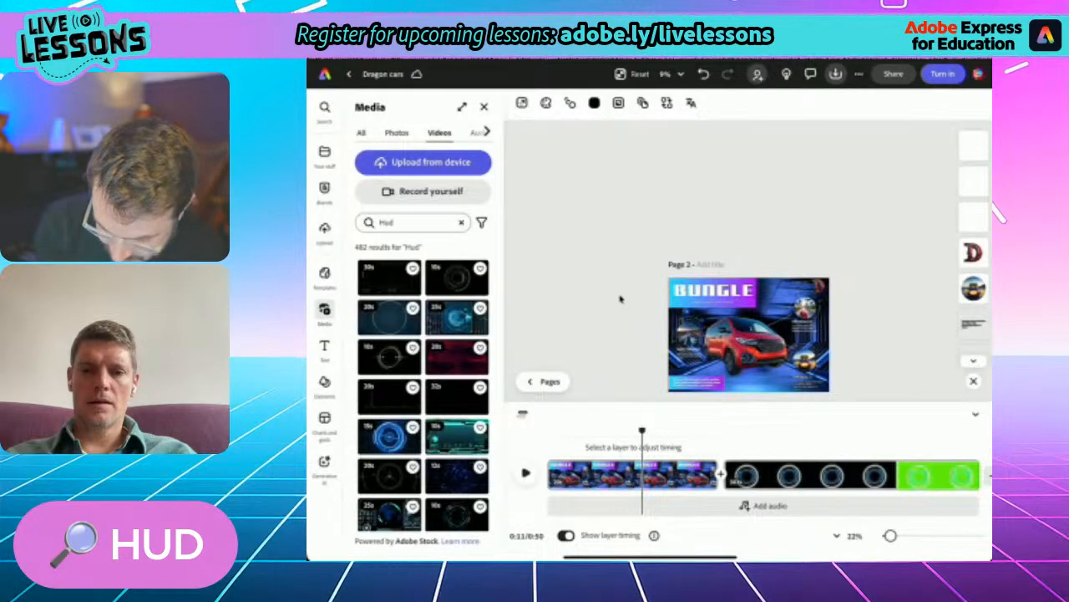
scroll(620, 298, "up", 5)
scroll(621, 298, "down", 2)
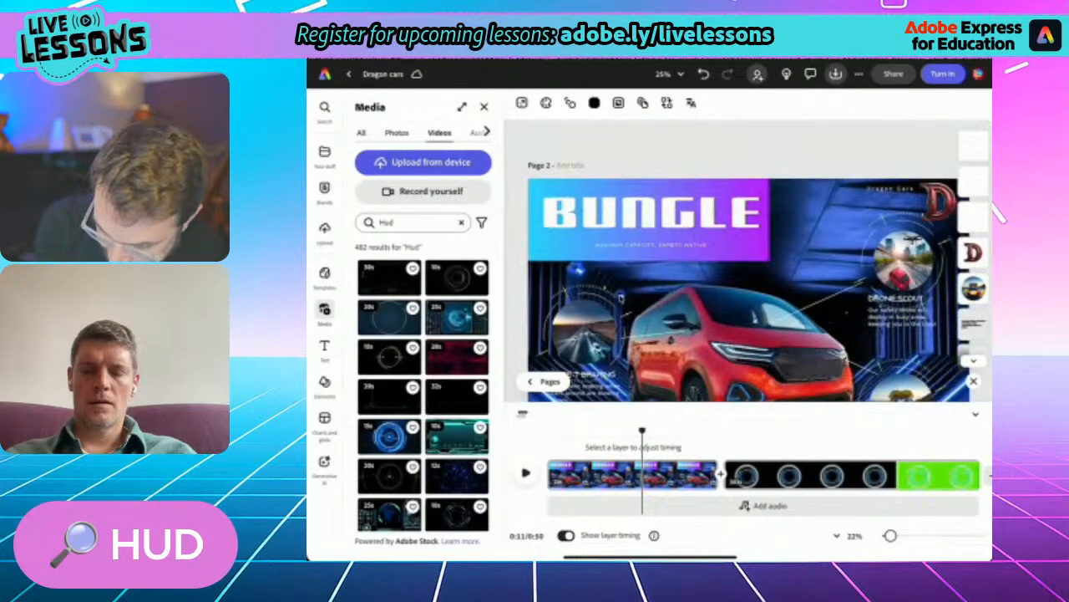
left_click(735, 342)
left_click(981, 166)
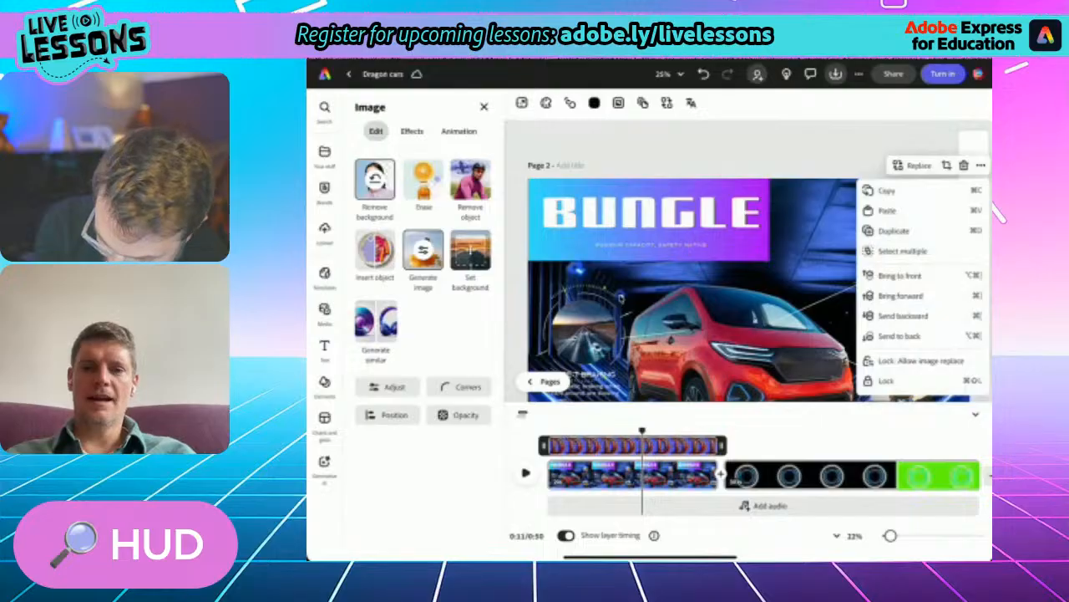
left_click(981, 165)
- Paste the D logo into the HUD ring scene and enlarge it over the centre of the ring
left_click_drag(642, 431, 769, 432)
scroll(621, 298, "down", 5)
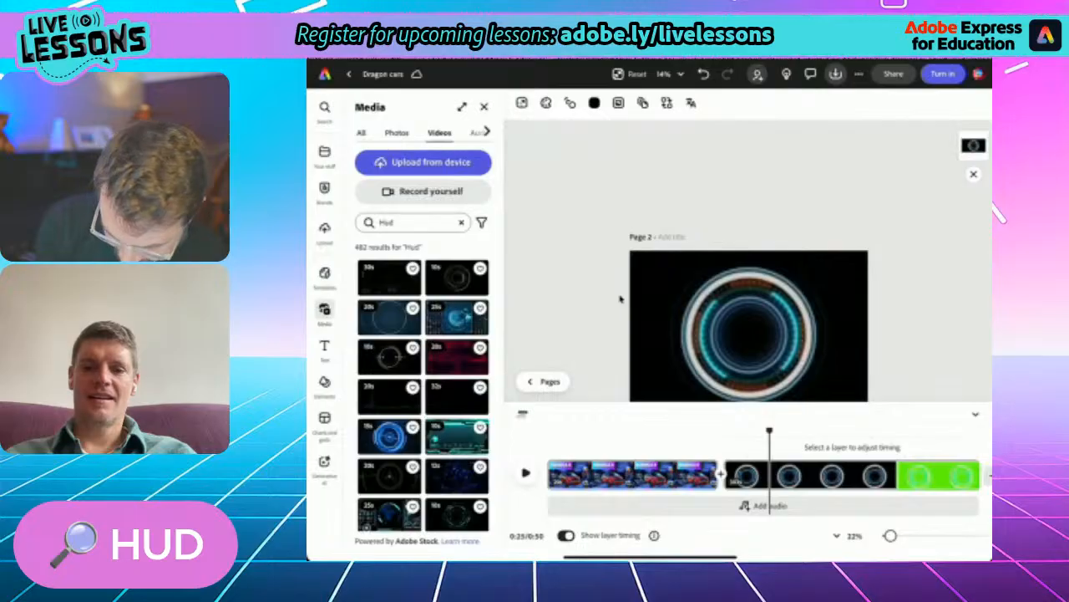
right_click(764, 286)
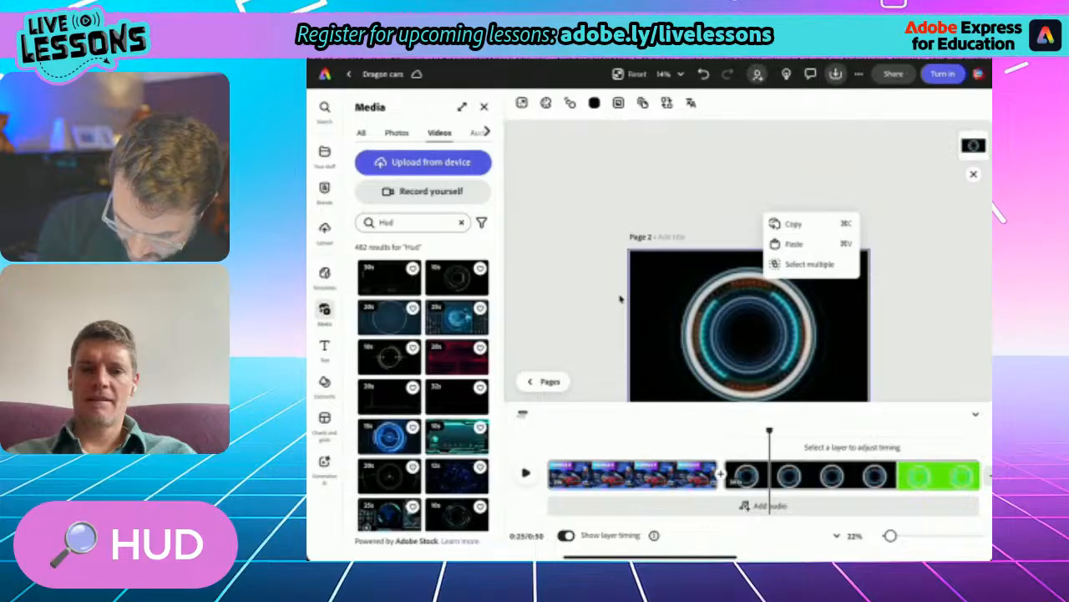
left_click(794, 244)
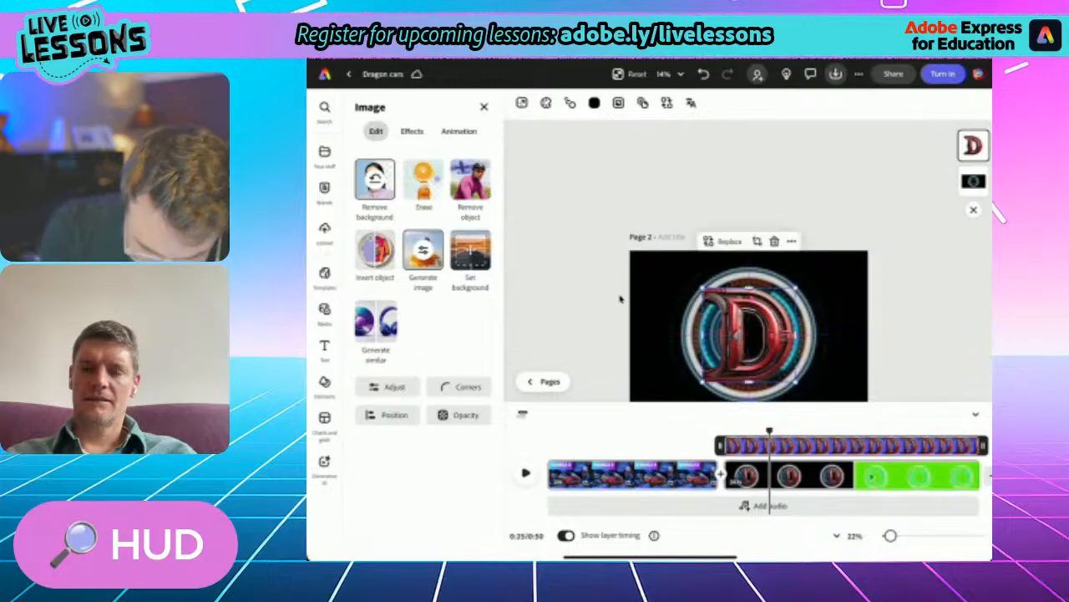
- Apply the Lift shadow effect to the D logo in the ring scene
left_click(412, 131)
left_click(472, 475)
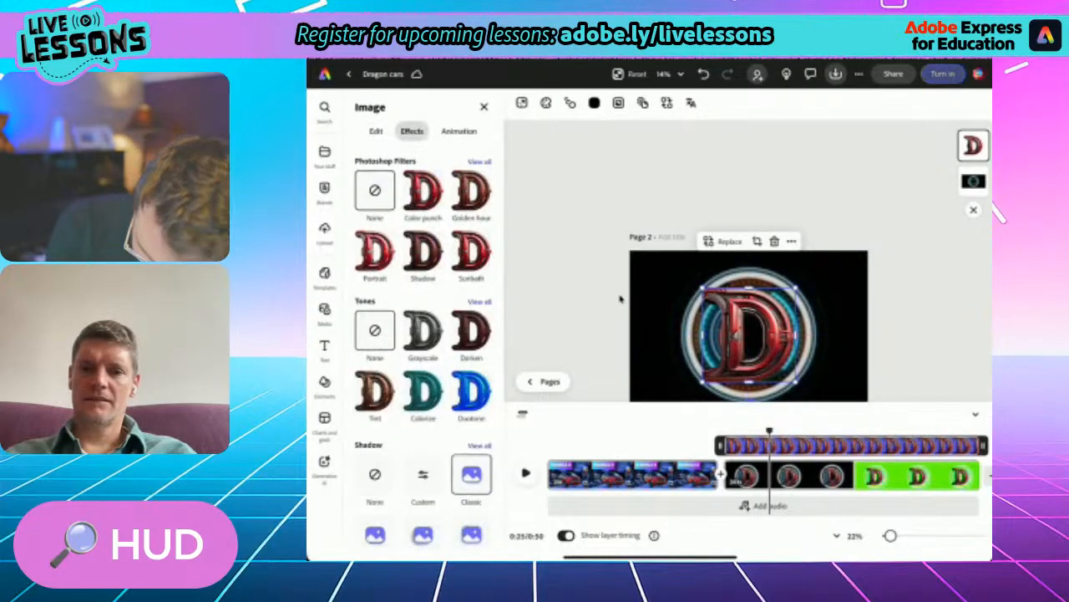
scroll(423, 342, "down", 1)
left_click(423, 509)
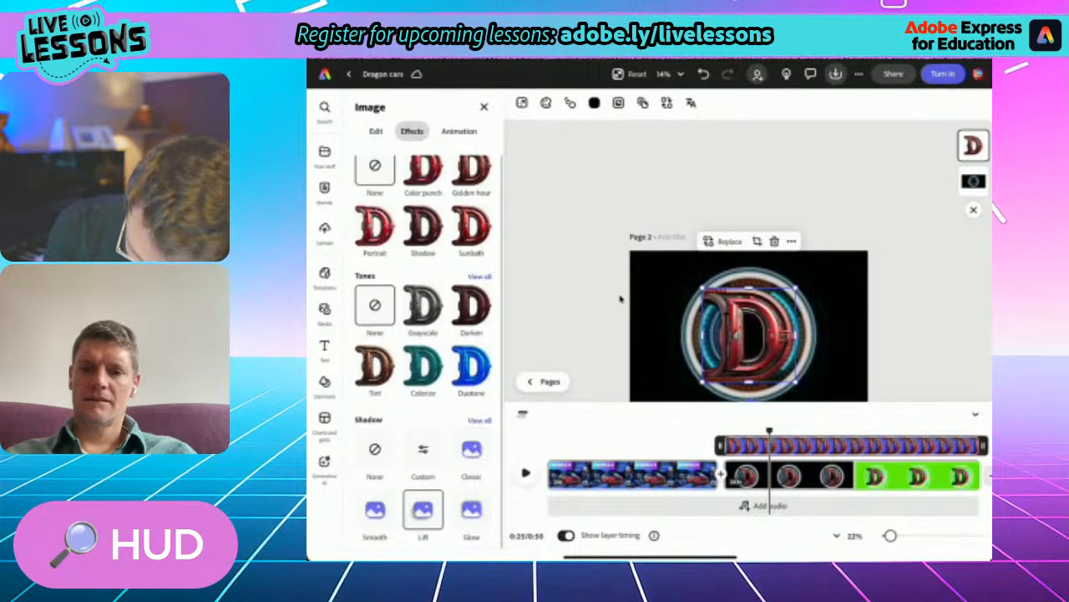
left_click(621, 299)
- Trim the end of the D logo scene so the page 2 video ends at 0:27
scroll(621, 299, "down", 3)
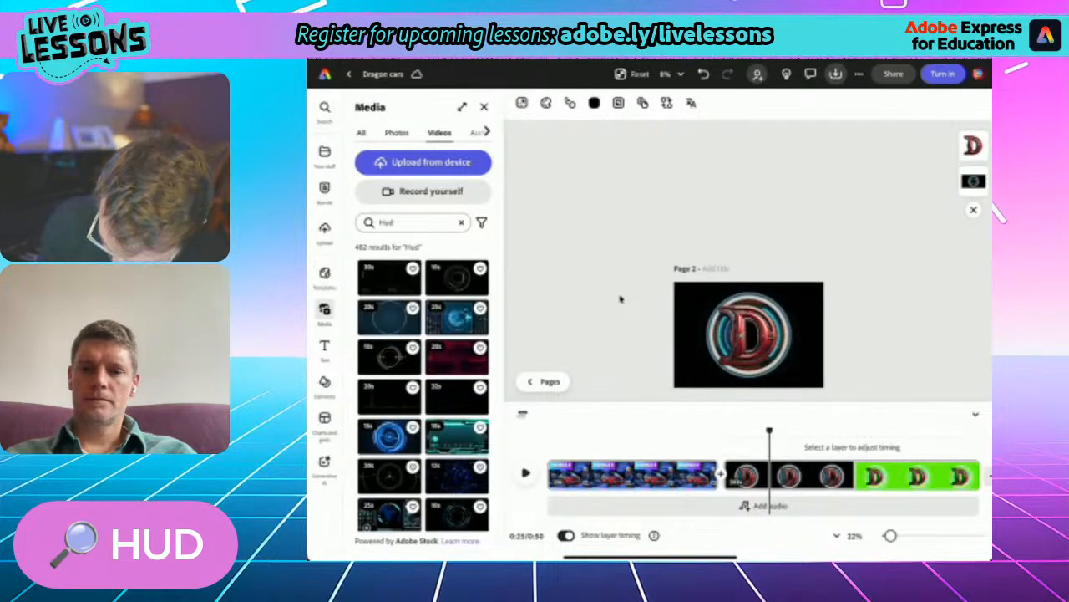
left_click(749, 334)
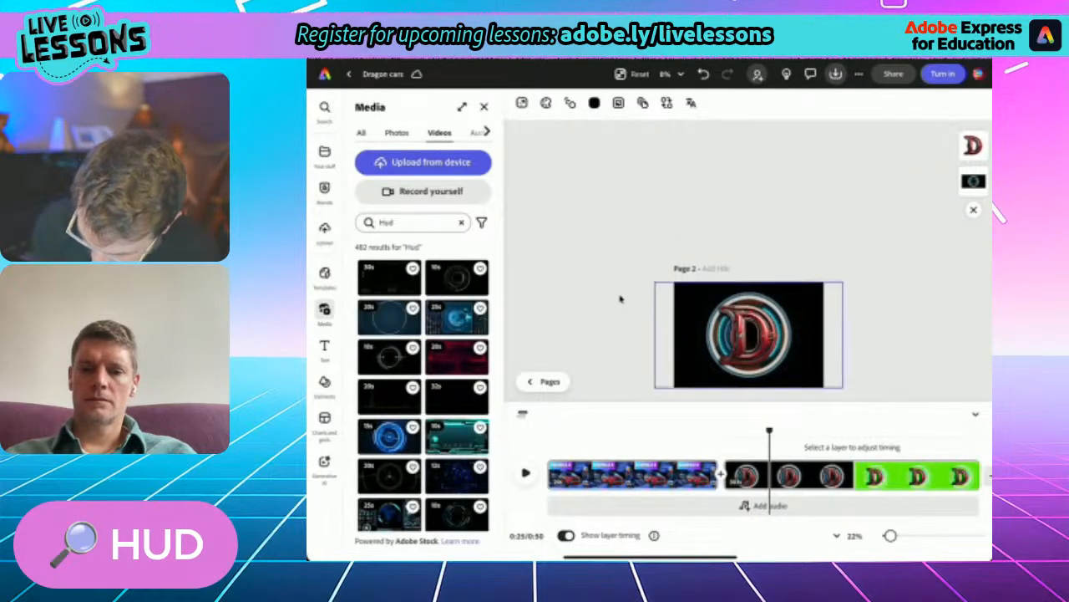
left_click_drag(961, 474, 784, 475)
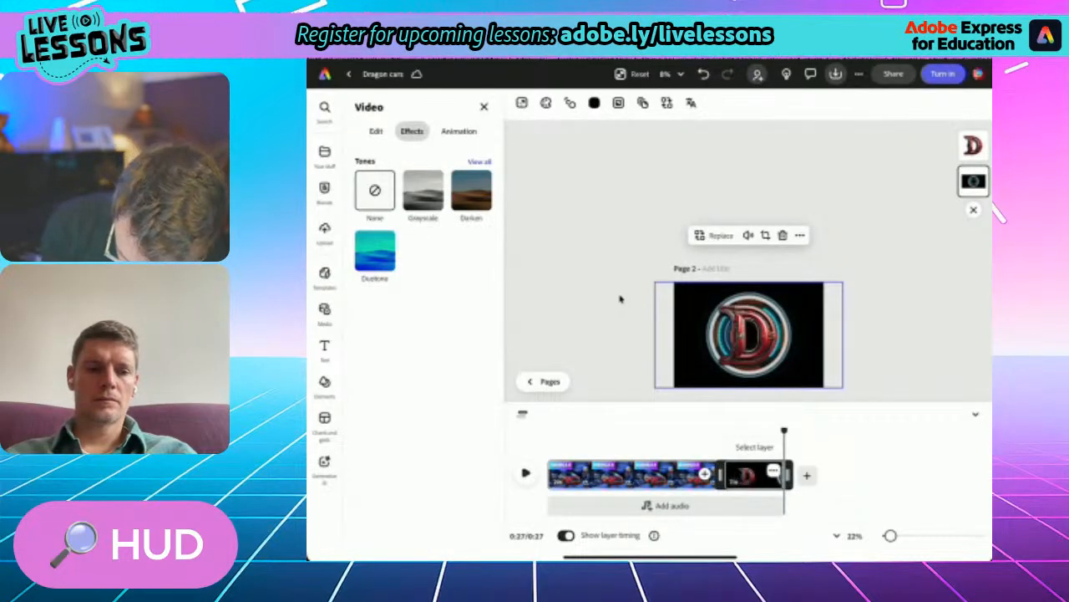
left_click(623, 474)
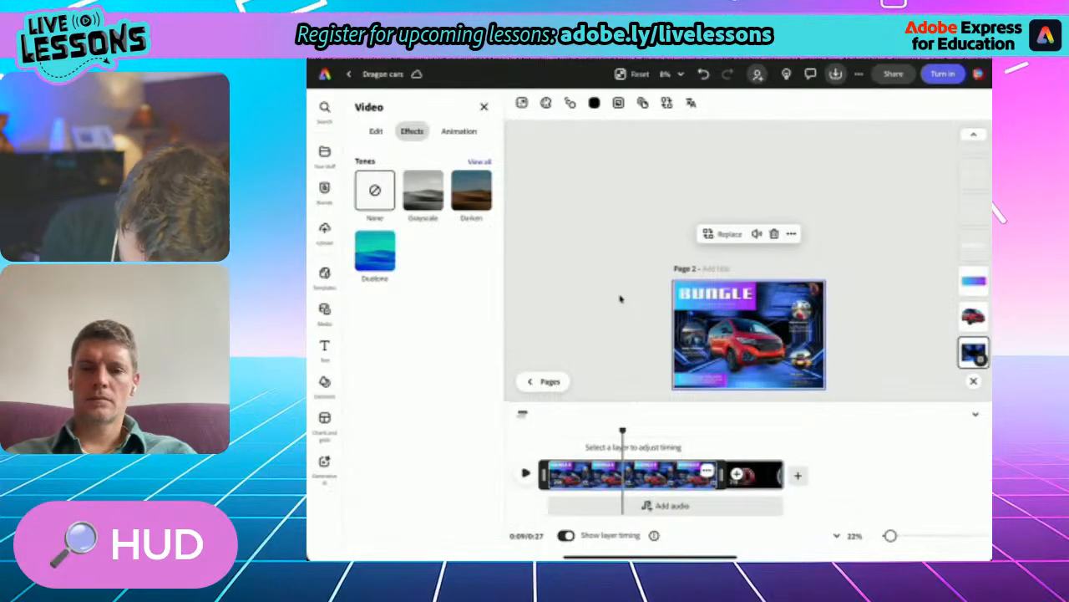
left_click(754, 474)
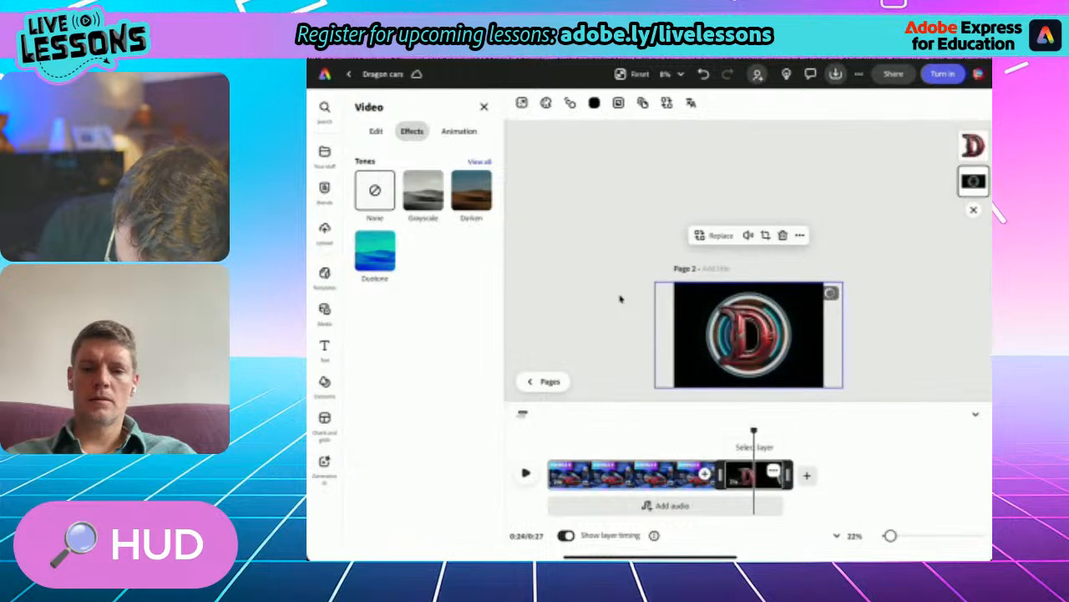
left_click(774, 470)
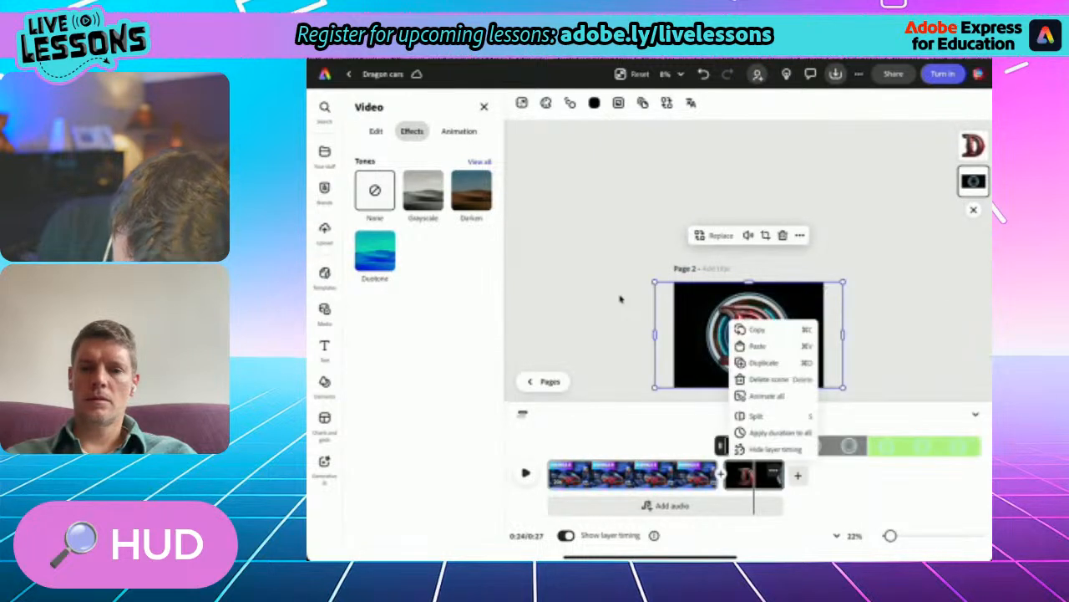
left_click(620, 298)
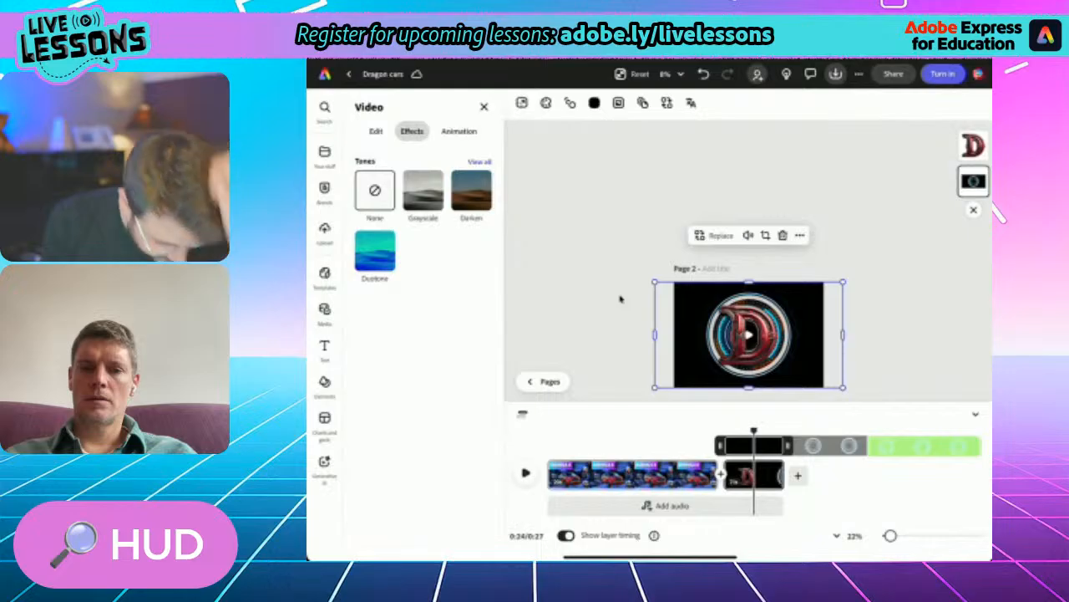
- Rewind the page 2 timeline to 0:00 and bring the Bungle scene into view
left_click_drag(754, 431, 548, 431)
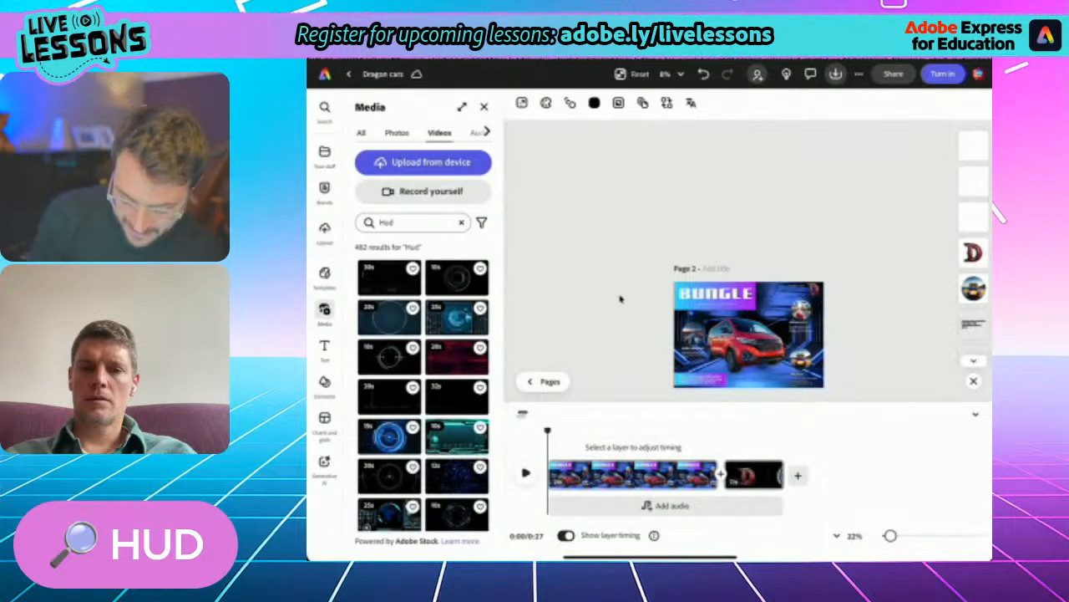
key("ctrl+0")
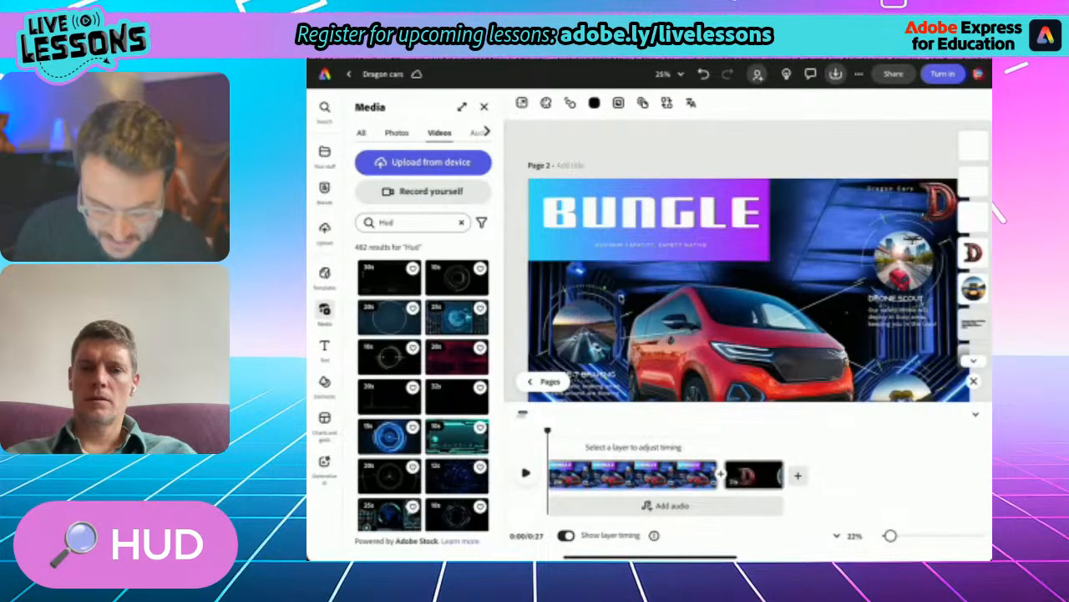
scroll(620, 298, "down", 4)
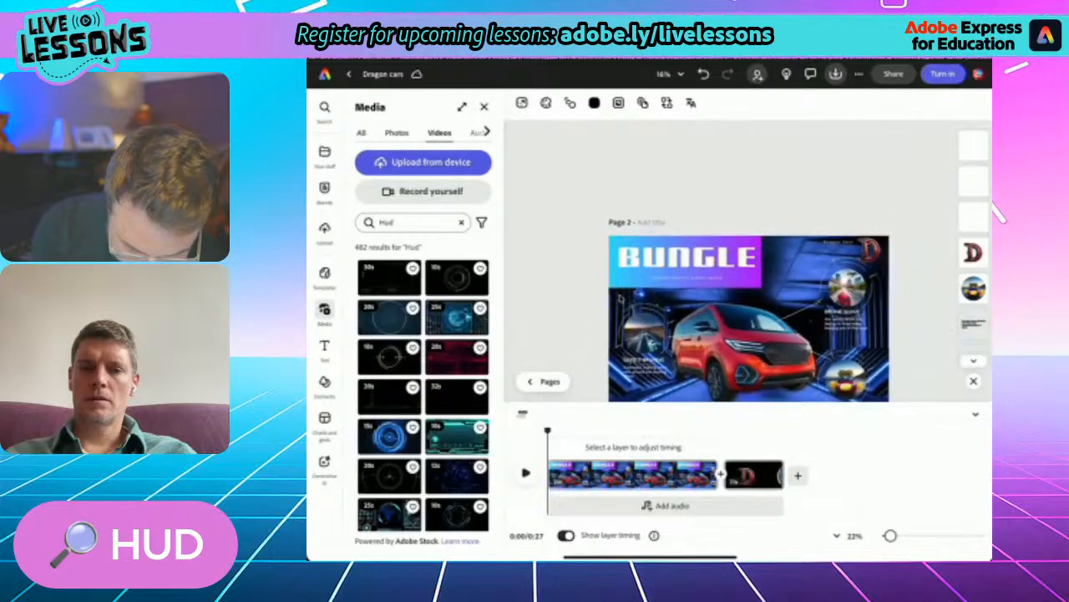
scroll(621, 298, "down", 2)
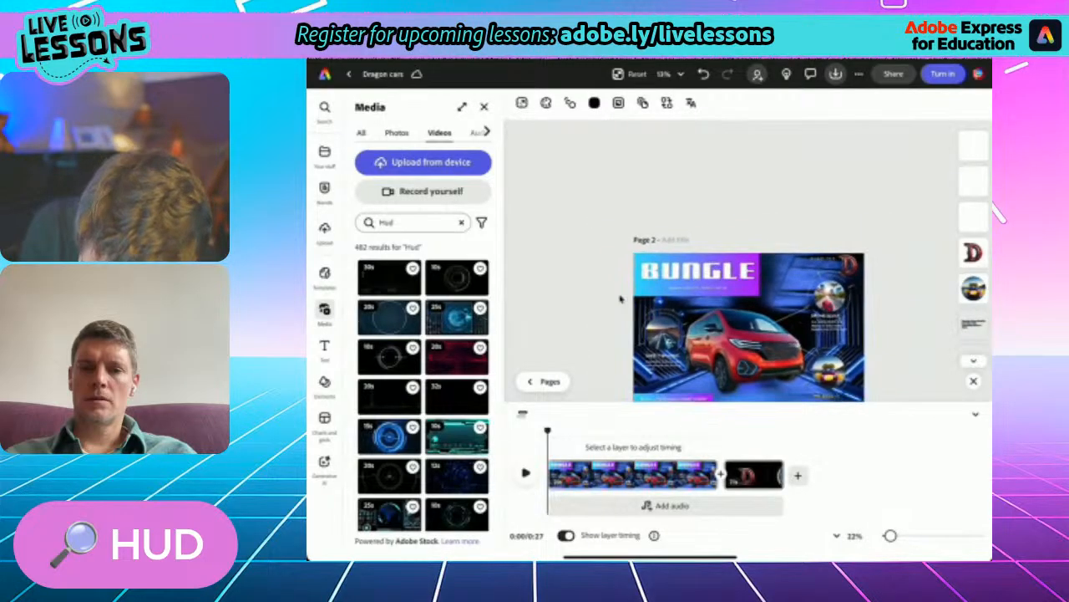
- Add a blank scene after the D logo scene and extend it so the video ends at 0:35
scroll(621, 299, "up", 4)
scroll(620, 299, "up", 1)
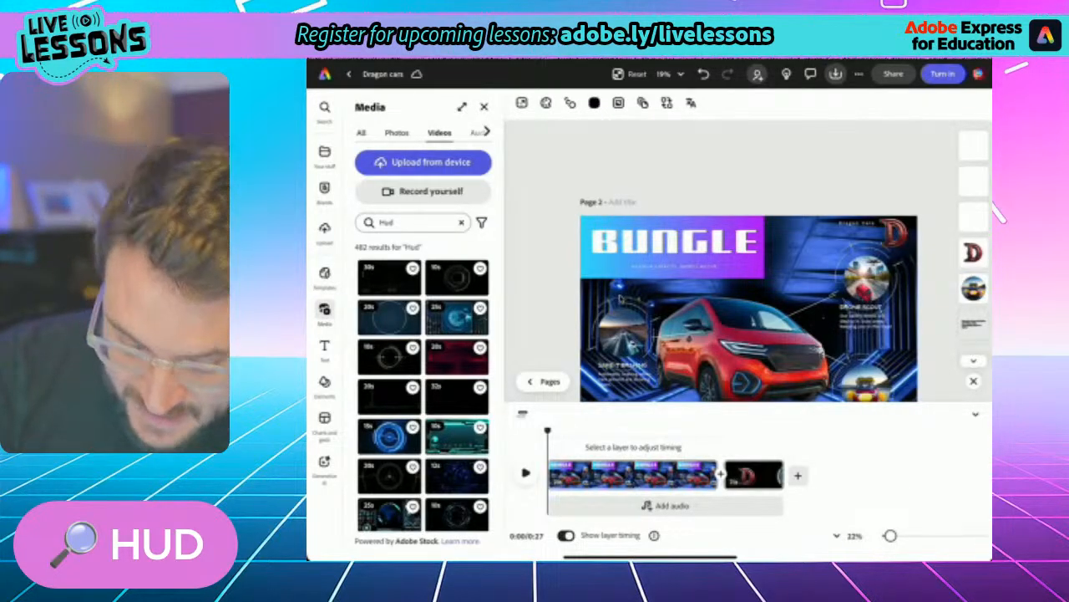
left_click(798, 475)
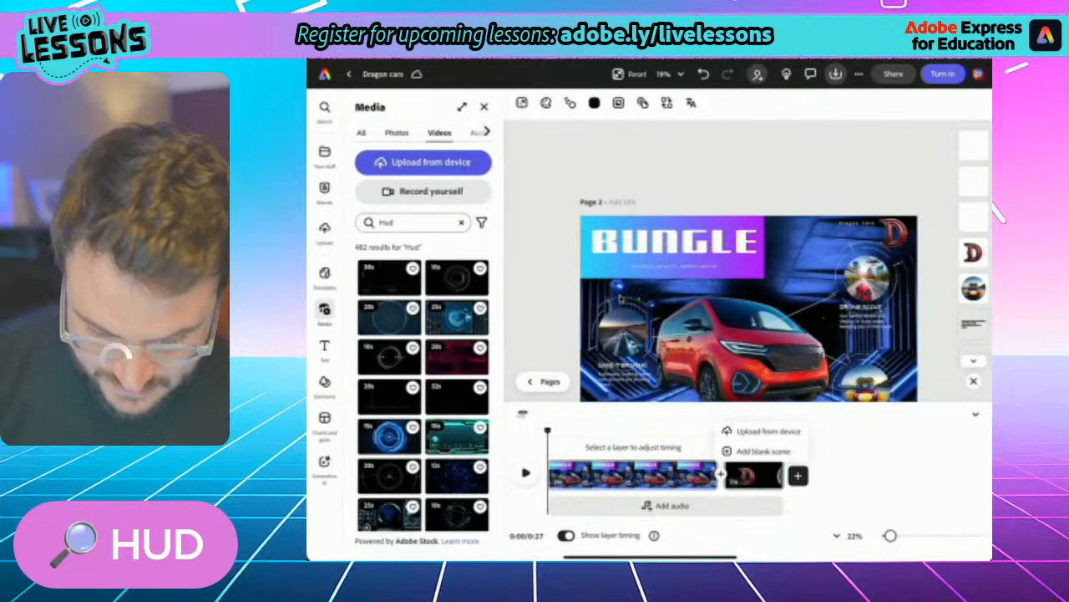
left_click(763, 450)
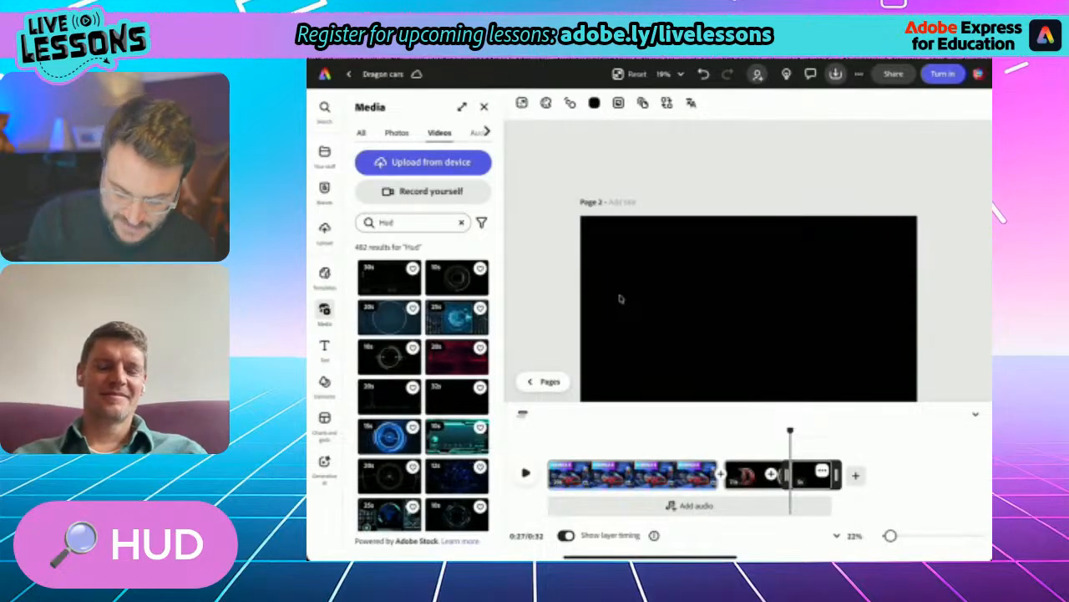
left_click_drag(836, 475, 852, 474)
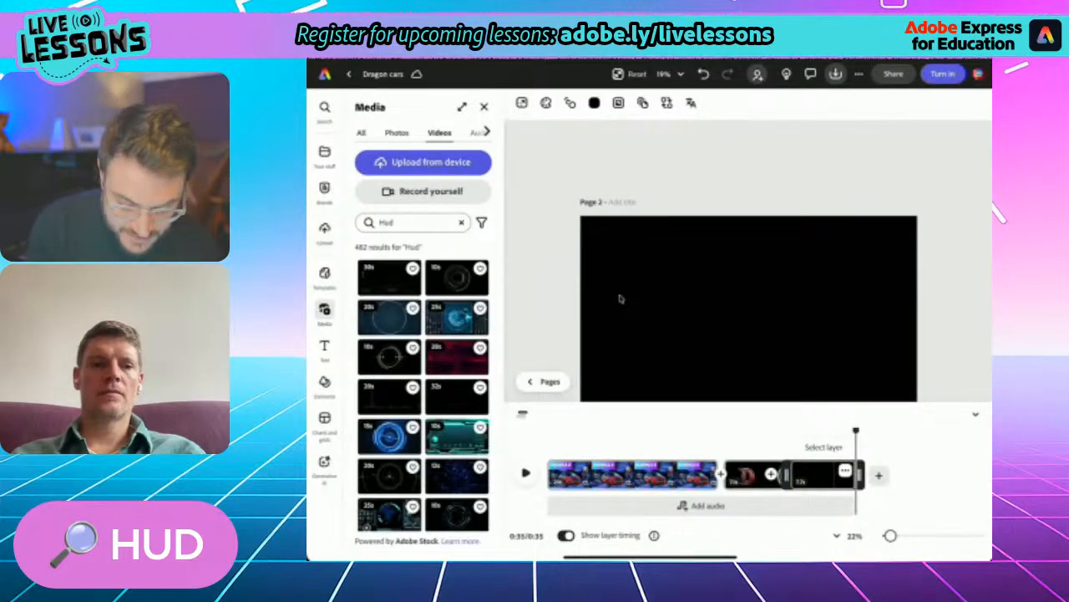
- Move the animated ring GIF in the Bungle scene off the circular road photo and over the car's roof
left_click_drag(856, 431, 615, 431)
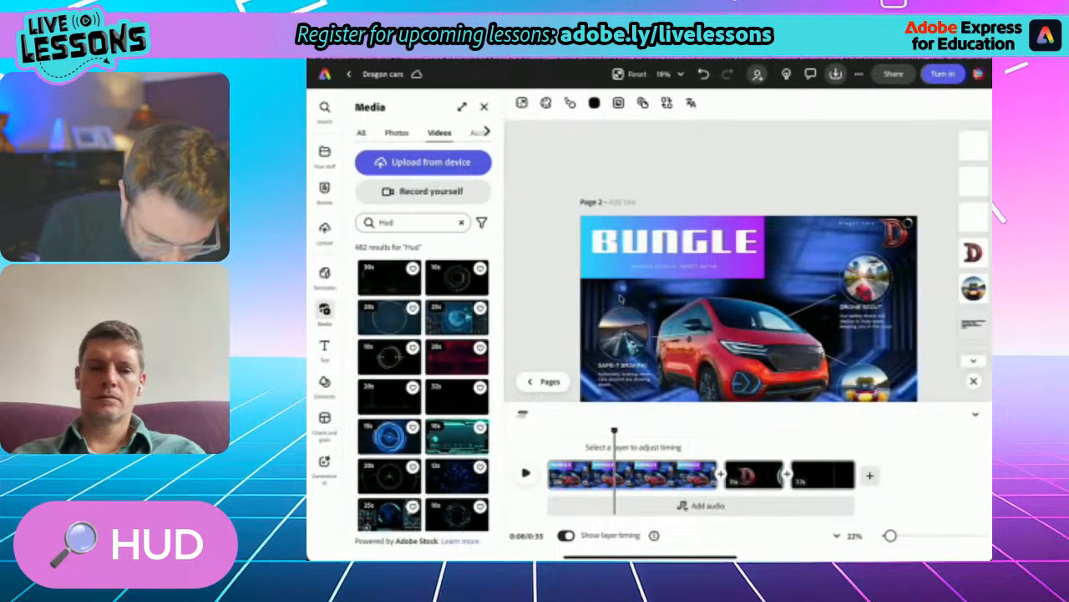
scroll(619, 297, "up", 5)
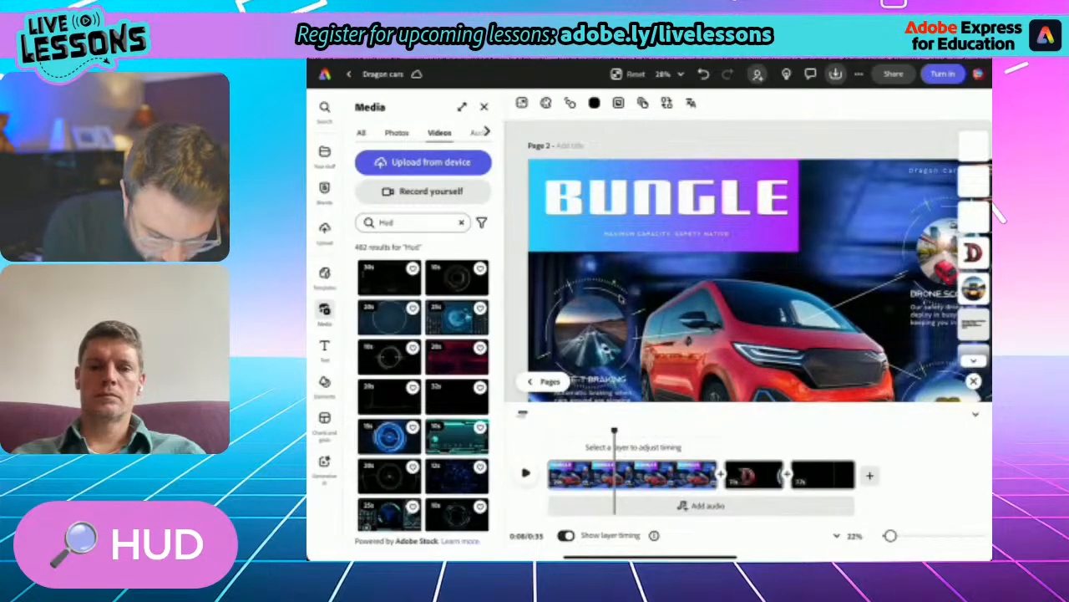
left_click(620, 296)
left_click_drag(621, 298, 731, 247)
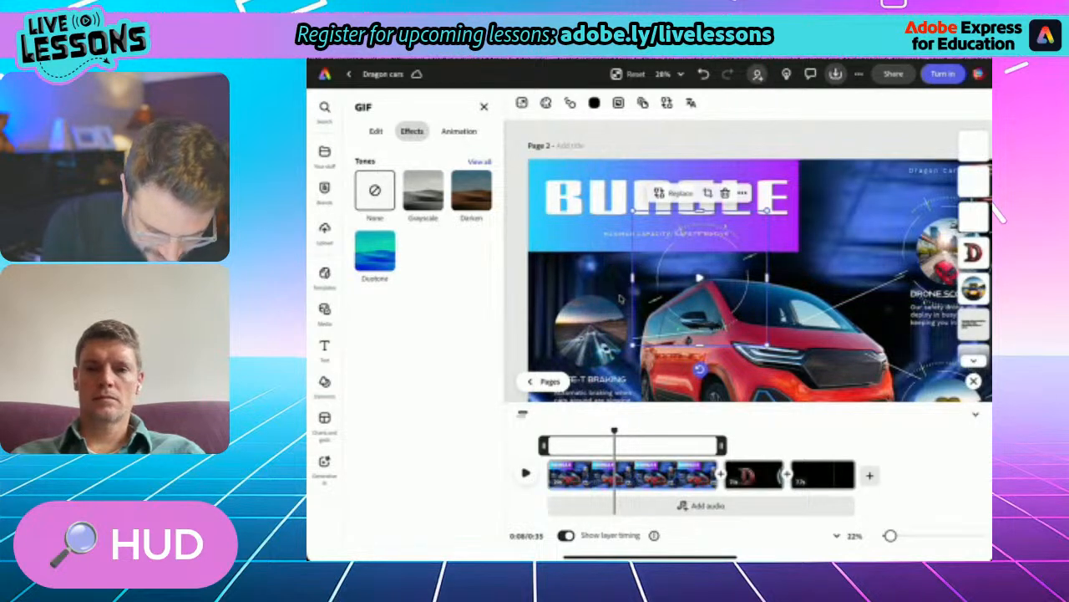
- Copy the circular road photo from the Bungle scene into the blank final scene and enlarge it
left_click(620, 297)
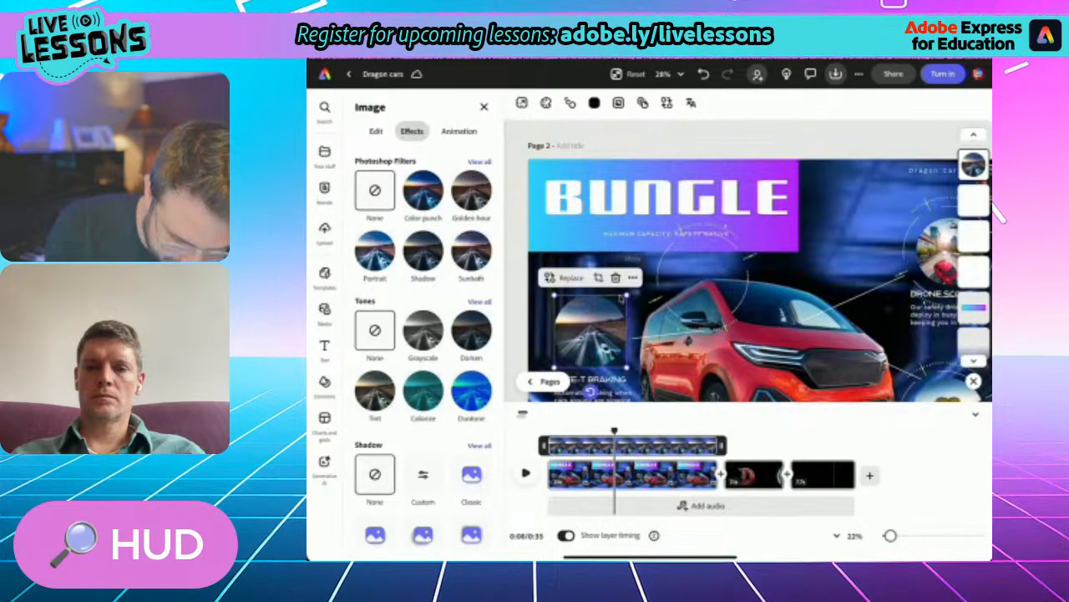
left_click(632, 277)
left_click(633, 277)
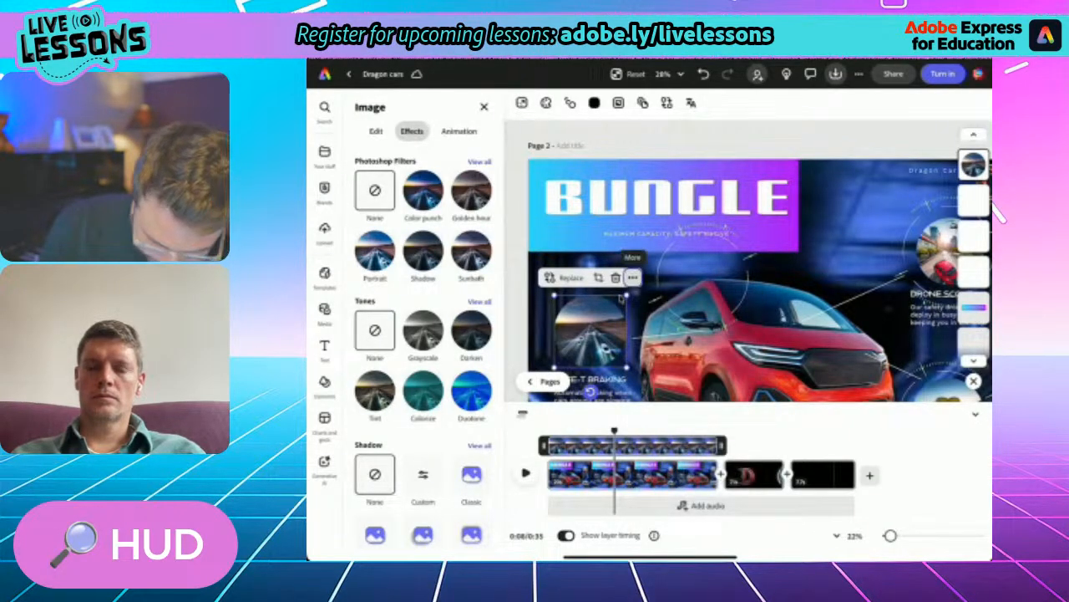
left_click_drag(615, 431, 813, 431)
left_click(620, 298)
key("ctrl+v")
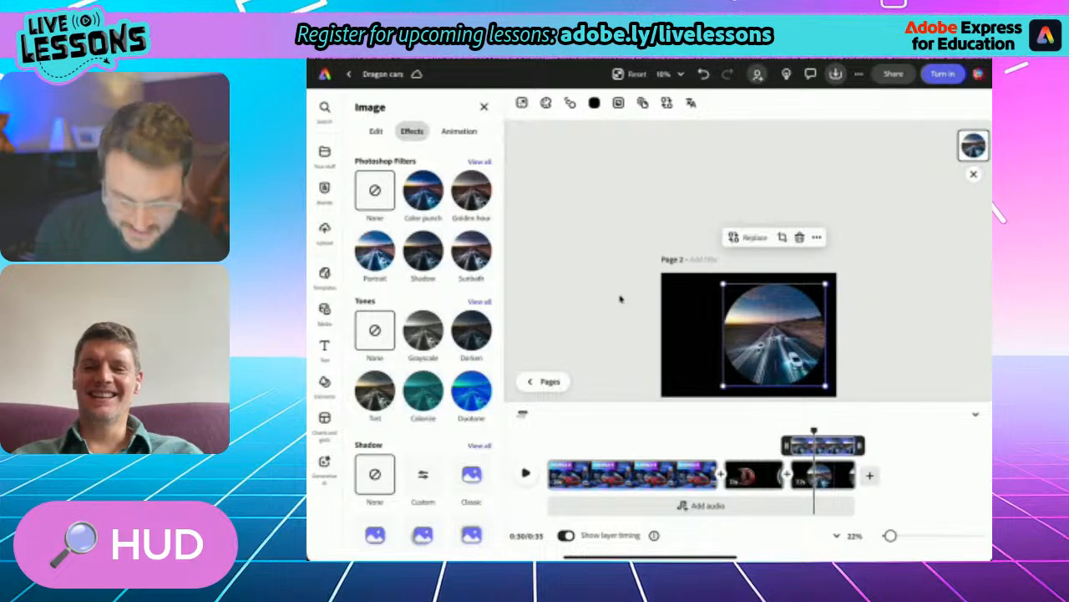
- Add a blue HUD video from the Hud results as the final scene's background, and fit the road photo inside its large ring
left_click(325, 310)
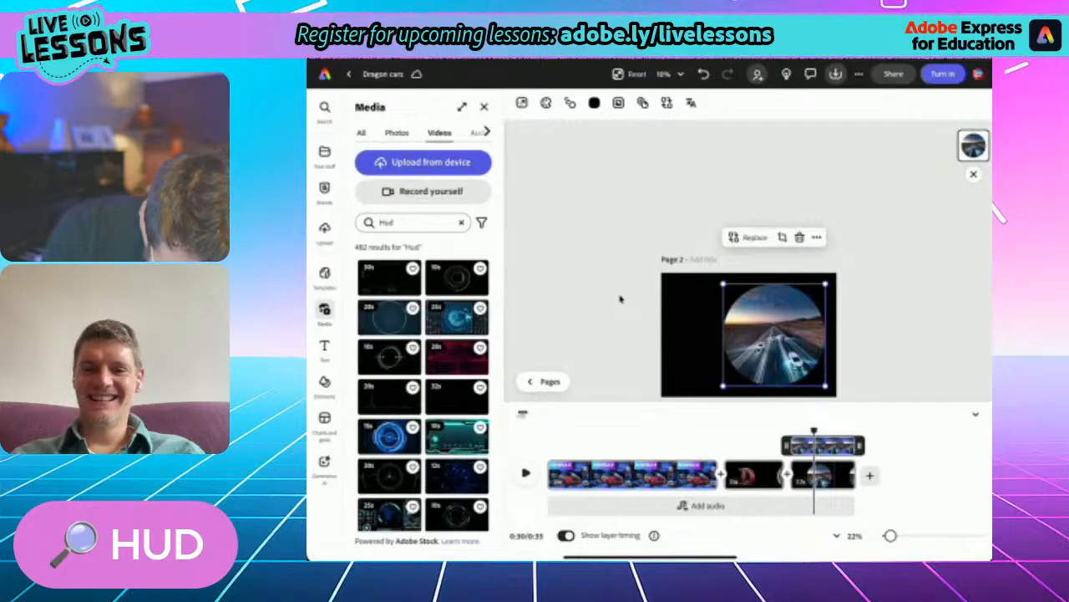
scroll(423, 384, "down", 3)
scroll(423, 384, "down", 4)
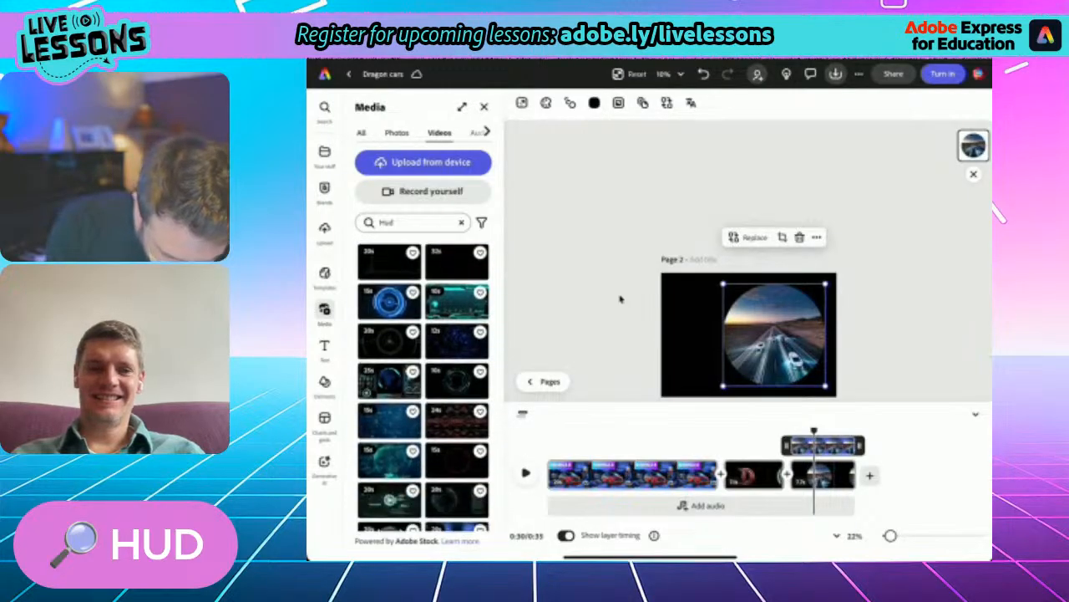
scroll(423, 384, "down", 6)
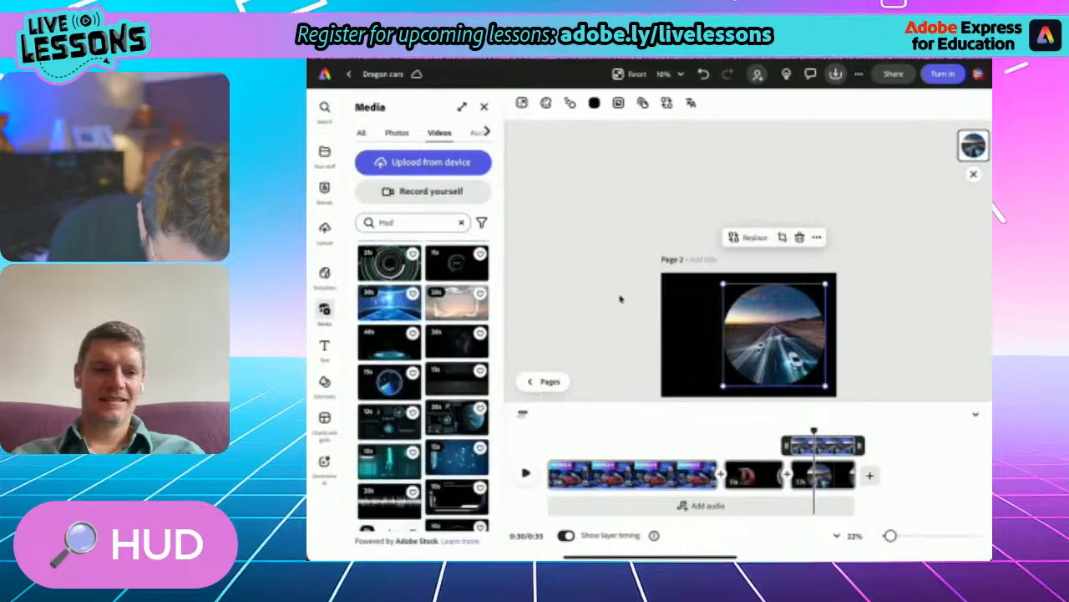
scroll(423, 384, "down", 5)
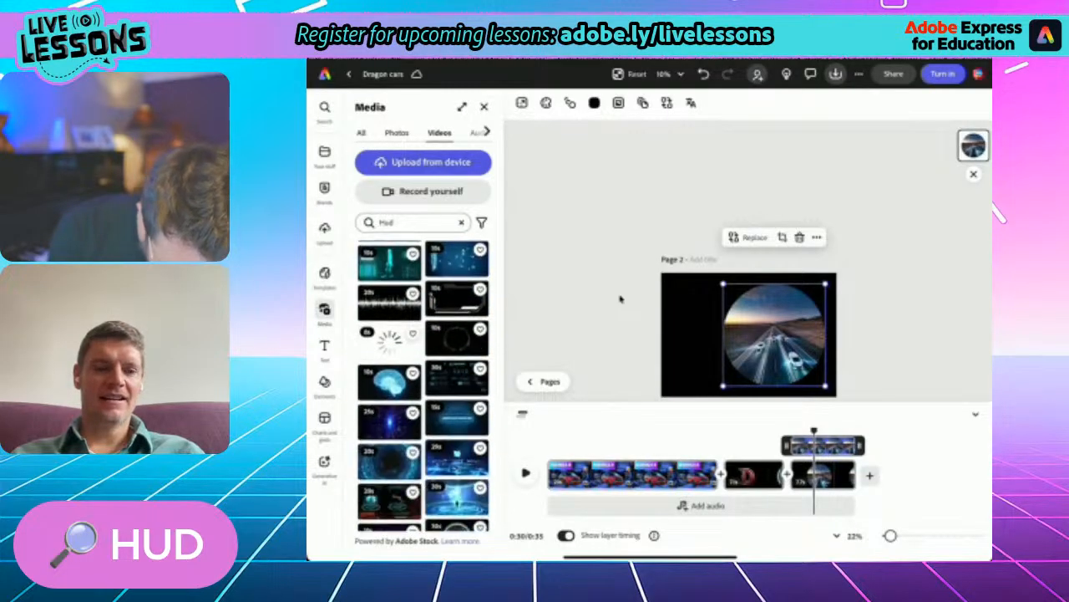
scroll(422, 384, "down", 3)
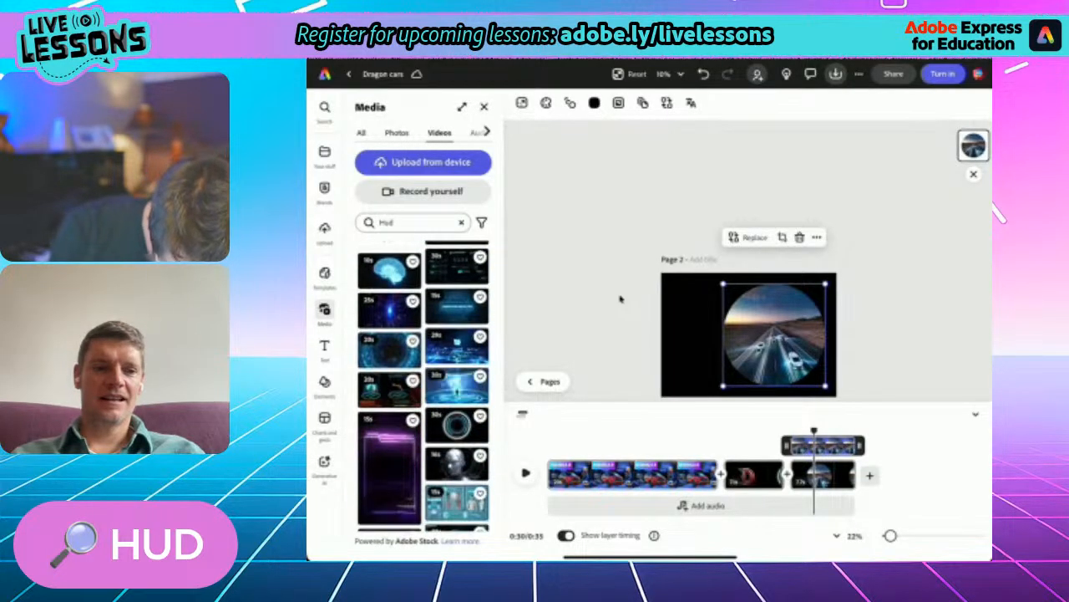
scroll(423, 384, "down", 4)
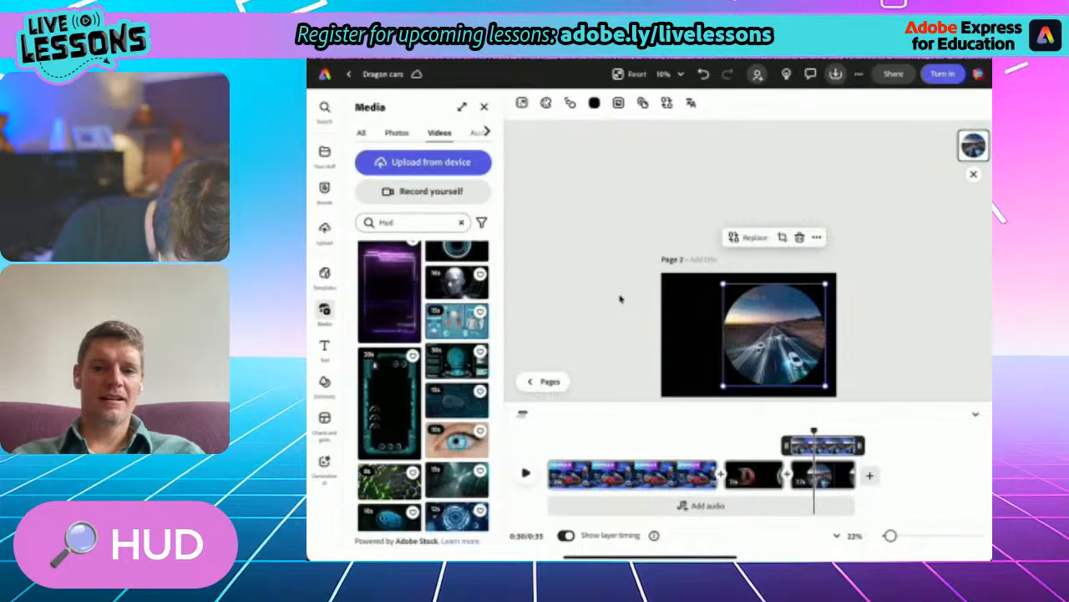
scroll(423, 385, "down", 4)
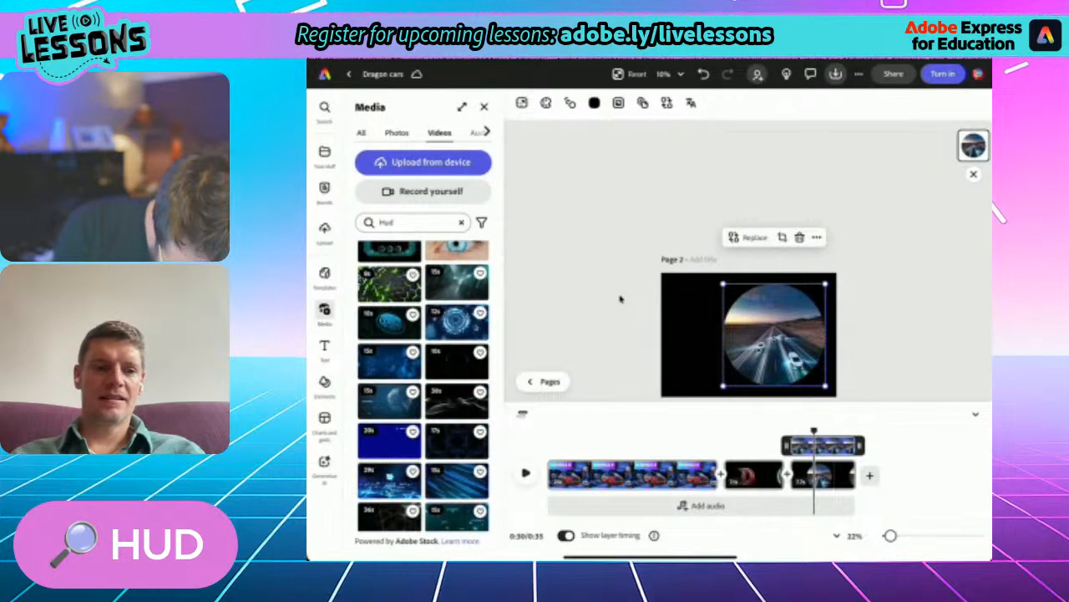
left_click(390, 401)
left_click(517, 374)
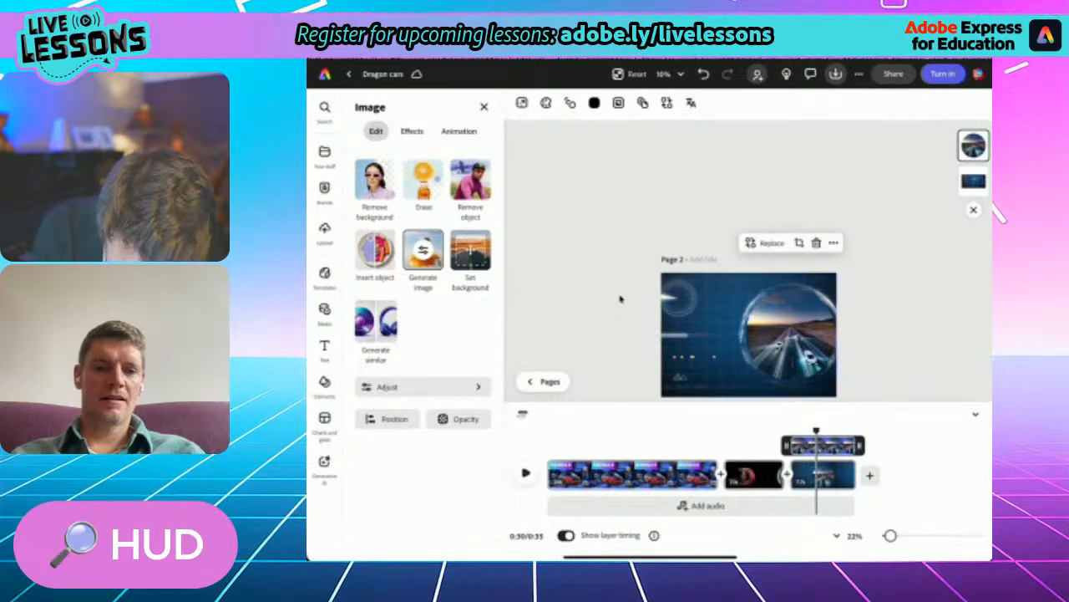
left_click(620, 298)
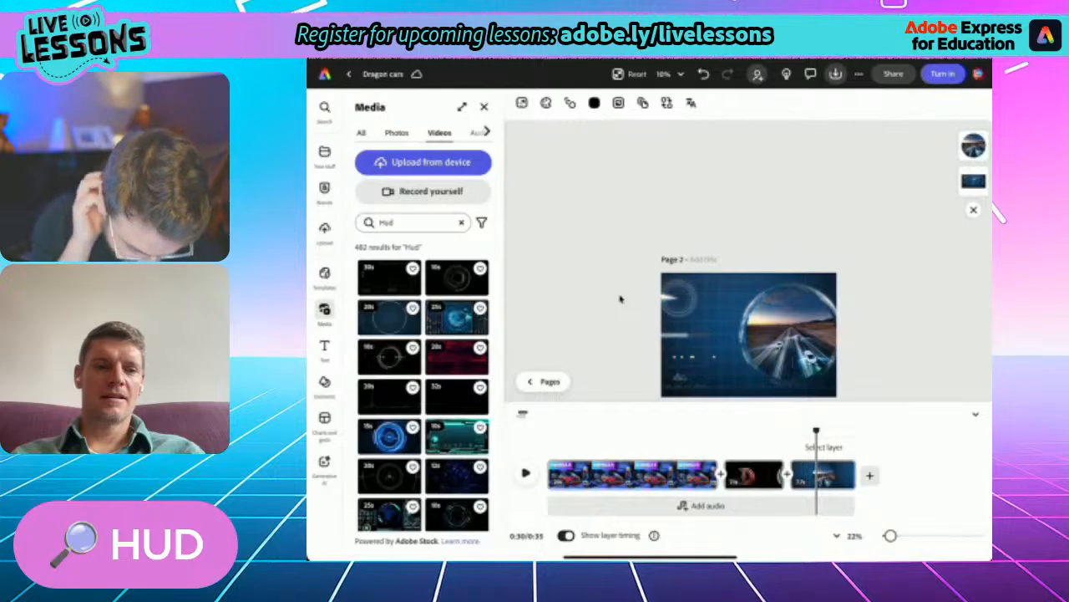
- Copy the animated ring GIF from the Bungle scene into the final scene and enlarge it around the road photo
left_click_drag(817, 430, 618, 431)
left_click(723, 338)
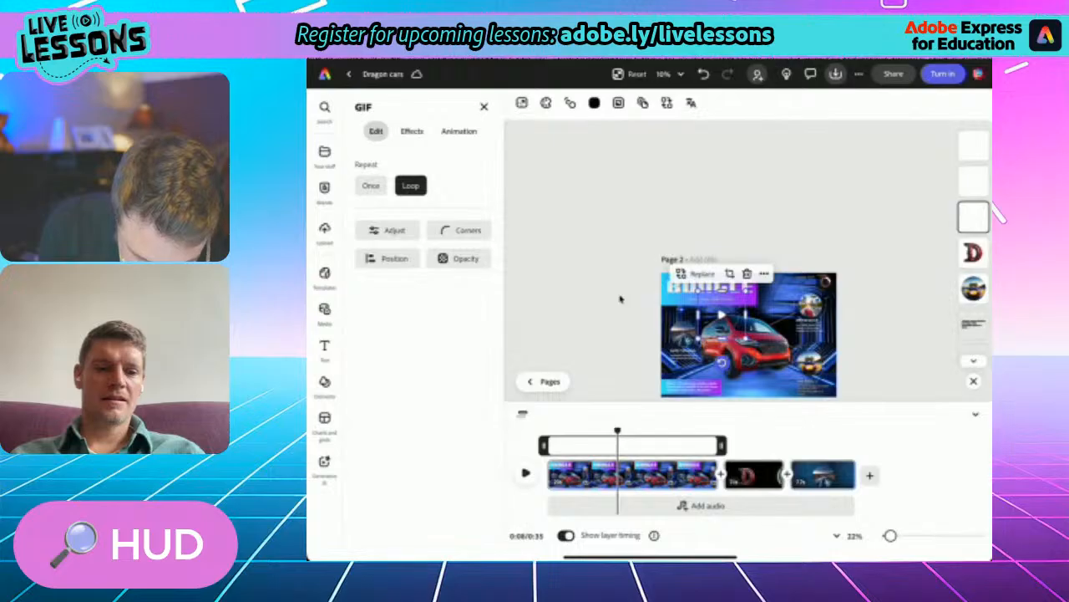
left_click(763, 274)
left_click(617, 431)
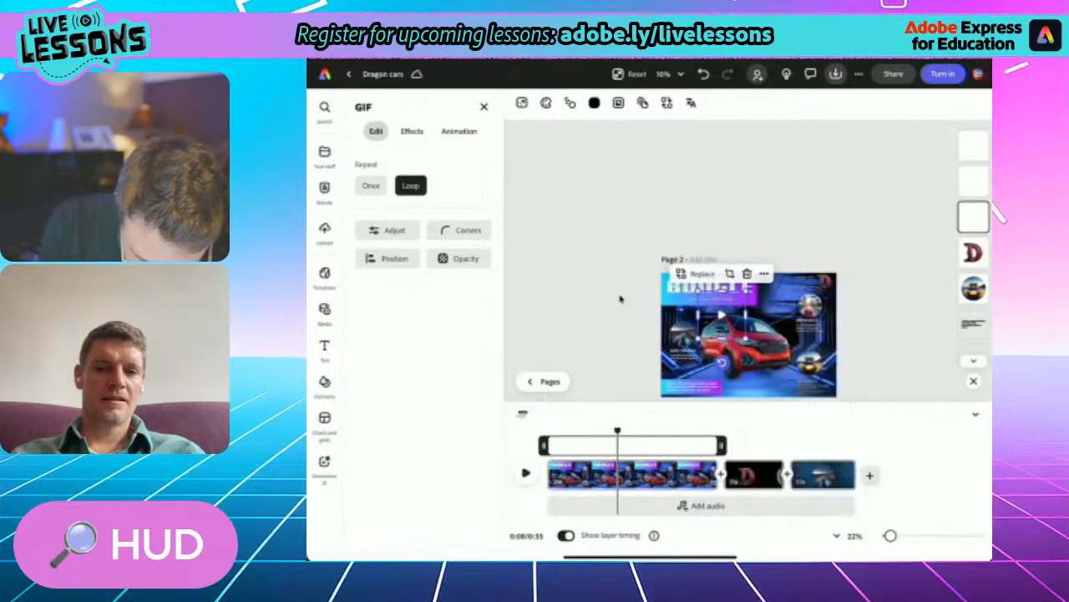
left_click_drag(618, 430, 811, 430)
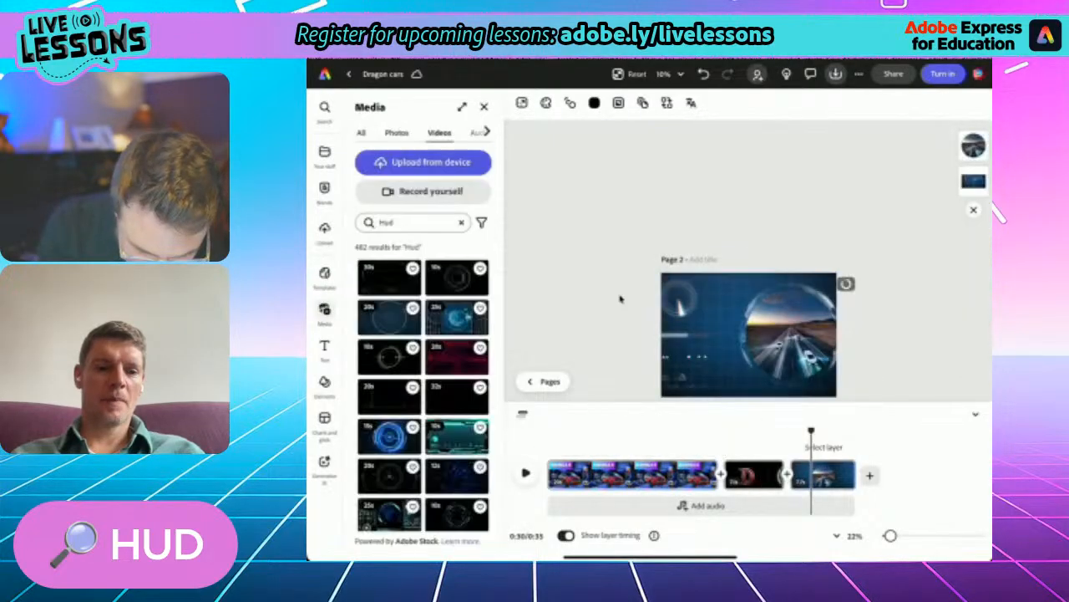
left_click(846, 284)
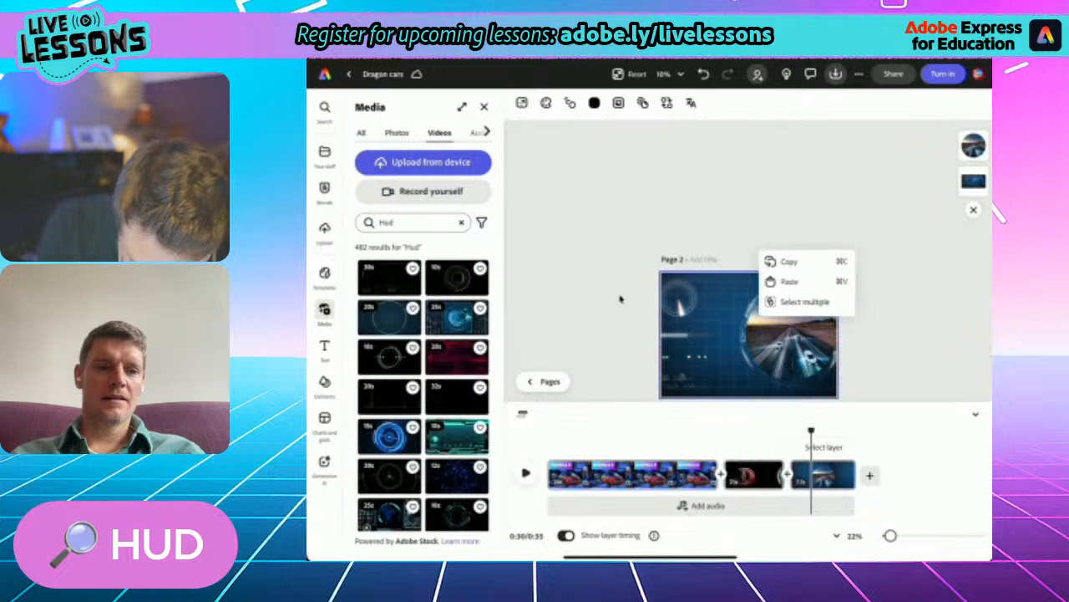
left_click(790, 281)
left_click_drag(746, 337, 829, 420)
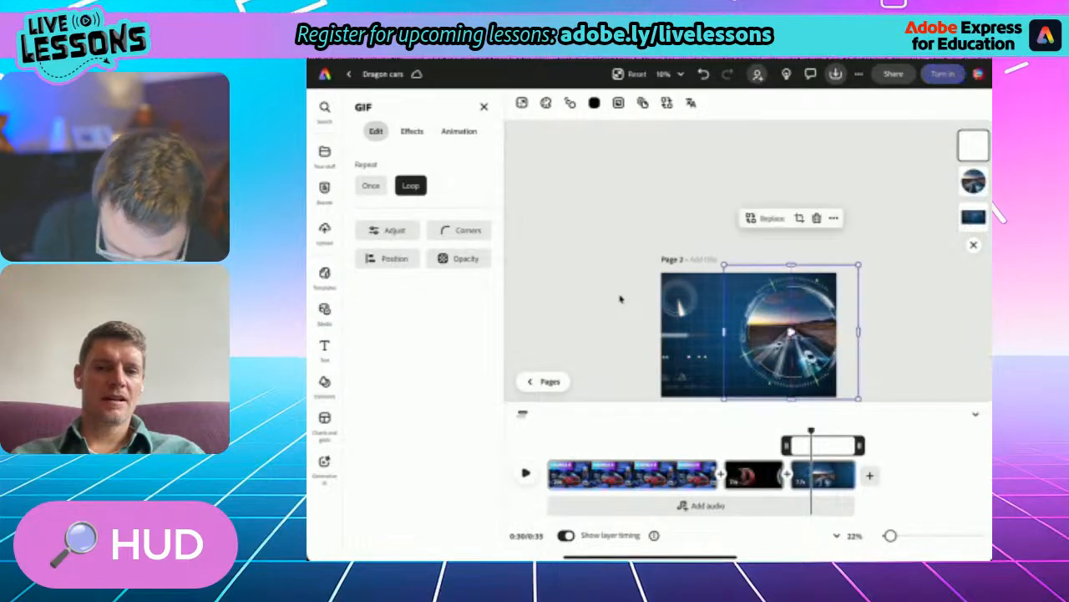
left_click(620, 298)
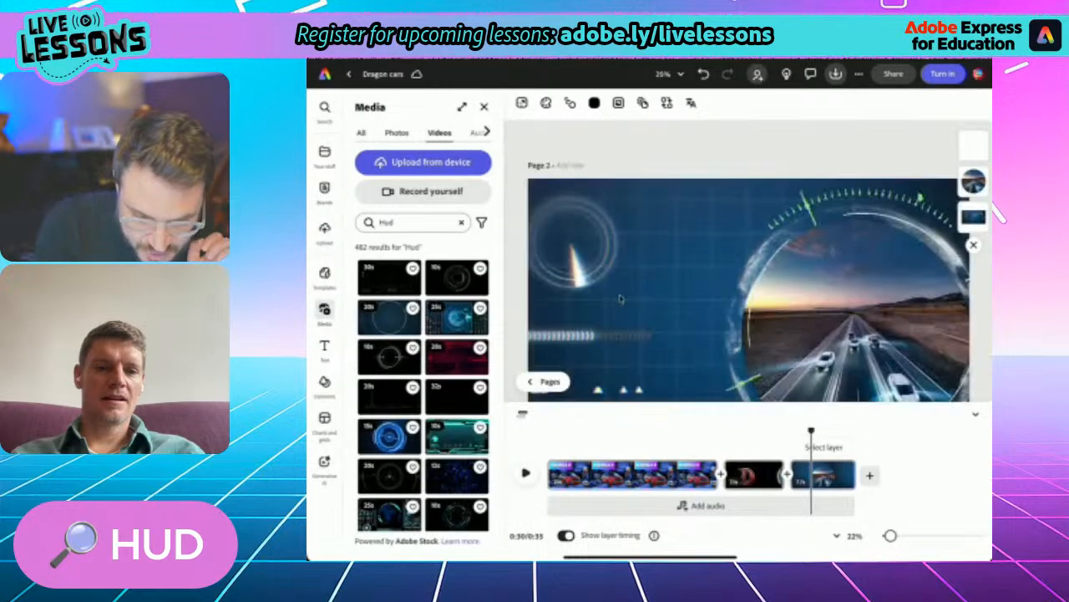
- Review the D logo scene and move the playhead back to the road photo scene
scroll(620, 298, "down", 5)
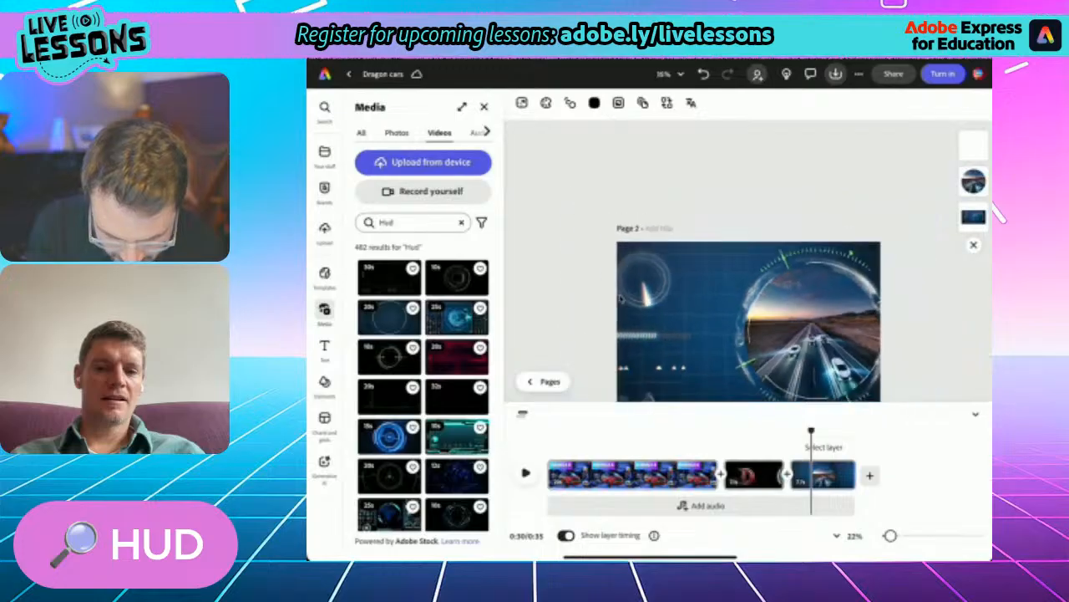
left_click(620, 298)
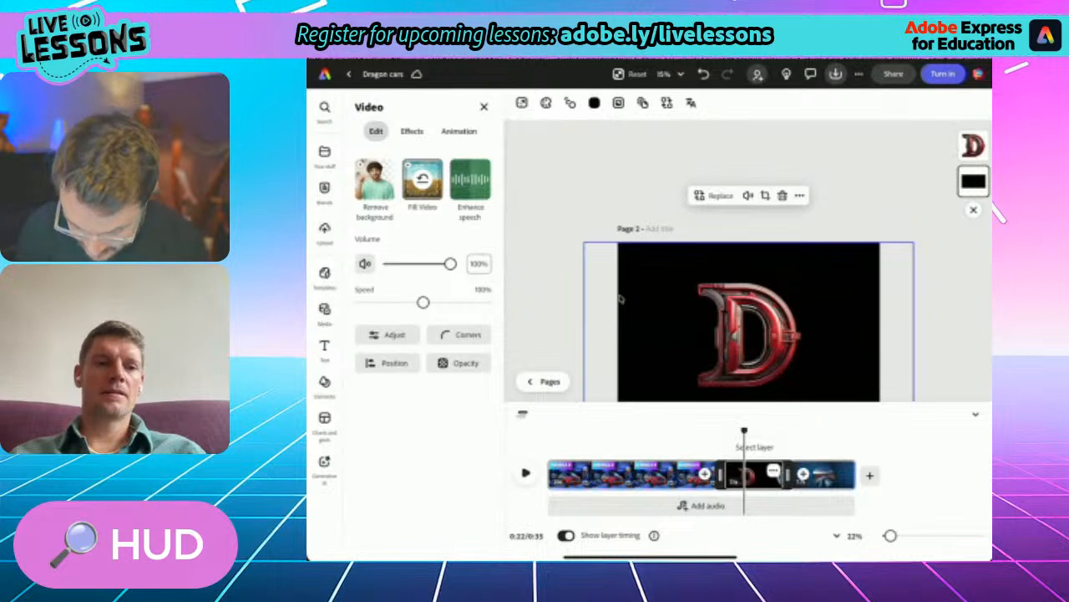
left_click_drag(744, 431, 817, 430)
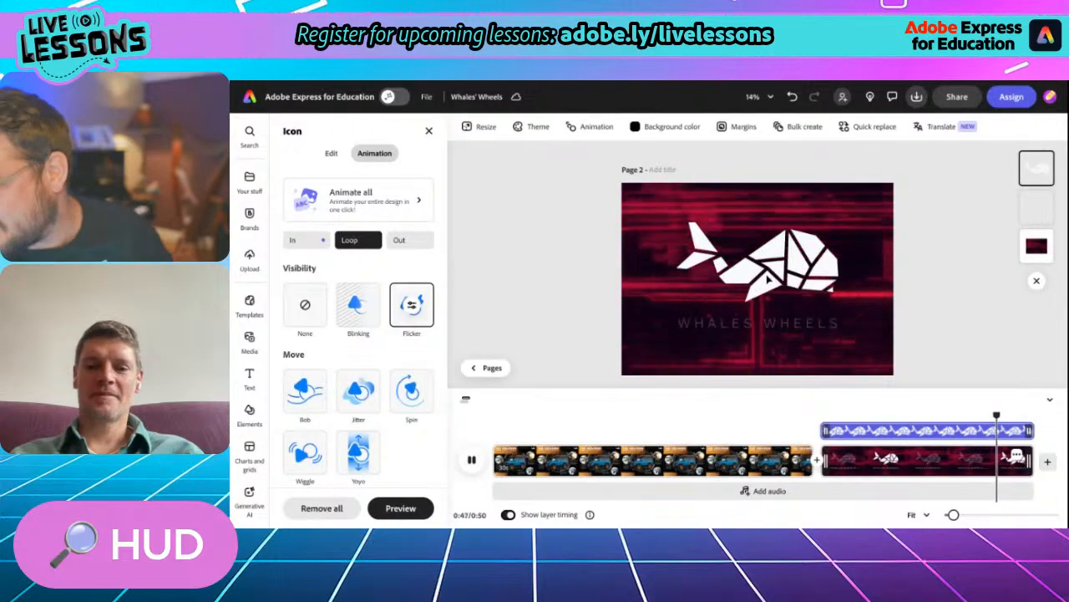
- Stop playback in the Whales' Wheels video and delete the red HUD scene with the whale logo
left_click(769, 283)
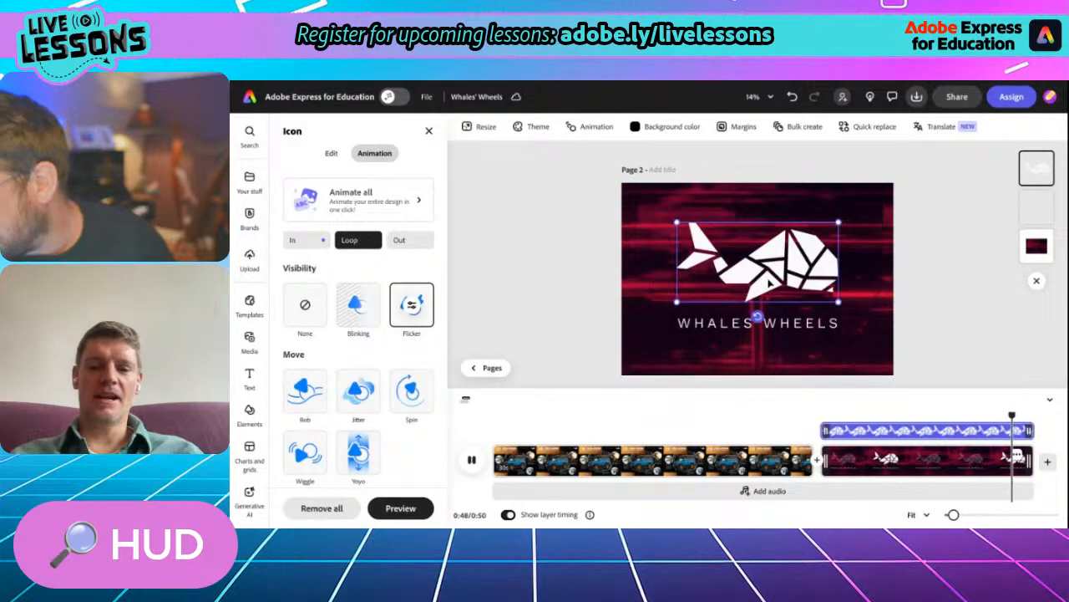
left_click(1016, 458)
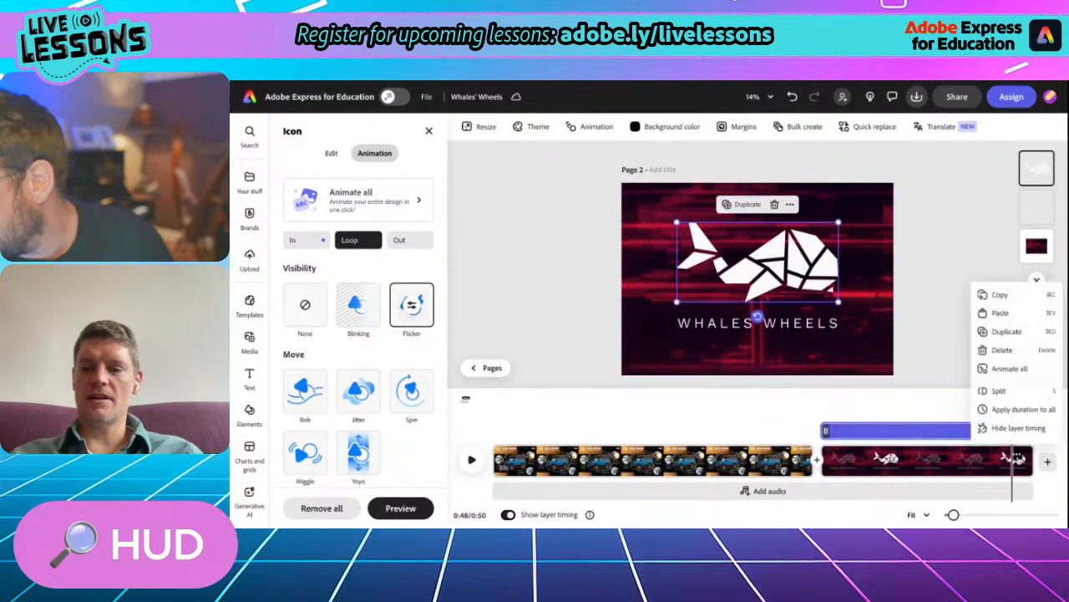
left_click(1002, 350)
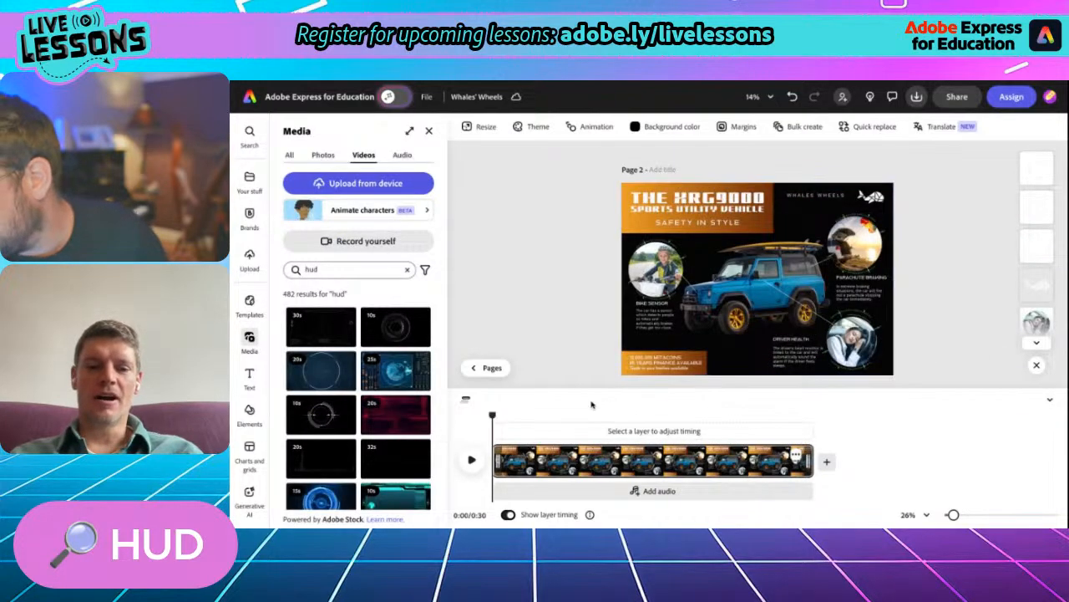
- Add a blank scene to the Whales' Wheels page 2 video, move it ahead of the XRG9000 scene and close the media library
left_click(826, 462)
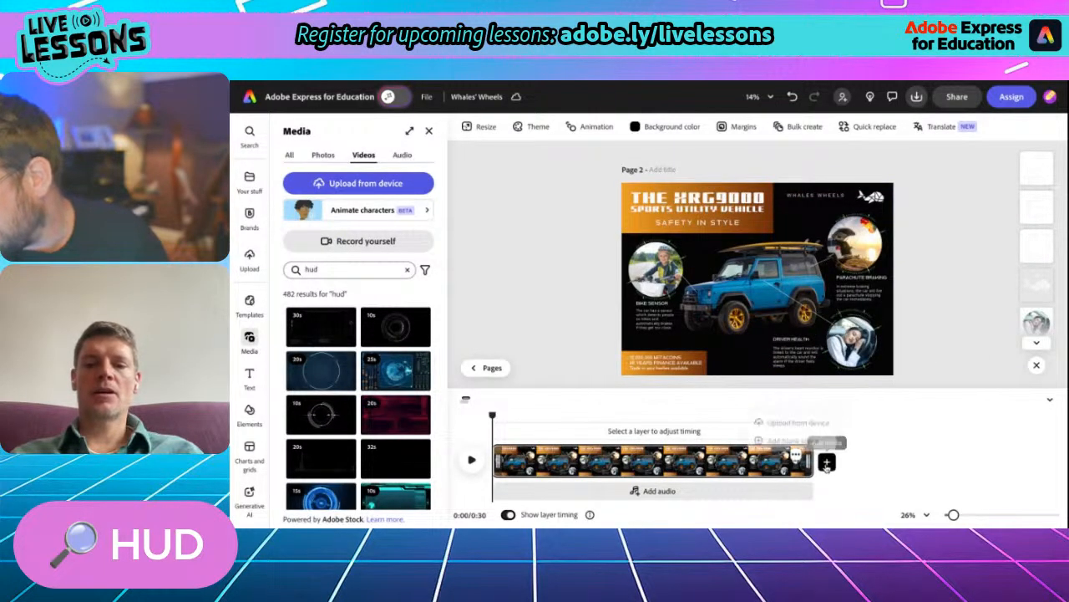
left_click(804, 438)
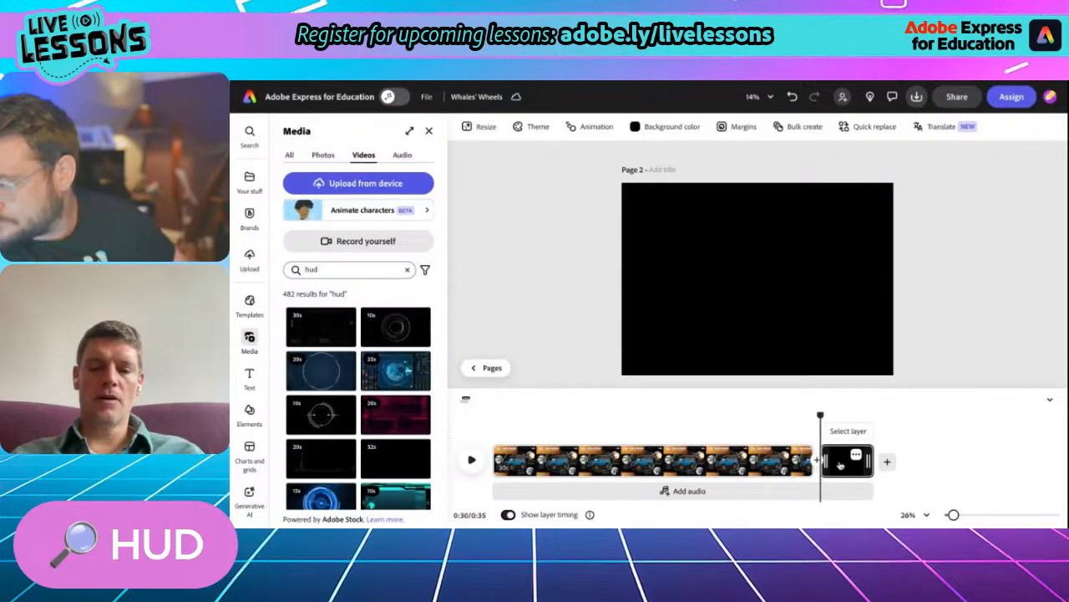
left_click_drag(848, 460, 728, 476)
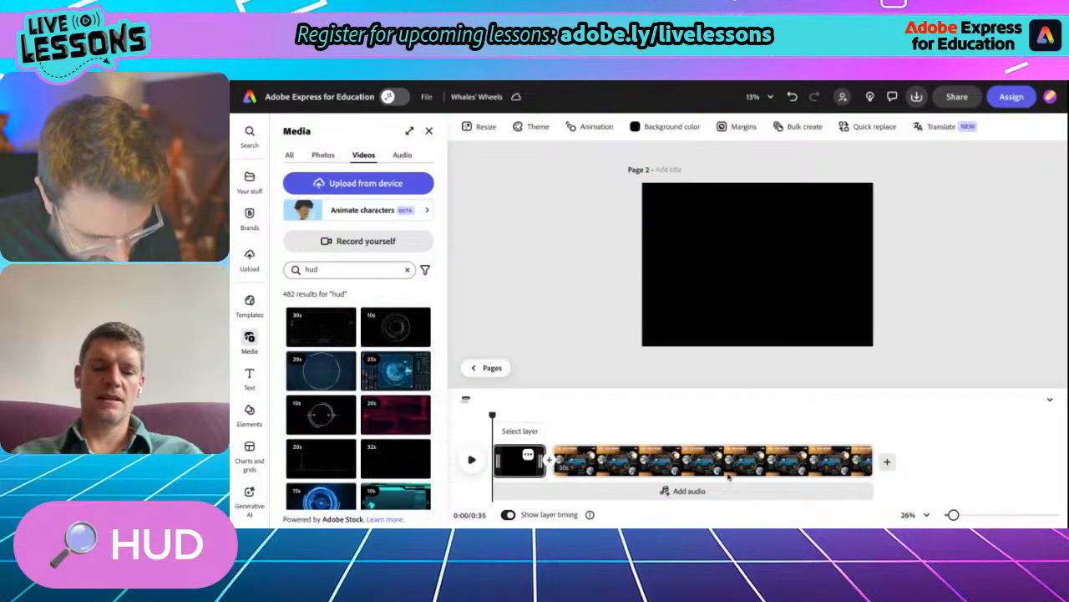
left_click(429, 131)
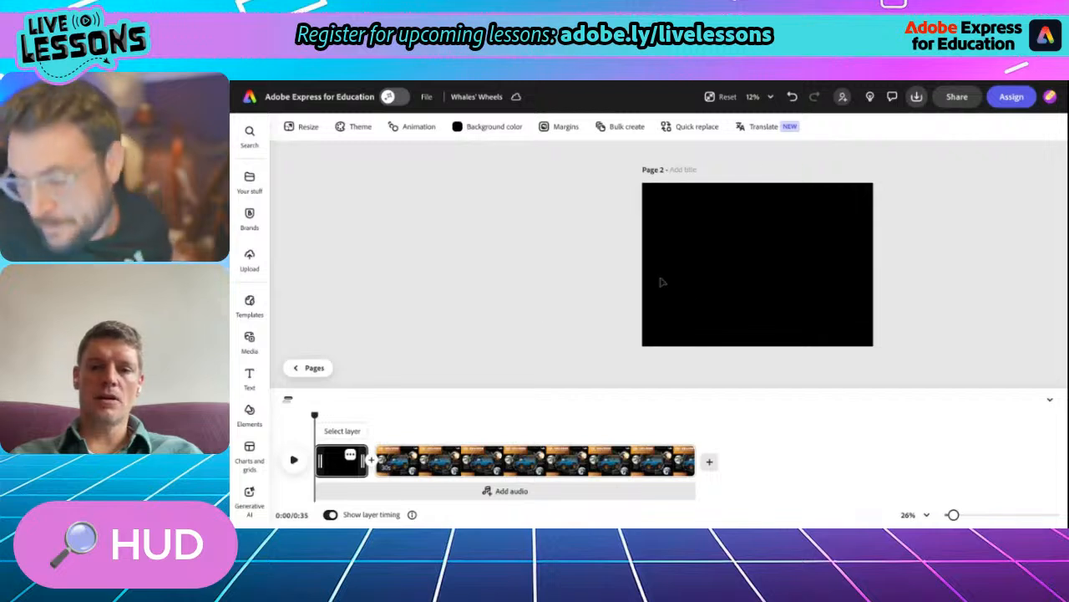
- Add the 15-second red circle clip from the "hud" stock video results to the blank scene as a canvas layer
left_click(249, 339)
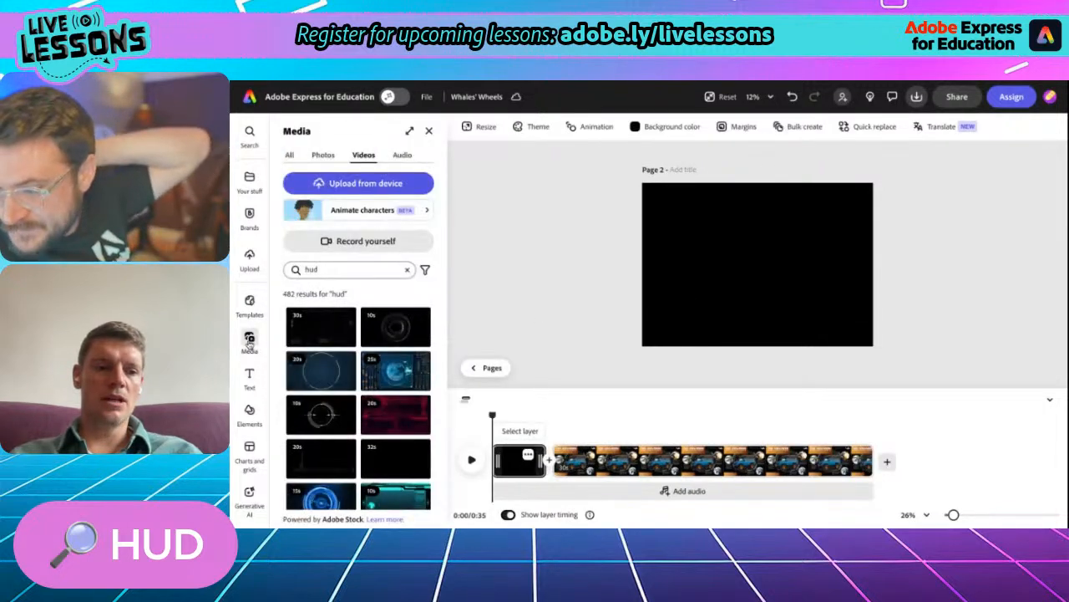
left_click(305, 270)
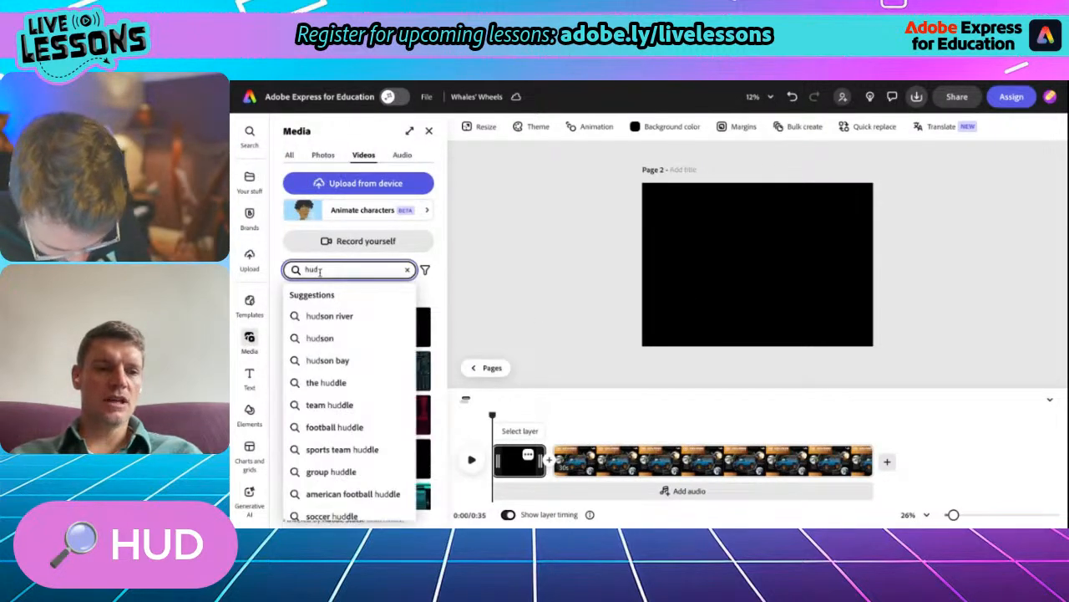
left_click(446, 282)
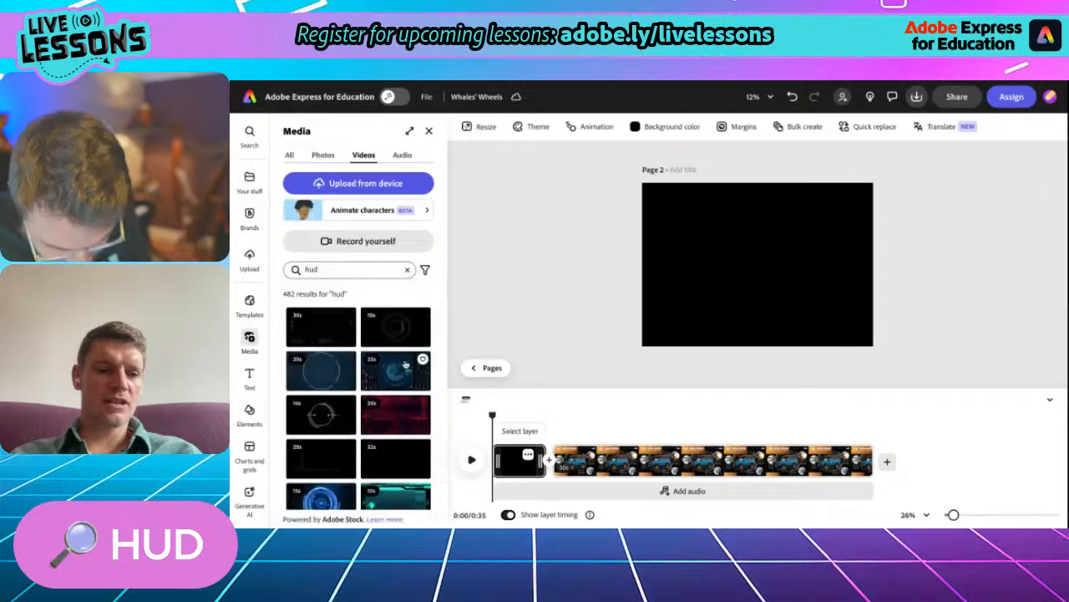
scroll(398, 417, "down", 1)
scroll(399, 417, "down", 3)
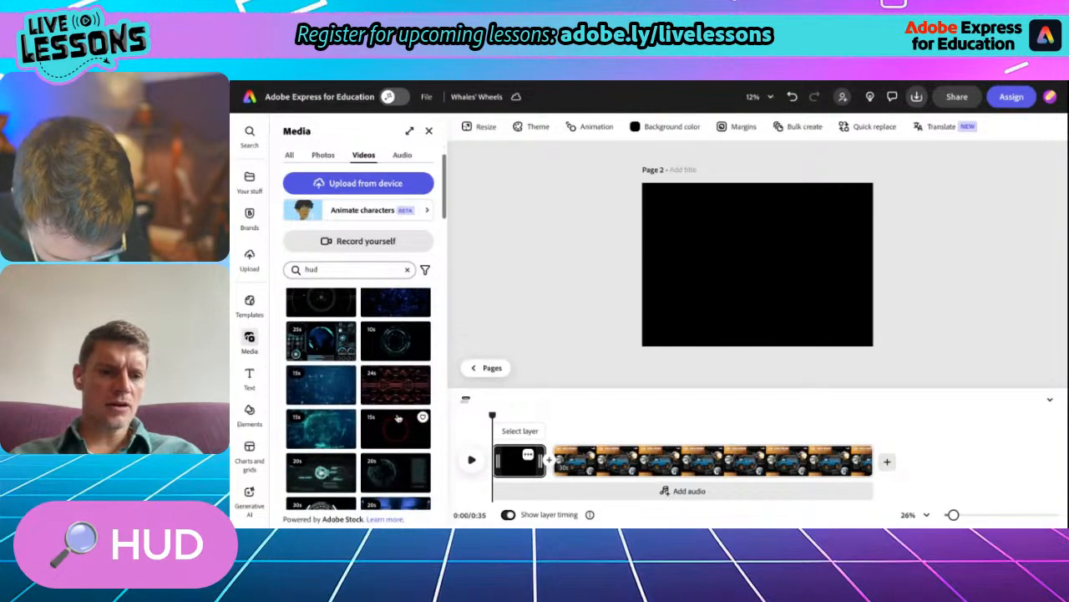
scroll(395, 452, "down", 3)
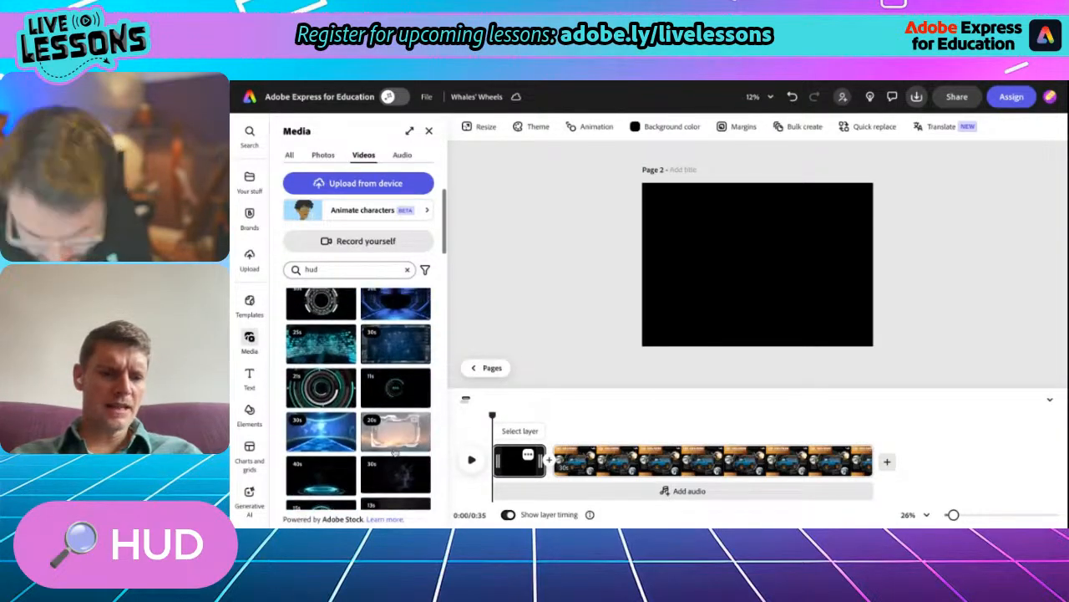
scroll(397, 420, "up", 3)
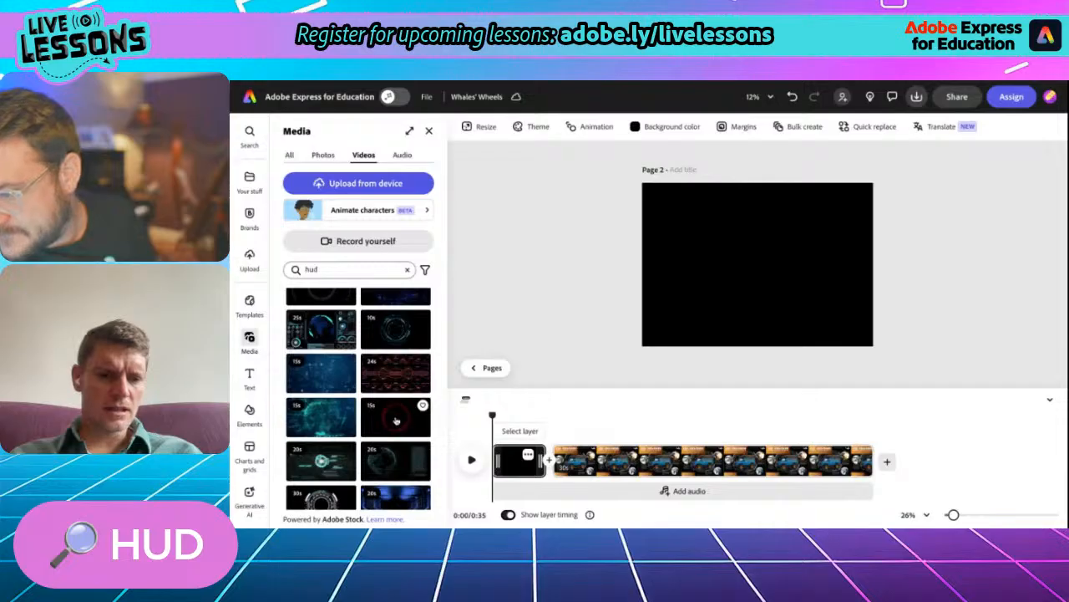
left_click(396, 417)
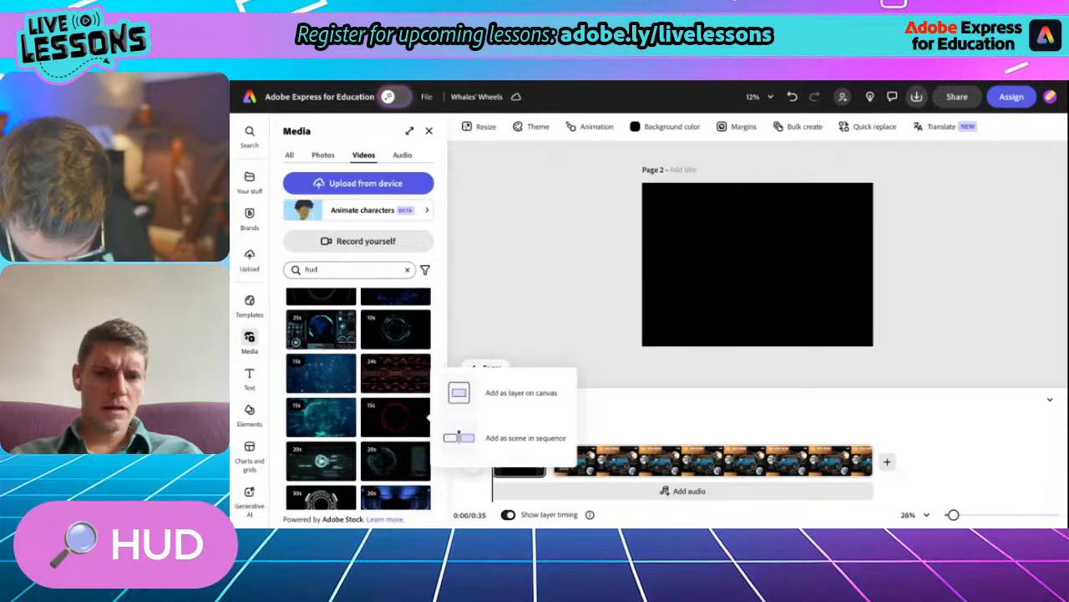
left_click(484, 394)
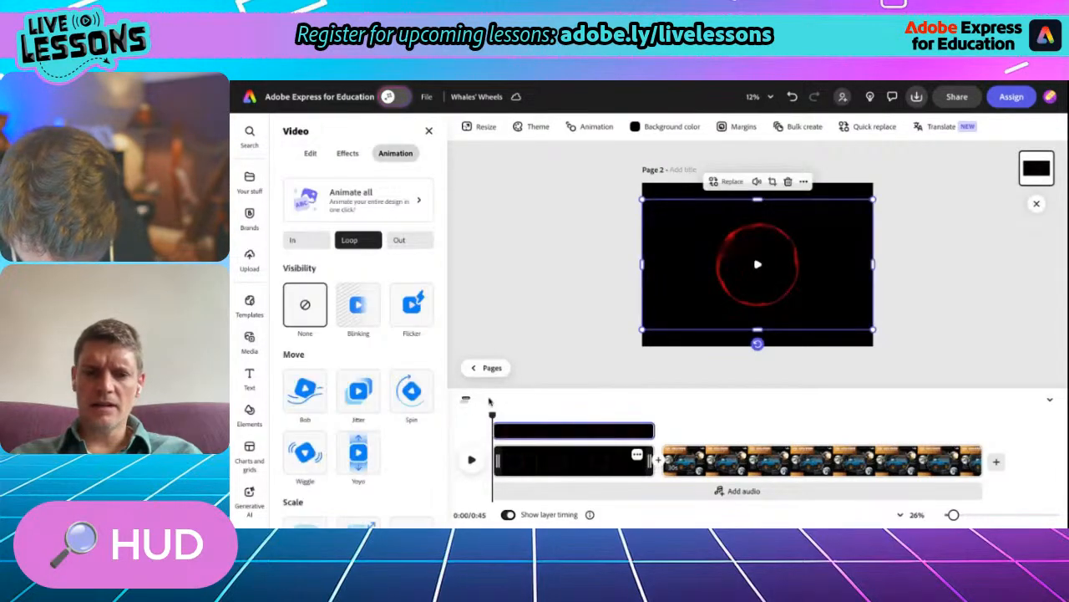
- Preview the red circle clip briefly and delete it from the scene
left_click(471, 459)
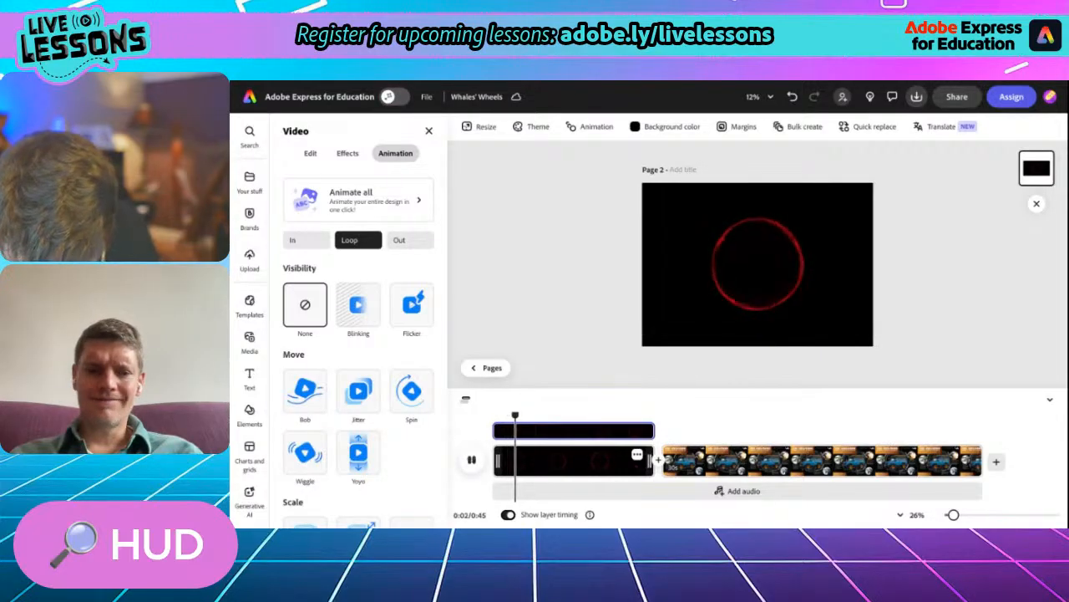
left_click(471, 459)
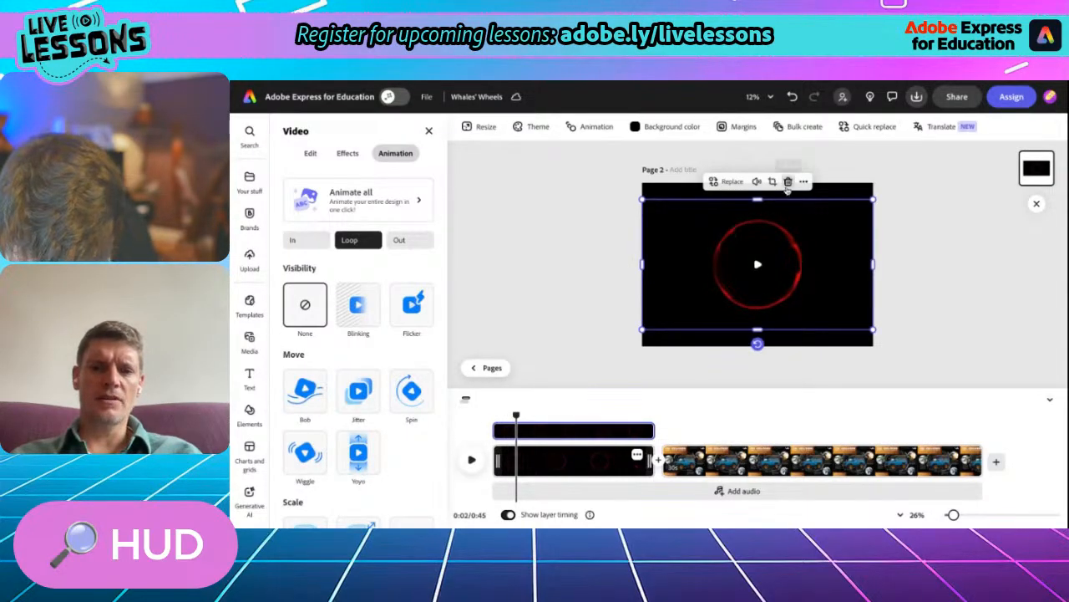
left_click(788, 182)
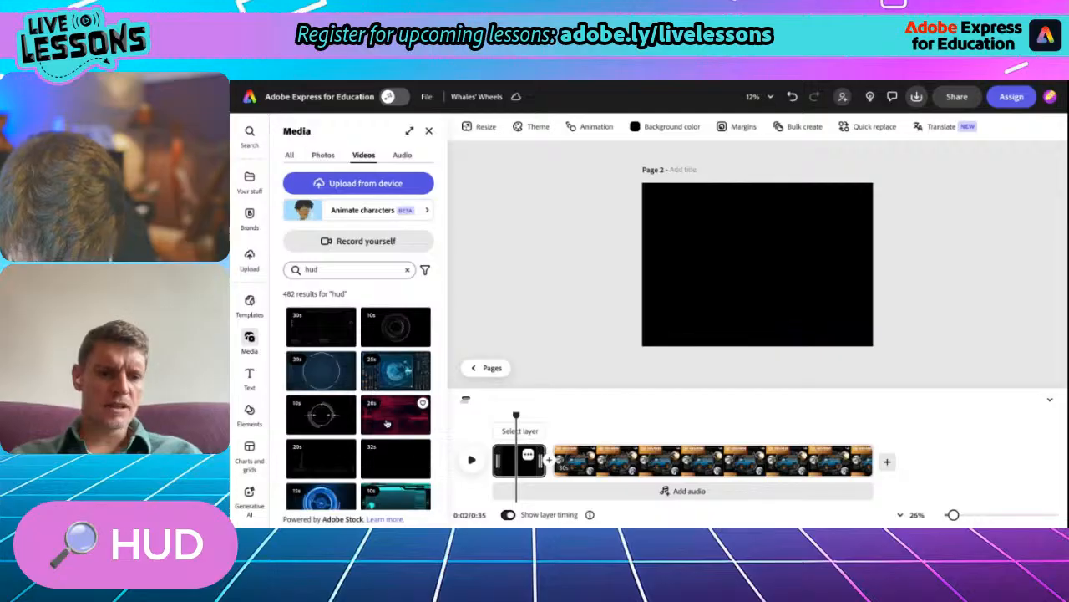
- Add the 20-second red HUD video as a layer on the blank scene and extend it to fill the full canvas height
left_click(387, 423)
left_click(518, 390)
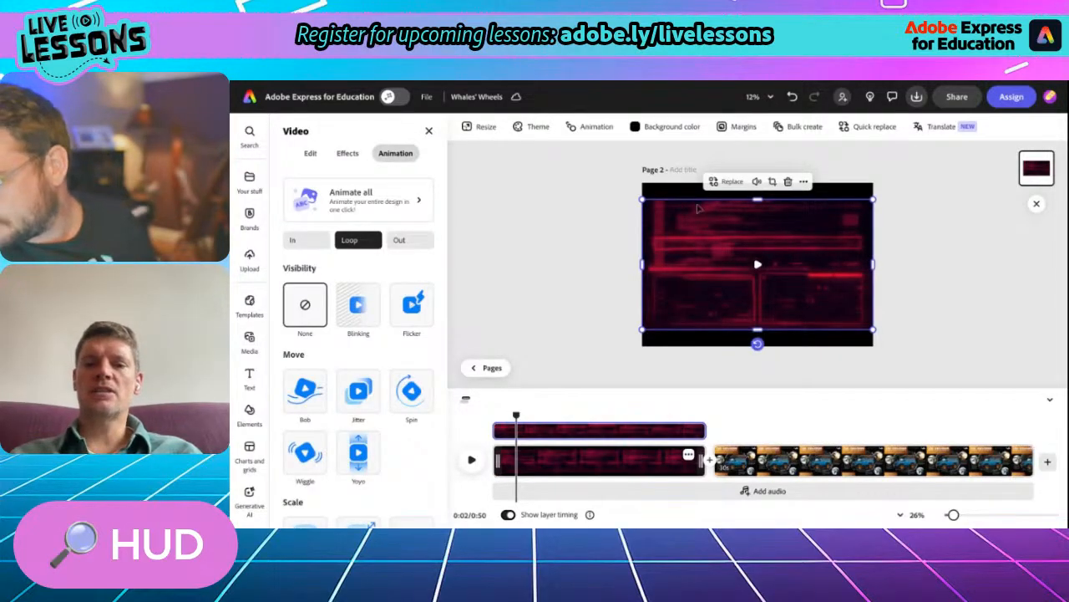
left_click_drag(757, 330, 757, 345)
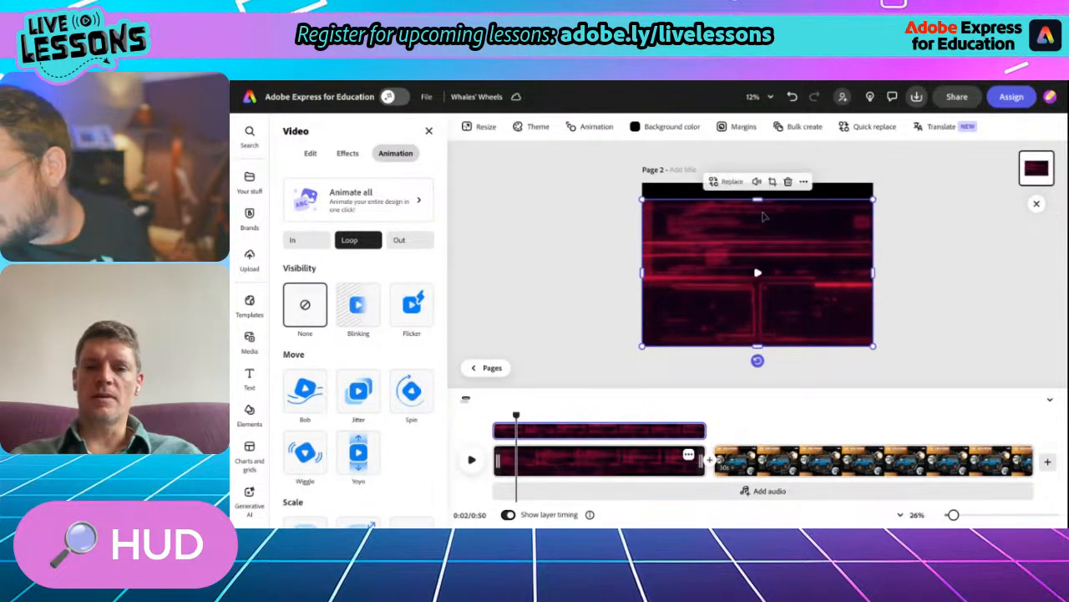
left_click_drag(758, 199, 759, 185)
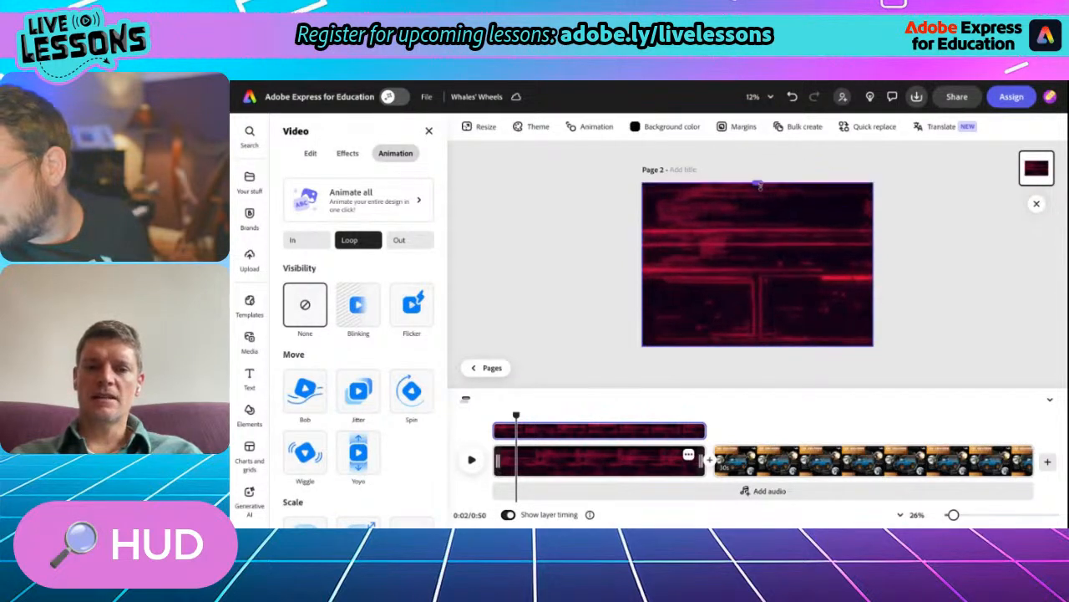
left_click(566, 308)
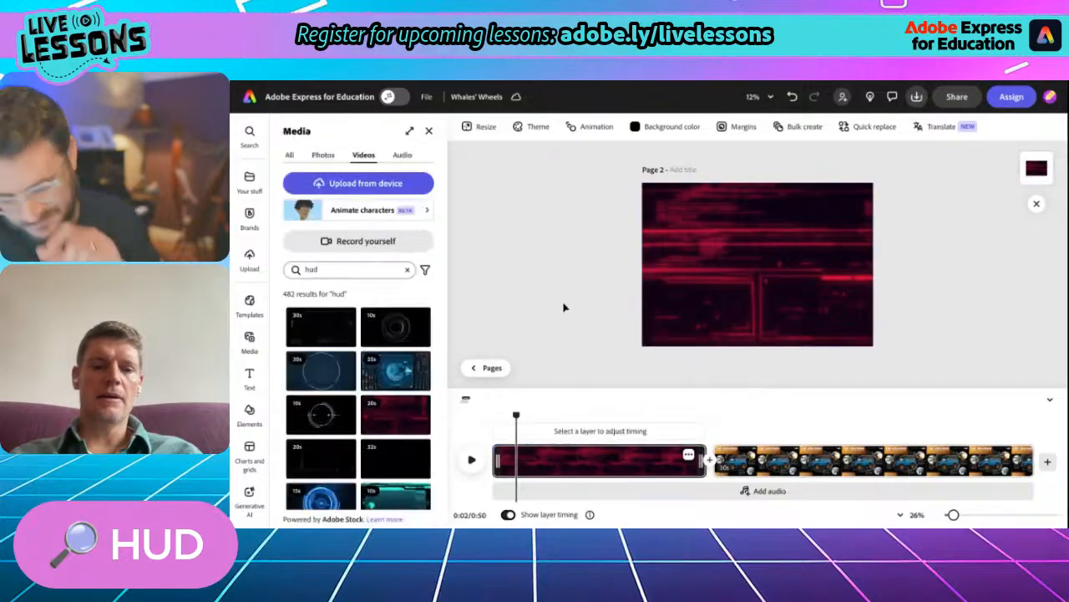
- Copy the white whale logo from the XRG9000 scene and paste it into the red HUD scene
left_click(772, 459)
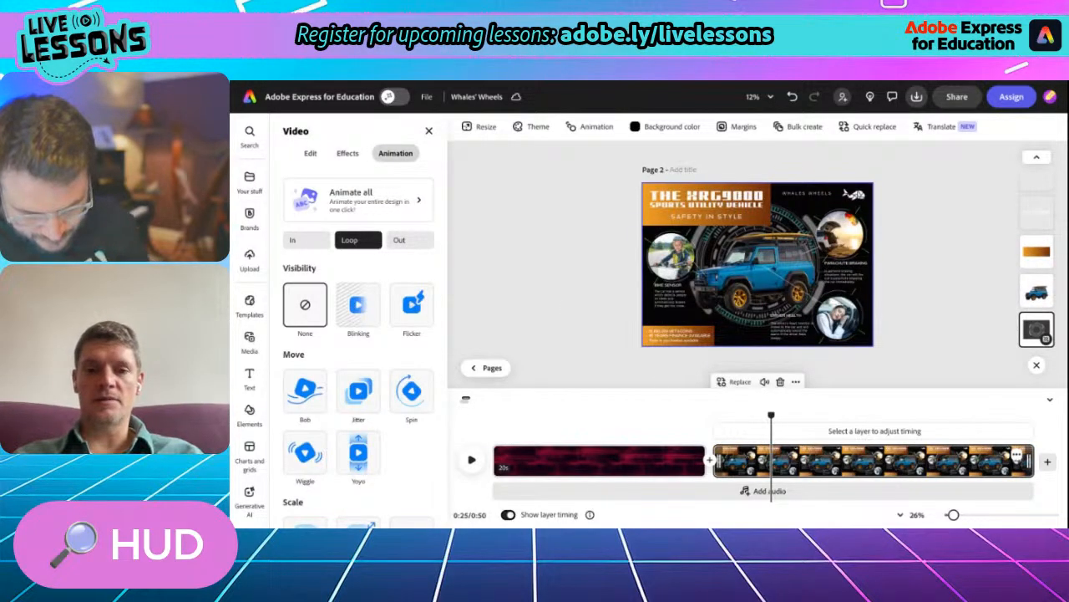
scroll(833, 238, "up", 3)
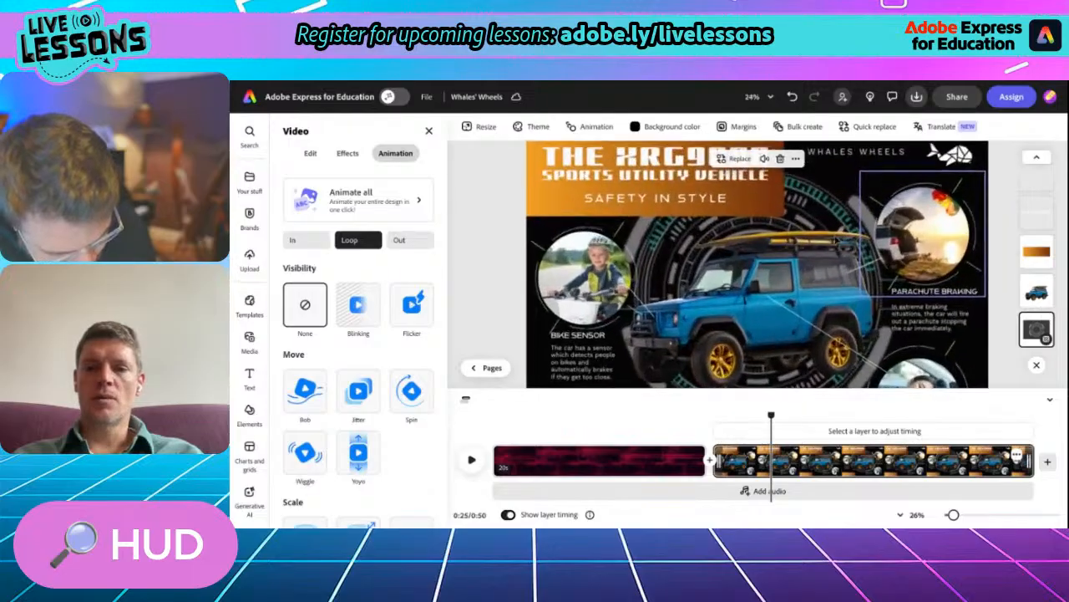
left_click(853, 205)
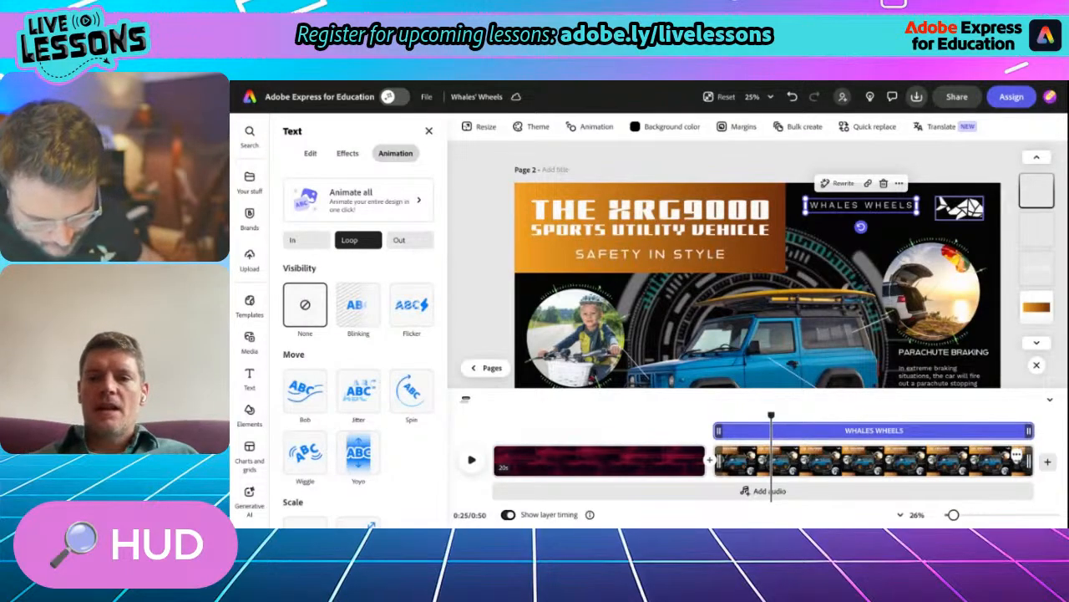
left_click(959, 208)
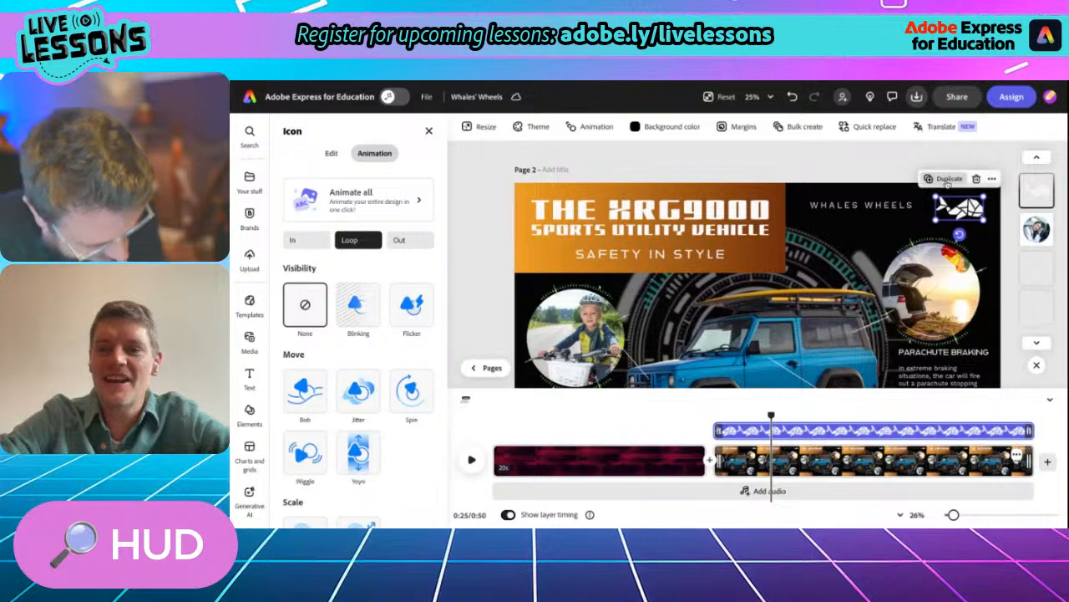
left_click(992, 180)
left_click(983, 201)
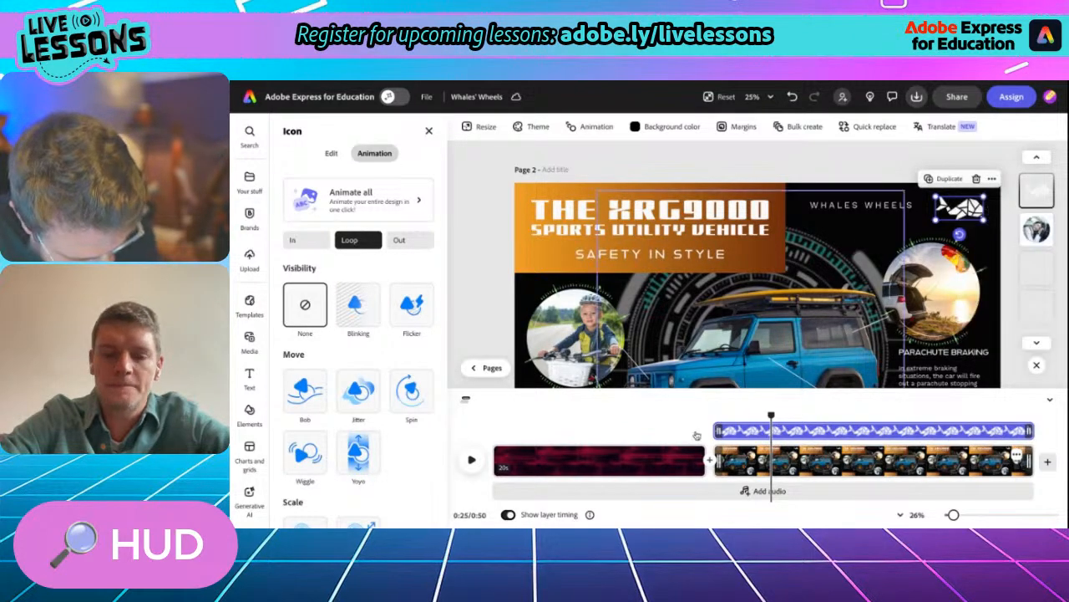
left_click(507, 461)
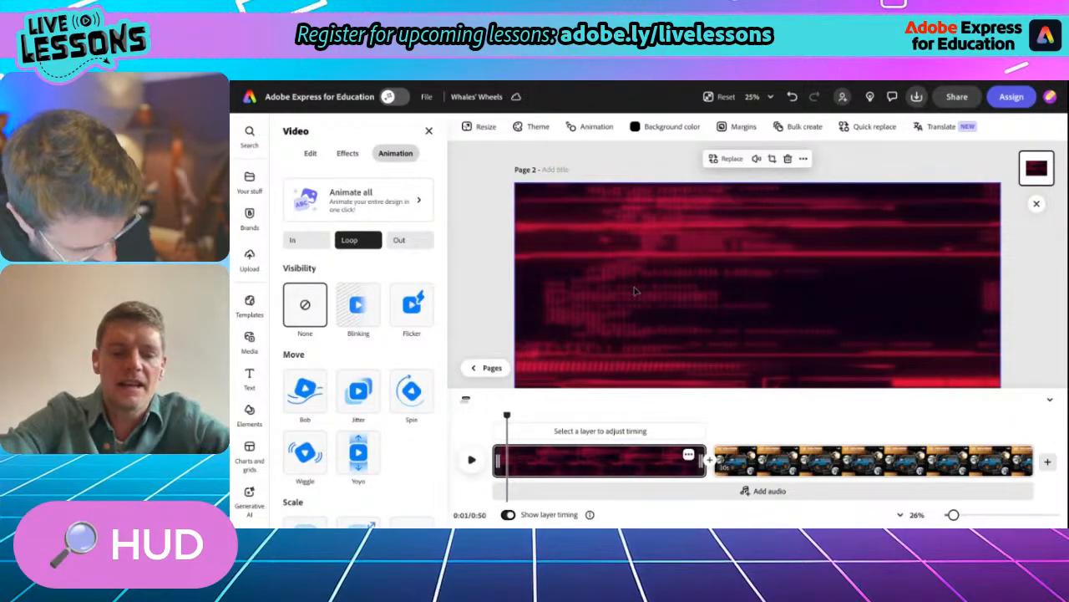
right_click(483, 255)
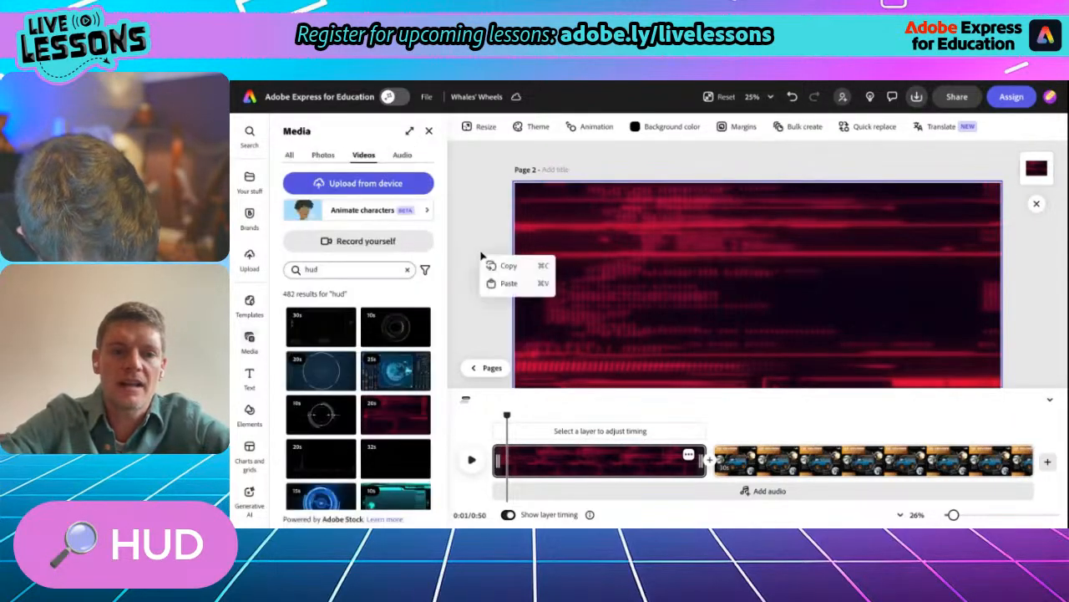
left_click(492, 283)
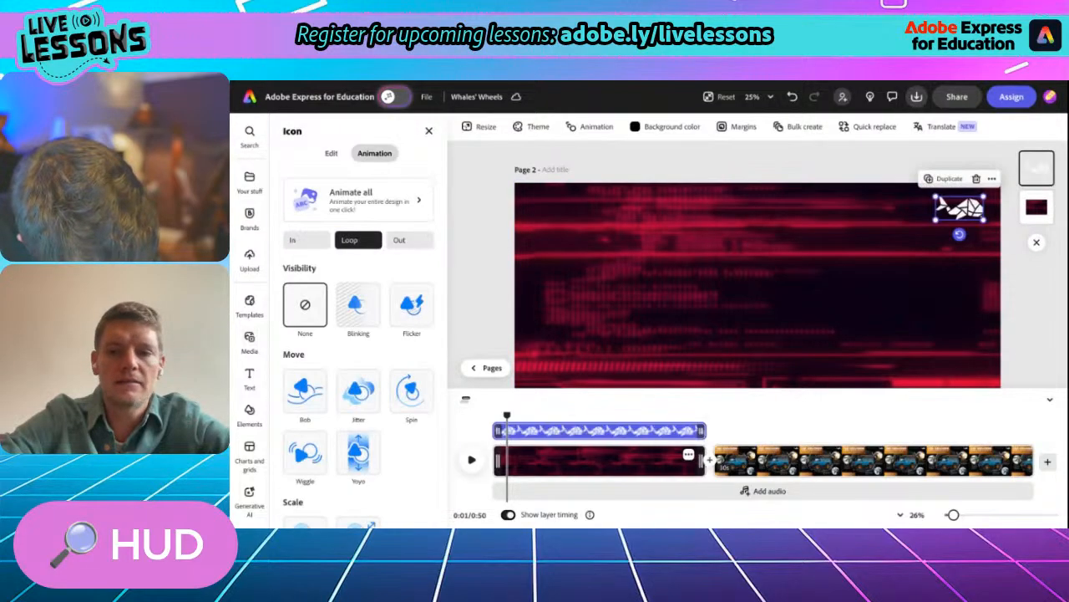
- Enlarge the whale logo to about half the canvas width and align it to the center of the red HUD scene
scroll(709, 323, "down", 2)
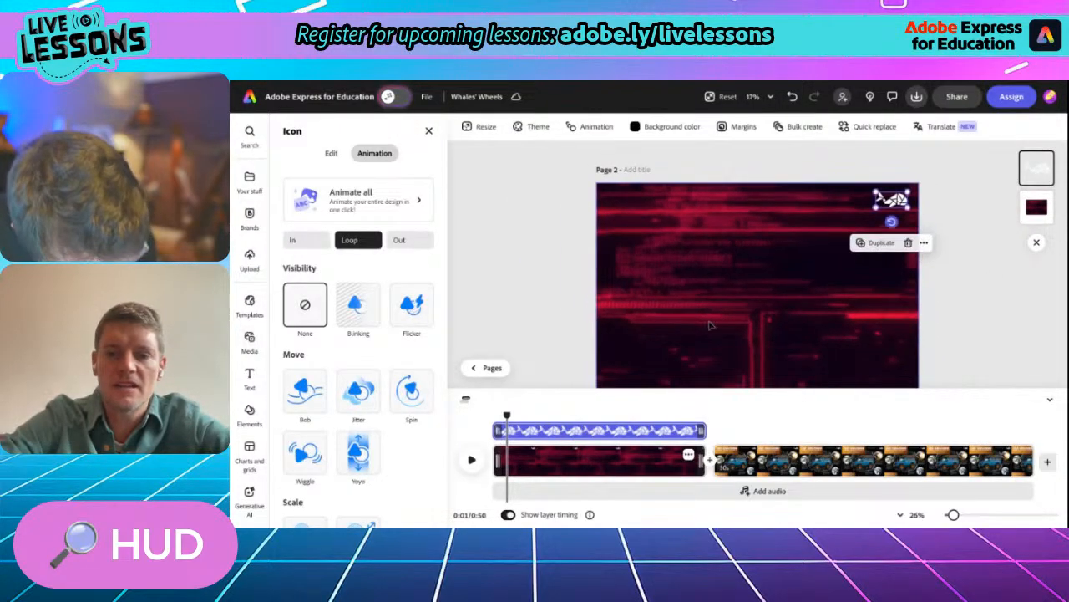
left_click_drag(876, 205, 740, 301)
left_click_drag(837, 258, 751, 302)
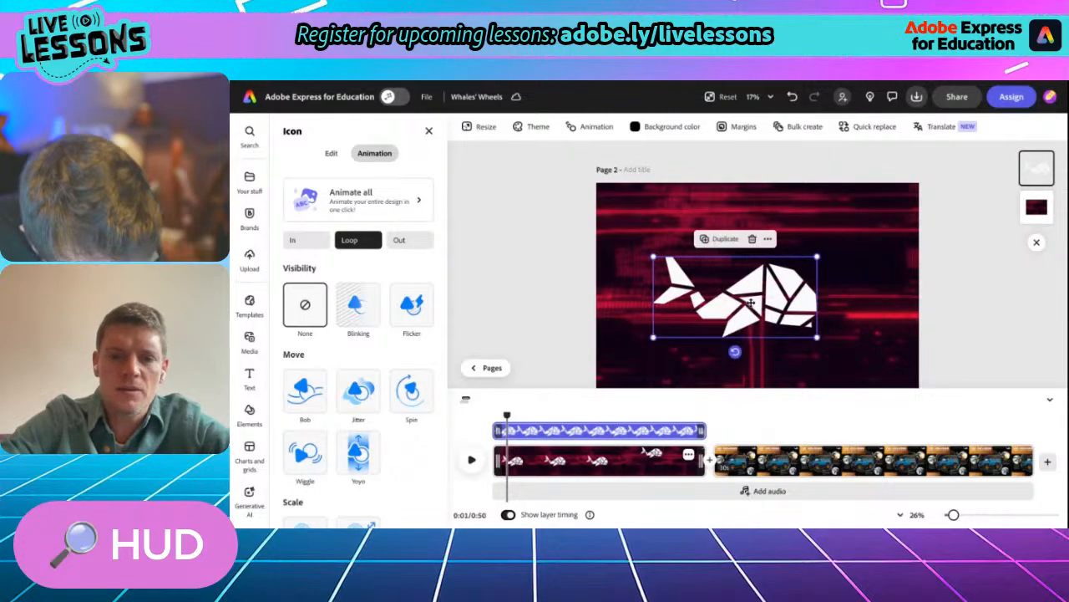
left_click(330, 153)
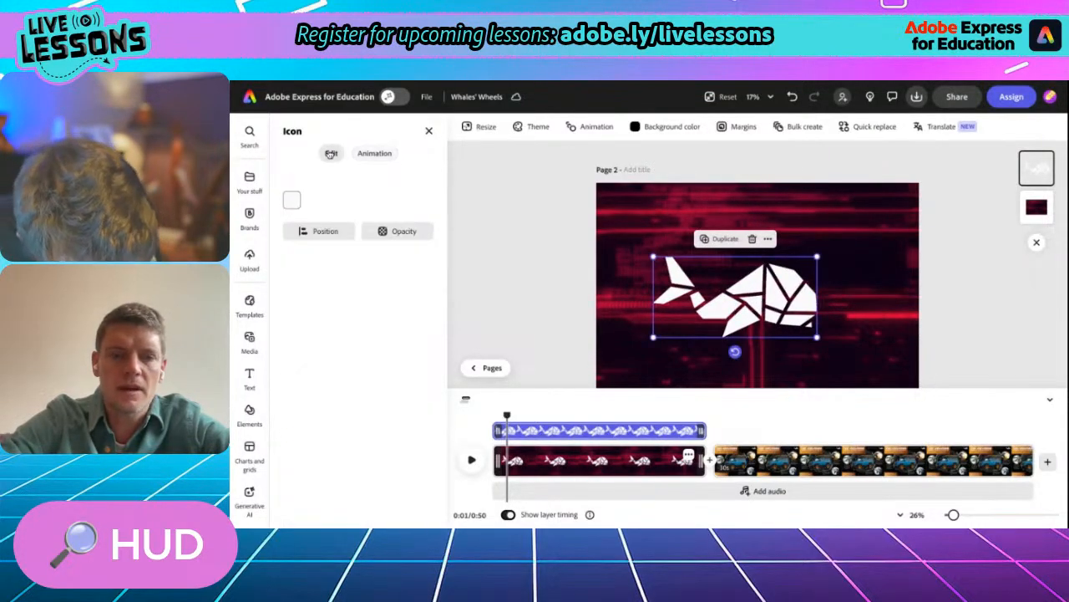
left_click(319, 231)
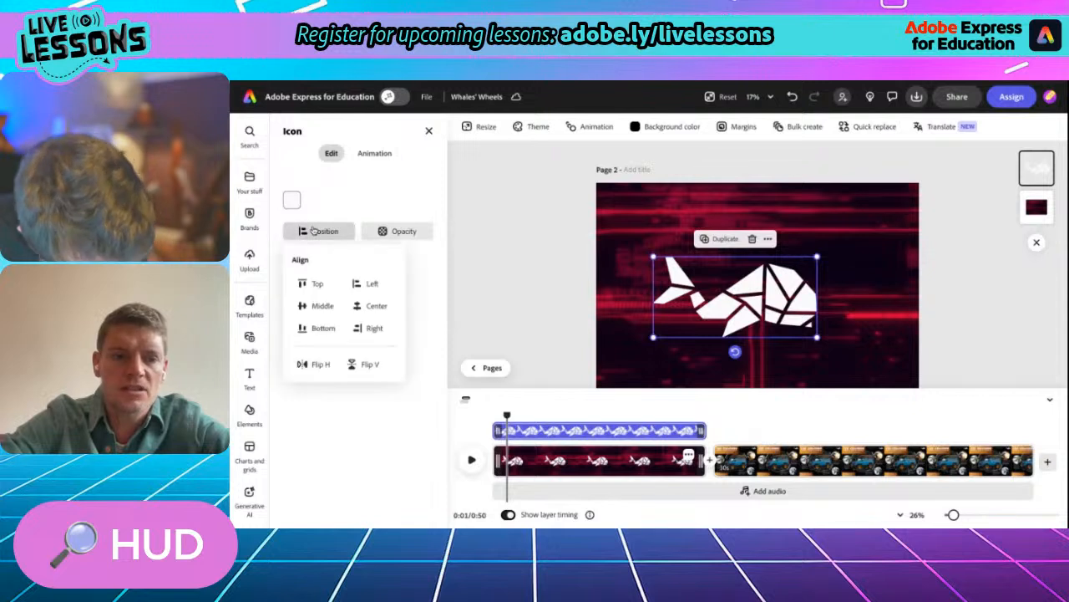
left_click(360, 306)
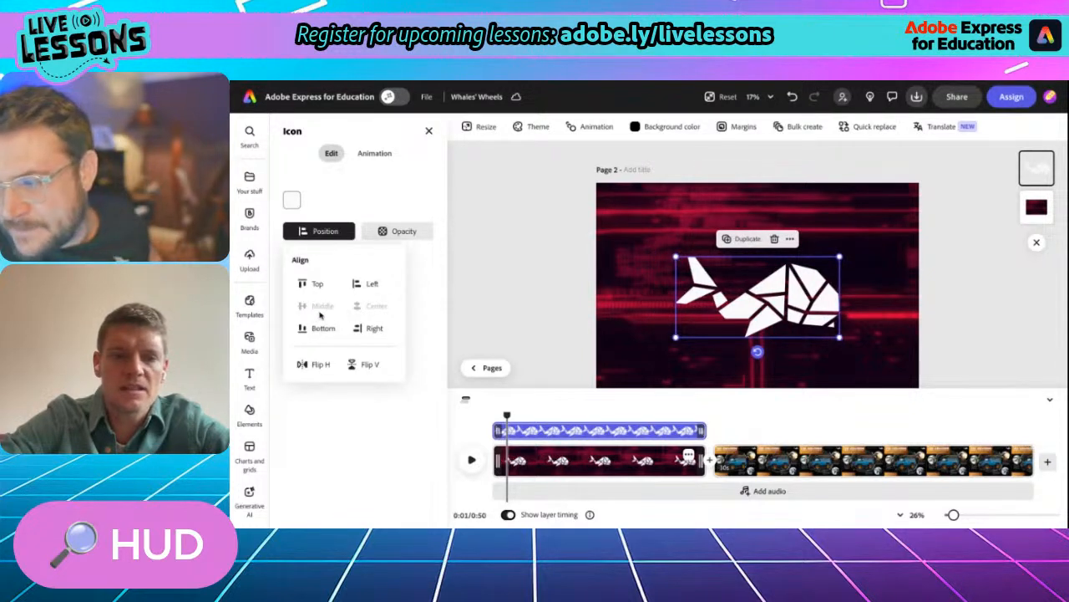
left_click(537, 282)
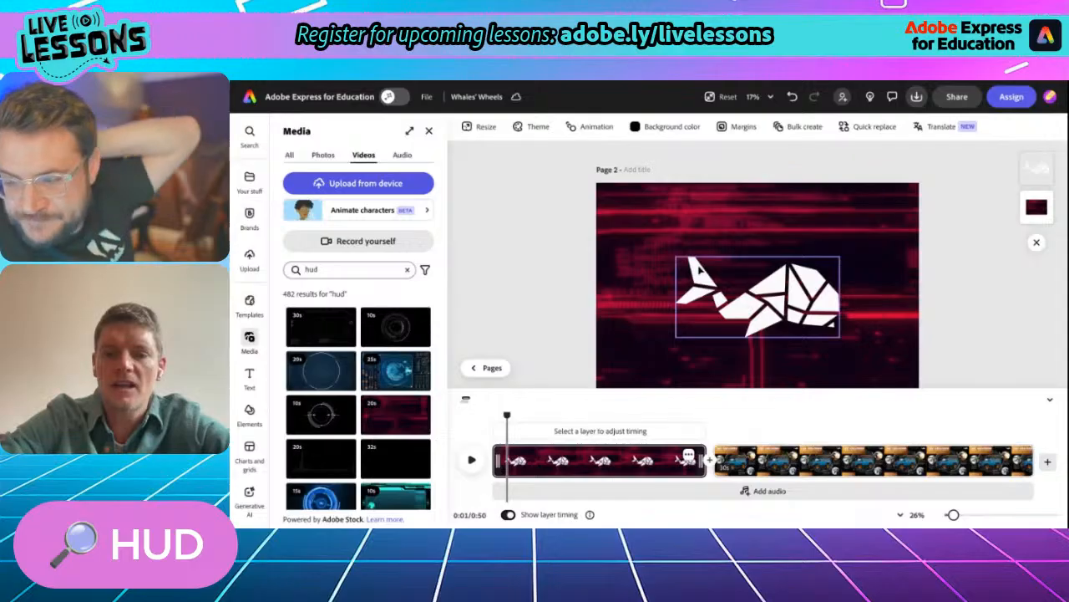
- Fit the whole page in view and preview a few seconds of the red HUD scene with the whale logo
scroll(700, 270, "down", 5)
scroll(700, 270, "up", 2)
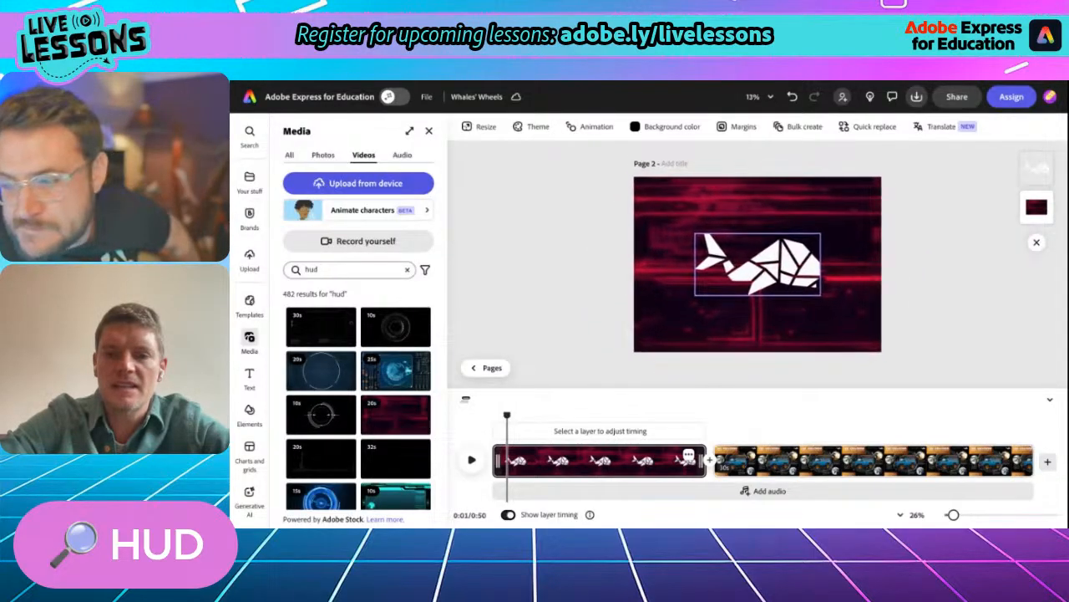
scroll(700, 270, "up", 1)
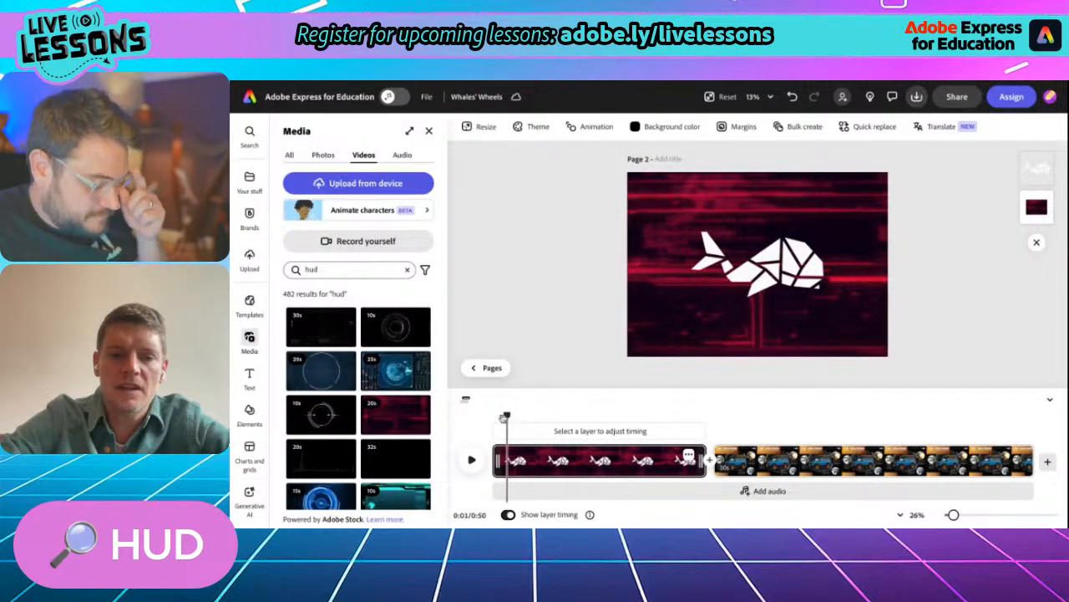
left_click(471, 460)
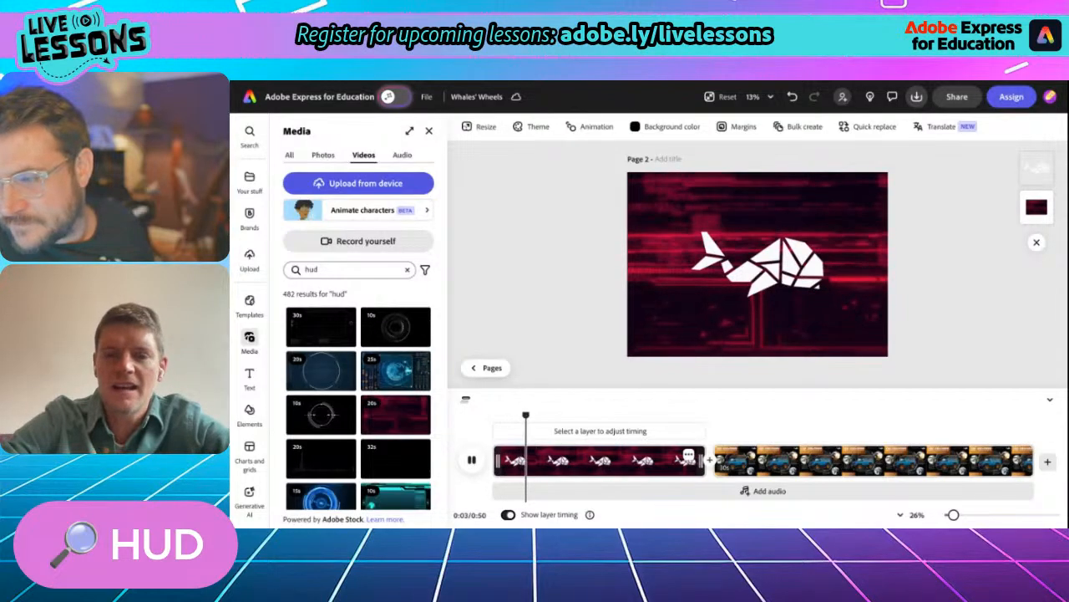
key("space")
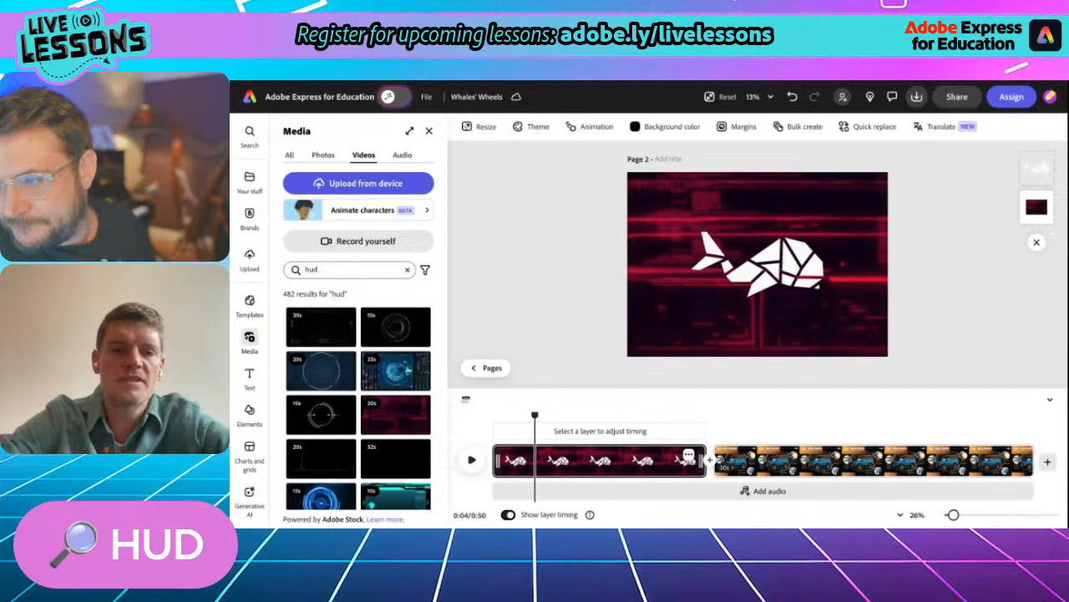
- Give the whale logo the first Scale-type entrance animation with Soft personality and lengthen its duration
left_click(756, 263)
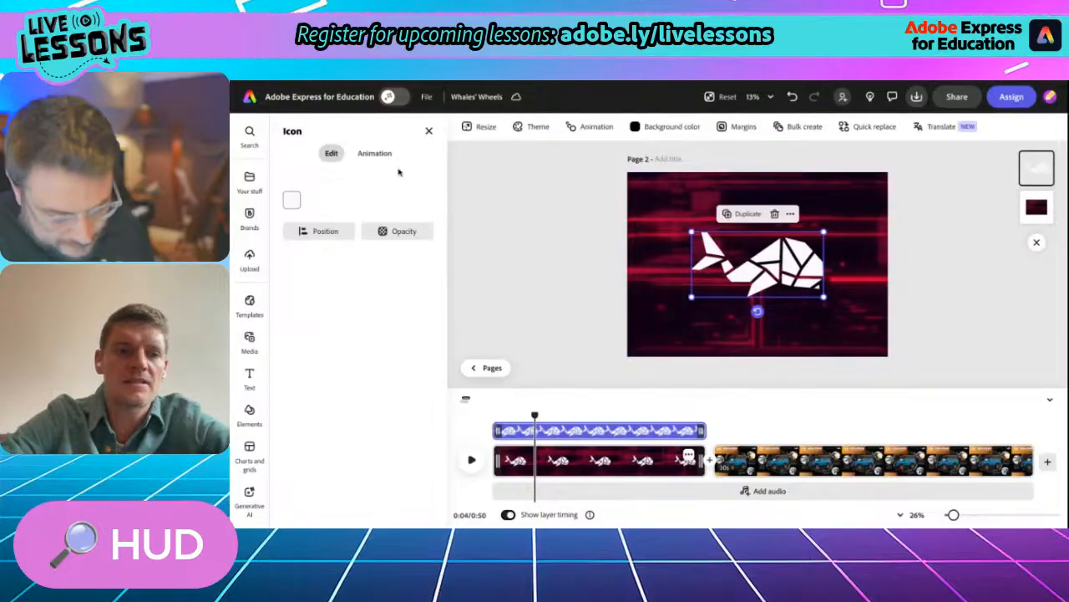
left_click(374, 154)
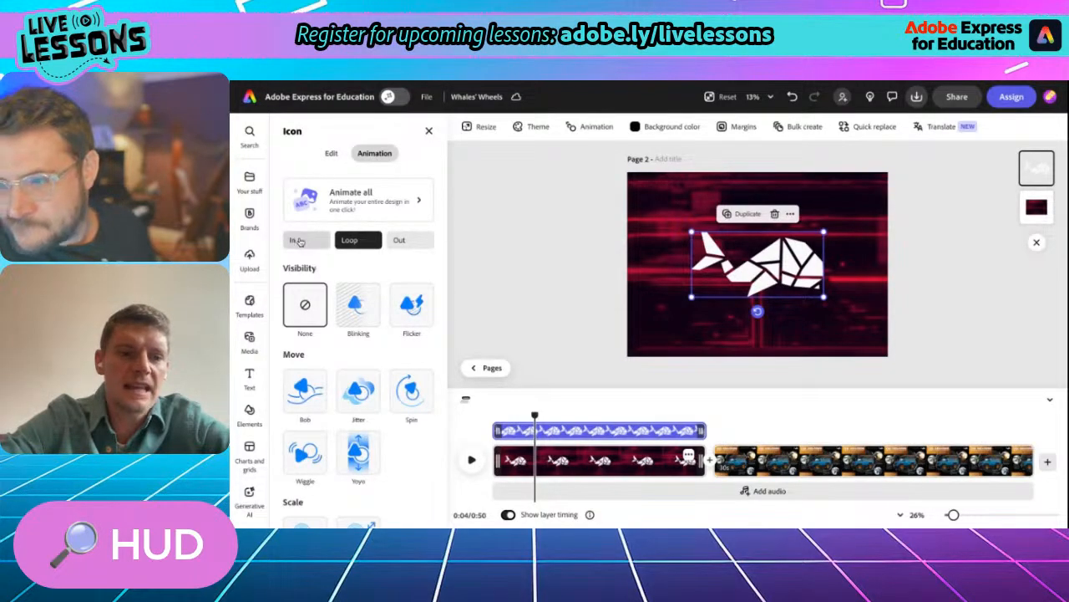
left_click(299, 241)
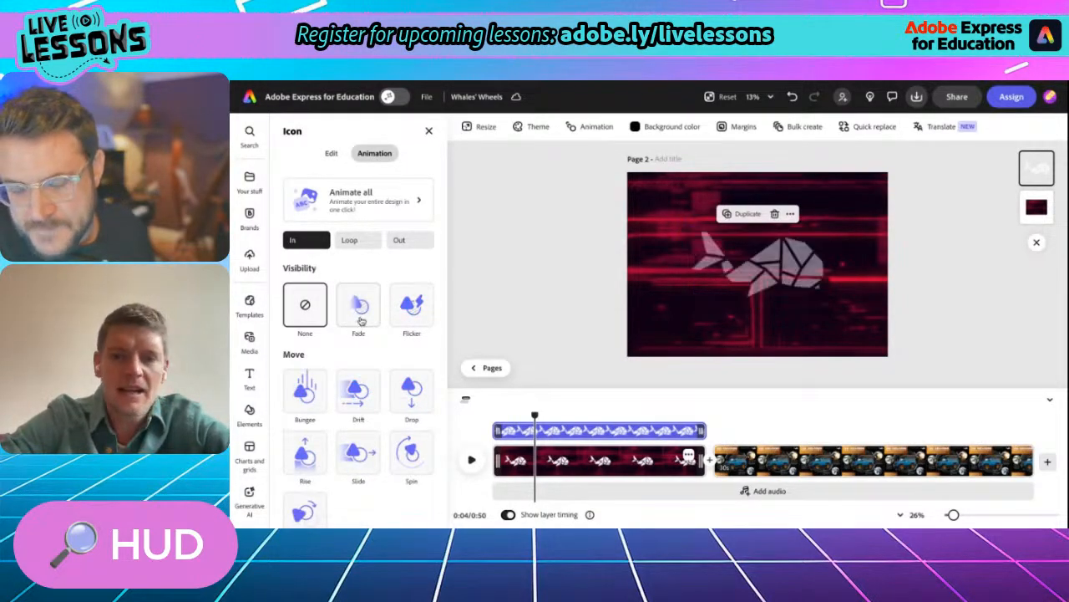
scroll(352, 401, "down", 3)
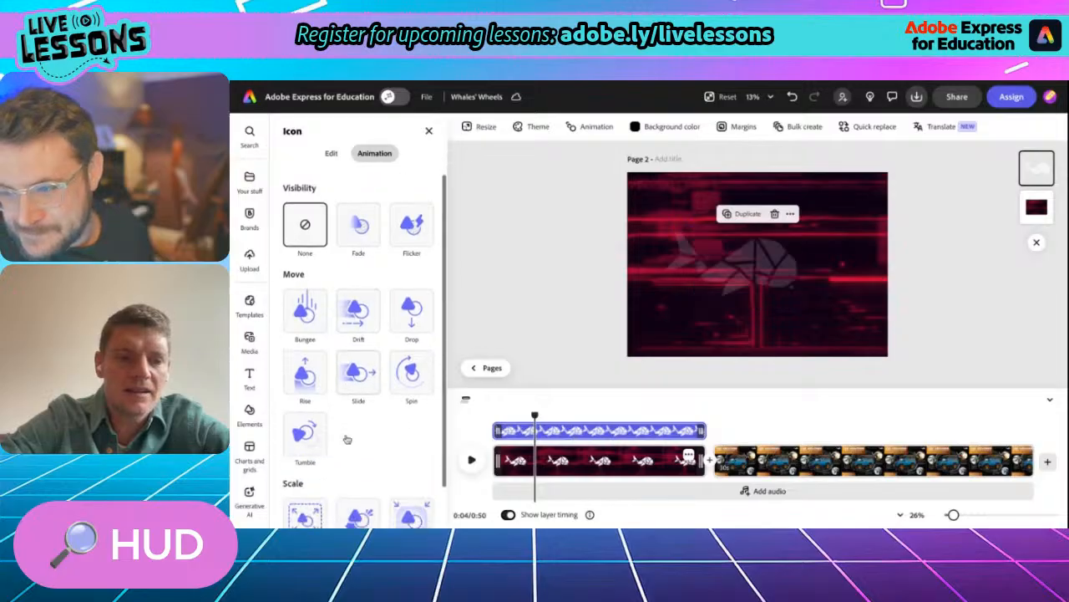
left_click(305, 465)
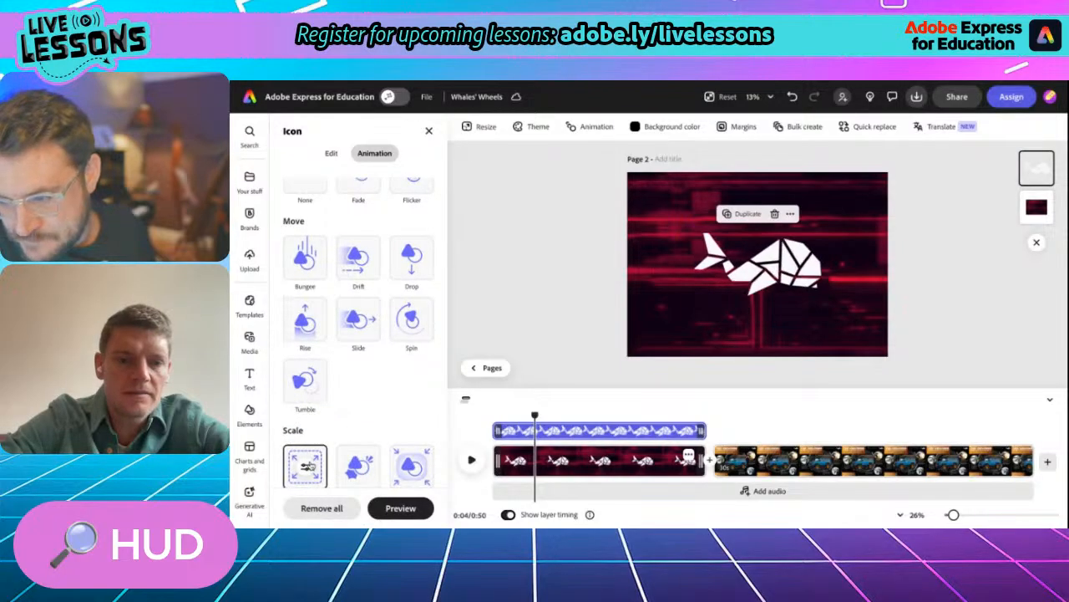
left_click(305, 466)
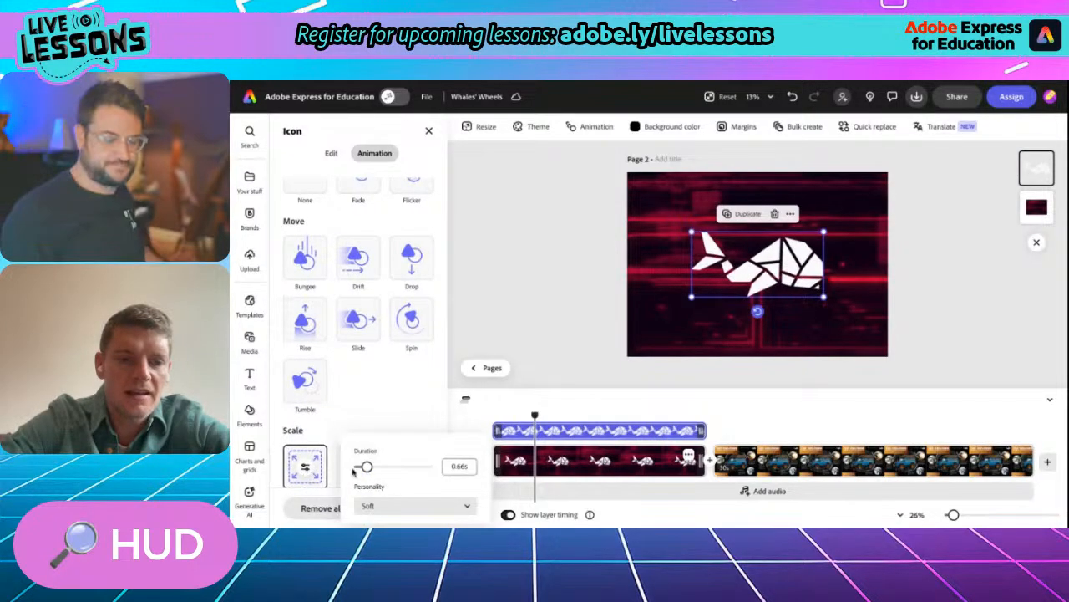
left_click_drag(368, 466, 398, 468)
left_click(395, 398)
- Add a Flicker loop animation to the whale logo, keeping speed 49 and intensity 75
scroll(390, 352, "up", 5)
left_click(357, 240)
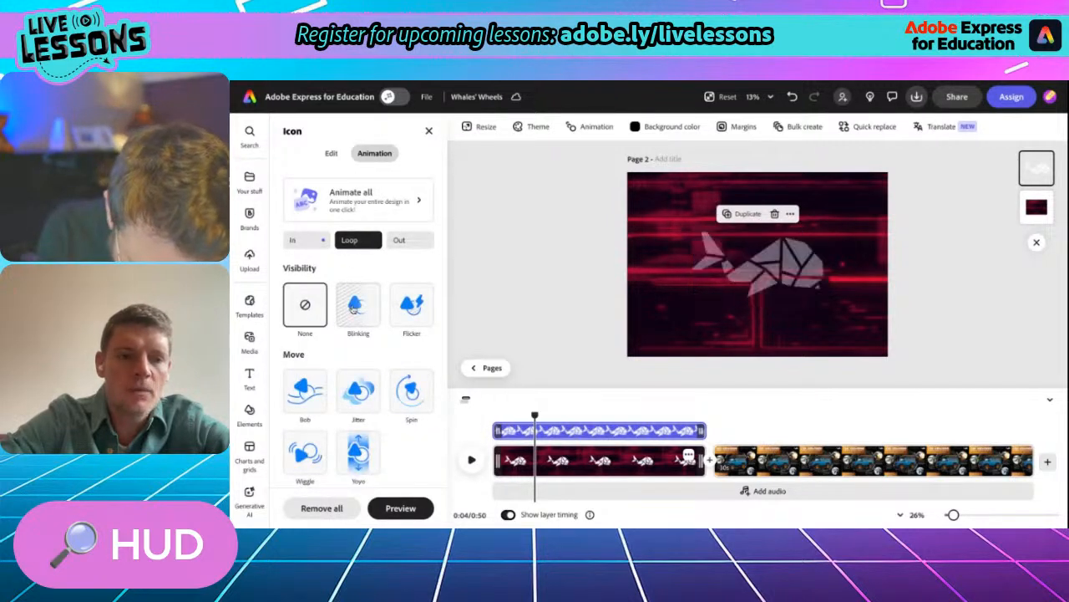
left_click(412, 305)
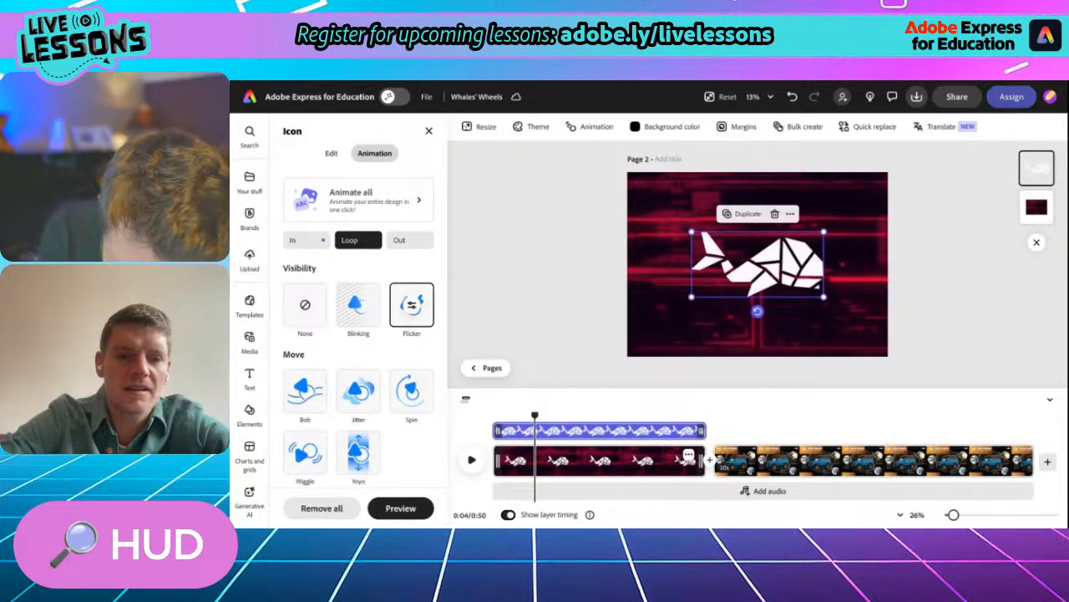
left_click(412, 305)
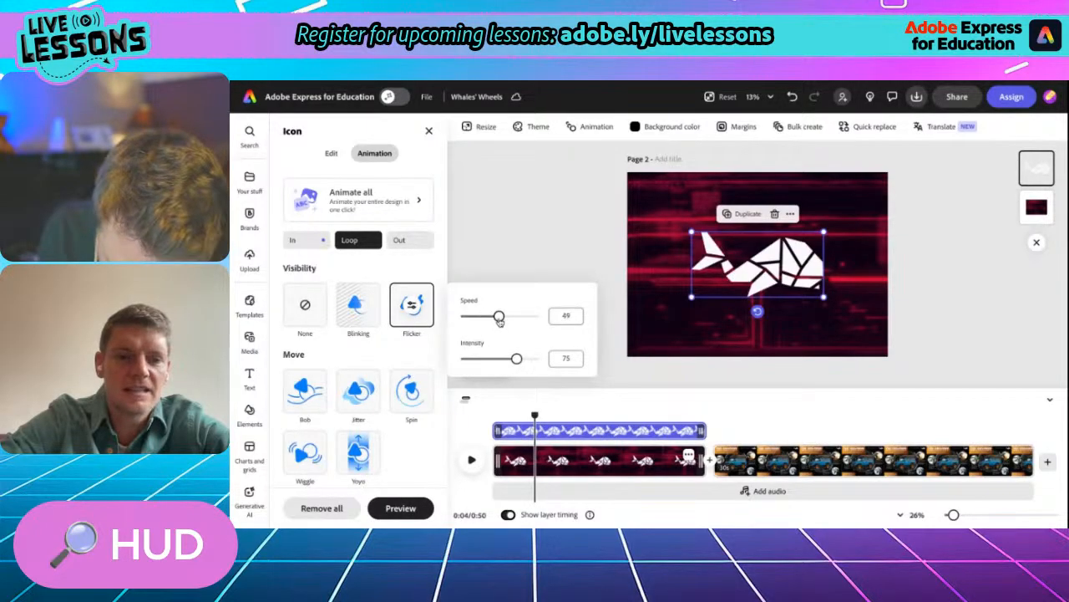
left_click(537, 239)
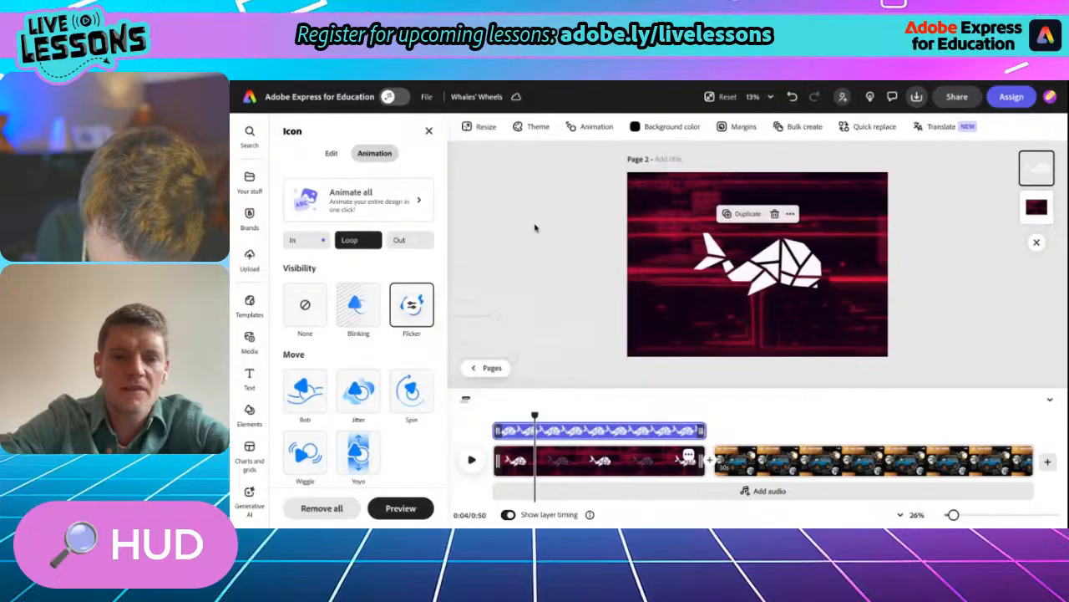
- Preview the animated whale logo scene for a few seconds from the start of the timeline
left_click_drag(537, 413, 490, 417)
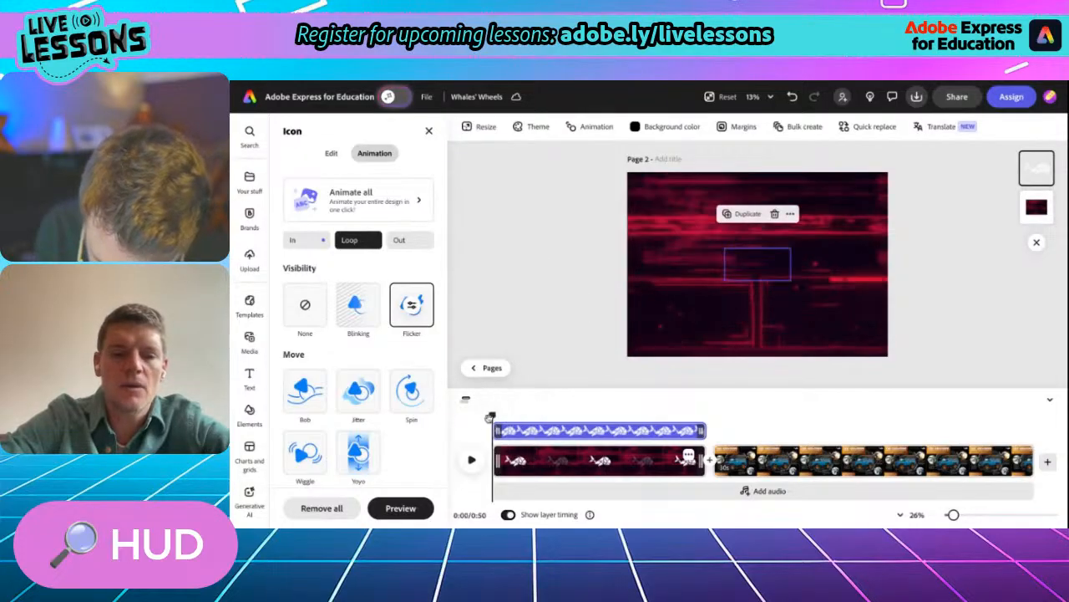
left_click(471, 462)
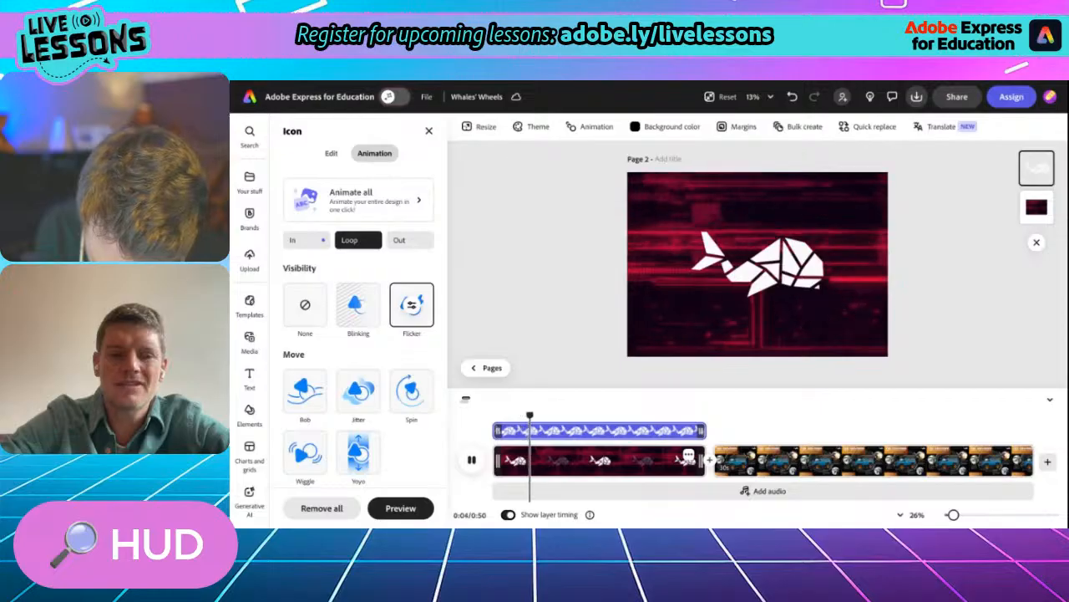
left_click(472, 461)
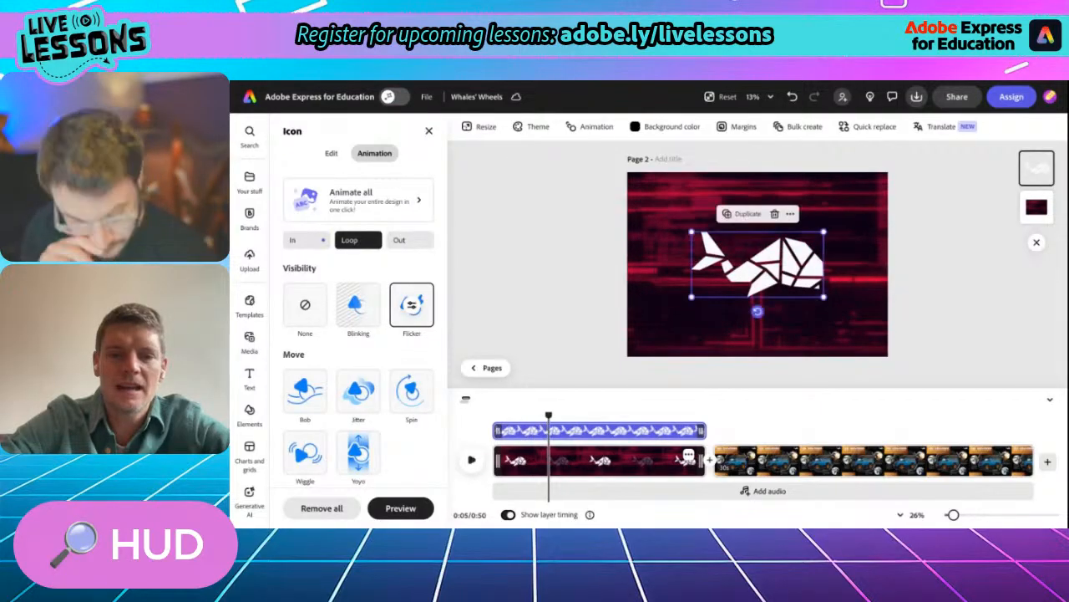
- Trim the red HUD scene to about 7 seconds and return the playhead to the start
left_click_drag(702, 460, 566, 460)
left_click_drag(565, 416, 490, 415)
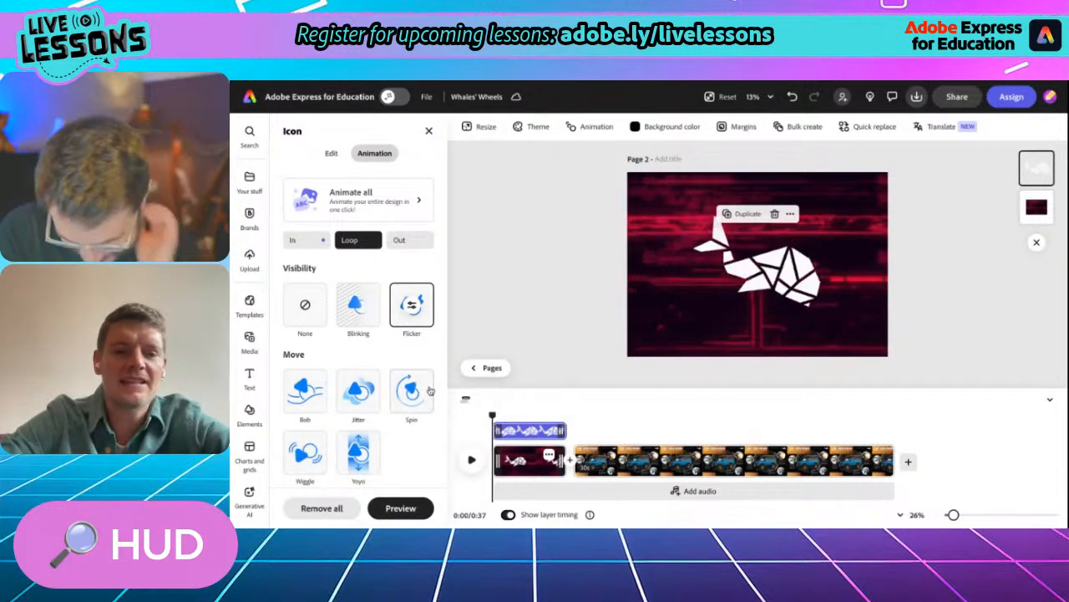
left_click_drag(491, 416, 490, 415)
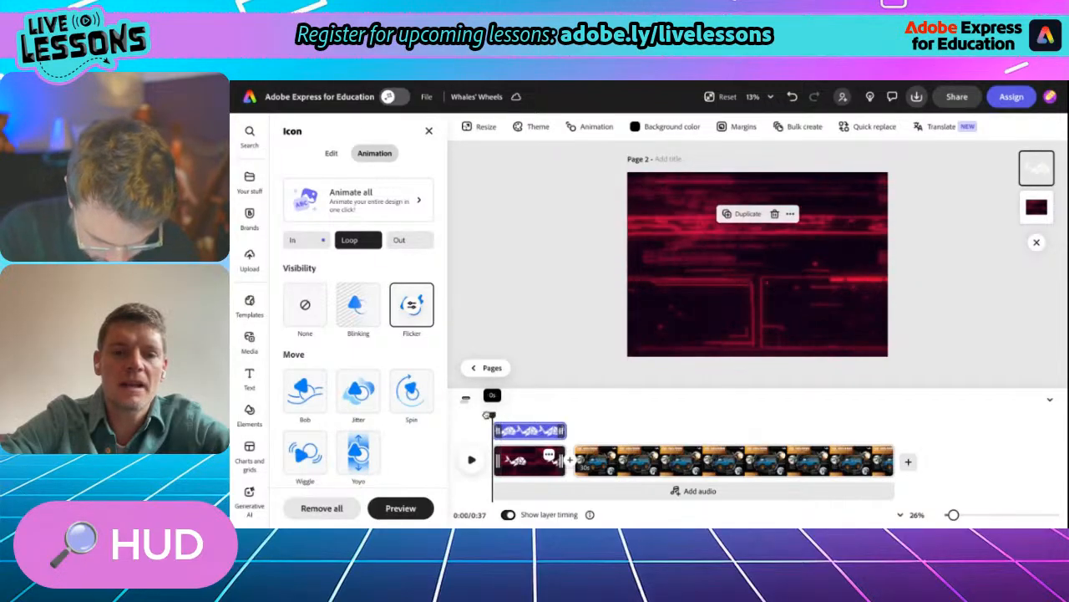
- Record a voiceover of about 4 seconds with speech enhancement from the start of the whale logo scene
left_click(260, 351)
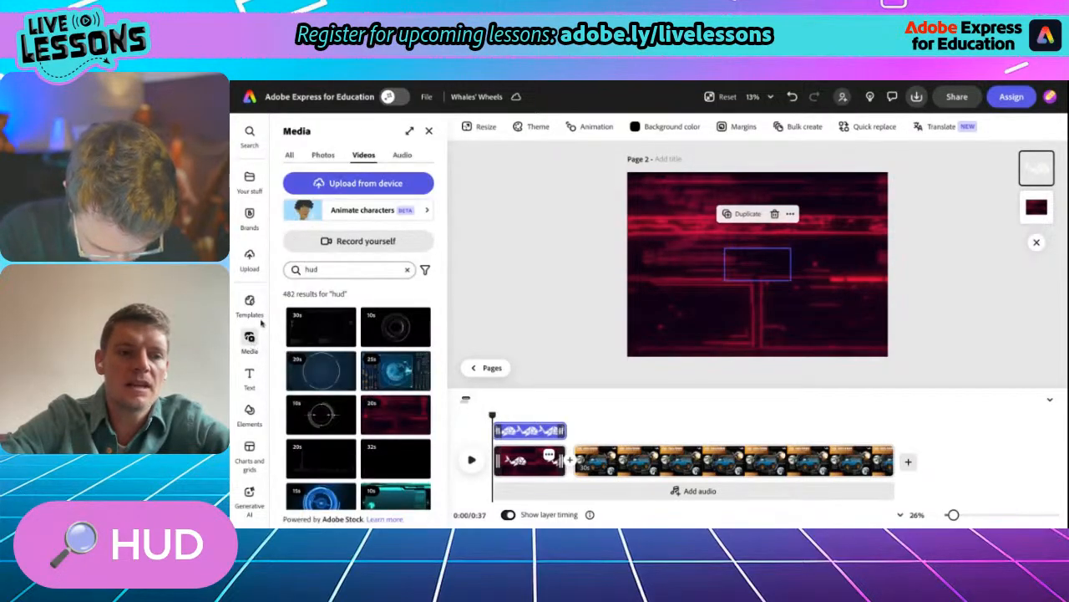
left_click(401, 156)
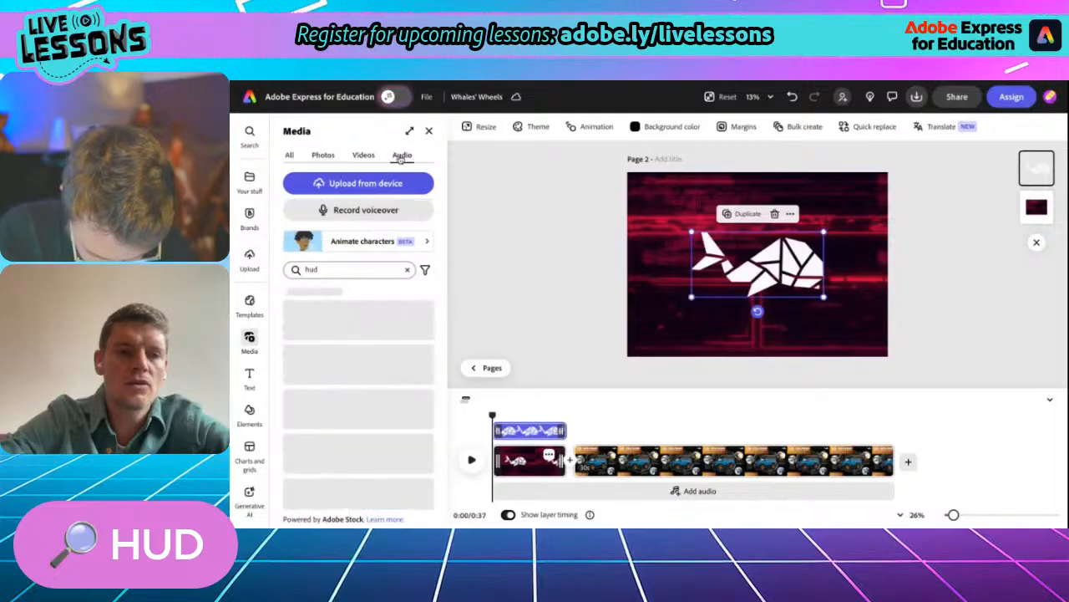
left_click(368, 212)
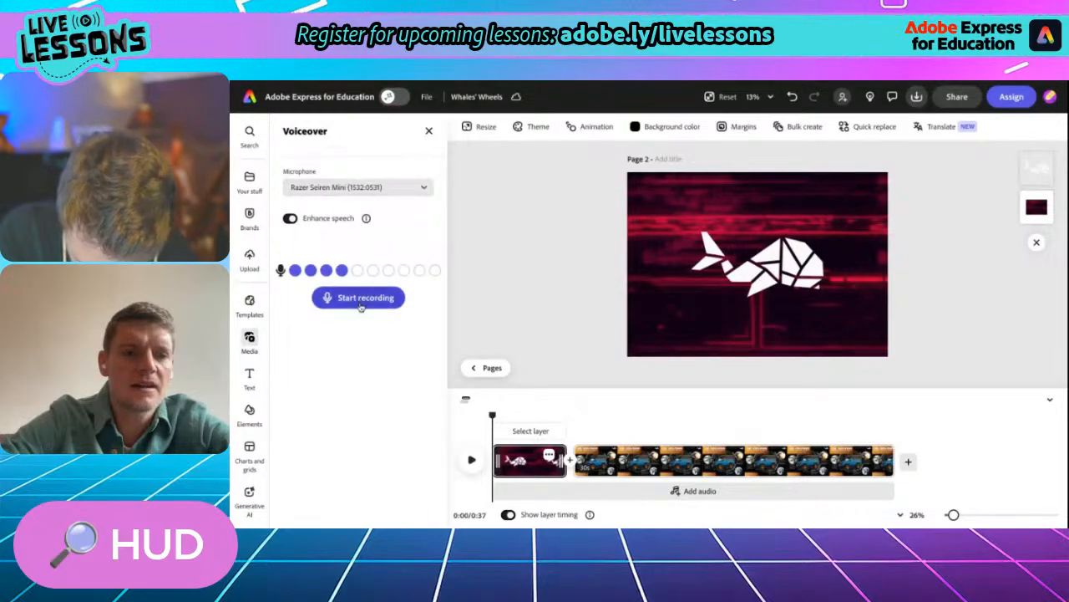
left_click(361, 299)
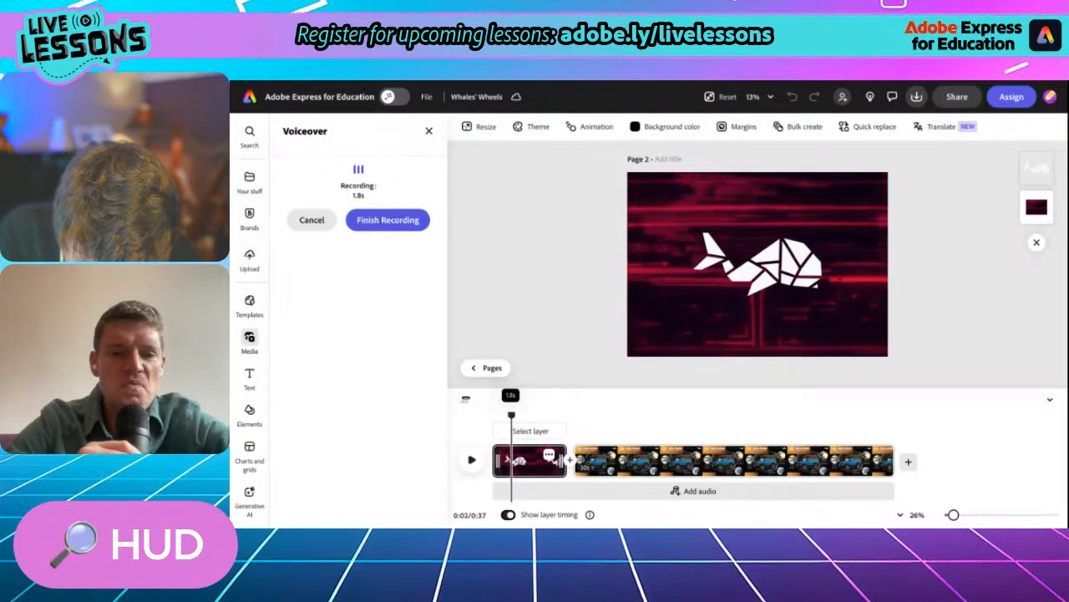
left_click(367, 219)
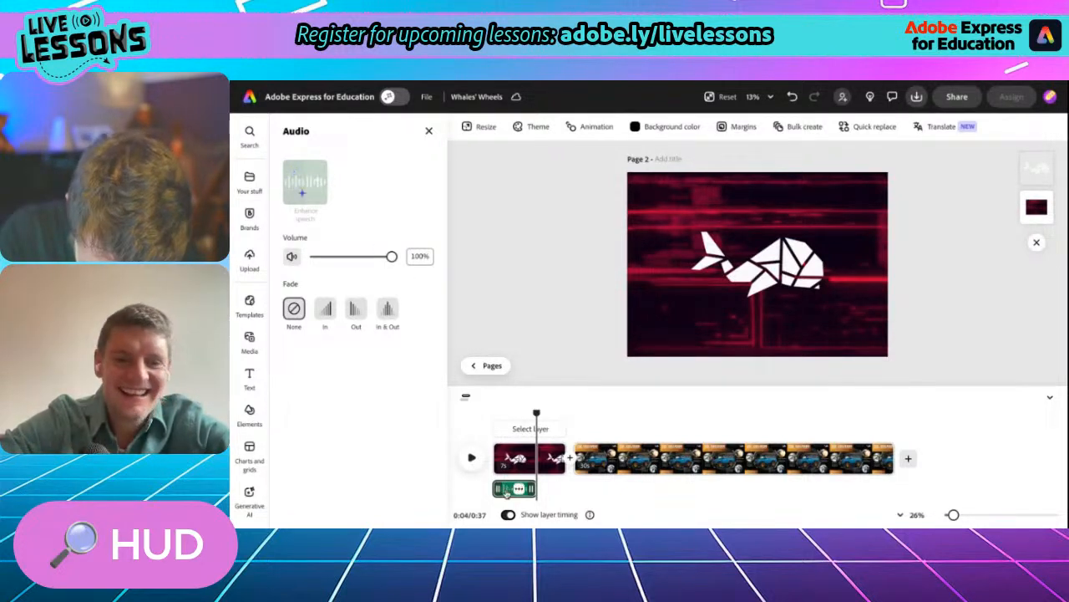
- Play the whale logo scene back with its voiceover and trim the scene to 5.2 seconds
left_click_drag(536, 411, 482, 407)
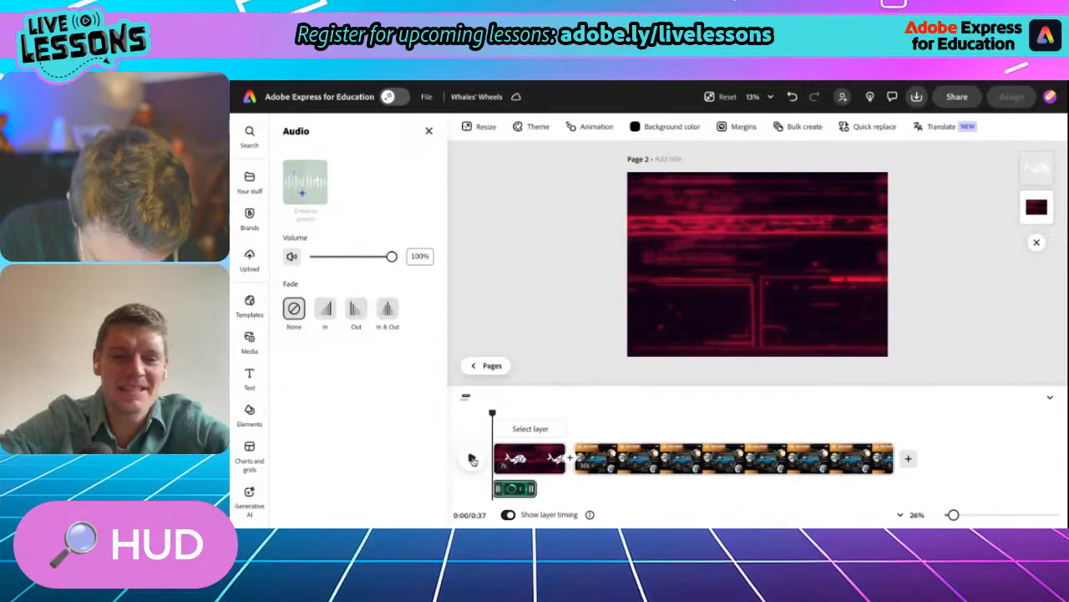
left_click(472, 459)
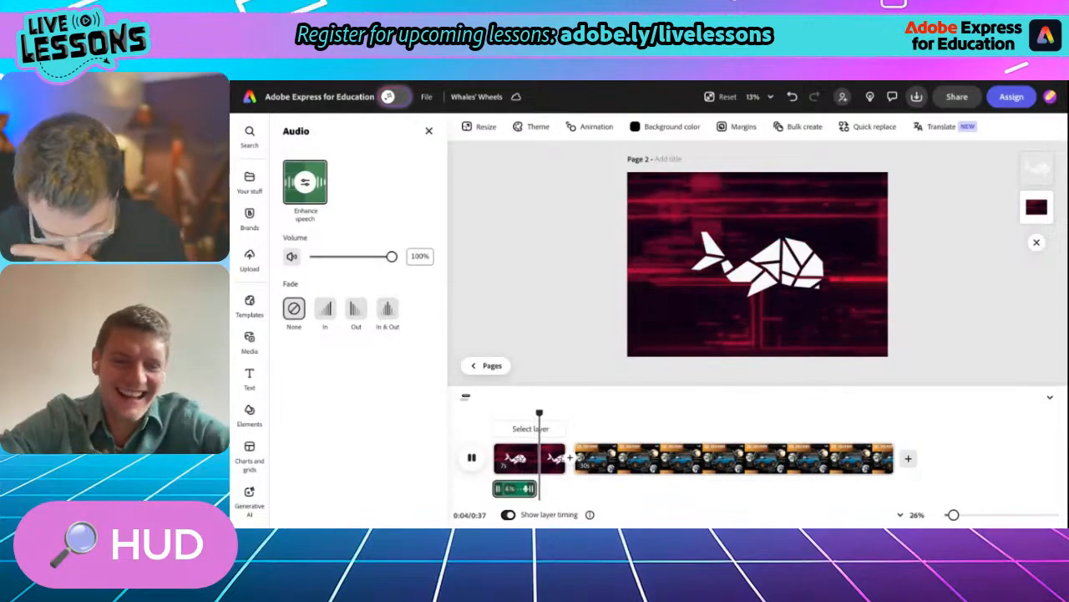
left_click(472, 458)
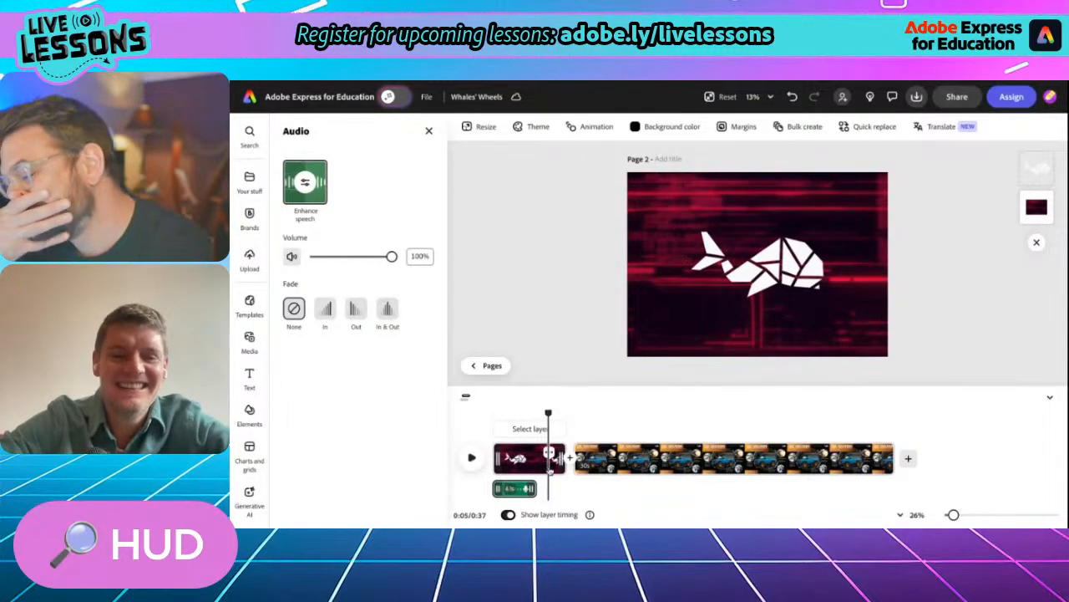
left_click_drag(561, 458, 543, 458)
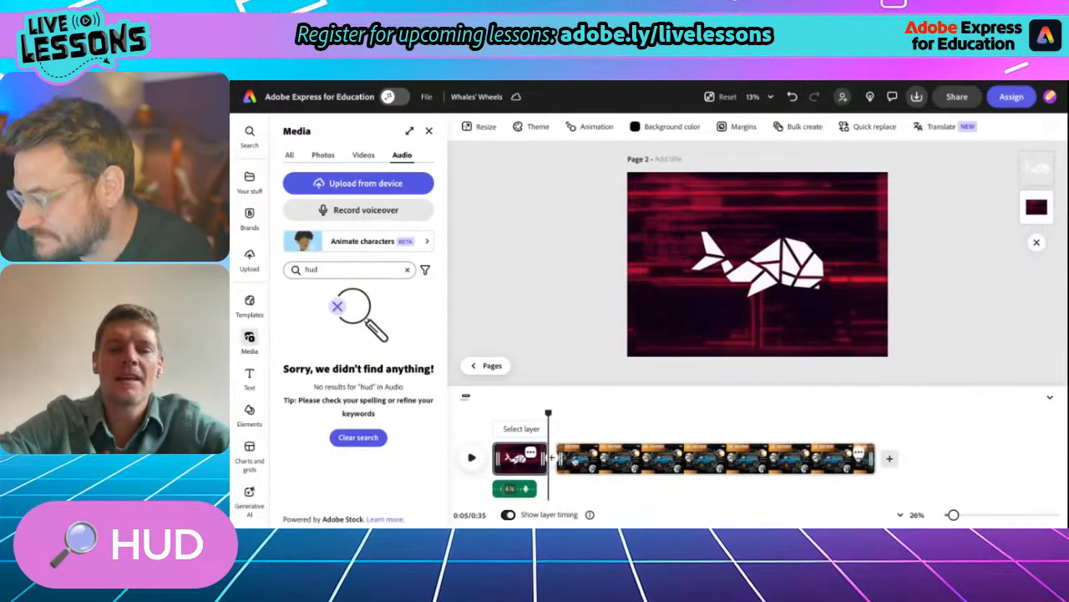
- Record a voiceover of about 7.7 seconds near the start of the XRG9000 scene and trim that scene to 10.5 seconds
mouse_move(548, 413)
left_mouse_down()
mouse_move(740, 414)
mouse_move(566, 415)
left_mouse_up()
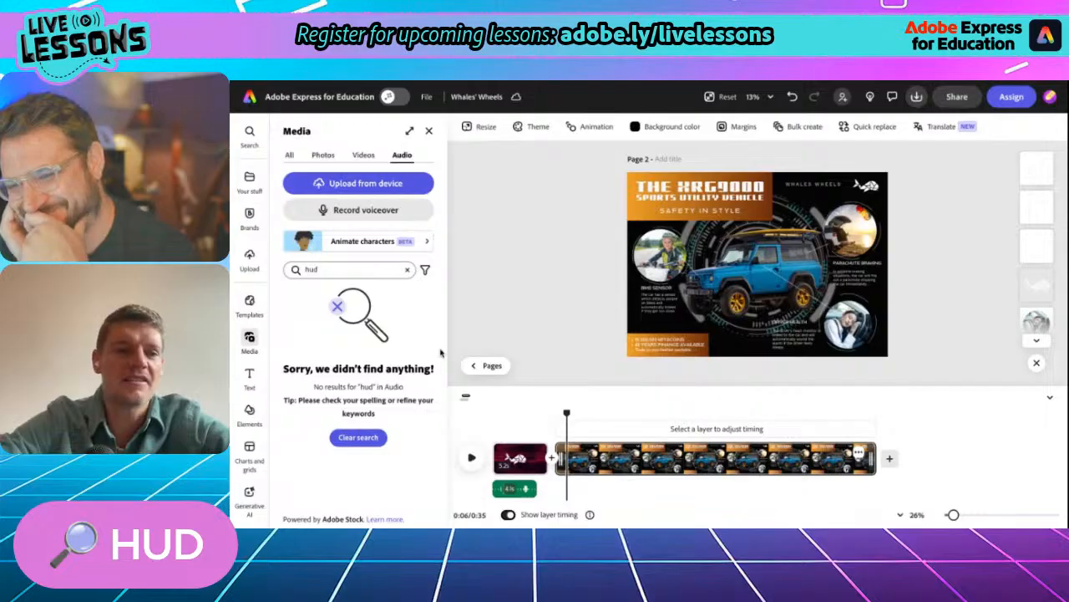
left_click(361, 211)
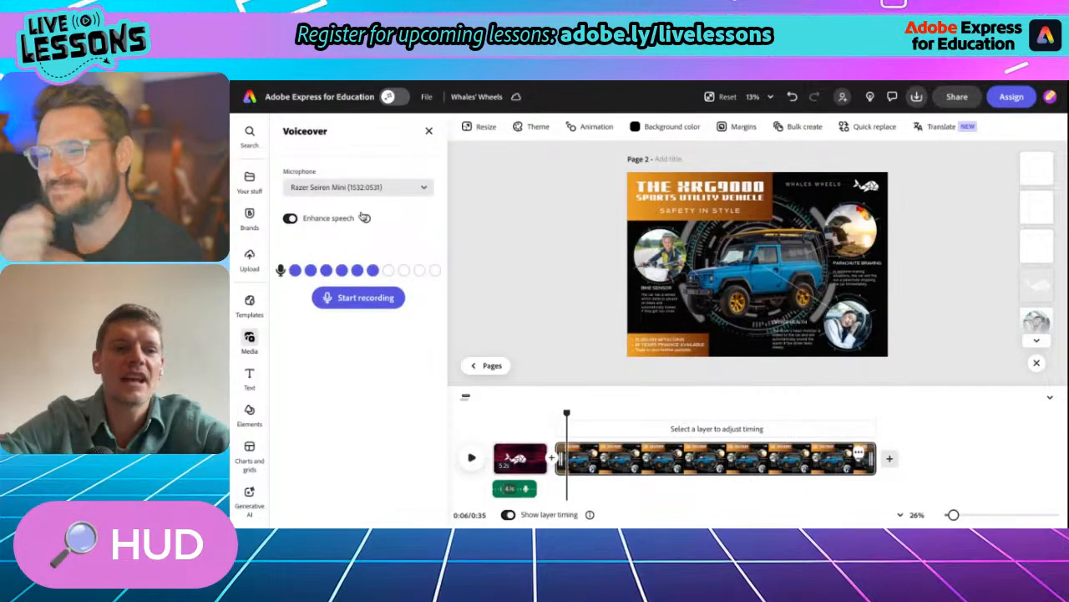
left_click(334, 301)
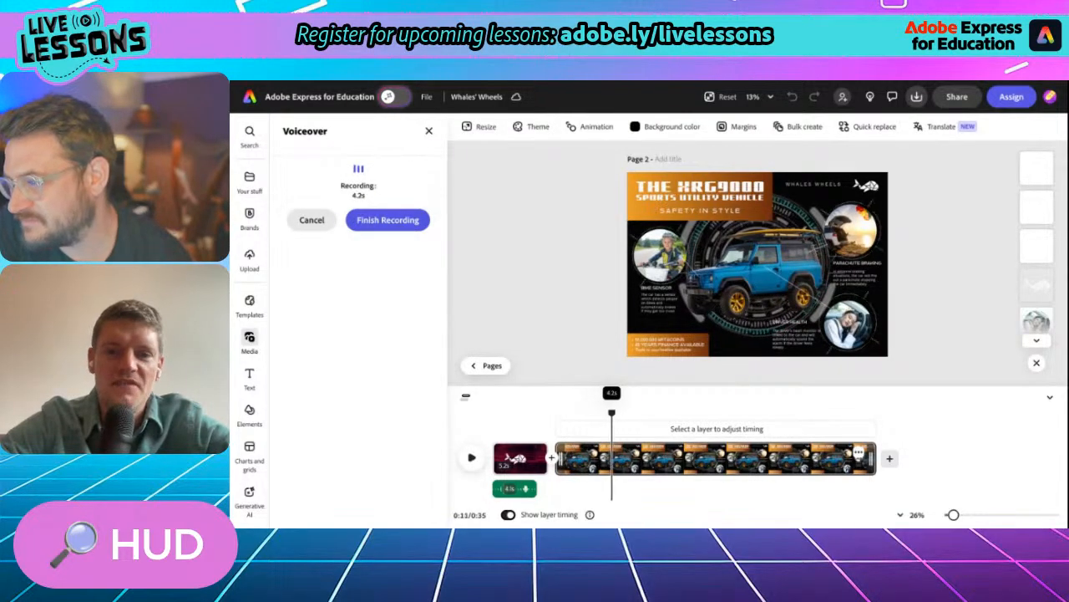
left_click(383, 221)
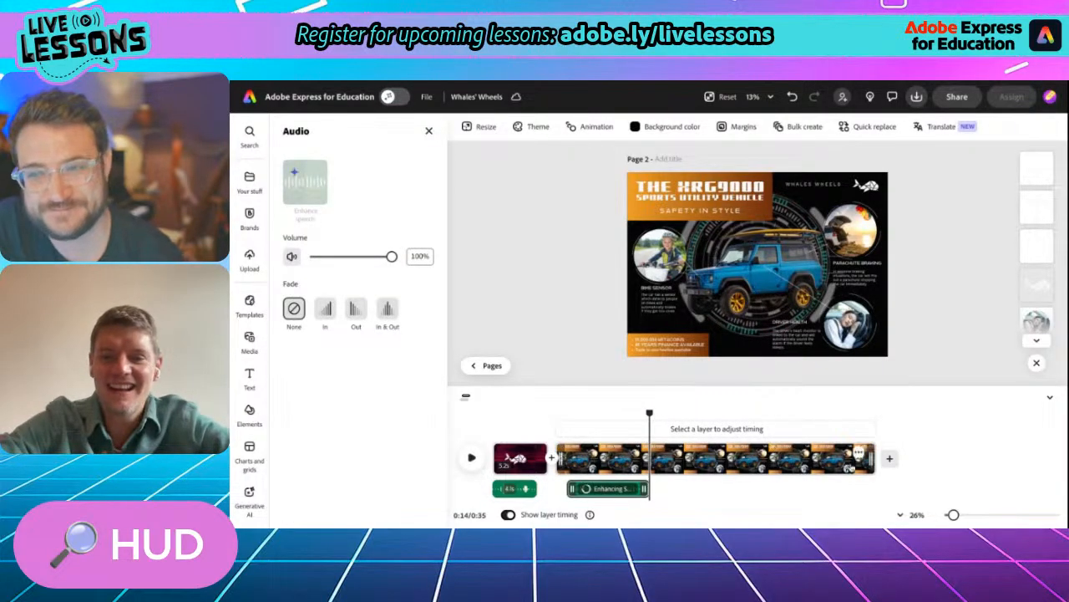
left_click_drag(874, 457, 667, 481)
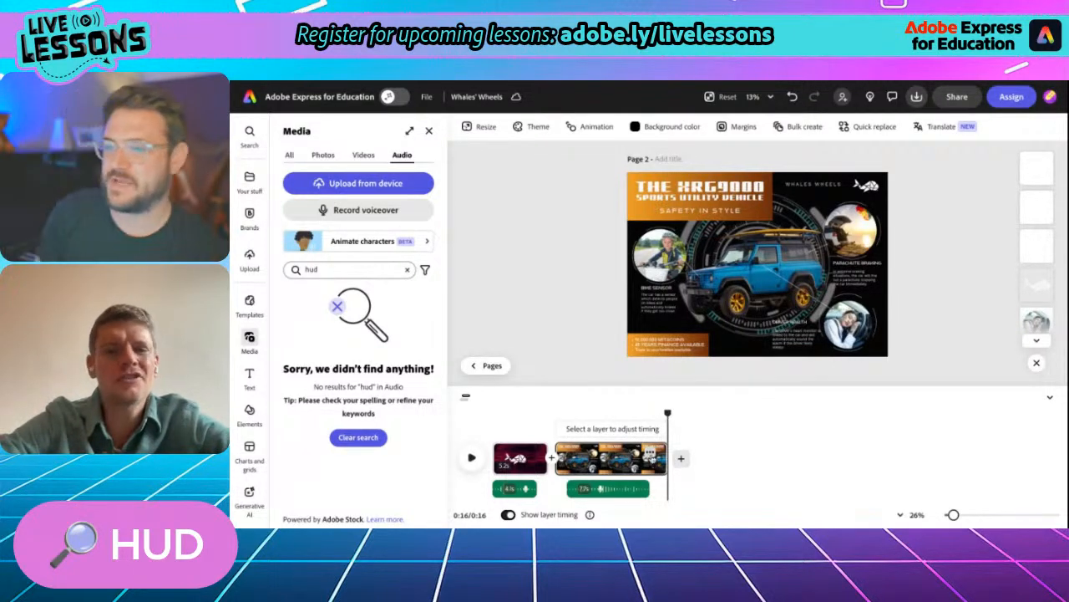
- Add a blank 5-second scene after the XRG9000 scene and select it for editing
left_click(681, 458)
left_click(647, 435)
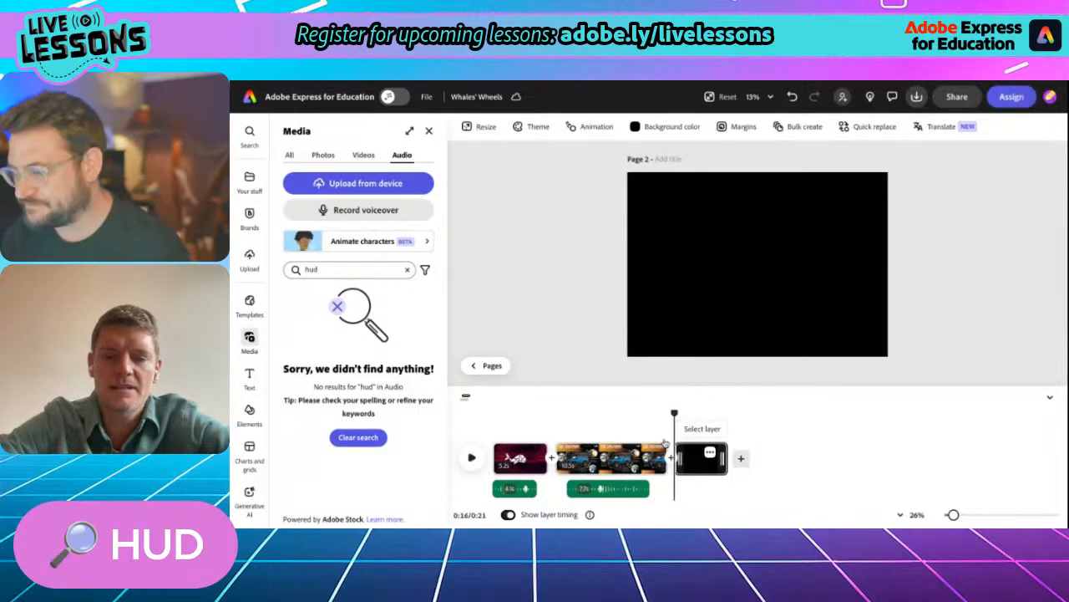
left_click(605, 462)
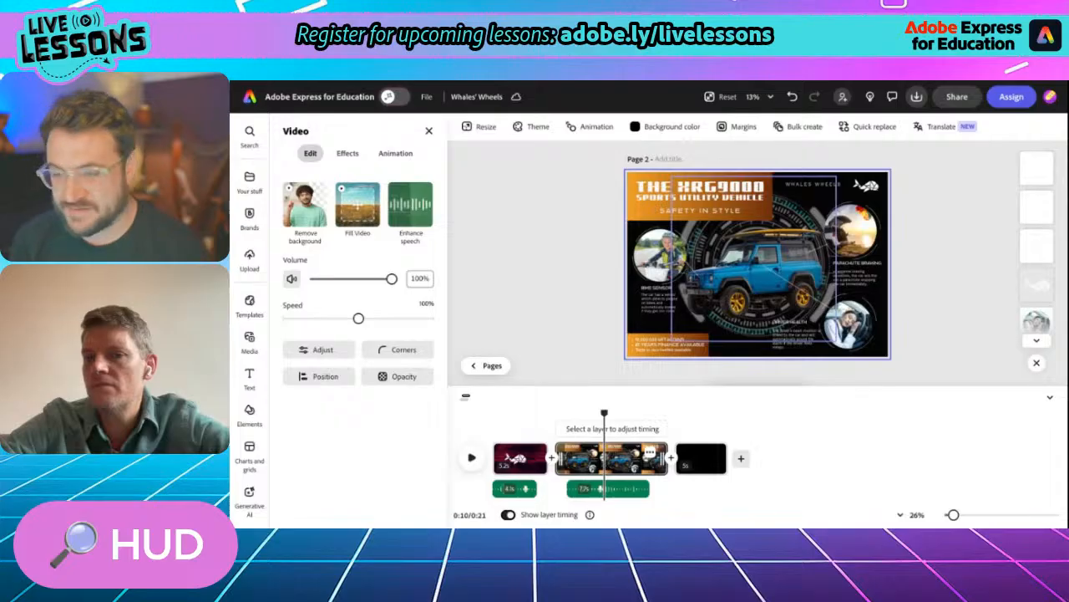
left_click(702, 457)
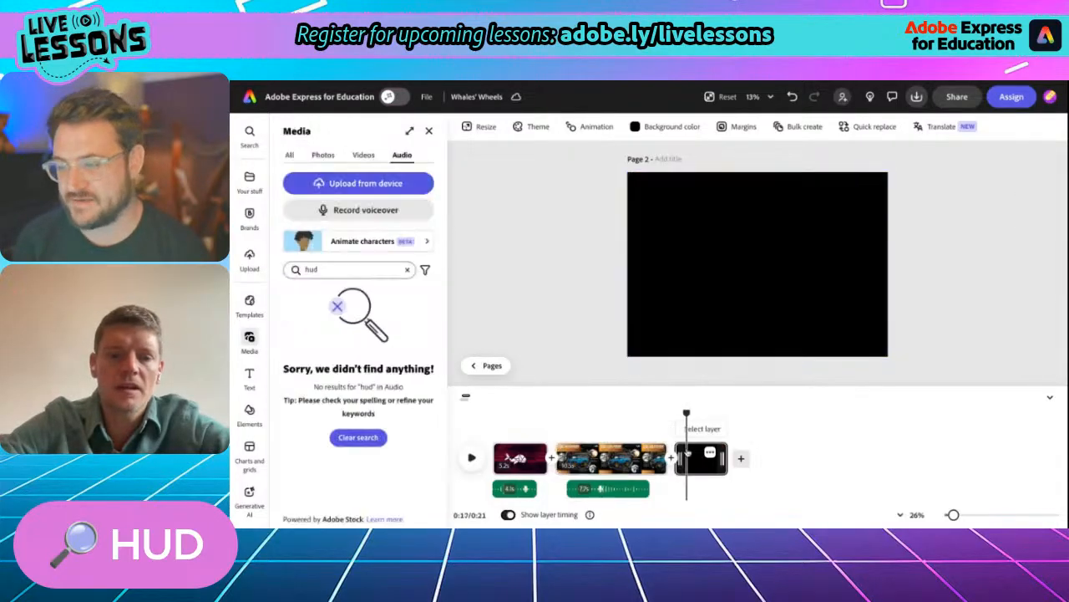
- Find the 11-second HUD video of a circular percentage loader and add it as a layer on the blank scene
left_click(363, 156)
scroll(335, 427, "down", 2)
scroll(320, 443, "down", 5)
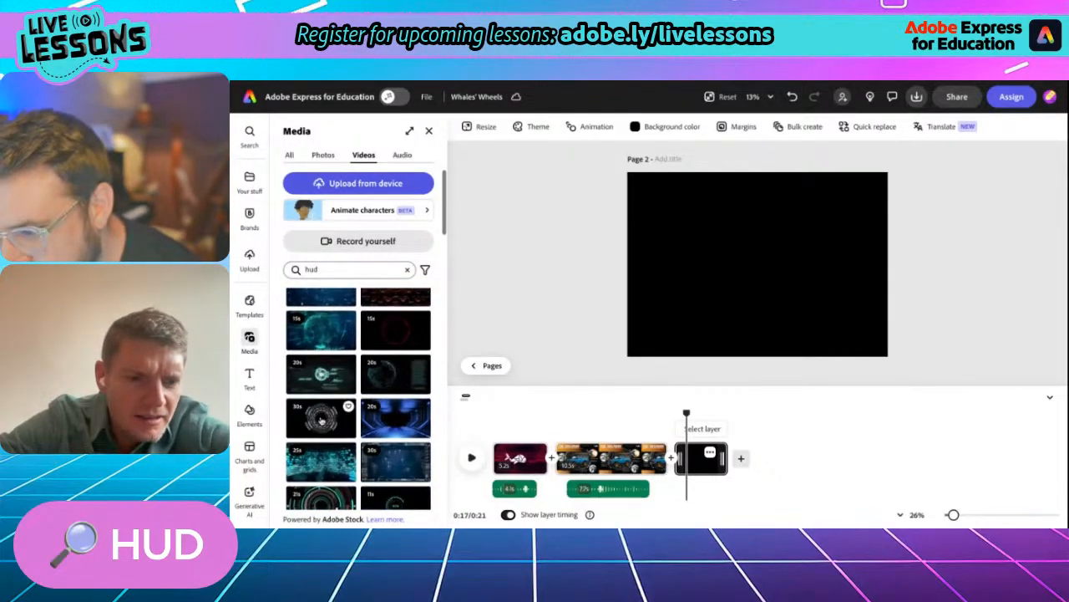
scroll(326, 449, "down", 3)
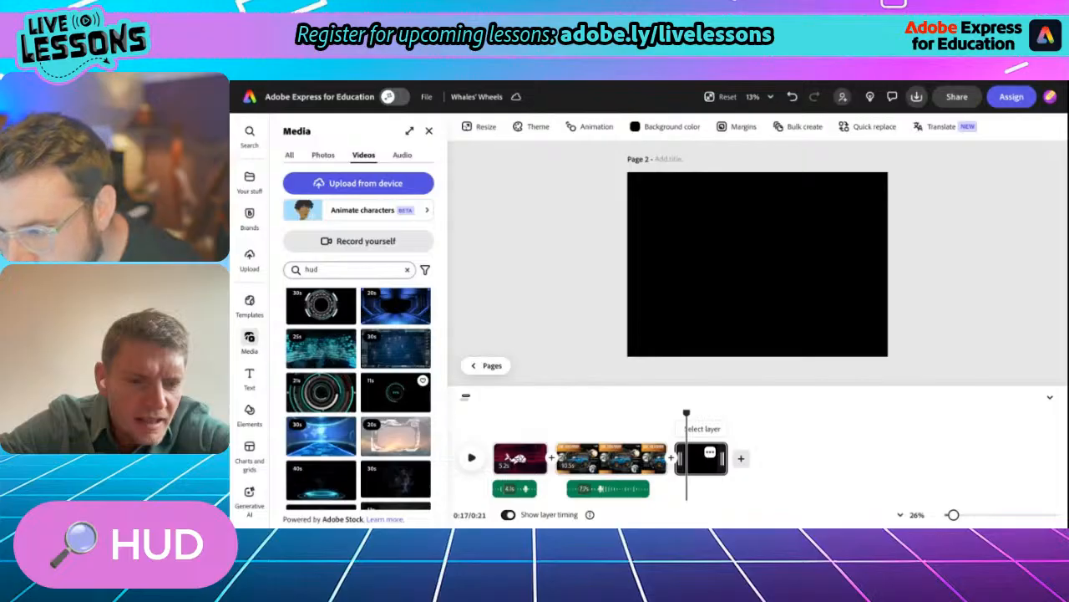
left_click(421, 387)
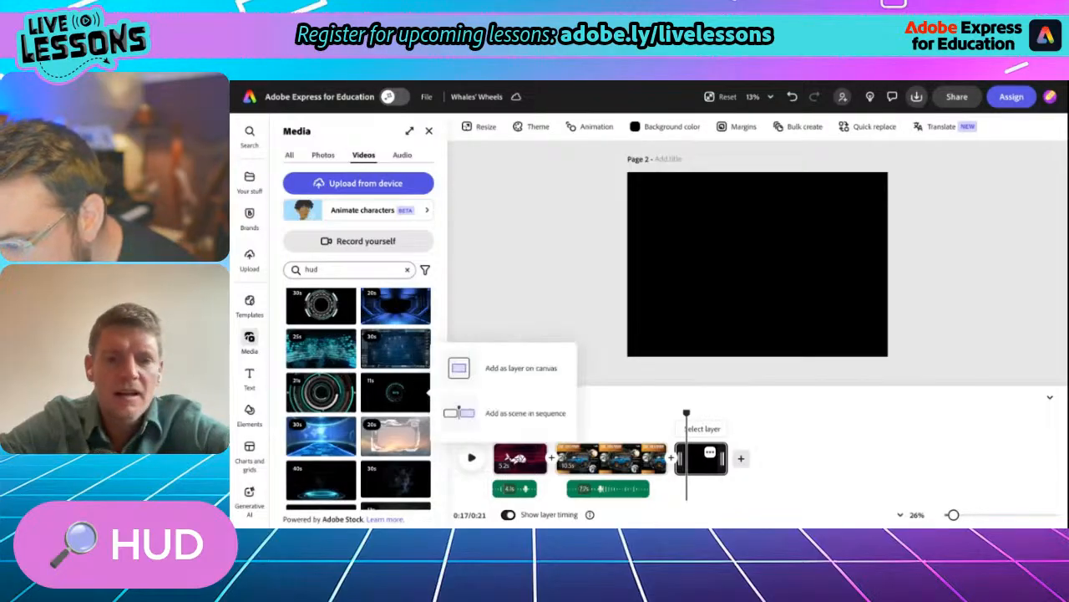
left_click(471, 373)
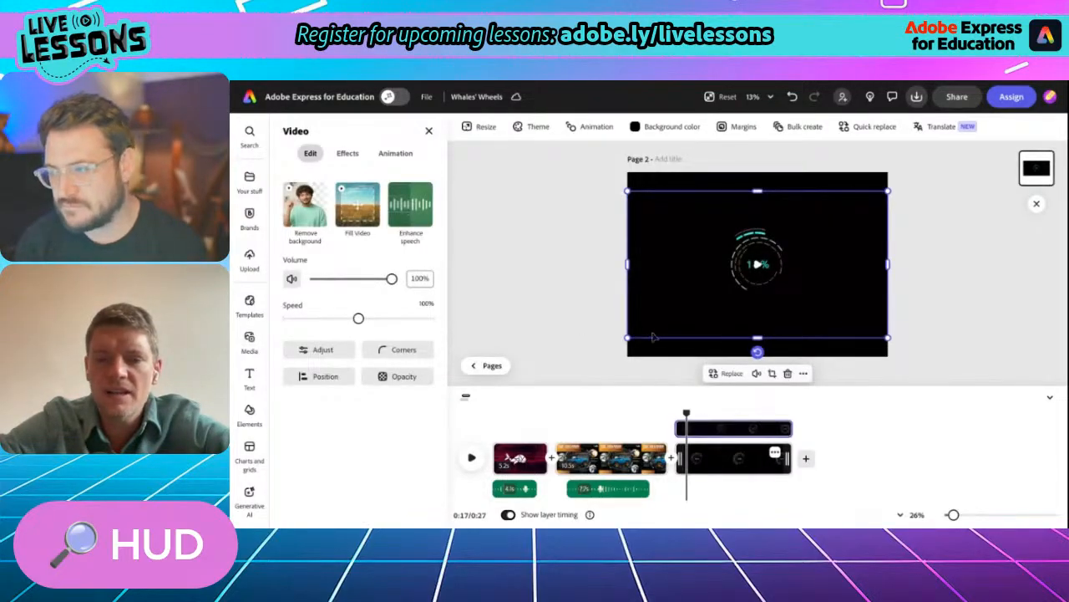
- Copy the round parachute car photo above the Parachute Braking heading in the XRG9000 scene
mouse_move(685, 413)
left_mouse_down()
mouse_move(671, 411)
mouse_move(792, 413)
mouse_move(678, 407)
left_mouse_up()
left_click(604, 444)
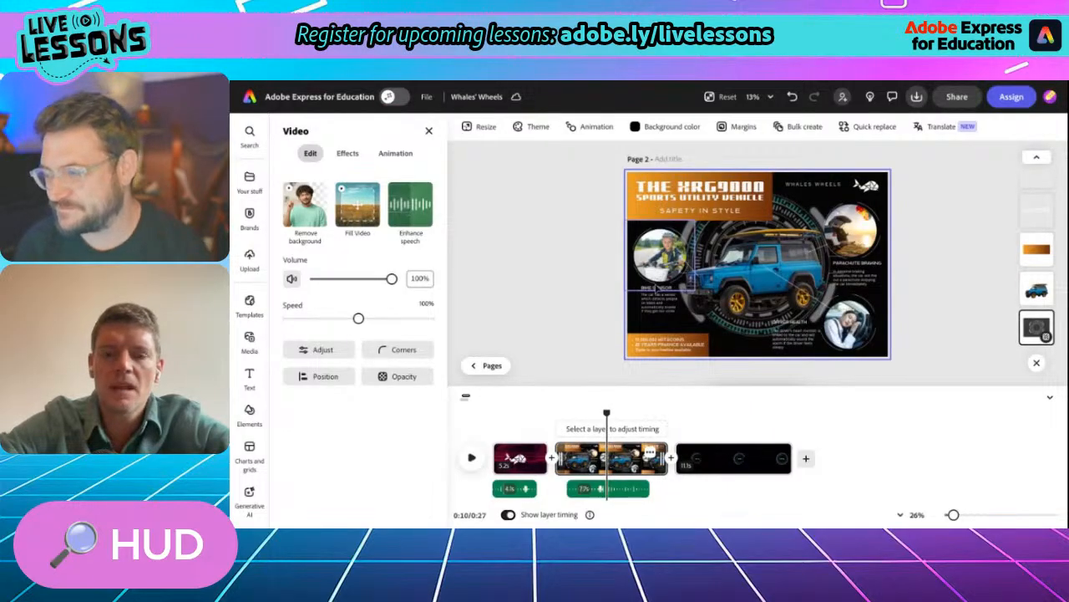
scroll(657, 289, "up", 5)
scroll(657, 289, "up", 1)
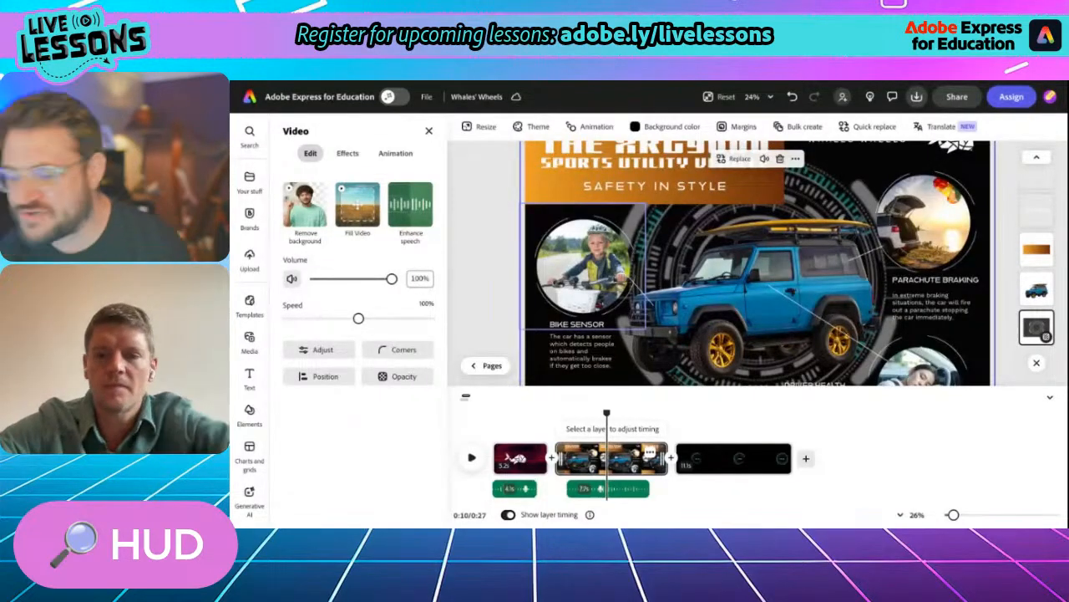
scroll(748, 264, "down", 1)
scroll(756, 264, "up", 2)
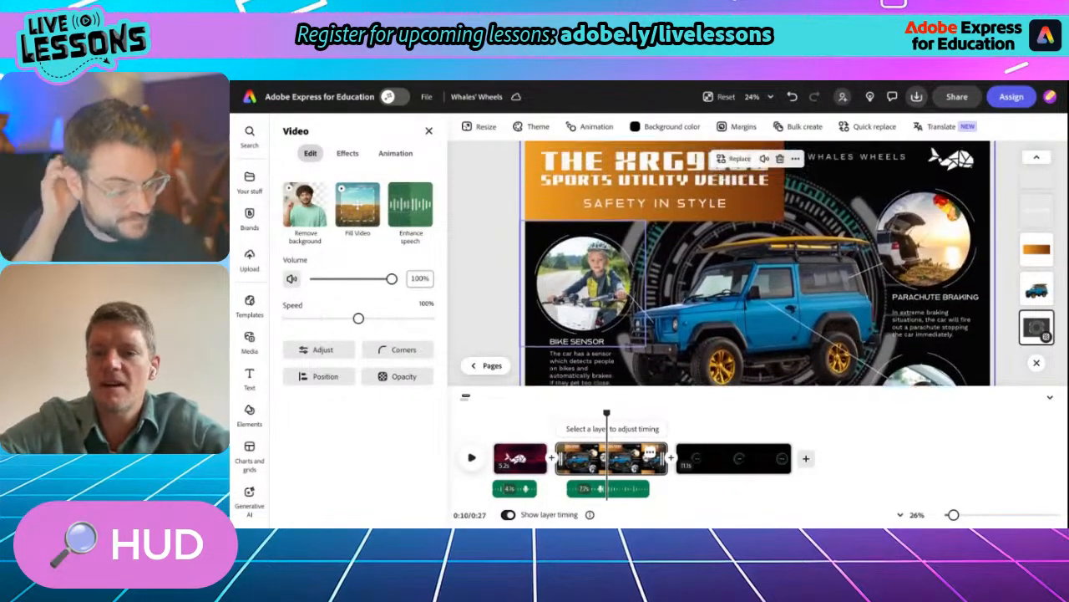
left_click(935, 241)
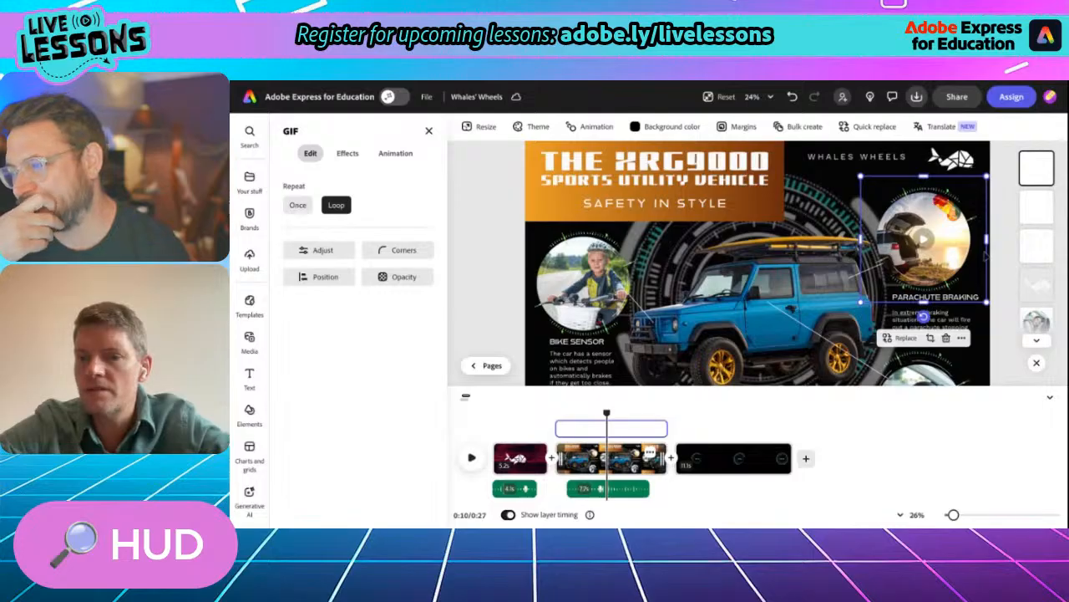
scroll(1042, 265, "down", 4)
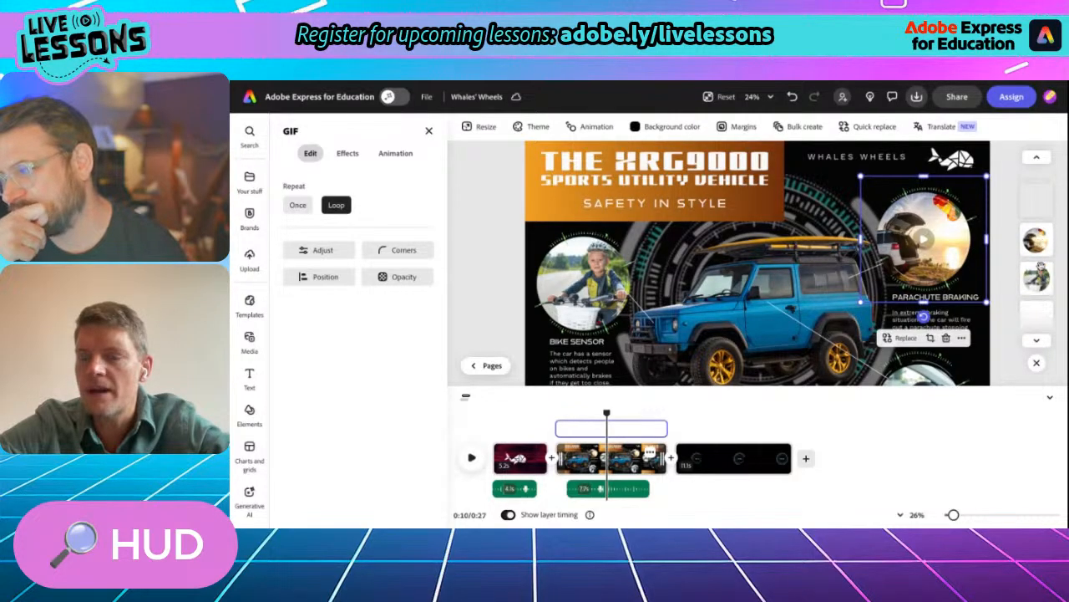
left_click(924, 301)
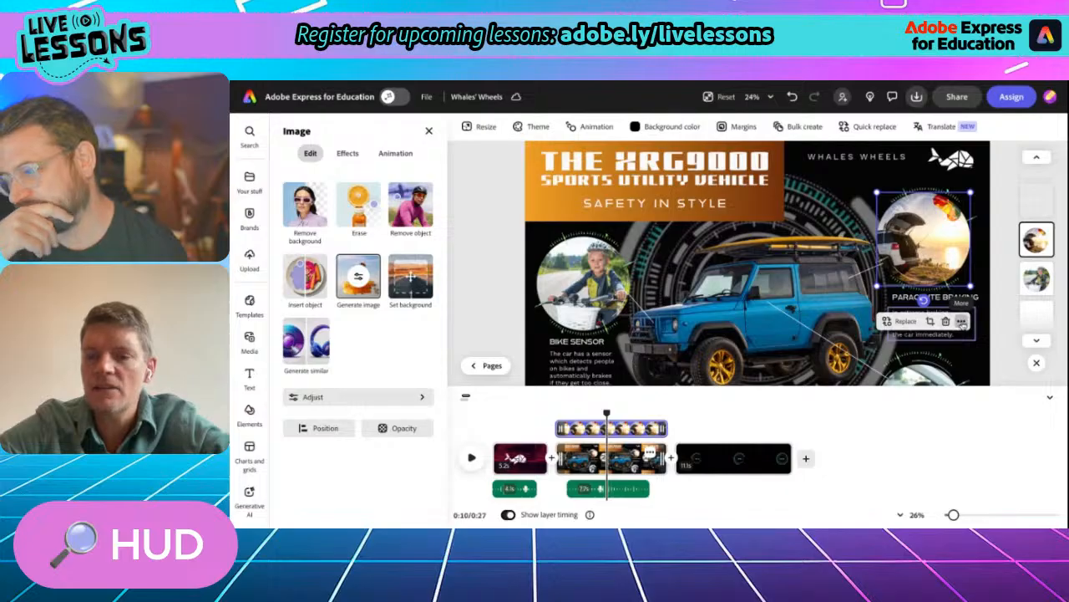
left_click(962, 322)
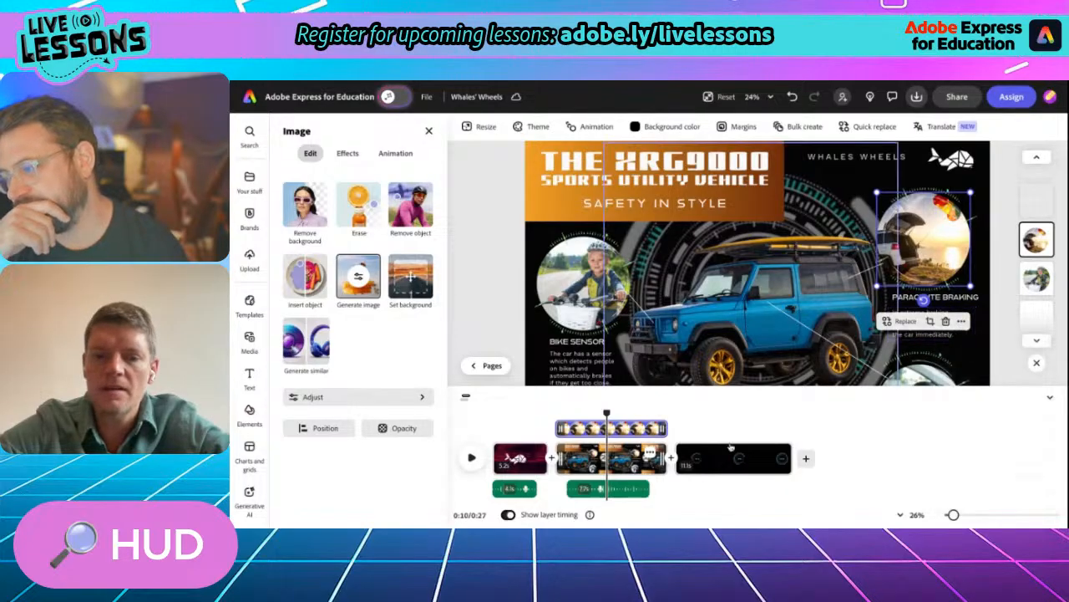
- Paste the parachute photo into the third scene, enlarge it and place it to the right of the percentage circle
left_click(701, 460)
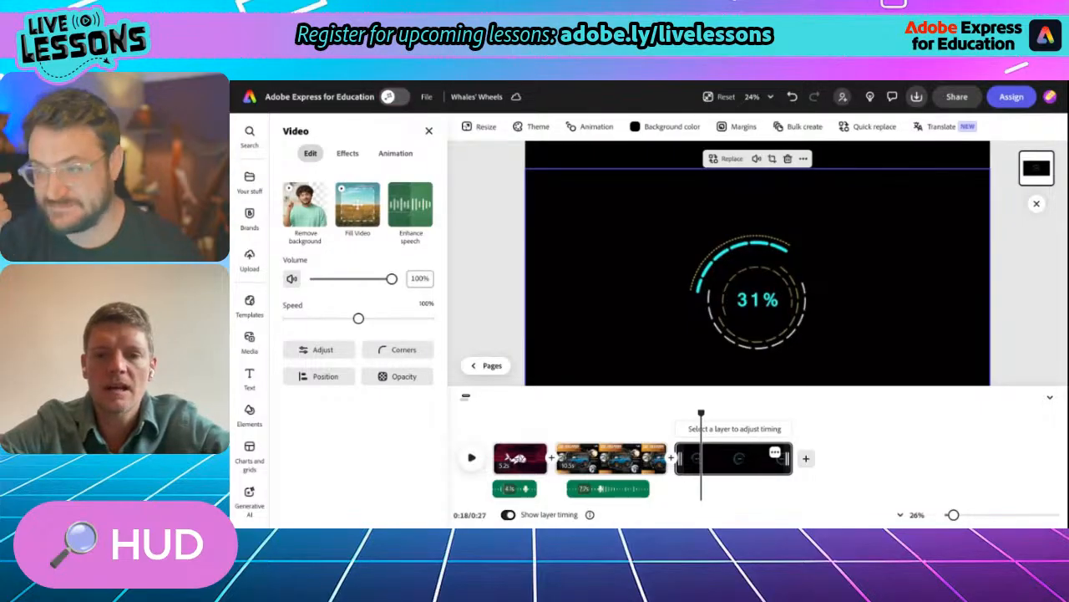
right_click(508, 267)
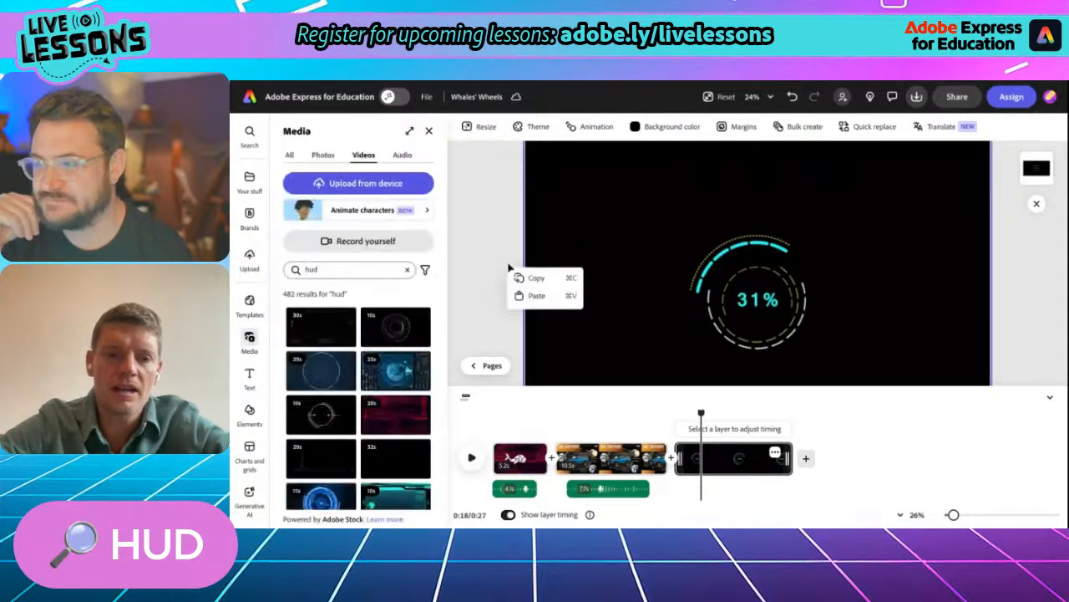
left_click(526, 277)
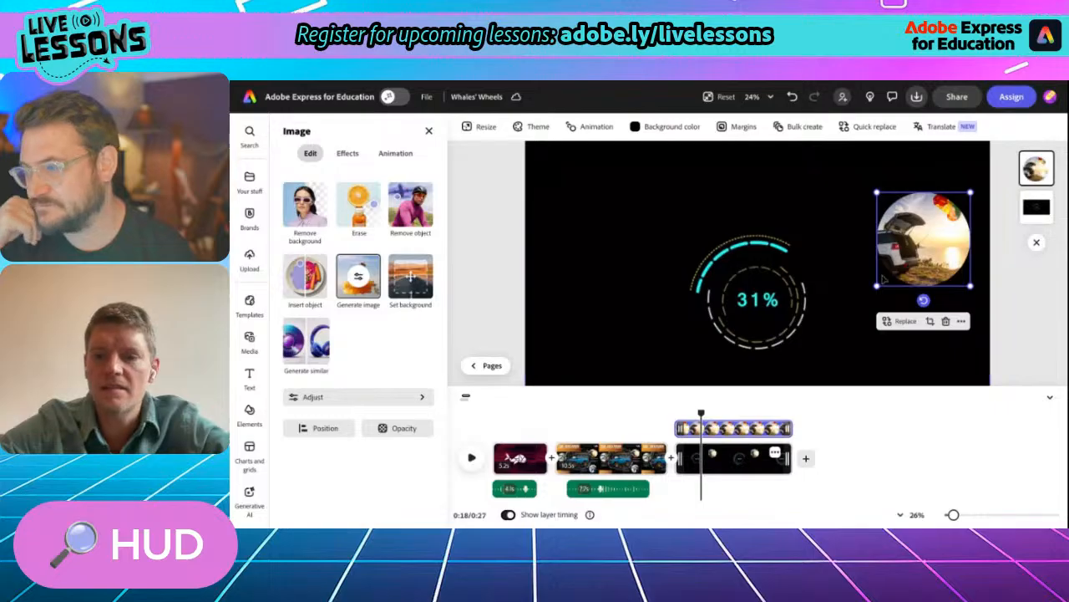
left_click_drag(877, 286, 805, 354)
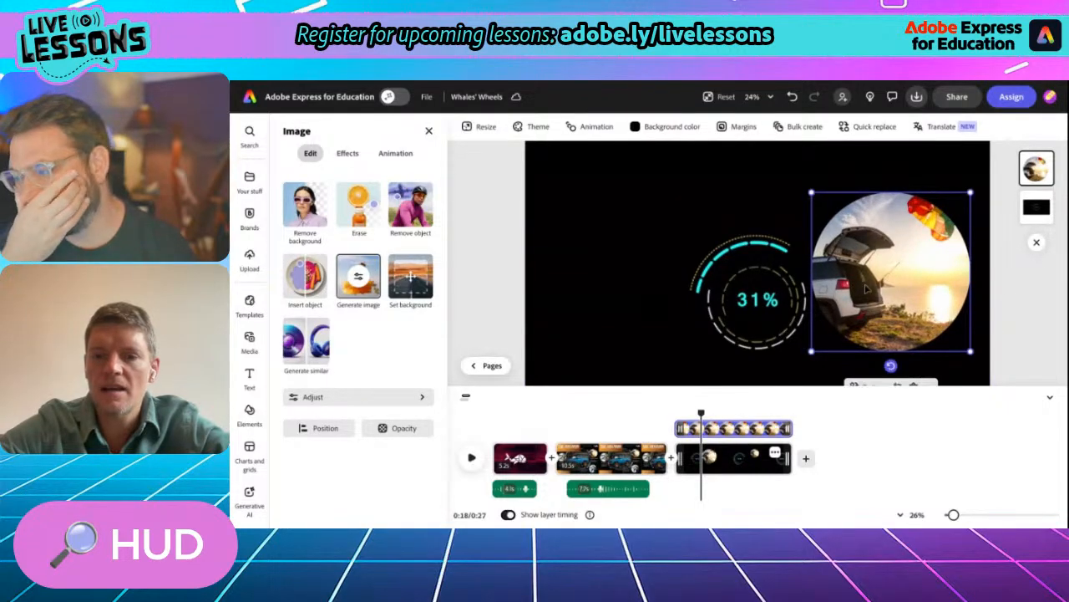
left_click_drag(868, 289, 866, 266)
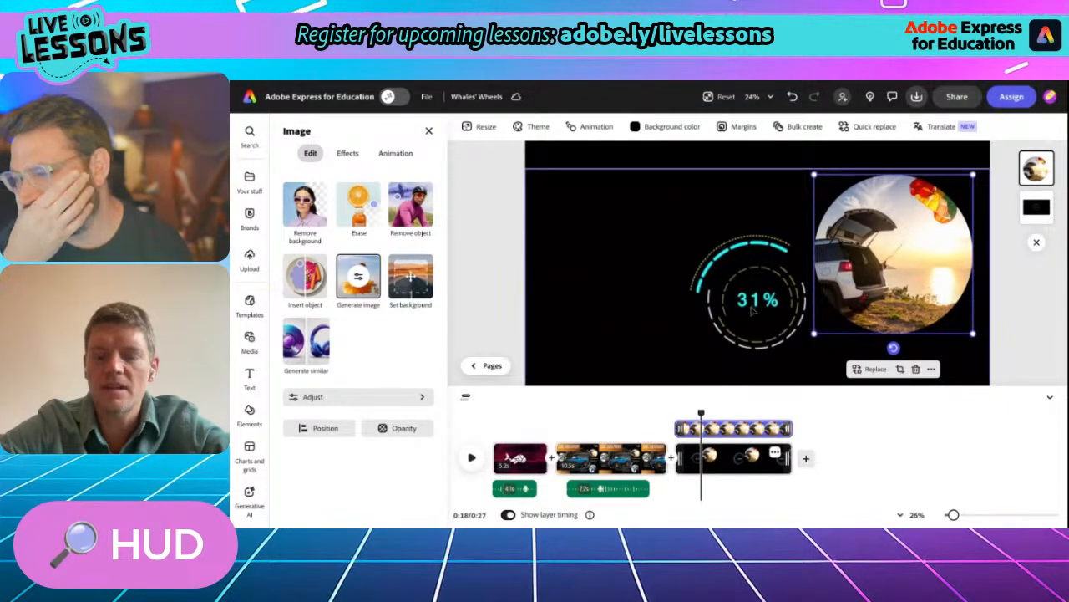
- Replace the third scene's percentage loader video with the 10-second teal HUD interface video
scroll(752, 311, "down", 3)
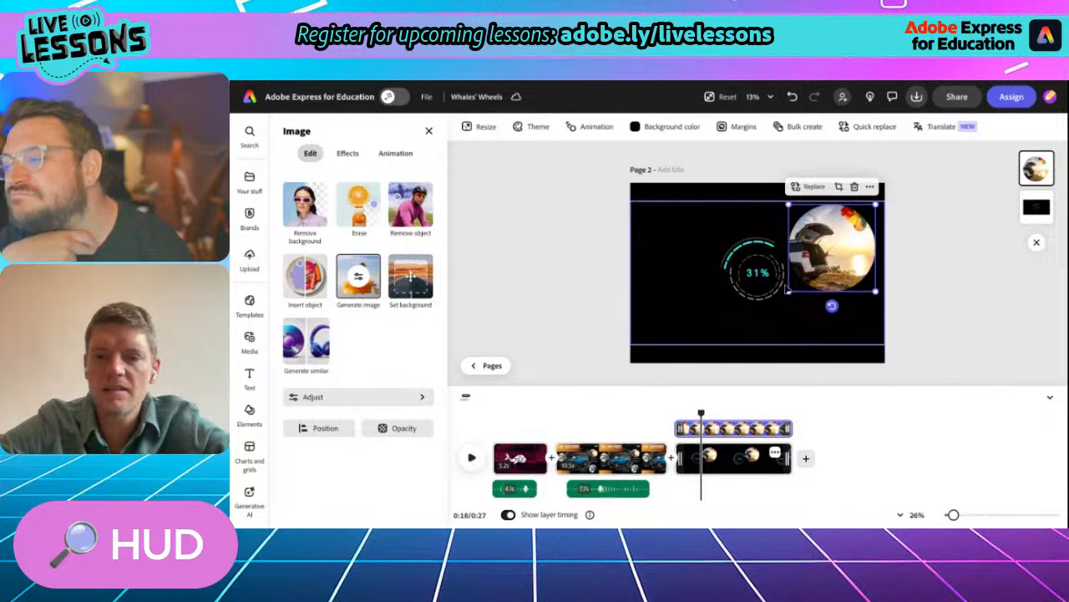
left_click(772, 284)
left_click(730, 184)
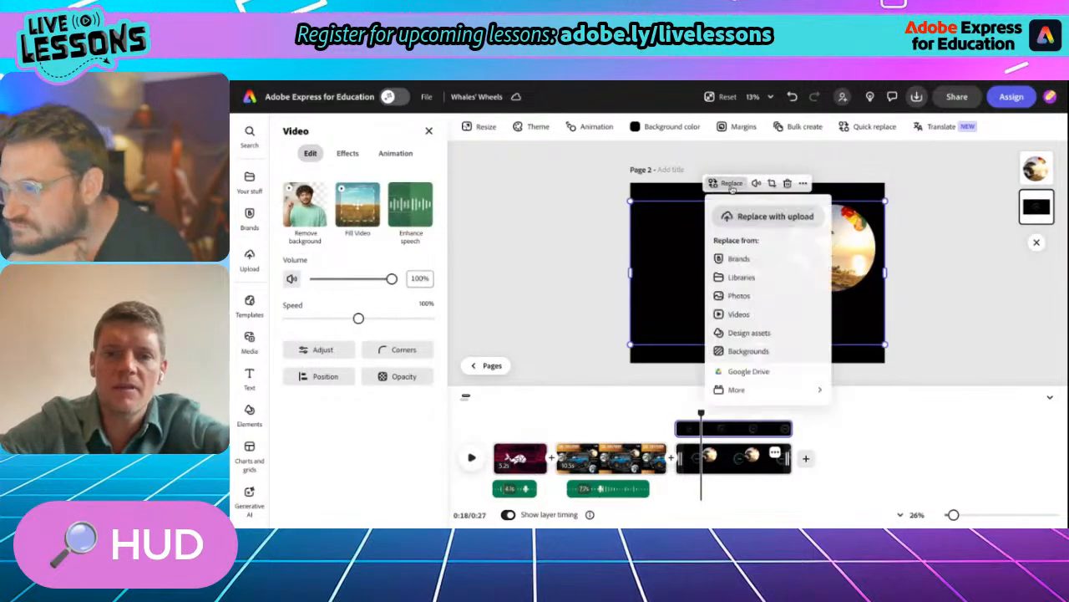
left_click(736, 314)
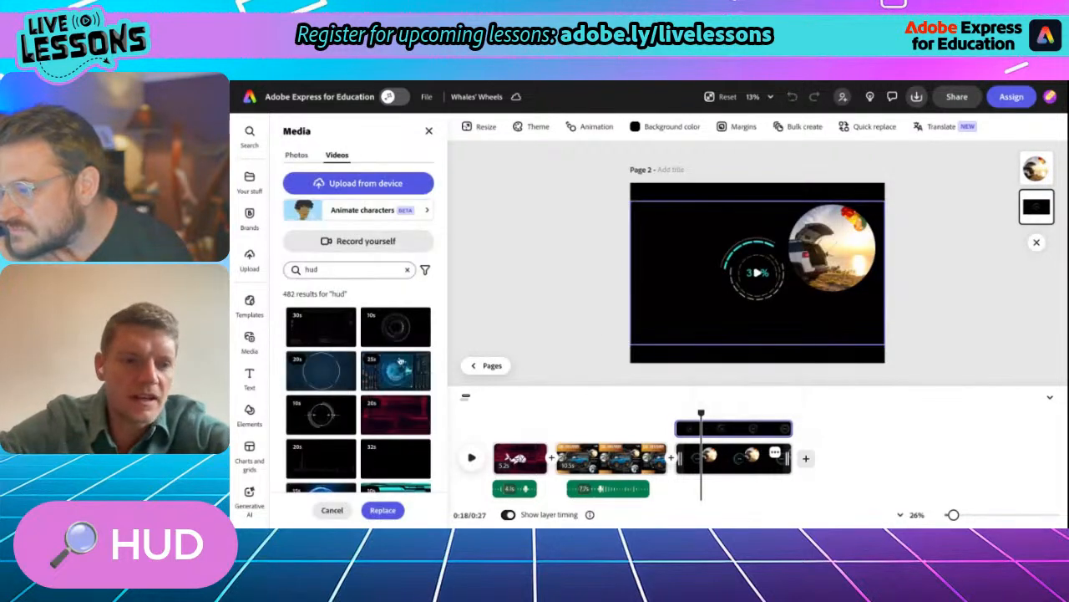
scroll(338, 408, "down", 1)
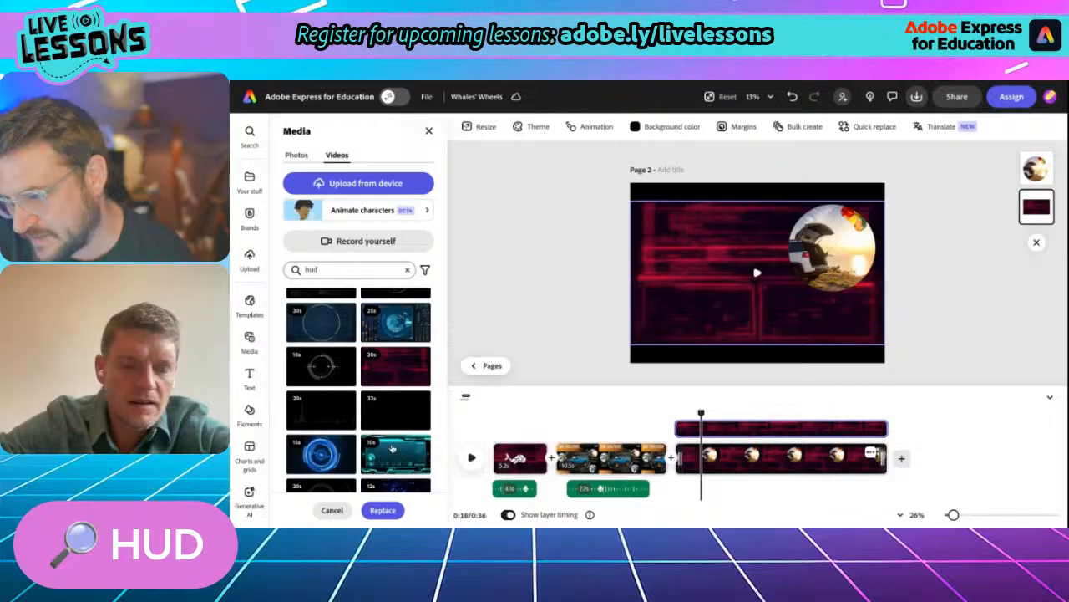
left_click(397, 456)
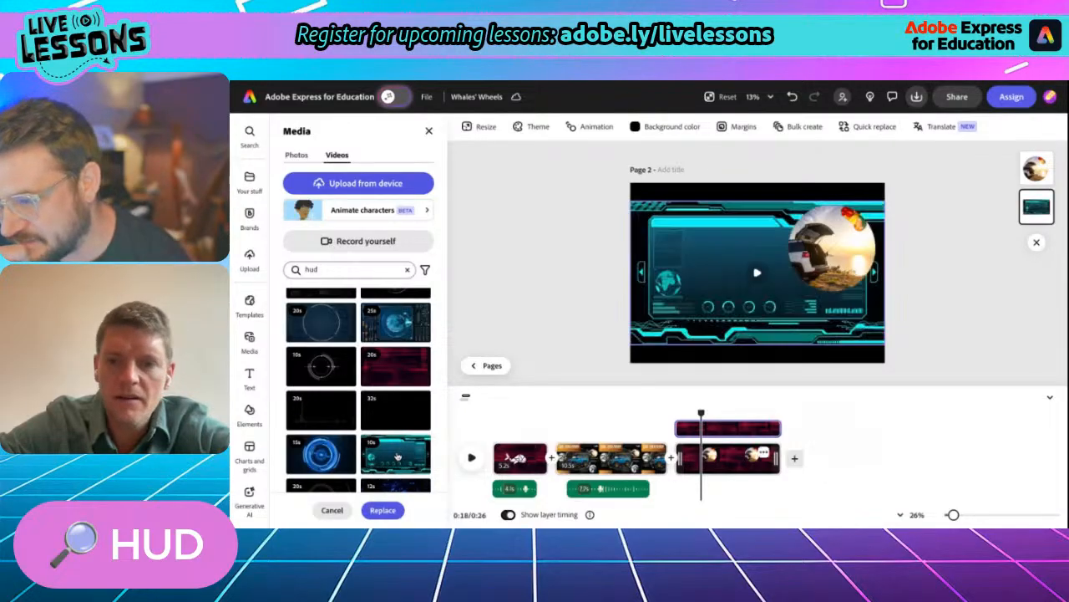
left_click(759, 256)
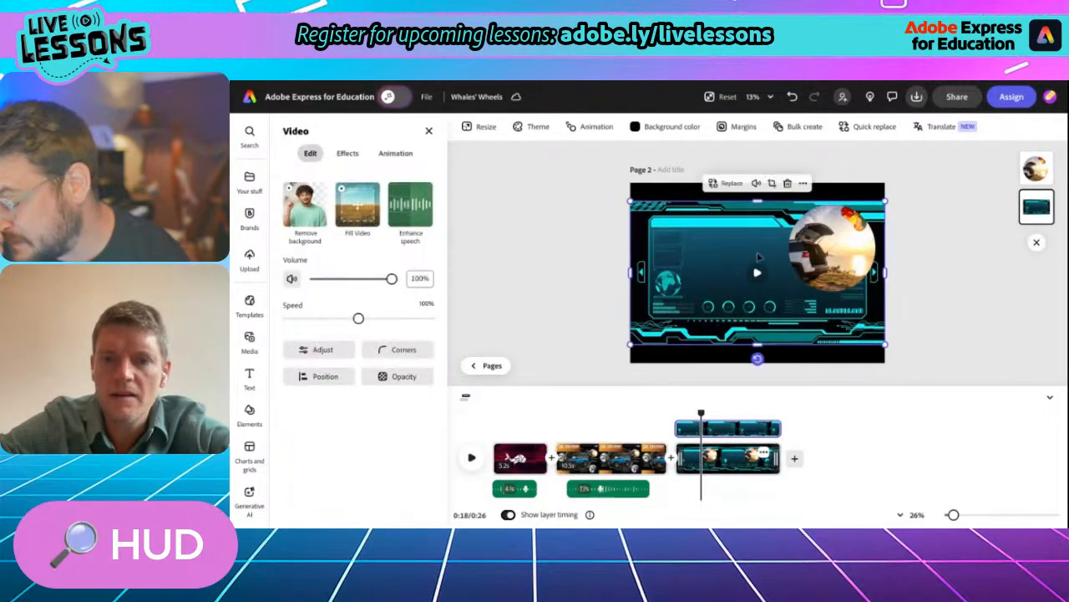
- Stretch the teal HUD video to fill the page height and move the parachute photo slightly lower
left_click_drag(758, 201, 758, 182)
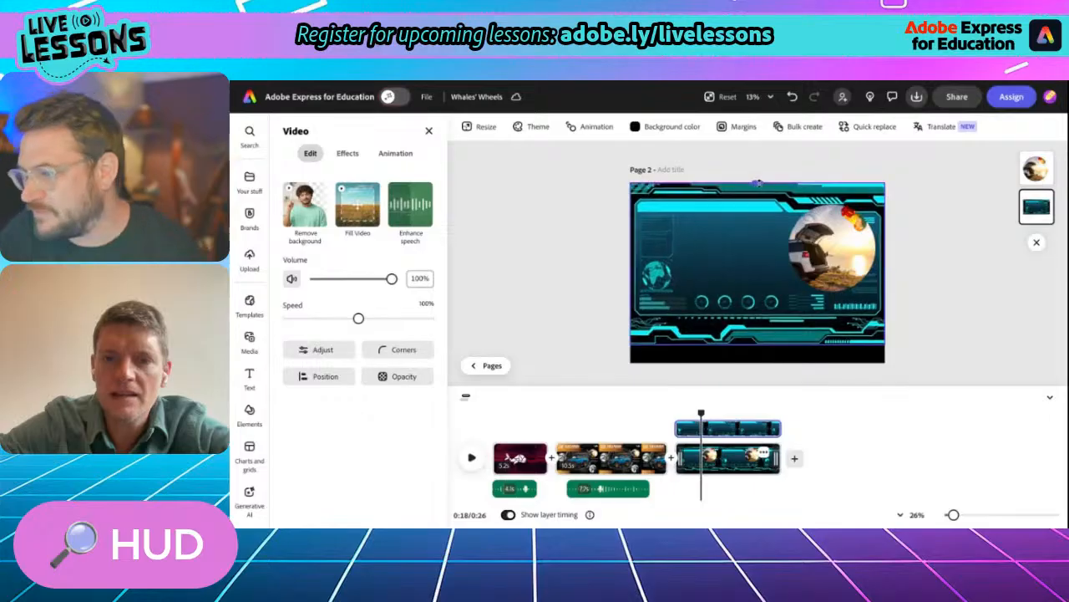
left_click_drag(757, 344, 757, 360)
mouse_move(817, 259)
left_mouse_down()
mouse_move(817, 274)
mouse_move(820, 255)
left_mouse_up()
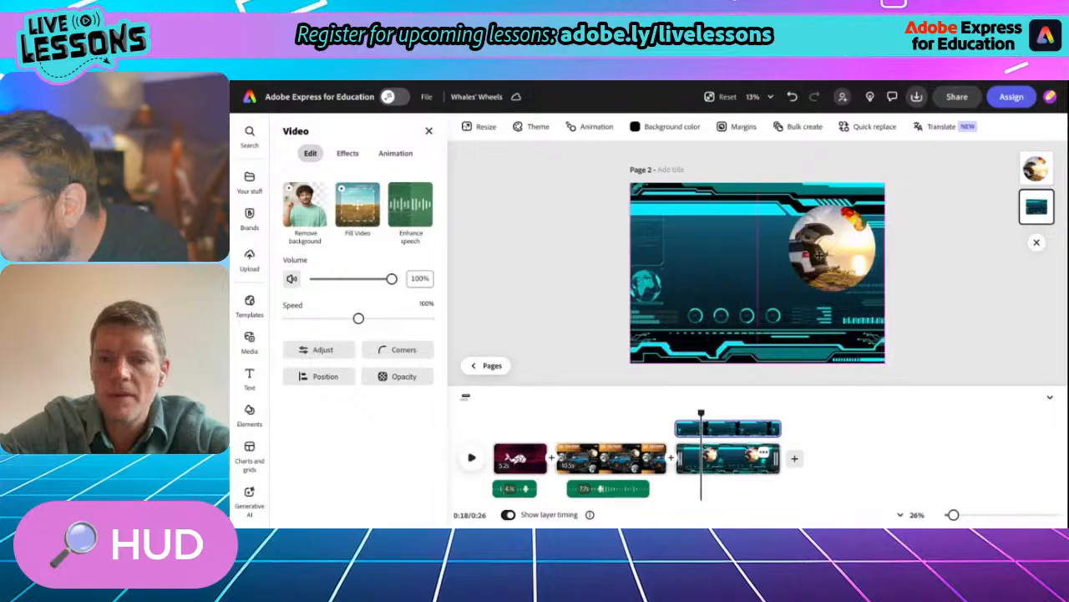
left_click(832, 251)
mouse_move(833, 262)
left_mouse_down()
mouse_move(832, 289)
mouse_move(722, 276)
mouse_move(827, 277)
left_mouse_up()
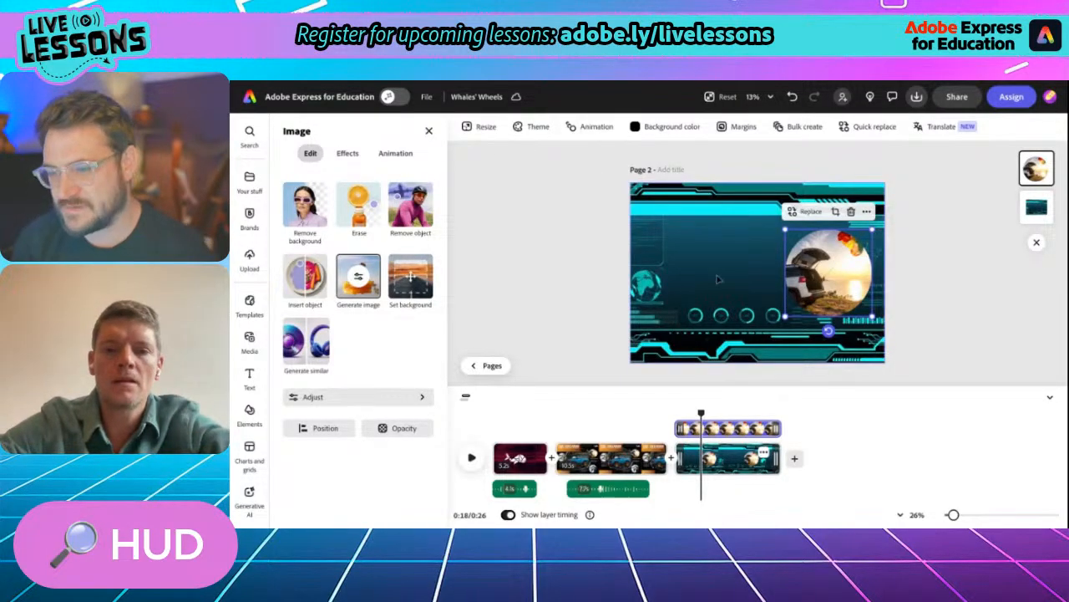
- Copy the Parachute Braking heading together with its description text from the XRG9000 scene
left_click(617, 458)
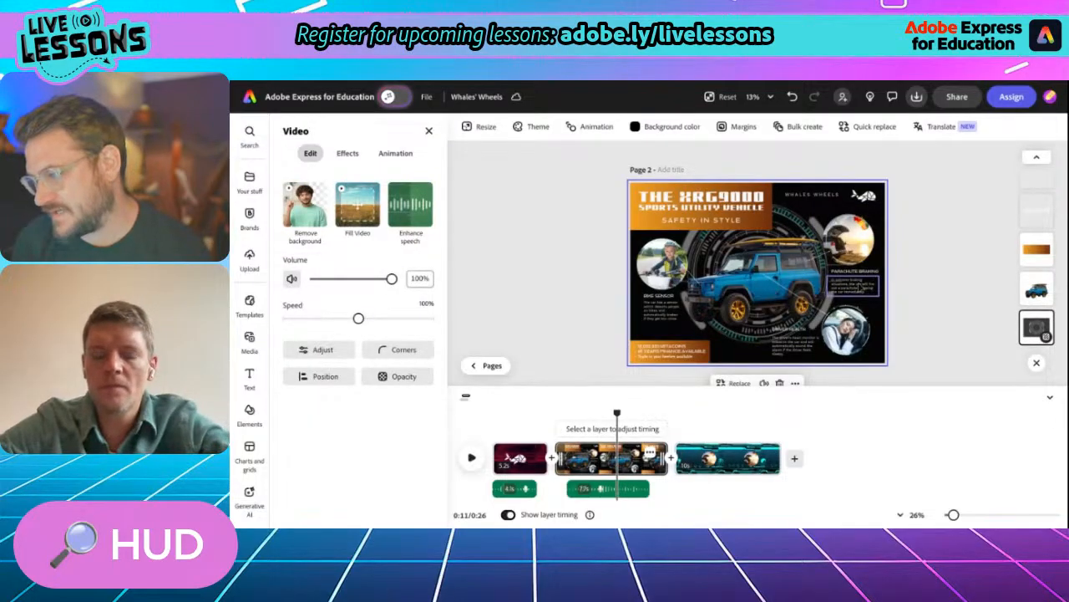
scroll(861, 289, "up", 3)
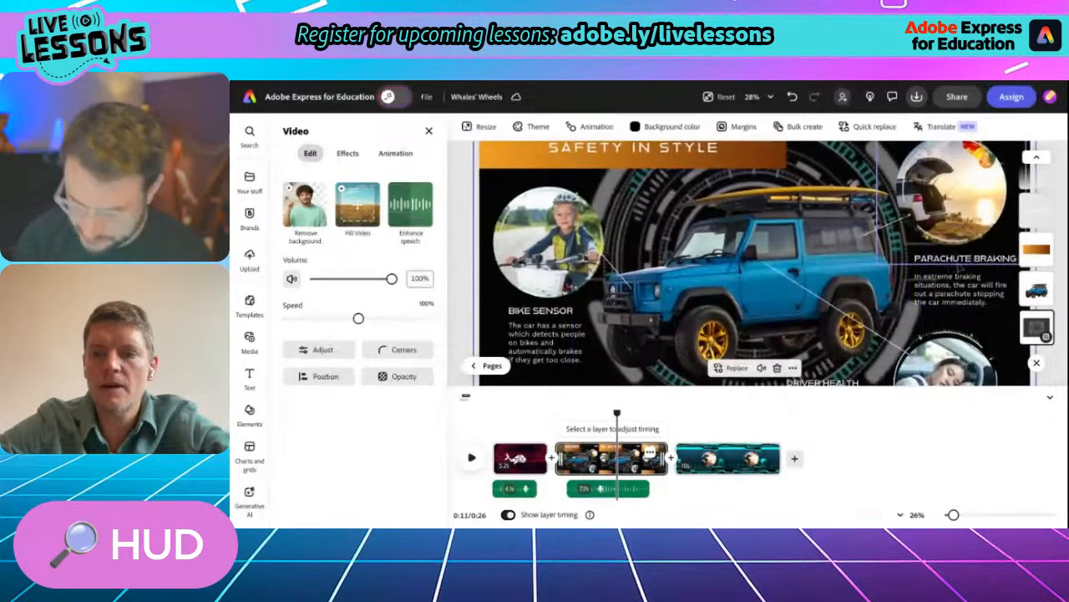
left_click(971, 268)
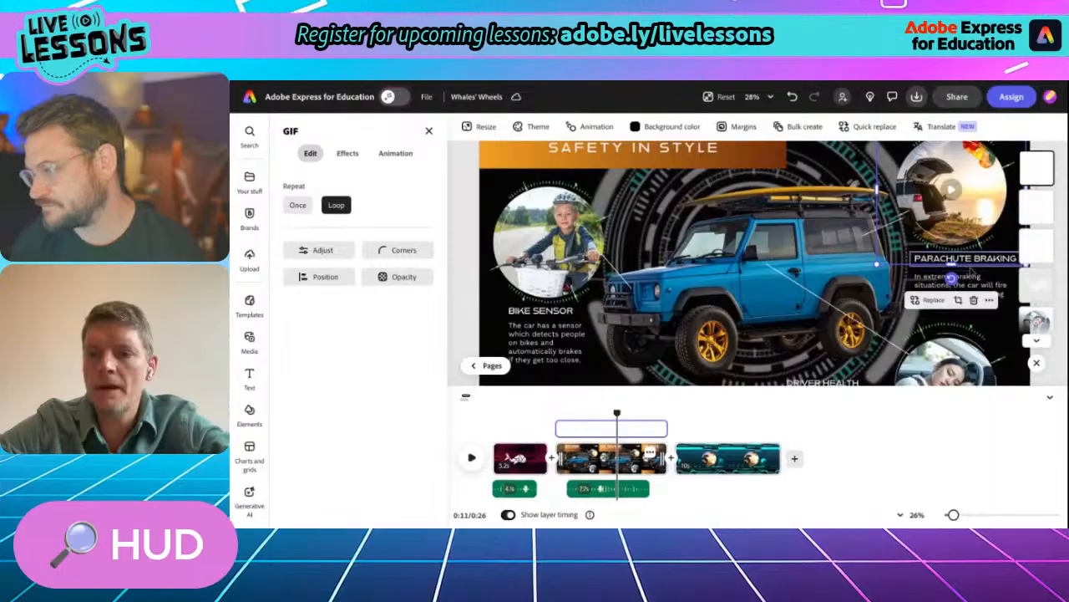
left_click(971, 265)
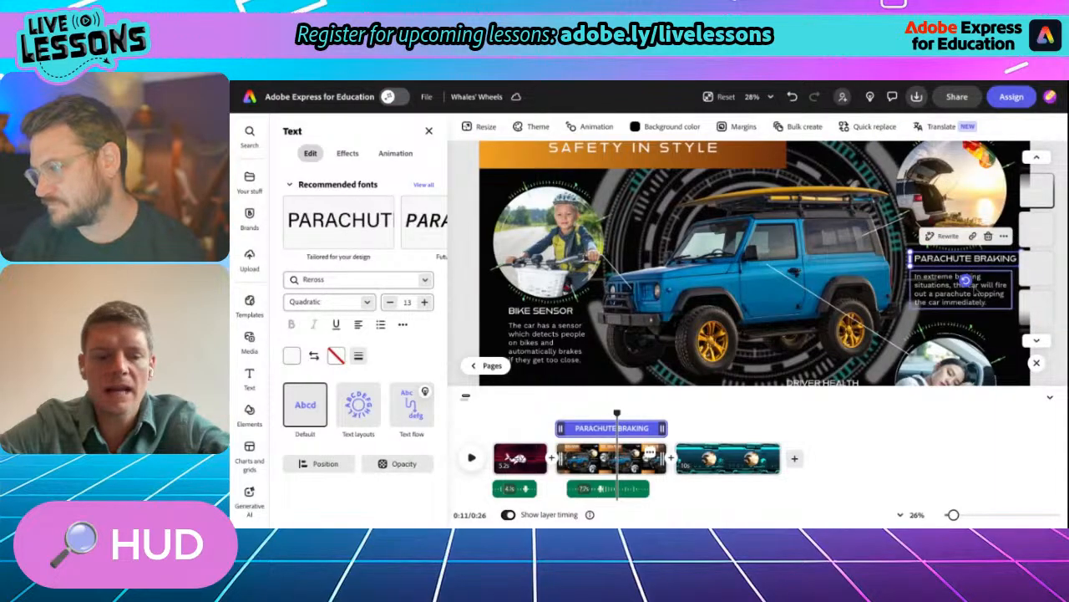
left_click(965, 284, "shift")
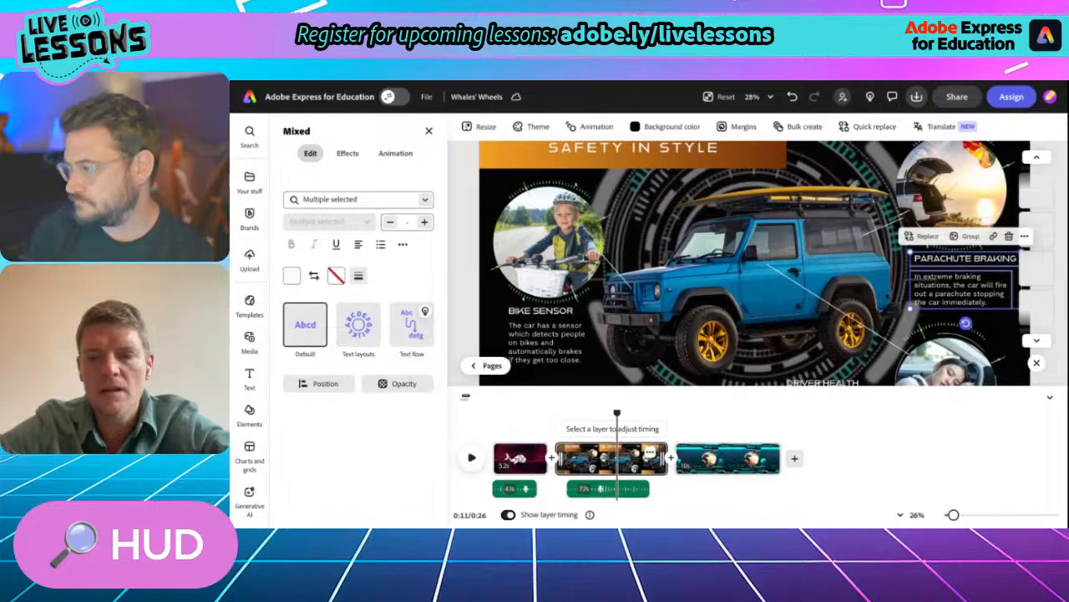
left_click(1024, 235)
left_click(996, 263)
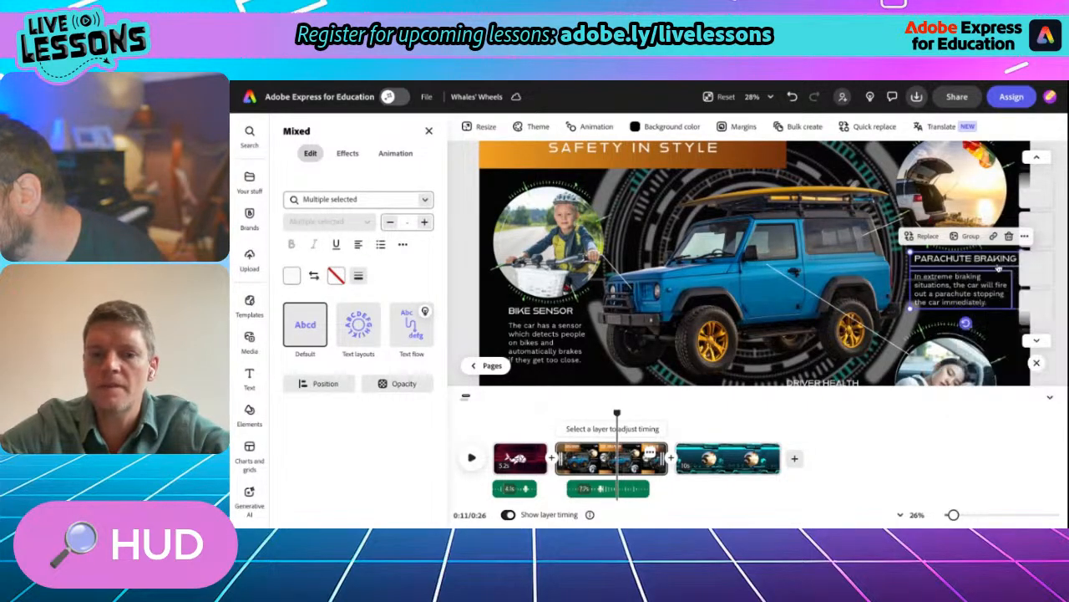
- Paste the Parachute Braking heading and description into the teal HUD scene, enlarged and placed left of the photo
left_click(708, 458)
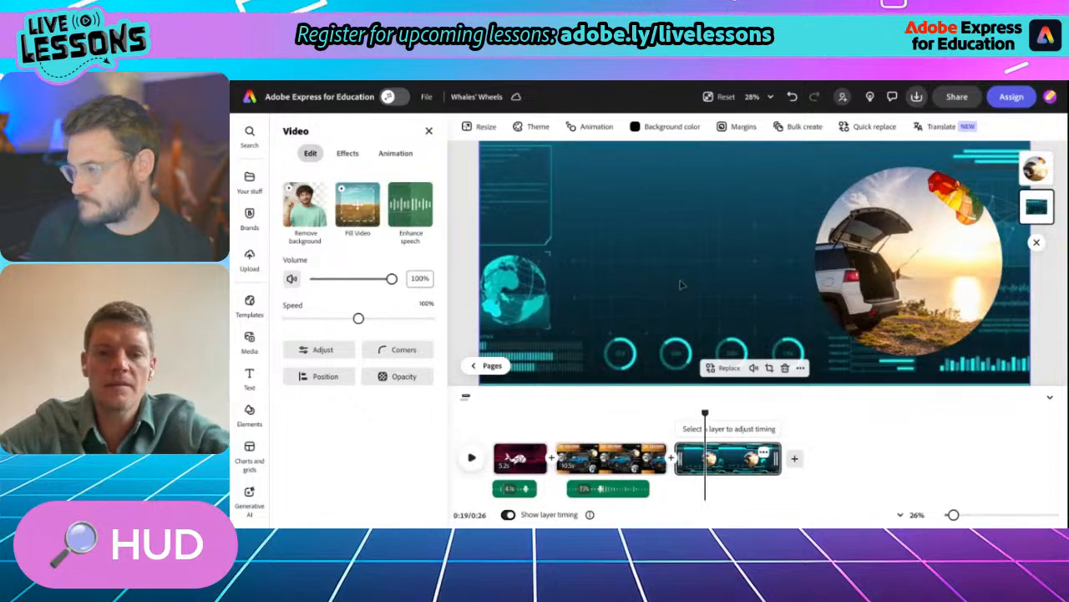
scroll(681, 284, "down", 3)
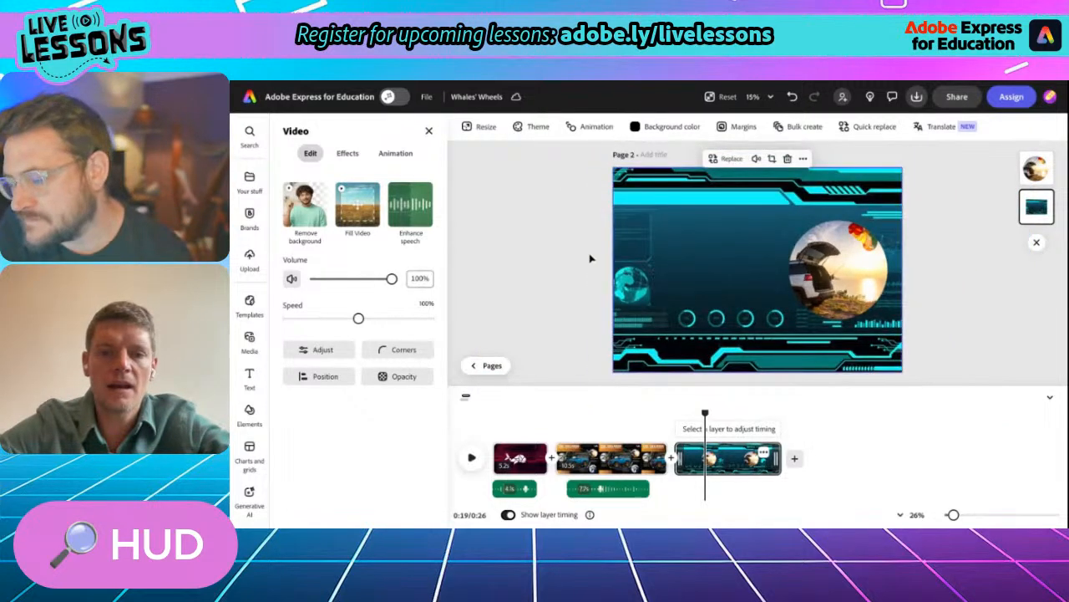
right_click(590, 260)
left_click(597, 286)
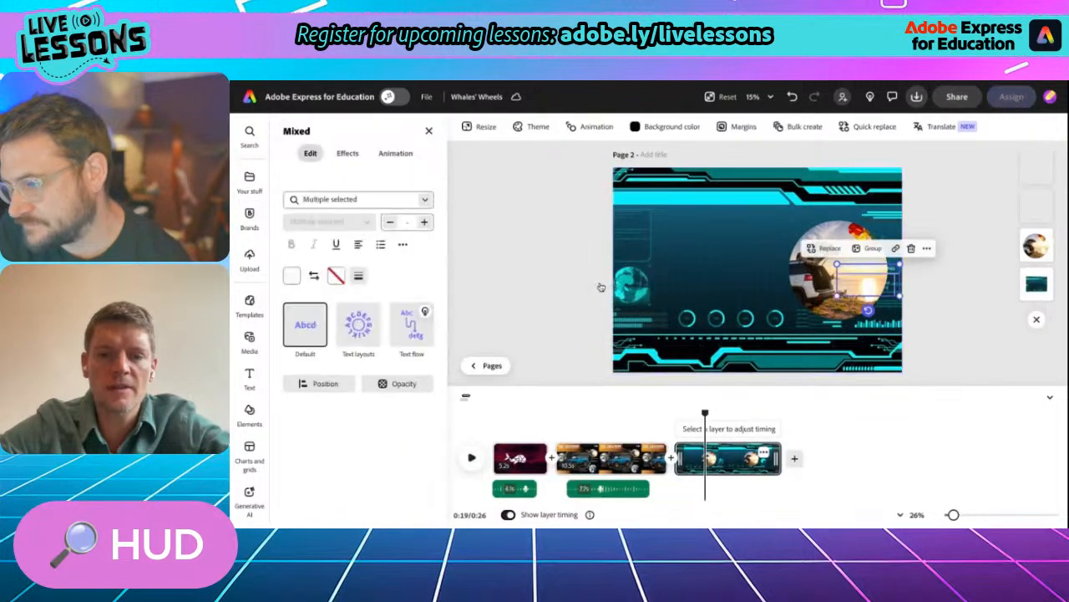
left_click_drag(850, 281, 792, 285)
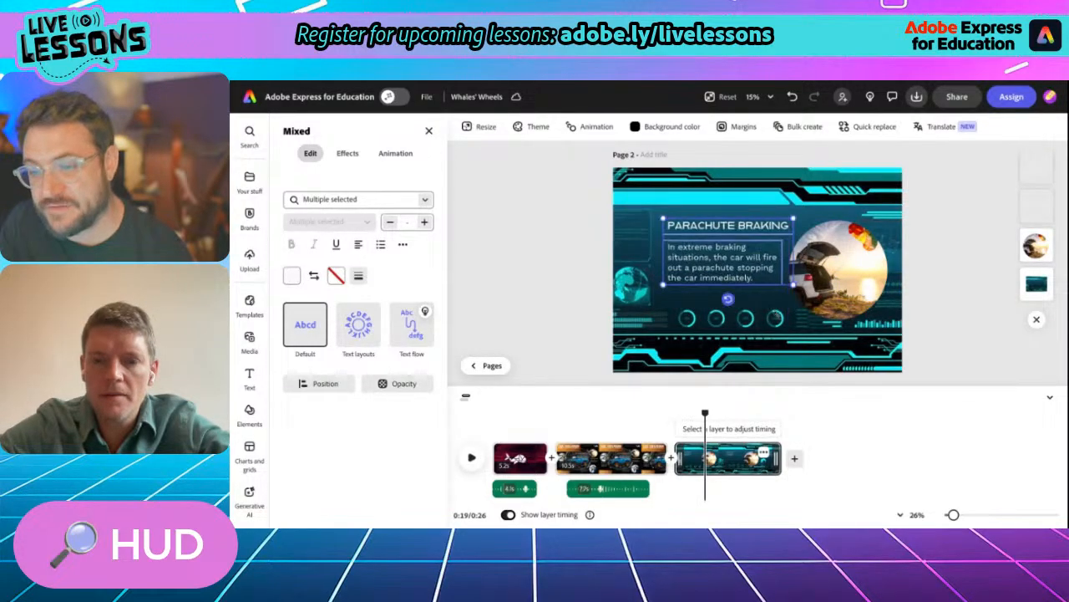
- Move the Parachute Braking text slightly lower and record a voiceover from the start of the teal HUD scene
mouse_move(742, 261)
left_mouse_down()
mouse_move(742, 250)
mouse_move(736, 273)
left_mouse_up()
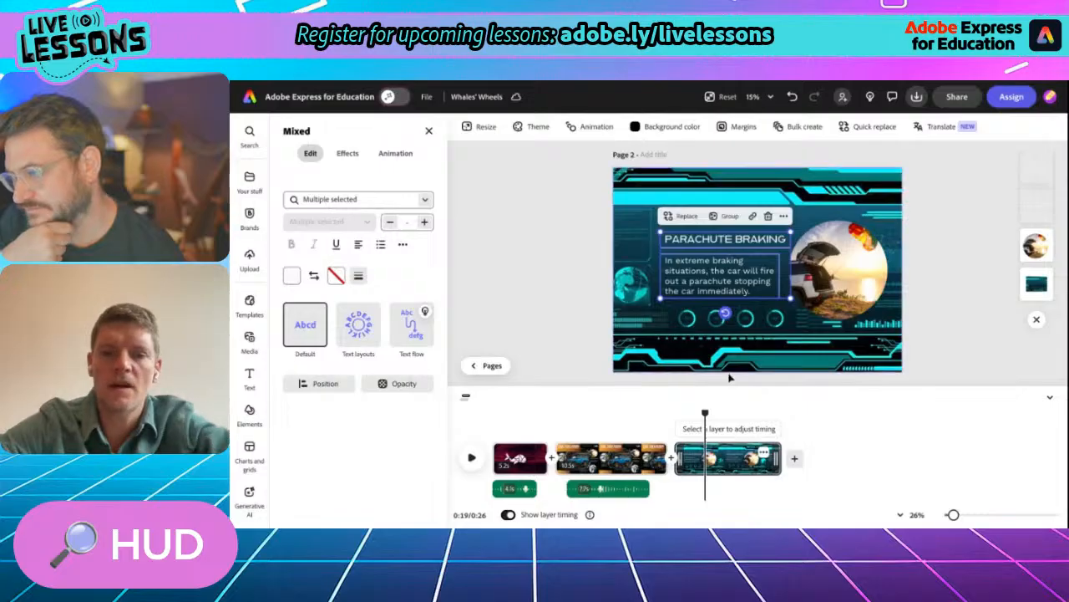
left_click_drag(704, 414, 677, 412)
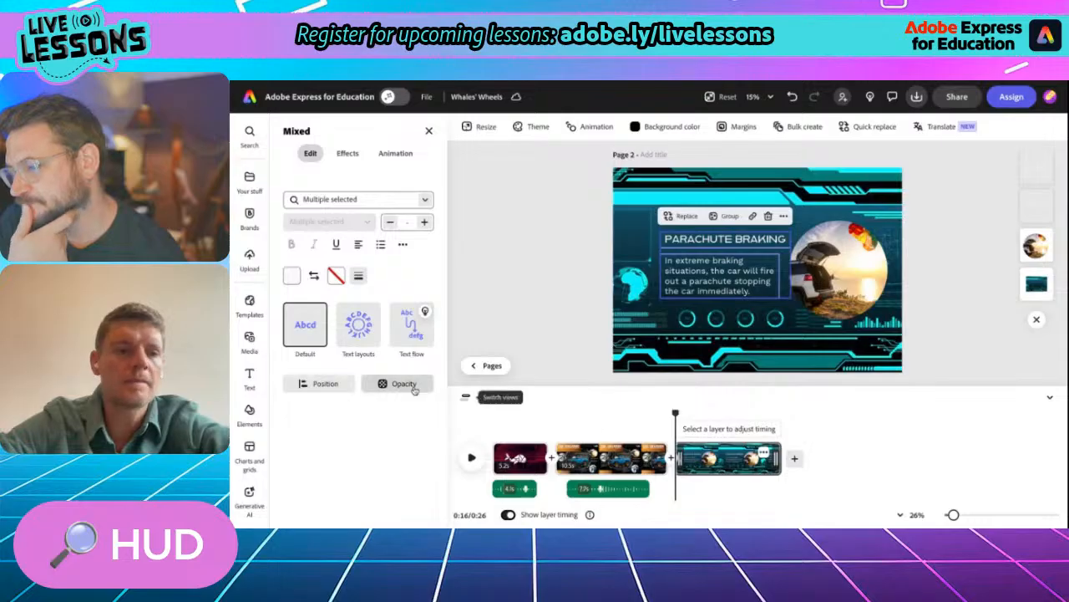
left_click(257, 343)
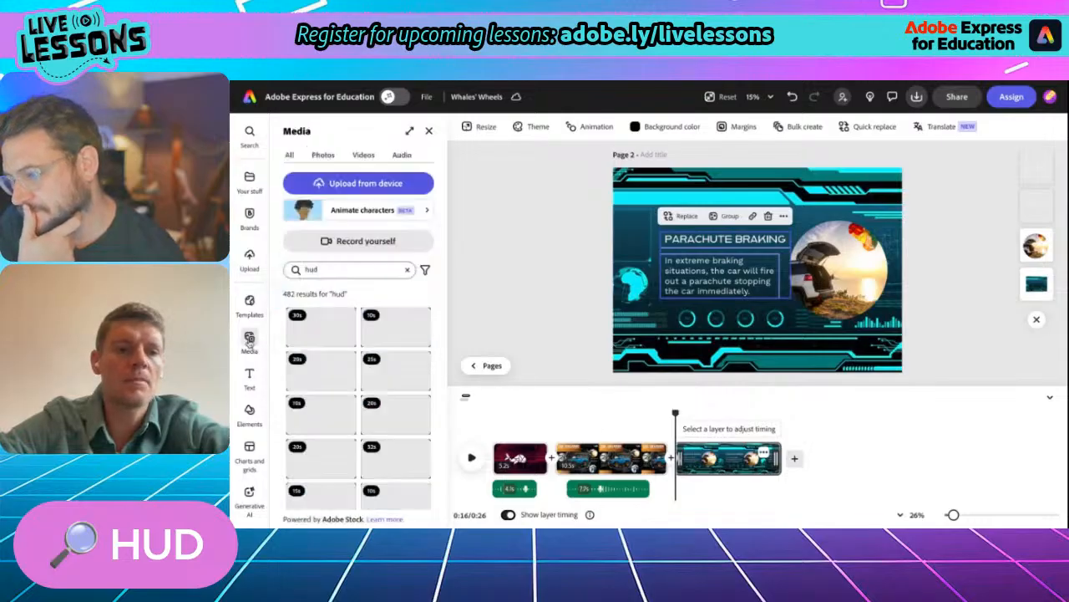
left_click(401, 155)
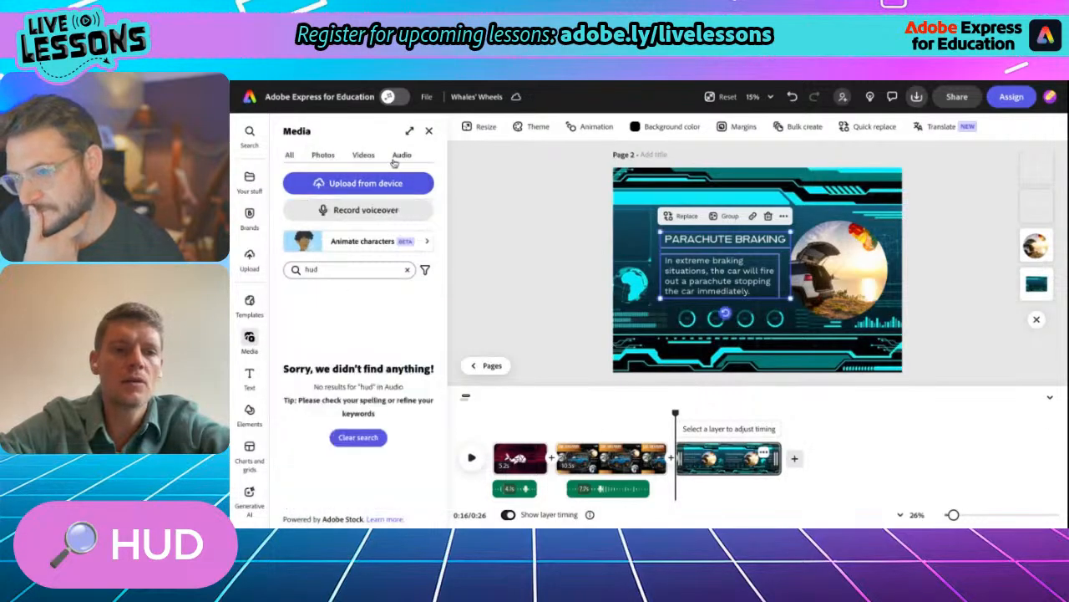
left_click(357, 211)
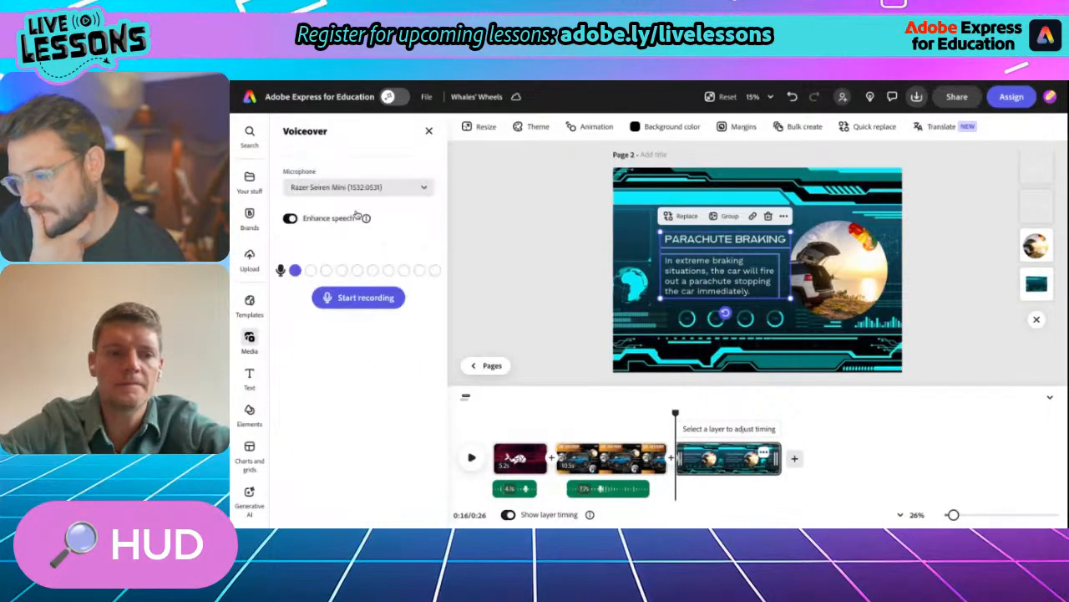
left_click(358, 296)
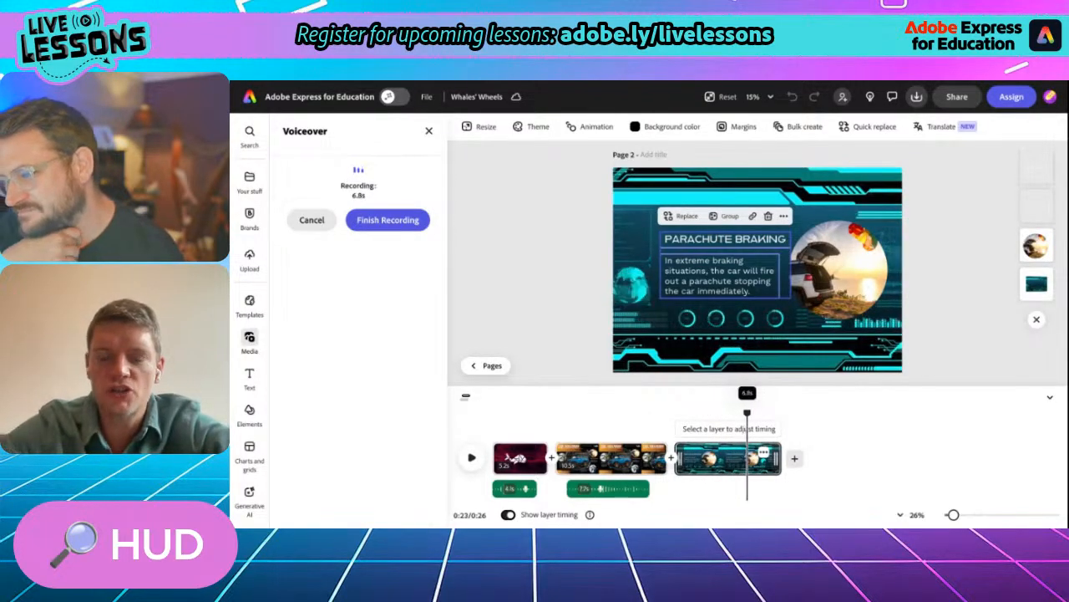
left_click(376, 223)
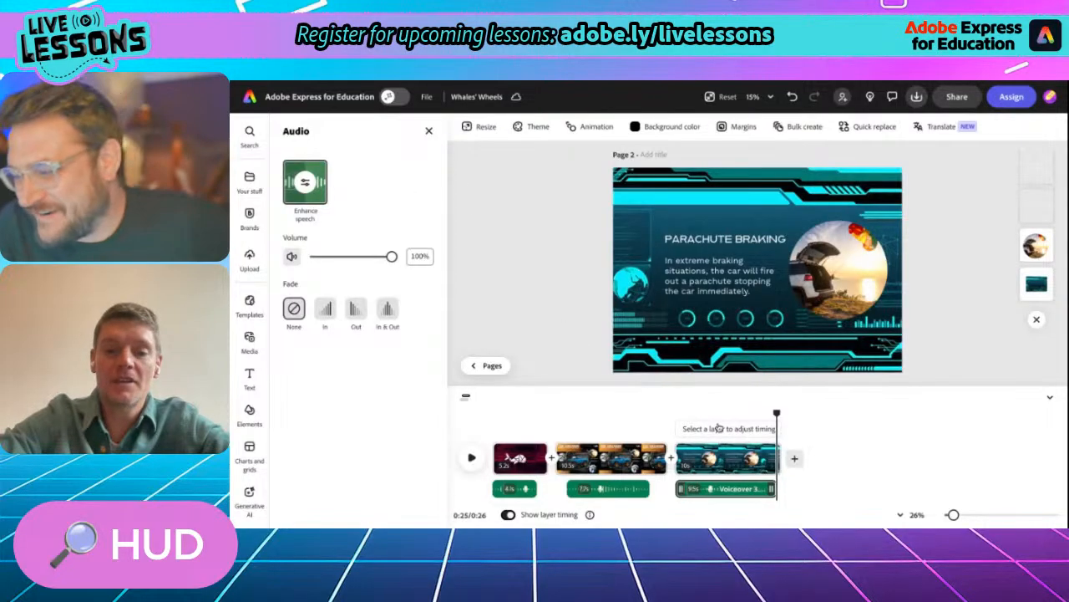
- Duplicate the Parachute Braking scene to create a fourth scene
left_click_drag(777, 412, 735, 382)
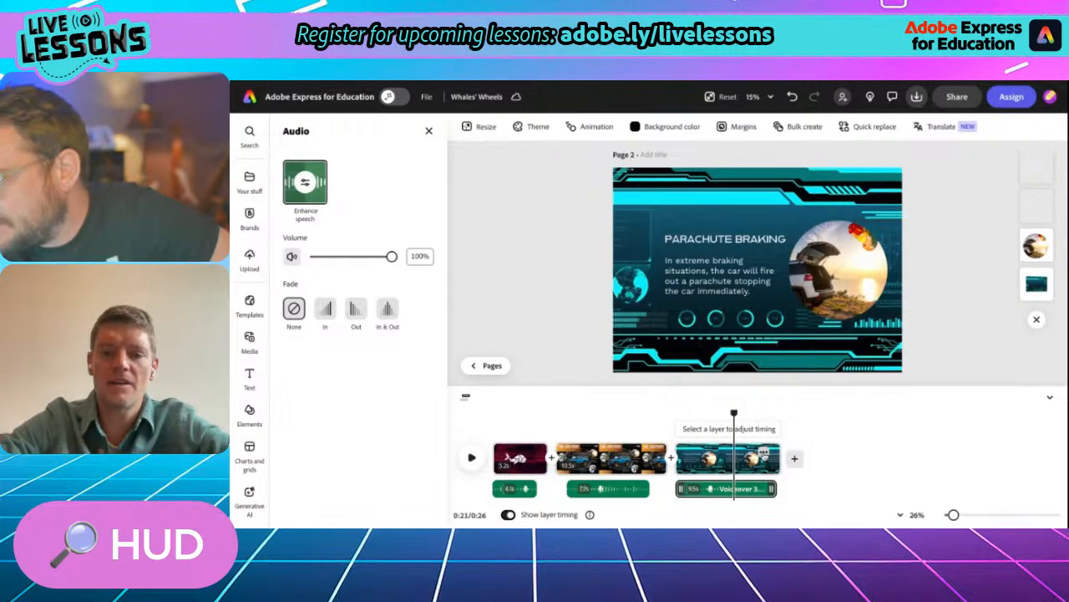
right_click(722, 286)
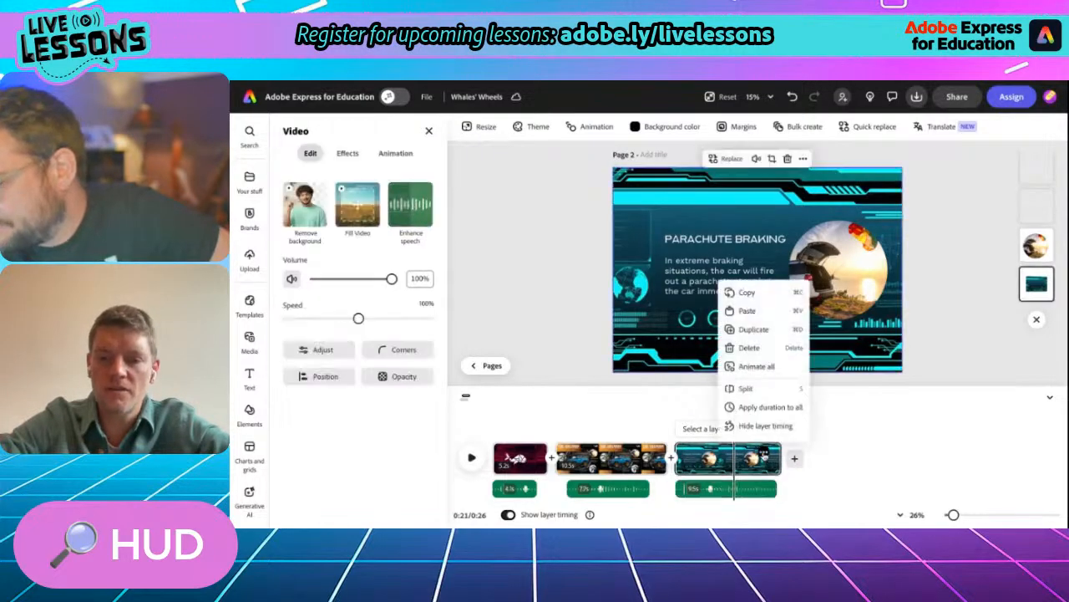
left_click(763, 332)
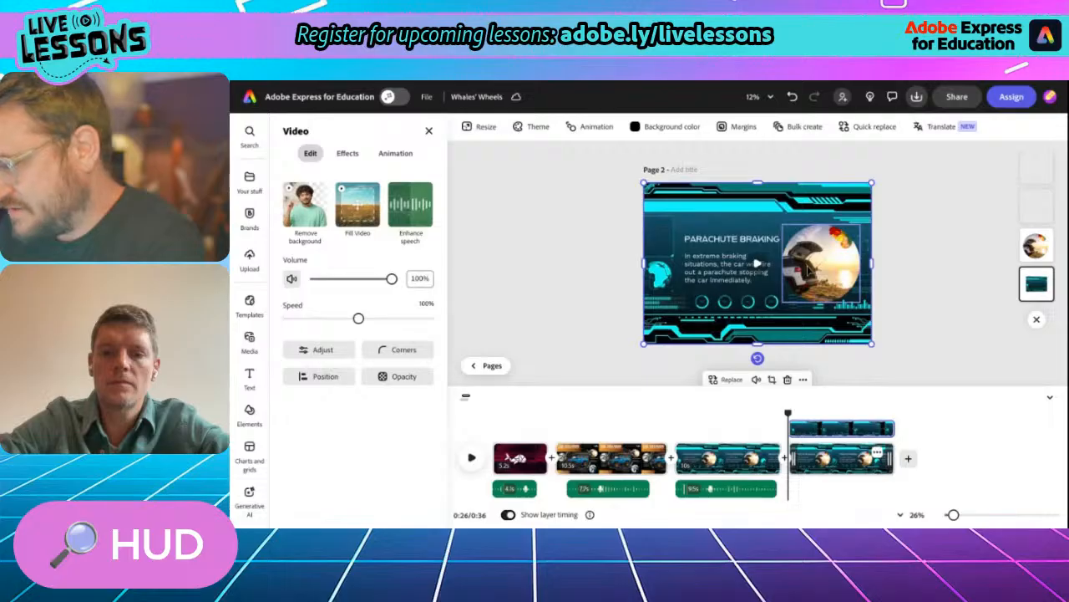
- Delete the parachute photo, description and heading from the duplicated scene, keeping only the teal HUD video
left_click(808, 269)
key("Delete")
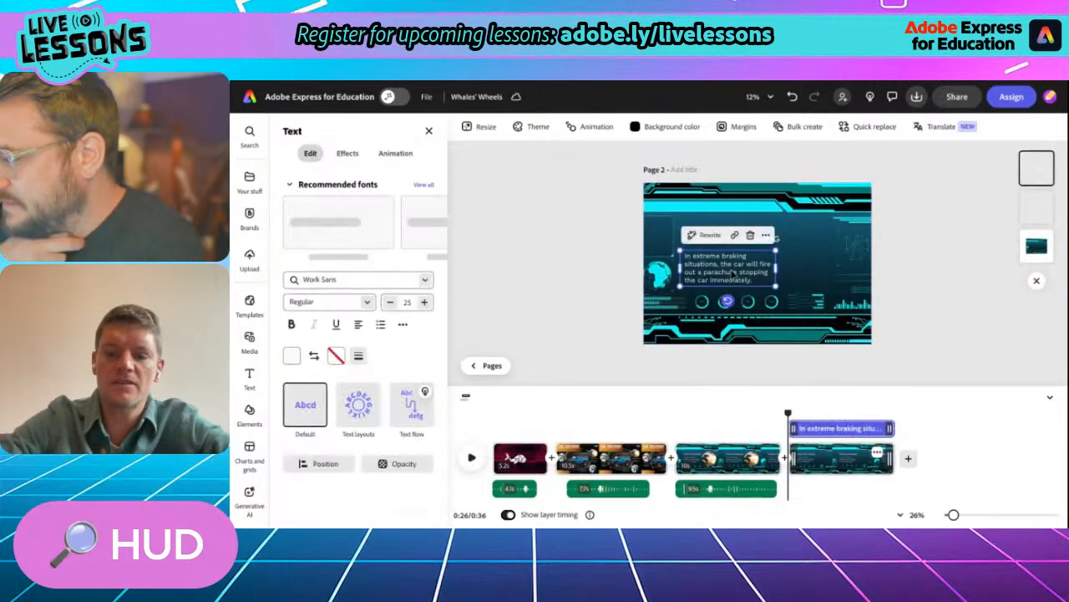
left_click(734, 269)
key("Delete")
left_click(733, 241)
key("Delete")
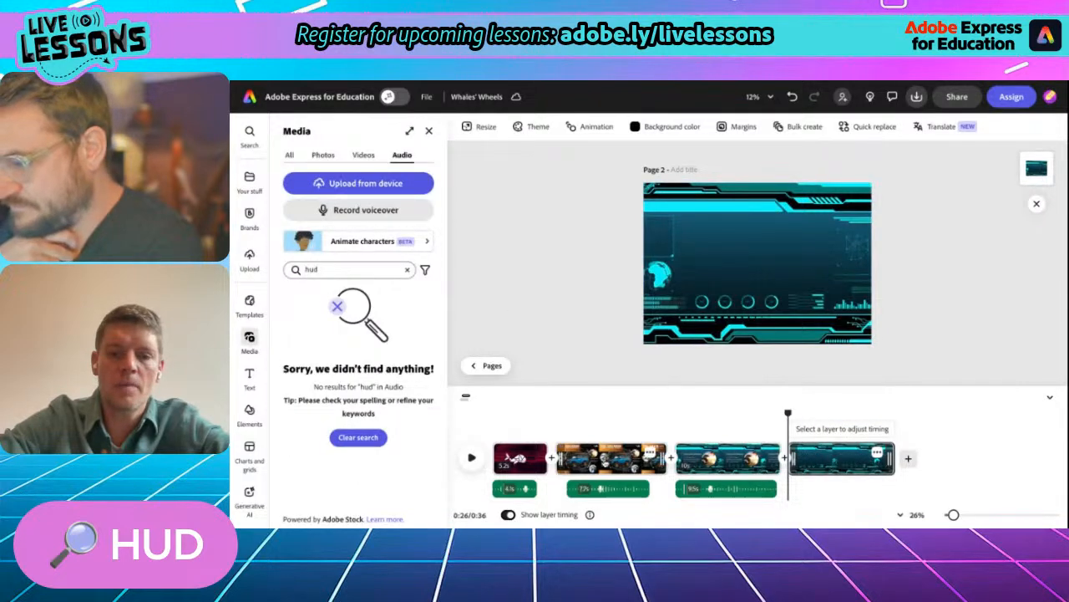
- Copy the circular sleeping-driver photo from the sports utility vehicle scene, without its surrounding GIF ring
left_click(605, 460)
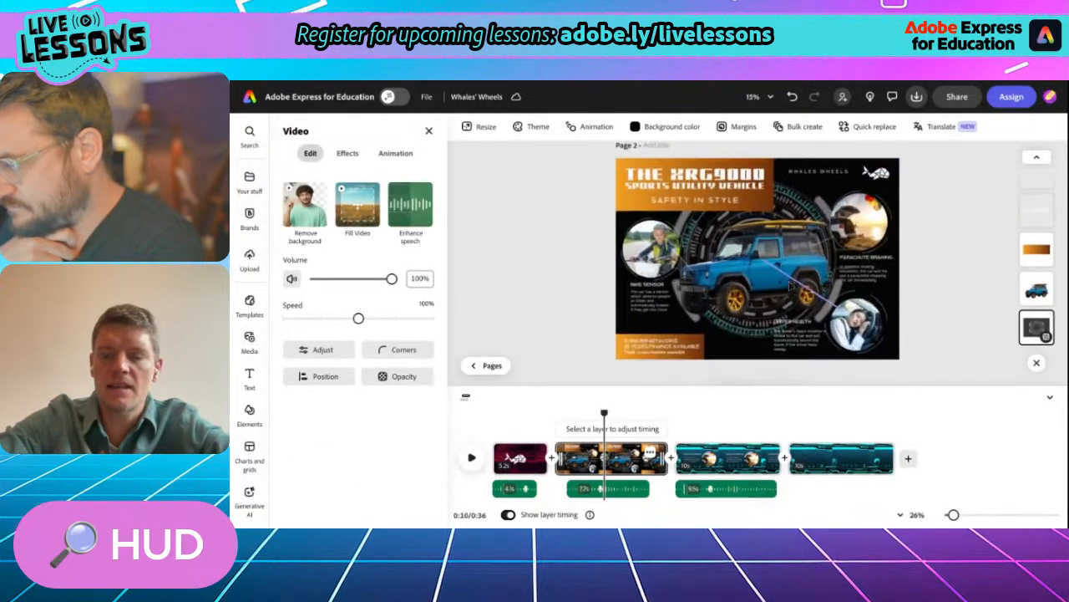
scroll(790, 287, "up", 3)
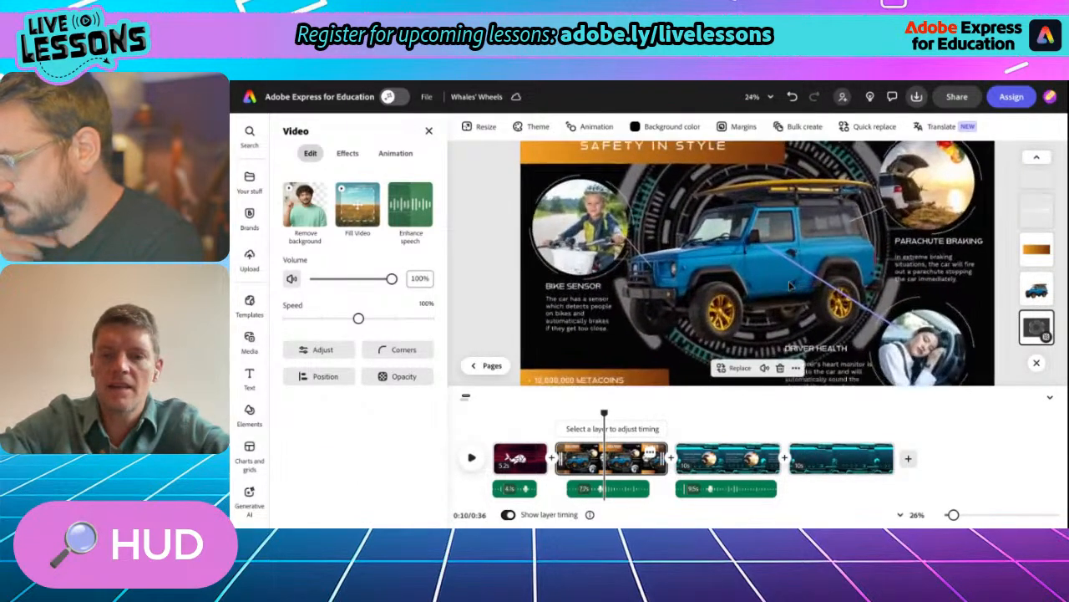
scroll(790, 286, "down", 2)
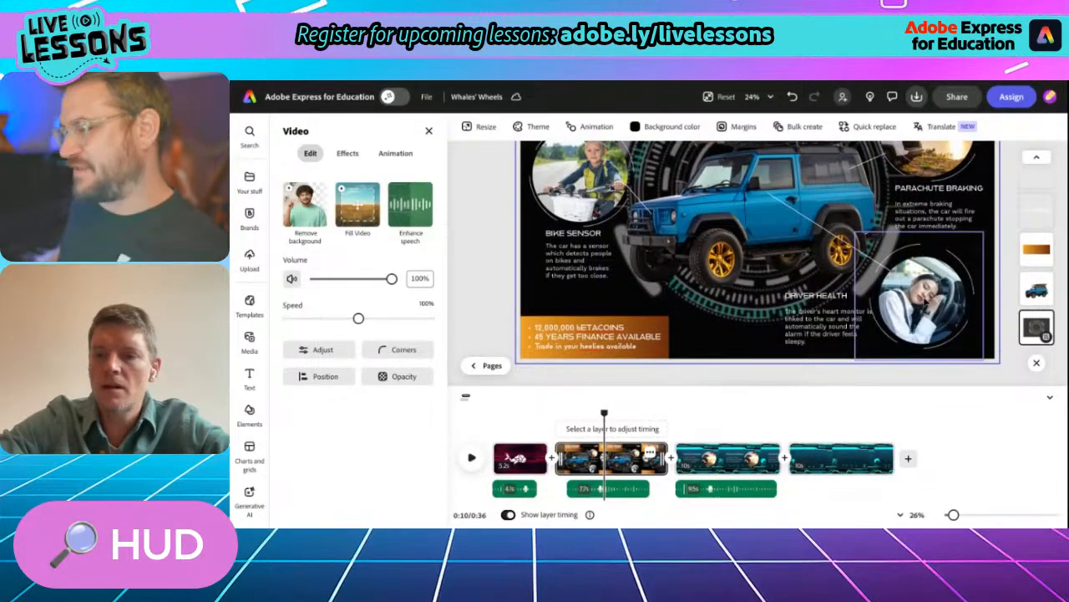
left_click(919, 297)
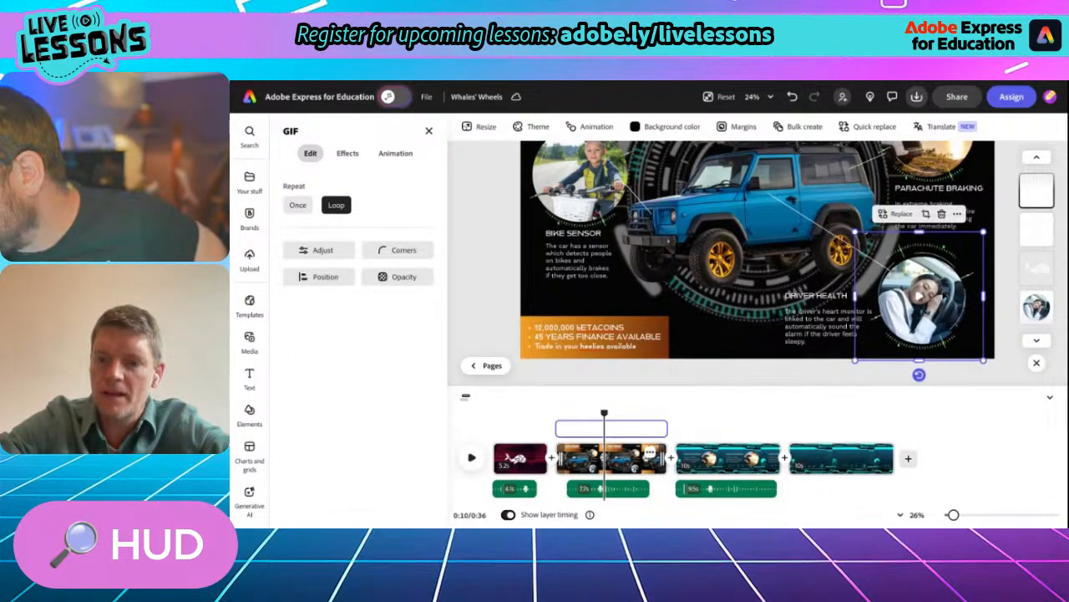
left_click(1037, 309)
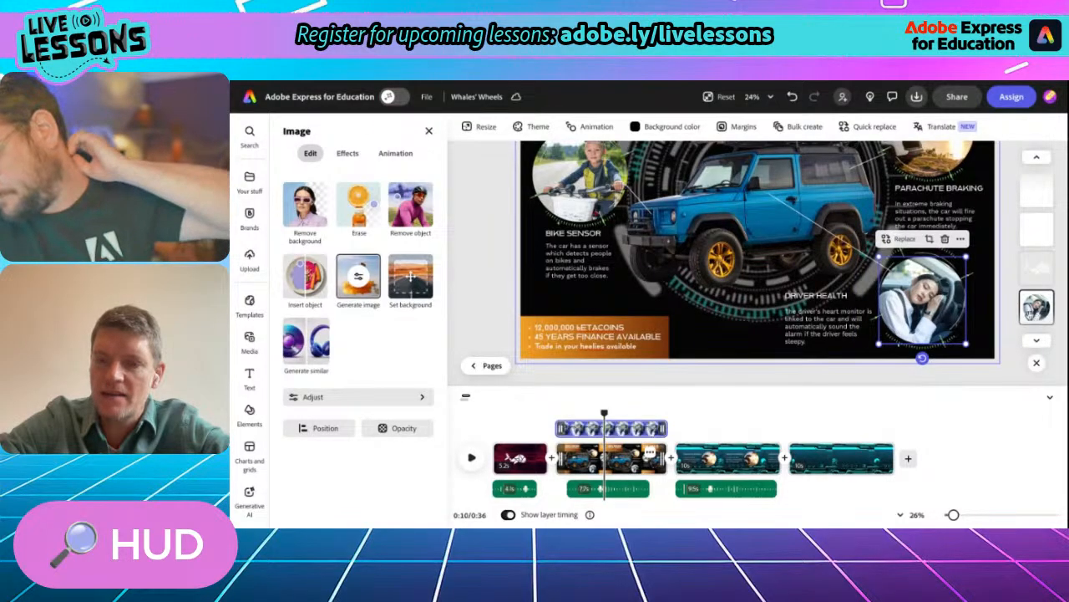
left_click(961, 239)
left_click(963, 263)
- Paste the sleeping-driver photo into the fourth scene, enlarge it and move it up into the right half of the page
left_click(825, 458)
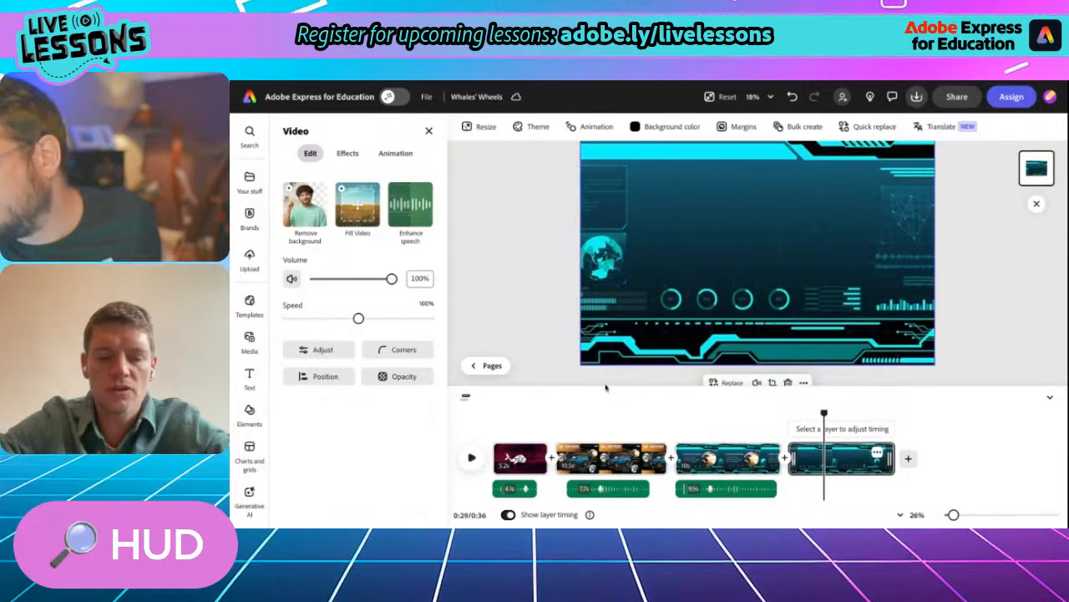
left_click(456, 282)
key("ctrl+v")
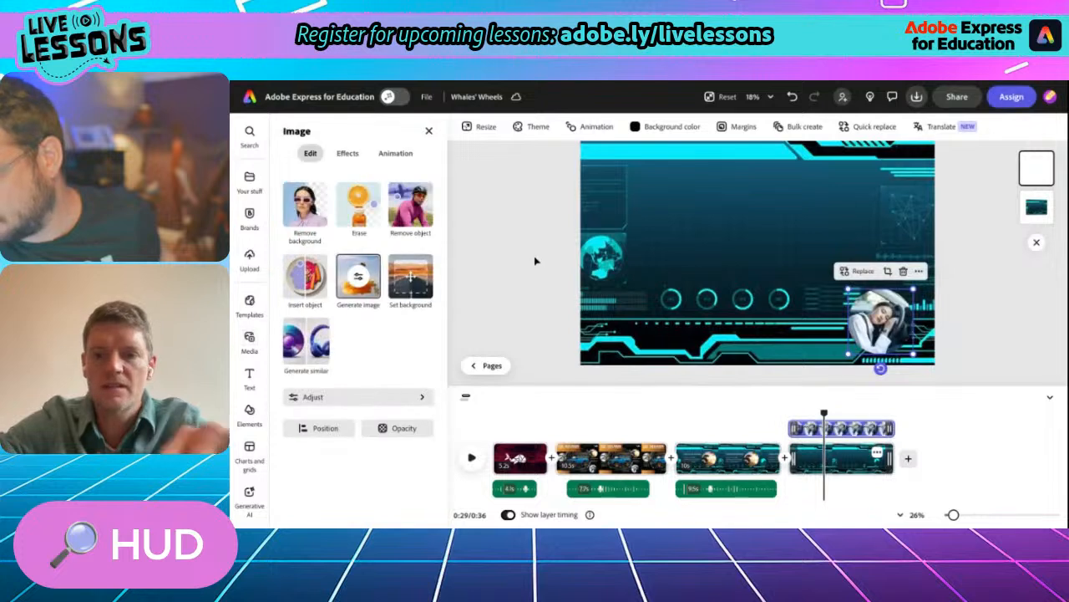
left_click_drag(849, 293, 797, 238)
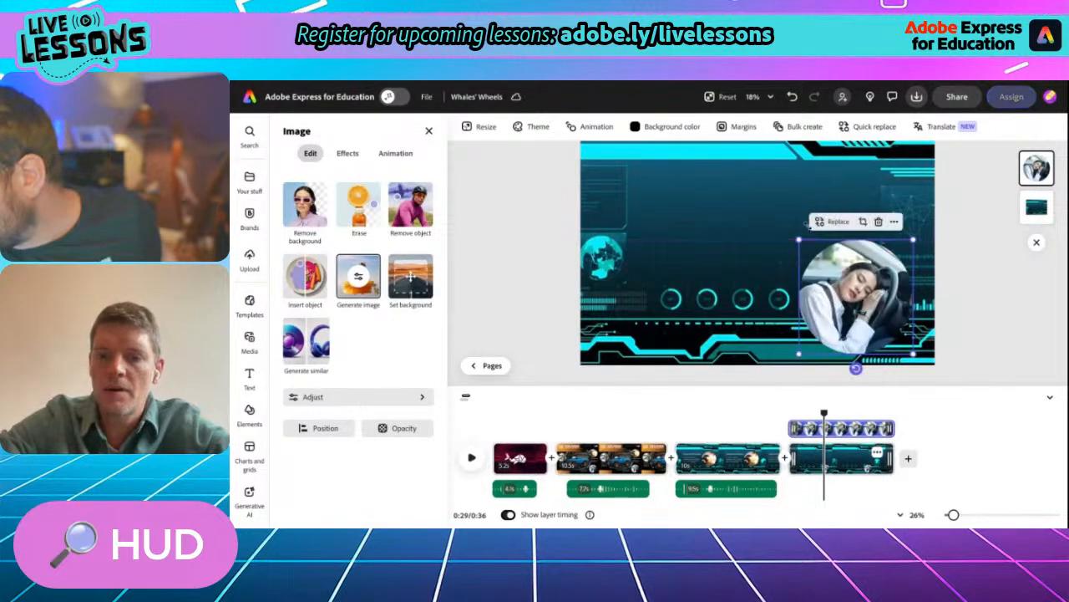
left_click_drag(836, 279, 837, 221)
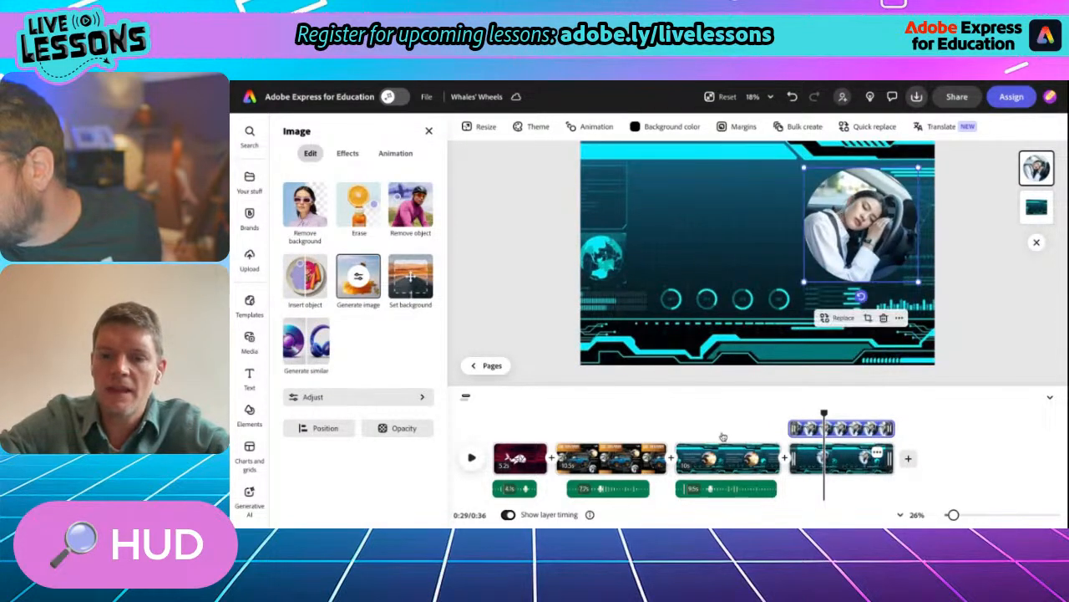
- Copy the Driver Health heading together with its description from the sports utility vehicle scene
left_click(618, 459)
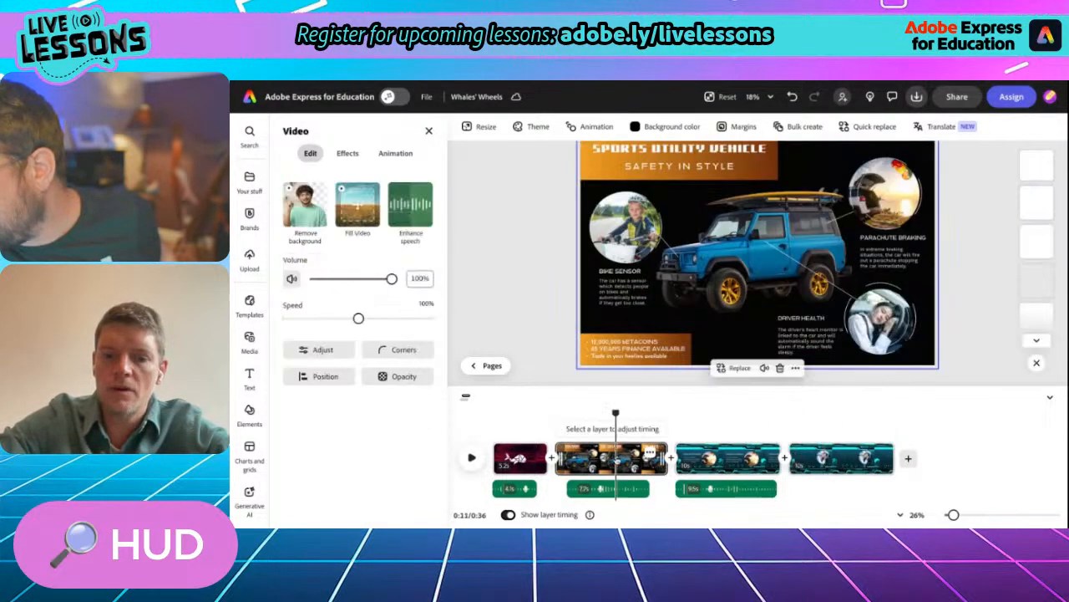
left_click(798, 322)
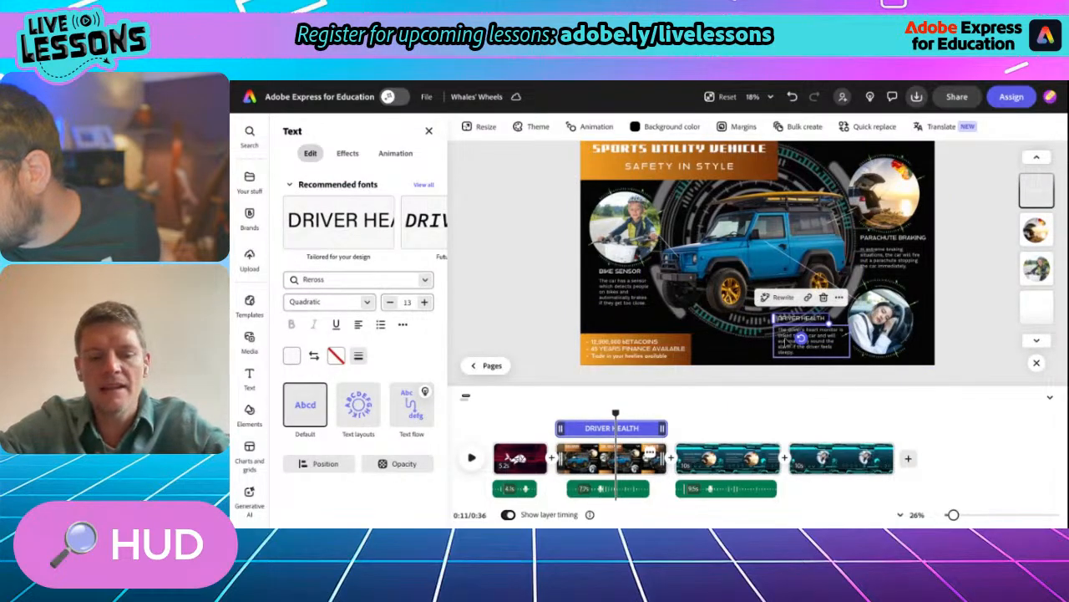
left_click(798, 338, "shift")
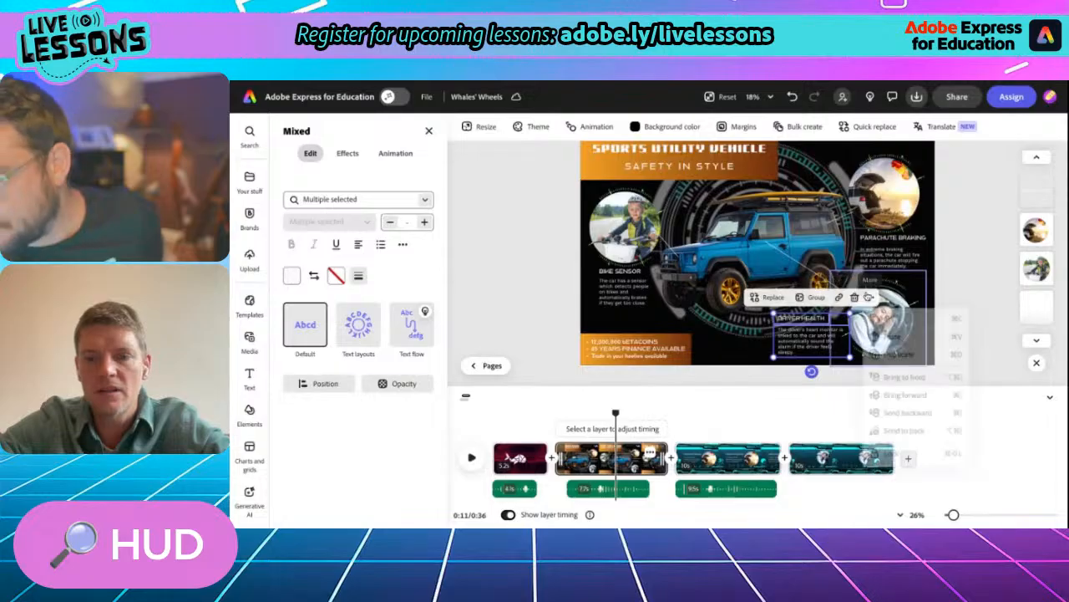
left_click(870, 297)
left_click(884, 324)
- Paste the Driver Health heading and description into the fourth scene, enlarged and placed beside the sleeping-driver photo
left_click(824, 458)
left_click(711, 310)
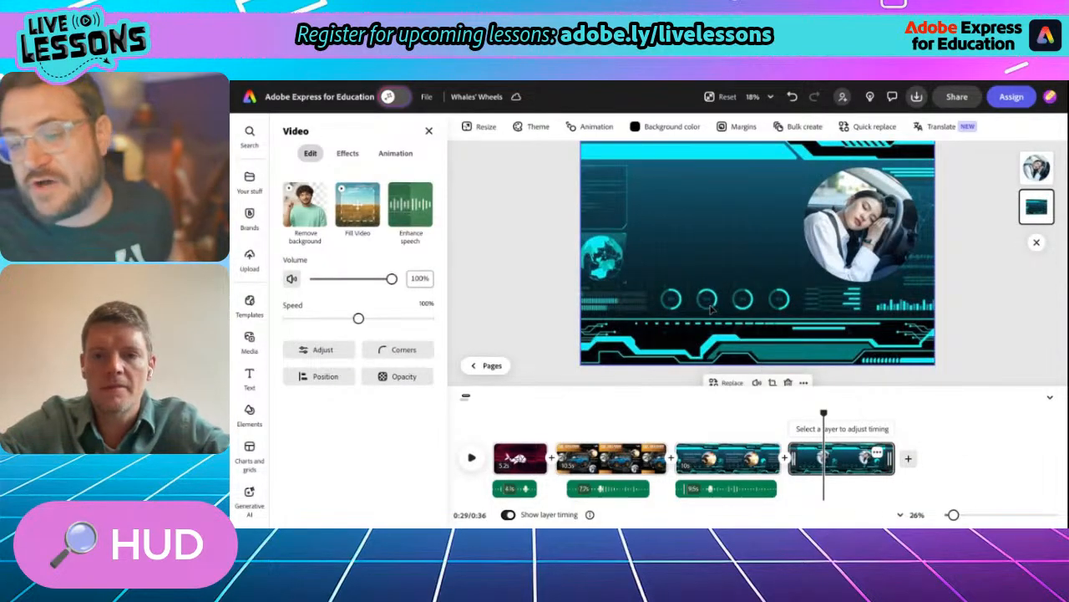
left_click(565, 259)
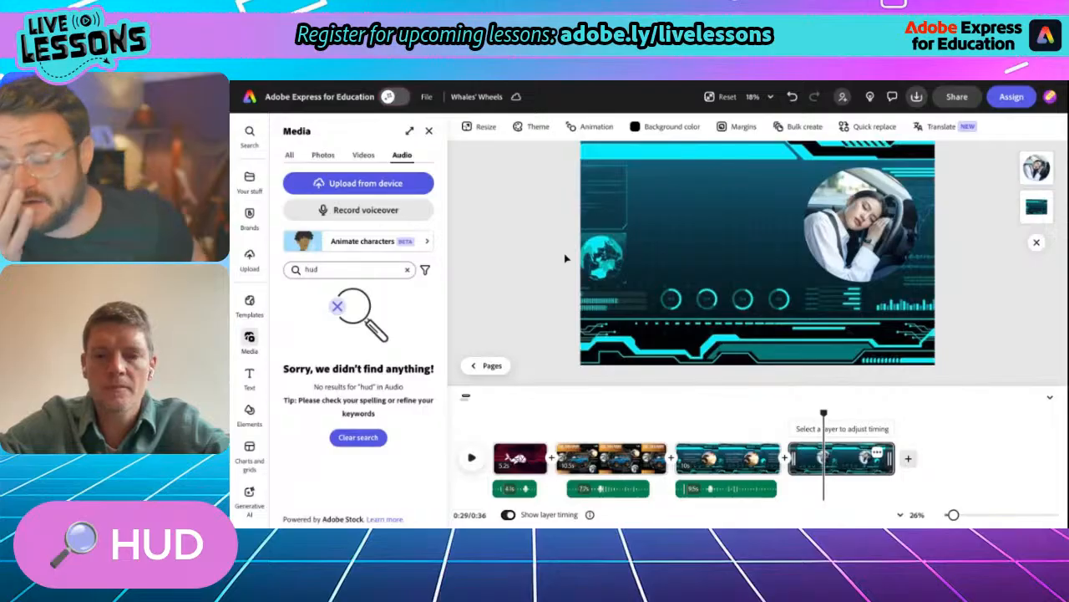
key("ctrl+v")
mouse_move(789, 334)
left_mouse_down()
mouse_move(678, 201)
mouse_move(657, 195)
left_mouse_up()
left_click_drag(719, 214, 809, 277)
left_click_drag(697, 228, 694, 232)
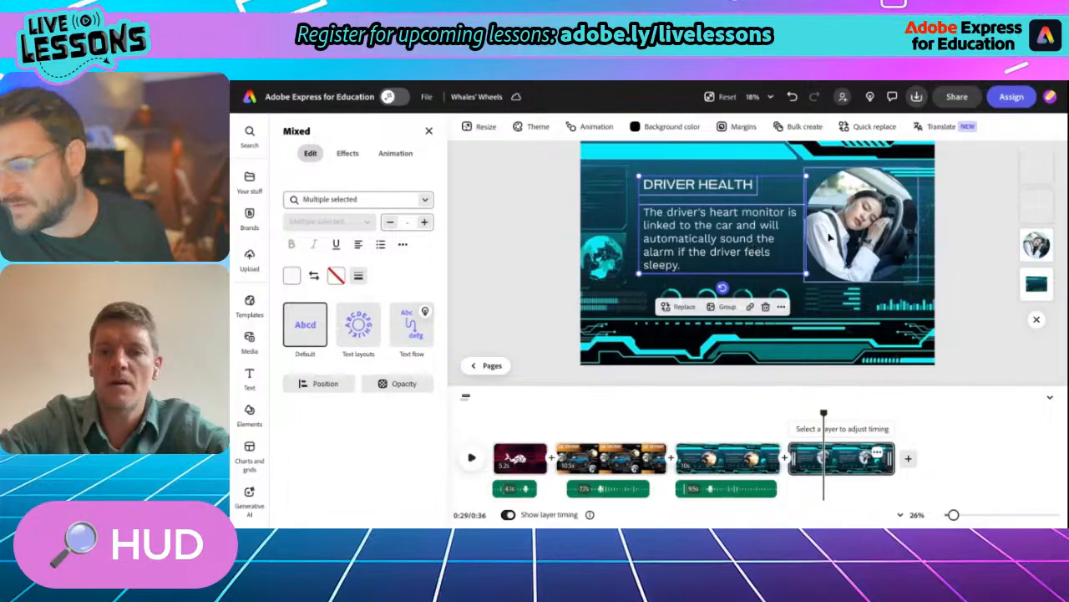
- Swap the layout so the Driver Health text sits right of the page centre and the photo to its left
left_click_drag(732, 214, 861, 218)
left_click_drag(868, 172, 703, 172)
left_click_drag(813, 227, 812, 220)
- Record a voiceover for the Driver Health scene, starting at the beginning of that scene
left_click_drag(823, 413, 791, 413)
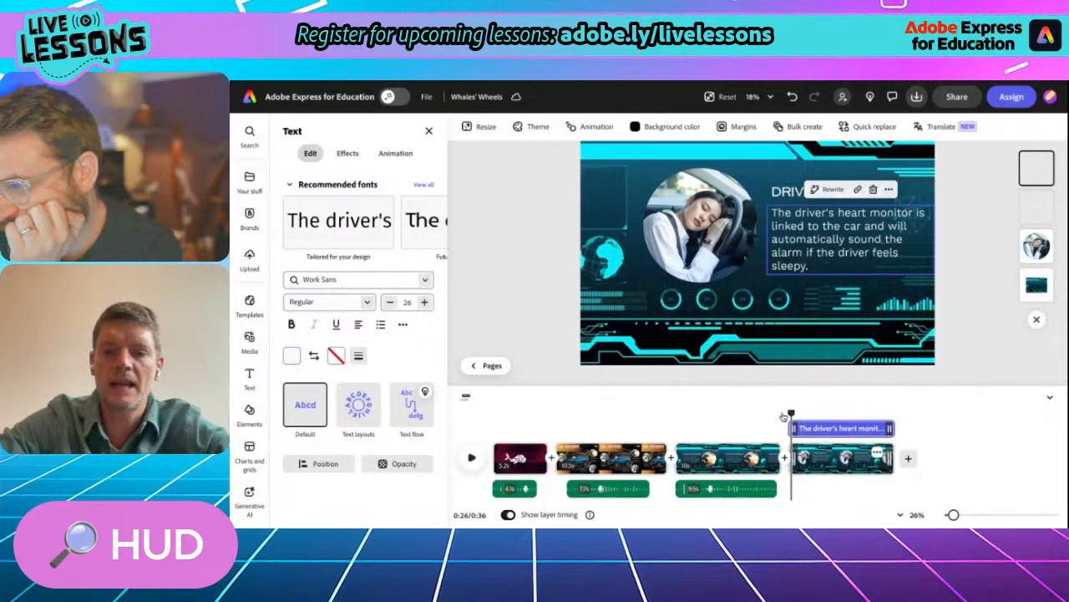
mouse_move(790, 412)
left_mouse_down()
mouse_move(808, 412)
mouse_move(778, 414)
mouse_move(787, 416)
left_mouse_up()
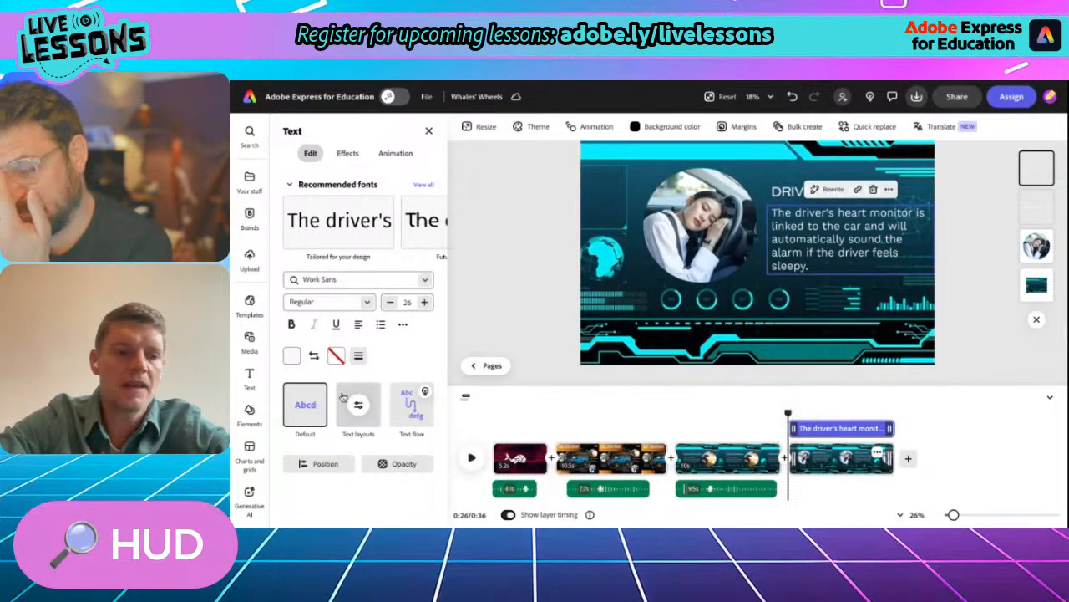
left_click(240, 346)
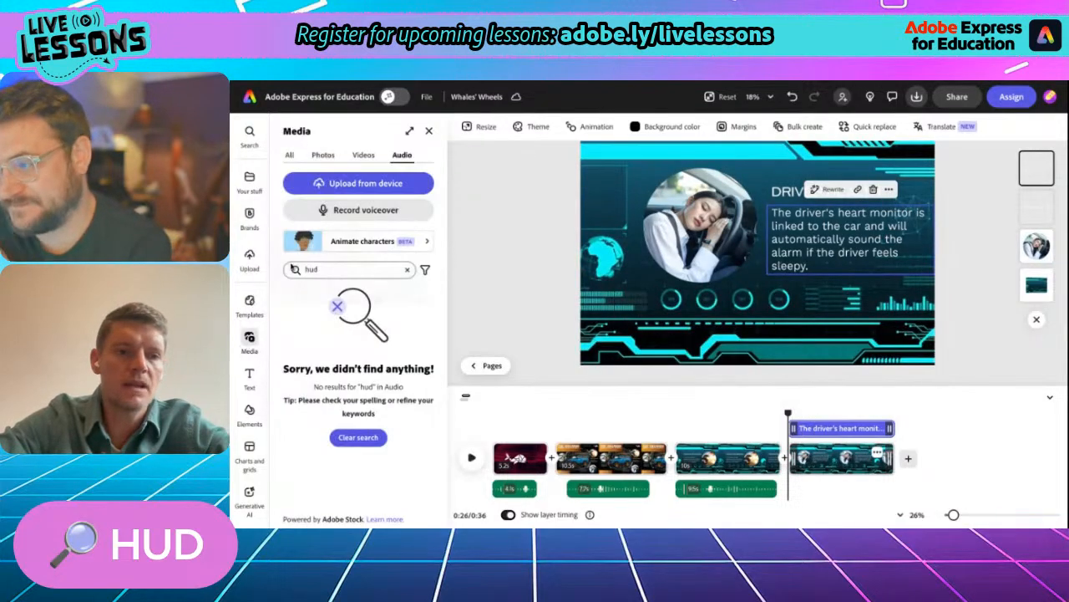
left_click(362, 208)
left_click(341, 295)
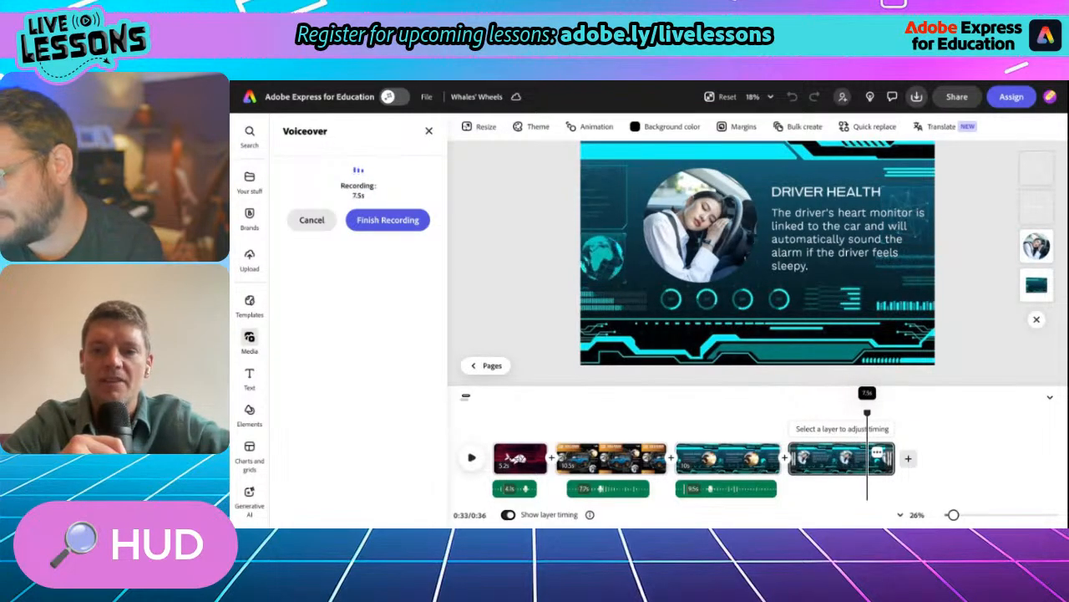
left_click(370, 221)
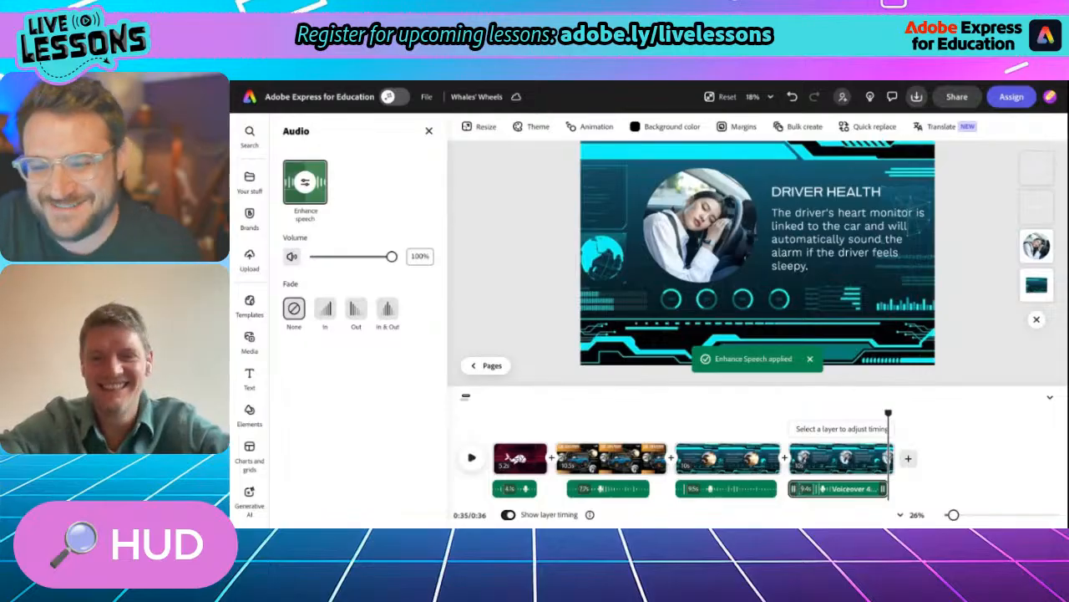
- Add a Dissolve transition between the whale logo scene and the sports utility vehicle scene
left_click_drag(888, 411, 634, 436)
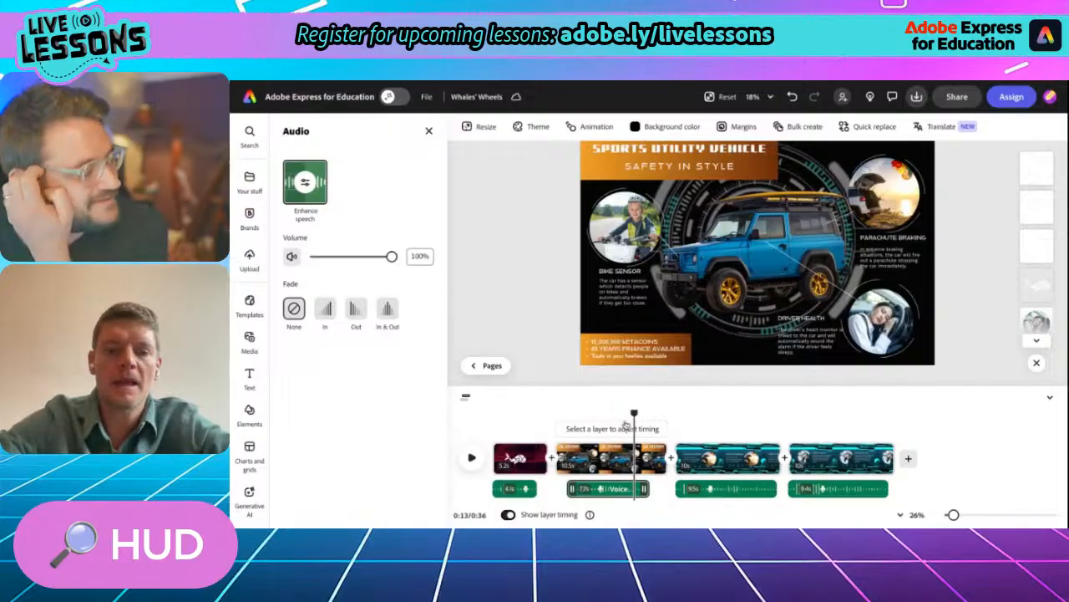
left_click_drag(634, 414, 670, 418)
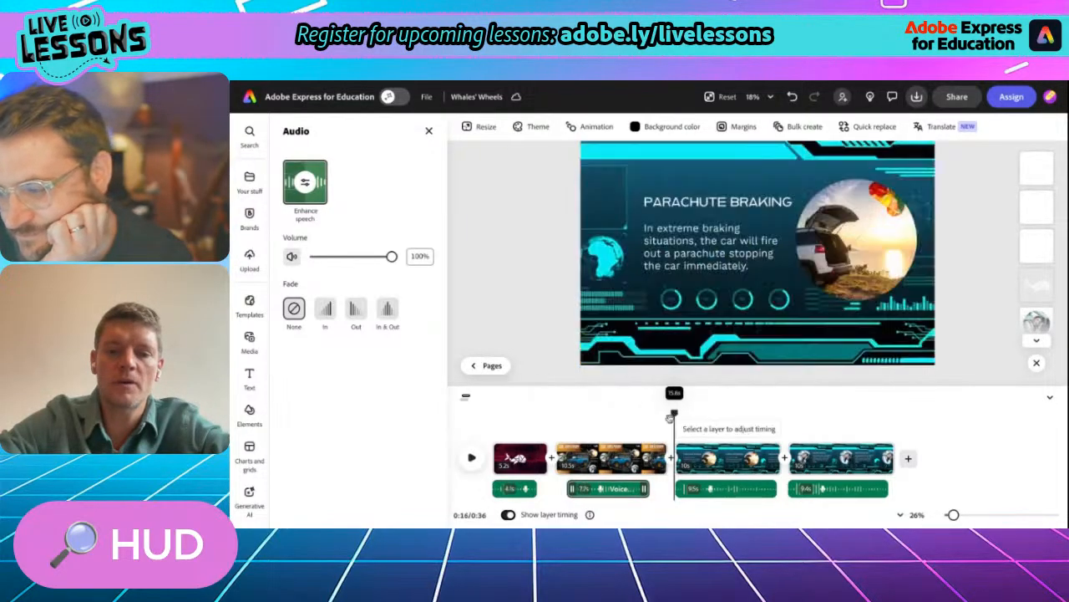
left_click(554, 463)
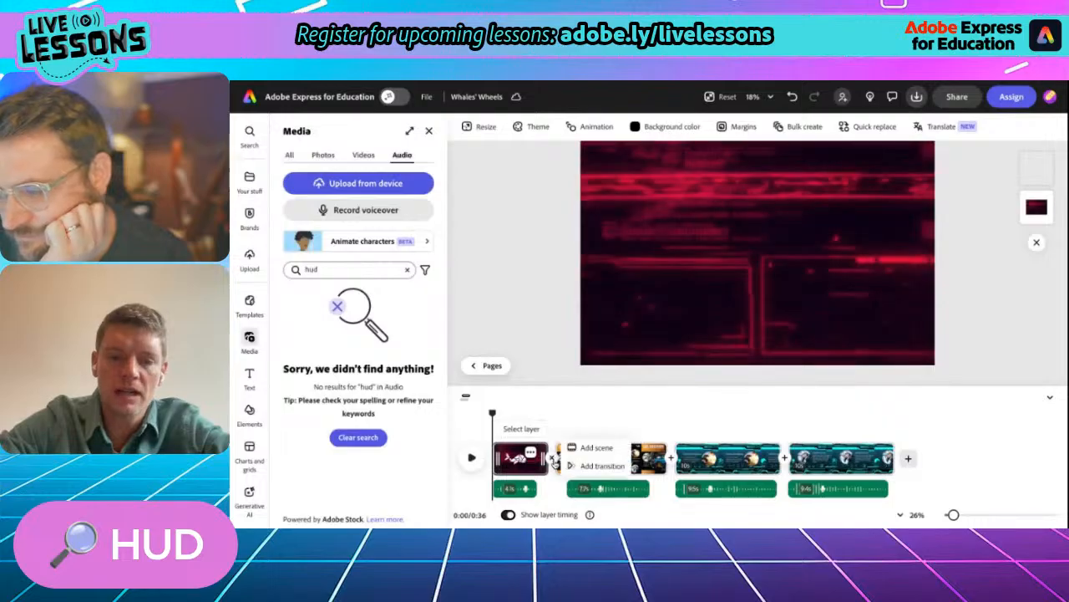
left_click(589, 466)
left_click(310, 274)
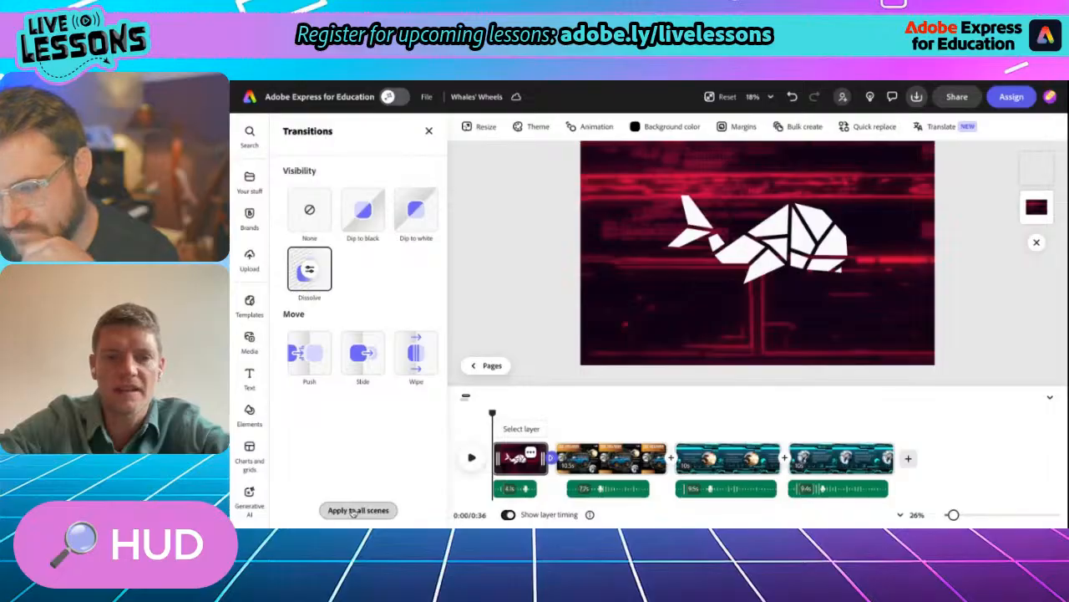
- Apply the Dissolve transition to all scenes of the video
left_click(353, 510)
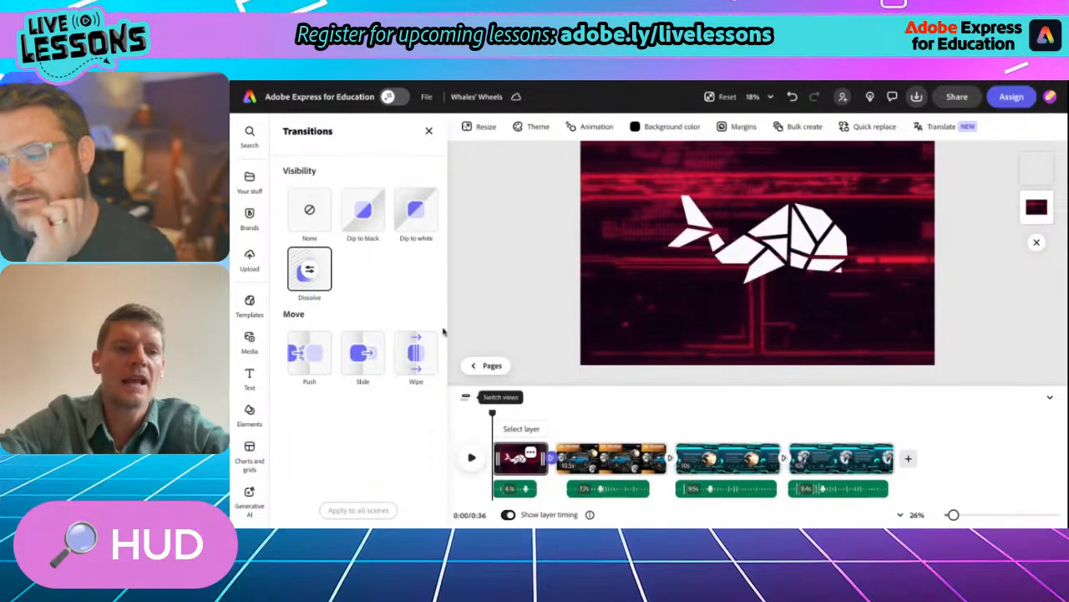
- Clear the previous "hud" search from the audio library and open the full list of Background music
left_click(249, 342)
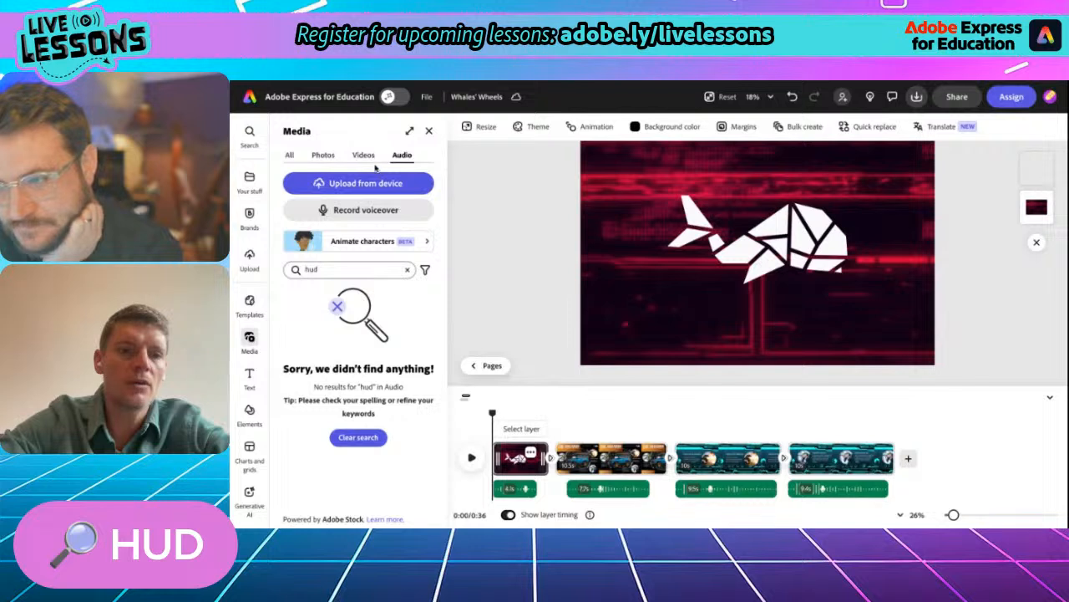
left_click(408, 271)
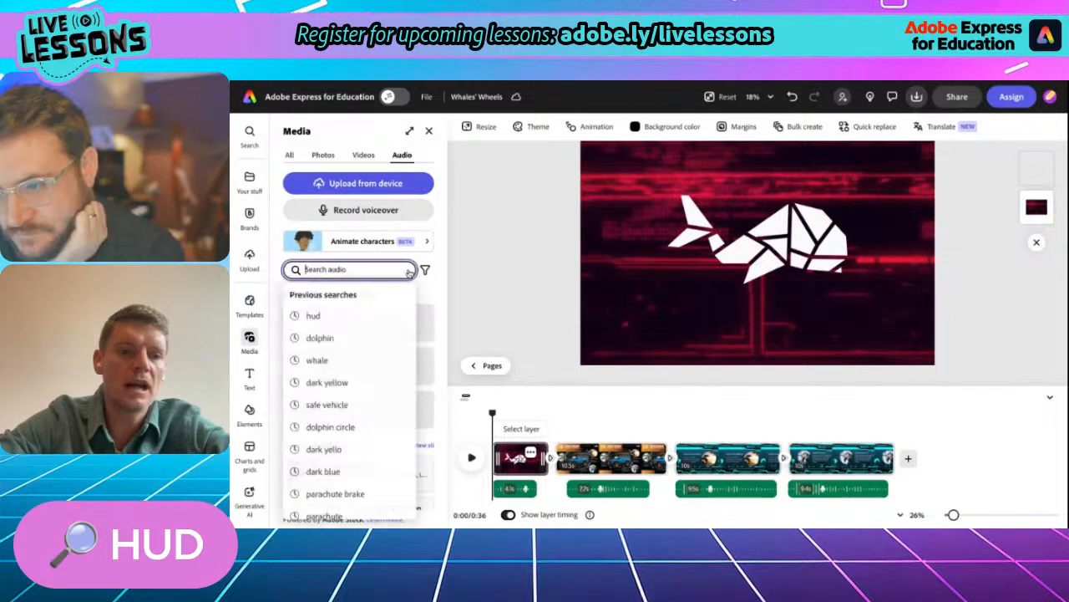
left_click(372, 272)
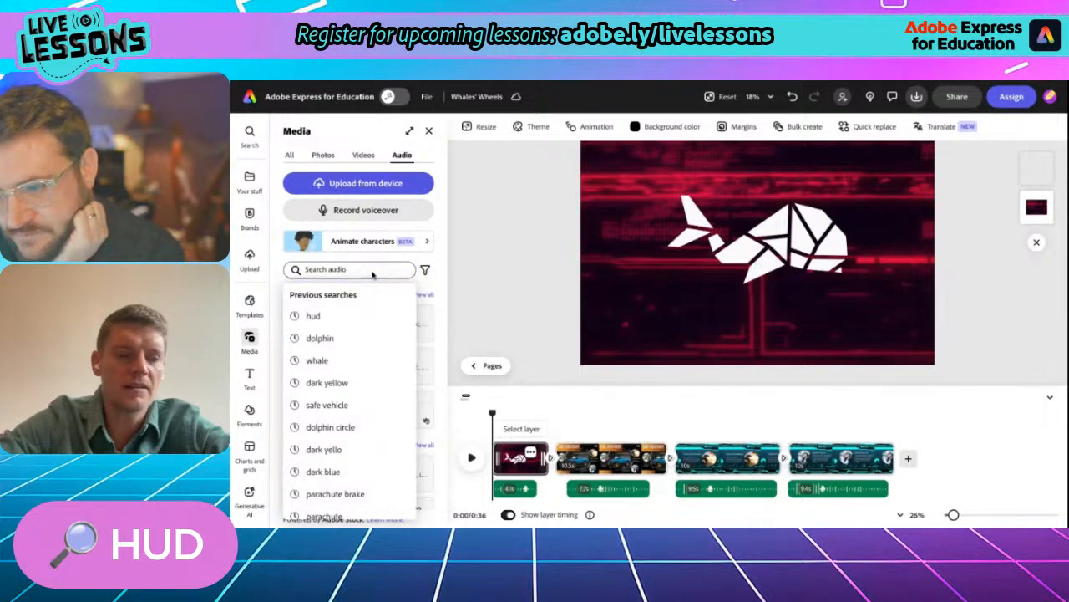
scroll(365, 406, "down", 5)
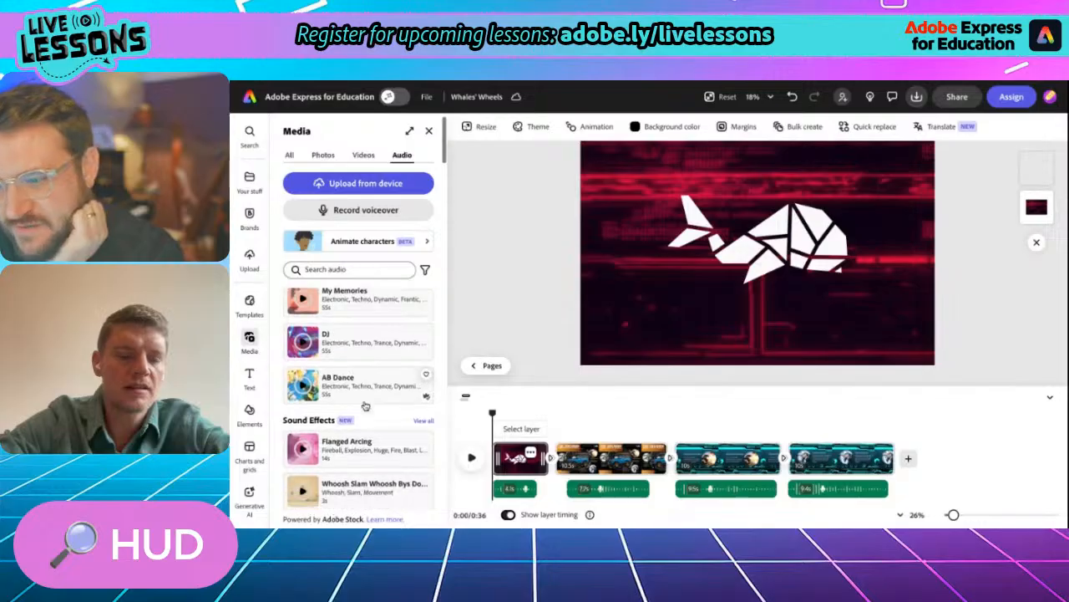
scroll(338, 326, "down", 1)
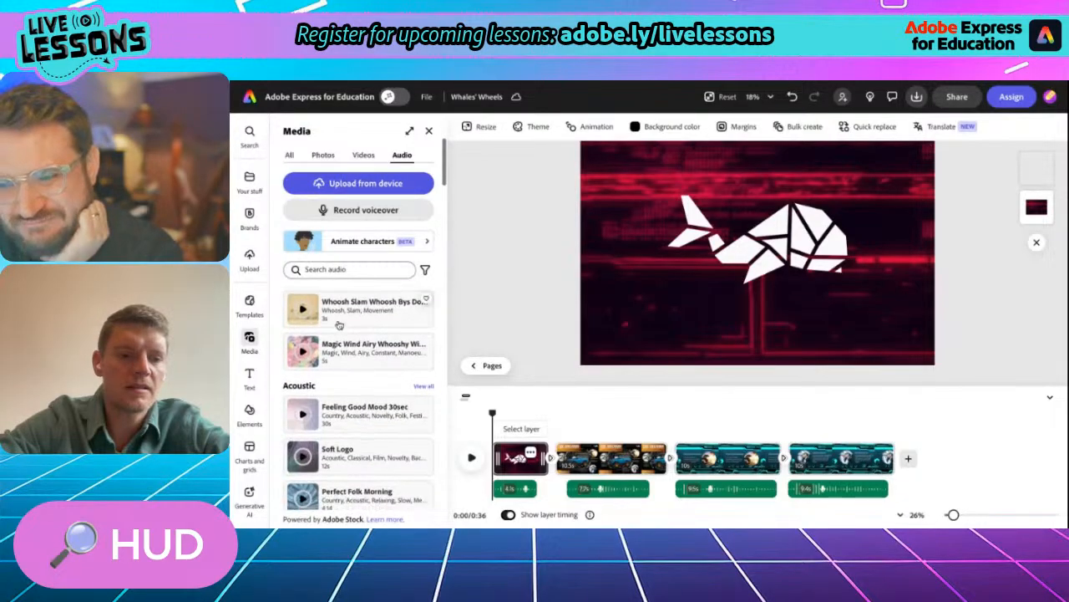
scroll(368, 433, "up", 2)
scroll(368, 434, "down", 4)
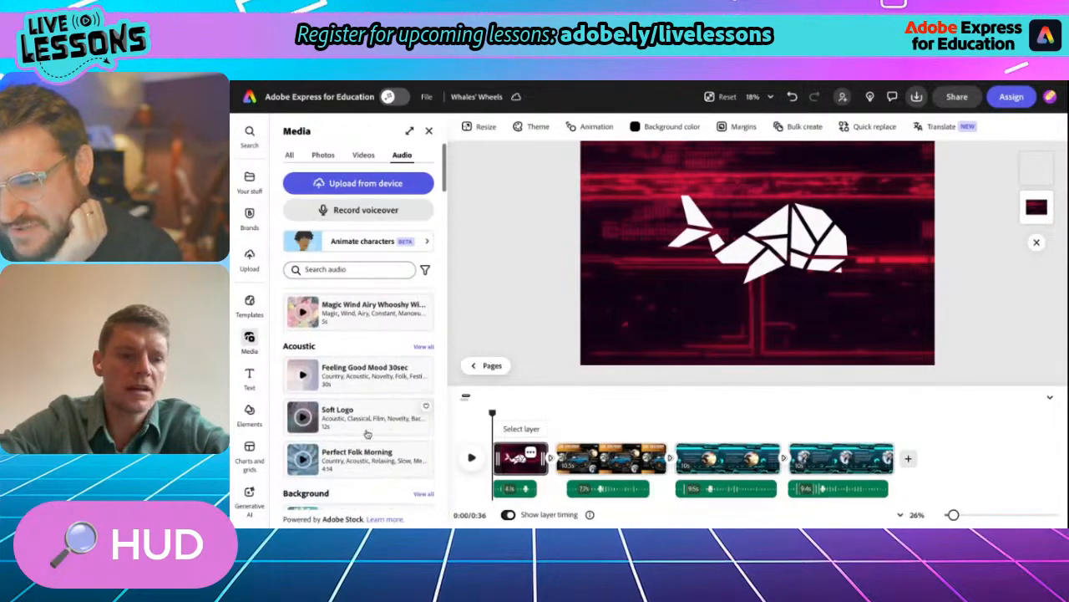
scroll(422, 334, "down", 3)
scroll(422, 334, "up", 1)
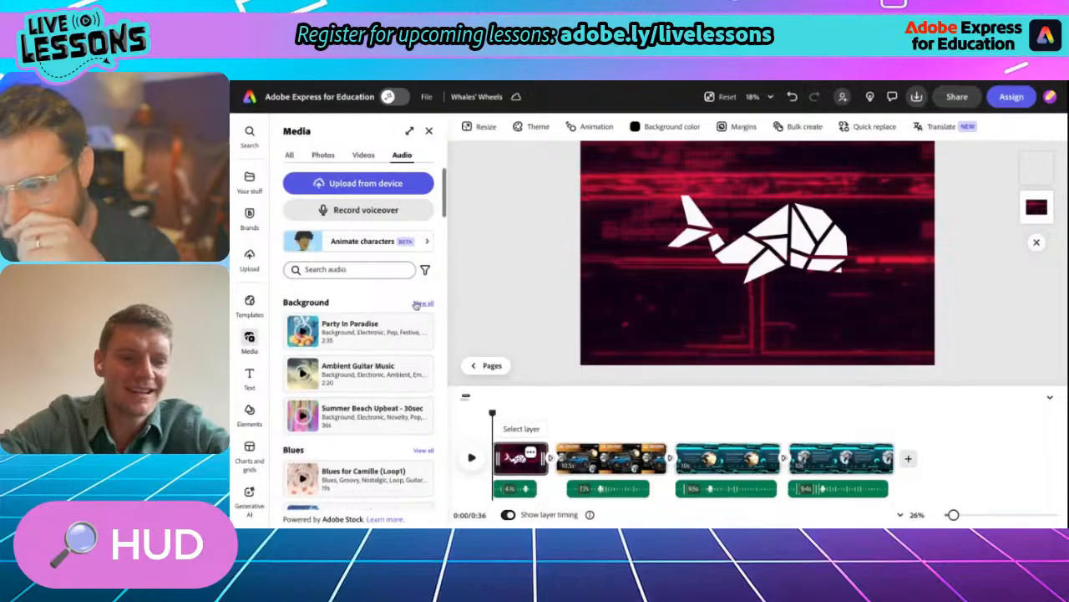
left_click(423, 302)
scroll(359, 372, "down", 1)
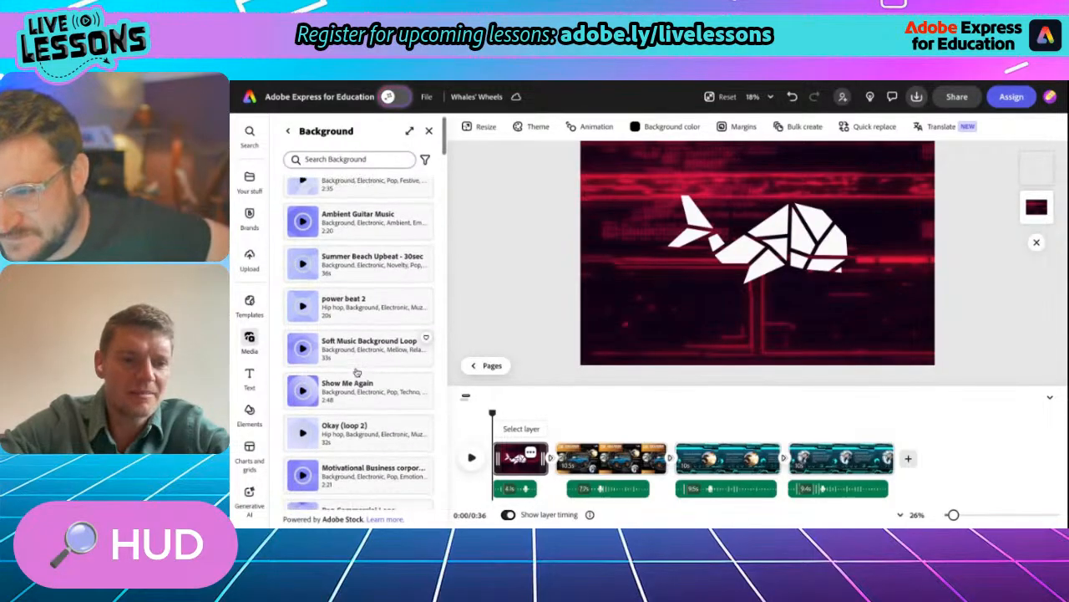
- Preview the Show Me Again and Future Tech tracks and add Future Tech to the video
left_click(302, 386)
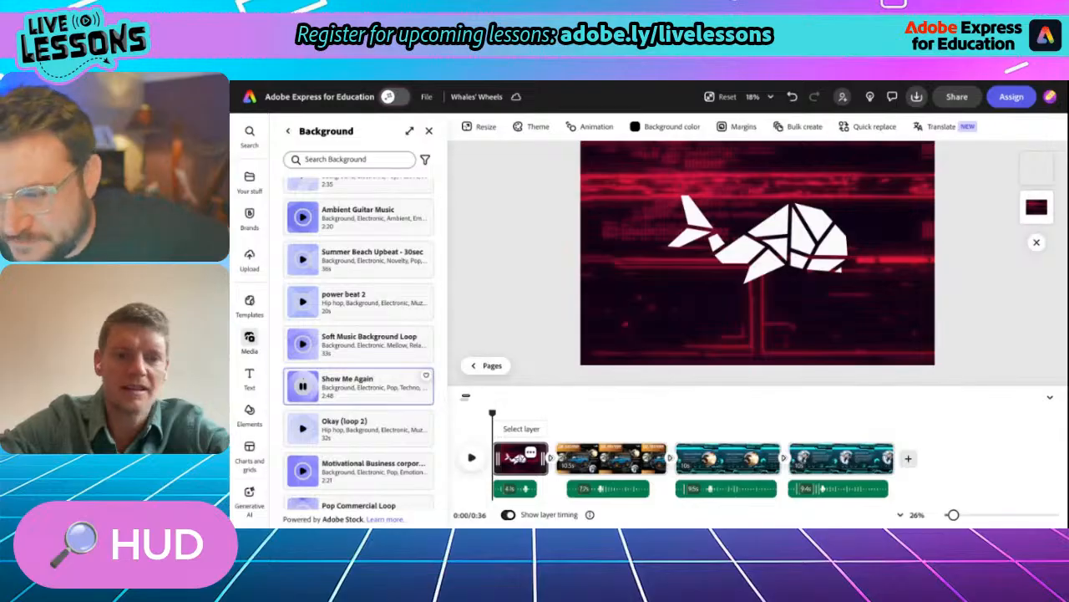
left_click(304, 389)
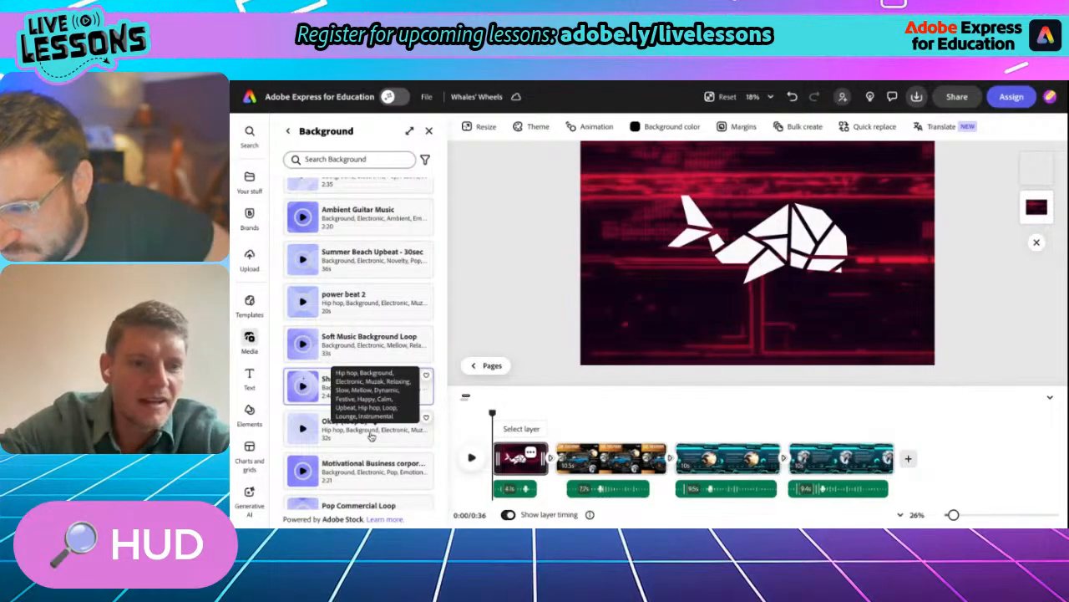
scroll(371, 435, "down", 5)
scroll(359, 376, "down", 1)
left_click(306, 375)
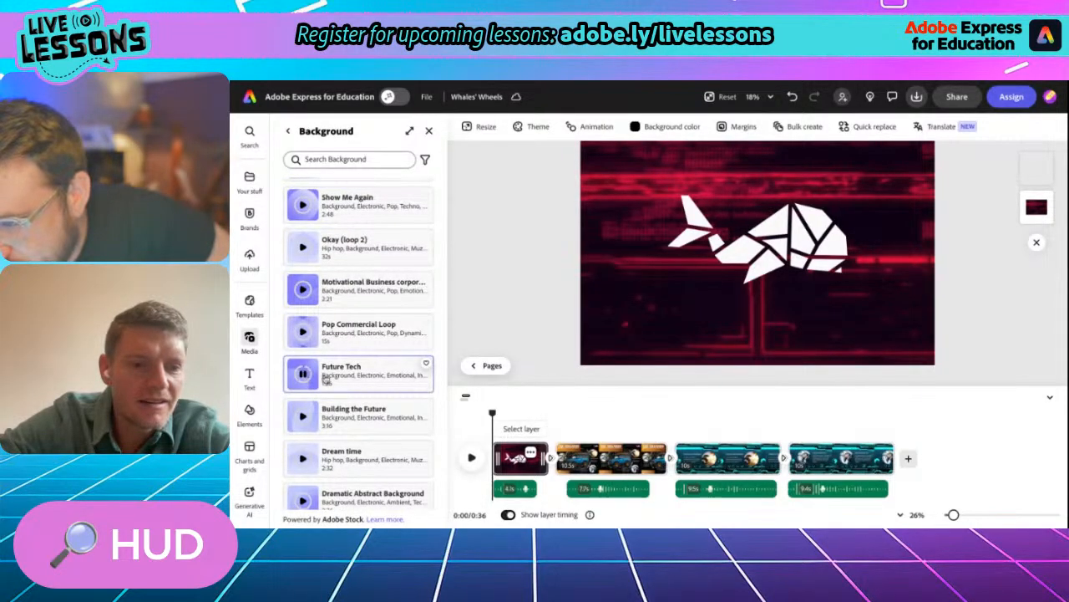
left_click(338, 378)
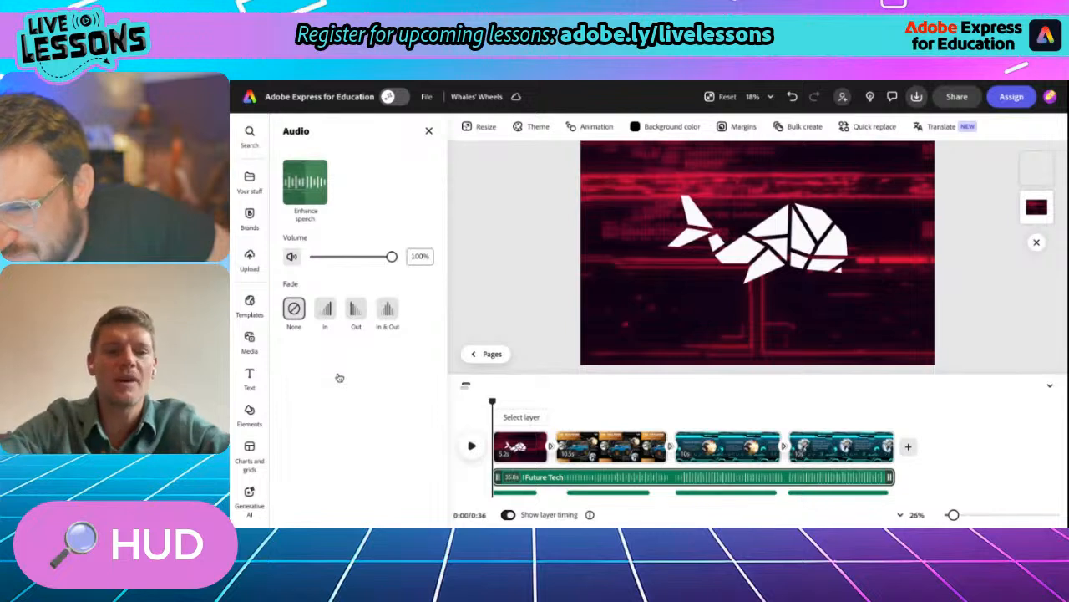
- Set the Future Tech track's volume to 16% and give it a fade-out
left_click(322, 258)
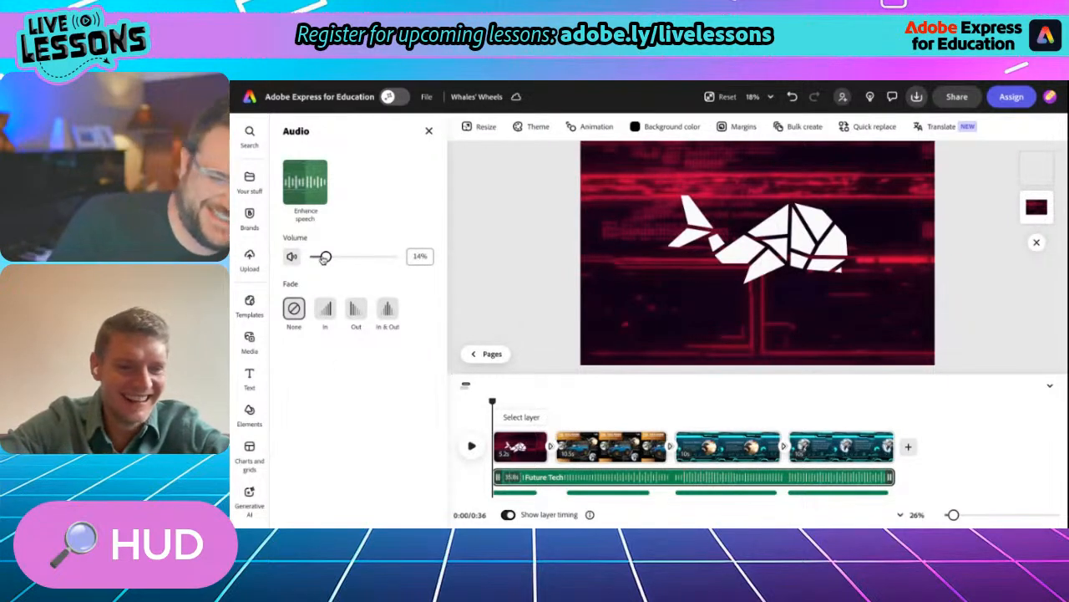
mouse_move(326, 257)
left_mouse_down()
mouse_move(390, 257)
mouse_move(329, 257)
left_mouse_up()
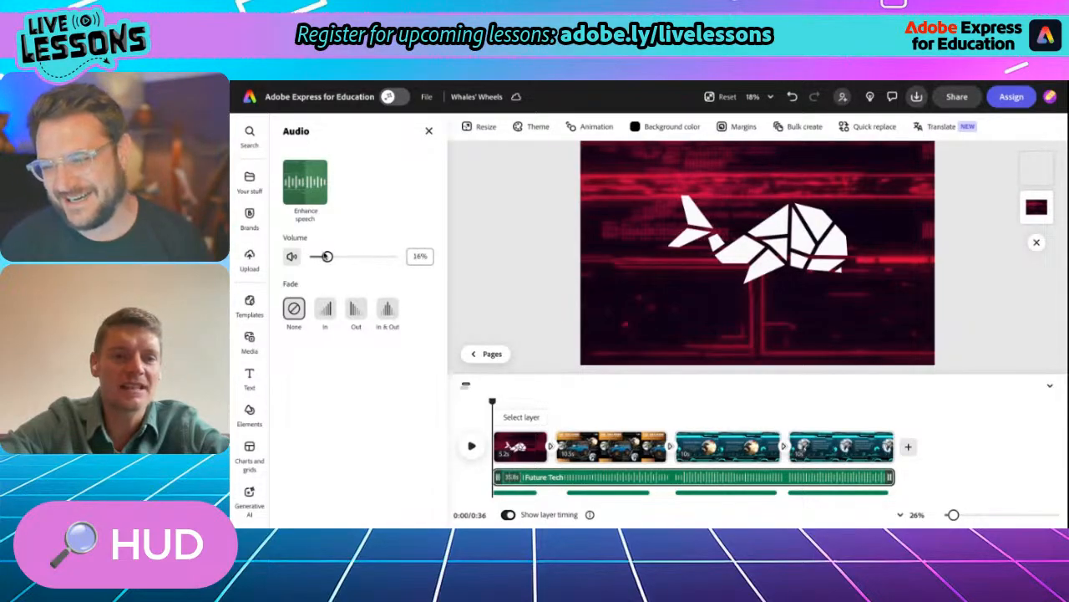
left_click(356, 313)
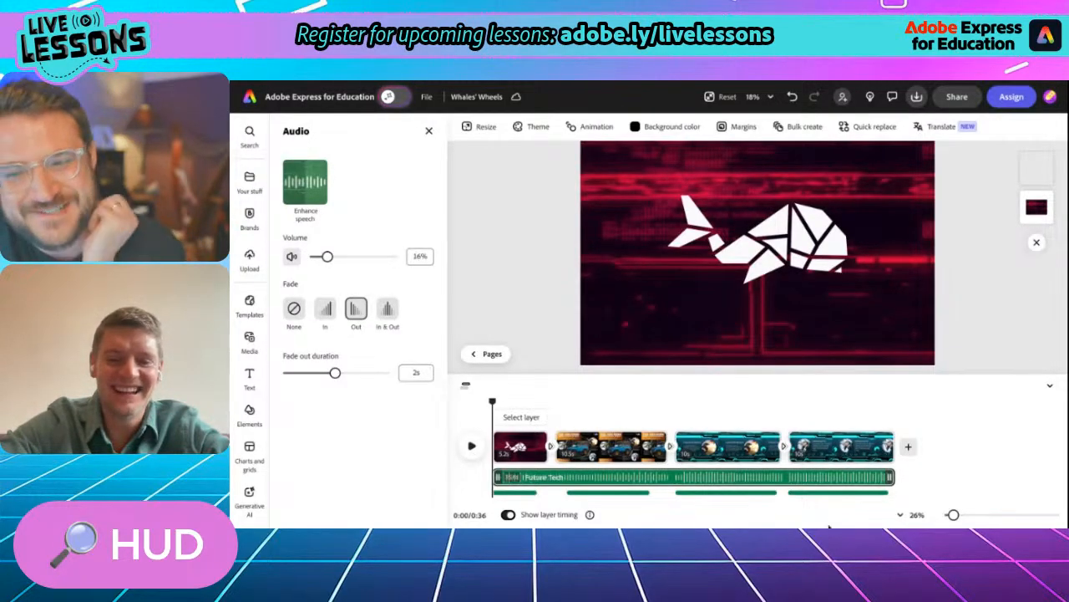
- Delete the Future Tech track and look through the Background music for a replacement
left_click(877, 477)
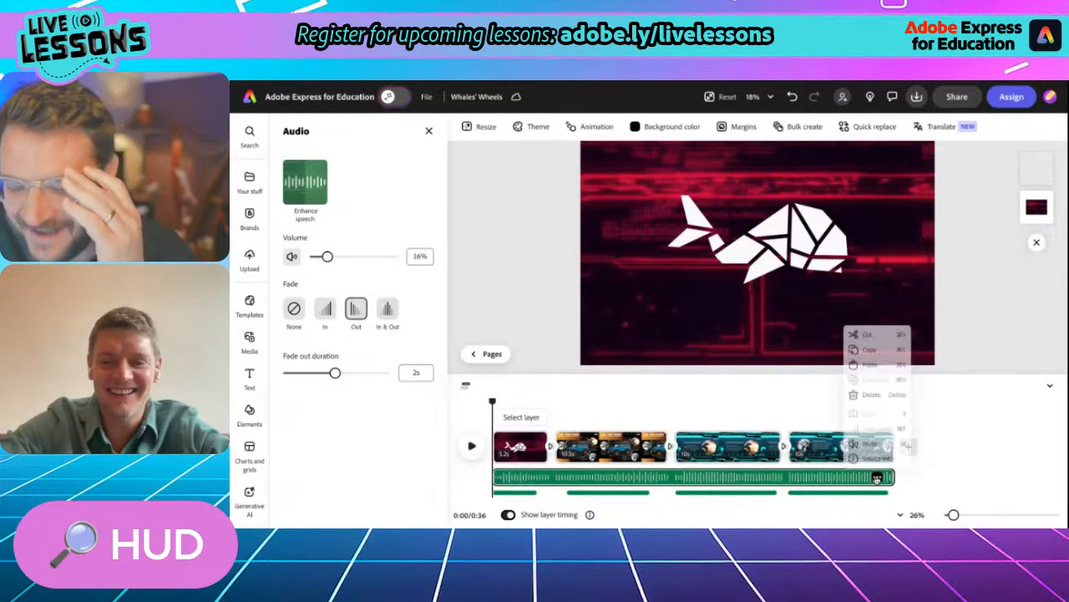
left_click(871, 393)
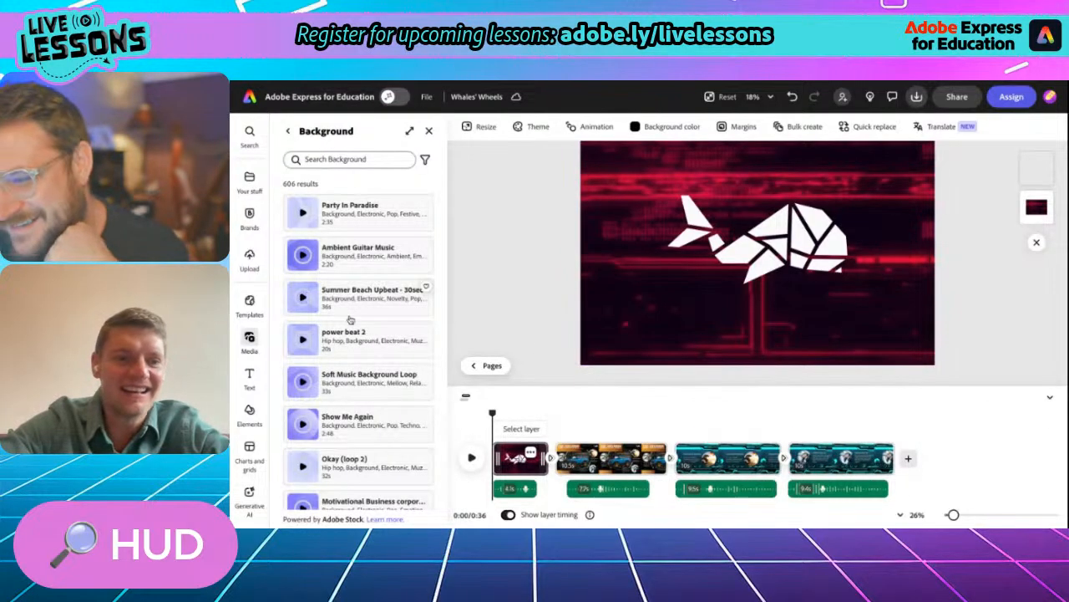
scroll(350, 322, "down", 8)
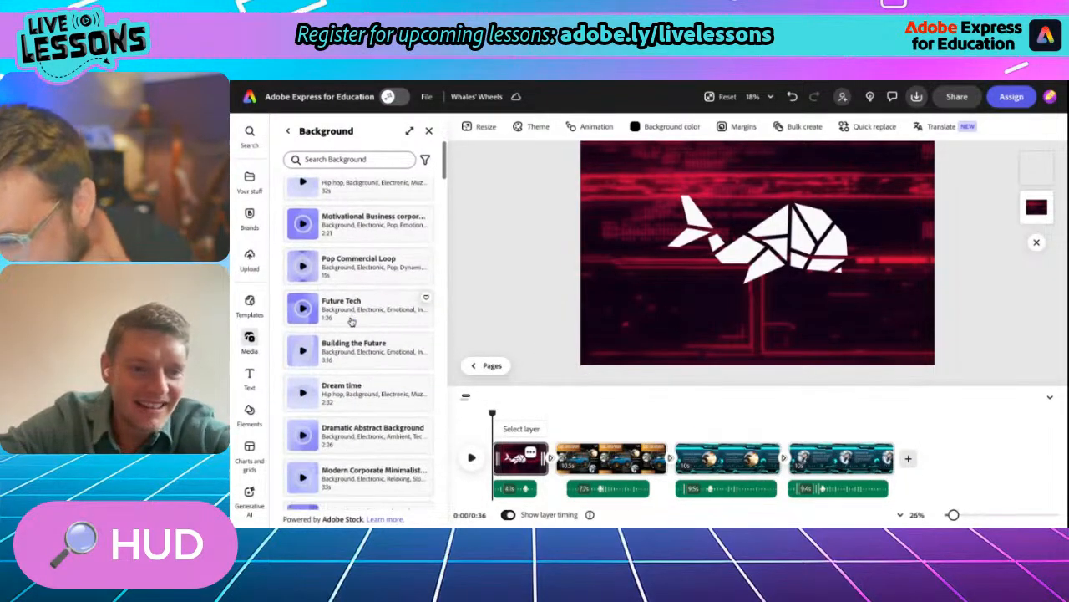
scroll(349, 321, "down", 4)
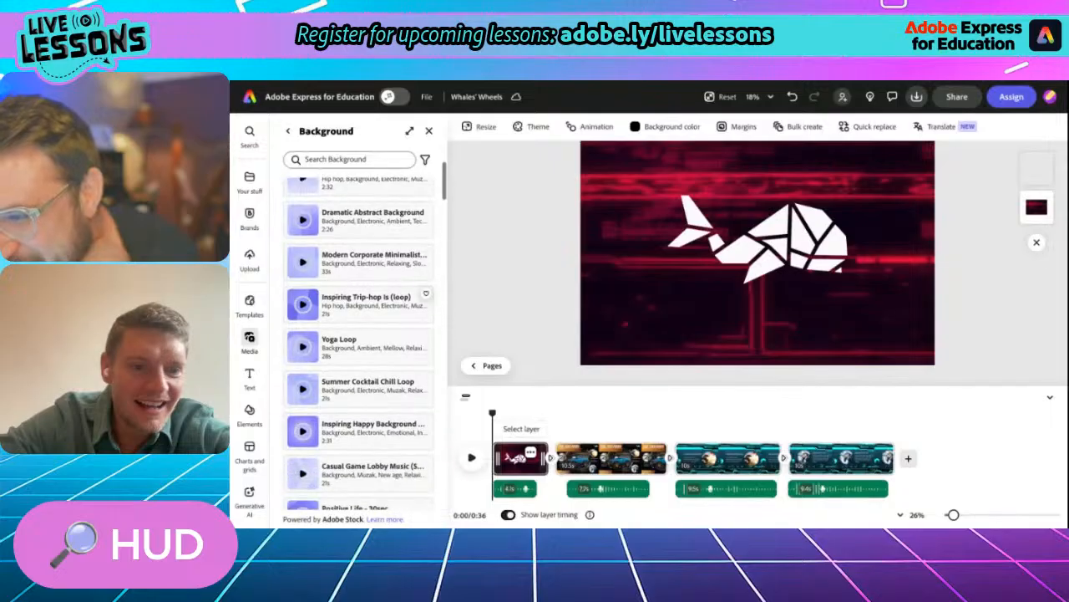
scroll(308, 334, "down", 4)
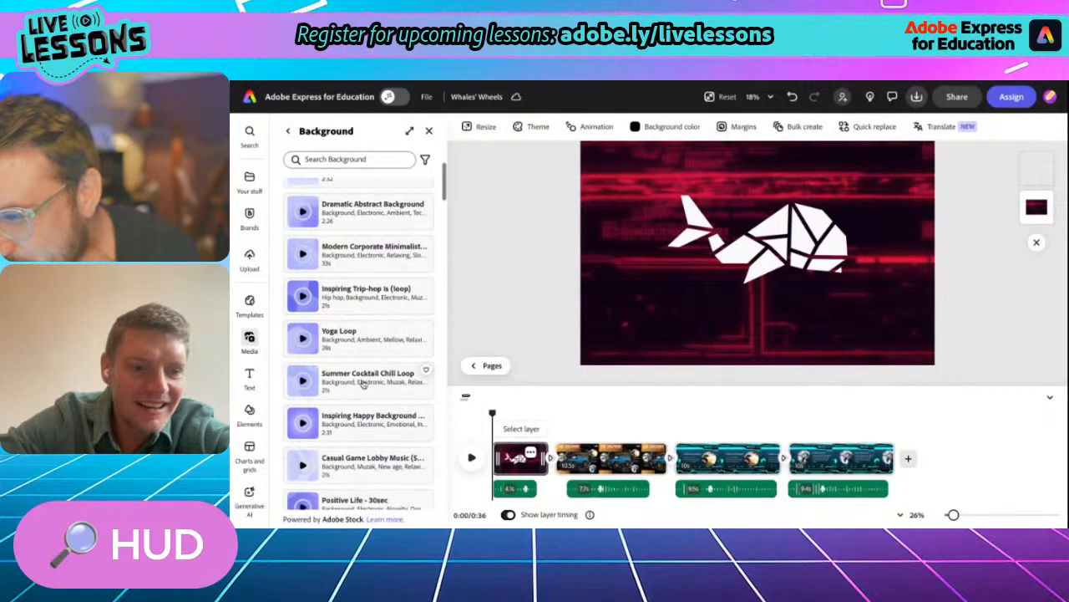
scroll(364, 382, "down", 2)
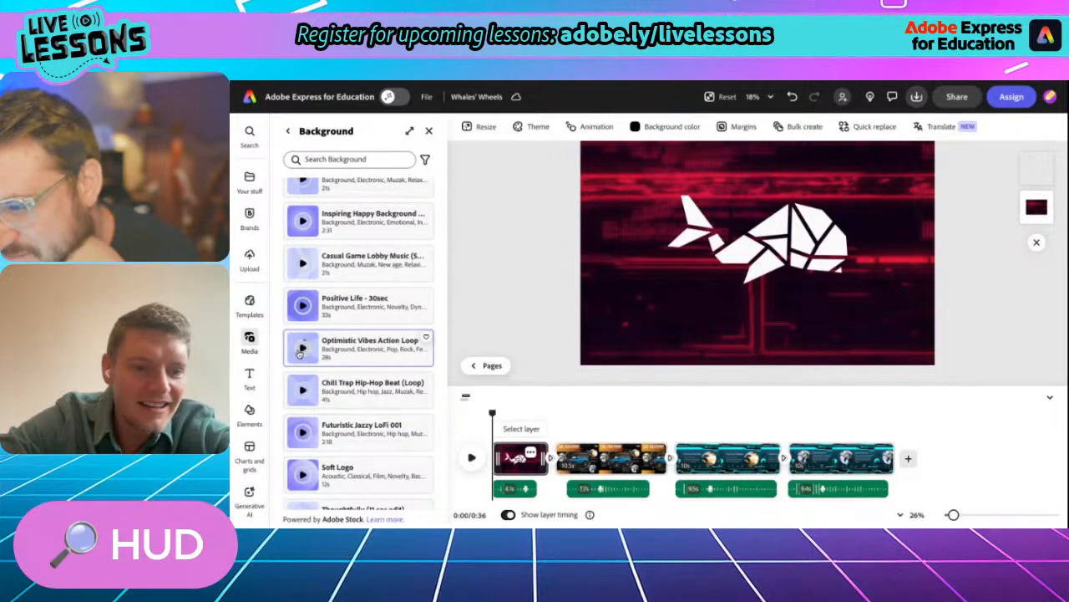
scroll(301, 353, "down", 5)
scroll(364, 301, "down", 3)
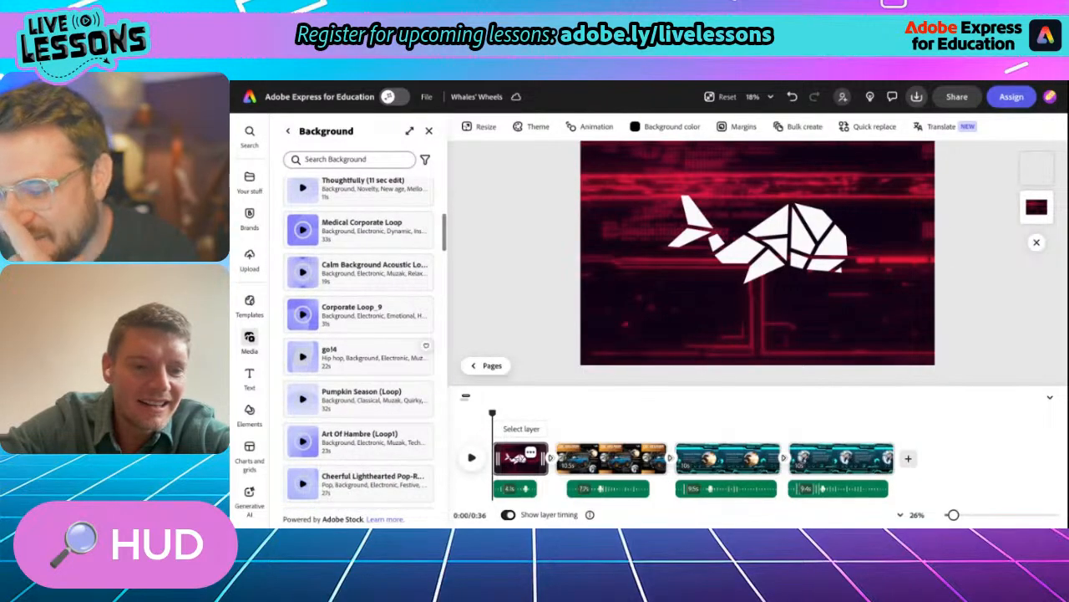
- Return to the audio categories, preview Technology Acid (loop) in the Dance music and add it to the video
left_click(288, 131)
scroll(355, 381, "down", 4)
scroll(355, 381, "down", 8)
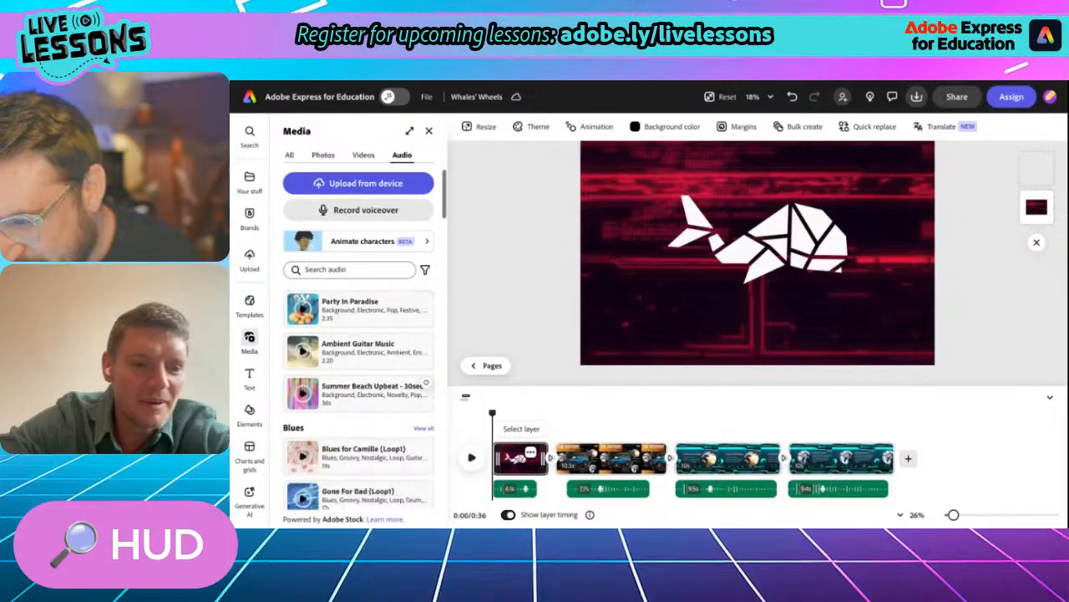
scroll(359, 399, "down", 7)
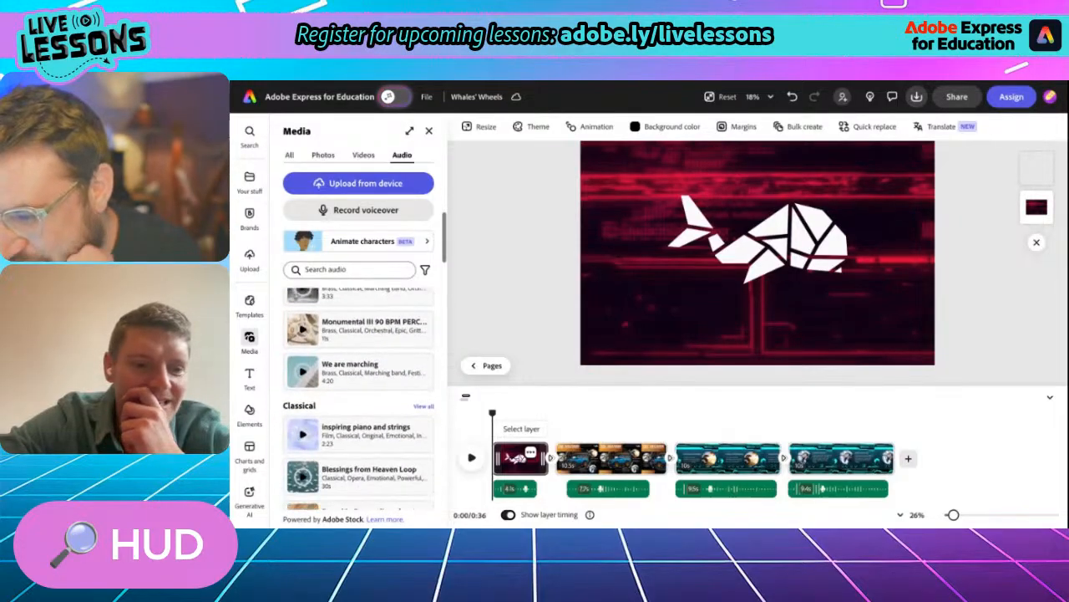
scroll(359, 398, "down", 6)
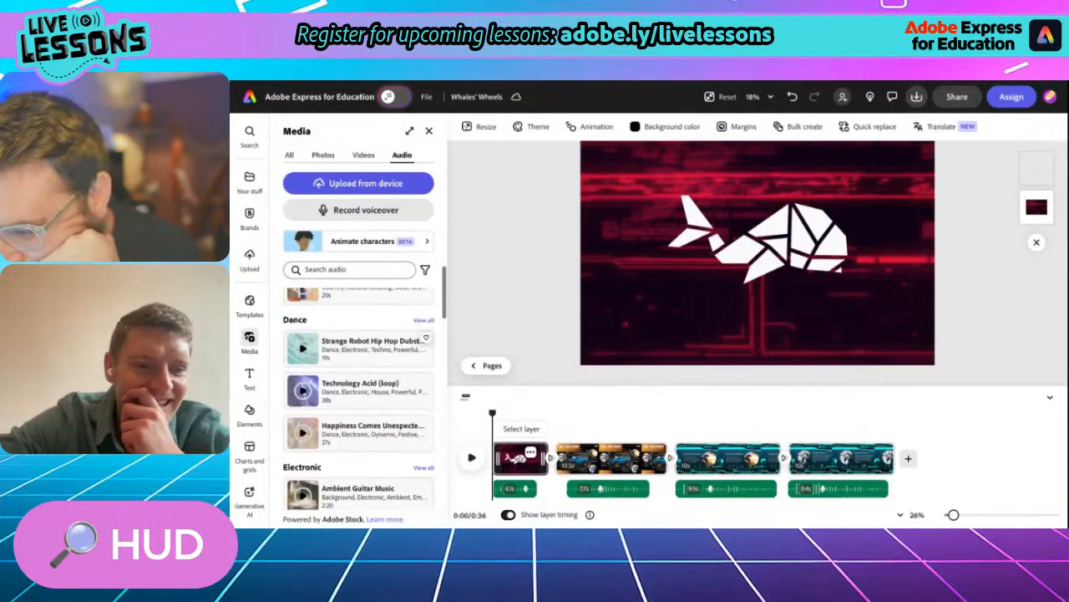
left_click(303, 391)
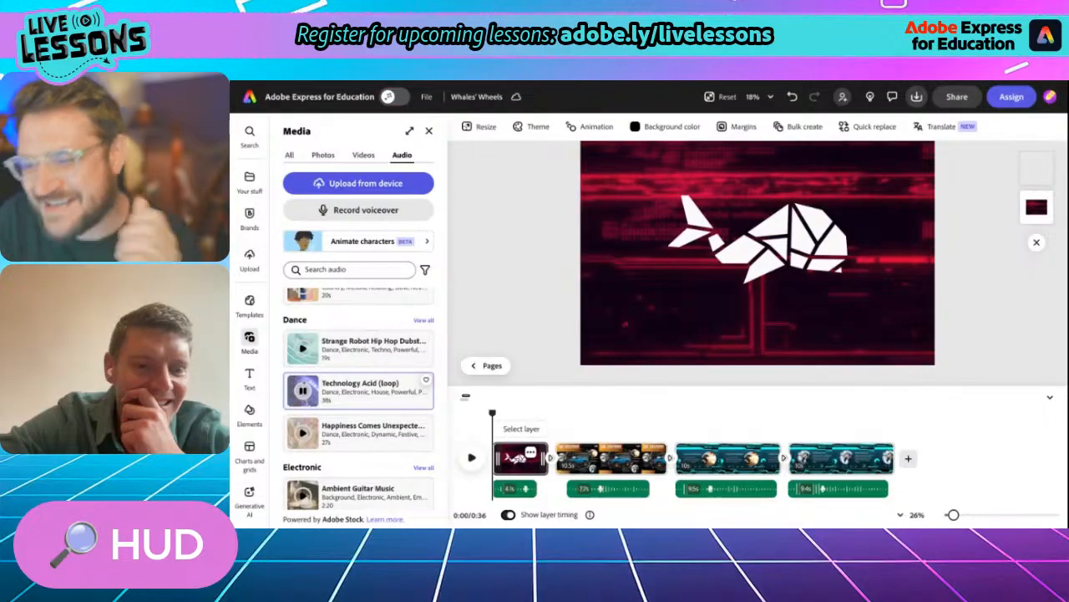
left_click(340, 392)
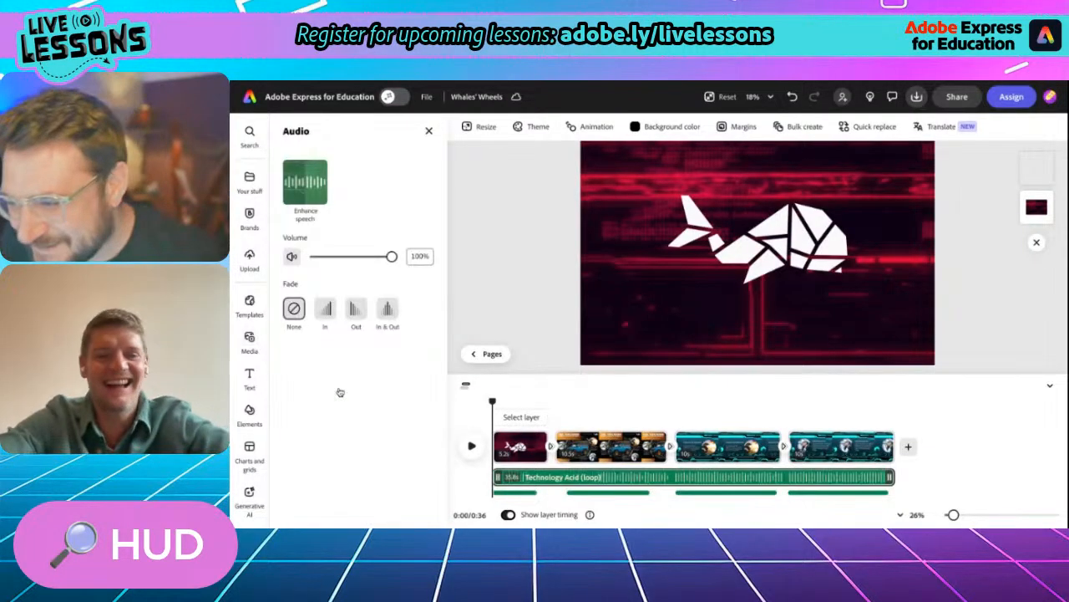
- Set the Technology Acid (loop) track's volume to 17% and give it a fade-out
left_click(324, 257)
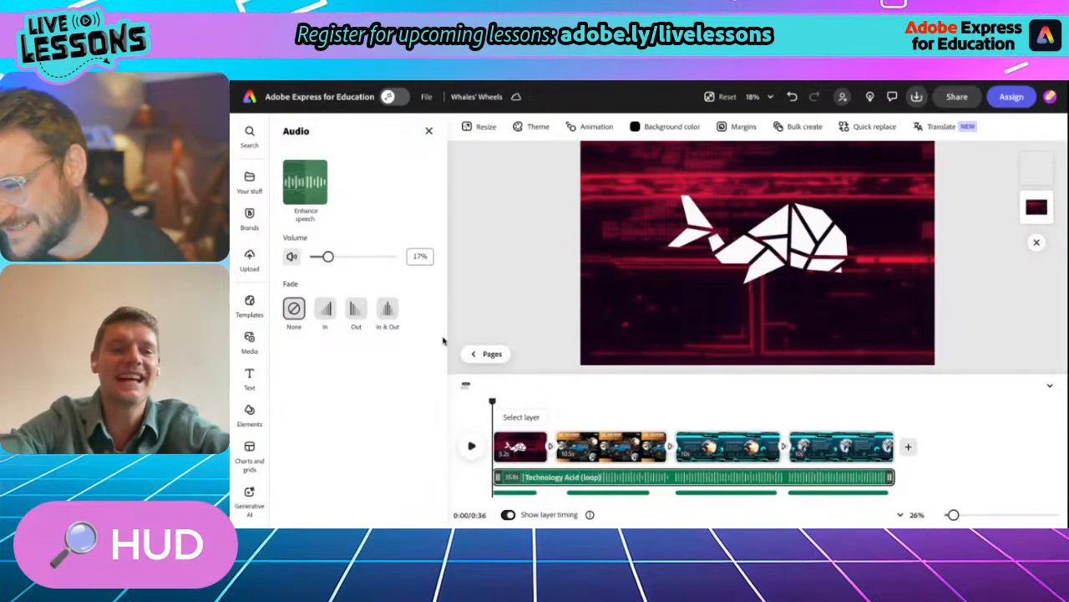
left_click(357, 310)
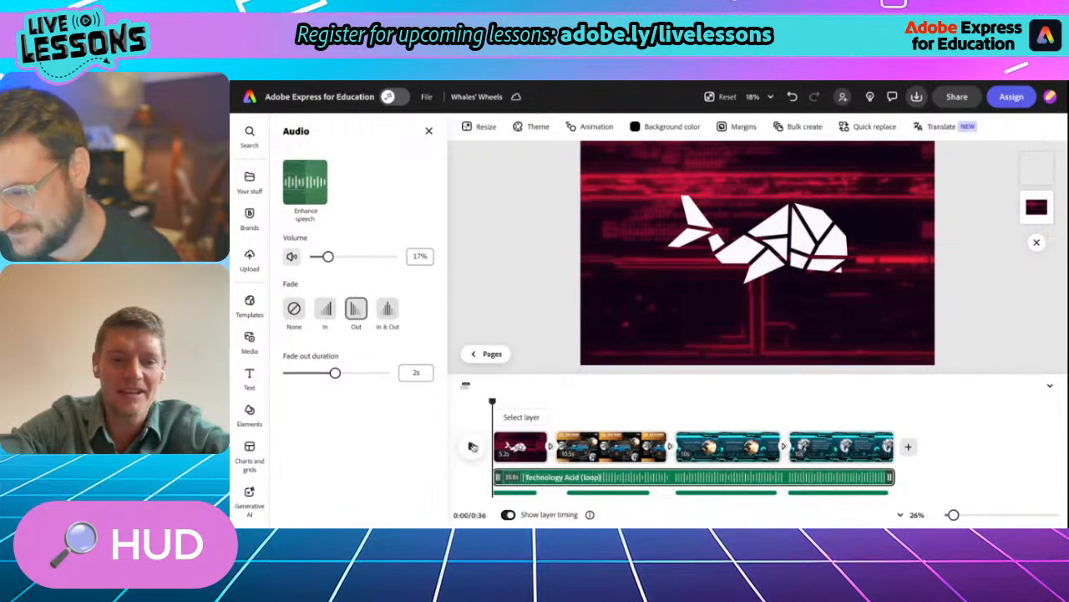
- Play the video from the start, pause in the Parachute Braking scene and set the music track's volume to 14%
left_click(472, 447)
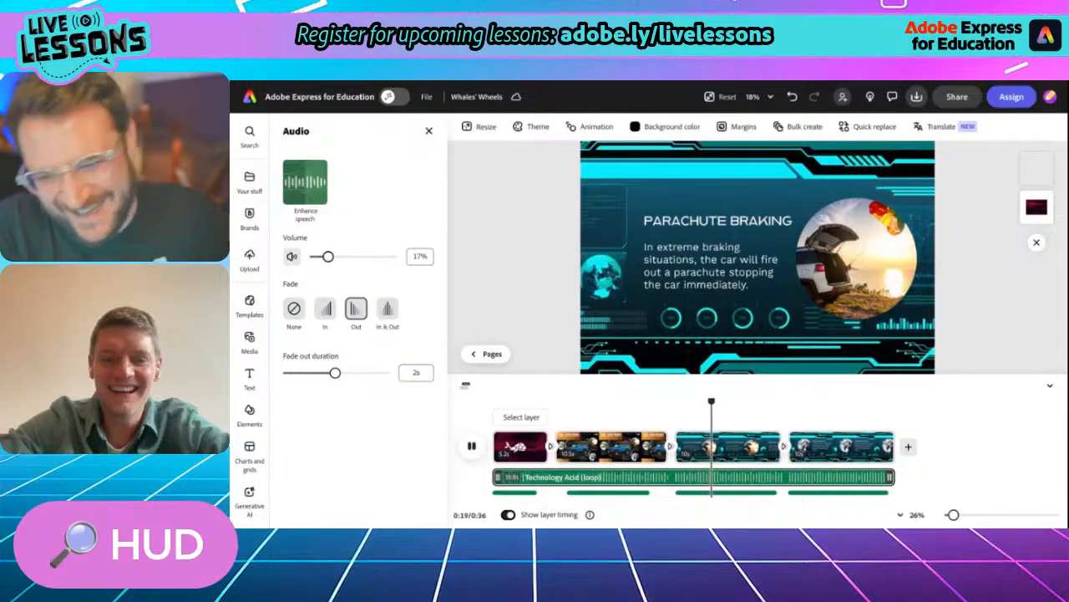
key("space")
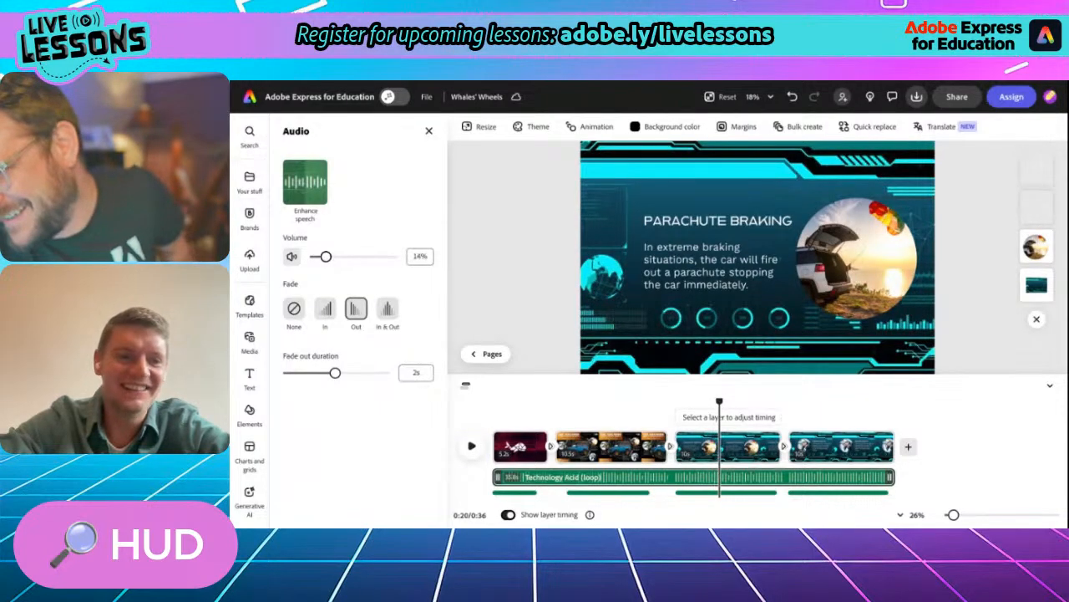